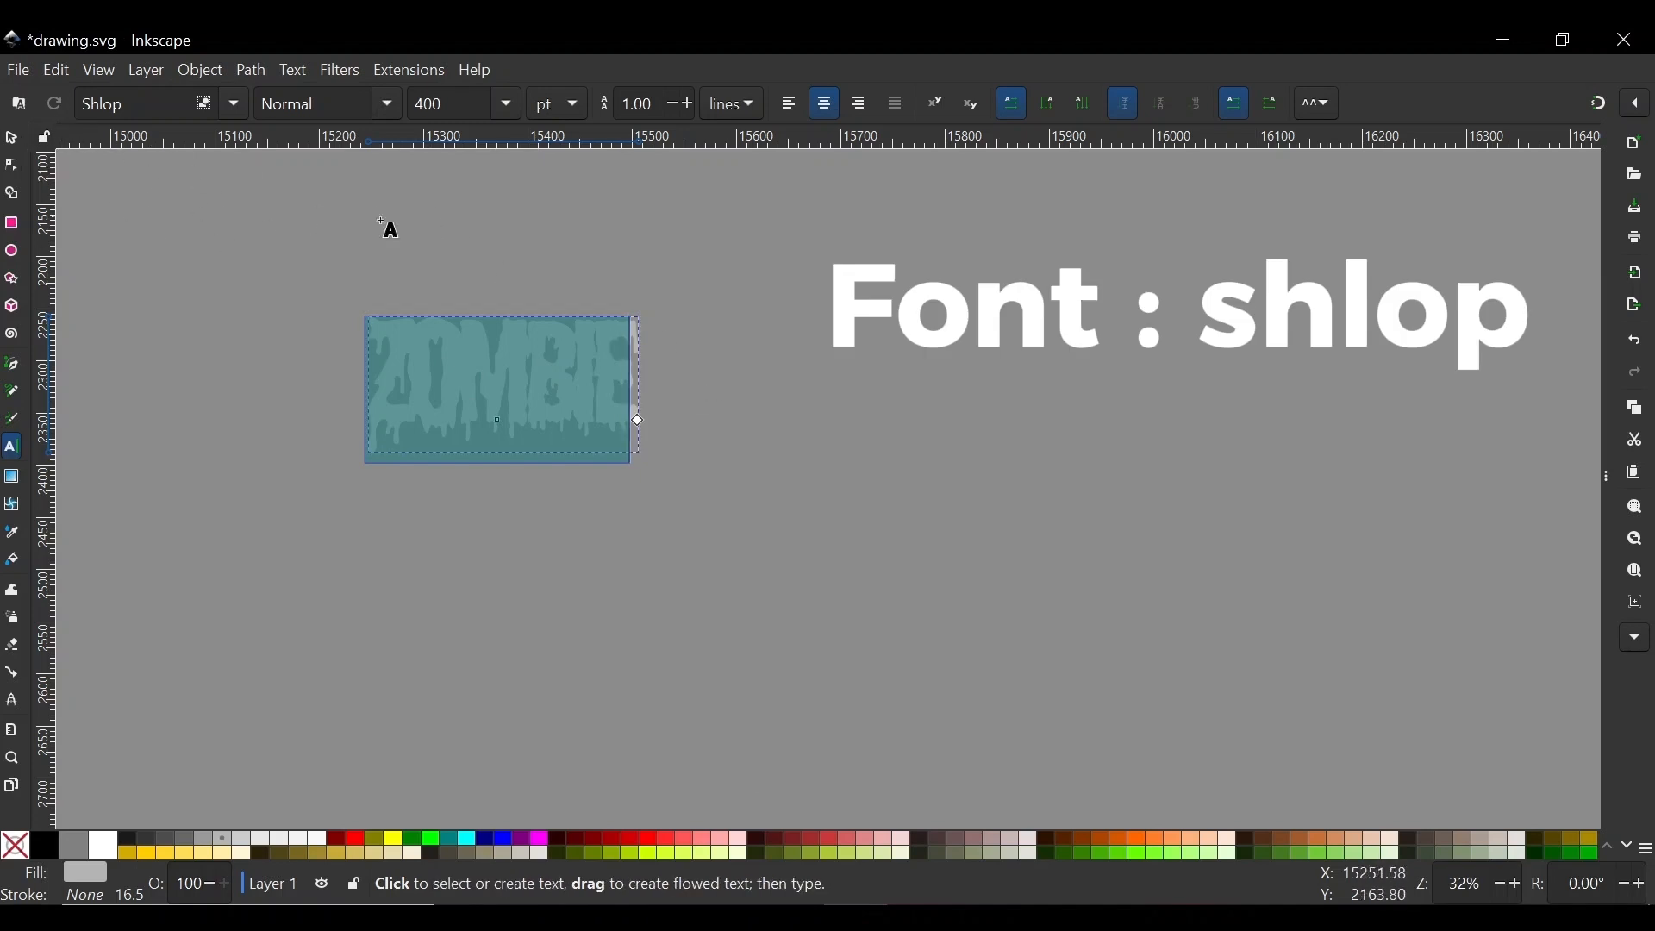
Move the ZOMBIE text to the middle of the canvas and set its letter spacing to -10 px
{"action": "left_click", "coordinate": [11, 138]}
{"action": "left_click_drag", "start_coordinate": [595, 375], "coordinate": [795, 390]}
{"action": "key", "text": "t"}
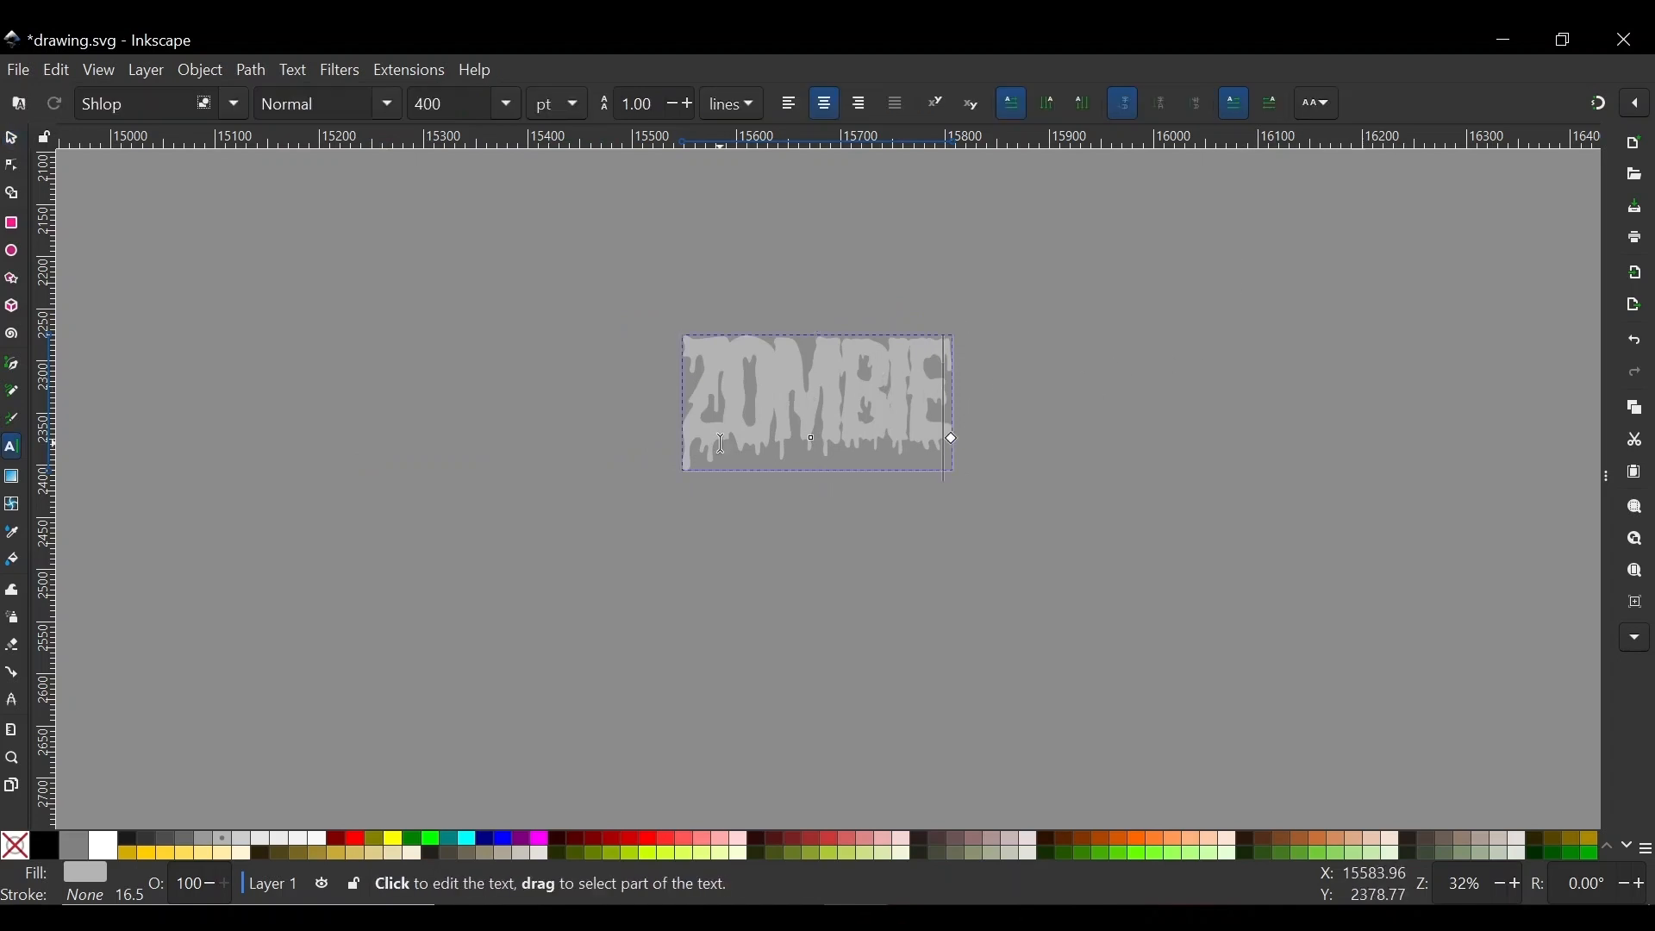
{"action": "key", "text": "ctrl+a"}
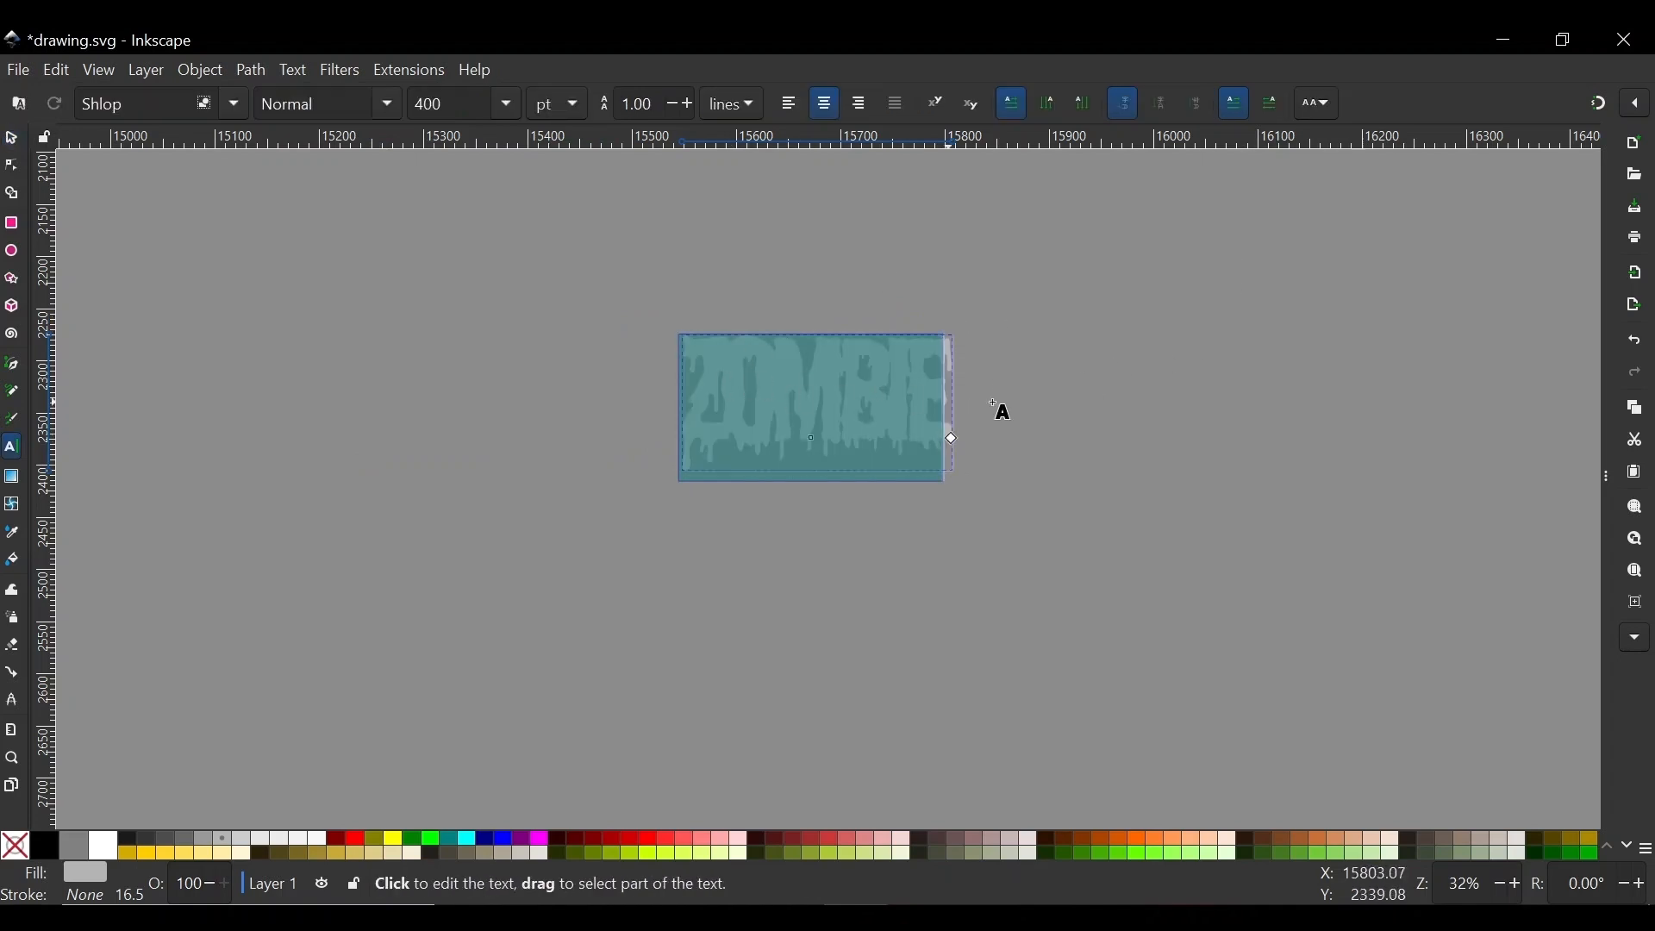
{"action": "left_click", "coordinate": [1318, 97]}
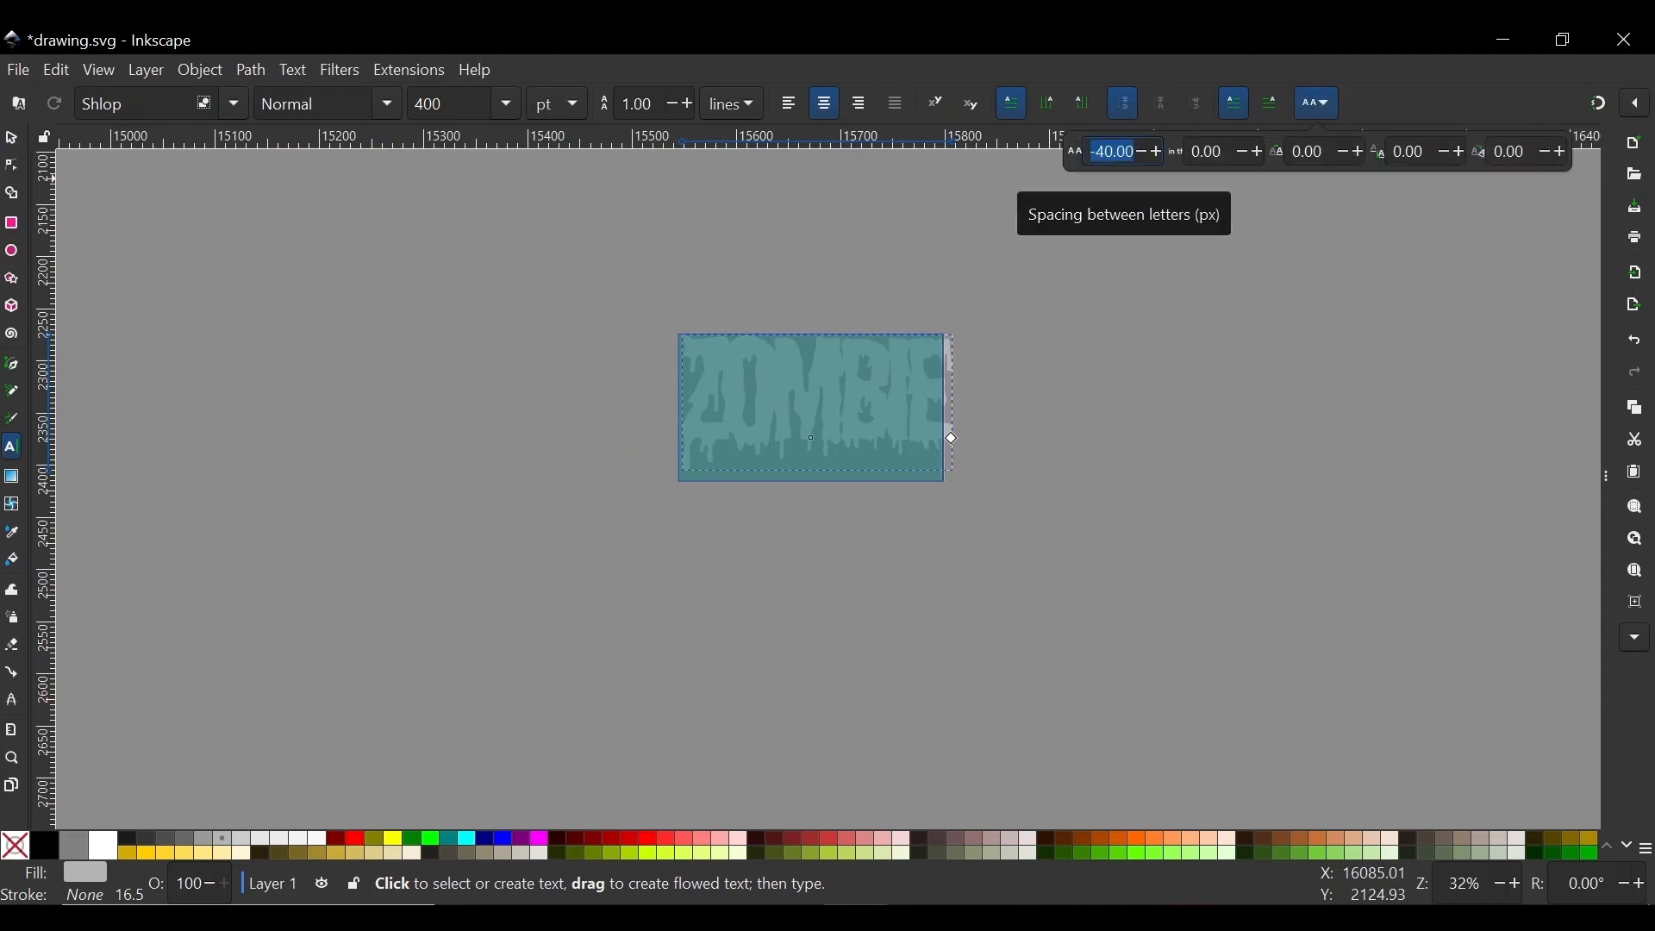
{"action": "type", "text": "-10"}
{"action": "key", "text": "Return"}
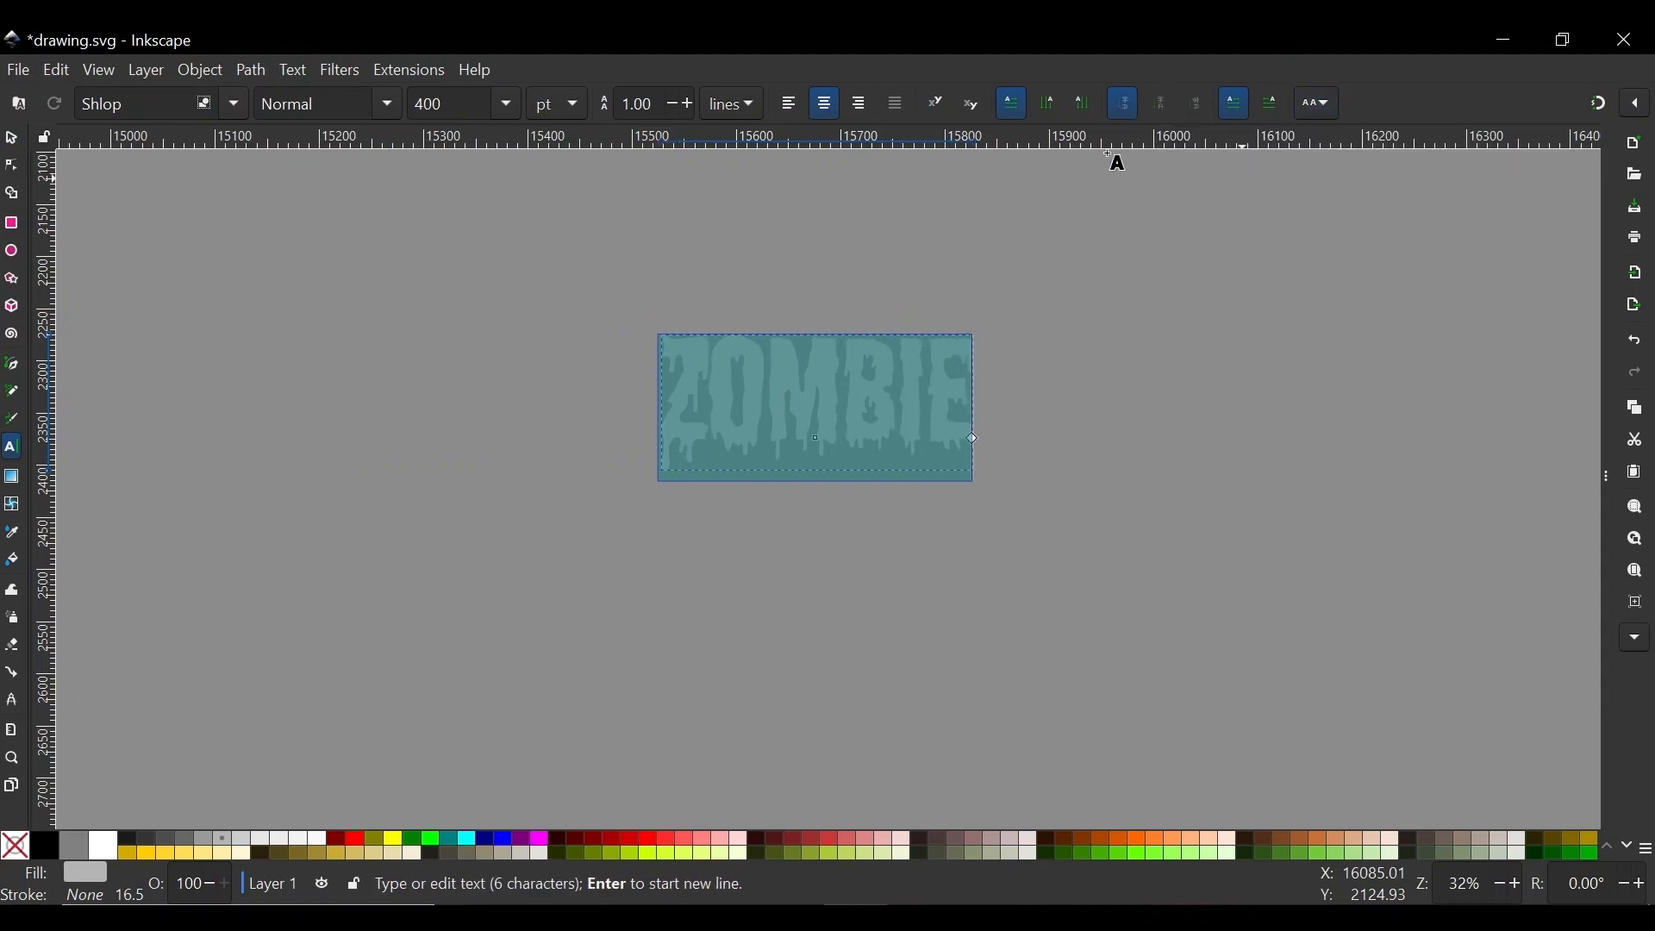
Try a letter spacing of -20 px on the ZOMBIE text and return it to -10 px
{"action": "left_click", "coordinate": [1318, 103]}
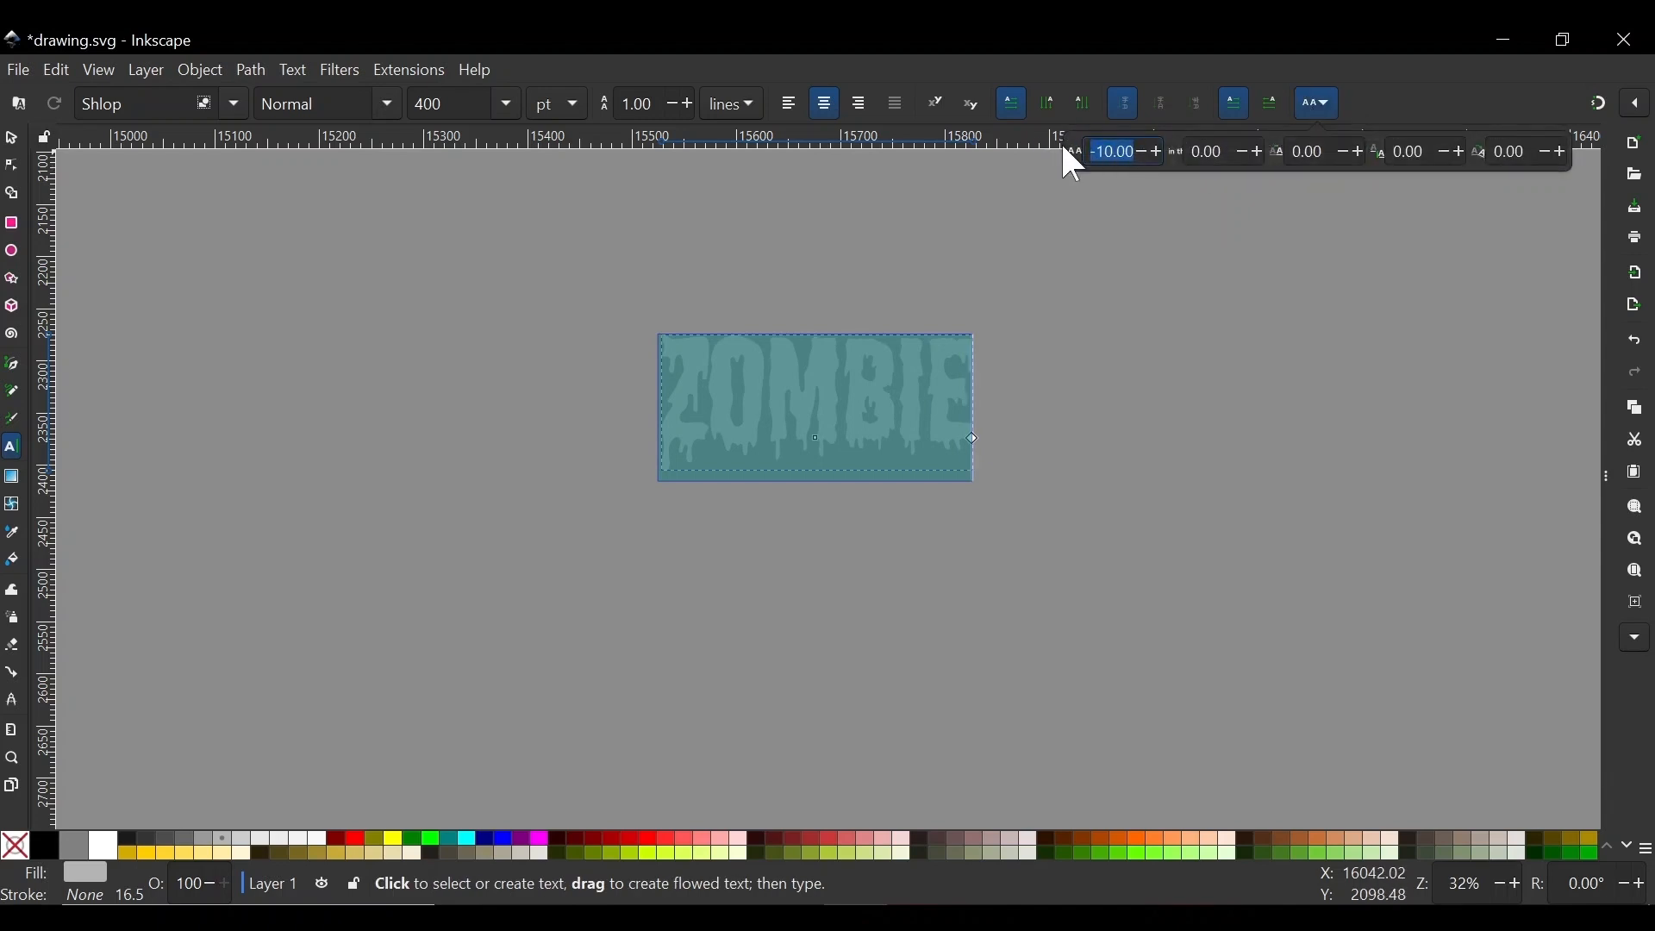
{"action": "type", "text": "-20"}
{"action": "key", "text": "Return"}
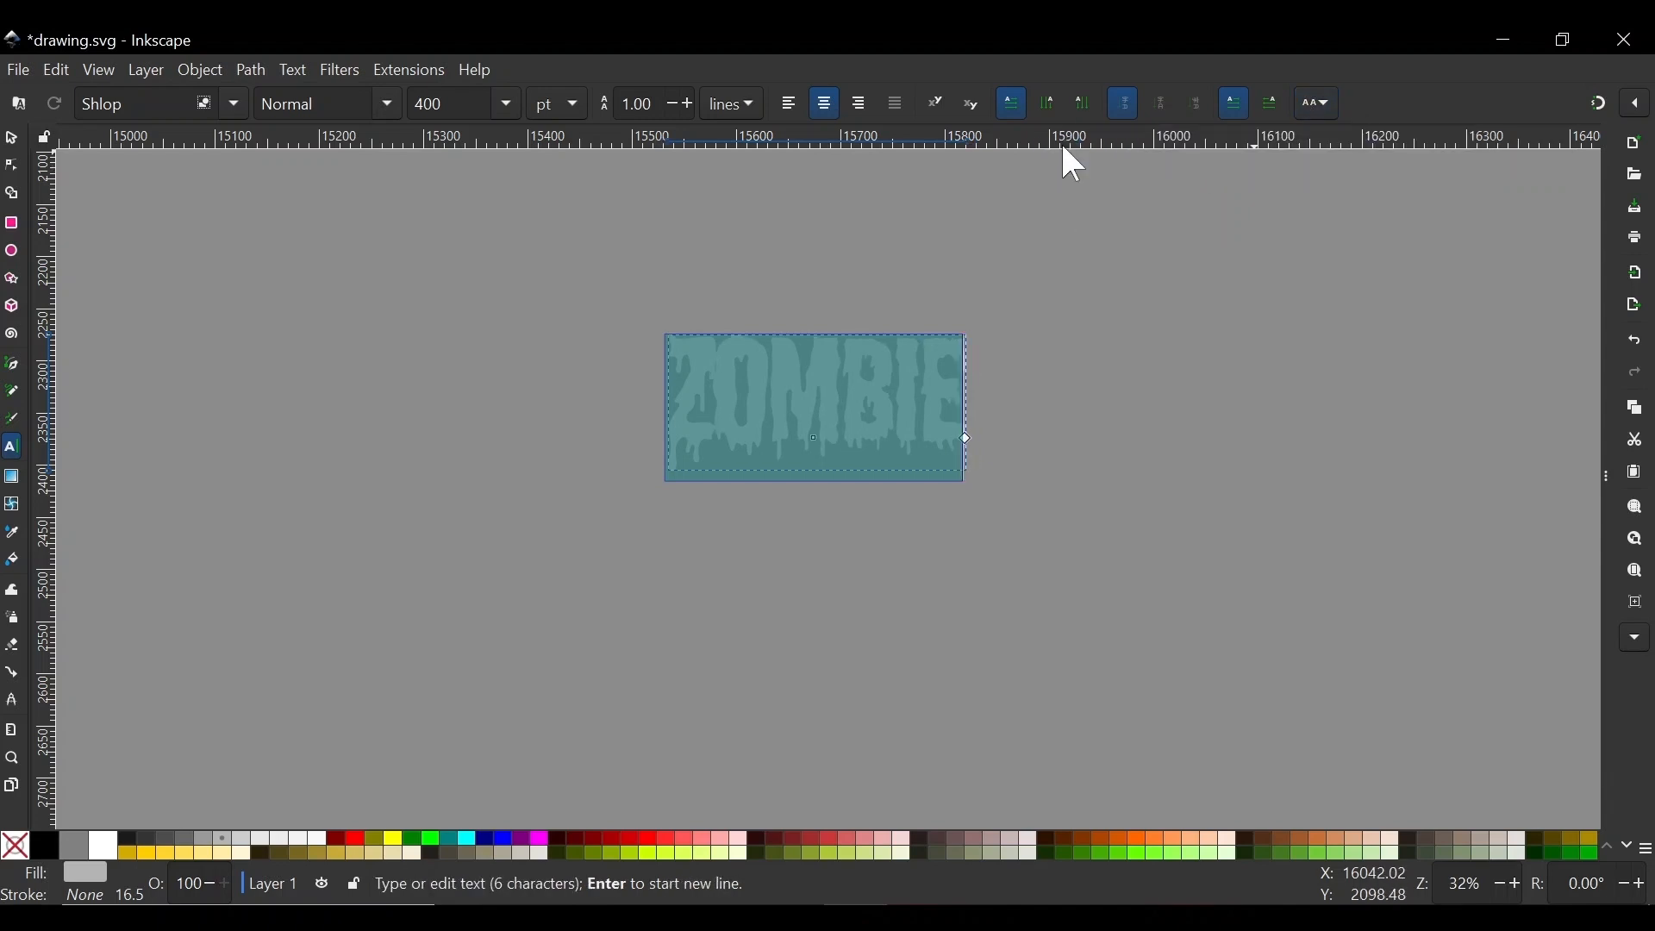
{"action": "left_click", "coordinate": [1319, 104]}
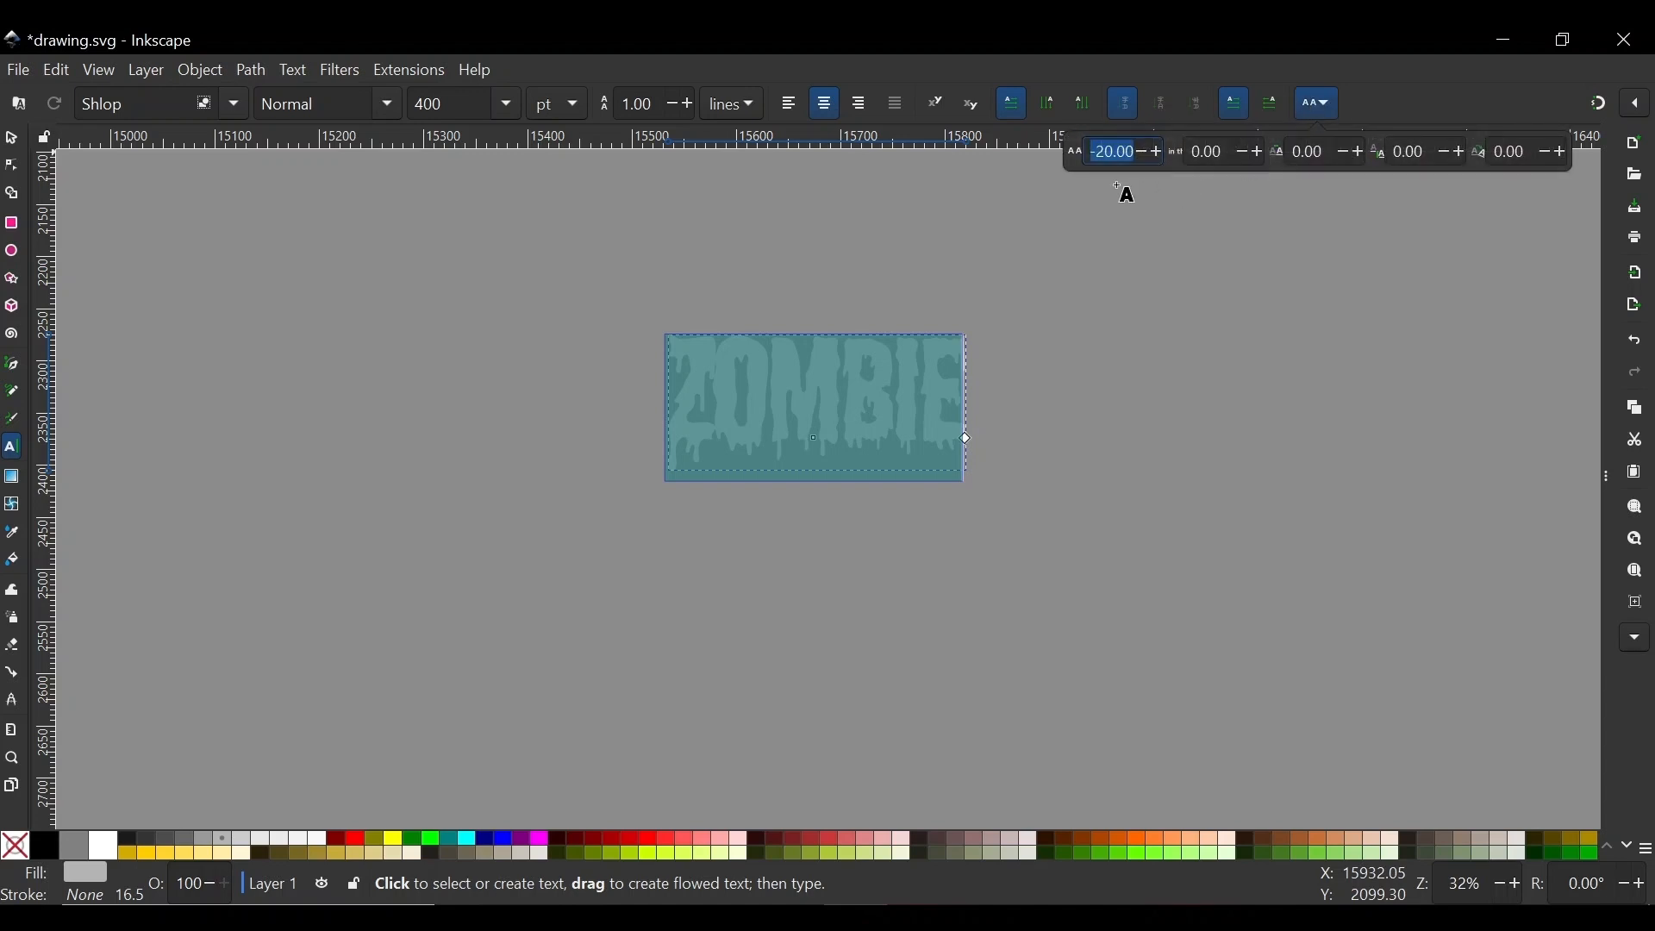
{"action": "type", "text": "-10"}
{"action": "key", "text": "Return"}
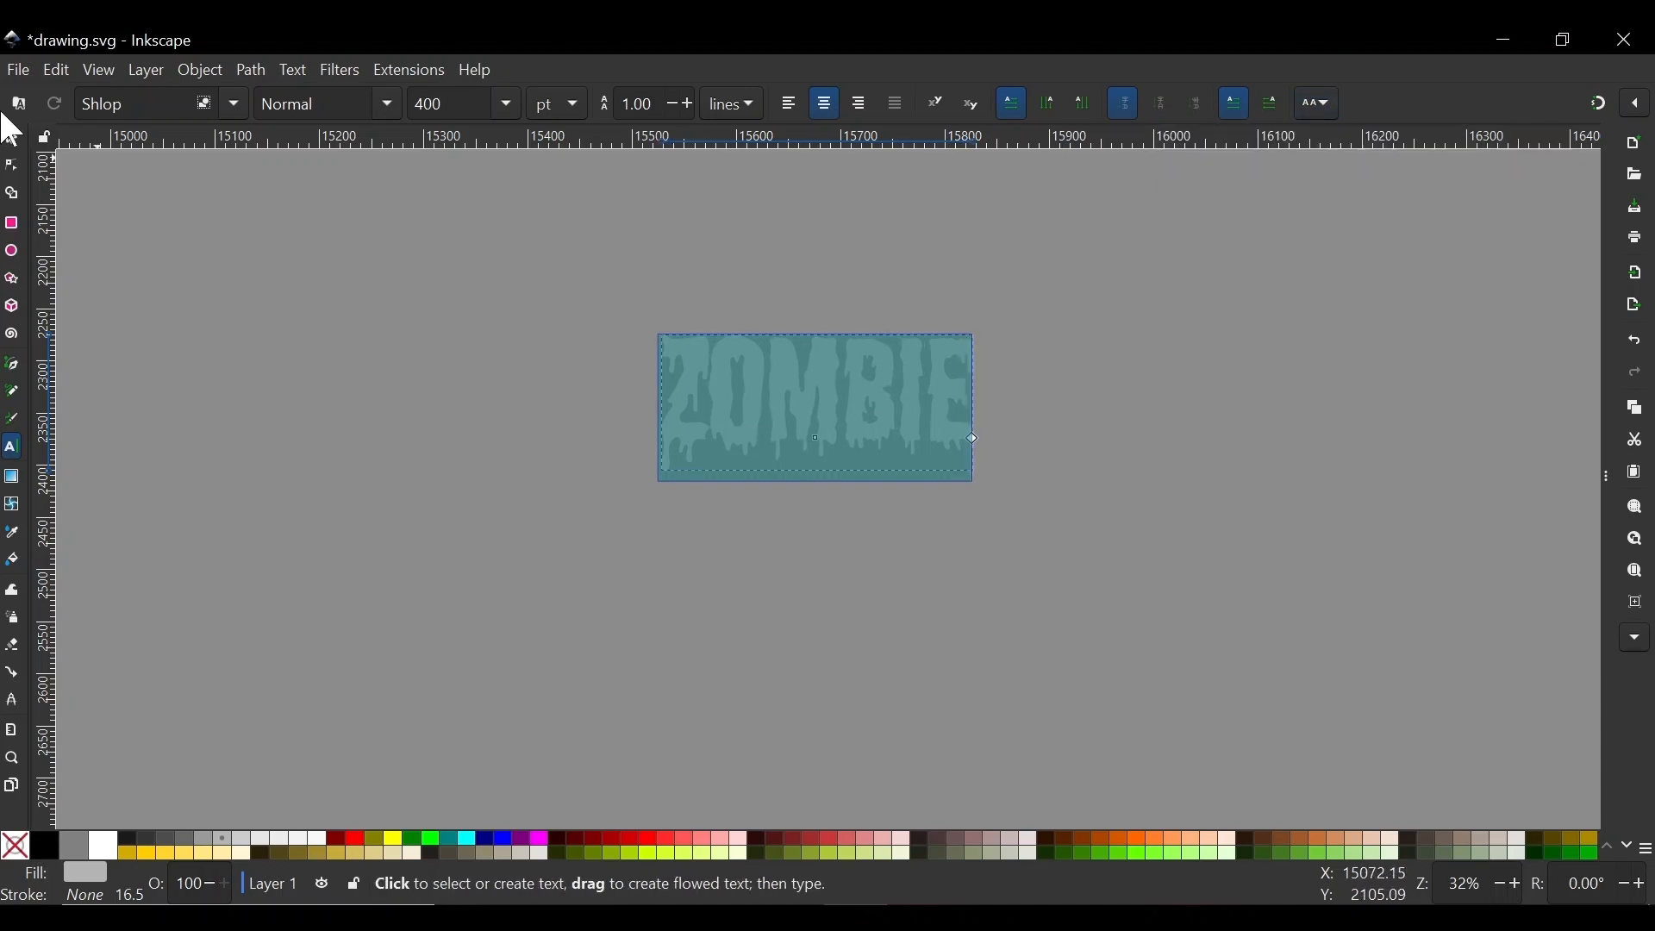
Enlarge the ZOMBIE text to about 667 by 291 mm and reposition it in the open canvas area
{"action": "left_click", "coordinate": [15, 142]}
{"action": "left_click_drag", "start_coordinate": [816, 480], "coordinate": [815, 557]}
{"action": "left_click_drag", "start_coordinate": [825, 384], "coordinate": [771, 395]}
{"action": "scroll", "coordinate": [464, 442], "scroll_direction": "up", "scroll_amount": 5}
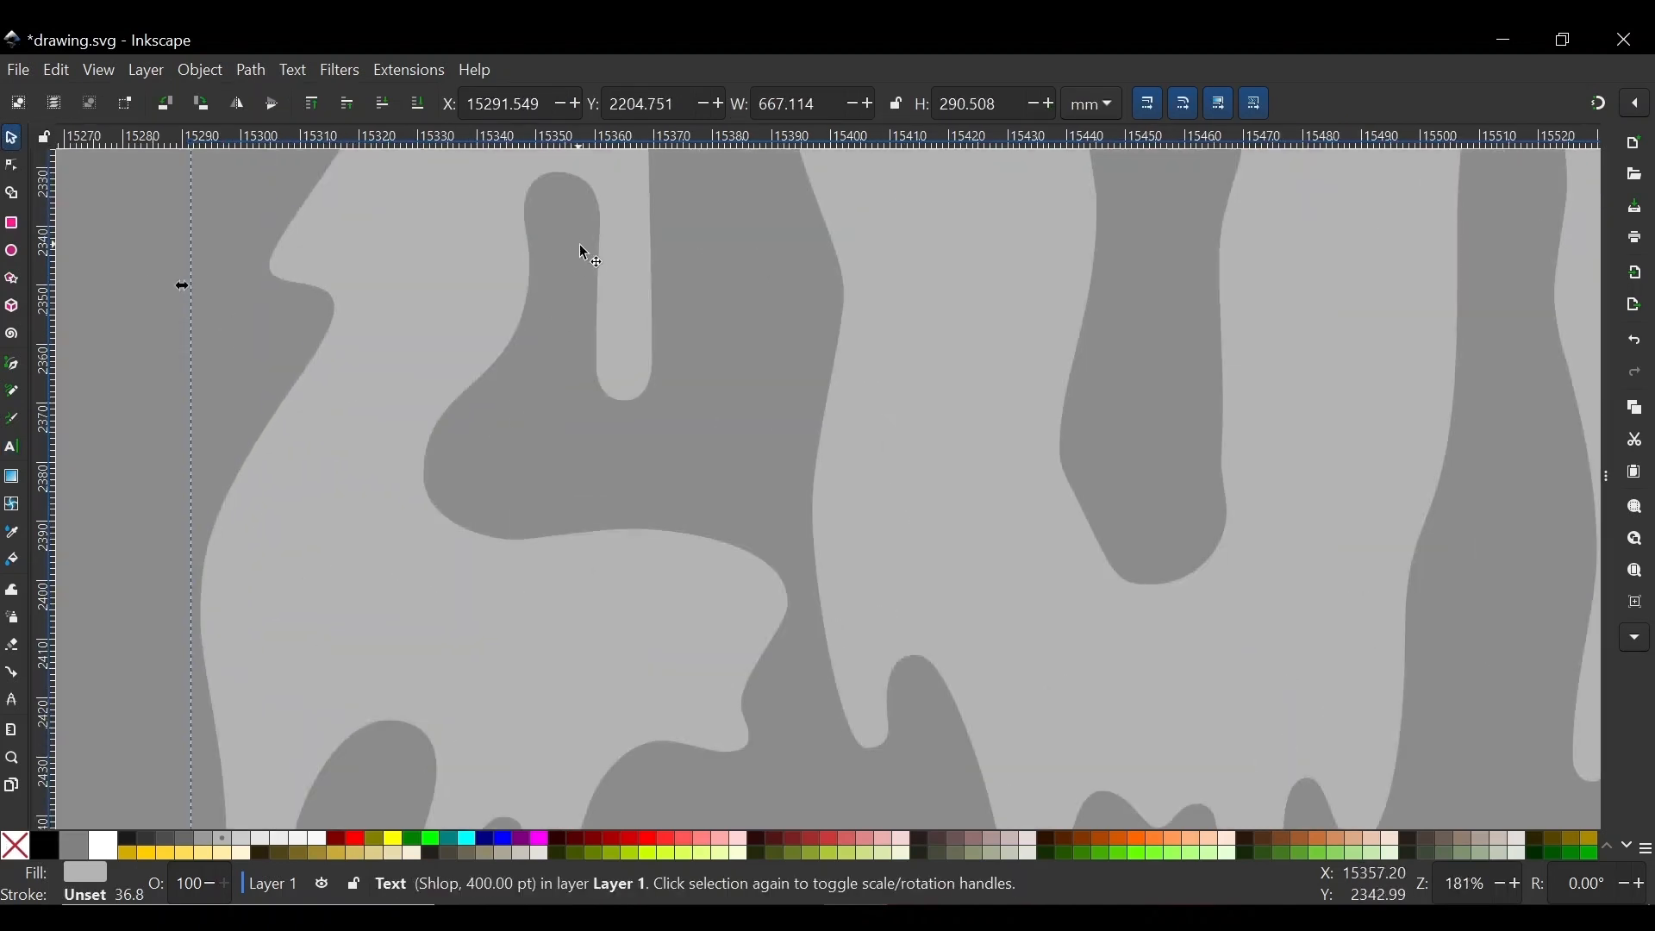
{"action": "scroll", "coordinate": [702, 525], "scroll_direction": "up", "scroll_amount": 6}
{"action": "scroll", "coordinate": [702, 525], "scroll_direction": "up", "scroll_amount": 4}
{"action": "scroll", "coordinate": [802, 345], "scroll_direction": "up", "scroll_amount": 4}
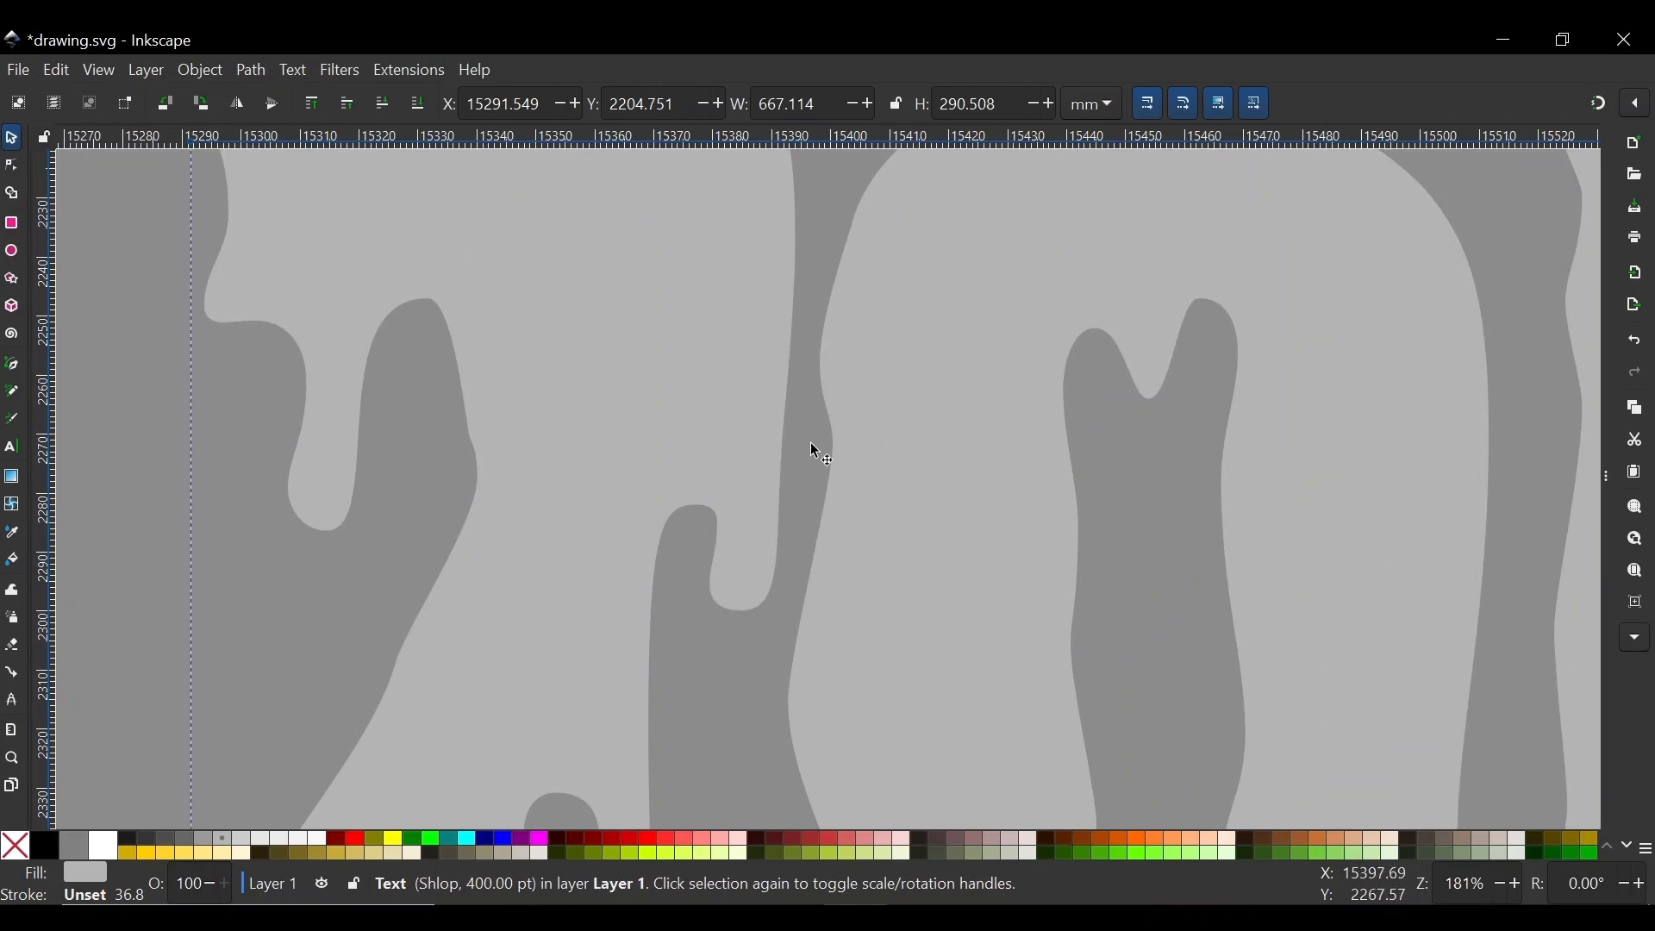
{"action": "scroll", "coordinate": [689, 304], "scroll_direction": "down", "scroll_amount": 3}
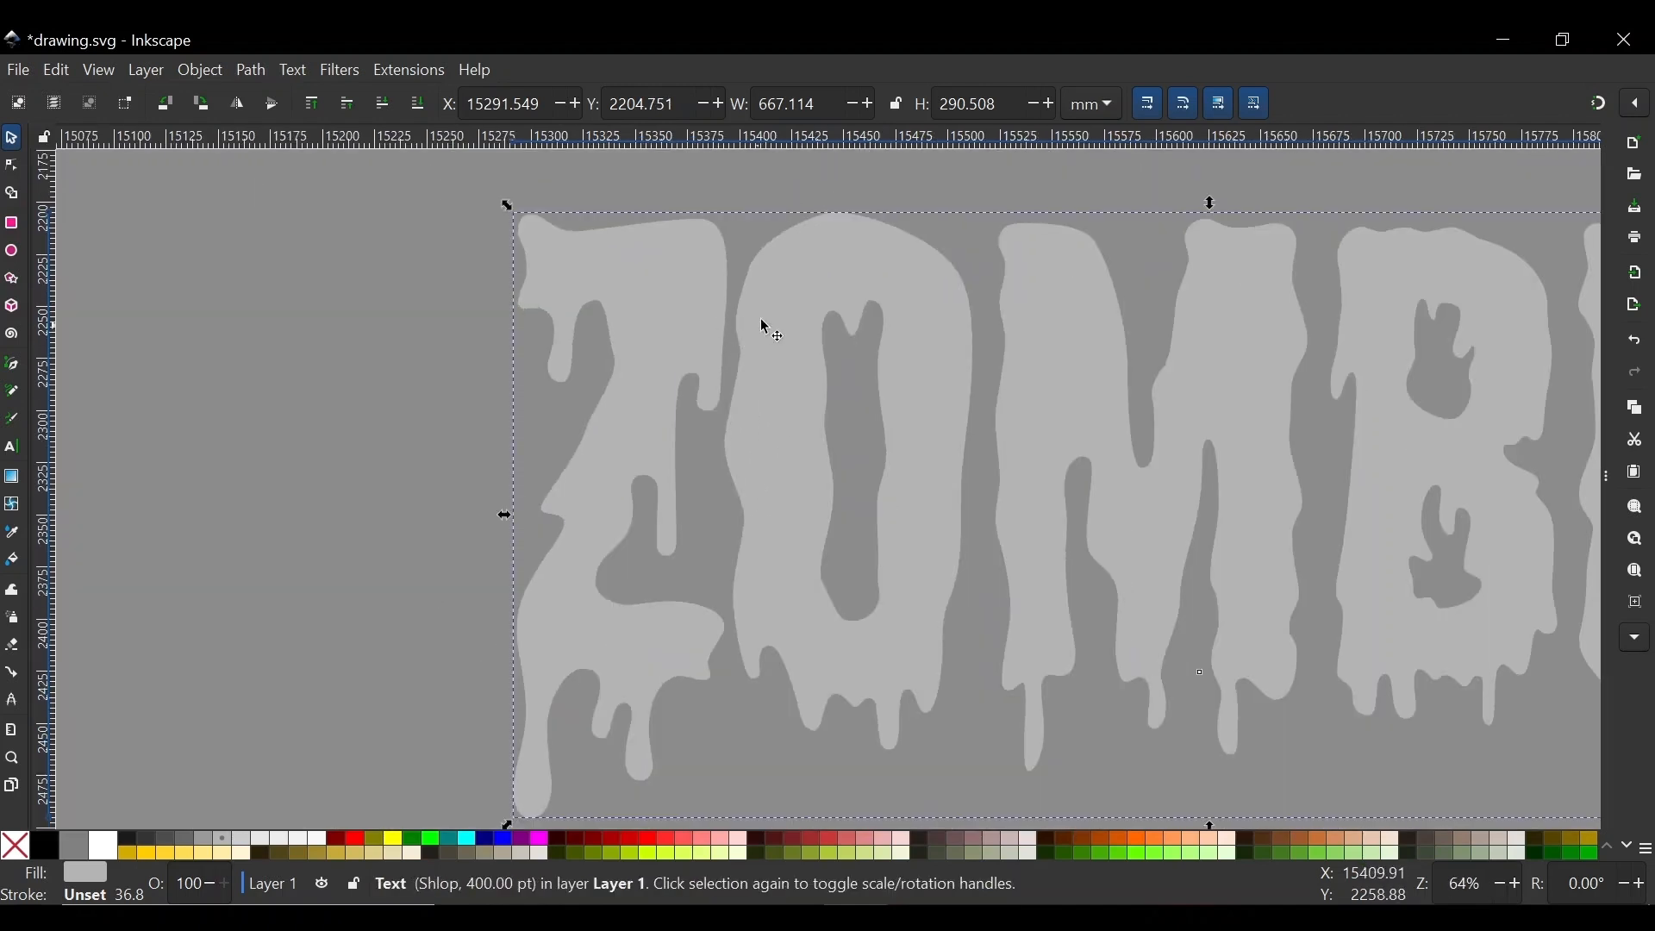
{"action": "scroll", "coordinate": [810, 331], "scroll_direction": "down", "scroll_amount": 1}
{"action": "left_click_drag", "start_coordinate": [1172, 378], "coordinate": [914, 413]}
{"action": "scroll", "coordinate": [895, 393], "scroll_direction": "down", "scroll_amount": 1}
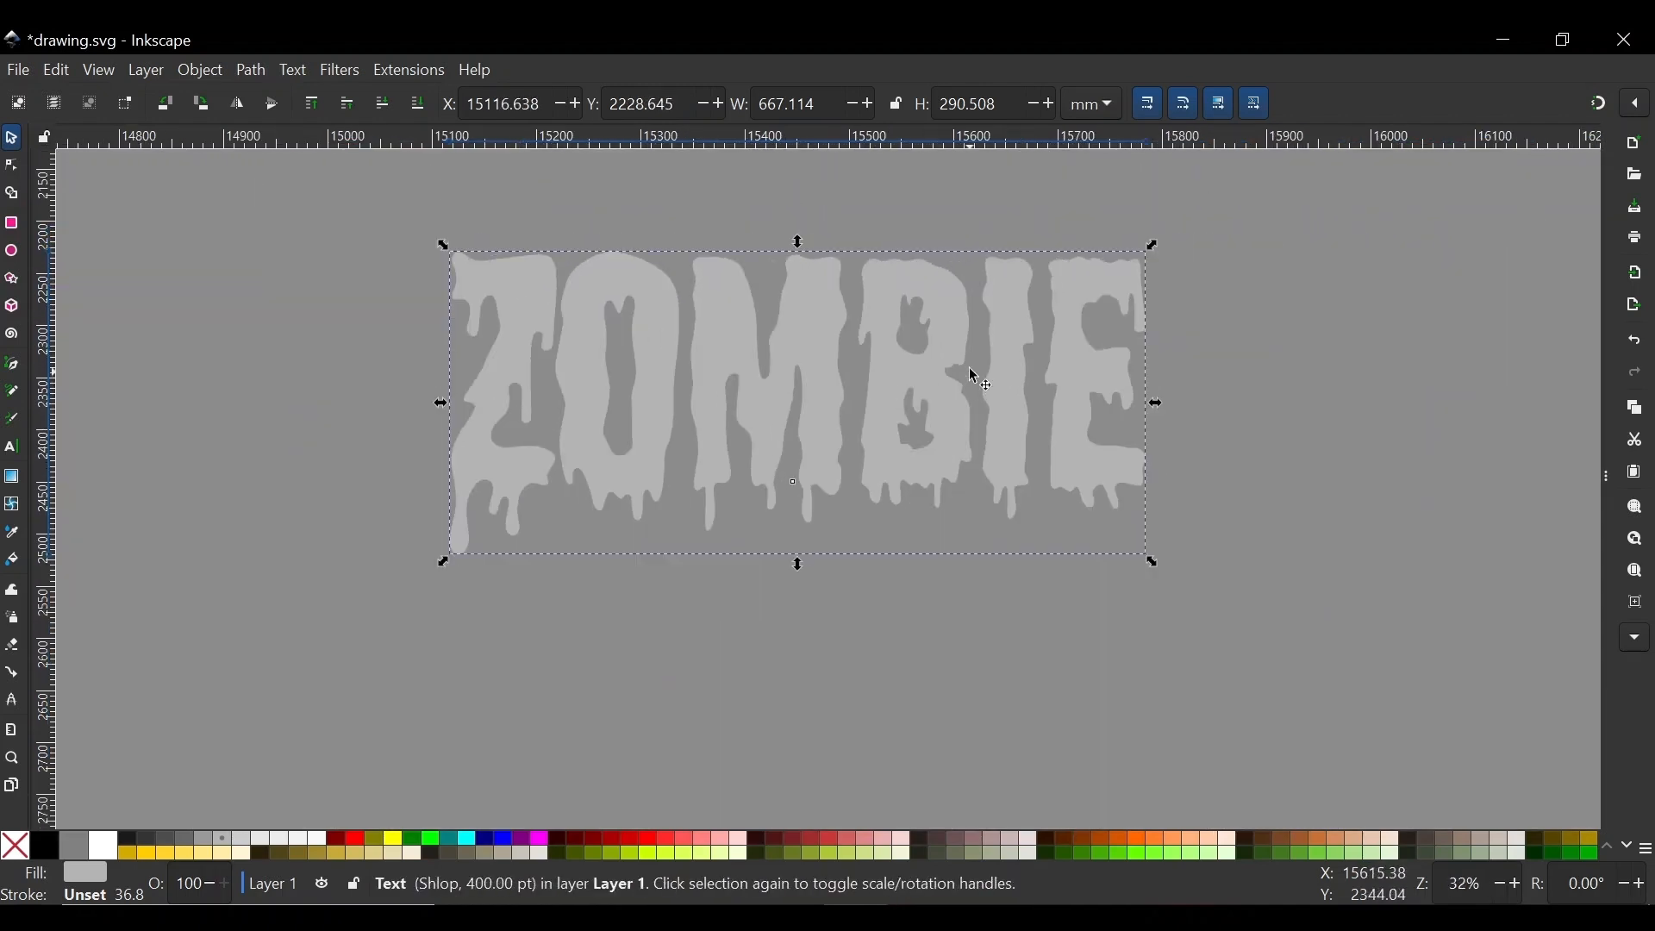
Convert the ZOMBIE text to a path and fill it with black
{"action": "left_click", "coordinate": [242, 73]}
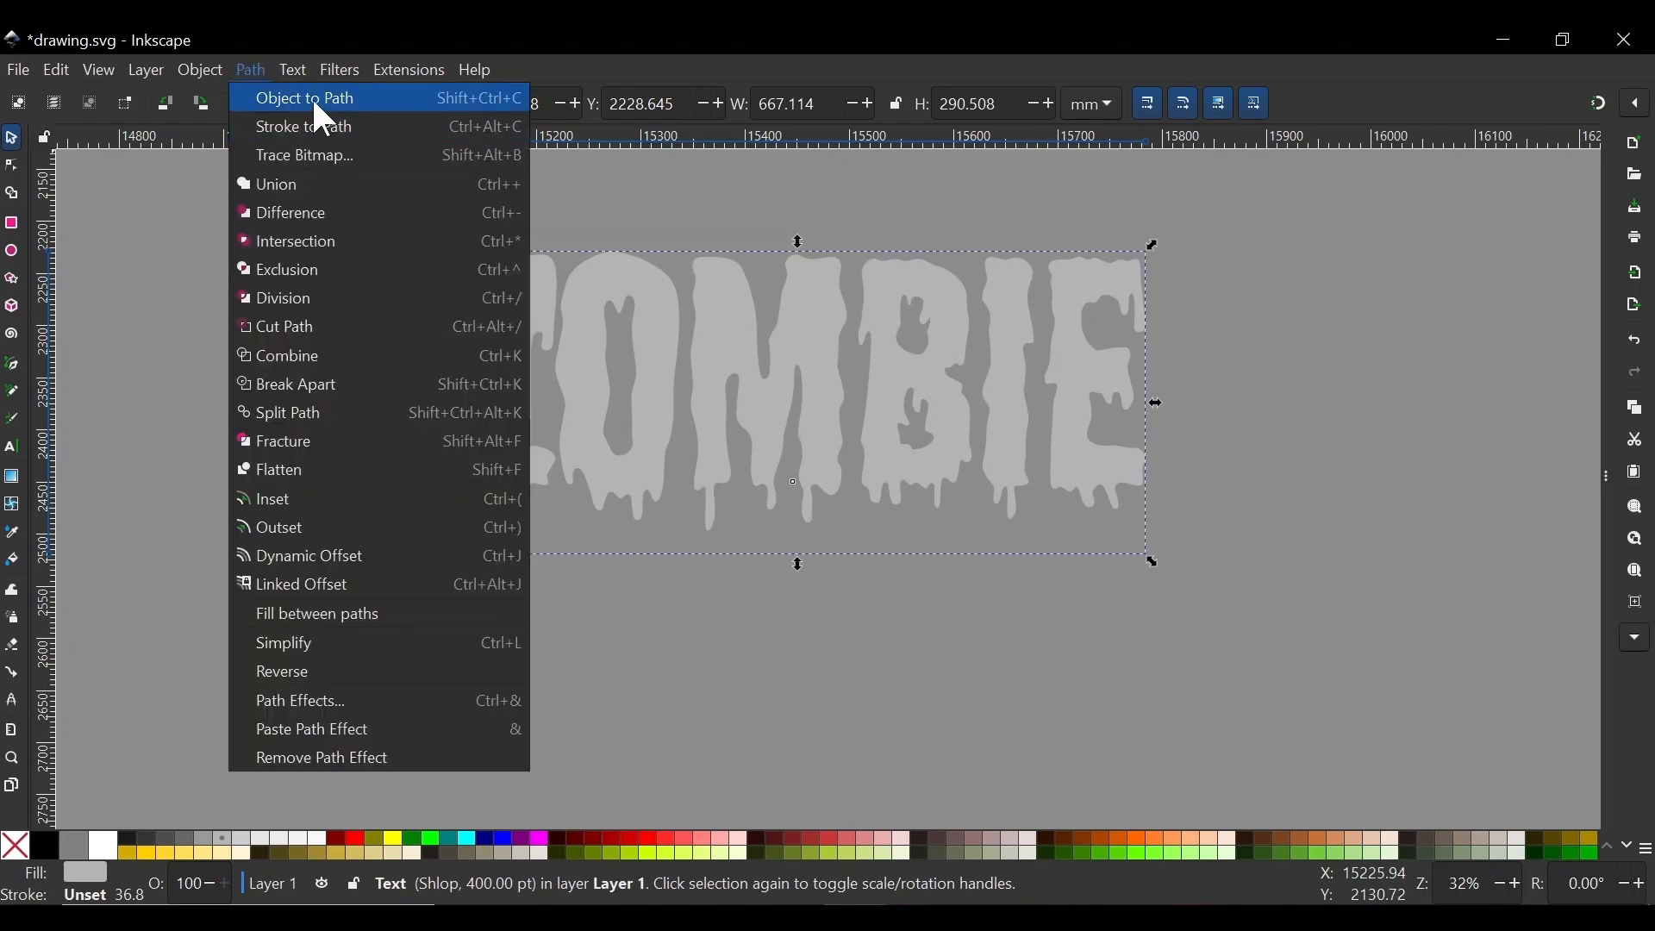
{"action": "left_click", "coordinate": [314, 100]}
{"action": "left_click", "coordinate": [57, 840]}
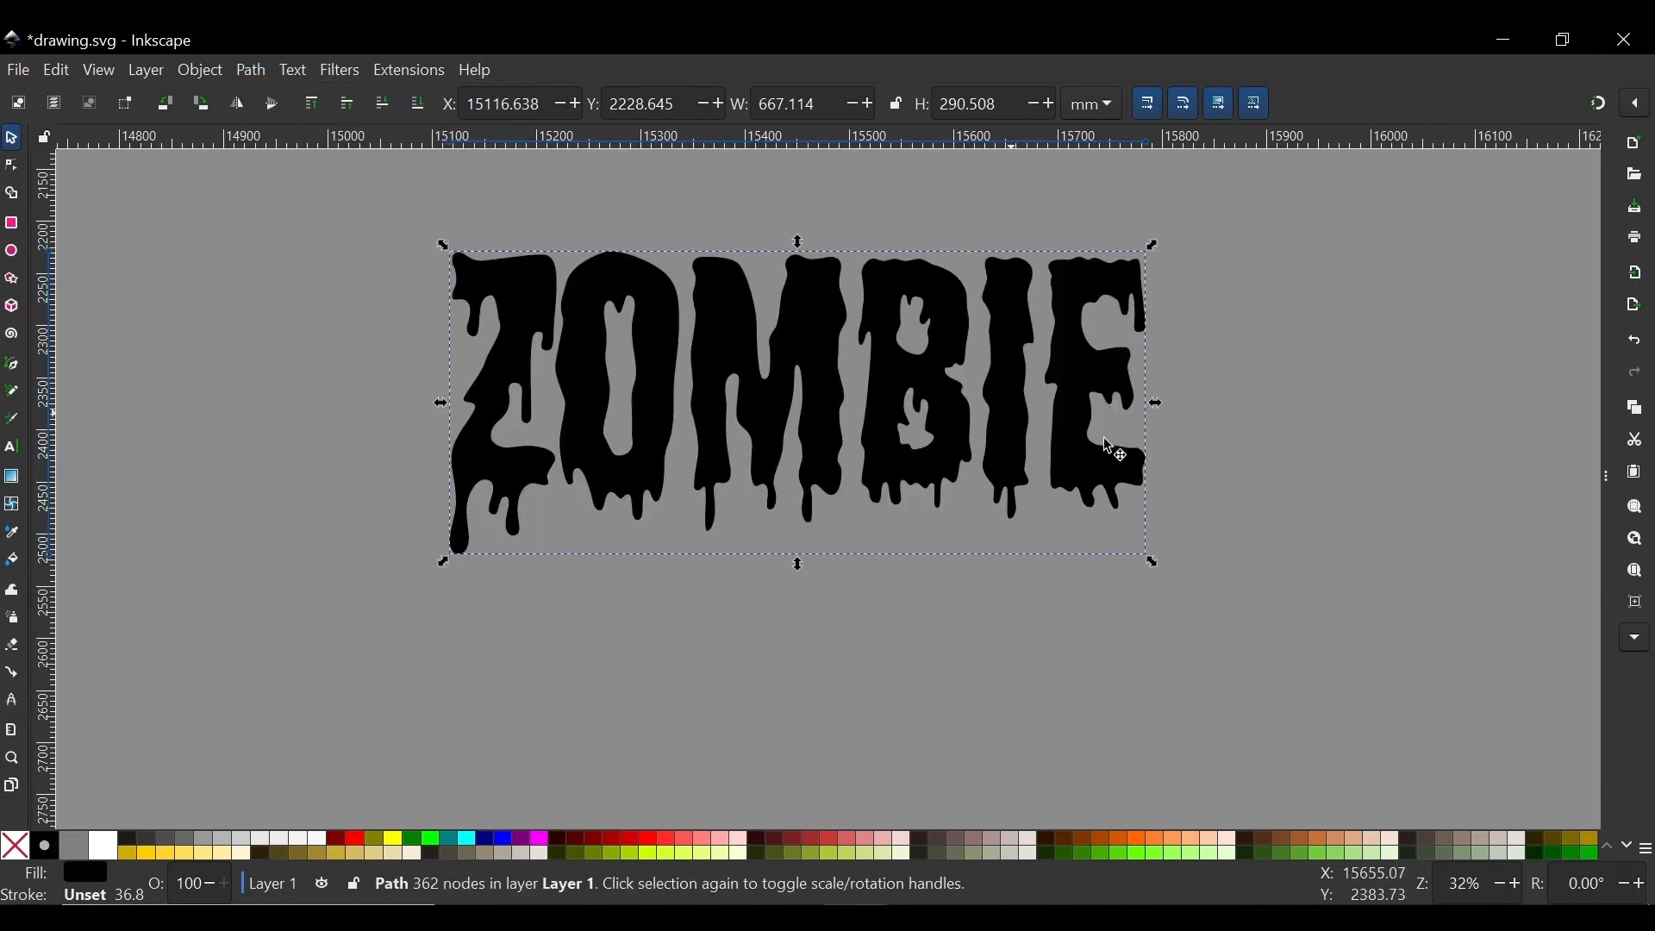
{"action": "left_click_drag", "start_coordinate": [897, 321], "coordinate": [957, 301]}
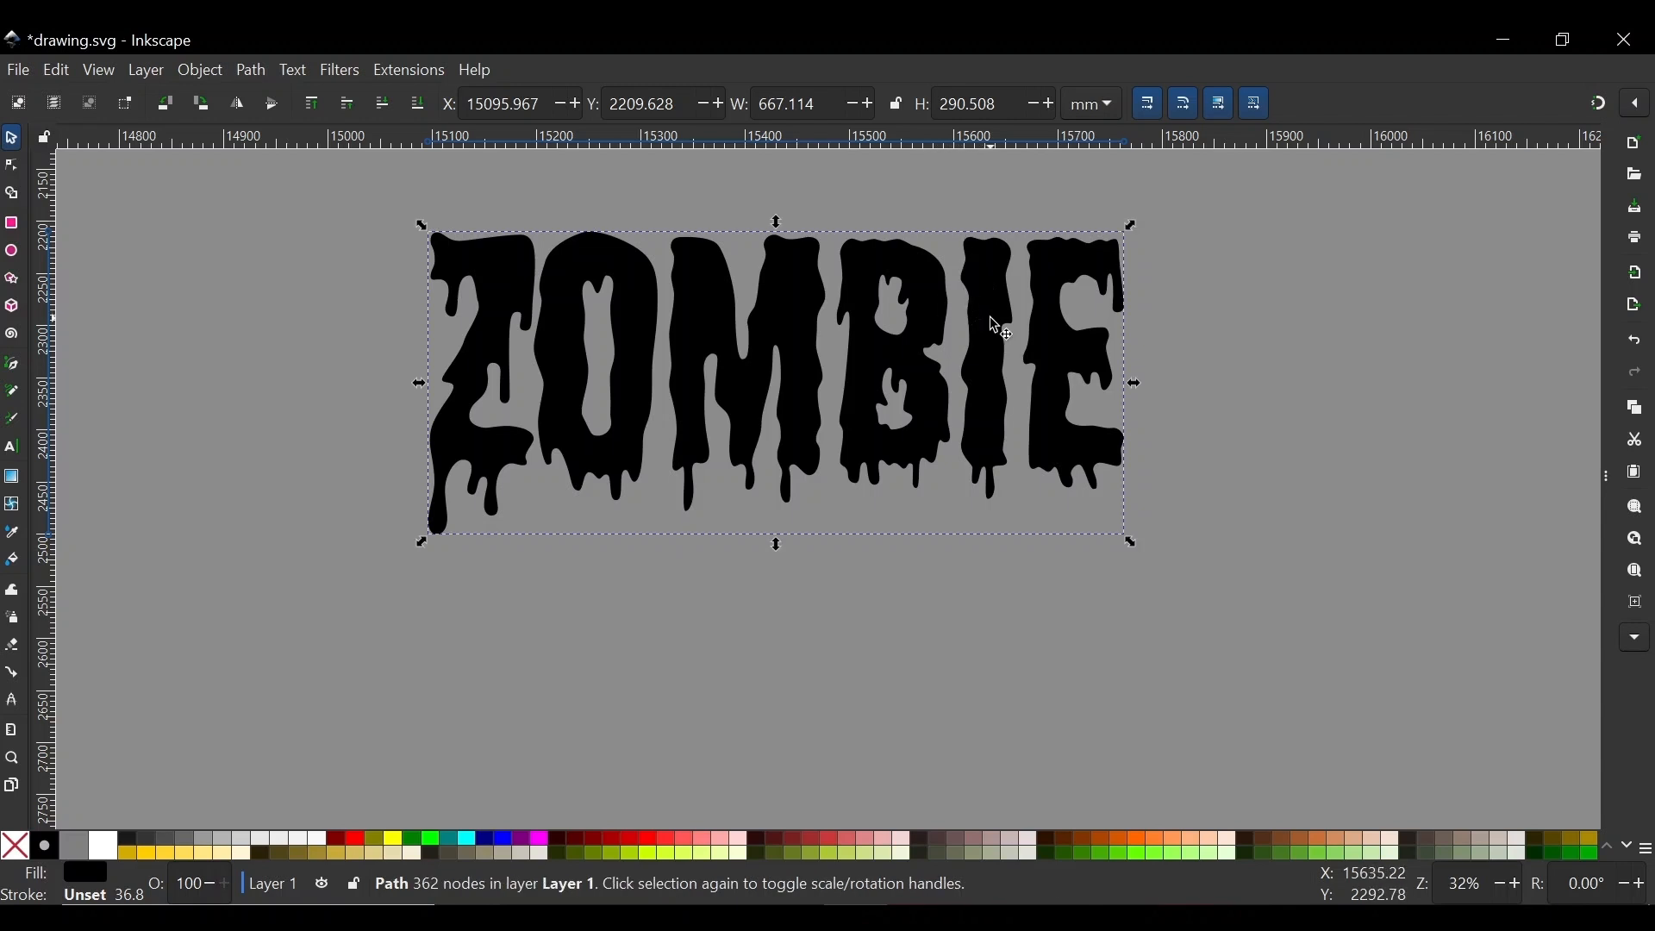
Examine the nodes of the lettering path, especially along the drips beneath the letters
{"action": "key", "text": "n"}
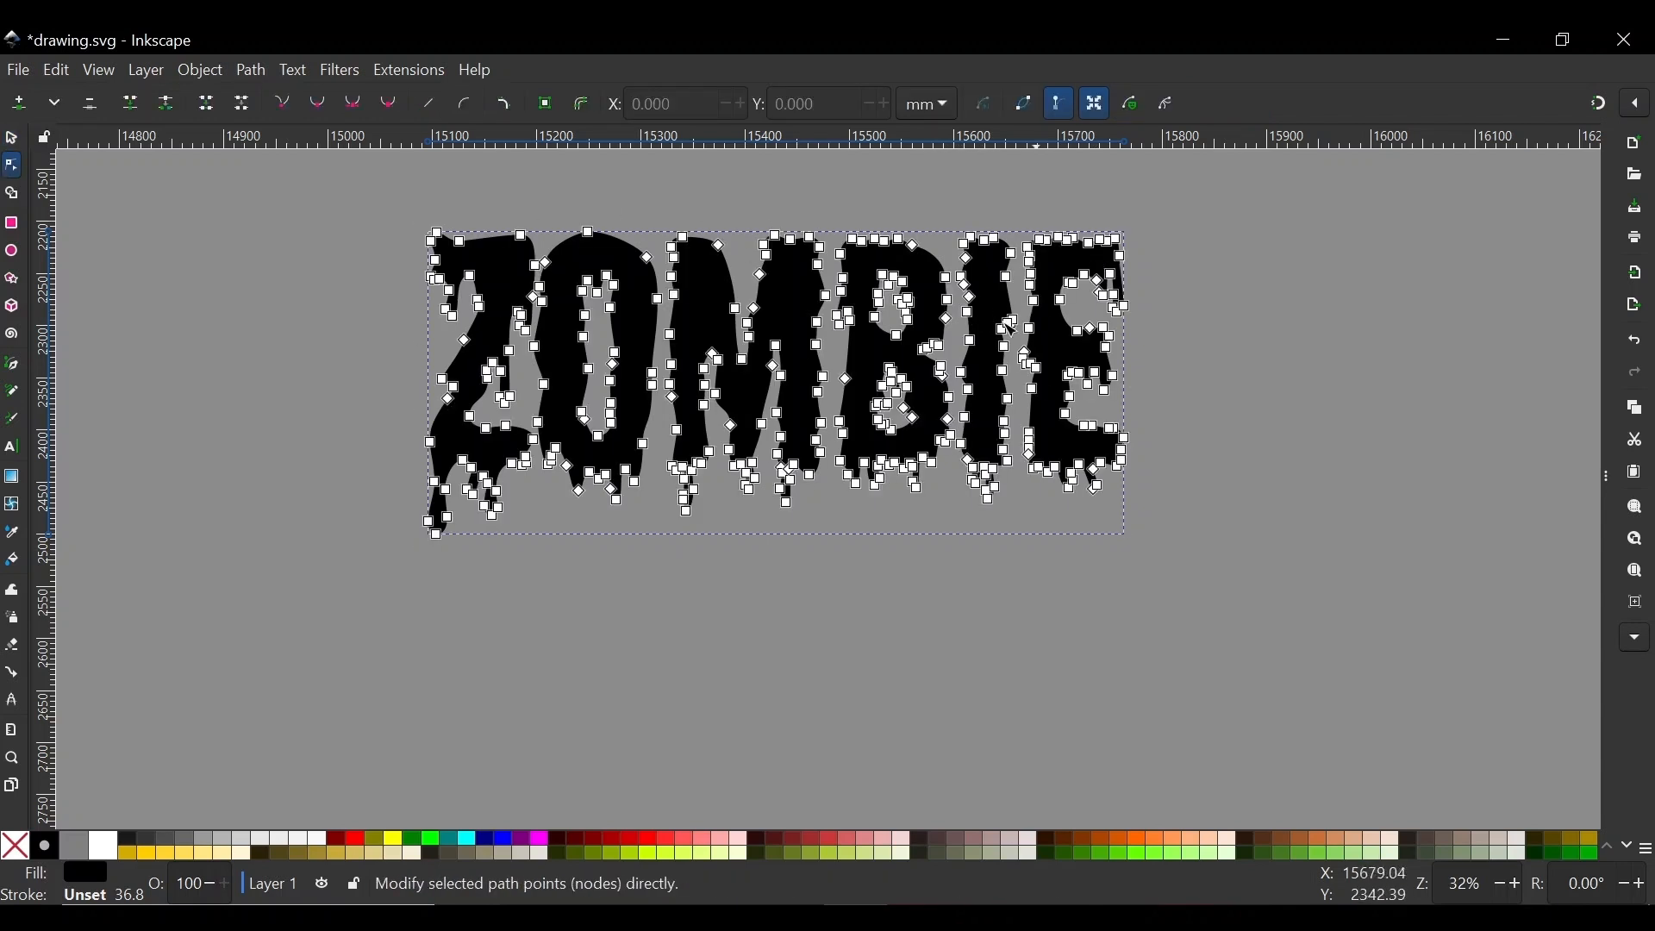
{"action": "left_click_drag", "start_coordinate": [309, 197], "coordinate": [1164, 565]}
{"action": "left_click", "coordinate": [996, 285]}
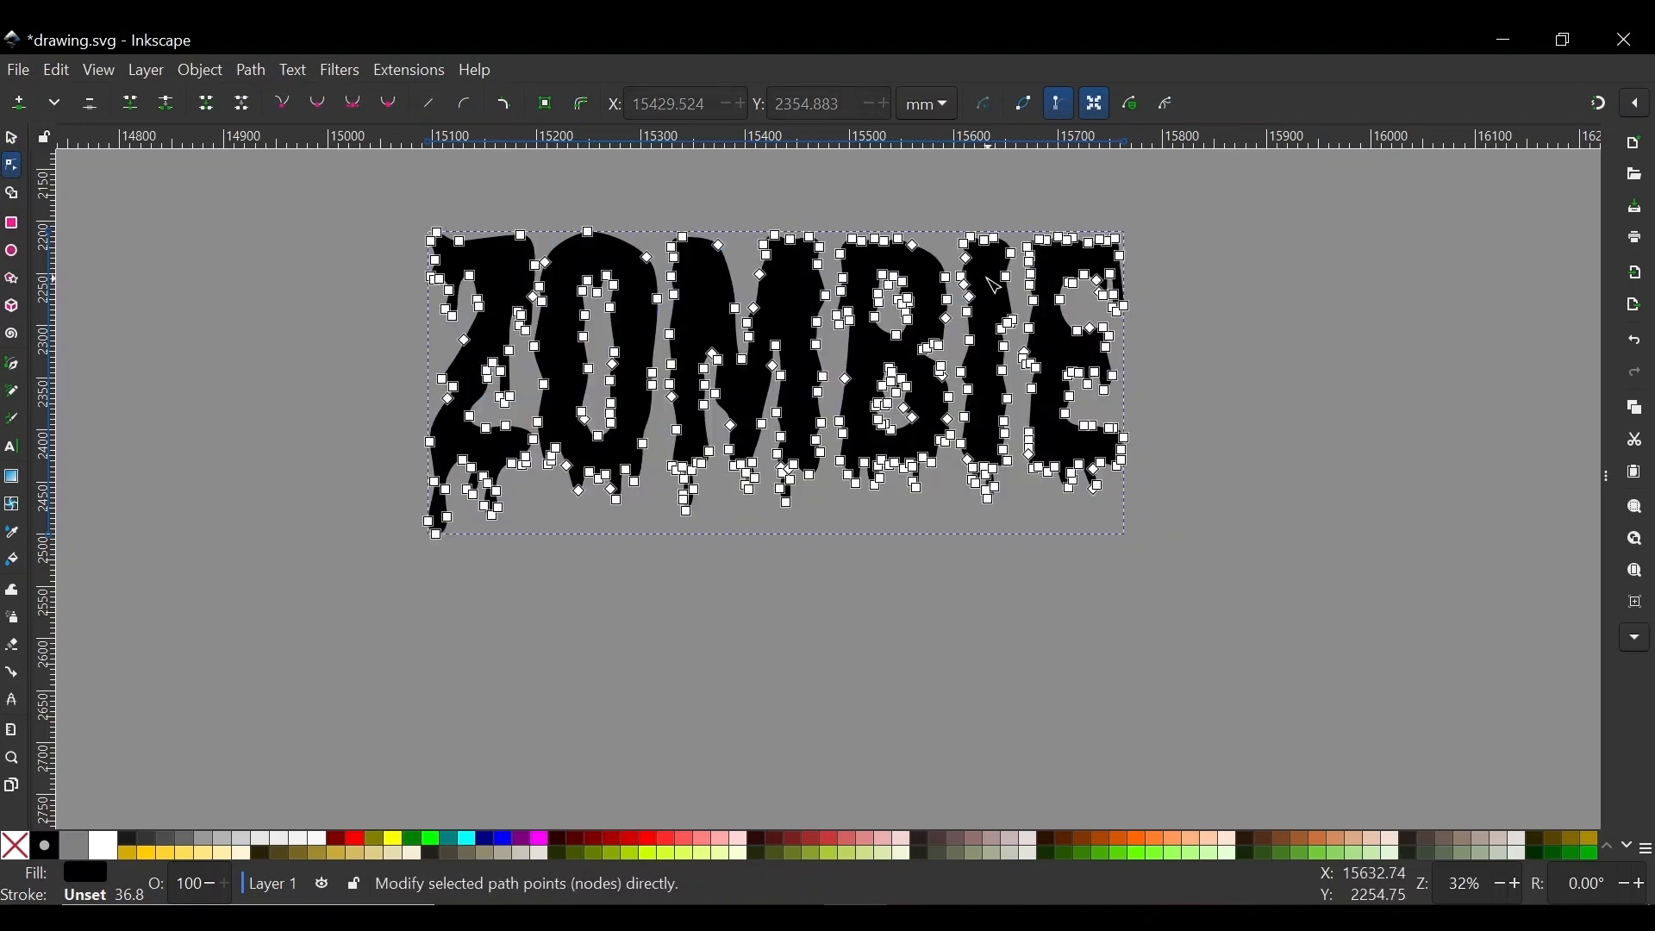
{"action": "left_click", "coordinate": [810, 217]}
{"action": "scroll", "coordinate": [438, 524], "scroll_direction": "up", "scroll_amount": 5}
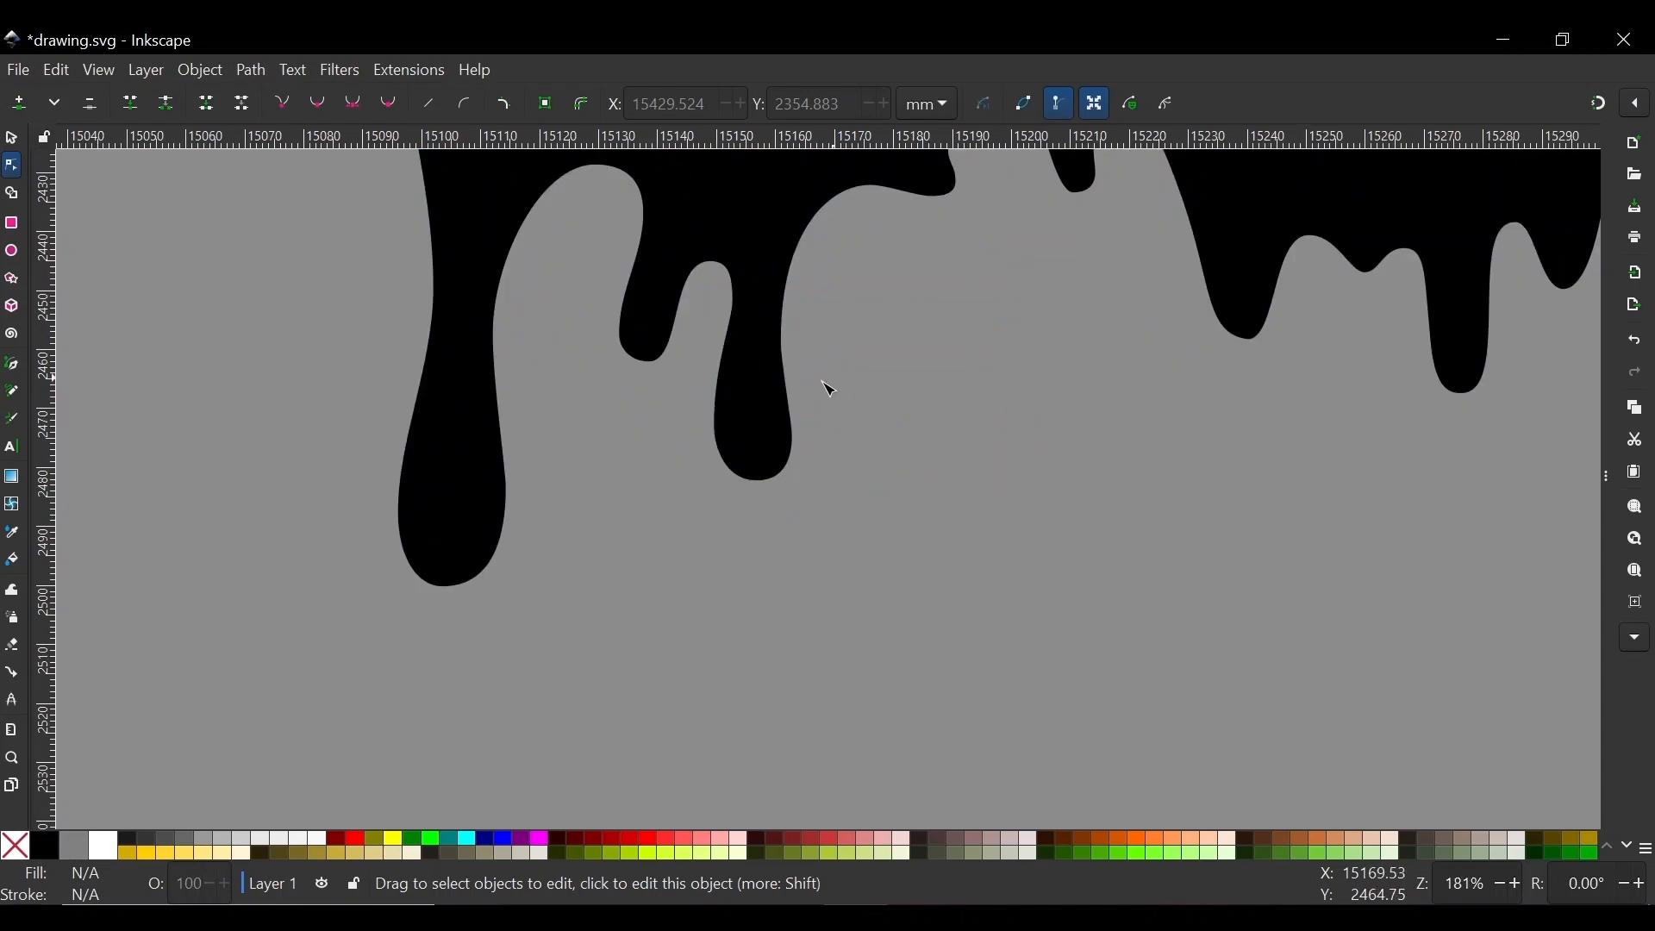
{"action": "left_click", "coordinate": [763, 405]}
{"action": "scroll", "coordinate": [687, 516], "scroll_direction": "down", "scroll_amount": 3}
{"action": "scroll", "coordinate": [941, 454], "scroll_direction": "up", "scroll_amount": 3}
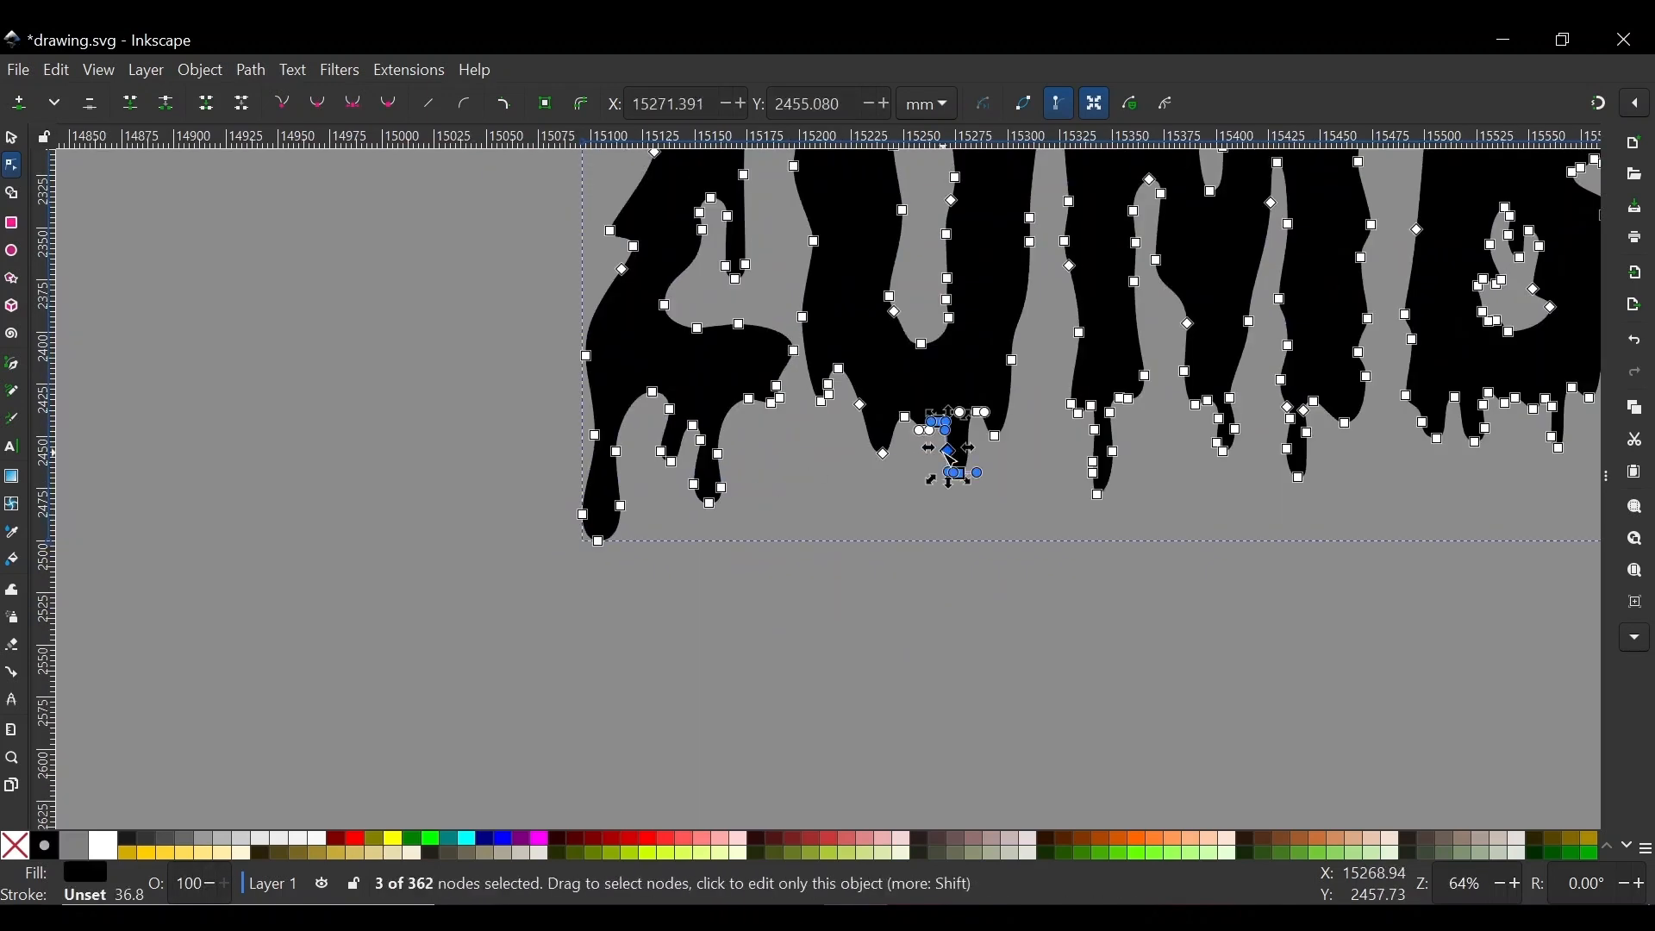
{"action": "left_click", "coordinate": [985, 527]}
{"action": "scroll", "coordinate": [1021, 462], "scroll_direction": "up", "scroll_amount": 4}
{"action": "scroll", "coordinate": [658, 399], "scroll_direction": "down", "scroll_amount": 2}
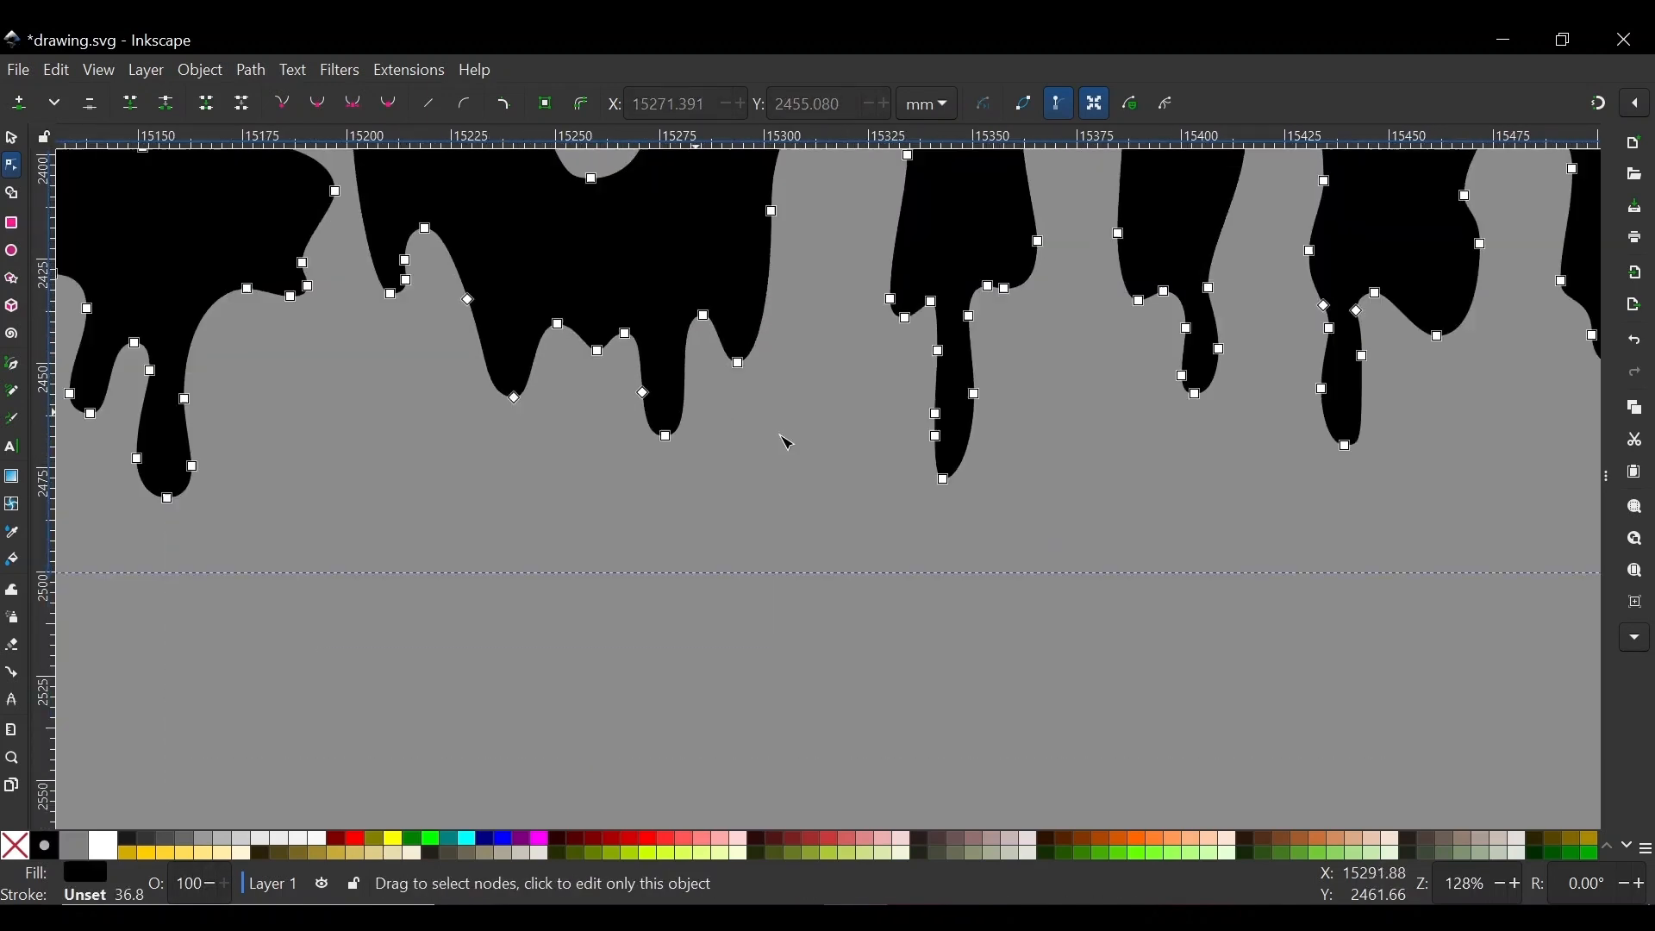
{"action": "scroll", "coordinate": [726, 530], "scroll_direction": "up", "scroll_amount": 2}
{"action": "left_click_drag", "start_coordinate": [646, 433], "coordinate": [872, 547]}
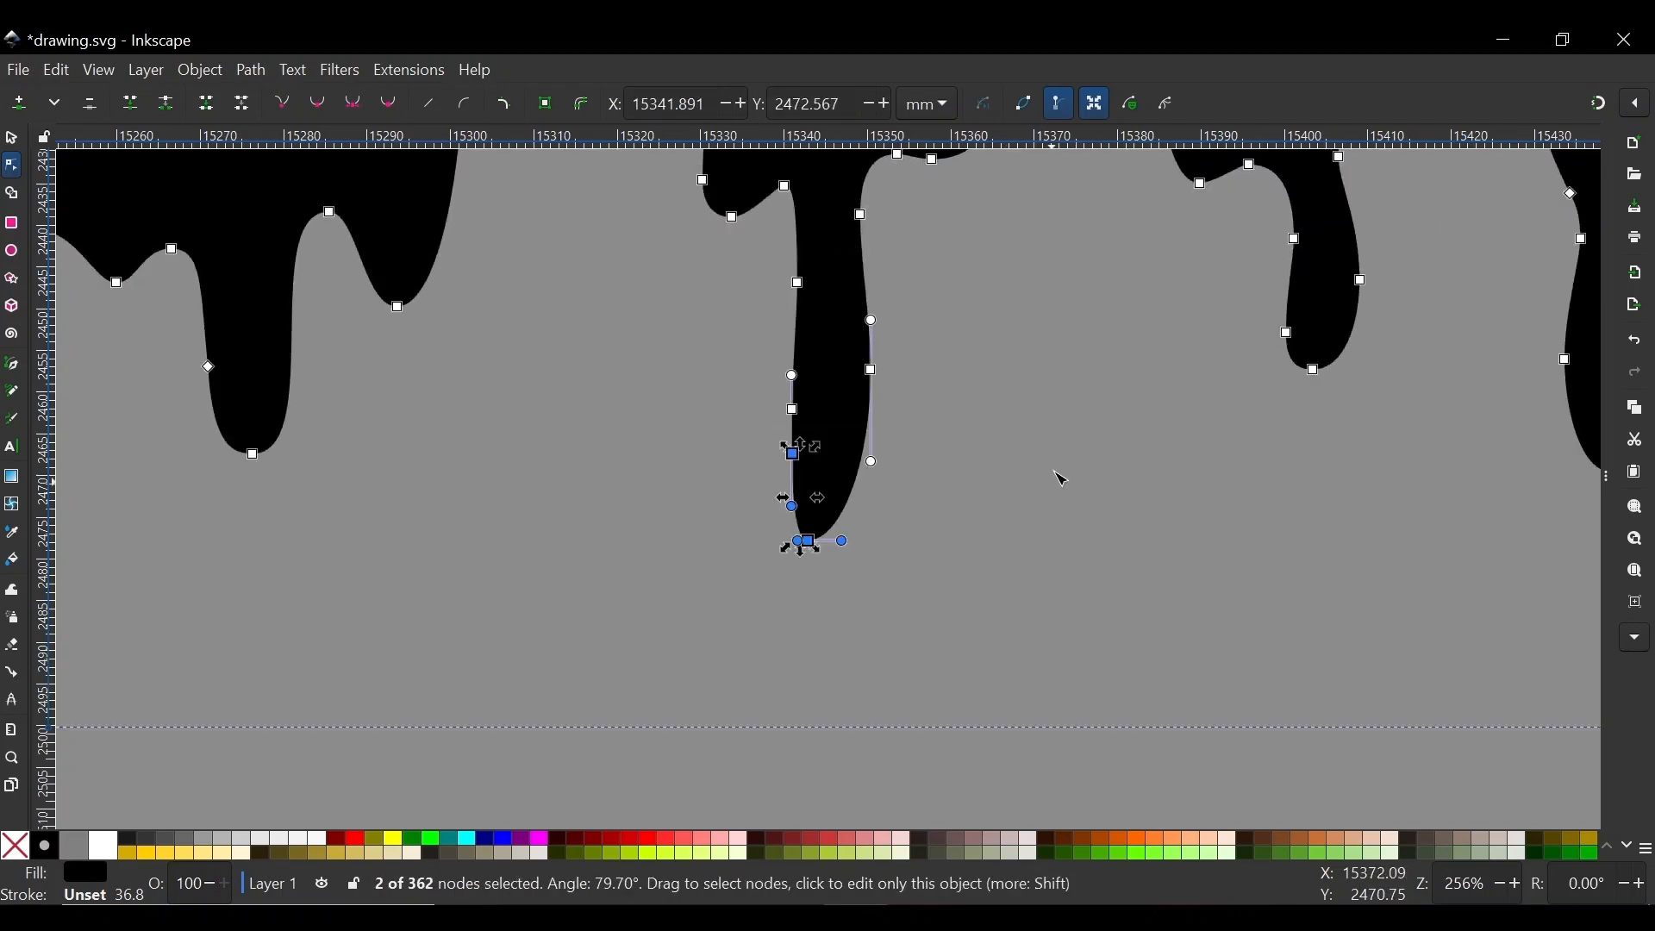
{"action": "scroll", "coordinate": [1060, 477], "scroll_direction": "down", "scroll_amount": 3}
{"action": "scroll", "coordinate": [783, 642], "scroll_direction": "down", "scroll_amount": 3}
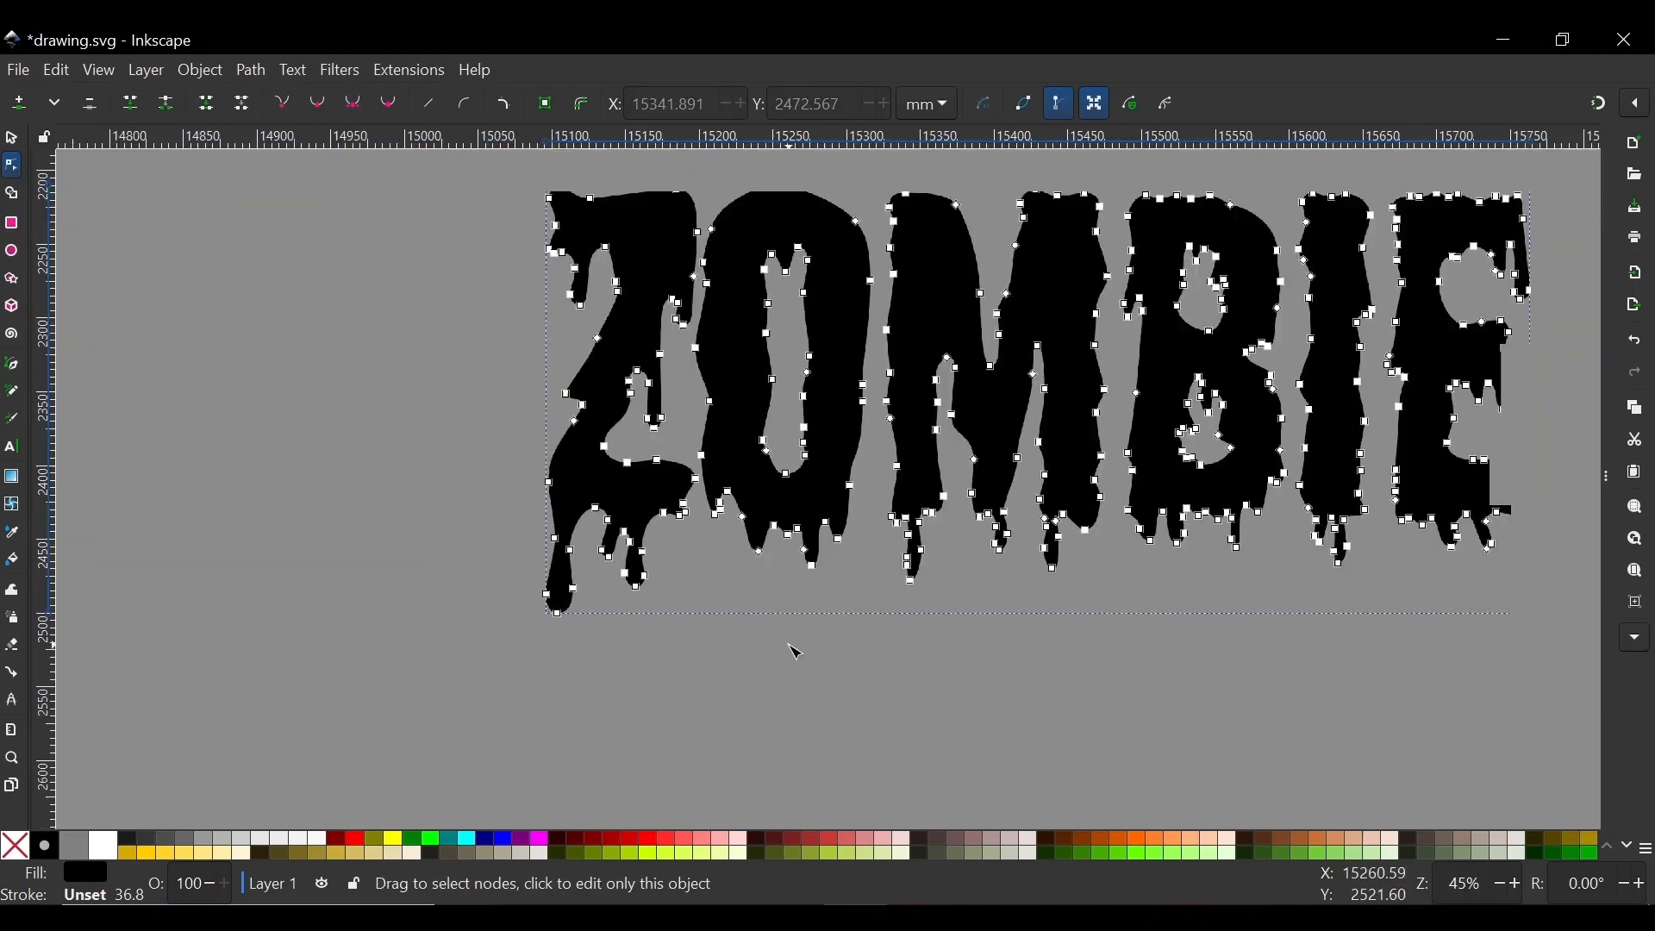
{"action": "scroll", "coordinate": [345, 414], "scroll_direction": "up", "scroll_amount": 3}
{"action": "scroll", "coordinate": [547, 473], "scroll_direction": "up", "scroll_amount": 3}
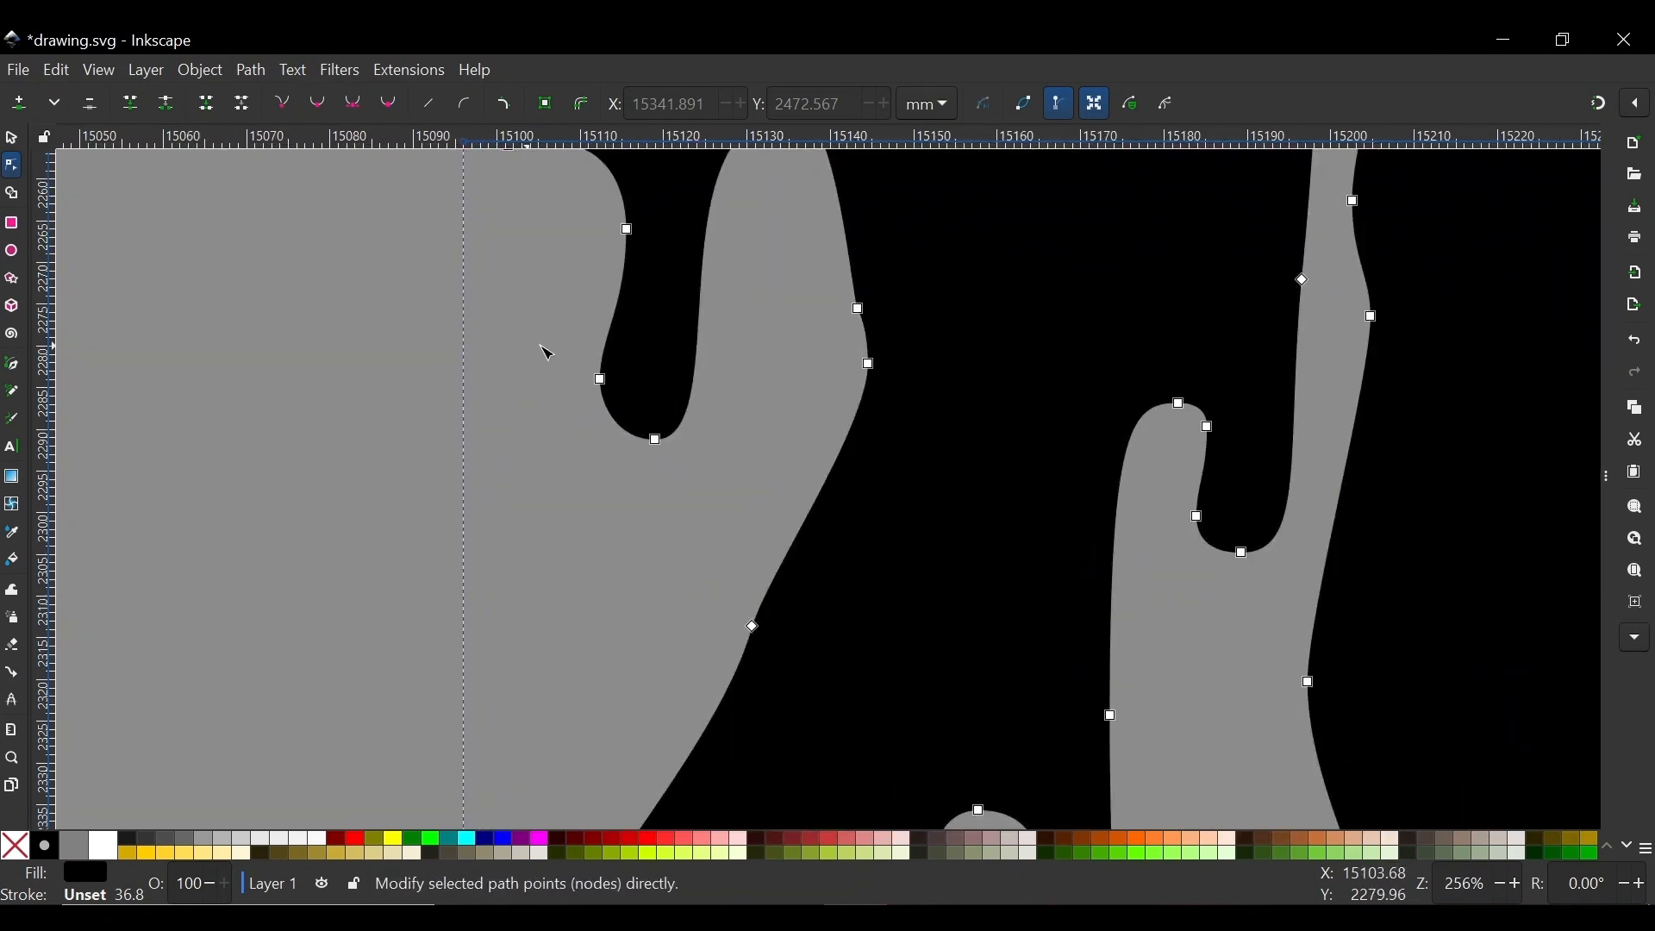
Delete the outer side node of the Z's upper-left drip and make the drip's tip node symmetric
{"action": "left_click_drag", "start_coordinate": [501, 344], "coordinate": [731, 414]}
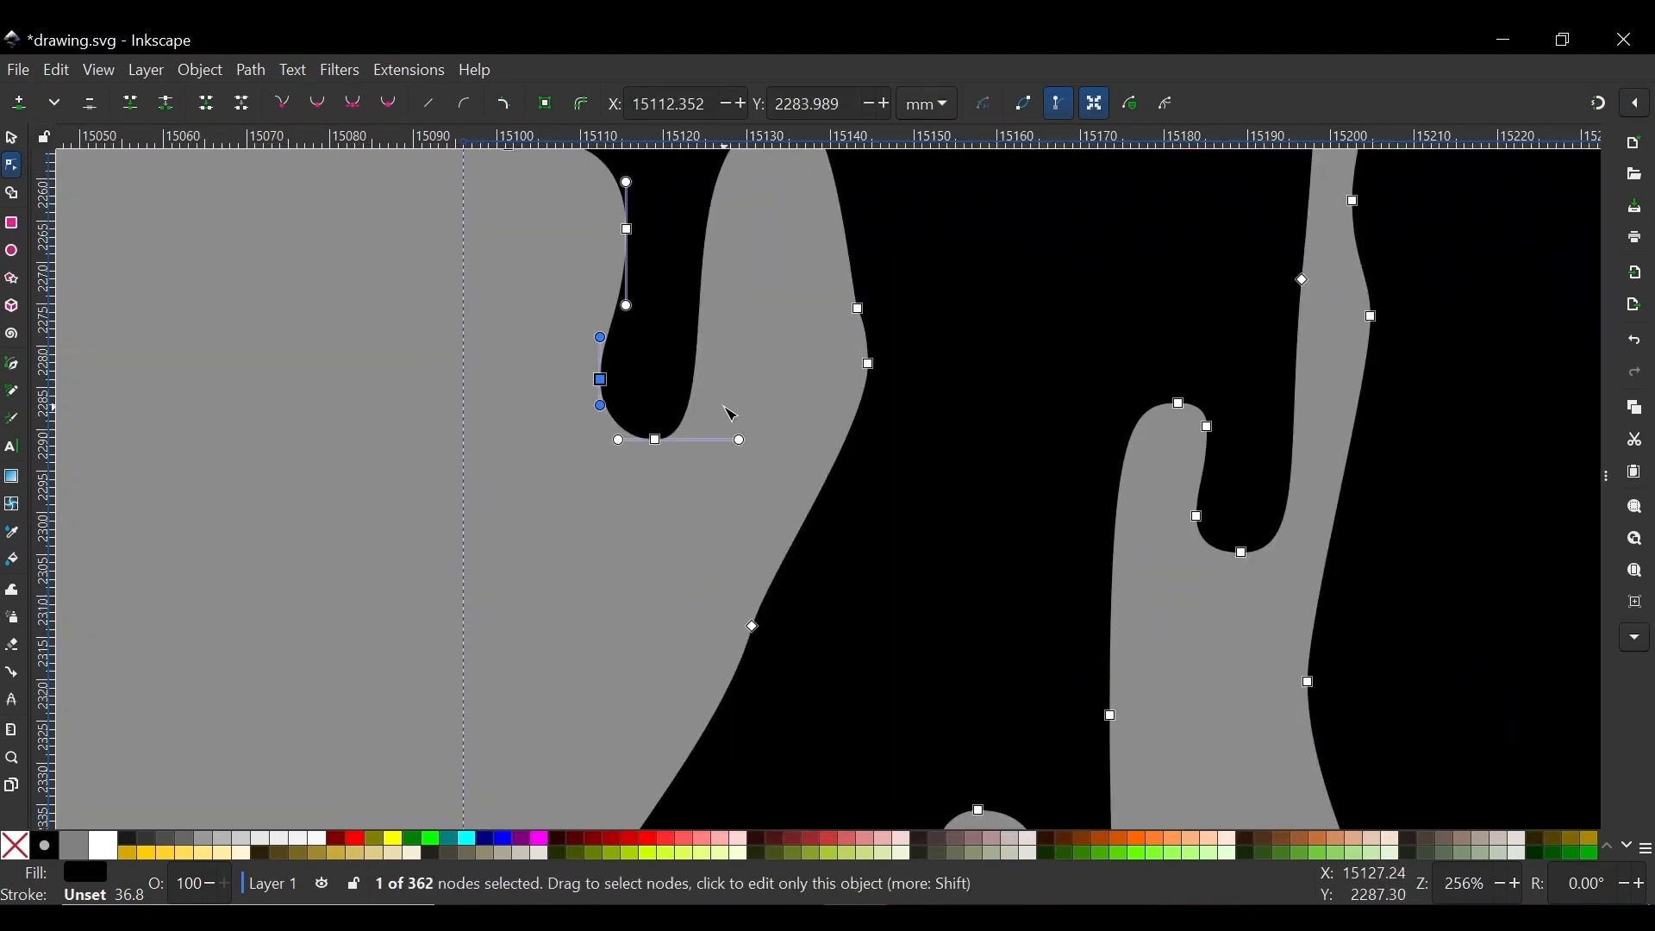
{"action": "key", "text": "Delete"}
{"action": "left_click_drag", "start_coordinate": [765, 481], "coordinate": [550, 362]}
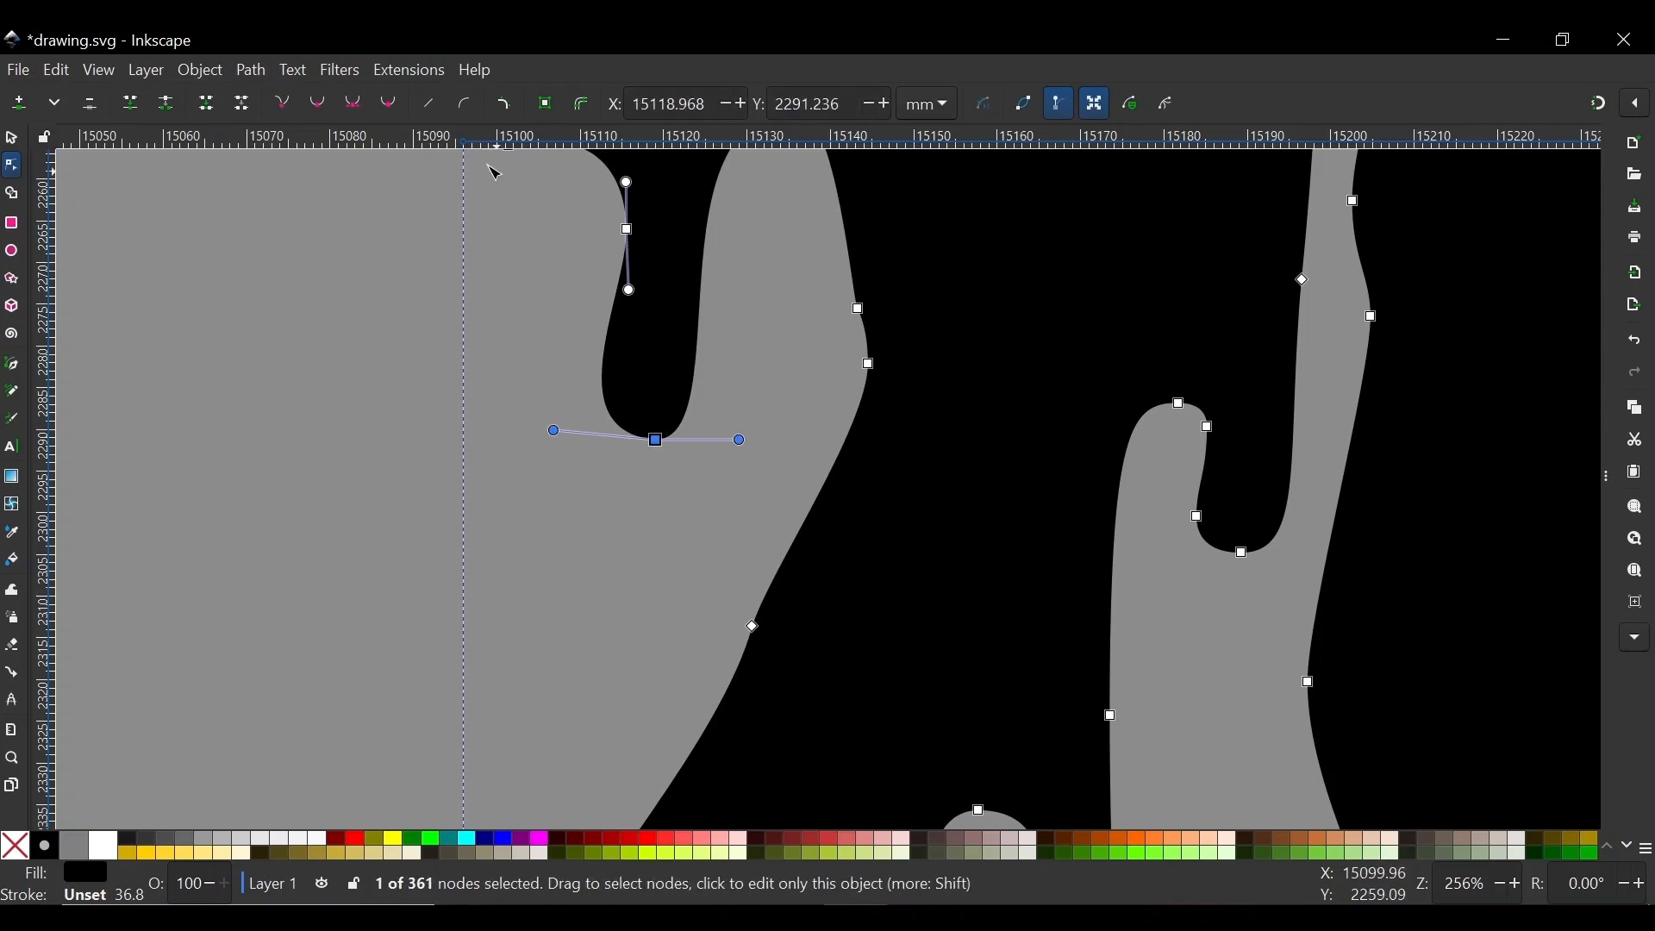
{"action": "left_click", "coordinate": [349, 96]}
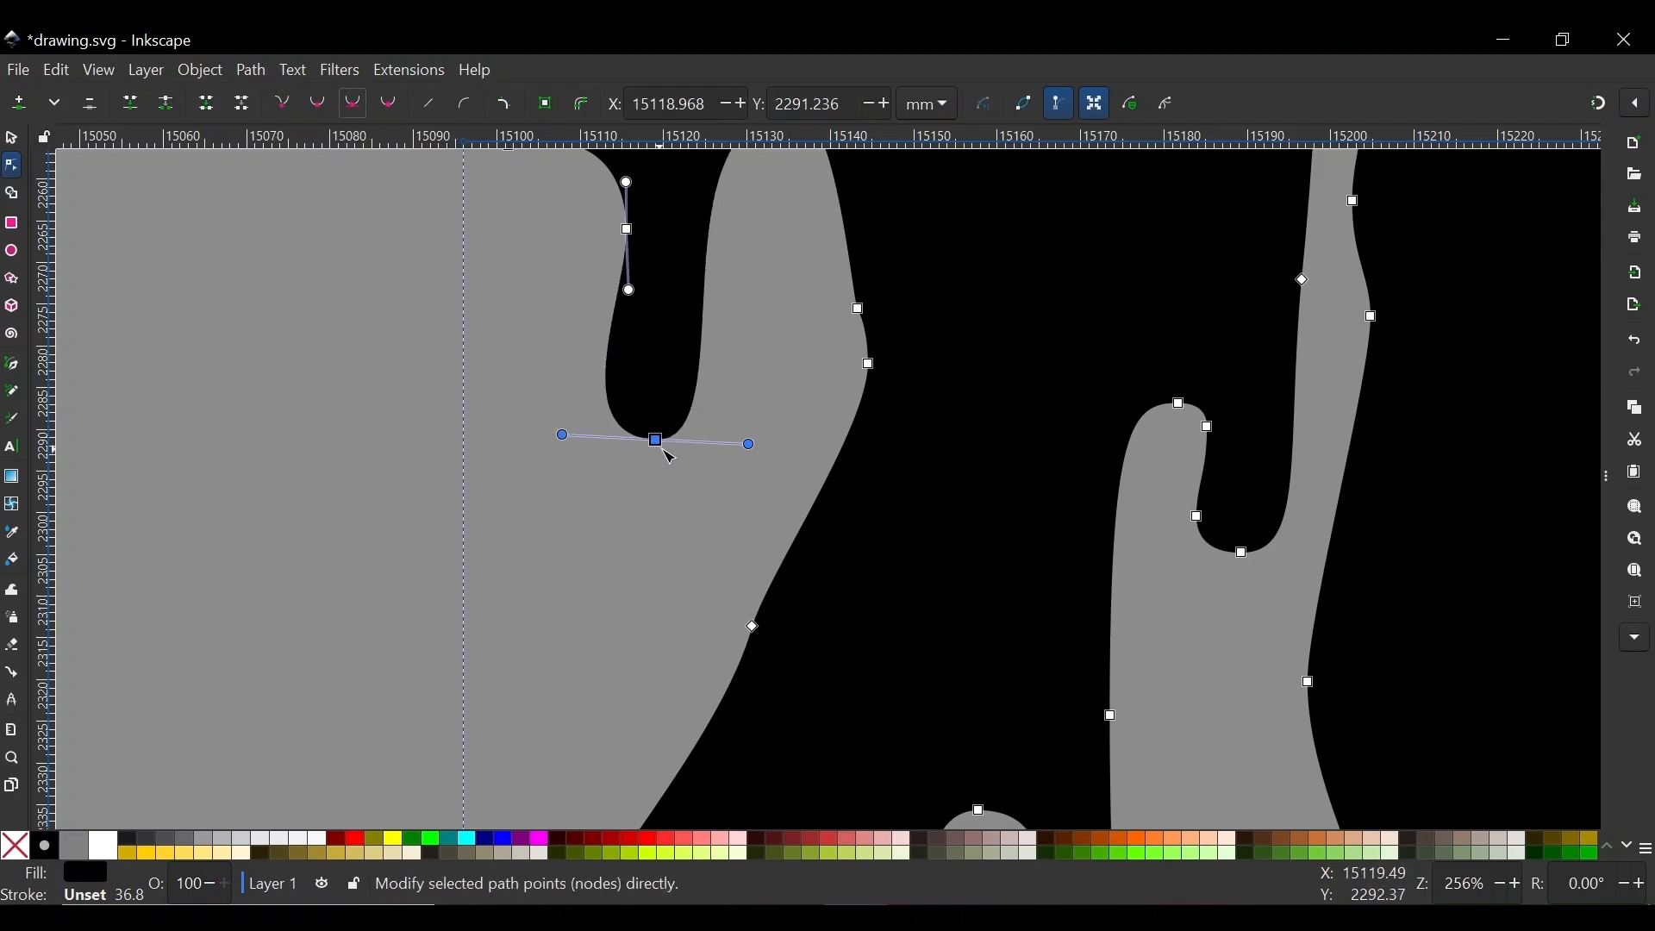
Shift the tip node of the Z's upper-left drip slightly inward to even out its rounded end
{"action": "left_click_drag", "start_coordinate": [659, 440], "coordinate": [778, 446]}
{"action": "scroll", "coordinate": [635, 369], "scroll_direction": "down", "scroll_amount": 1}
{"action": "scroll", "coordinate": [642, 270], "scroll_direction": "up", "scroll_amount": 2}
{"action": "scroll", "coordinate": [685, 369], "scroll_direction": "down", "scroll_amount": 2}
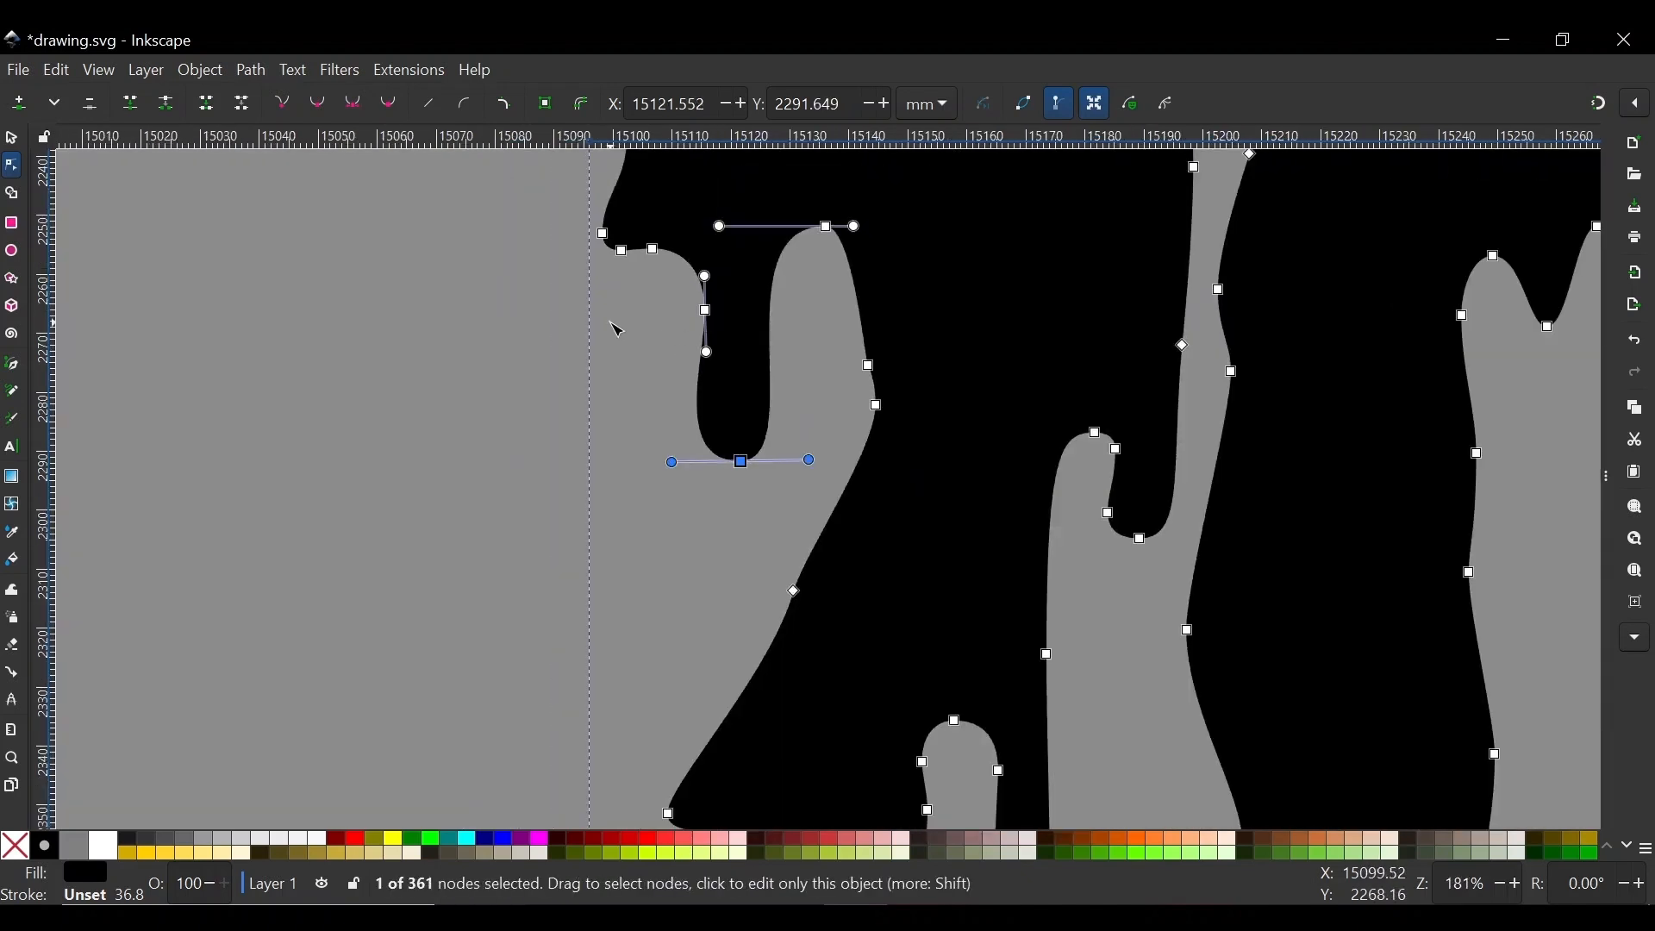
{"action": "key", "text": "Escape"}
Delete the side node on the drip beneath the right end of the Z's top bar and widen its tip with symmetric handles
{"action": "scroll", "coordinate": [1073, 545], "scroll_direction": "up", "scroll_amount": 2}
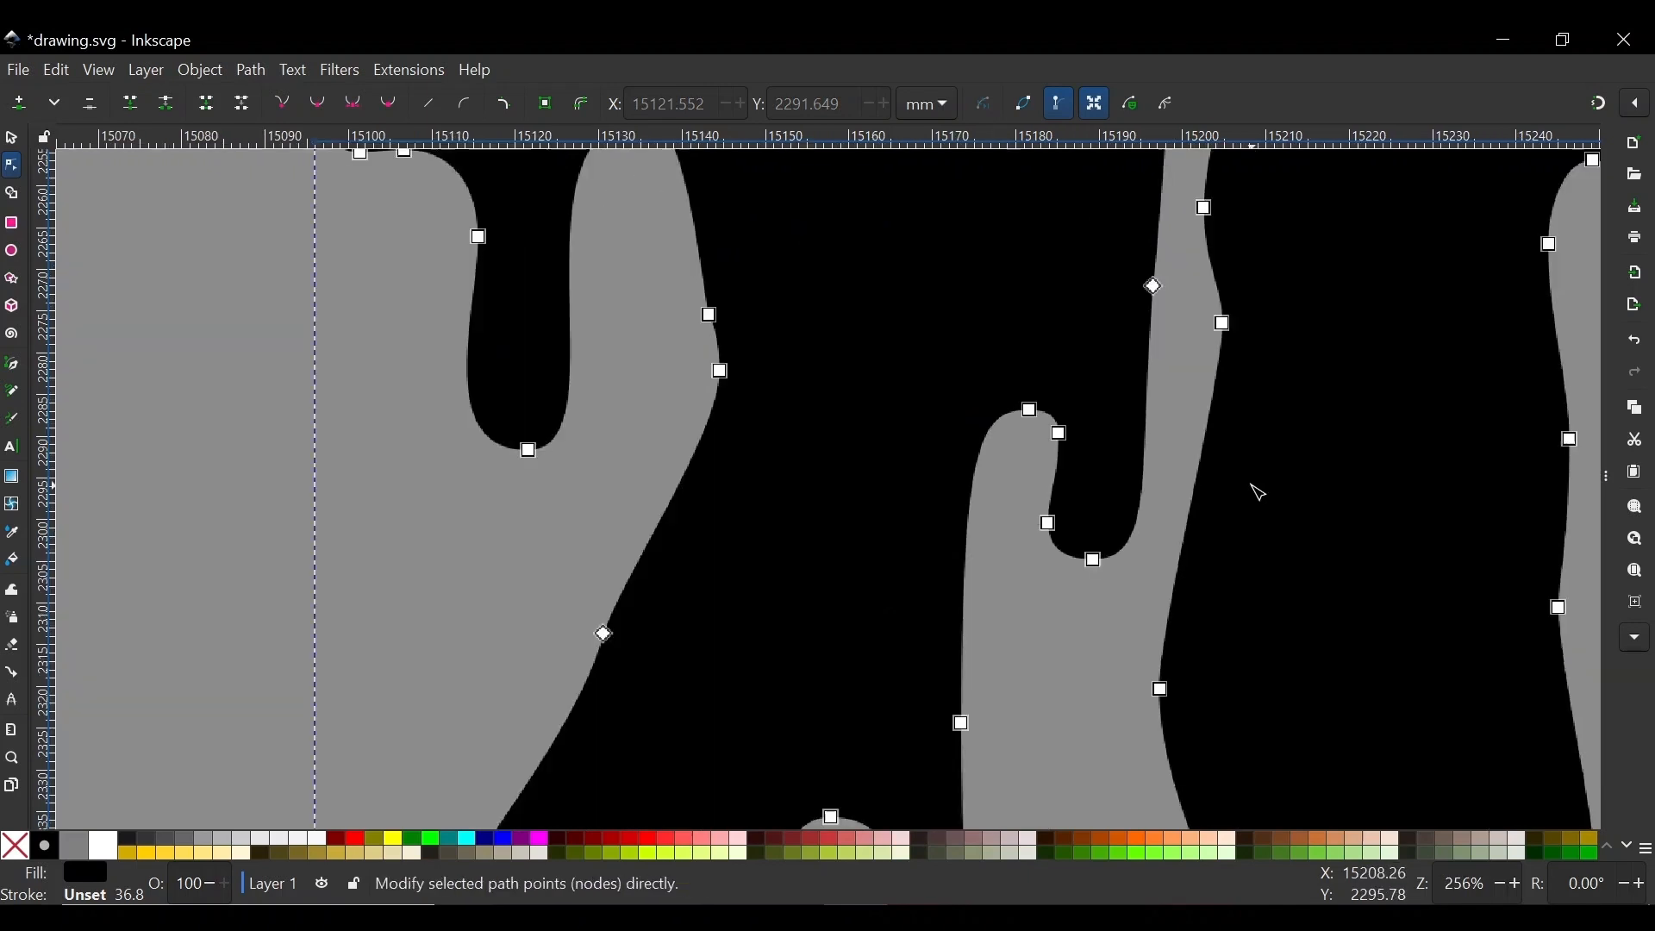
{"action": "left_click_drag", "start_coordinate": [951, 494], "coordinate": [1046, 636]}
{"action": "key", "text": "Delete"}
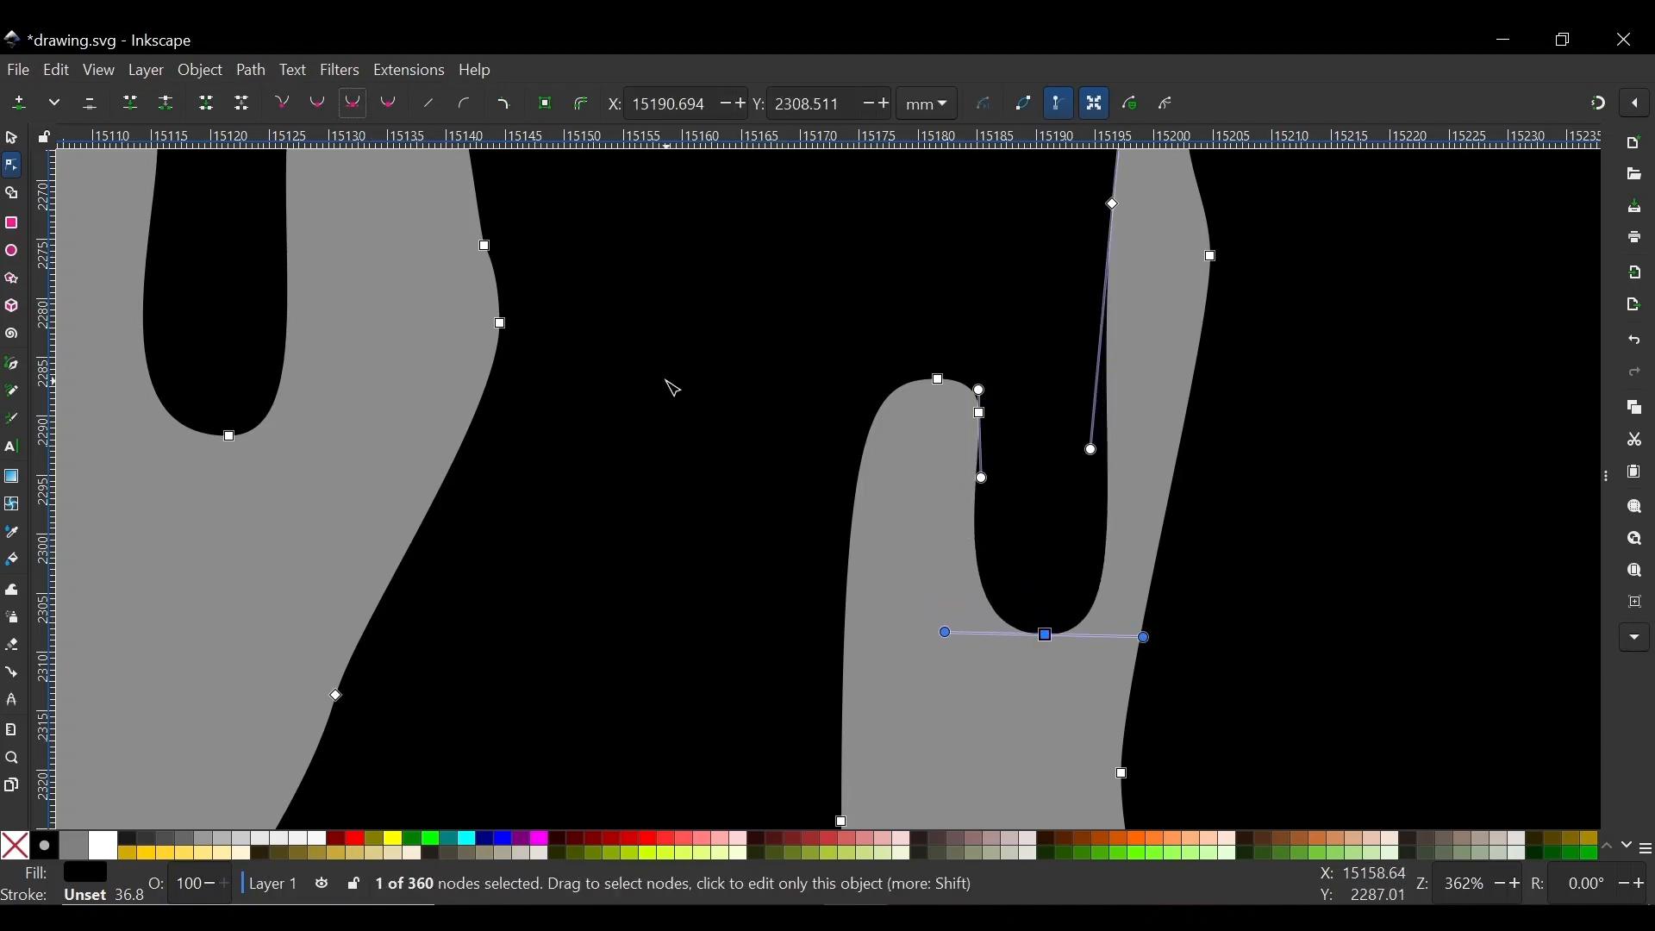
{"action": "scroll", "coordinate": [851, 489], "scroll_direction": "down", "scroll_amount": 2}
{"action": "scroll", "coordinate": [961, 597], "scroll_direction": "up", "scroll_amount": 2}
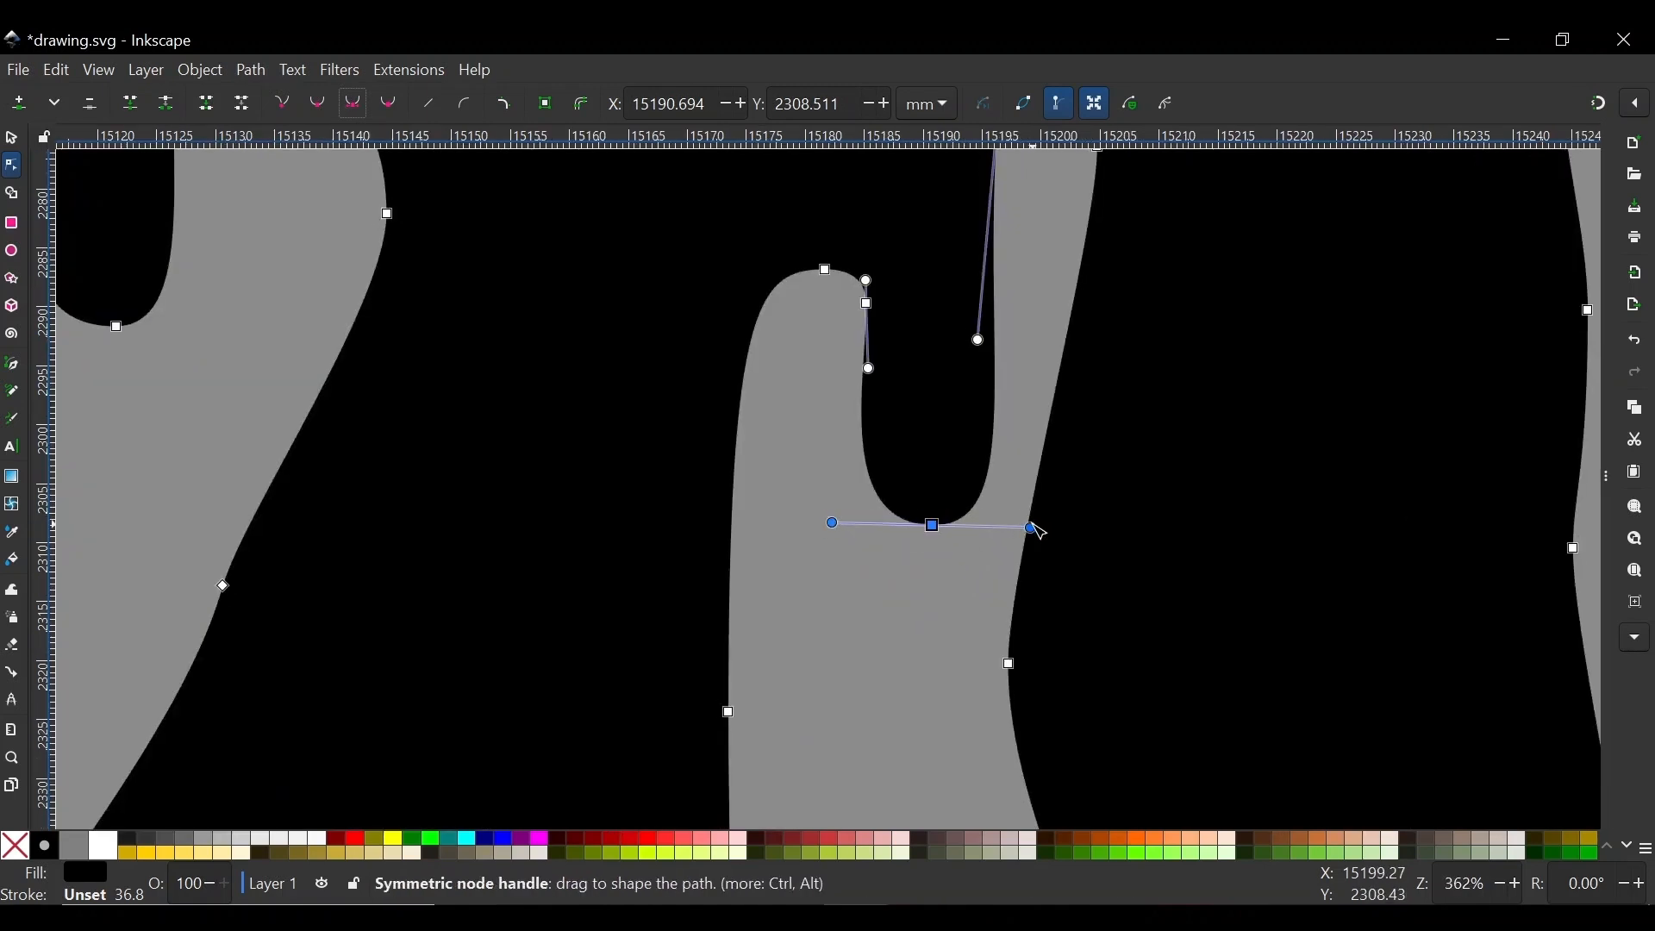
{"action": "left_click_drag", "start_coordinate": [1041, 533], "coordinate": [1053, 531]}
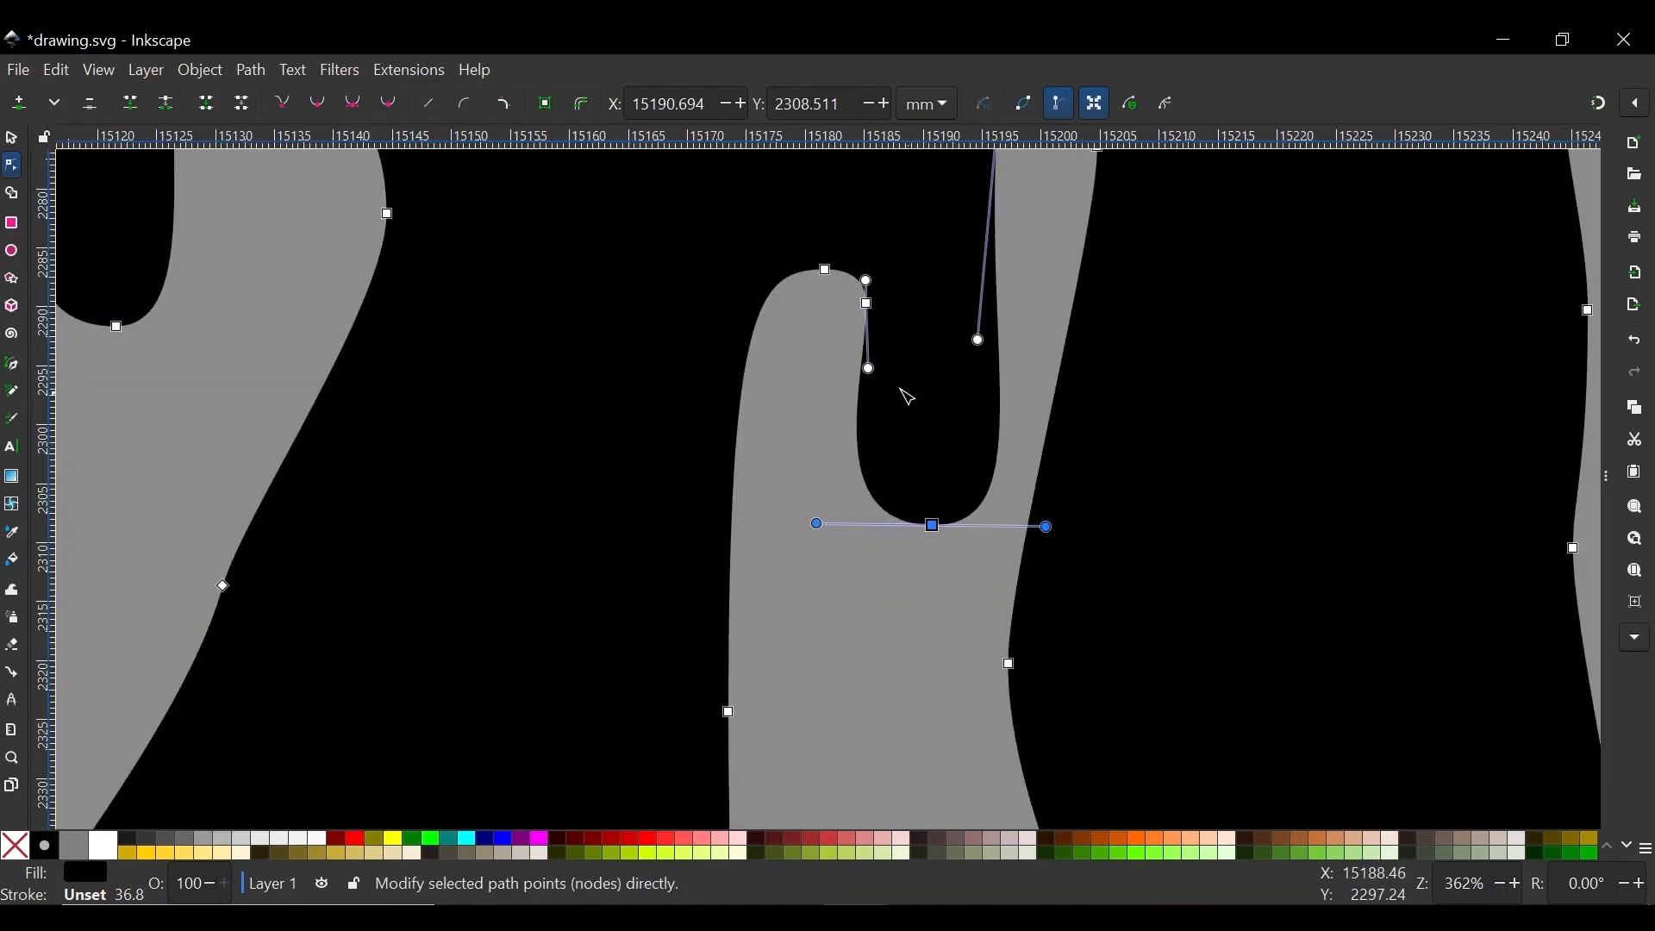
{"action": "key", "text": "Escape"}
Delete surplus nodes from the drips beneath the Z
{"action": "scroll", "coordinate": [732, 325], "scroll_direction": "down", "scroll_amount": 4}
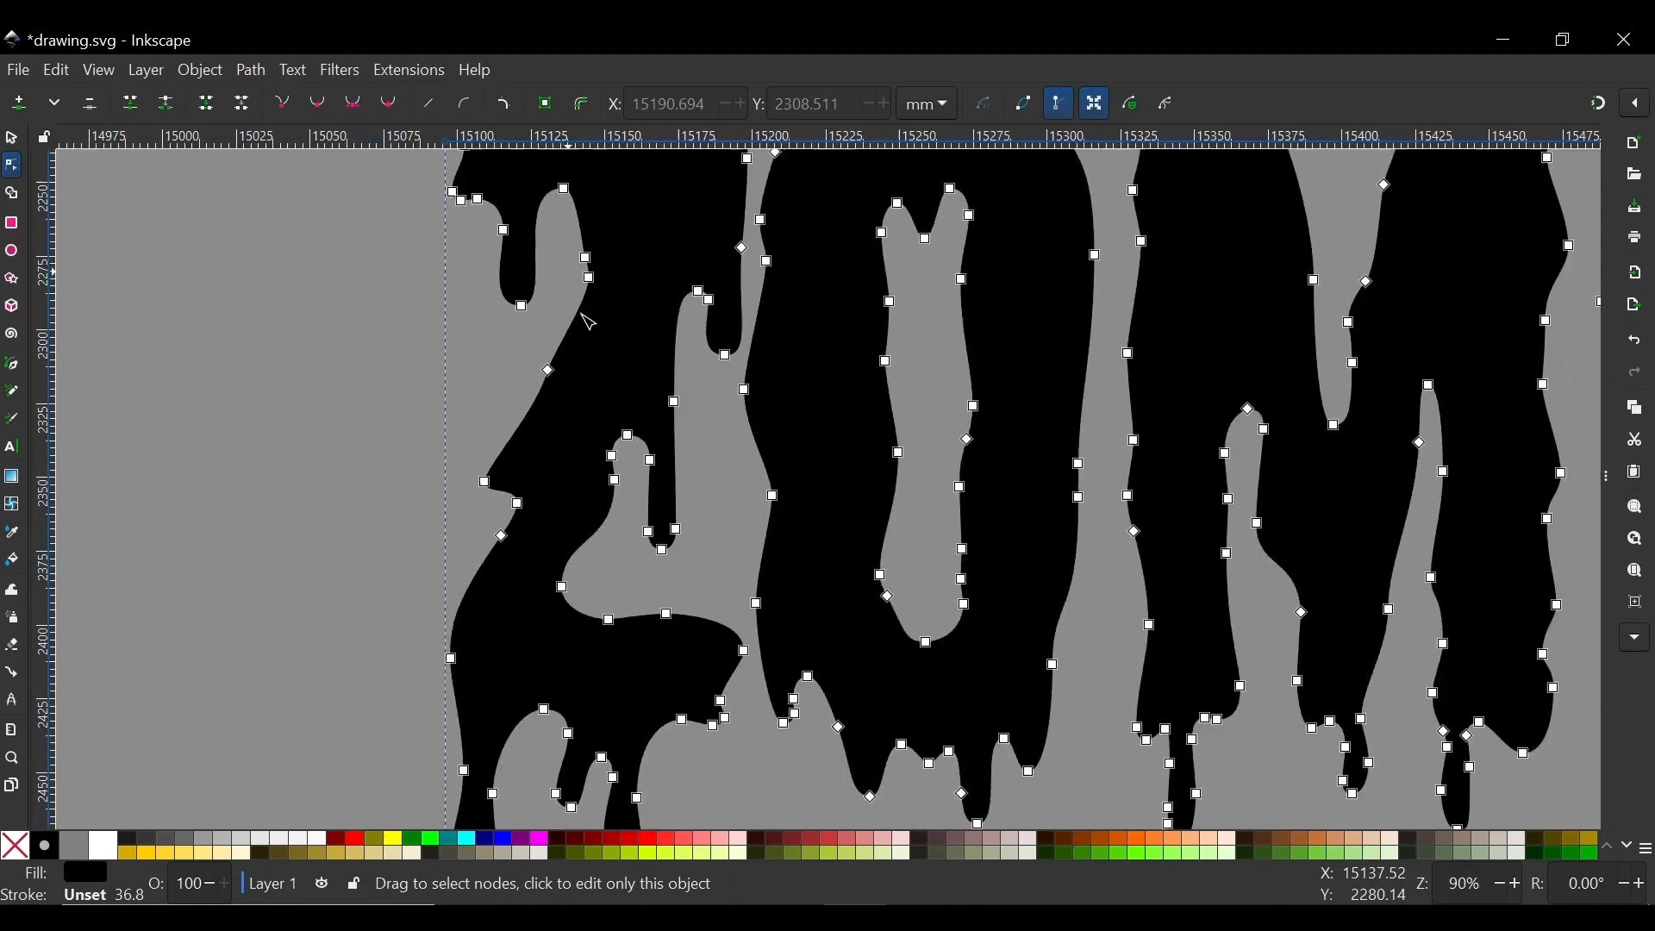
{"action": "scroll", "coordinate": [512, 331], "scroll_direction": "down", "scroll_amount": 2}
{"action": "scroll", "coordinate": [546, 608], "scroll_direction": "up", "scroll_amount": 5}
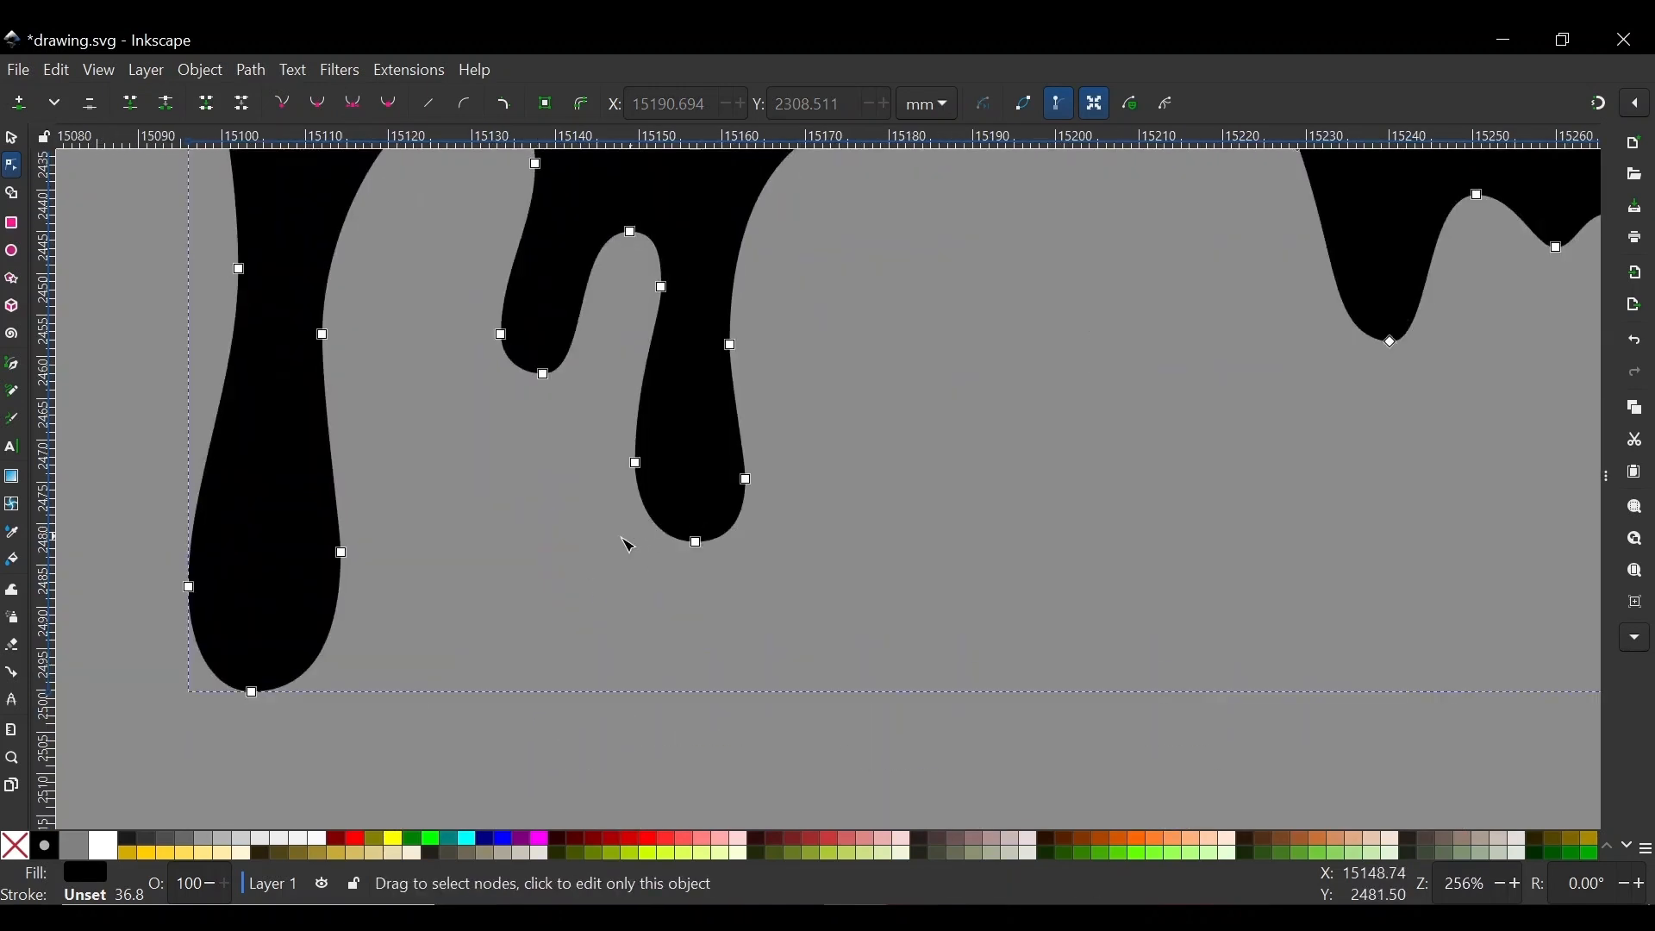
{"action": "scroll", "coordinate": [629, 545], "scroll_direction": "up", "scroll_amount": 2}
{"action": "left_click_drag", "start_coordinate": [953, 703], "coordinate": [763, 491]}
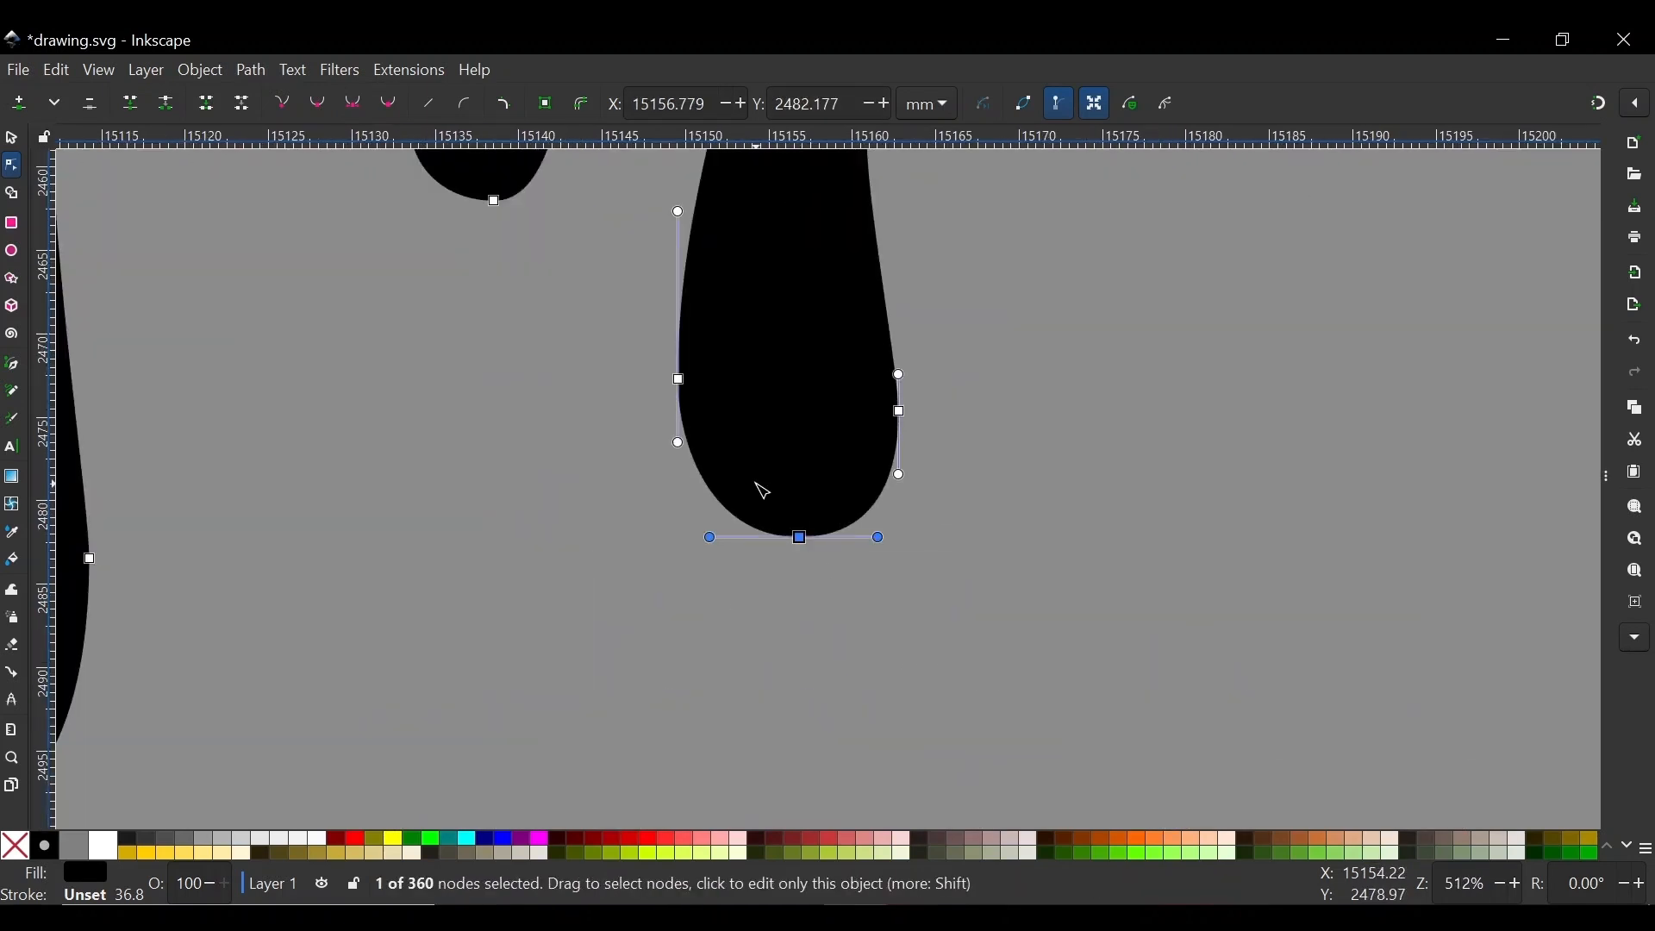
{"action": "key", "text": "Delete"}
{"action": "scroll", "coordinate": [798, 547], "scroll_direction": "down", "scroll_amount": 4}
{"action": "left_click_drag", "start_coordinate": [875, 580], "coordinate": [750, 488]}
{"action": "key", "text": "Delete"}
Delete surplus side nodes from the drips beneath the O and from the M's left drip
{"action": "scroll", "coordinate": [750, 488], "scroll_direction": "down", "scroll_amount": 4}
{"action": "left_click_drag", "start_coordinate": [914, 297], "coordinate": [1082, 386]}
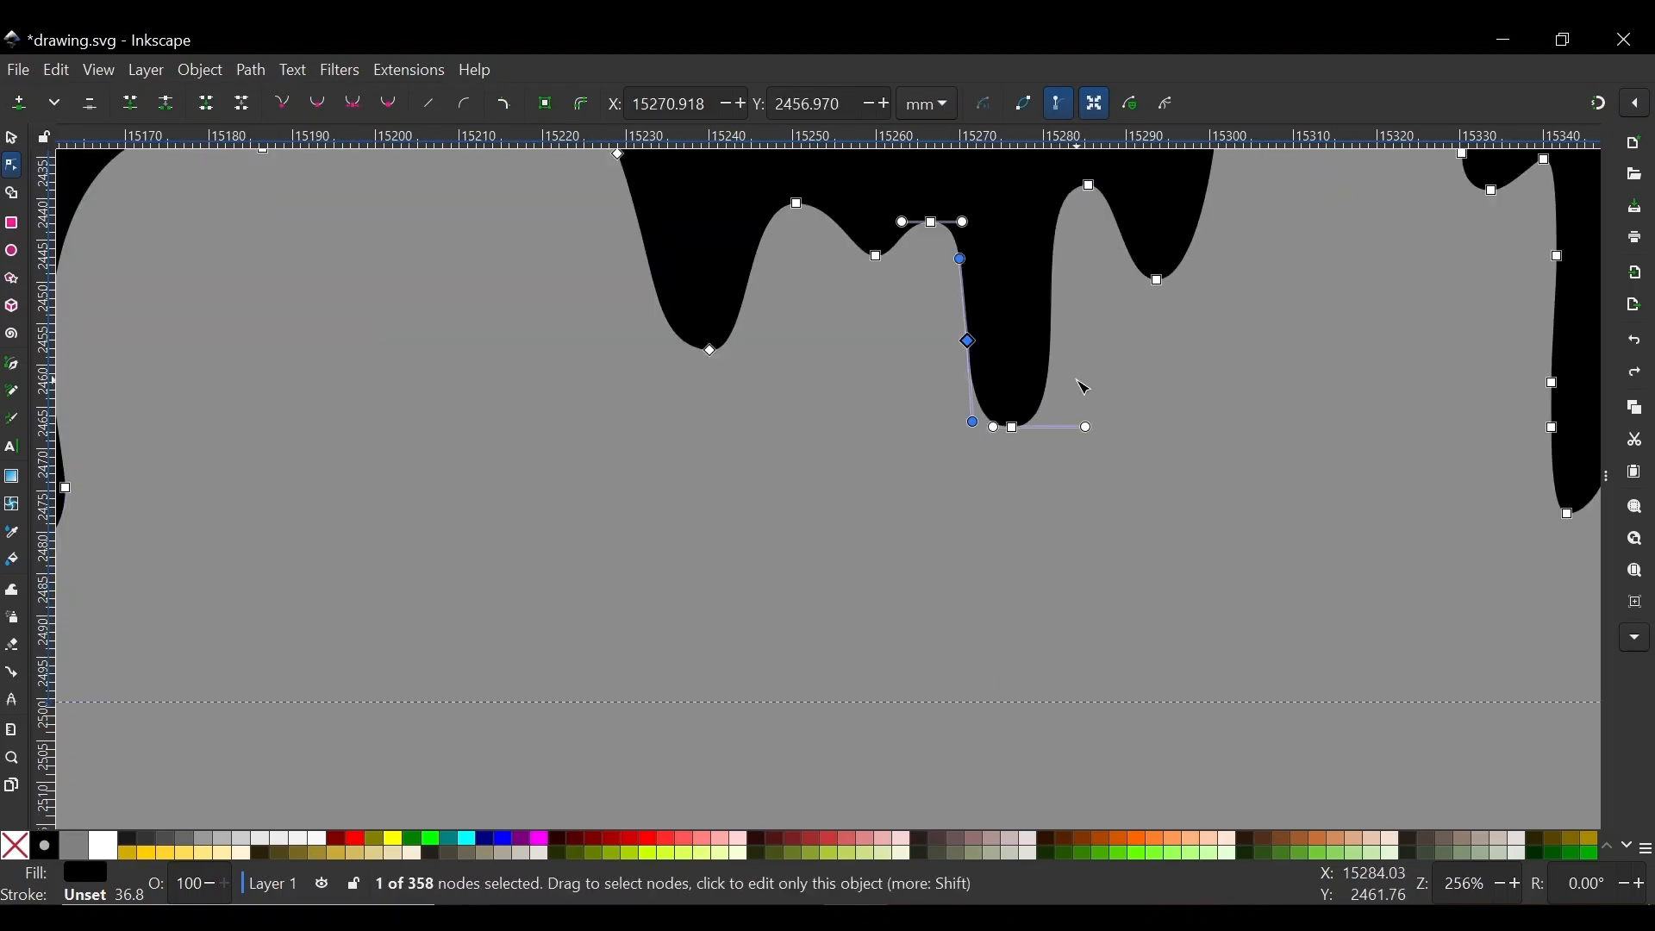
{"action": "key", "text": "Delete"}
{"action": "left_click_drag", "start_coordinate": [594, 204], "coordinate": [766, 295]}
{"action": "key", "text": "Delete"}
{"action": "key", "text": "Delete"}
Reshape the M's middle drip by adjusting its nodes and making its tip node symmetric
{"action": "left_click_drag", "start_coordinate": [958, 226], "coordinate": [1001, 358]}
{"action": "scroll", "coordinate": [1047, 380], "scroll_direction": "up", "scroll_amount": 2}
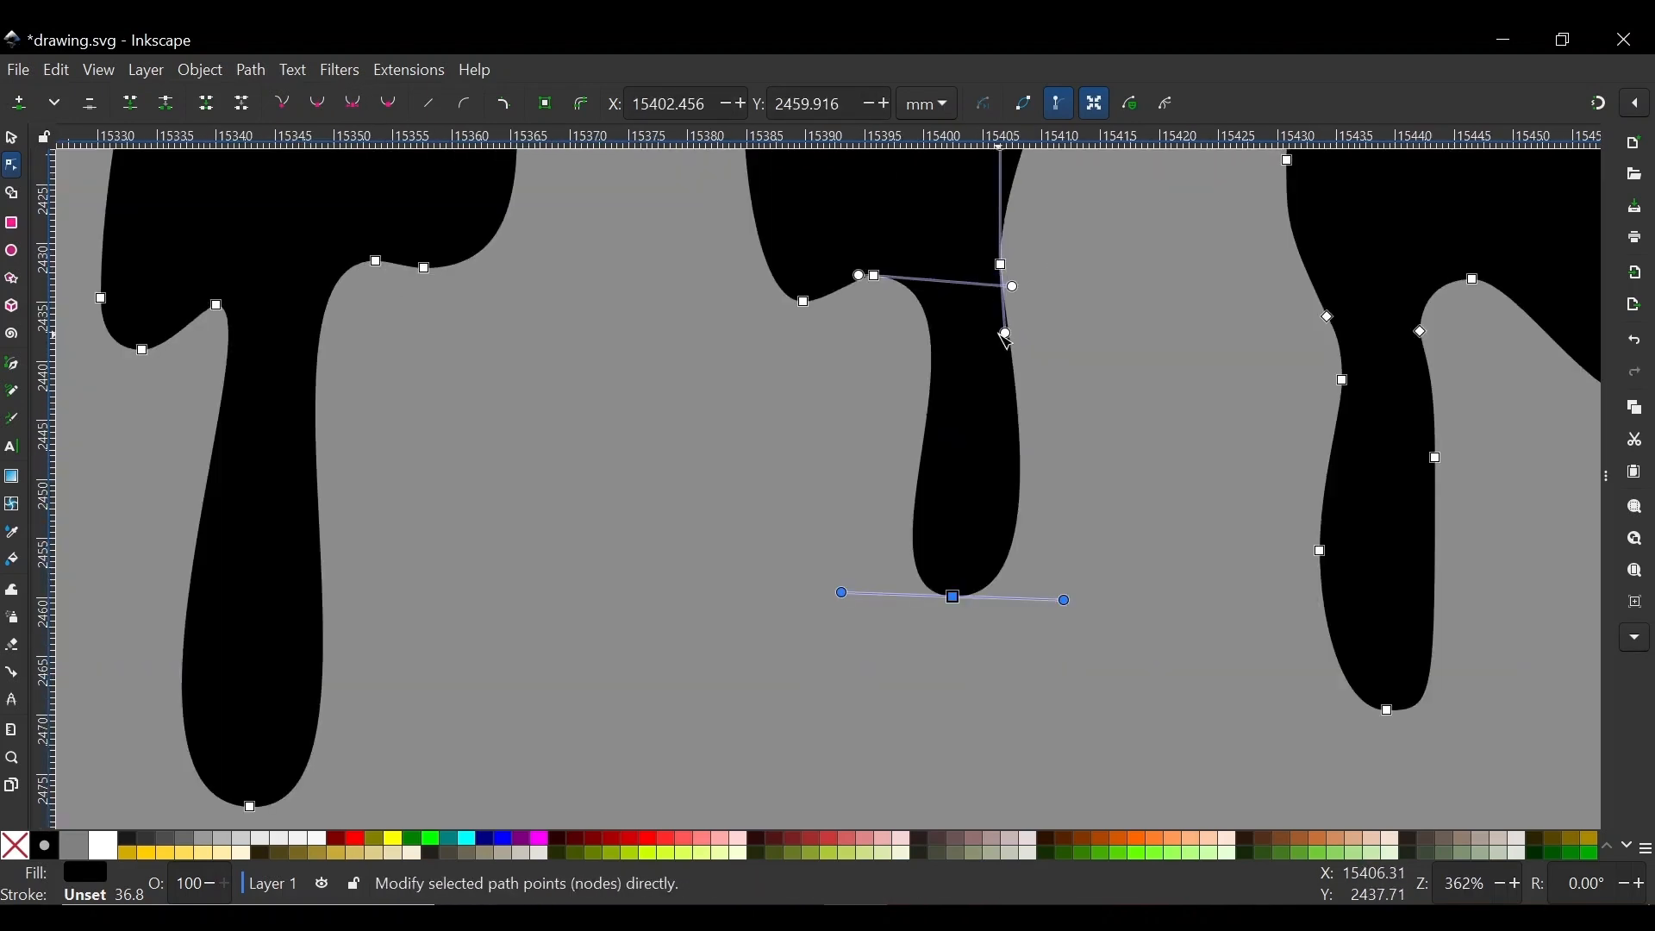
{"action": "scroll", "coordinate": [966, 518], "scroll_direction": "down", "scroll_amount": 2}
{"action": "left_click_drag", "start_coordinate": [969, 524], "coordinate": [943, 519]}
{"action": "left_click_drag", "start_coordinate": [968, 548], "coordinate": [941, 568]}
{"action": "scroll", "coordinate": [1279, 785], "scroll_direction": "up", "scroll_amount": 1}
{"action": "left_click", "coordinate": [353, 103]}
Delete the surplus side nodes of the M's right drip and make the drip's tip node symmetric
{"action": "left_click_drag", "start_coordinate": [1279, 784], "coordinate": [657, 369]}
{"action": "scroll", "coordinate": [979, 443], "scroll_direction": "down", "scroll_amount": 2}
{"action": "scroll", "coordinate": [1016, 561], "scroll_direction": "up", "scroll_amount": 2}
{"action": "key", "text": "Delete"}
{"action": "left_click", "coordinate": [353, 103]}
Even out the B's two left drips by shifting their nodes and handles, and delete surplus nodes from its rightmost drip
{"action": "left_click_drag", "start_coordinate": [877, 553], "coordinate": [872, 559]}
{"action": "left_click_drag", "start_coordinate": [772, 368], "coordinate": [863, 315]}
{"action": "left_click_drag", "start_coordinate": [1093, 571], "coordinate": [1075, 569]}
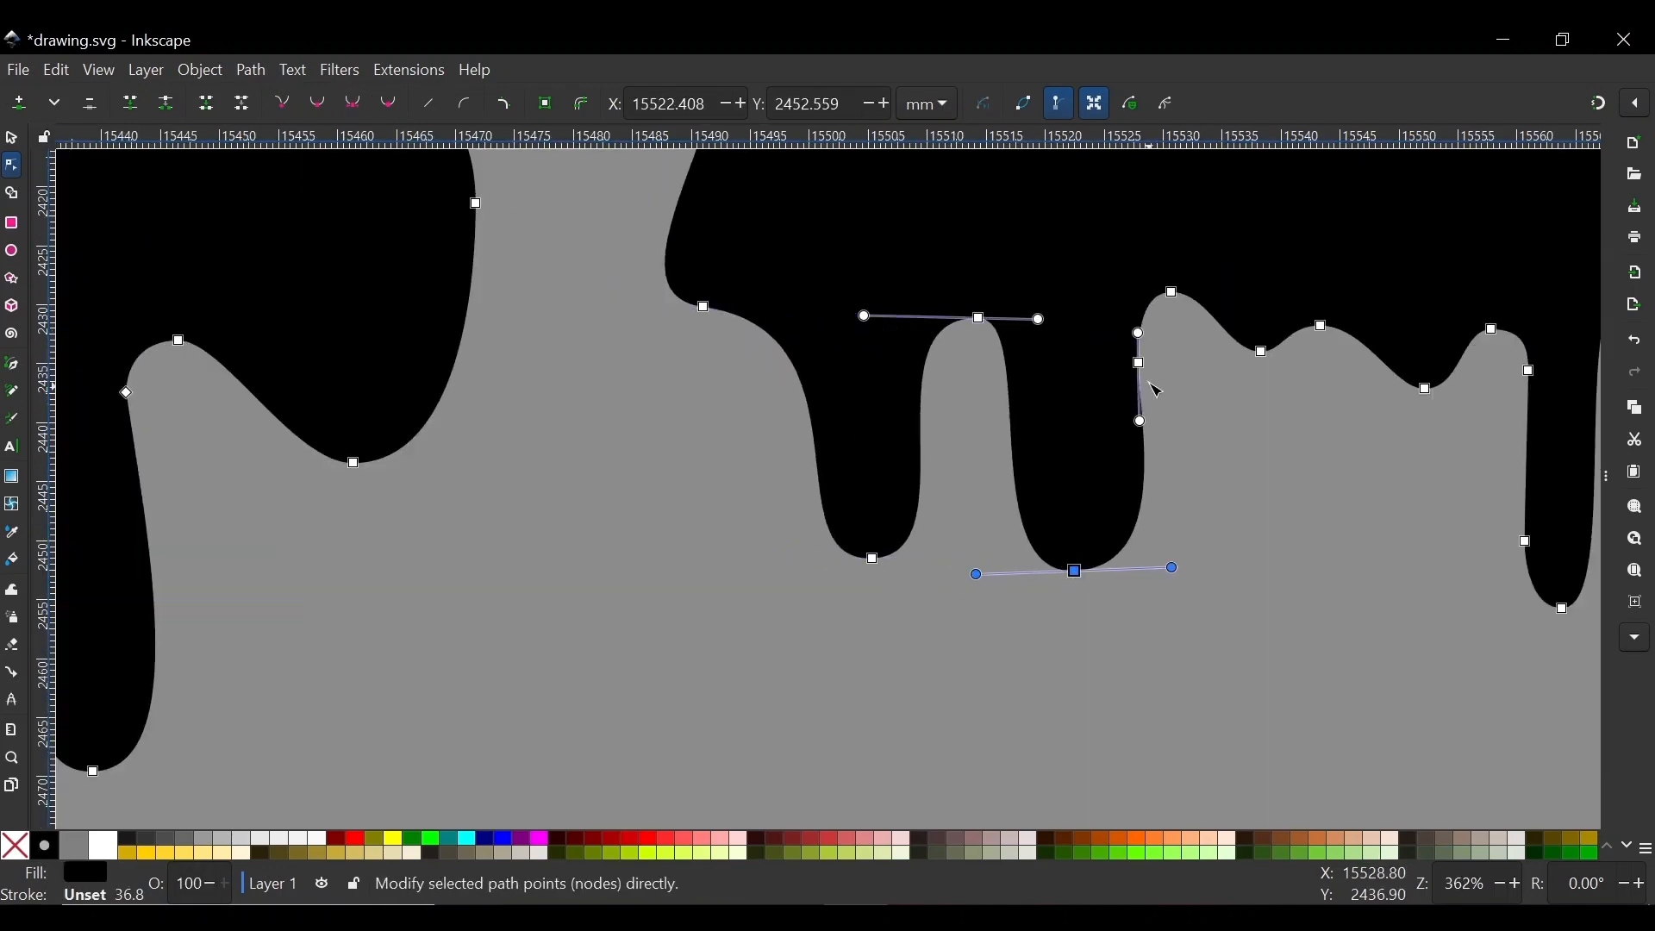
{"action": "left_click_drag", "start_coordinate": [1138, 362], "coordinate": [1113, 361]}
{"action": "left_click_drag", "start_coordinate": [1038, 318], "coordinate": [1072, 321]}
{"action": "left_click_drag", "start_coordinate": [1074, 569], "coordinate": [1066, 569]}
{"action": "scroll", "coordinate": [453, 383], "scroll_direction": "down", "scroll_amount": 2}
{"action": "key", "text": "Delete"}
Delete surplus side nodes from the drips beneath the I and nudge a node to smooth their outline
{"action": "scroll", "coordinate": [1039, 401], "scroll_direction": "up", "scroll_amount": 4}
{"action": "left_click_drag", "start_coordinate": [1083, 506], "coordinate": [732, 299]}
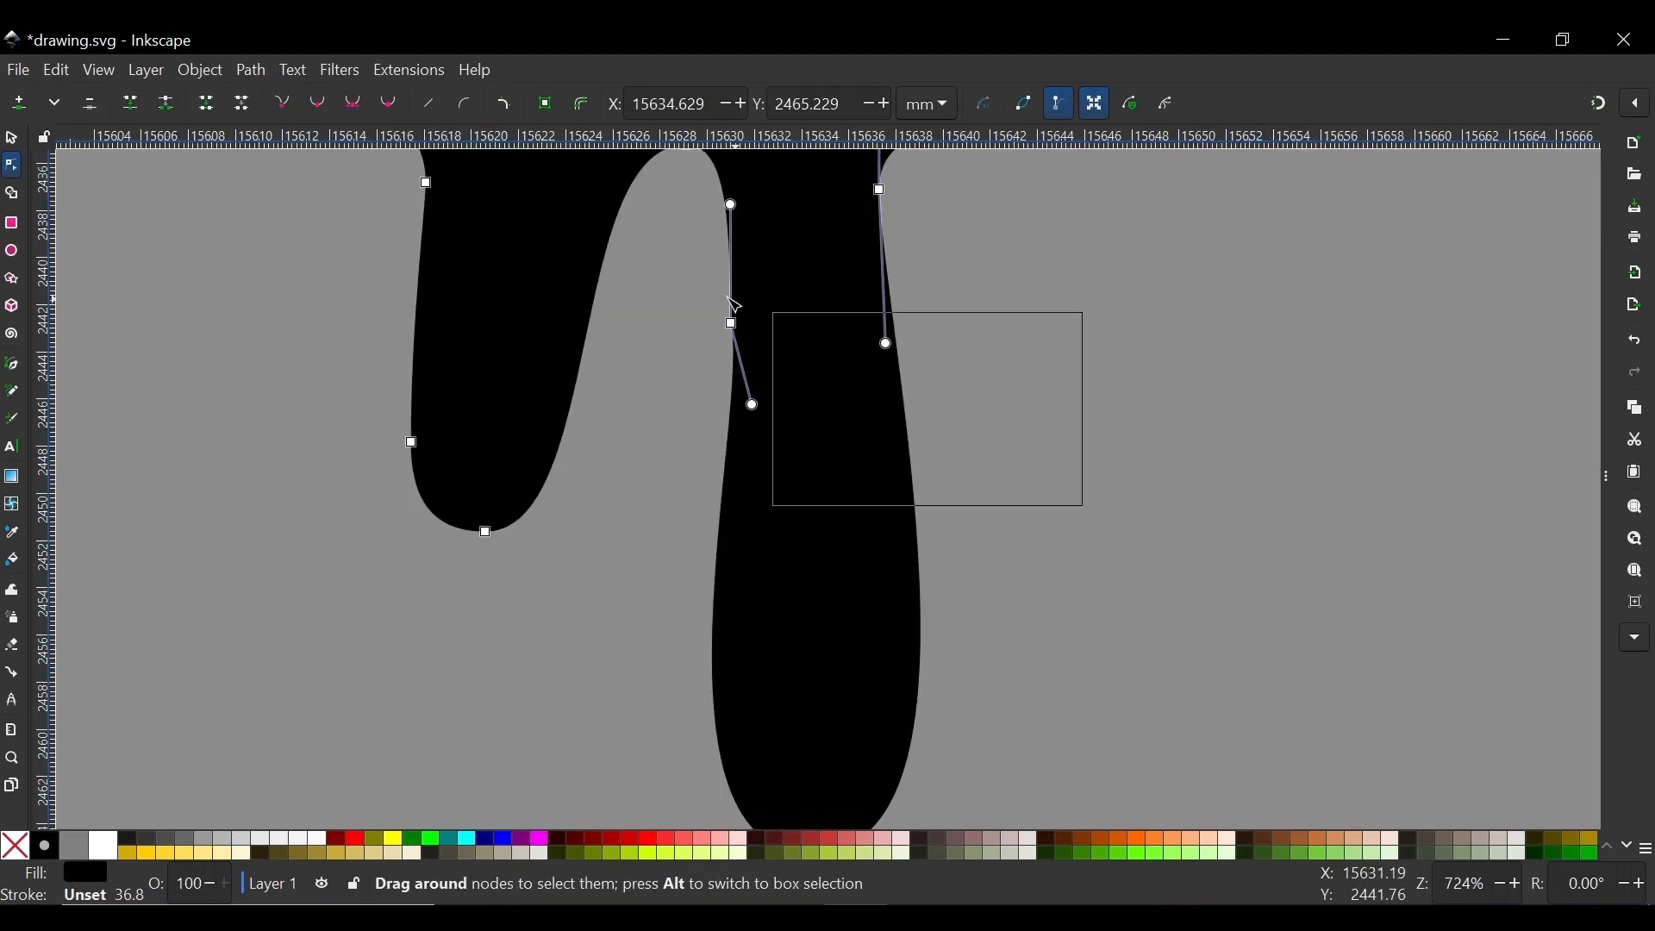
{"action": "key", "text": "Delete"}
{"action": "scroll", "coordinate": [835, 310], "scroll_direction": "down", "scroll_amount": 2}
{"action": "left_click_drag", "start_coordinate": [699, 230], "coordinate": [670, 230]}
{"action": "key", "text": "Delete"}
{"action": "left_click_drag", "start_coordinate": [658, 422], "coordinate": [671, 432]}
Delete the surplus side nodes of the E's lower-left drip and make the drip's tip node symmetric
{"action": "scroll", "coordinate": [482, 266], "scroll_direction": "down", "scroll_amount": 1}
{"action": "scroll", "coordinate": [1363, 370], "scroll_direction": "up", "scroll_amount": 2}
{"action": "key", "text": "Delete"}
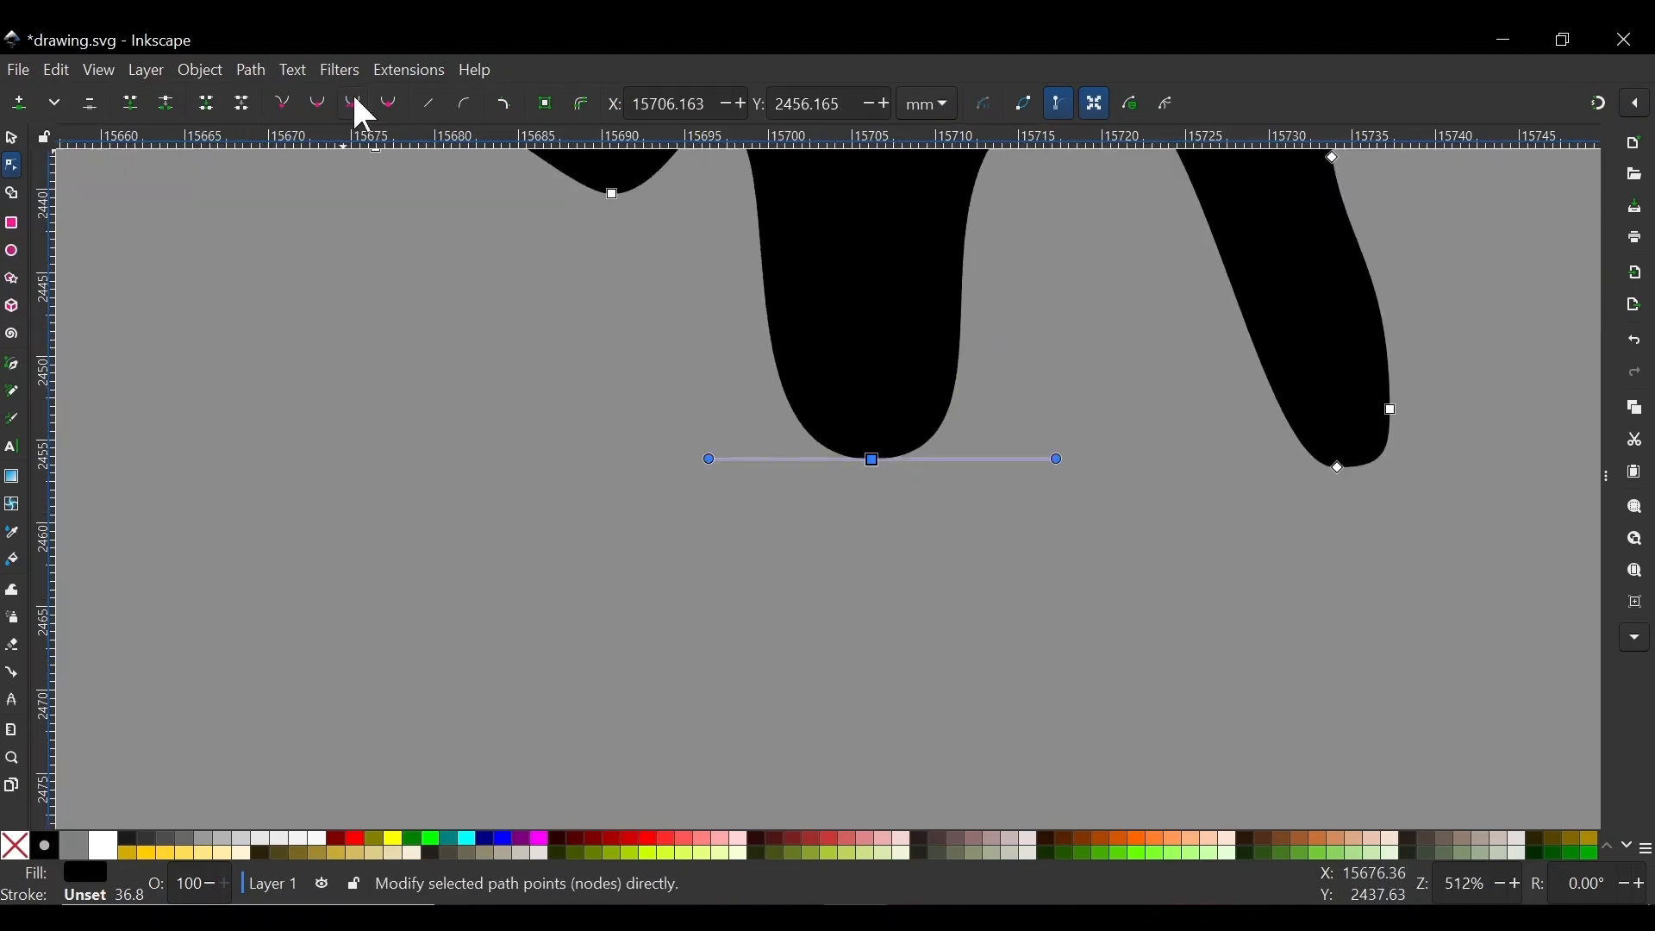
{"action": "left_click", "coordinate": [353, 103]}
Delete surplus side nodes from the E's lower-right drip and from its upper-right drip
{"action": "left_click_drag", "start_coordinate": [1020, 680], "coordinate": [927, 498]}
{"action": "key", "text": "Delete"}
{"action": "left_click_drag", "start_coordinate": [883, 617], "coordinate": [794, 595]}
{"action": "key", "text": "Delete"}
{"action": "left_click_drag", "start_coordinate": [969, 591], "coordinate": [907, 594]}
{"action": "left_click", "coordinate": [1027, 432]}
Round the end of the E's upper-right drip by repositioning its tip node and levelling the node's handles
{"action": "scroll", "coordinate": [1027, 432], "scroll_direction": "down", "scroll_amount": 4}
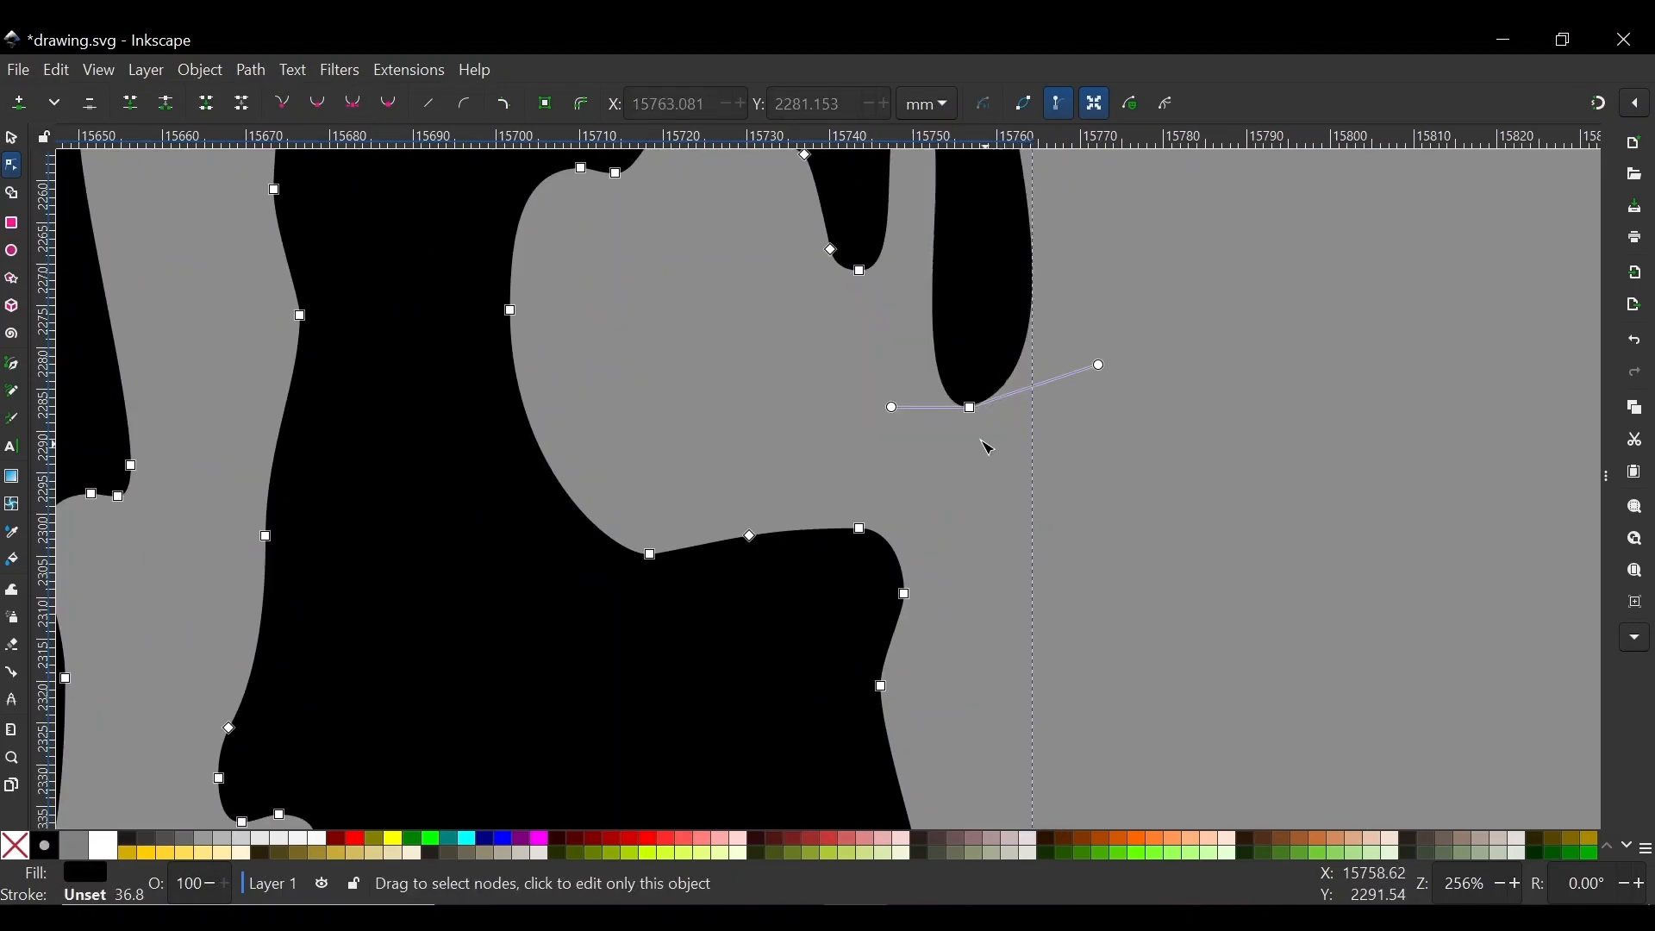
{"action": "scroll", "coordinate": [987, 448], "scroll_direction": "up", "scroll_amount": 4}
{"action": "left_click_drag", "start_coordinate": [848, 323], "coordinate": [862, 309]}
{"action": "left_click_drag", "start_coordinate": [857, 477], "coordinate": [841, 464]}
{"action": "left_click_drag", "start_coordinate": [783, 466], "coordinate": [781, 468]}
{"action": "left_click_drag", "start_coordinate": [862, 309], "coordinate": [805, 305]}
{"action": "left_click_drag", "start_coordinate": [842, 464], "coordinate": [828, 456]}
{"action": "left_click", "coordinate": [970, 615]}
Delete a surplus node from a remaining uneven drip and make its tip node symmetric
{"action": "scroll", "coordinate": [800, 267], "scroll_direction": "down", "scroll_amount": 4}
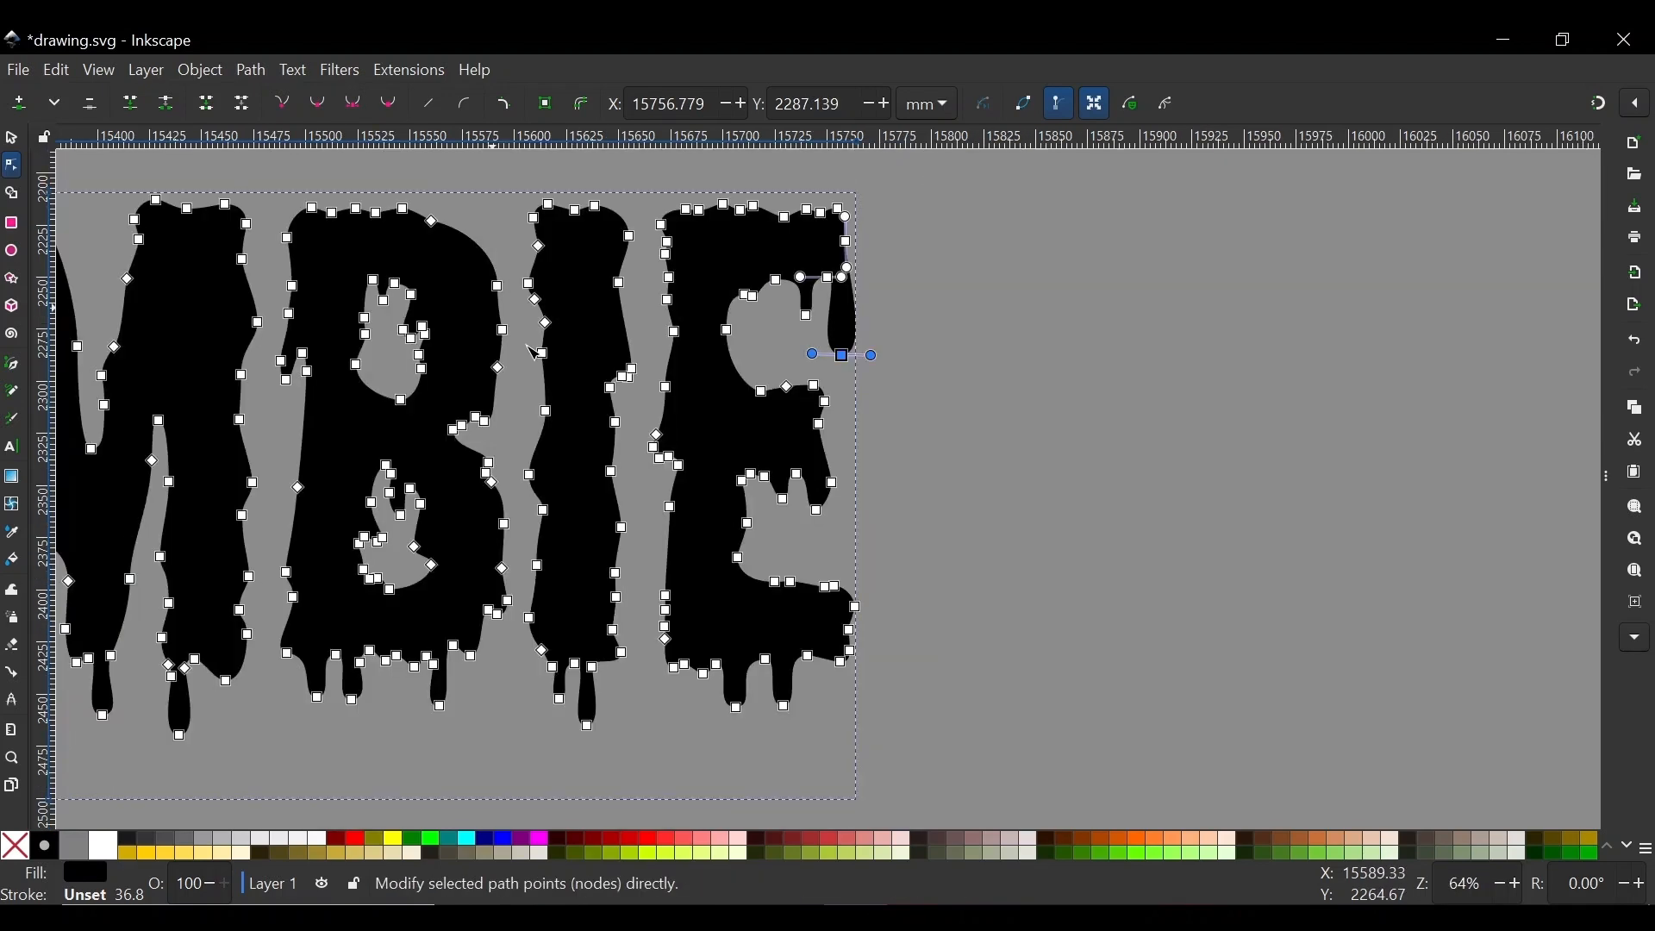
{"action": "scroll", "coordinate": [513, 306], "scroll_direction": "up", "scroll_amount": 4}
{"action": "scroll", "coordinate": [1207, 311], "scroll_direction": "down", "scroll_amount": 5}
{"action": "left_click", "coordinate": [643, 359]}
{"action": "scroll", "coordinate": [643, 359], "scroll_direction": "up", "scroll_amount": 4}
{"action": "scroll", "coordinate": [709, 675], "scroll_direction": "up", "scroll_amount": 2}
{"action": "key", "text": "Delete"}
{"action": "left_click", "coordinate": [705, 458]}
{"action": "left_click", "coordinate": [353, 103]}
Reposition the whole ZOMBIE lettering slightly and squash it vertically to a height of 247.515 mm
{"action": "scroll", "coordinate": [646, 420], "scroll_direction": "down", "scroll_amount": 6}
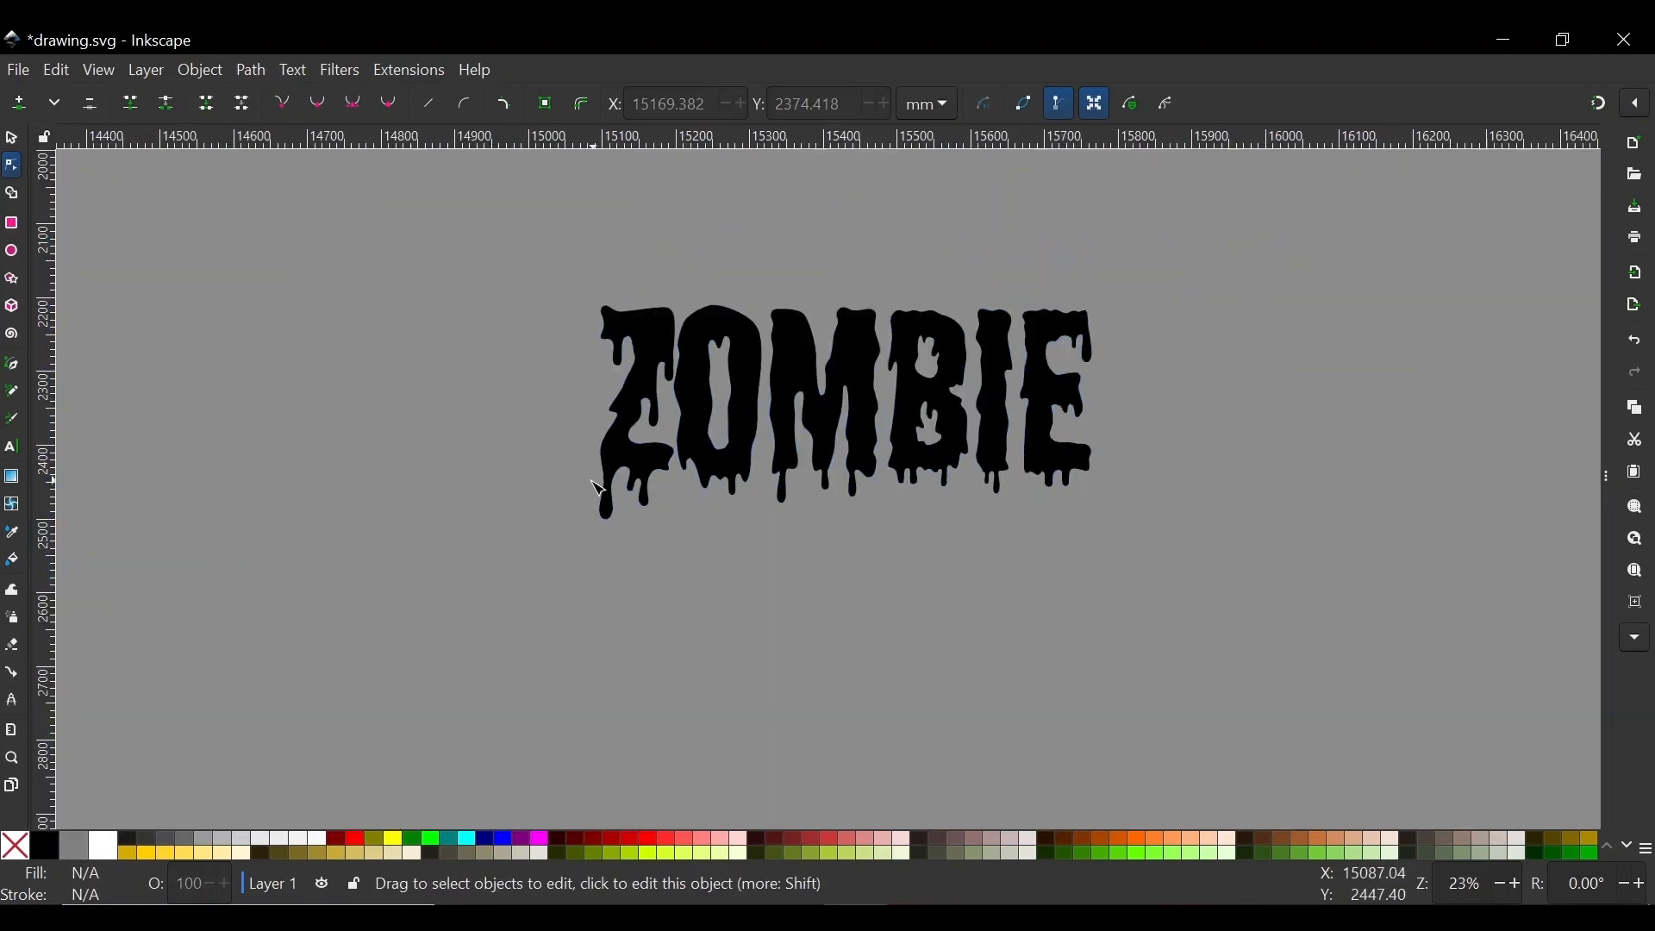
{"action": "scroll", "coordinate": [951, 360], "scroll_direction": "up", "scroll_amount": 2}
{"action": "scroll", "coordinate": [747, 309], "scroll_direction": "down", "scroll_amount": 2}
{"action": "left_click", "coordinate": [11, 137]}
{"action": "left_click_drag", "start_coordinate": [561, 347], "coordinate": [578, 330]}
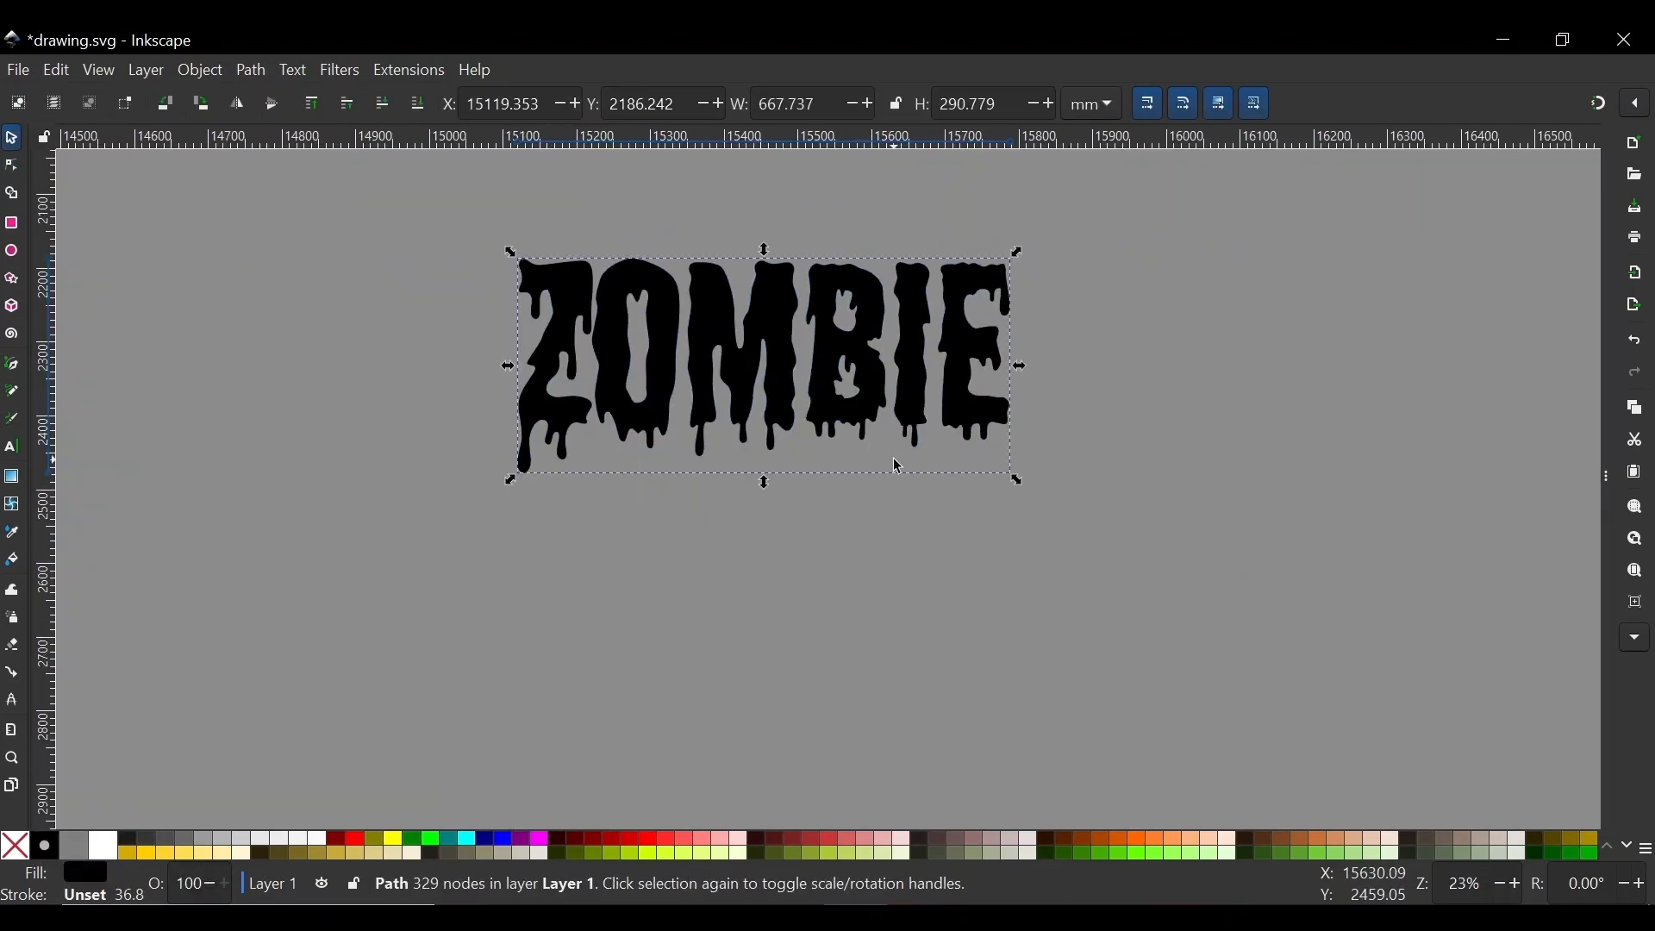
{"action": "left_click_drag", "start_coordinate": [867, 348], "coordinate": [861, 364]}
{"action": "scroll", "coordinate": [647, 341], "scroll_direction": "up", "scroll_amount": 2}
{"action": "key", "text": "ctrl+z"}
{"action": "scroll", "coordinate": [830, 364], "scroll_direction": "down", "scroll_amount": 2}
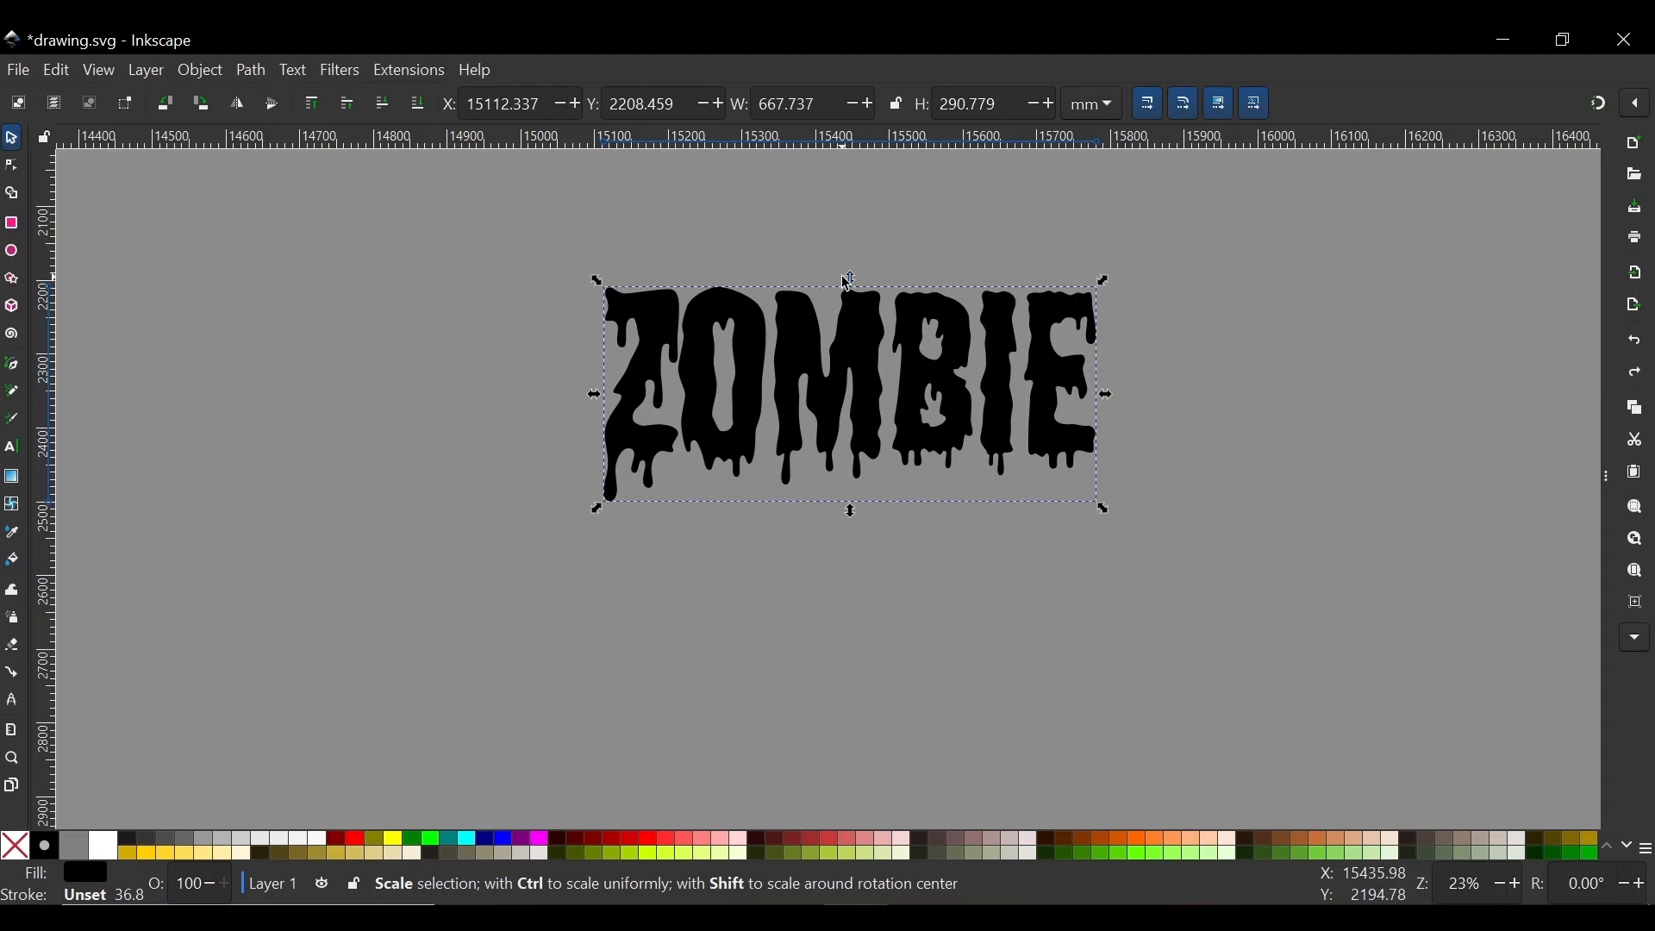
{"action": "left_click_drag", "start_coordinate": [852, 283], "coordinate": [857, 316]}
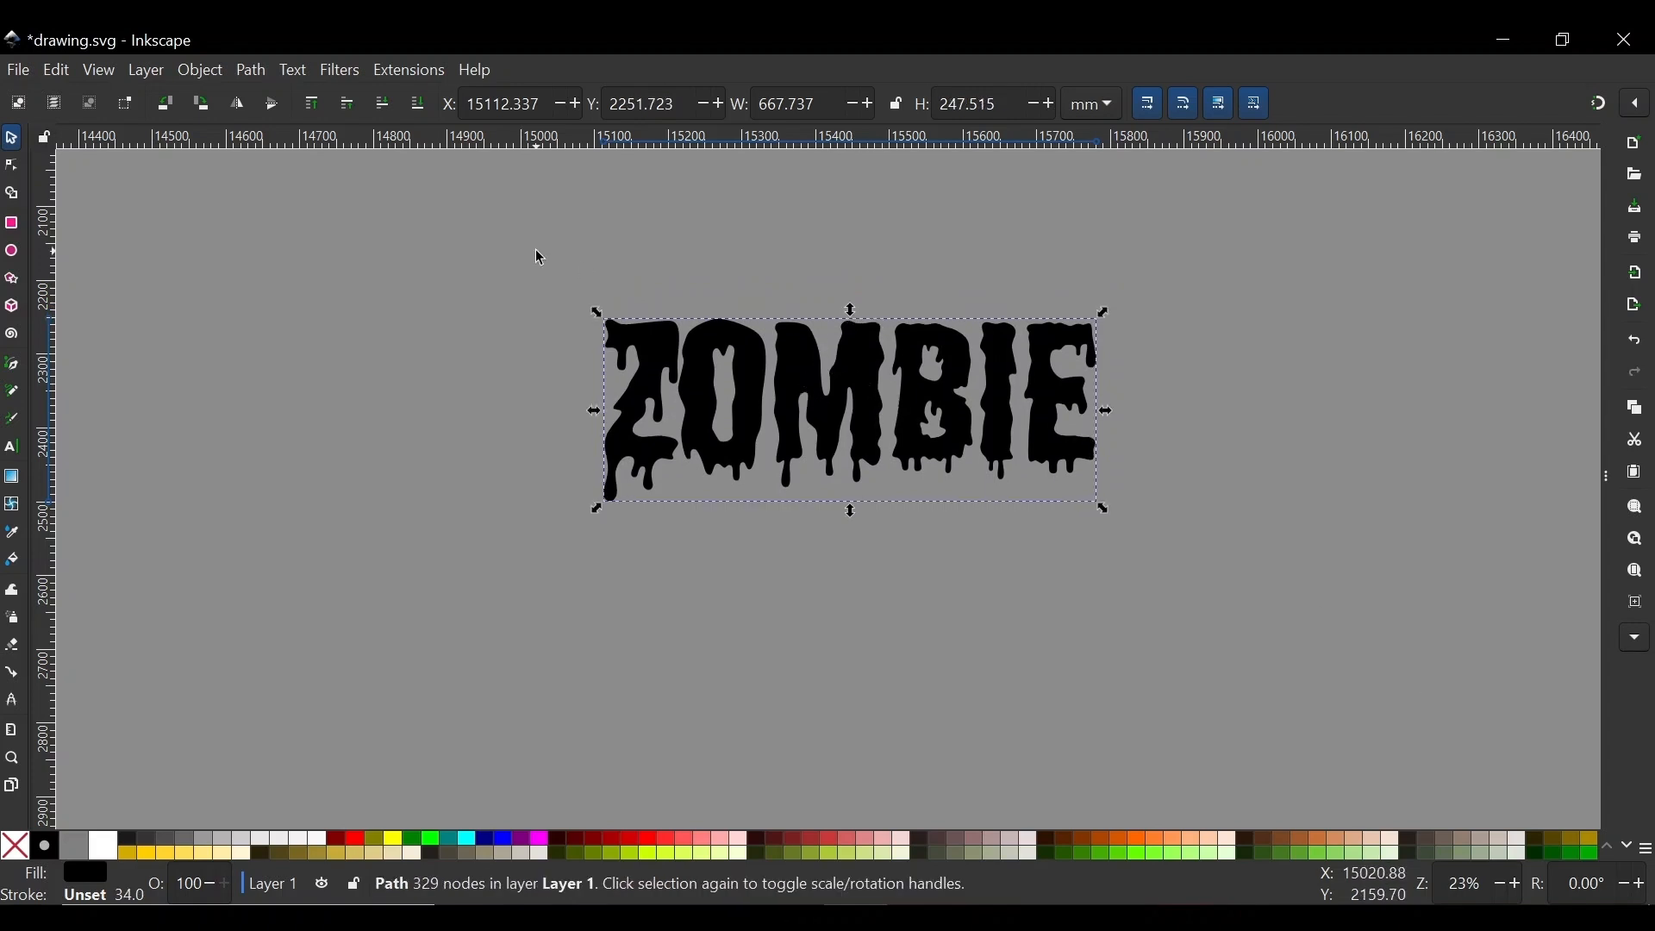
Split the ZOMBIE path into separate letter objects with Split Path and clear the selection
{"action": "left_click", "coordinate": [260, 72]}
{"action": "left_click", "coordinate": [321, 413]}
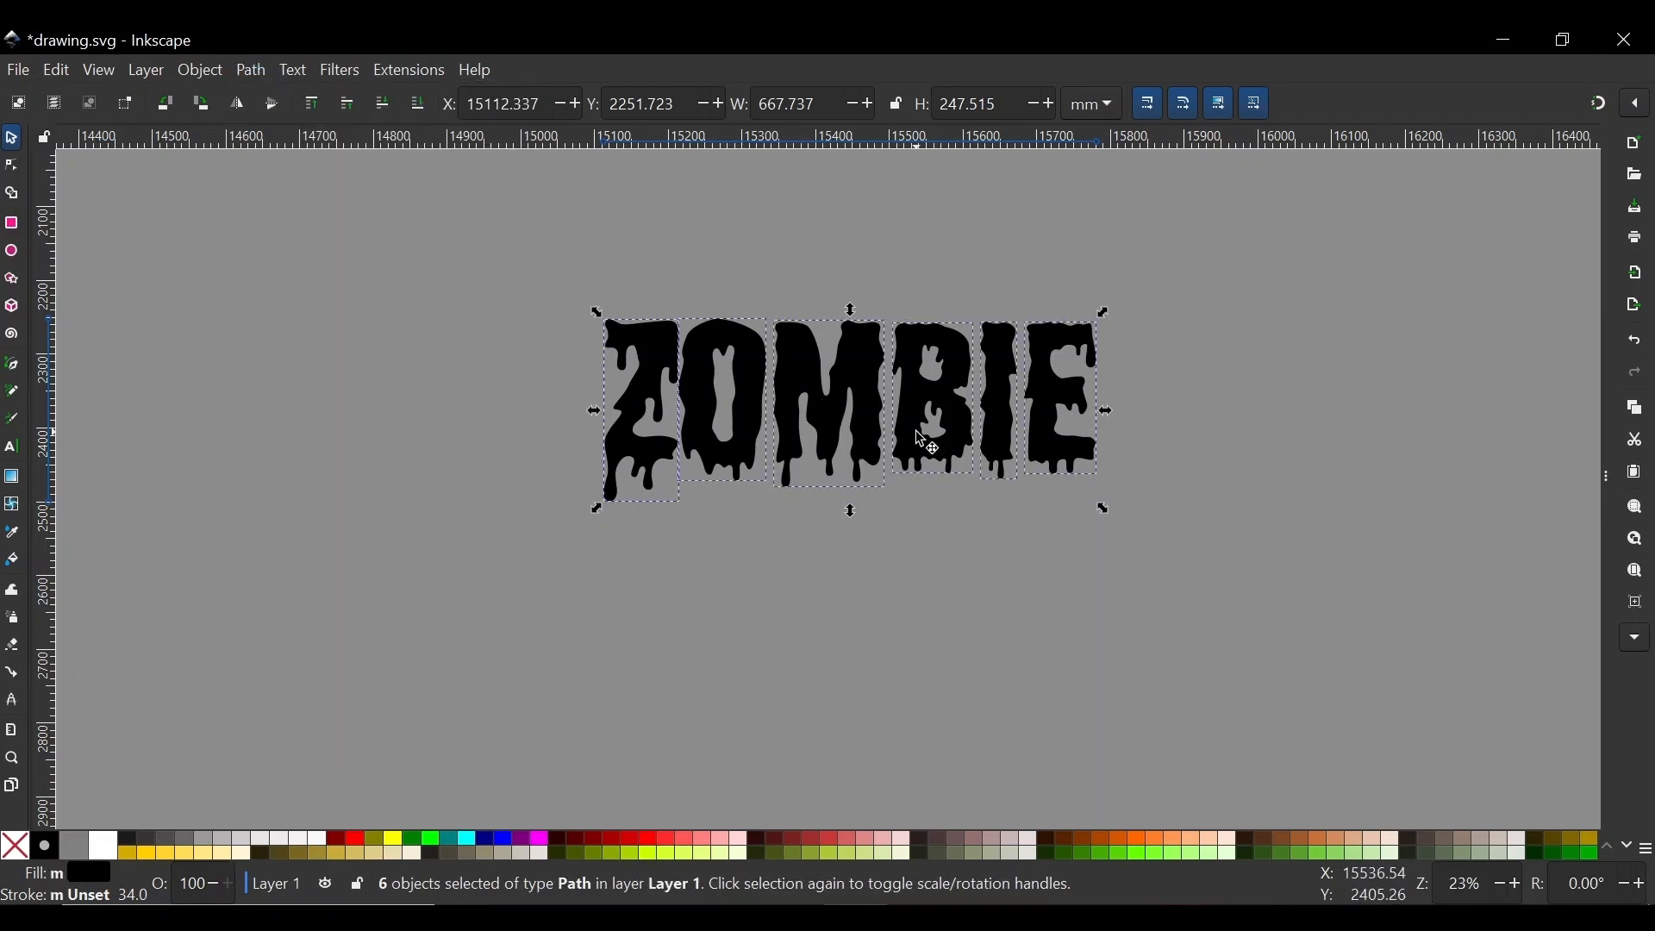
{"action": "left_click", "coordinate": [418, 290]}
Check that the letters can be selected individually, and move the O out of the word to beyond the E
{"action": "left_click", "coordinate": [1083, 348]}
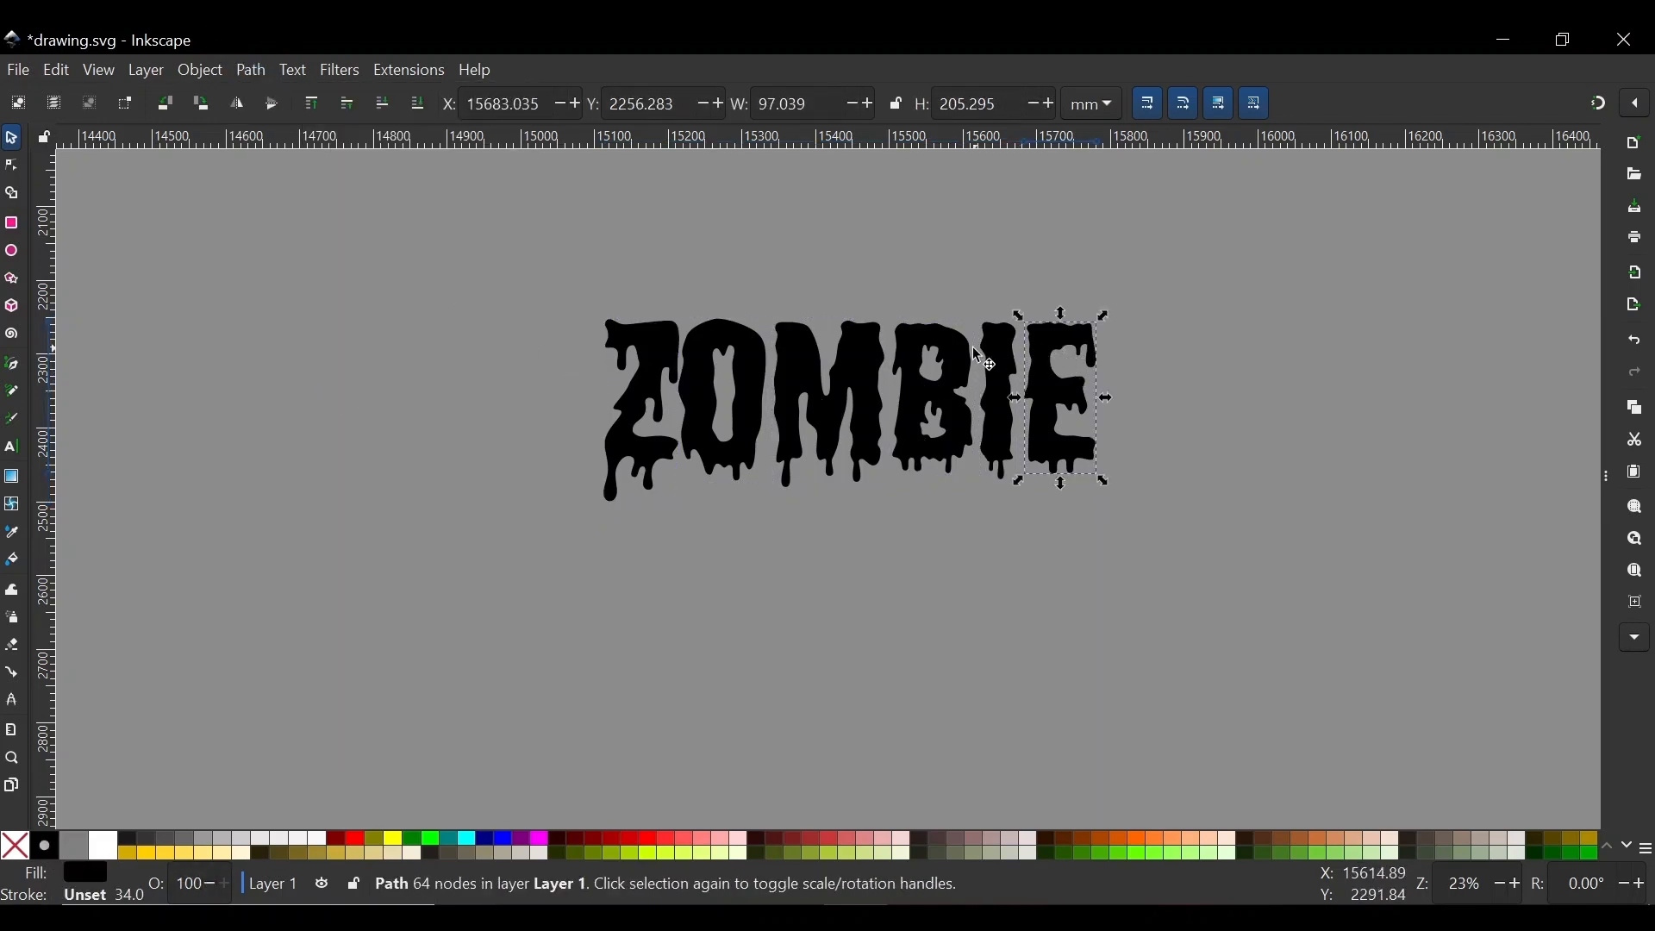
{"action": "left_click", "coordinate": [968, 346]}
{"action": "left_click", "coordinate": [1009, 347]}
{"action": "left_click", "coordinate": [872, 346]}
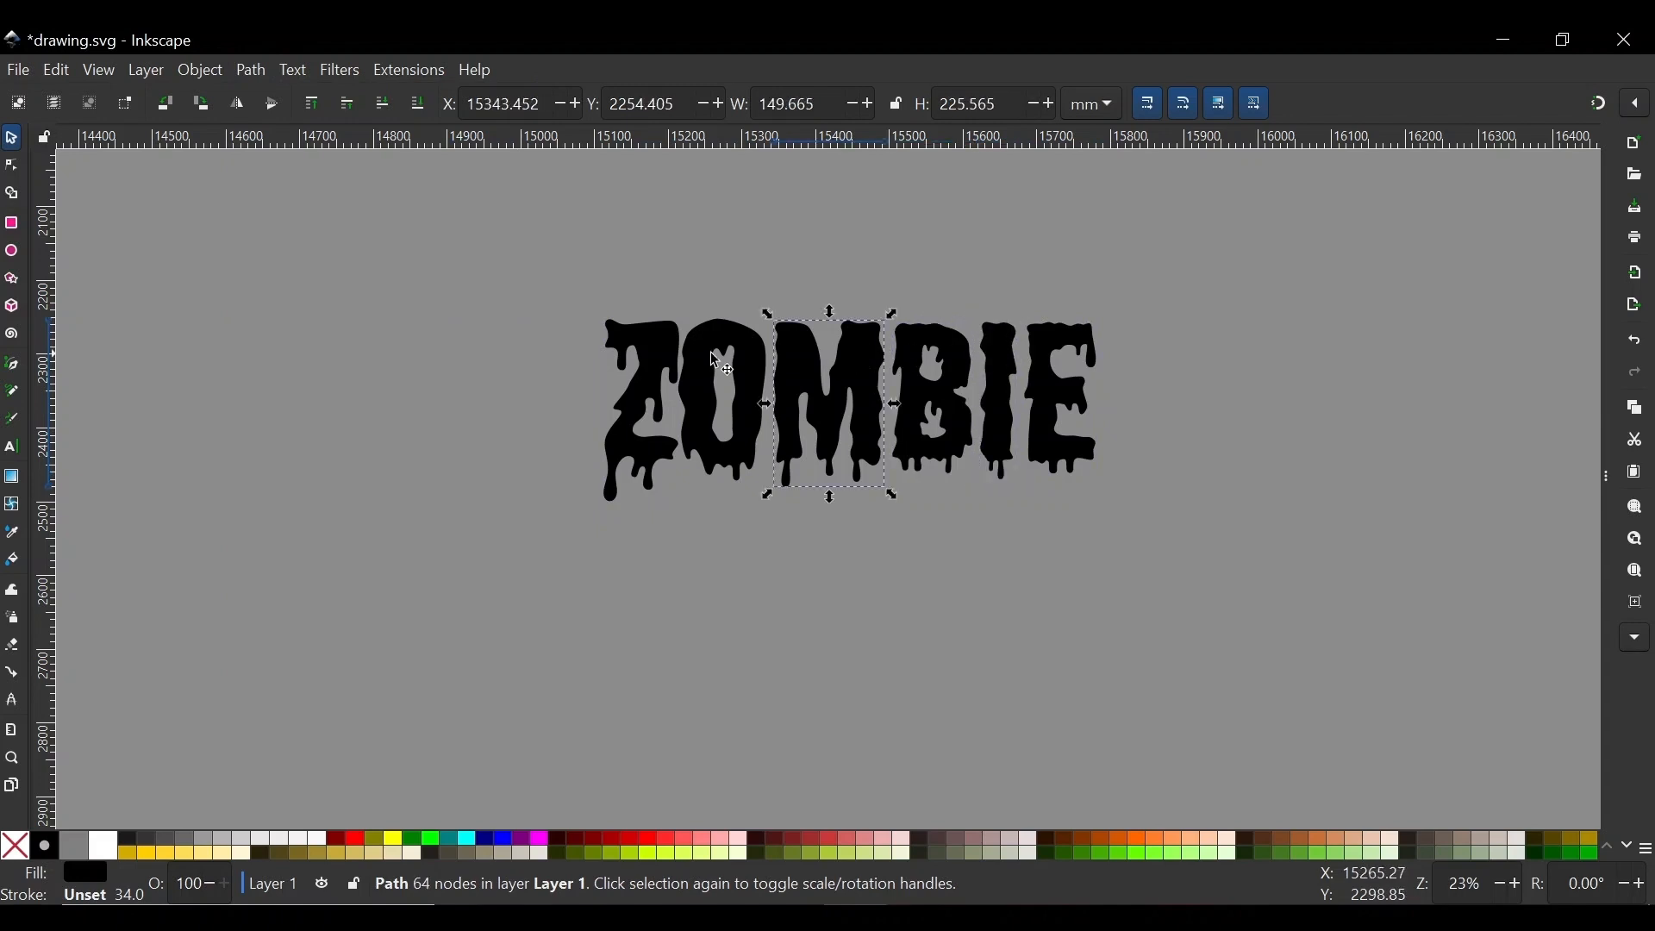
{"action": "left_click", "coordinate": [711, 352]}
{"action": "left_click_drag", "start_coordinate": [739, 353], "coordinate": [1418, 377]}
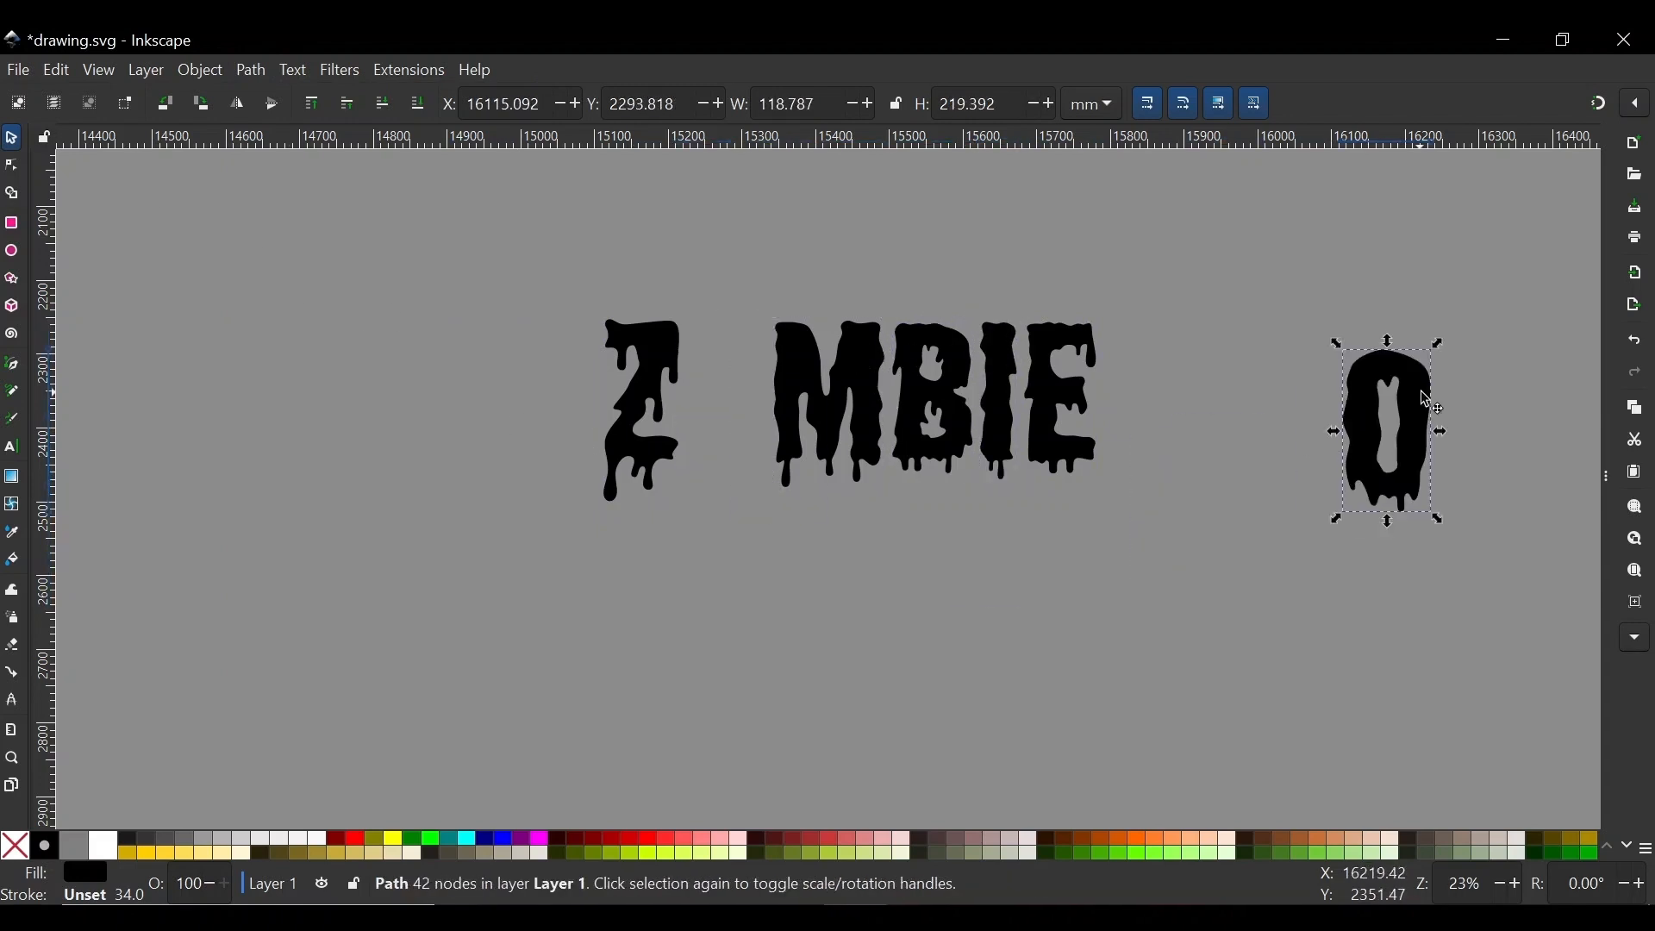
Draw a dark red circle about 208 mm in diameter on the empty canvas before the Z
{"action": "left_click", "coordinate": [12, 251]}
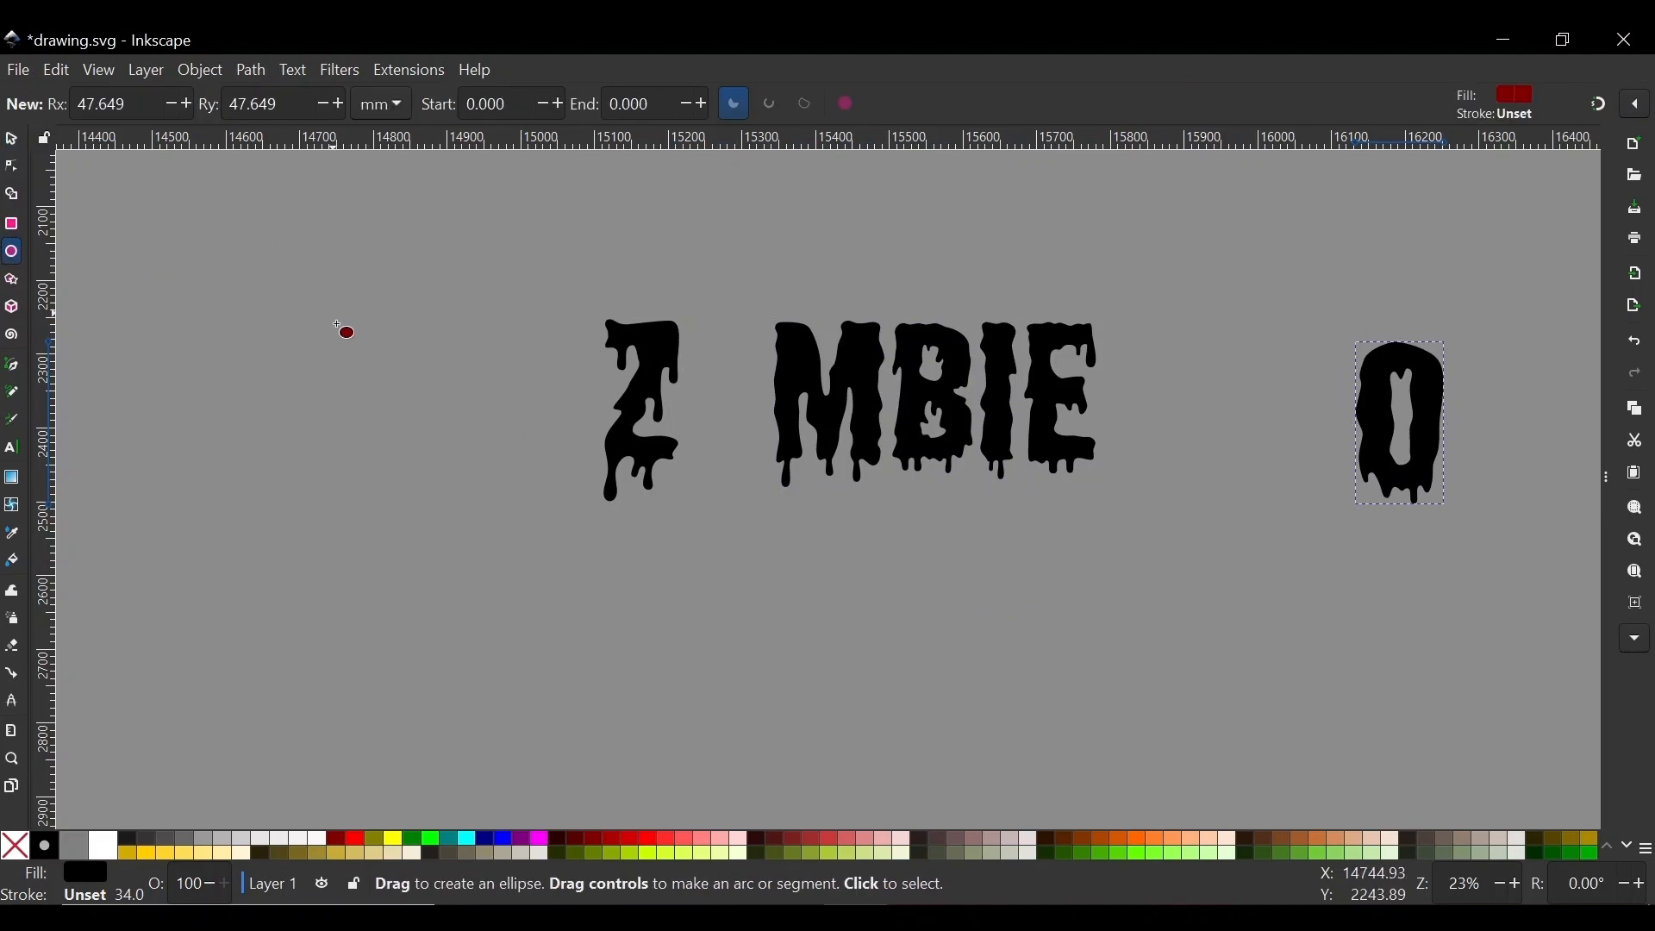
{"action": "left_click_drag", "start_coordinate": [307, 286], "coordinate": [460, 440]}
{"action": "left_click", "coordinate": [12, 141]}
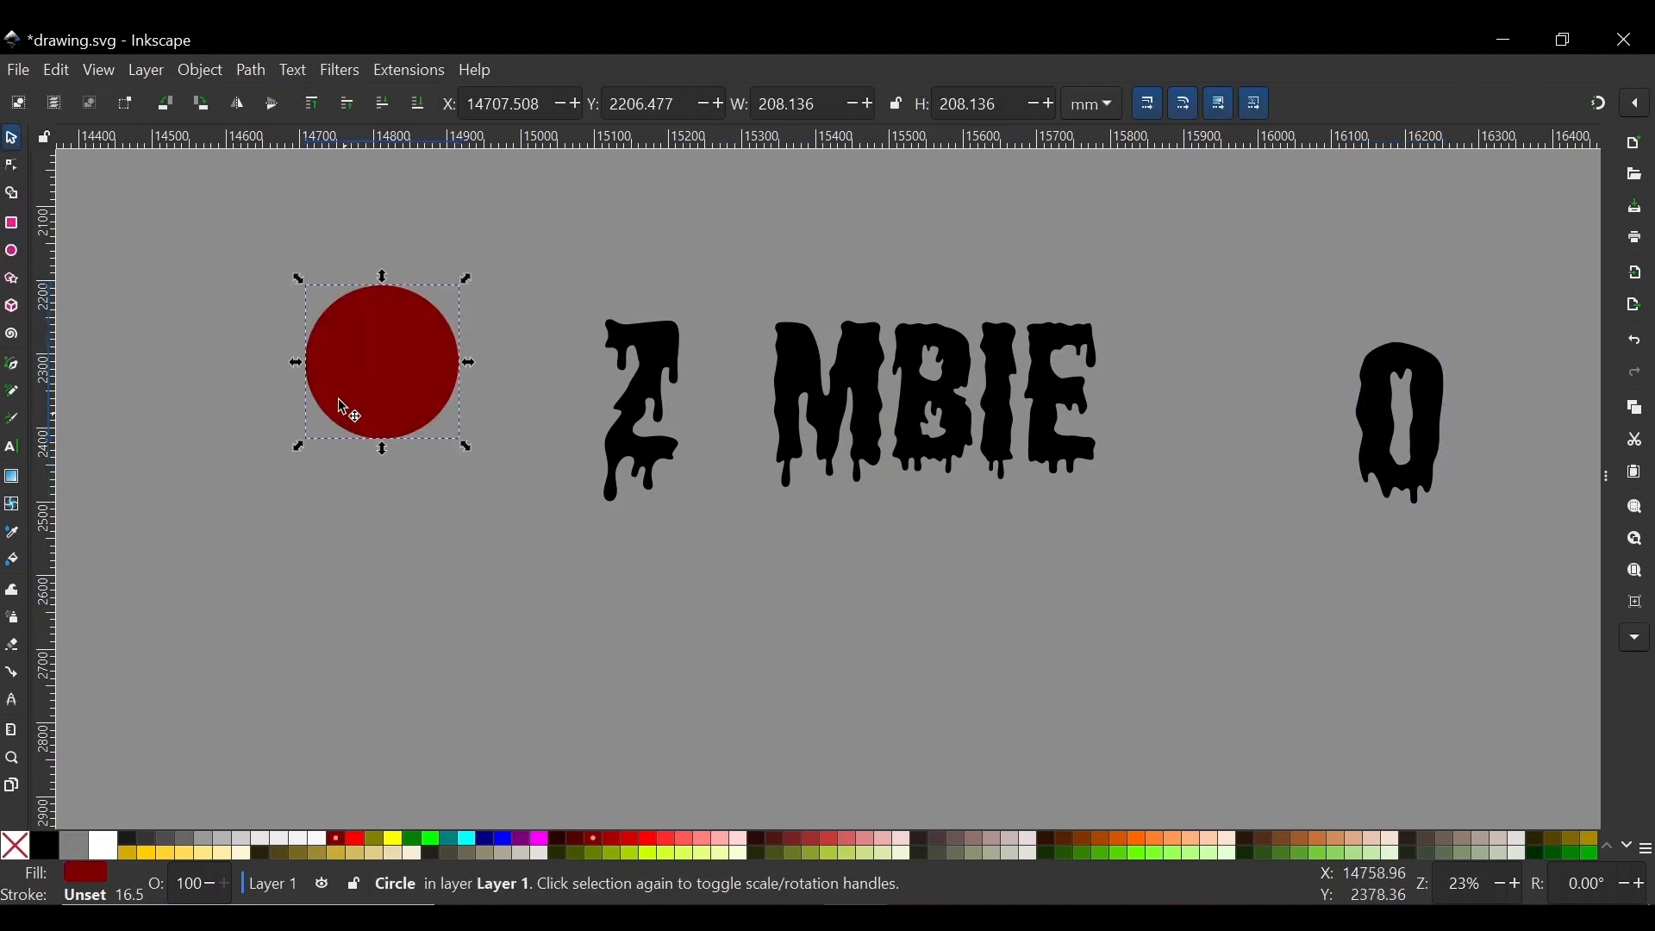
Place the red circle in the gap between Z and M and shrink it to about 153 mm in diameter
{"action": "left_click_drag", "start_coordinate": [344, 406], "coordinate": [723, 509]}
{"action": "scroll", "coordinate": [732, 393], "scroll_direction": "up", "scroll_amount": 1}
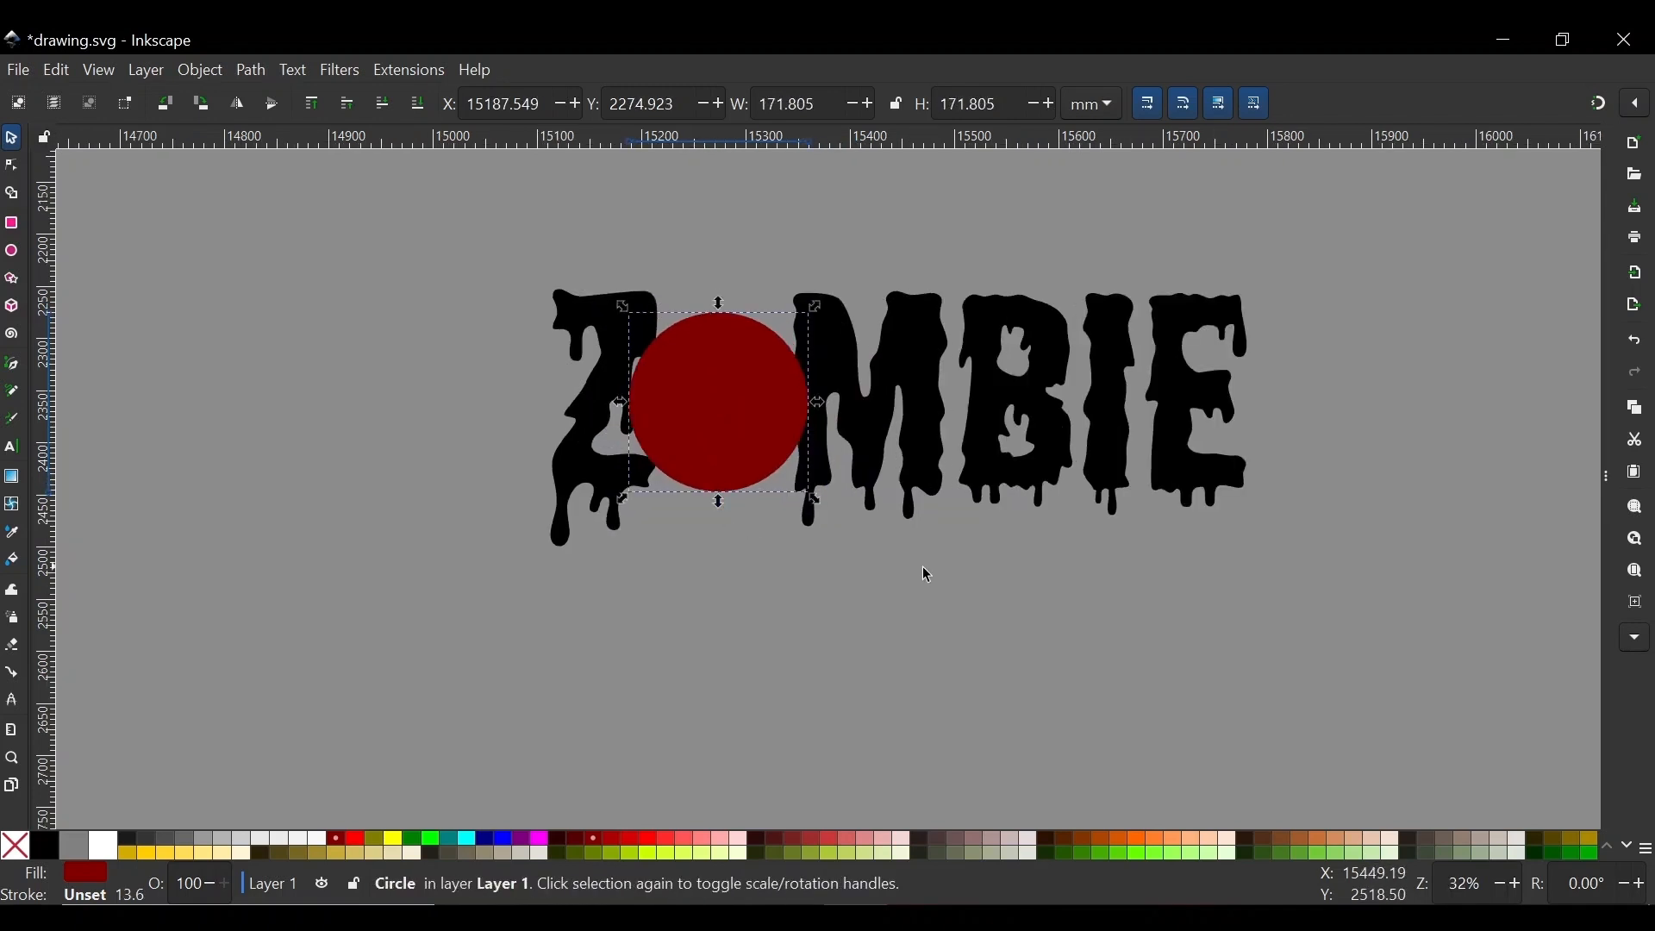
{"action": "key", "text": "space"}
{"action": "left_click_drag", "start_coordinate": [497, 323], "coordinate": [501, 312]}
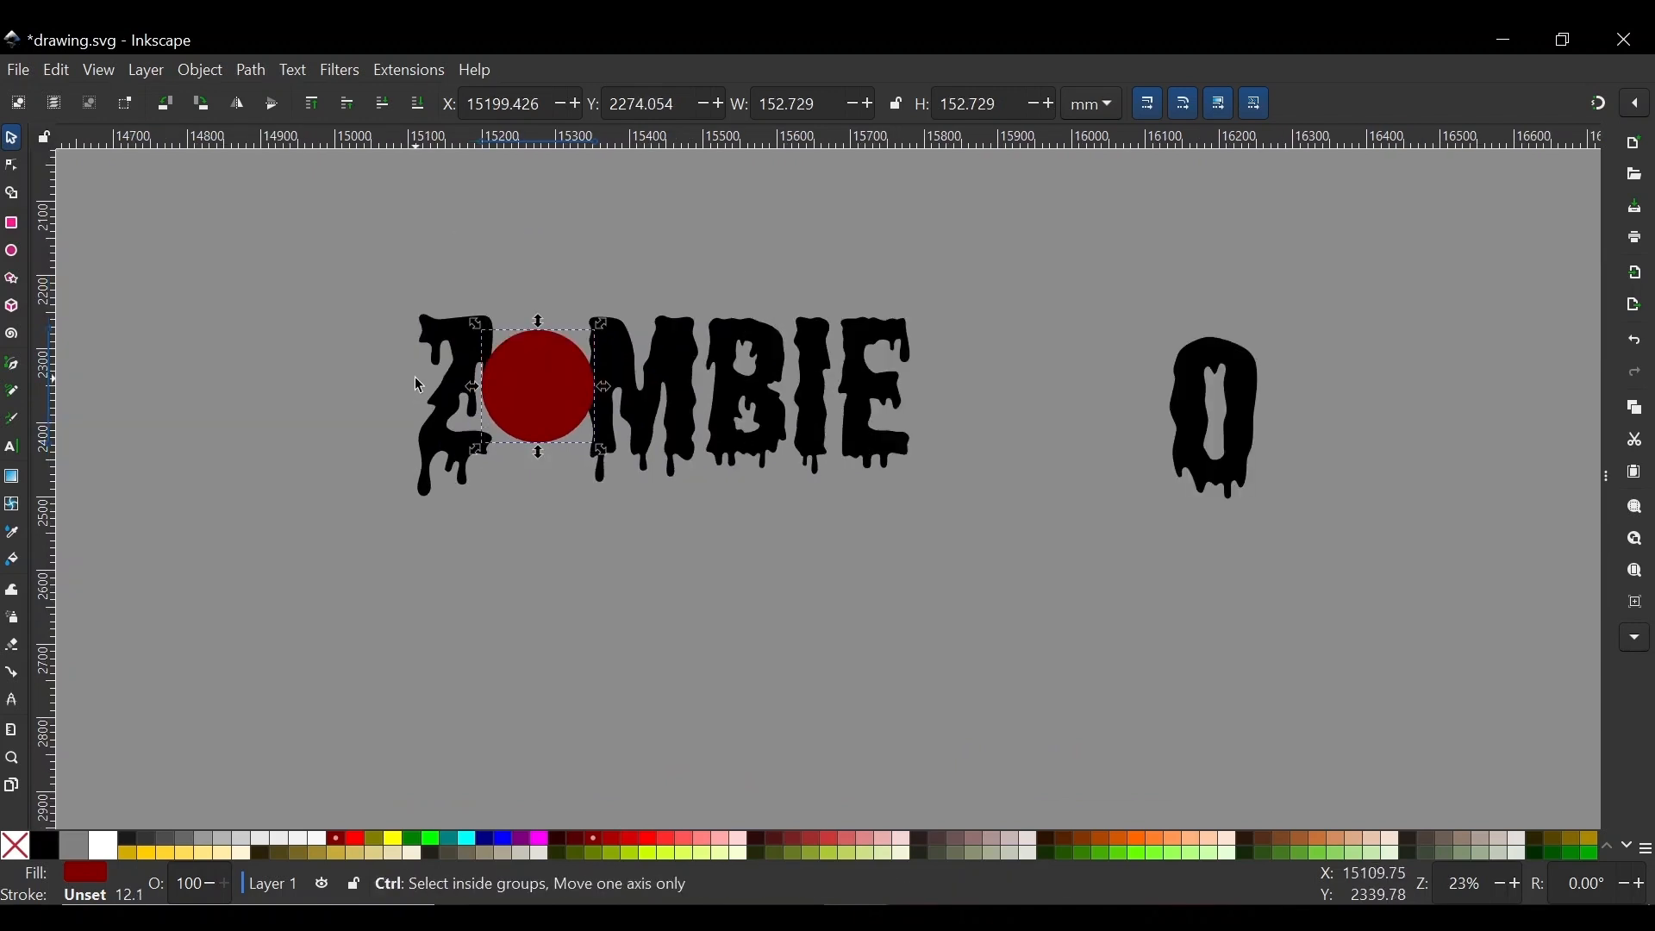
Move the red circle over the separated O and place a duplicate of the circle beside it
{"action": "left_click_drag", "start_coordinate": [538, 396], "coordinate": [1210, 415]}
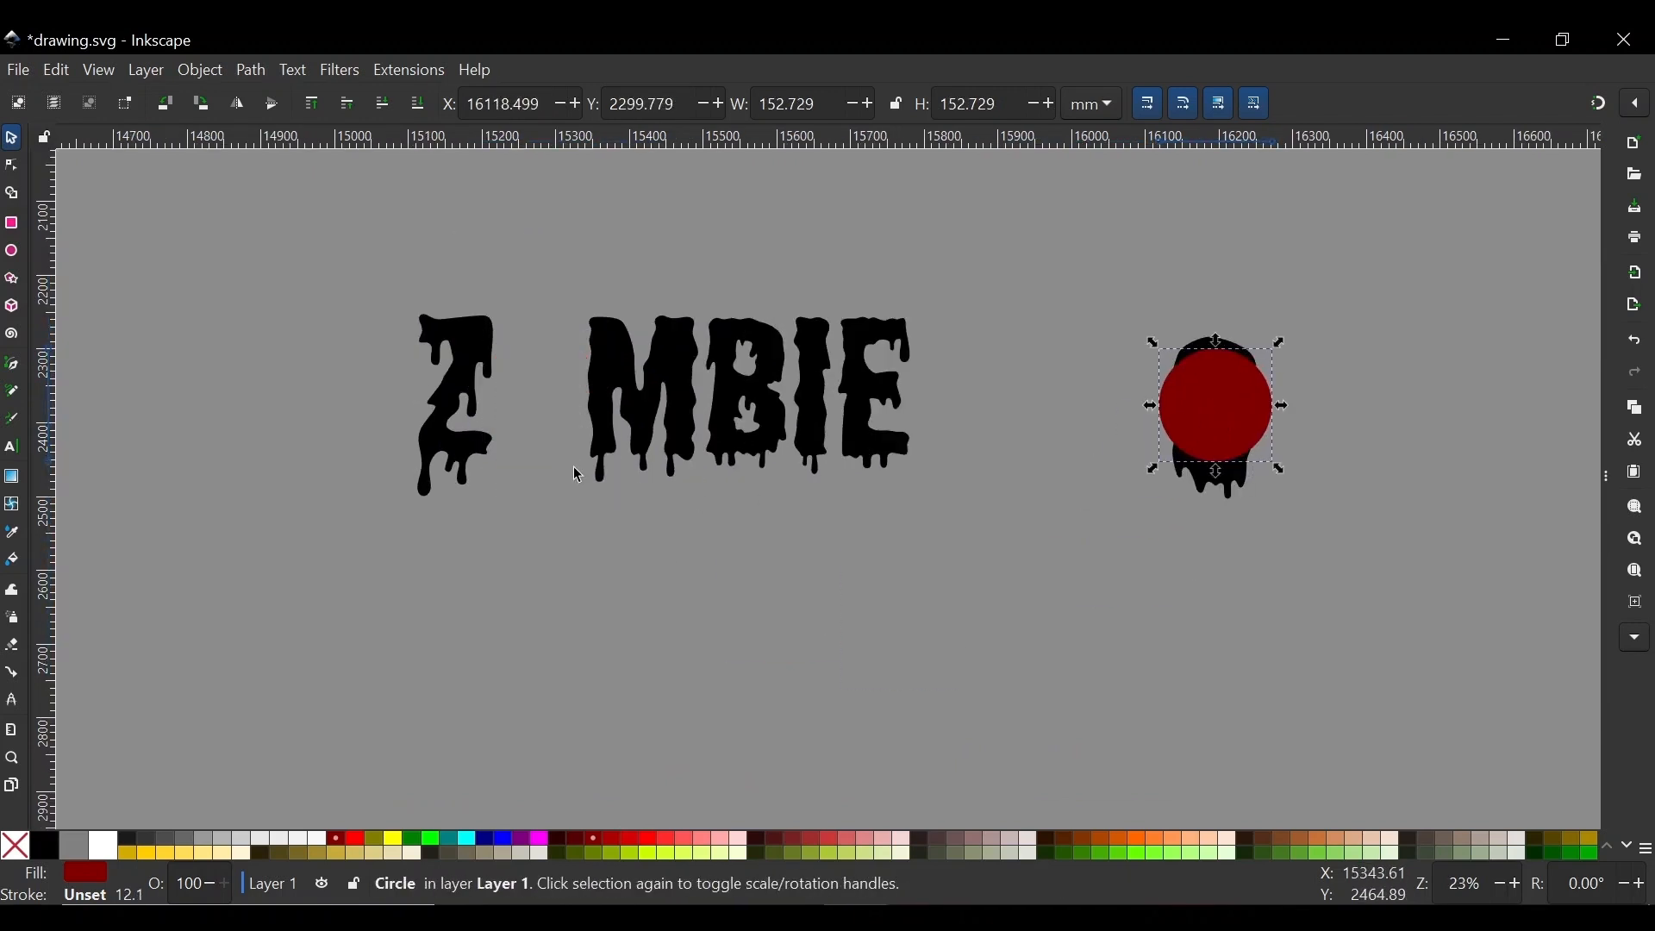
{"action": "scroll", "coordinate": [351, 357], "scroll_direction": "down", "scroll_amount": 2}
{"action": "scroll", "coordinate": [795, 401], "scroll_direction": "up", "scroll_amount": 4}
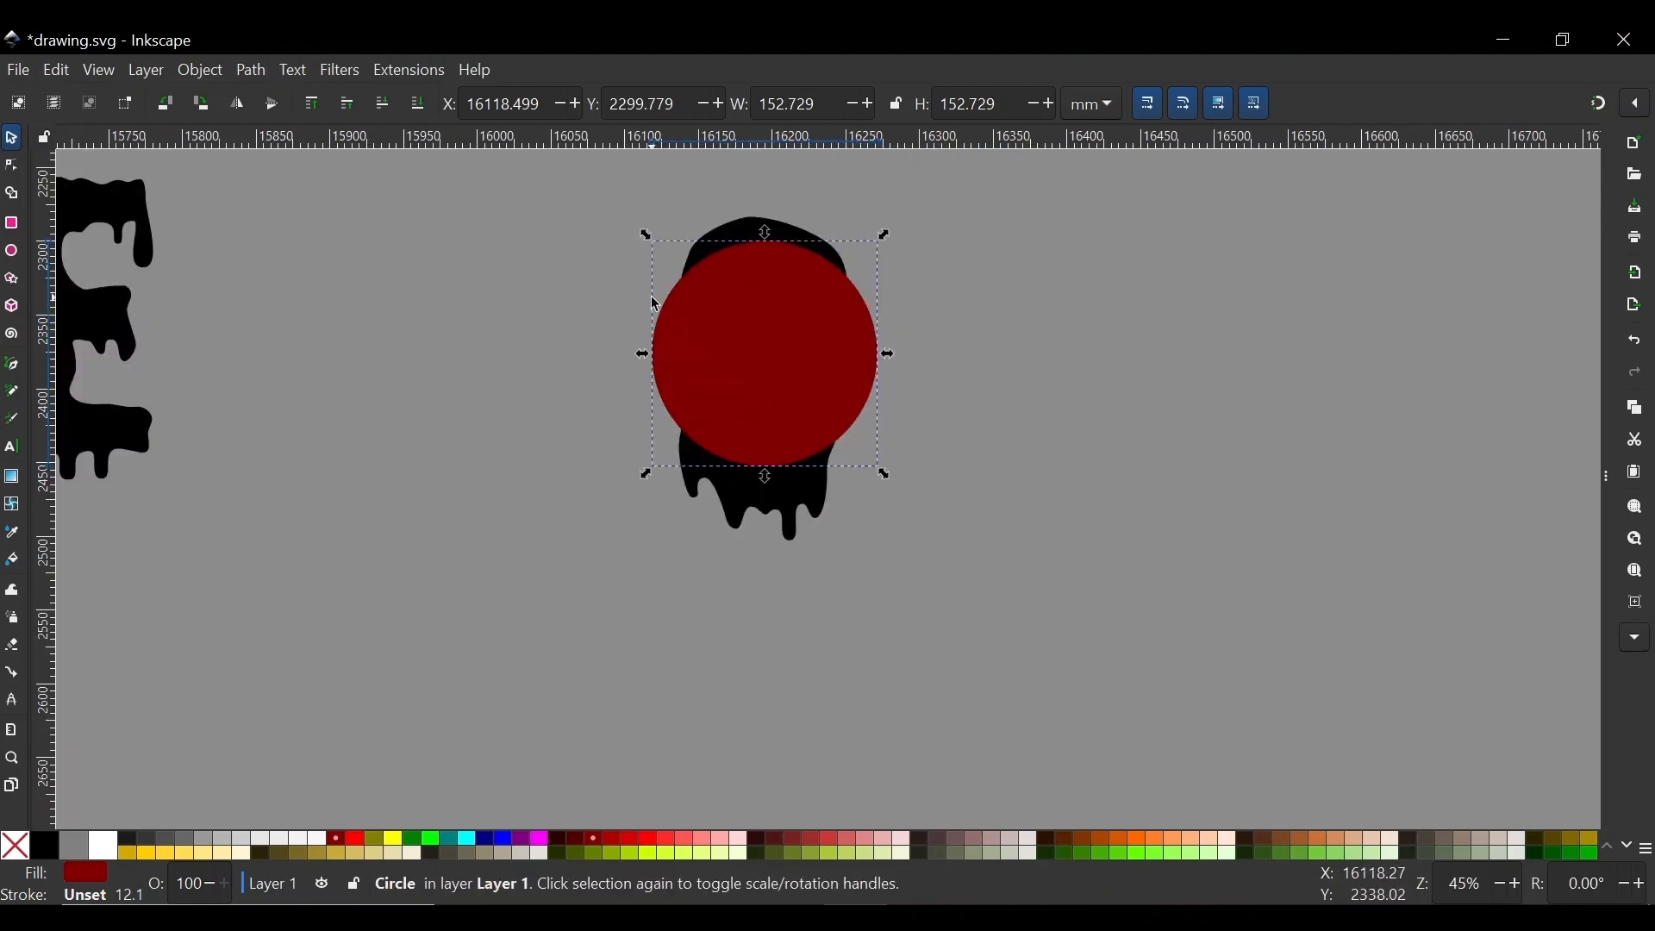
{"action": "scroll", "coordinate": [655, 304], "scroll_direction": "up", "scroll_amount": 1}
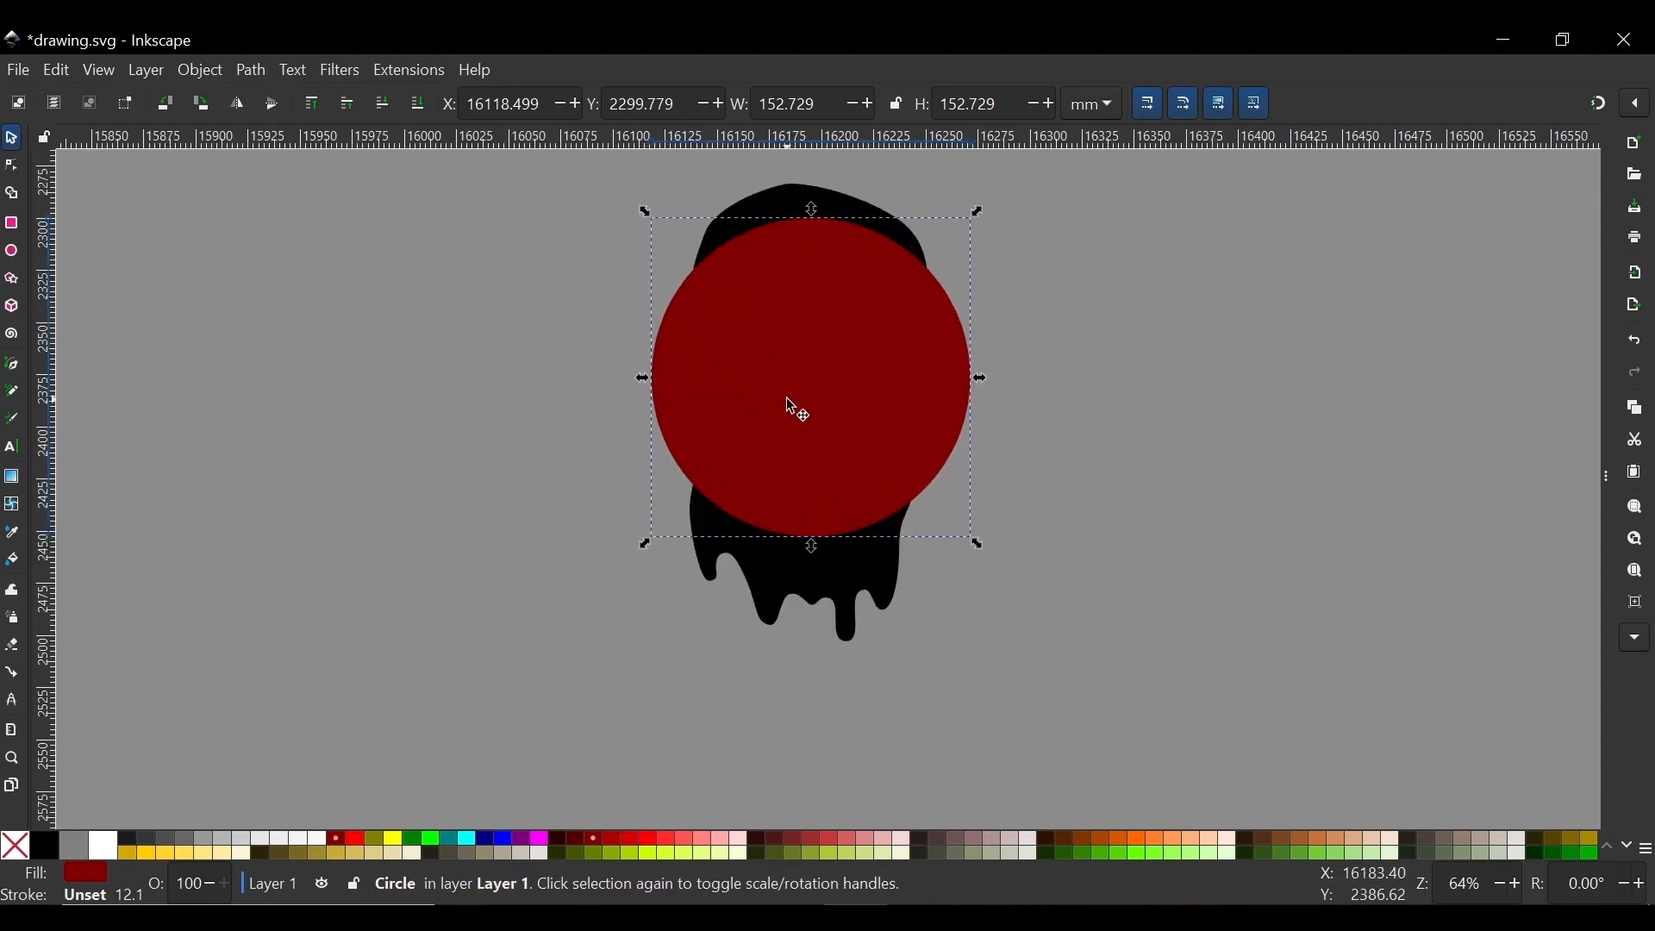
{"action": "key", "text": "ctrl+d"}
{"action": "left_click_drag", "start_coordinate": [793, 408], "coordinate": [1427, 410]}
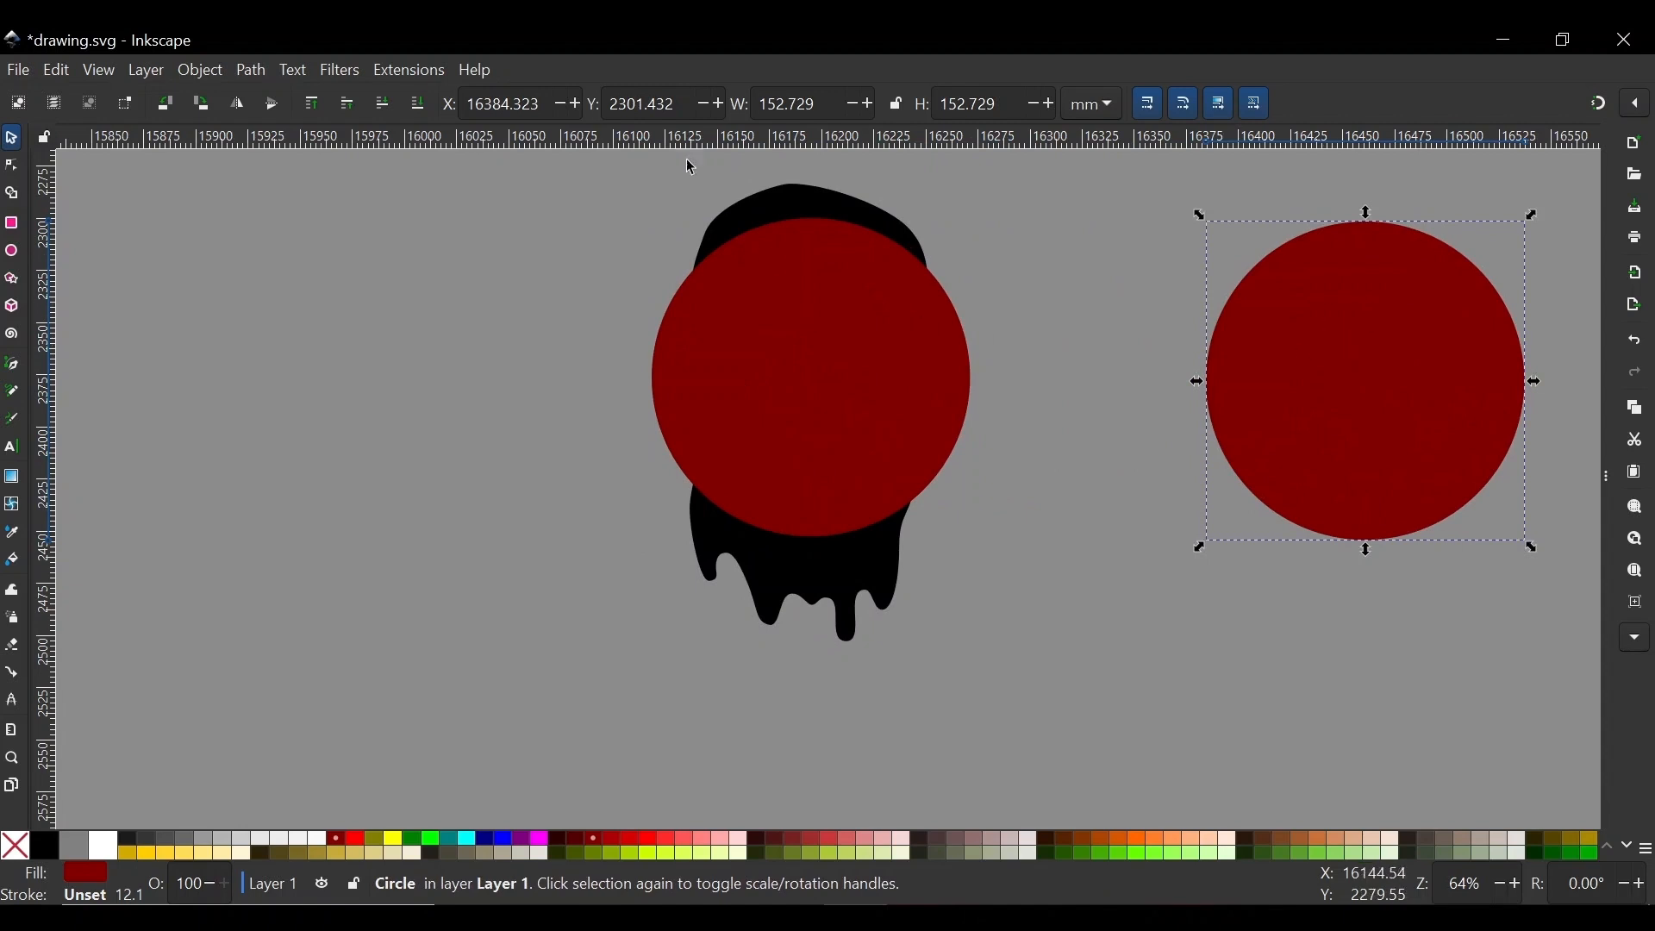
Move the O's three top nodes down so its upper edge is hidden behind the red circle
{"action": "scroll", "coordinate": [1033, 420], "scroll_direction": "up", "scroll_amount": 2}
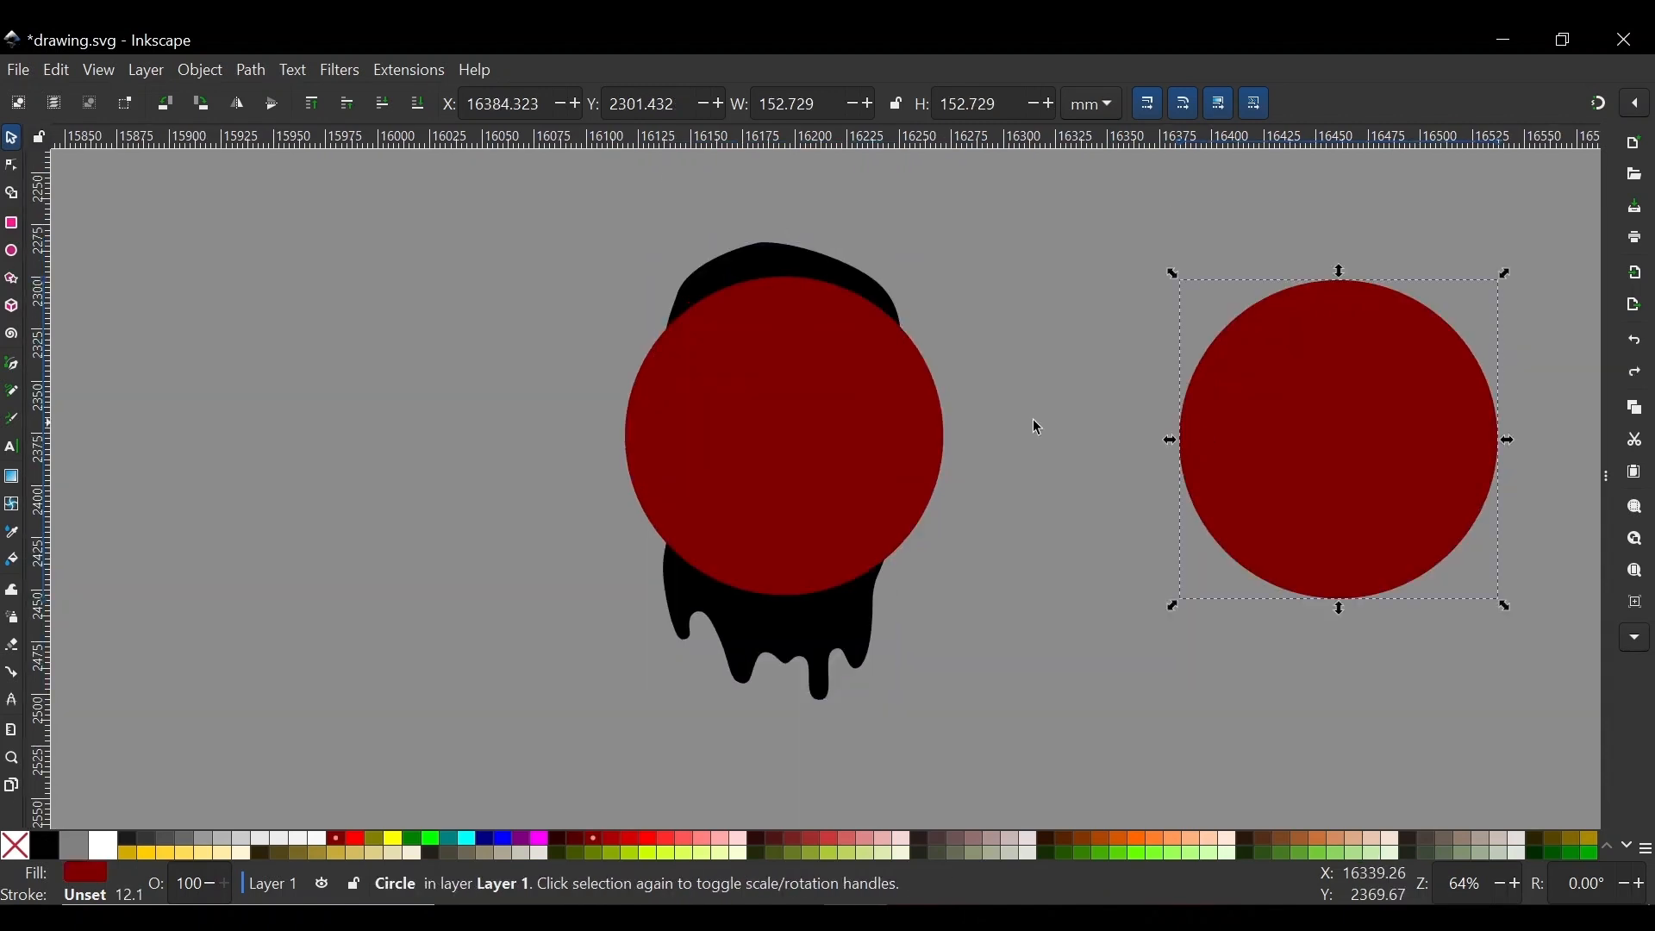
{"action": "left_click", "coordinate": [802, 259]}
{"action": "key", "text": "n"}
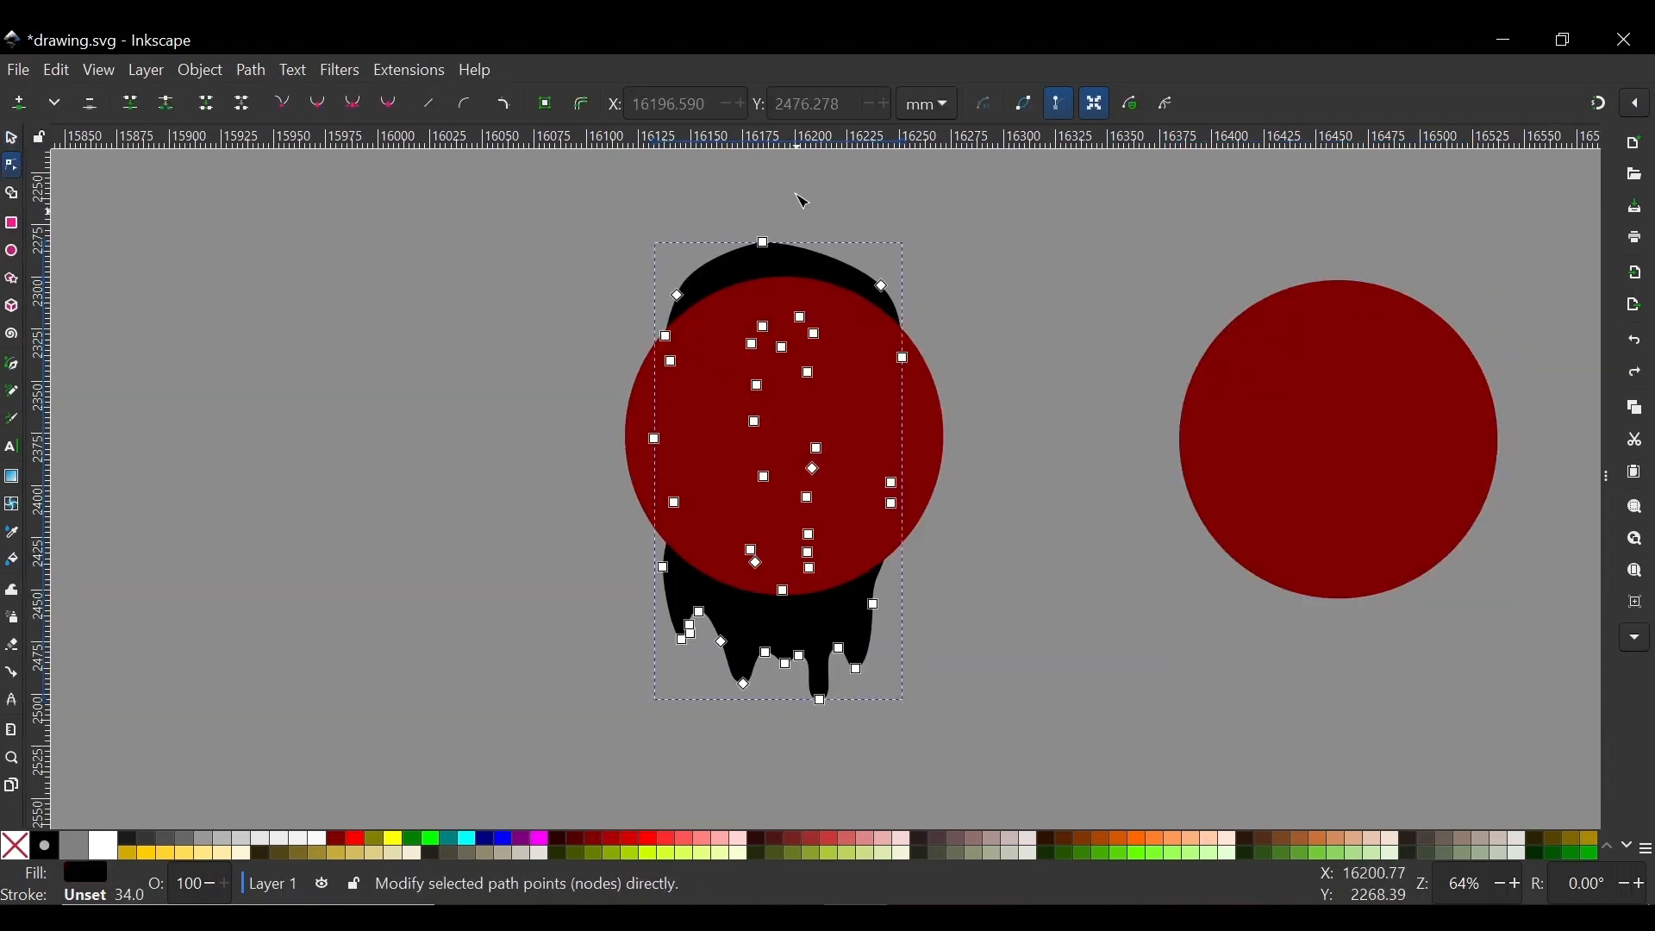
{"action": "left_click_drag", "start_coordinate": [608, 185], "coordinate": [968, 311]}
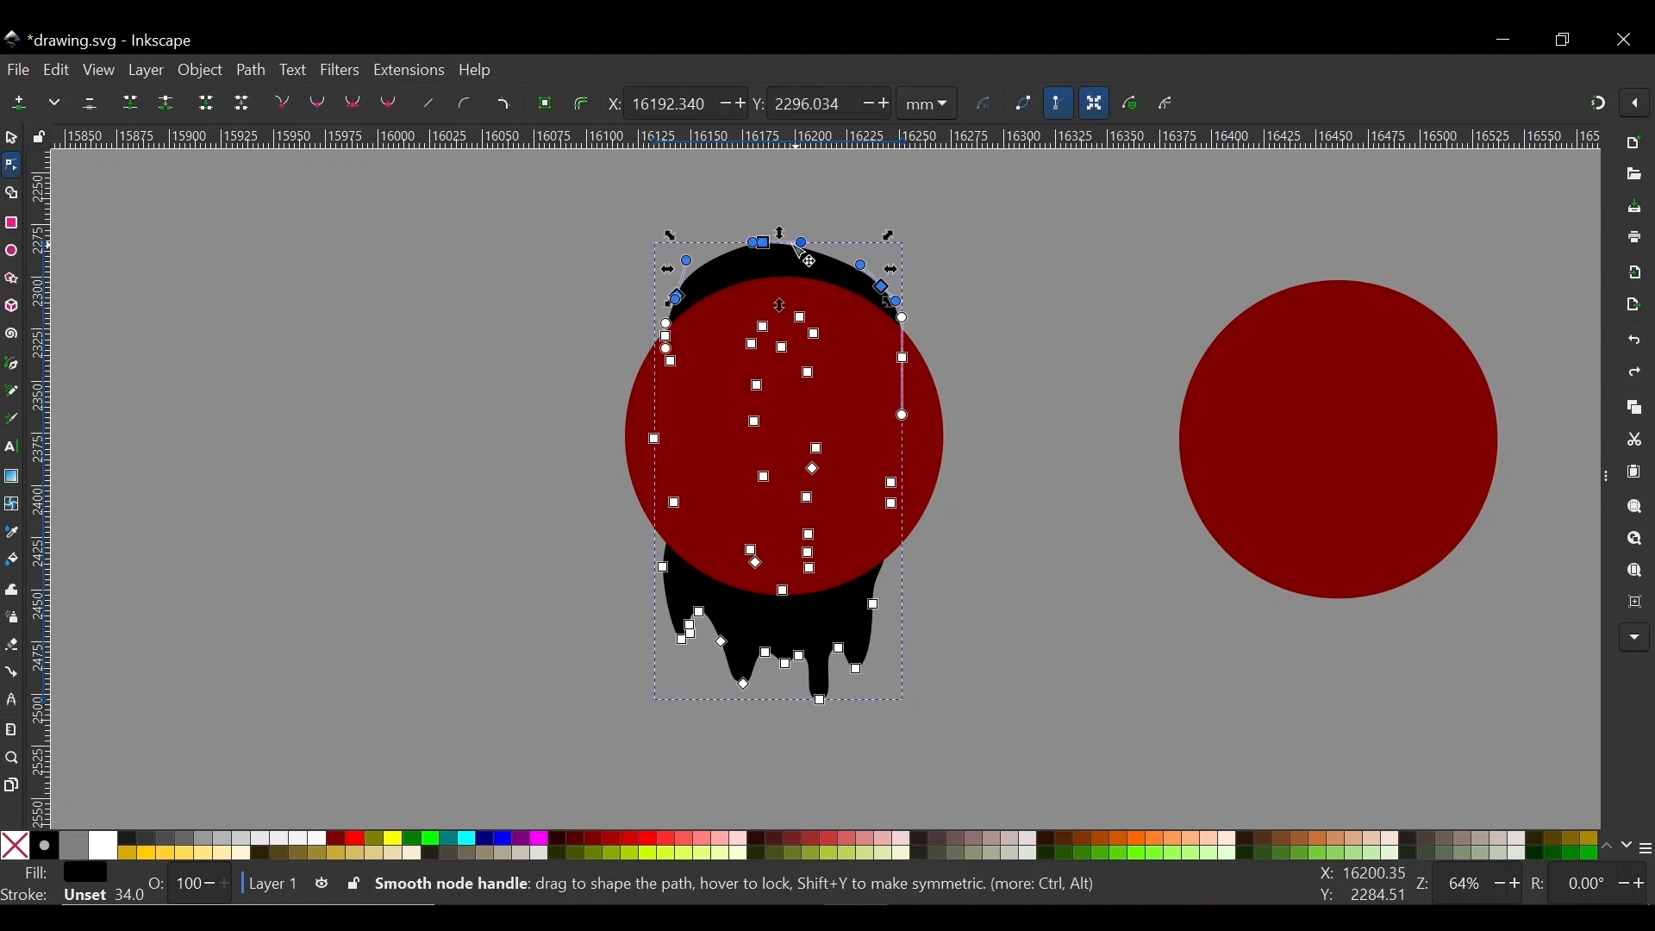
{"action": "left_click_drag", "start_coordinate": [770, 248], "coordinate": [767, 345]}
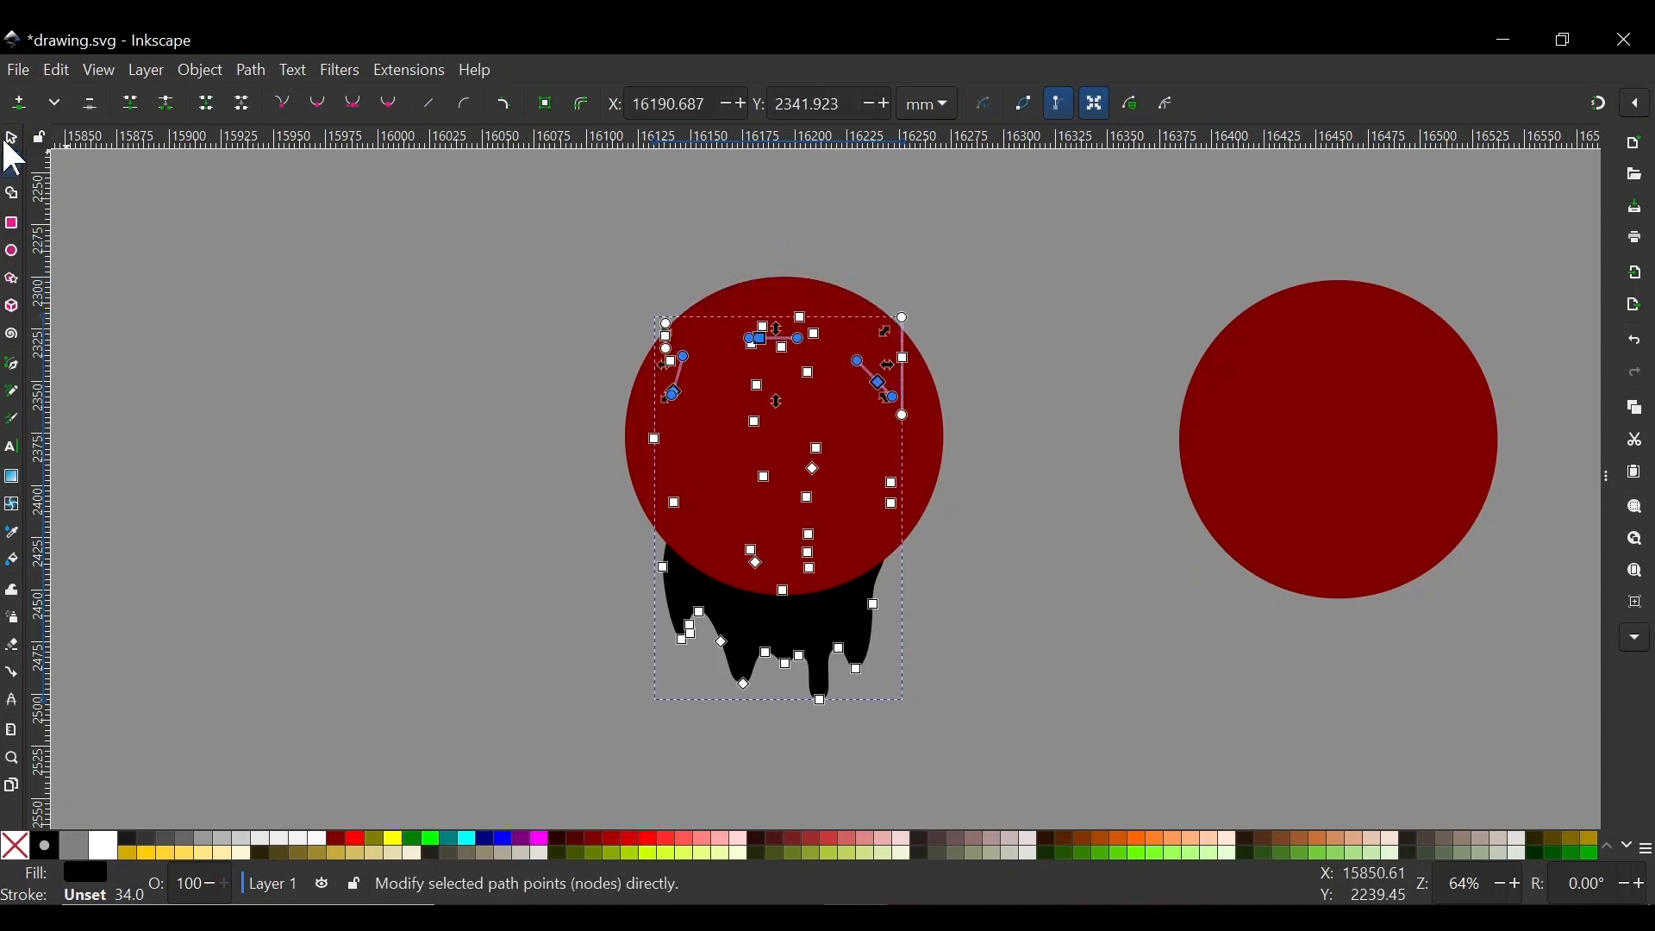
Merge the red circle and the dripping O beneath it into one shape with Union
{"action": "left_click", "coordinate": [12, 140]}
{"action": "key", "text": "Escape"}
{"action": "left_click", "coordinate": [687, 385]}
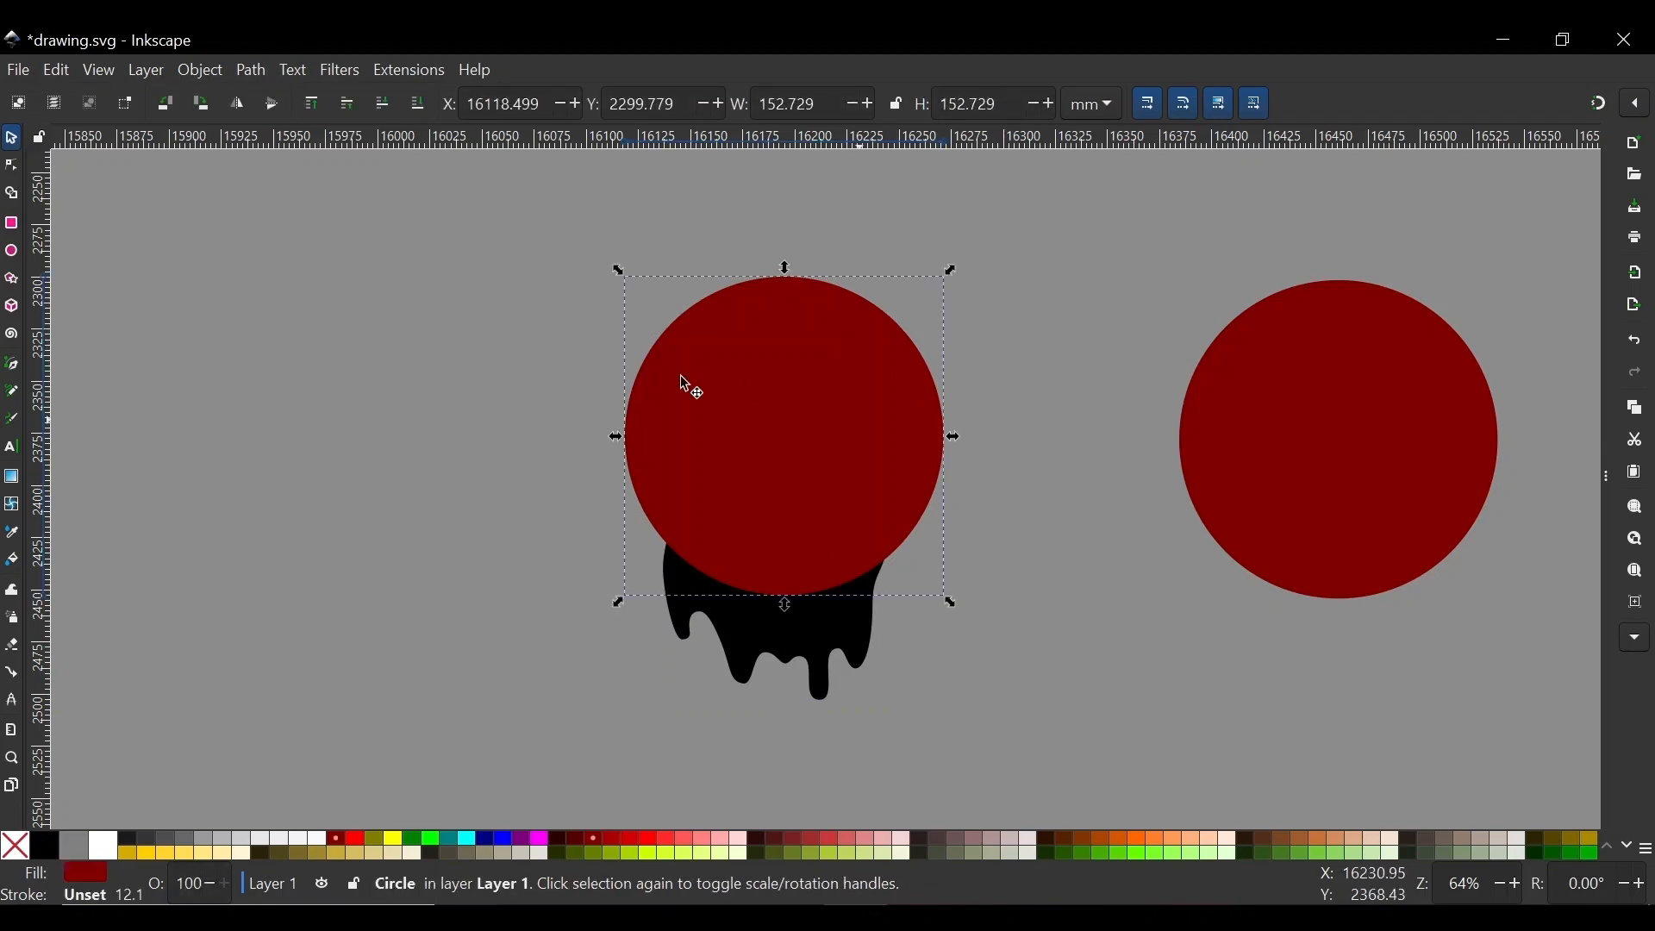
{"action": "left_click", "coordinate": [844, 636], "text": "shift"}
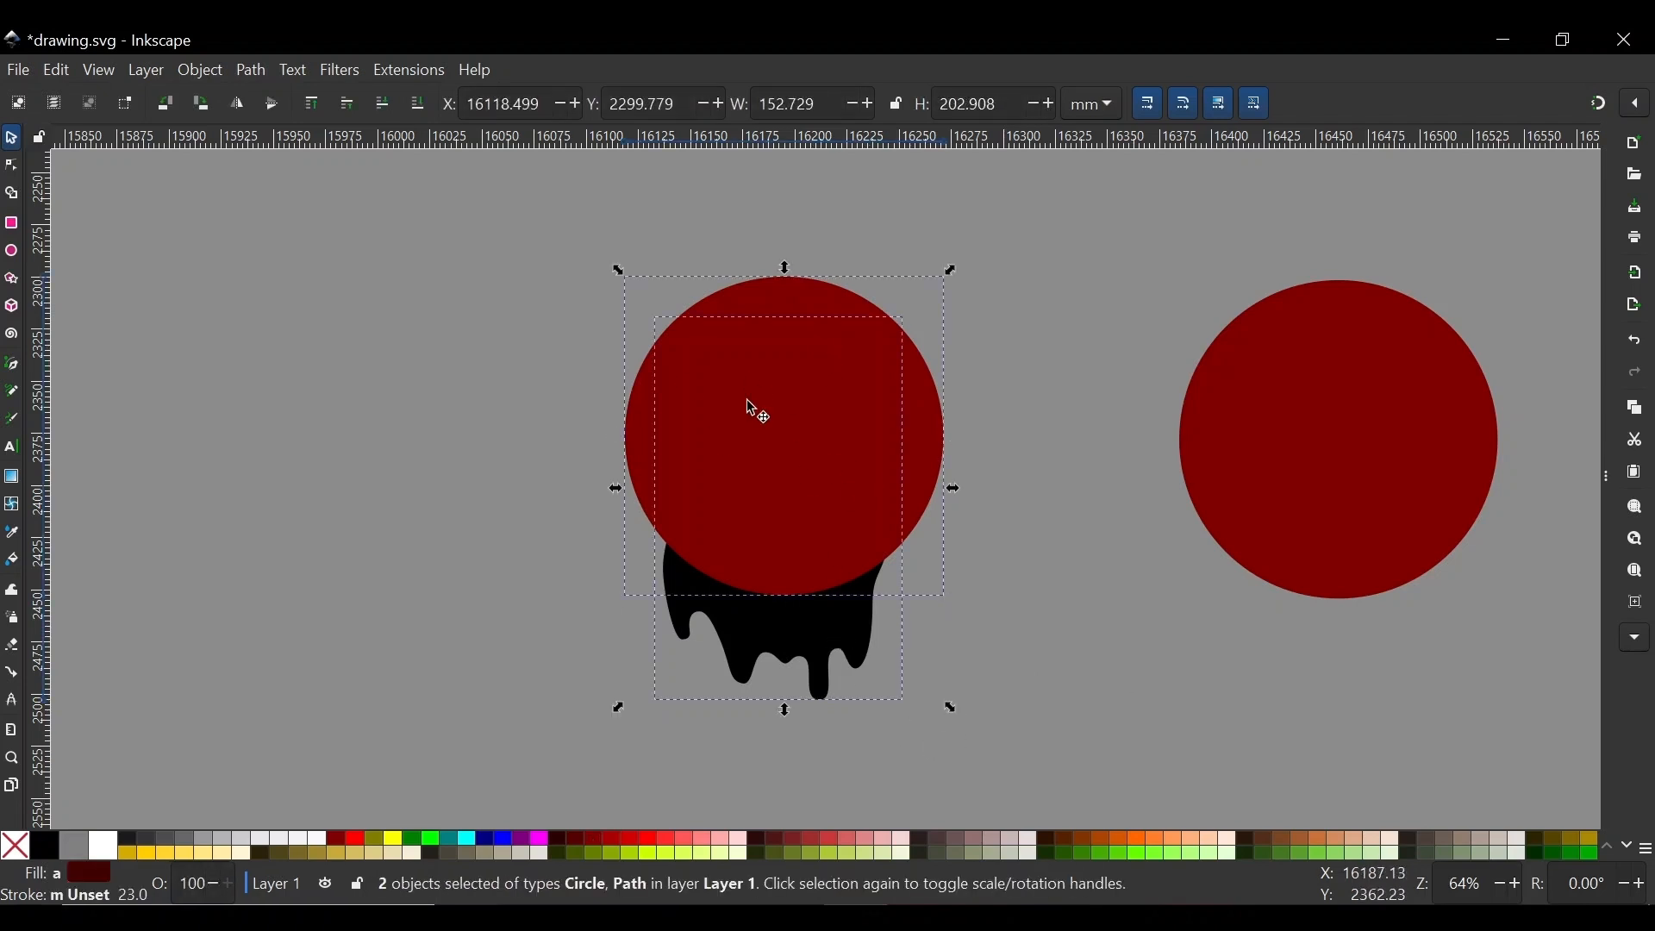
{"action": "left_click", "coordinate": [253, 71]}
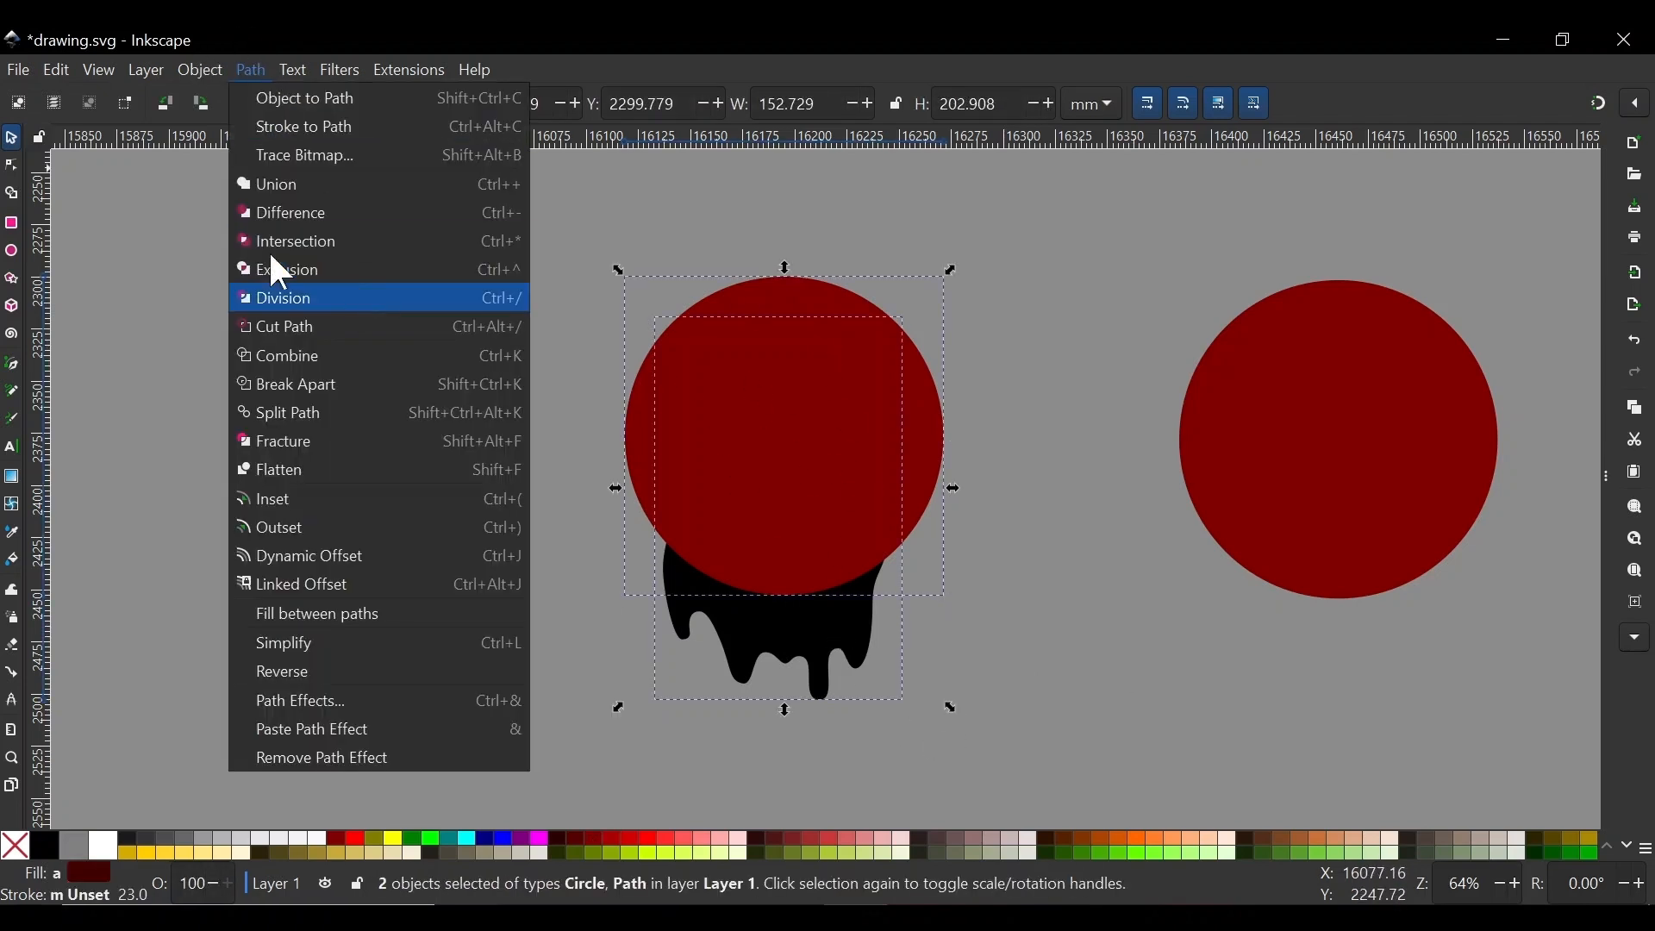
{"action": "left_click", "coordinate": [263, 177]}
Turn on snapping and align the duplicate red circle exactly over the round part of the merged drip shape
{"action": "left_click_drag", "start_coordinate": [1426, 445], "coordinate": [899, 443]}
{"action": "left_click", "coordinate": [1602, 102]}
{"action": "left_click_drag", "start_coordinate": [852, 372], "coordinate": [856, 385]}
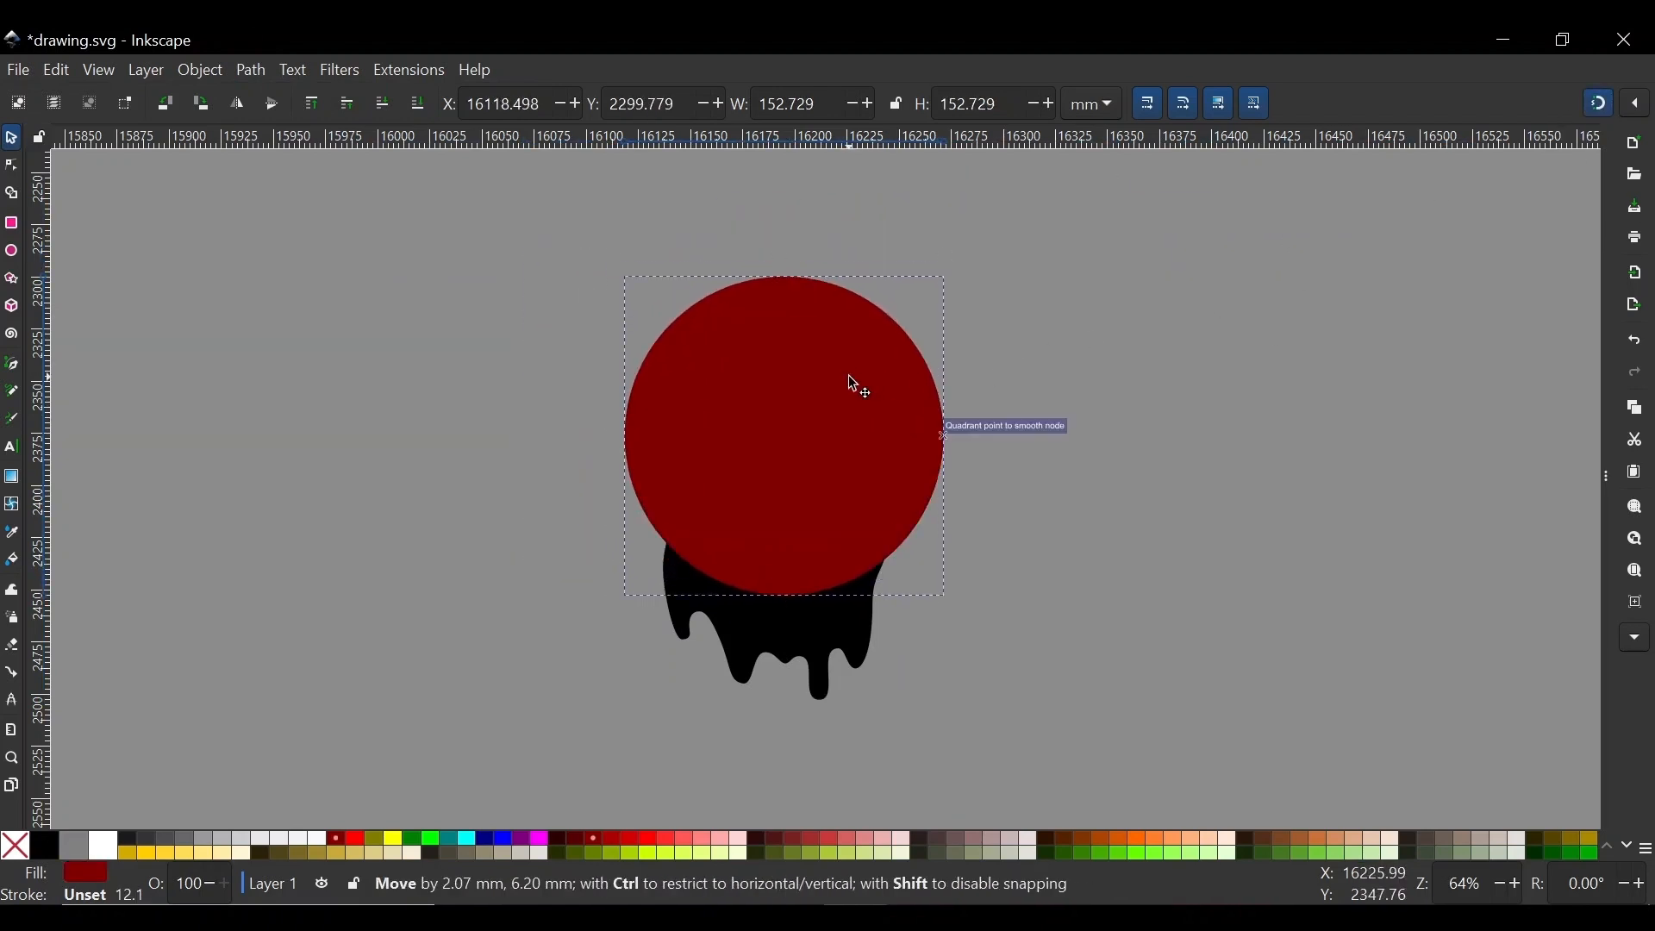
{"action": "left_click", "coordinate": [1041, 668]}
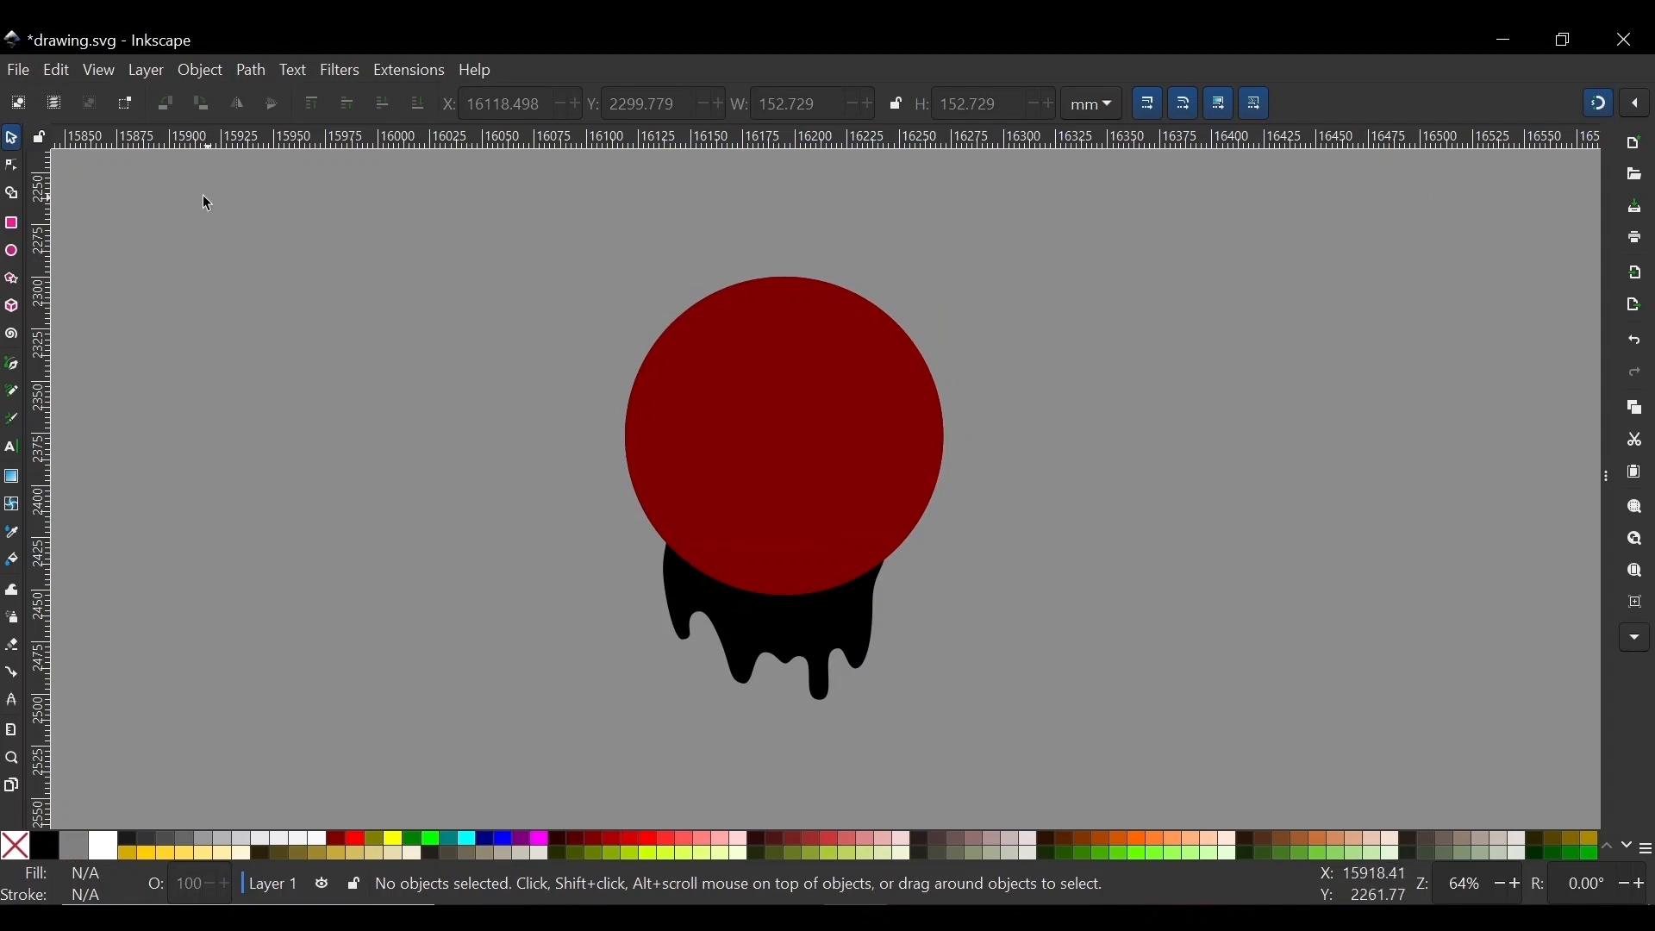
Group the red circle with the dripping shape and place the group in the gap between Z and M
{"action": "left_click_drag", "start_coordinate": [427, 214], "coordinate": [1327, 762]}
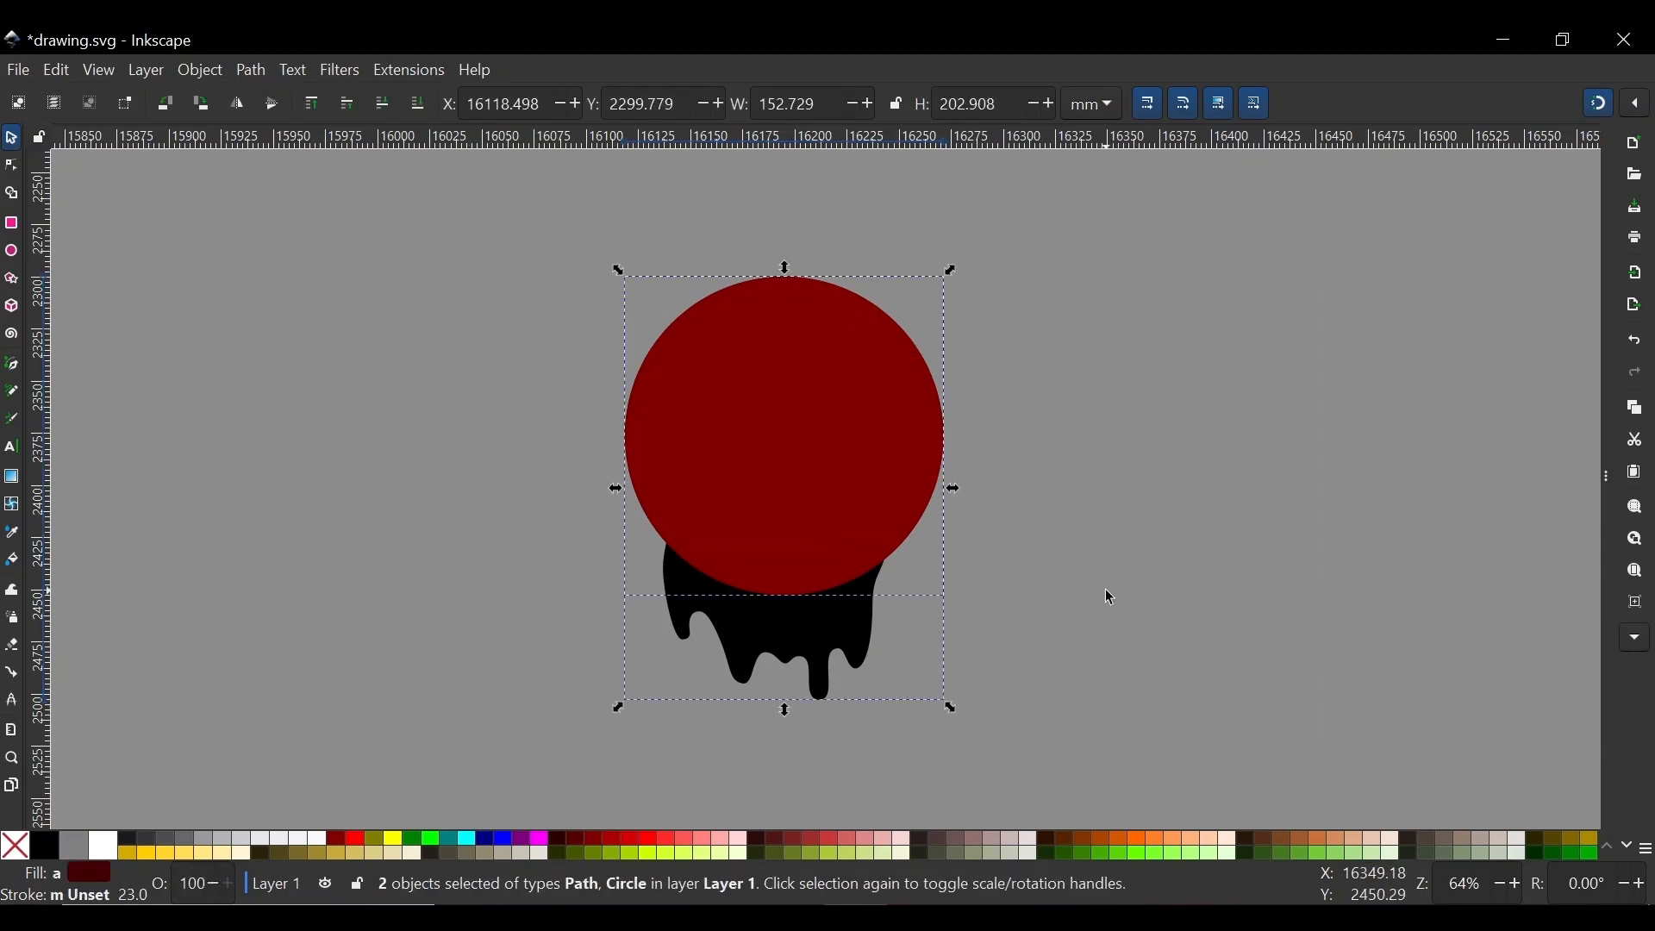
{"action": "key", "text": "ctrl+g"}
{"action": "scroll", "coordinate": [1329, 433], "scroll_direction": "down", "scroll_amount": 4}
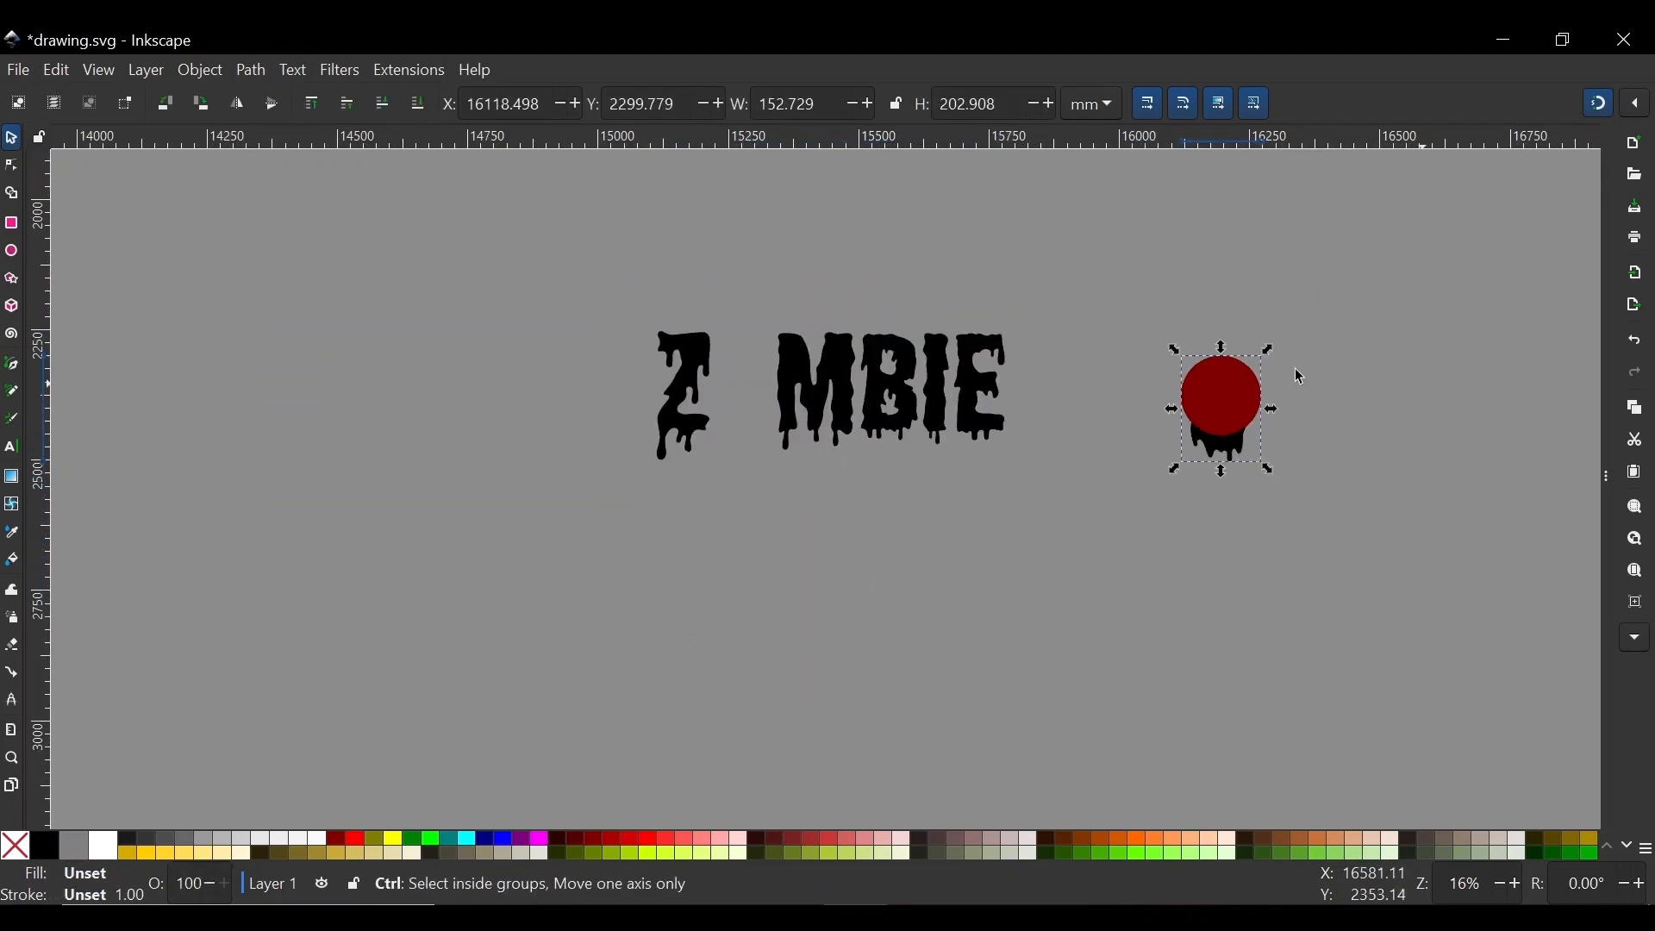
{"action": "left_click_drag", "start_coordinate": [1241, 379], "coordinate": [736, 404]}
{"action": "scroll", "coordinate": [750, 373], "scroll_direction": "up", "scroll_amount": 3}
{"action": "left_click", "coordinate": [688, 245]}
{"action": "scroll", "coordinate": [802, 405], "scroll_direction": "up", "scroll_amount": 1}
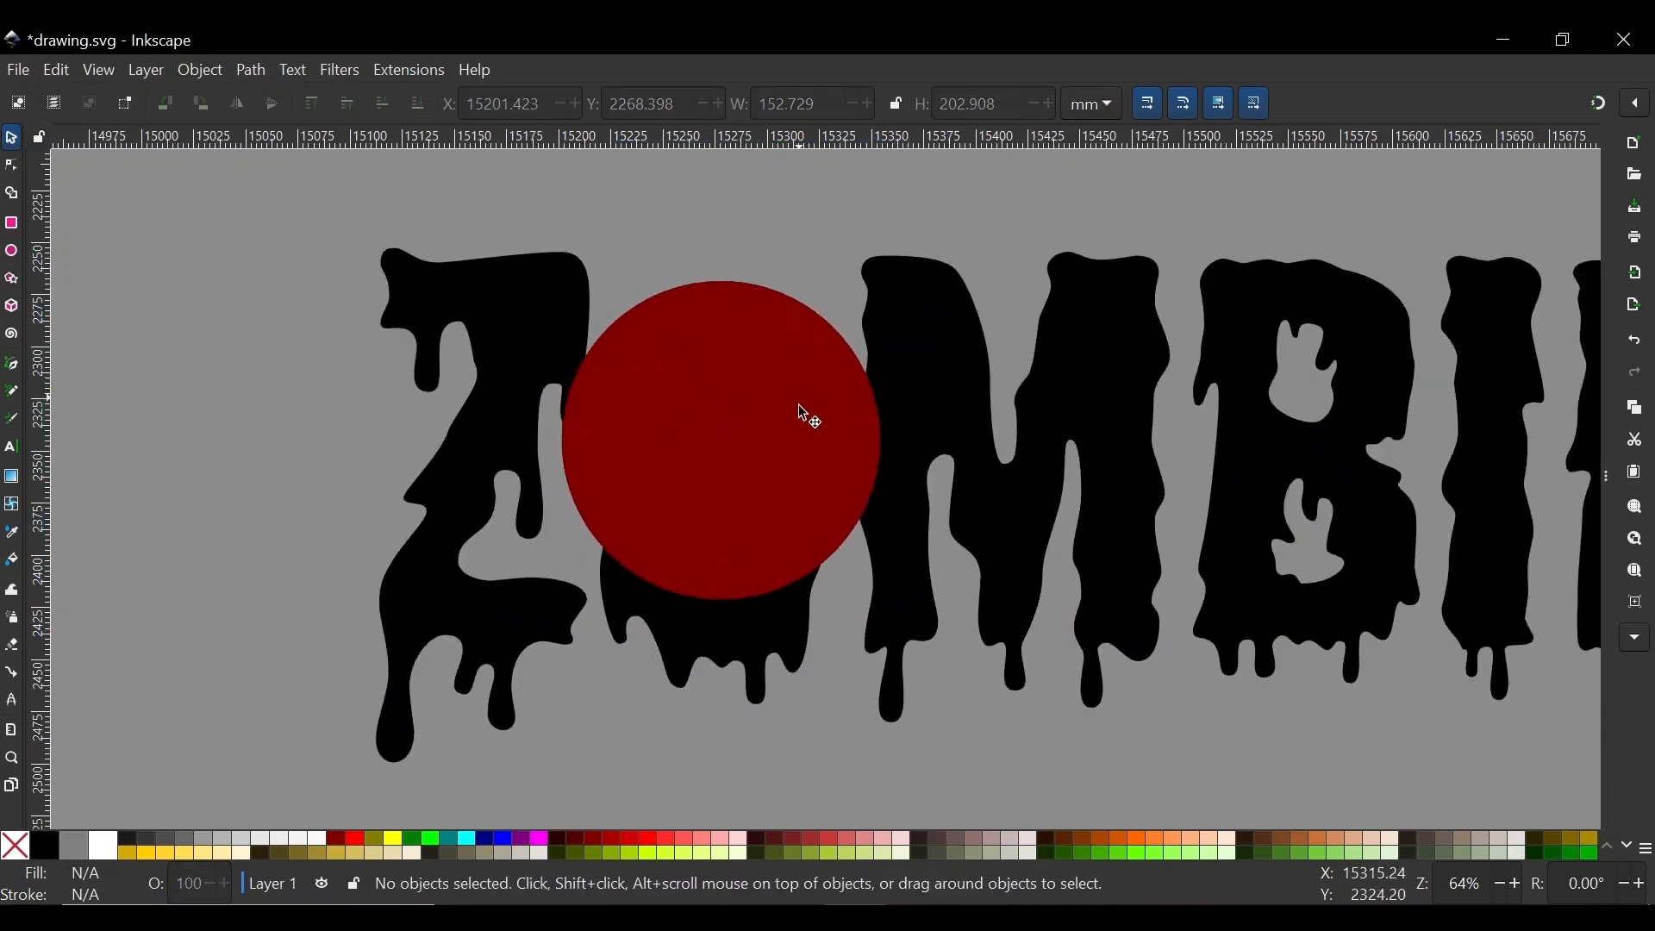
Resize the red circle and drip group to about 155 × 206 mm and position it between Z and M
{"action": "left_click", "coordinate": [723, 406]}
{"action": "mouse_move", "coordinate": [725, 281]}
{"action": "left_mouse_down"}
{"action": "mouse_move", "coordinate": [722, 266]}
{"action": "mouse_move", "coordinate": [726, 285]}
{"action": "left_mouse_up"}
{"action": "left_click_drag", "start_coordinate": [727, 352], "coordinate": [720, 357]}
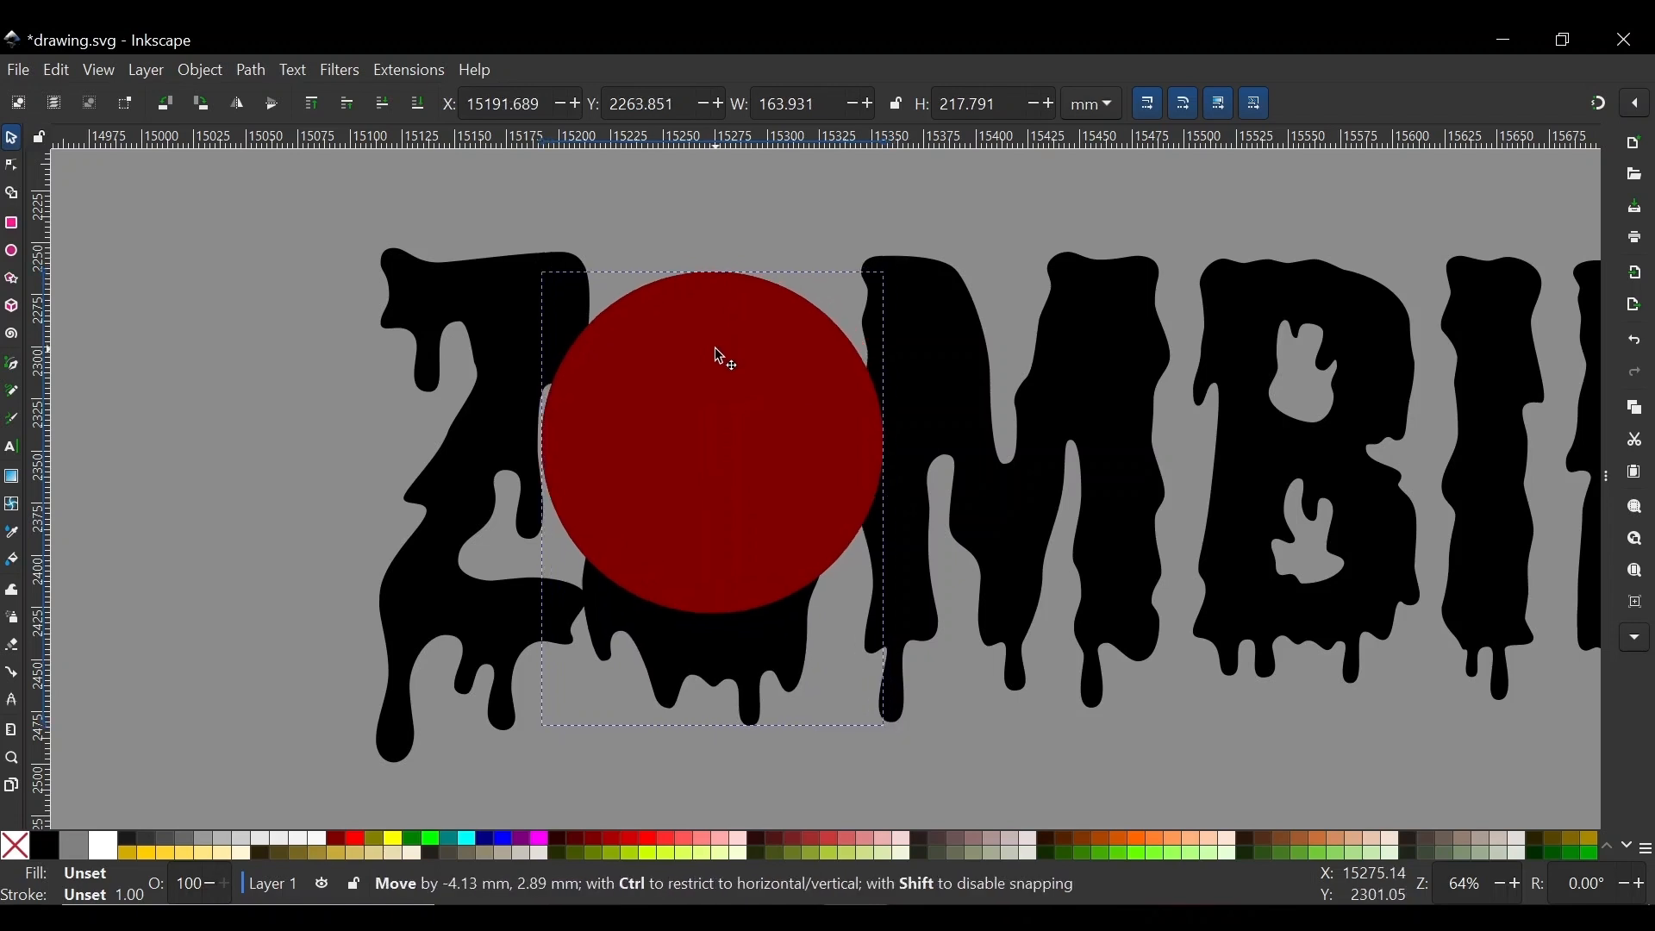
{"action": "scroll", "coordinate": [726, 414], "scroll_direction": "down", "scroll_amount": 2}
{"action": "scroll", "coordinate": [724, 319], "scroll_direction": "up", "scroll_amount": 3}
{"action": "scroll", "coordinate": [739, 311], "scroll_direction": "down", "scroll_amount": 2}
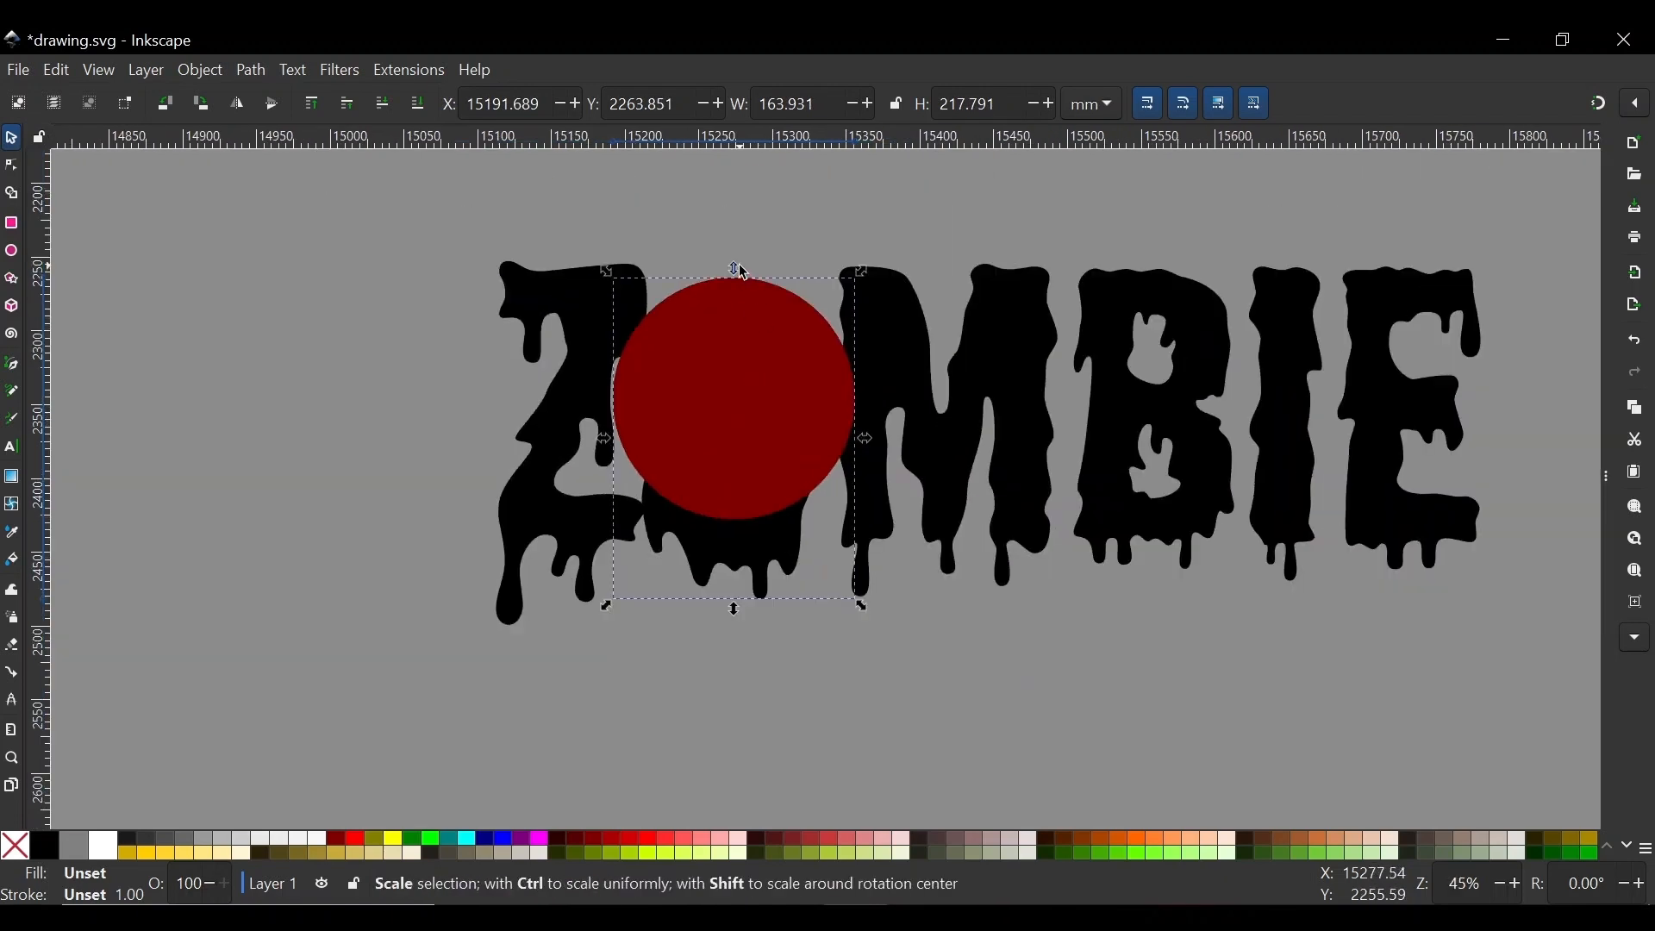
{"action": "left_click_drag", "start_coordinate": [739, 271], "coordinate": [741, 288]}
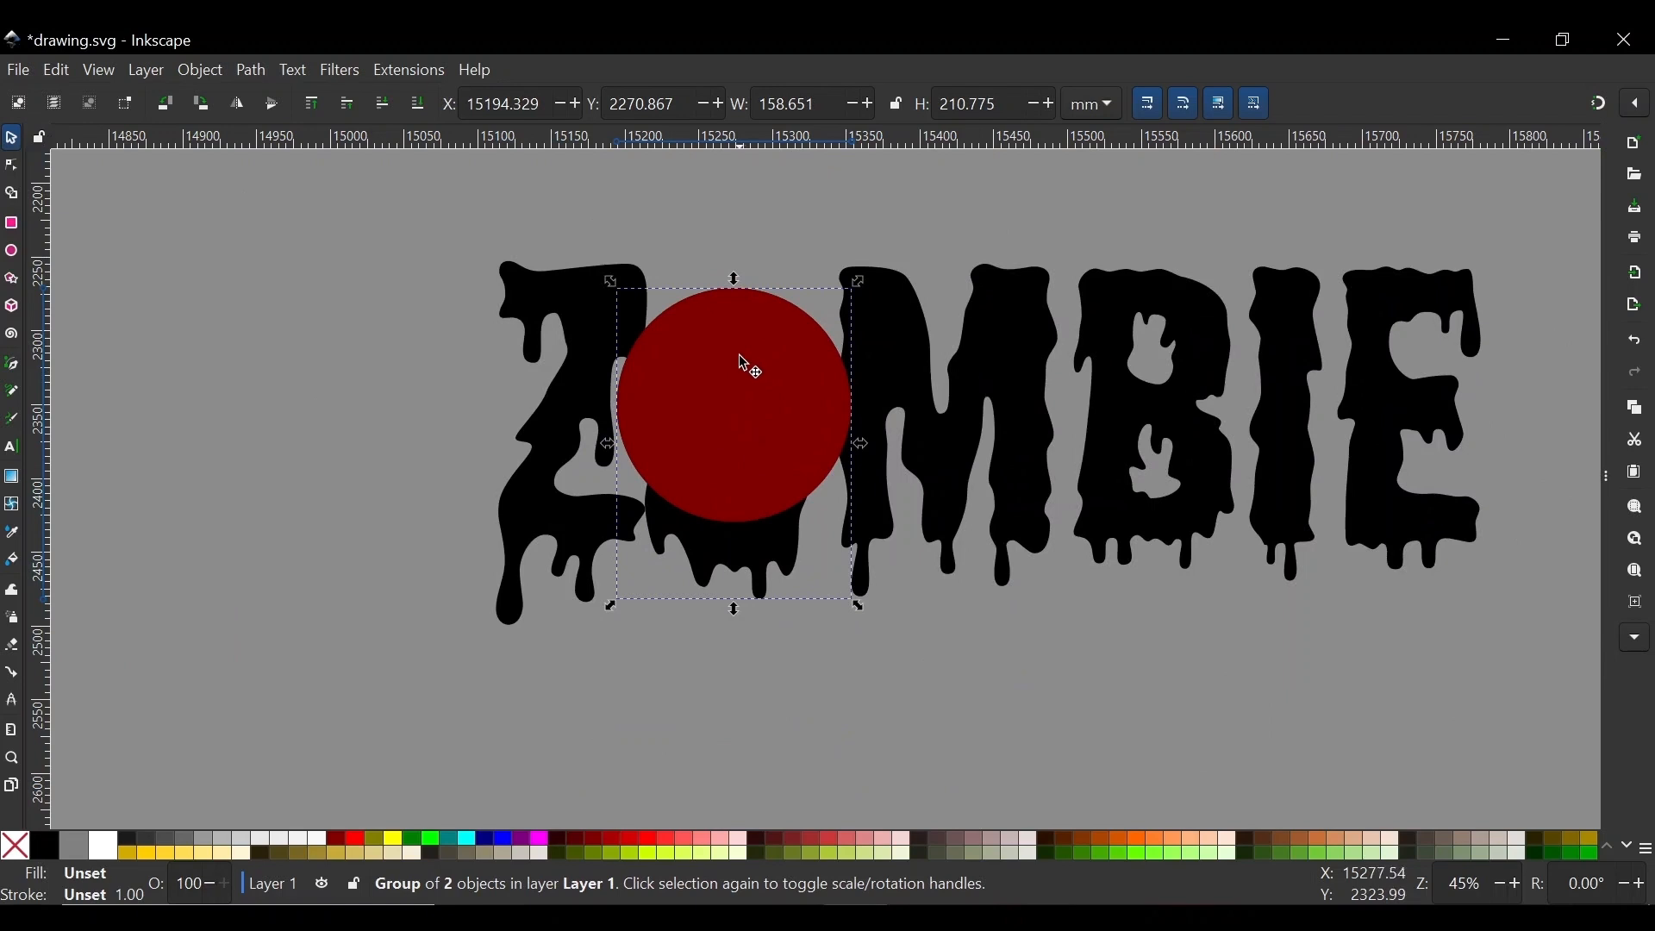
{"action": "left_click_drag", "start_coordinate": [738, 284], "coordinate": [737, 295]}
{"action": "left_click_drag", "start_coordinate": [787, 443], "coordinate": [780, 432]}
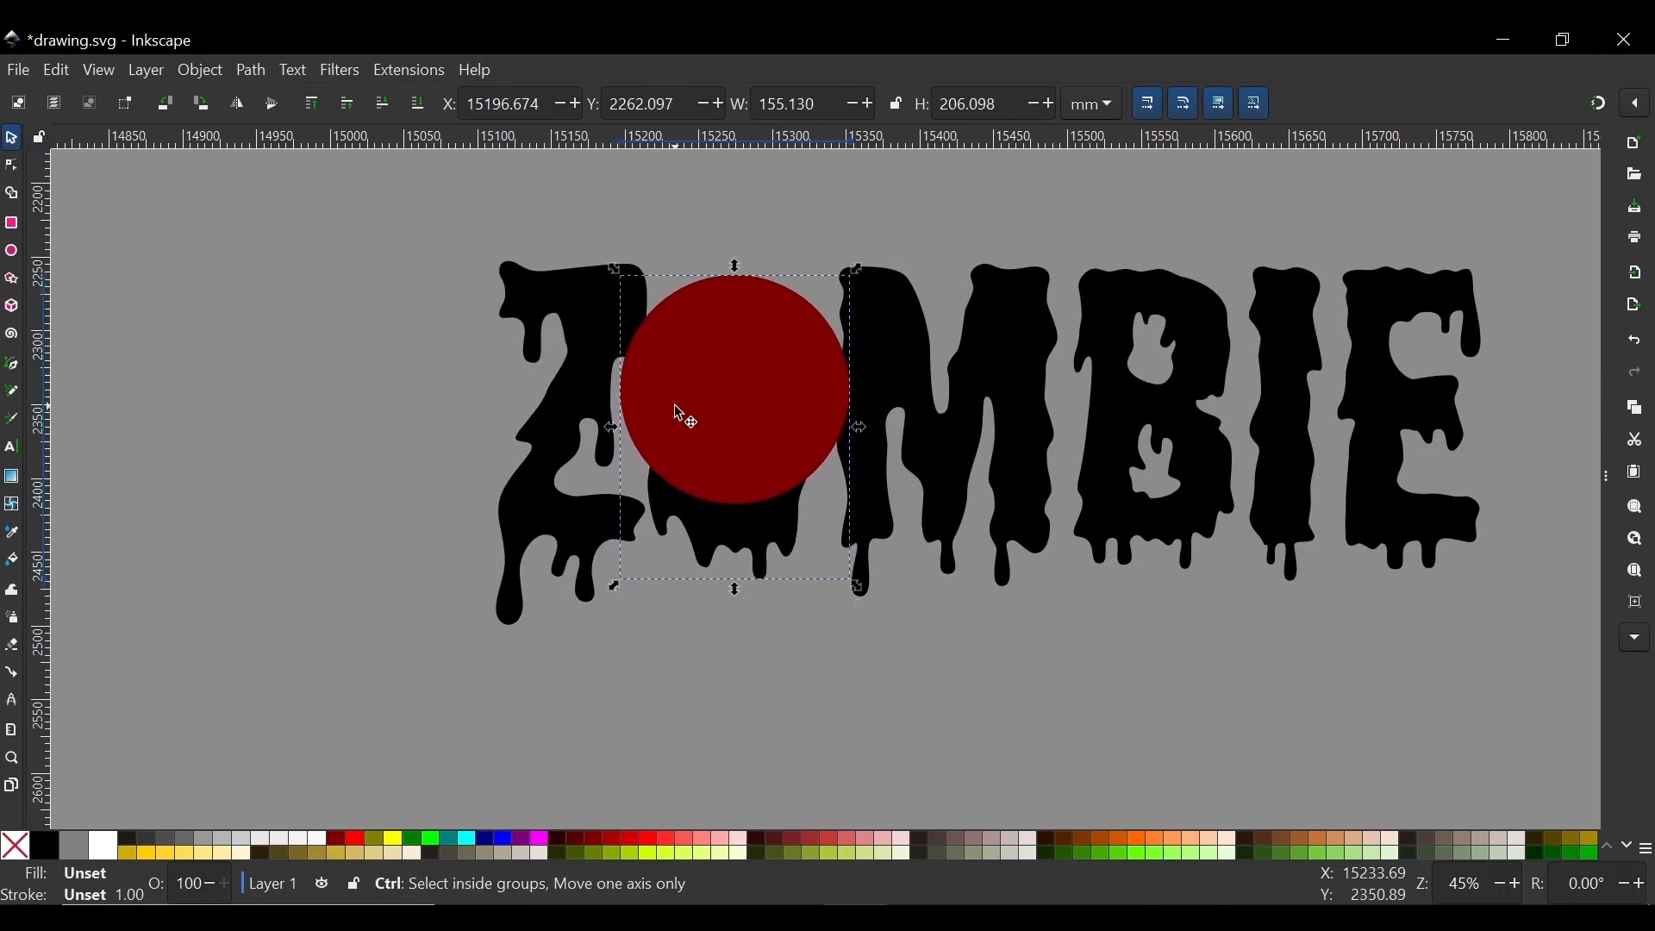
{"action": "left_click", "coordinate": [637, 527]}
{"action": "scroll", "coordinate": [646, 496], "scroll_direction": "down", "scroll_amount": 3}
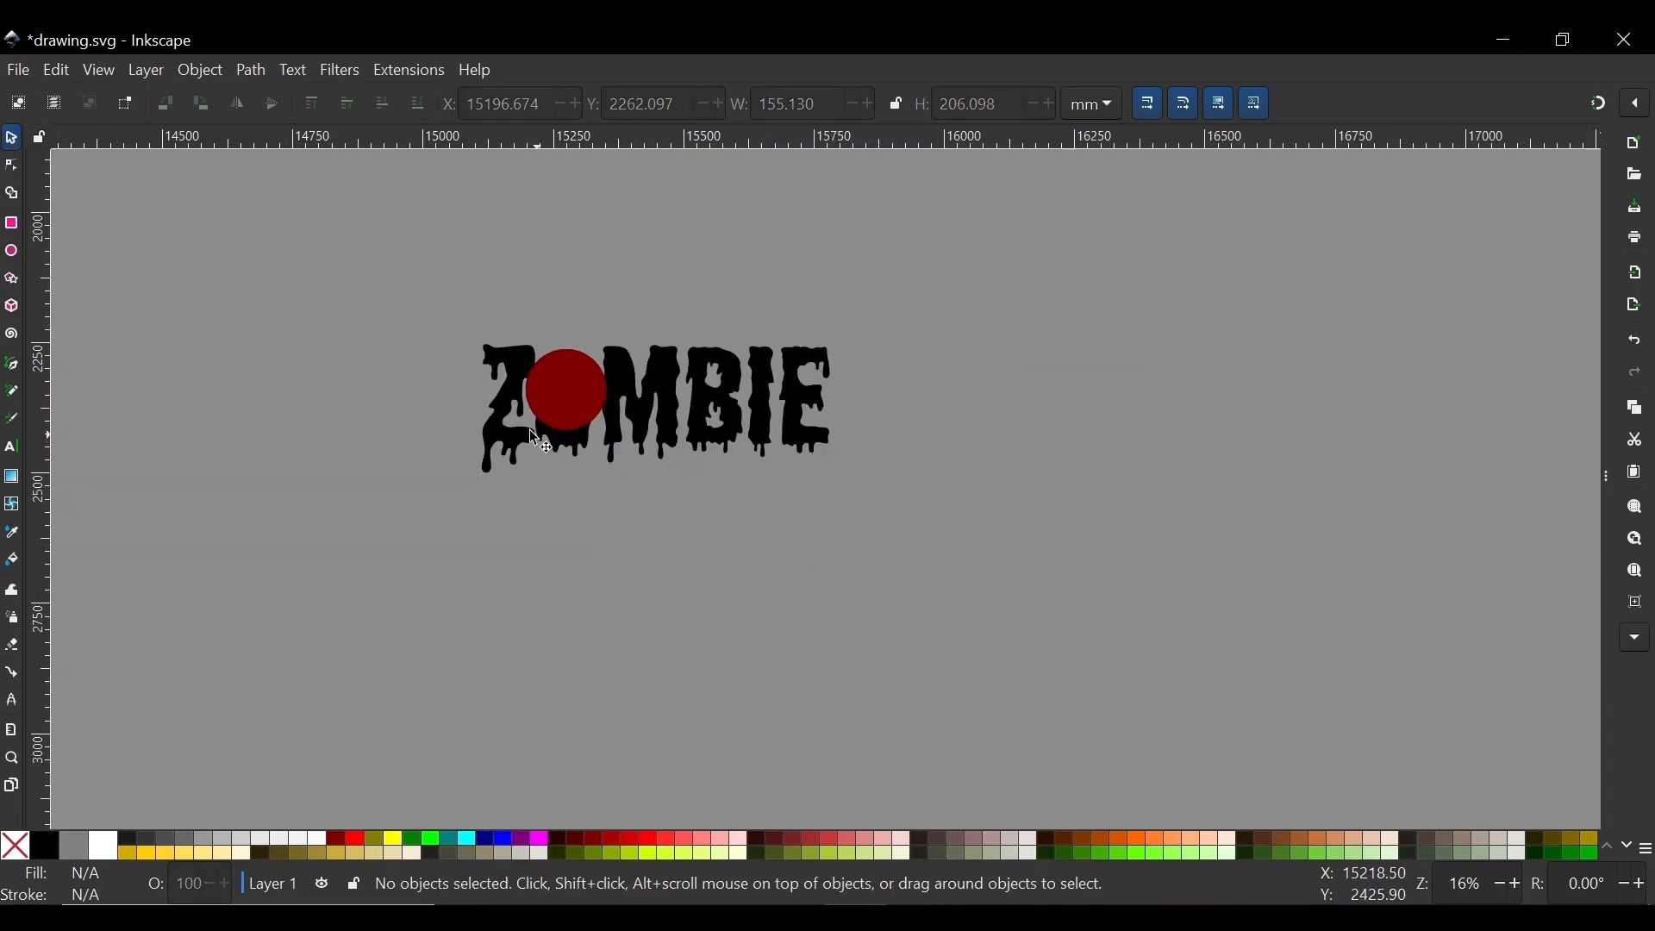
{"action": "scroll", "coordinate": [531, 422], "scroll_direction": "up", "scroll_amount": 3}
{"action": "scroll", "coordinate": [651, 496], "scroll_direction": "down", "scroll_amount": 1}
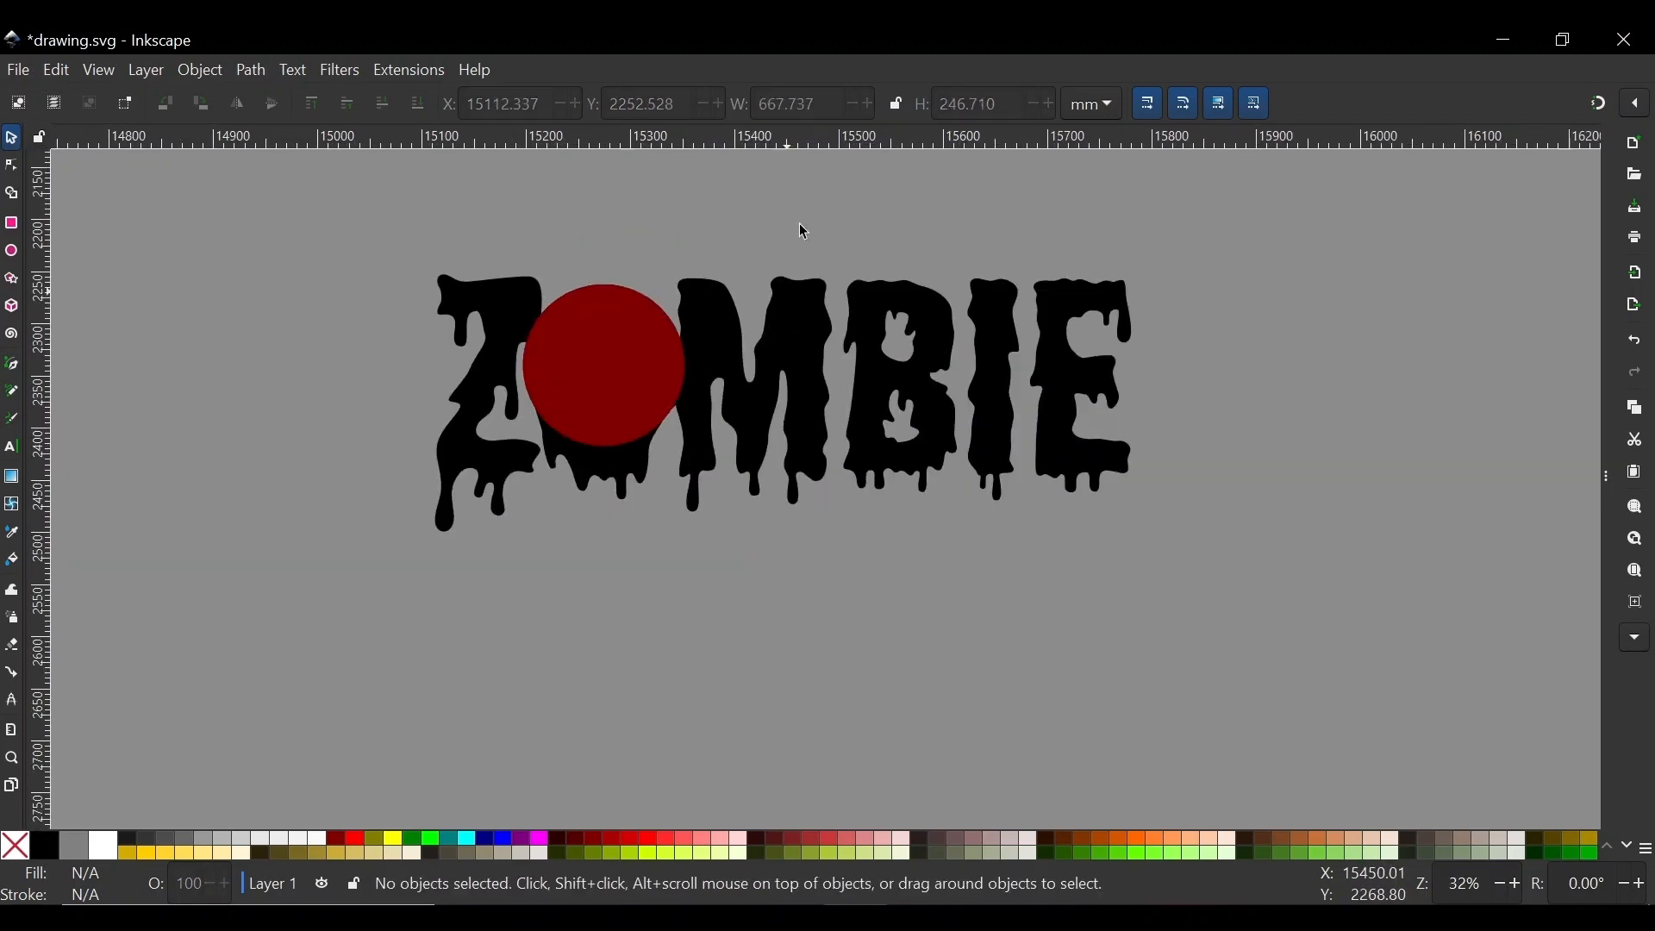
Duplicate the merged ZOMBIE letter shape, raise the copy to the top and fill it dark red
{"action": "left_click", "coordinate": [856, 335]}
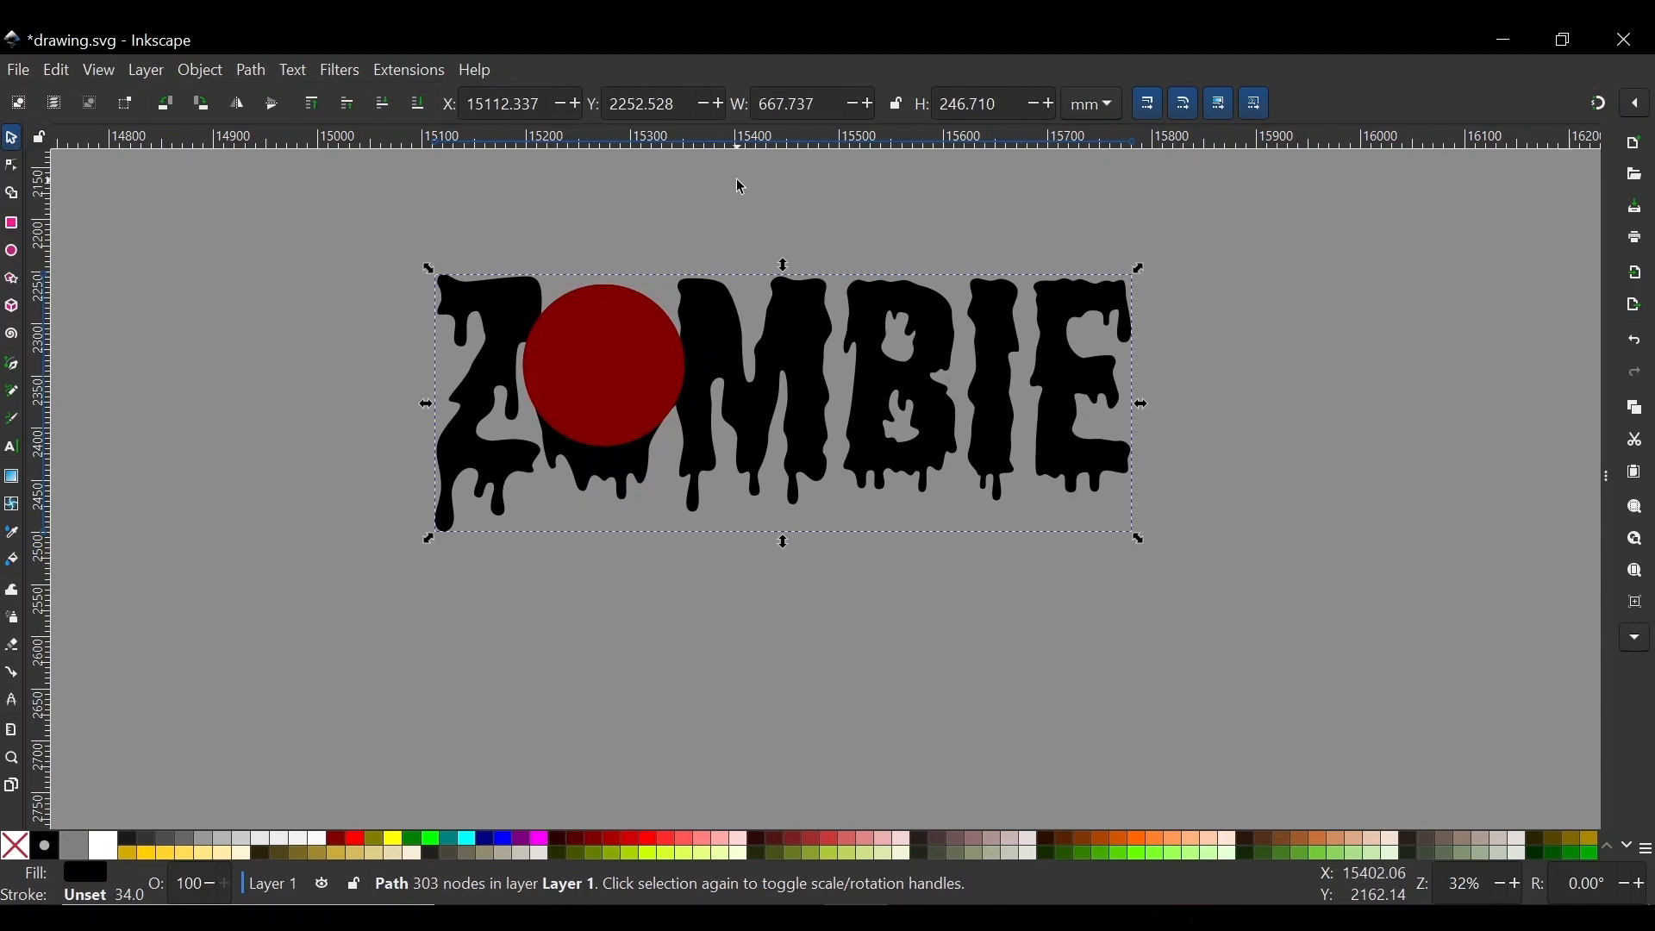
{"action": "key", "text": "Home"}
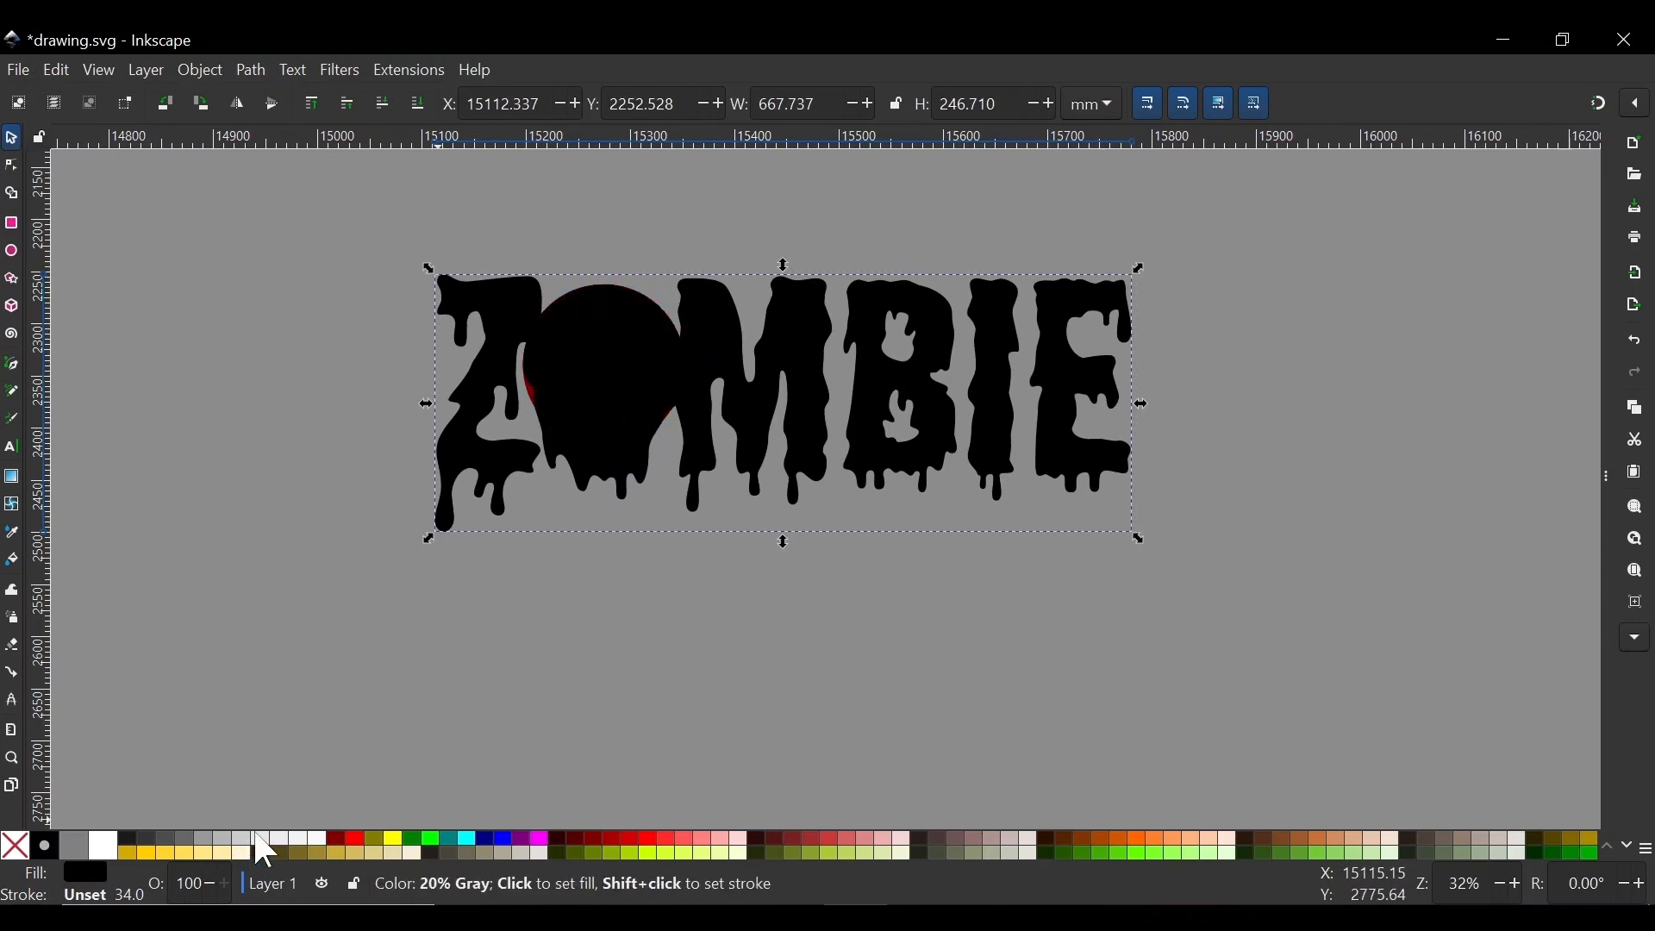
{"action": "left_click", "coordinate": [328, 840]}
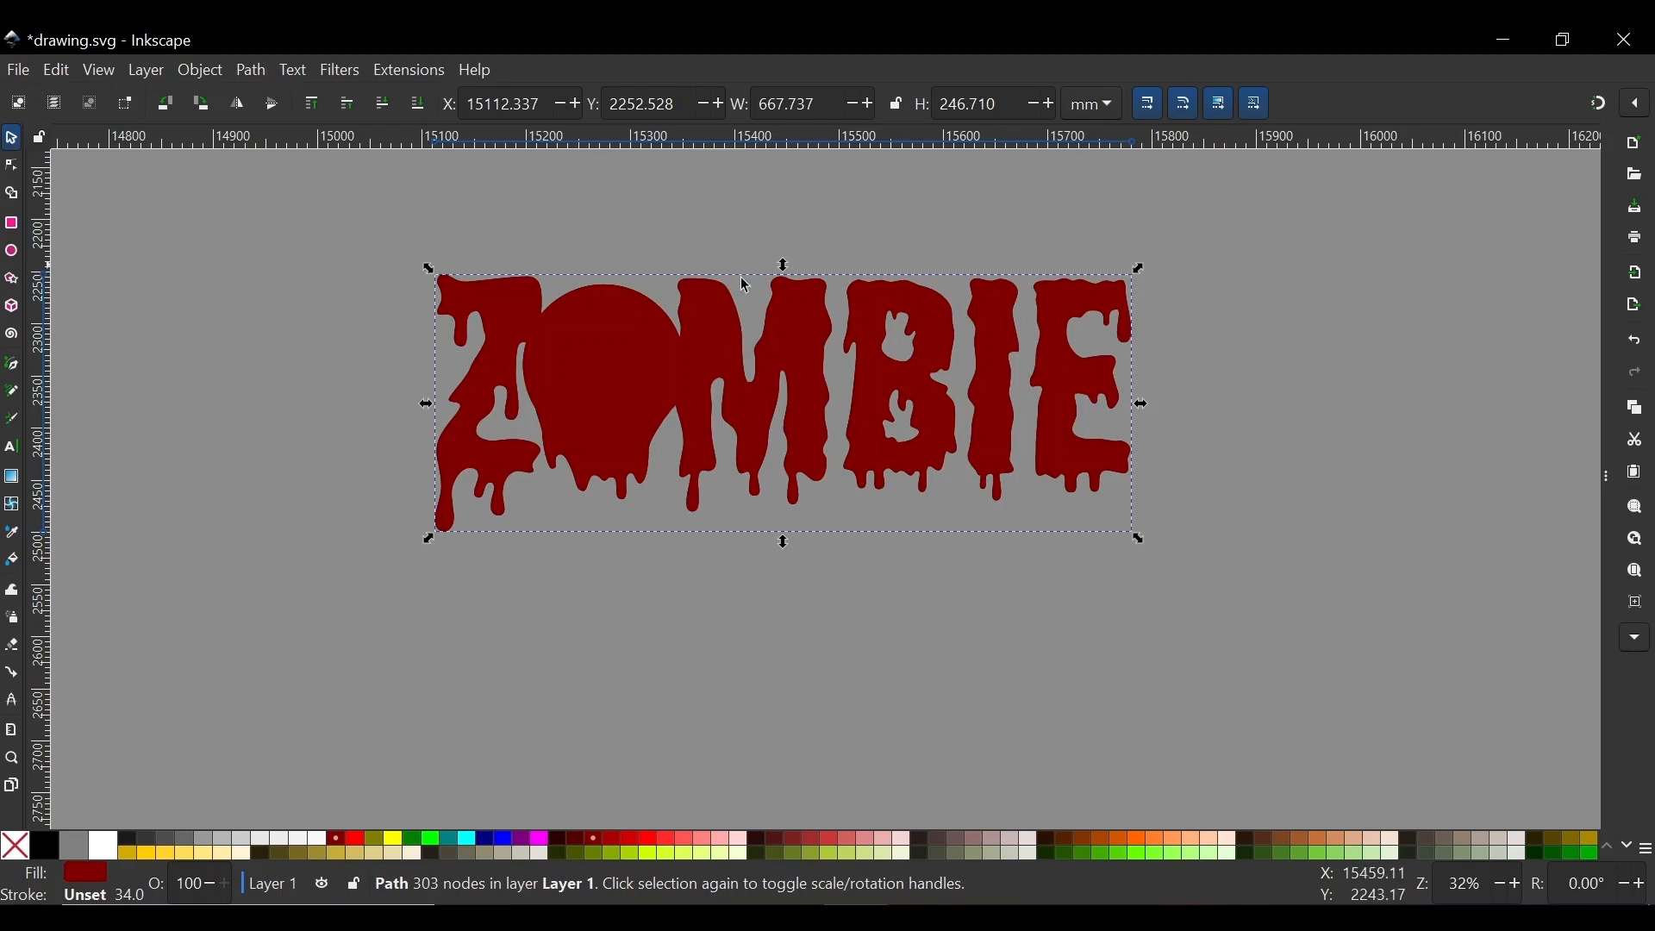
Outset the dark red copy by about 3.6 pt with Dynamic Offset and lower it to the bottom
{"action": "left_click", "coordinate": [247, 70]}
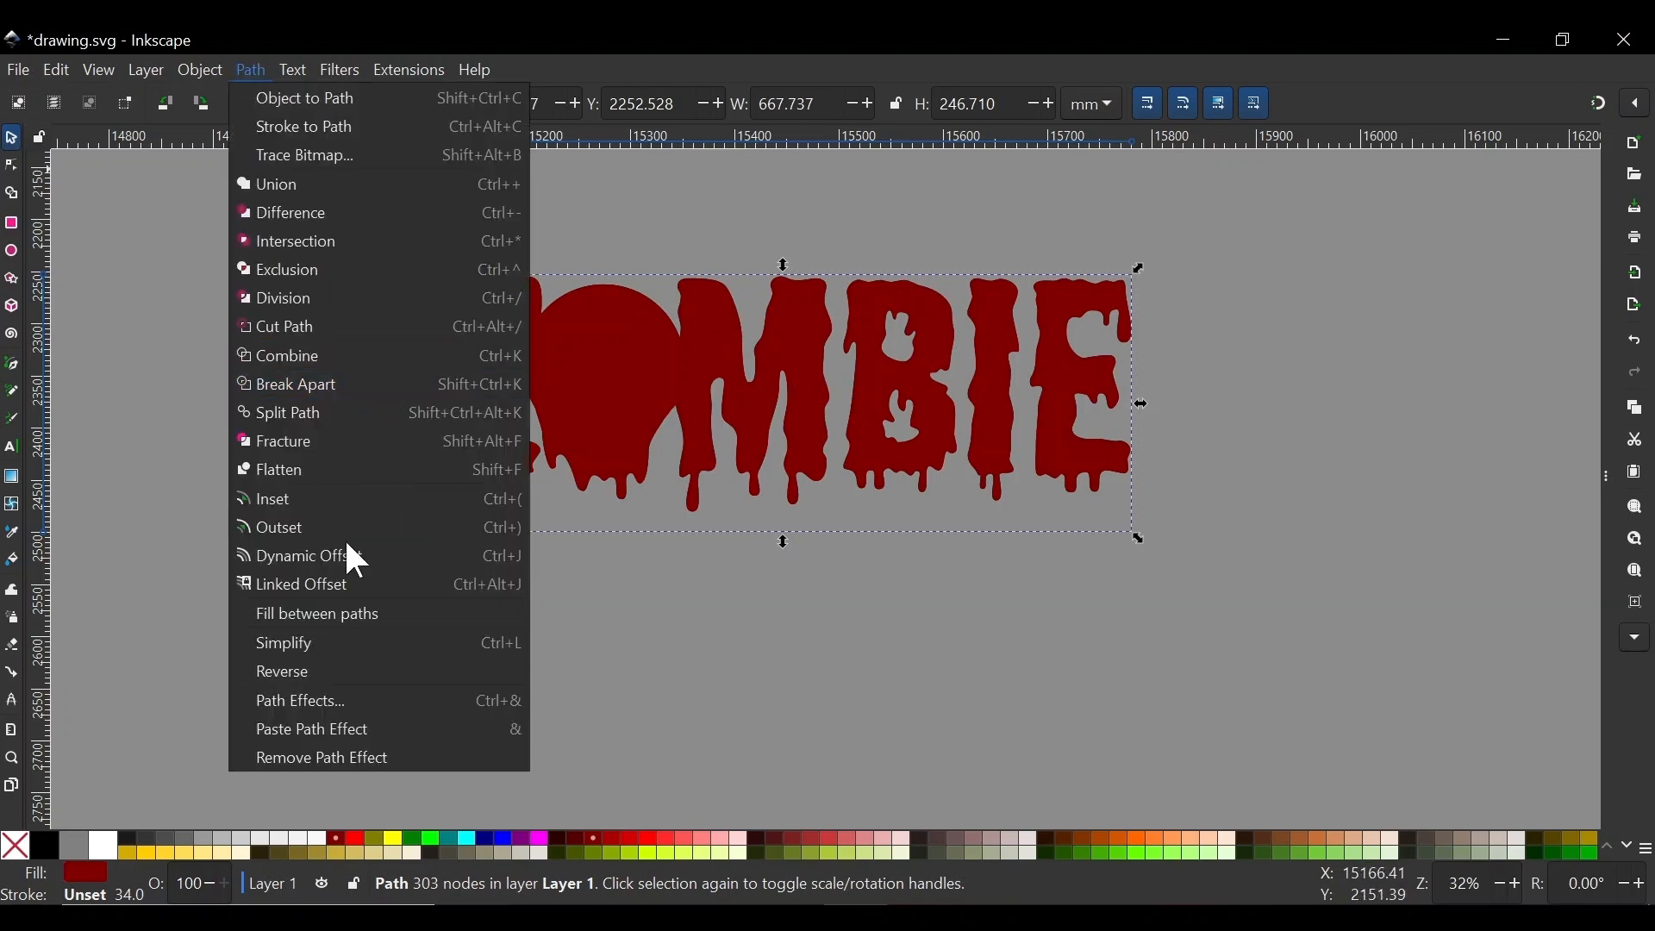
{"action": "left_click", "coordinate": [297, 552]}
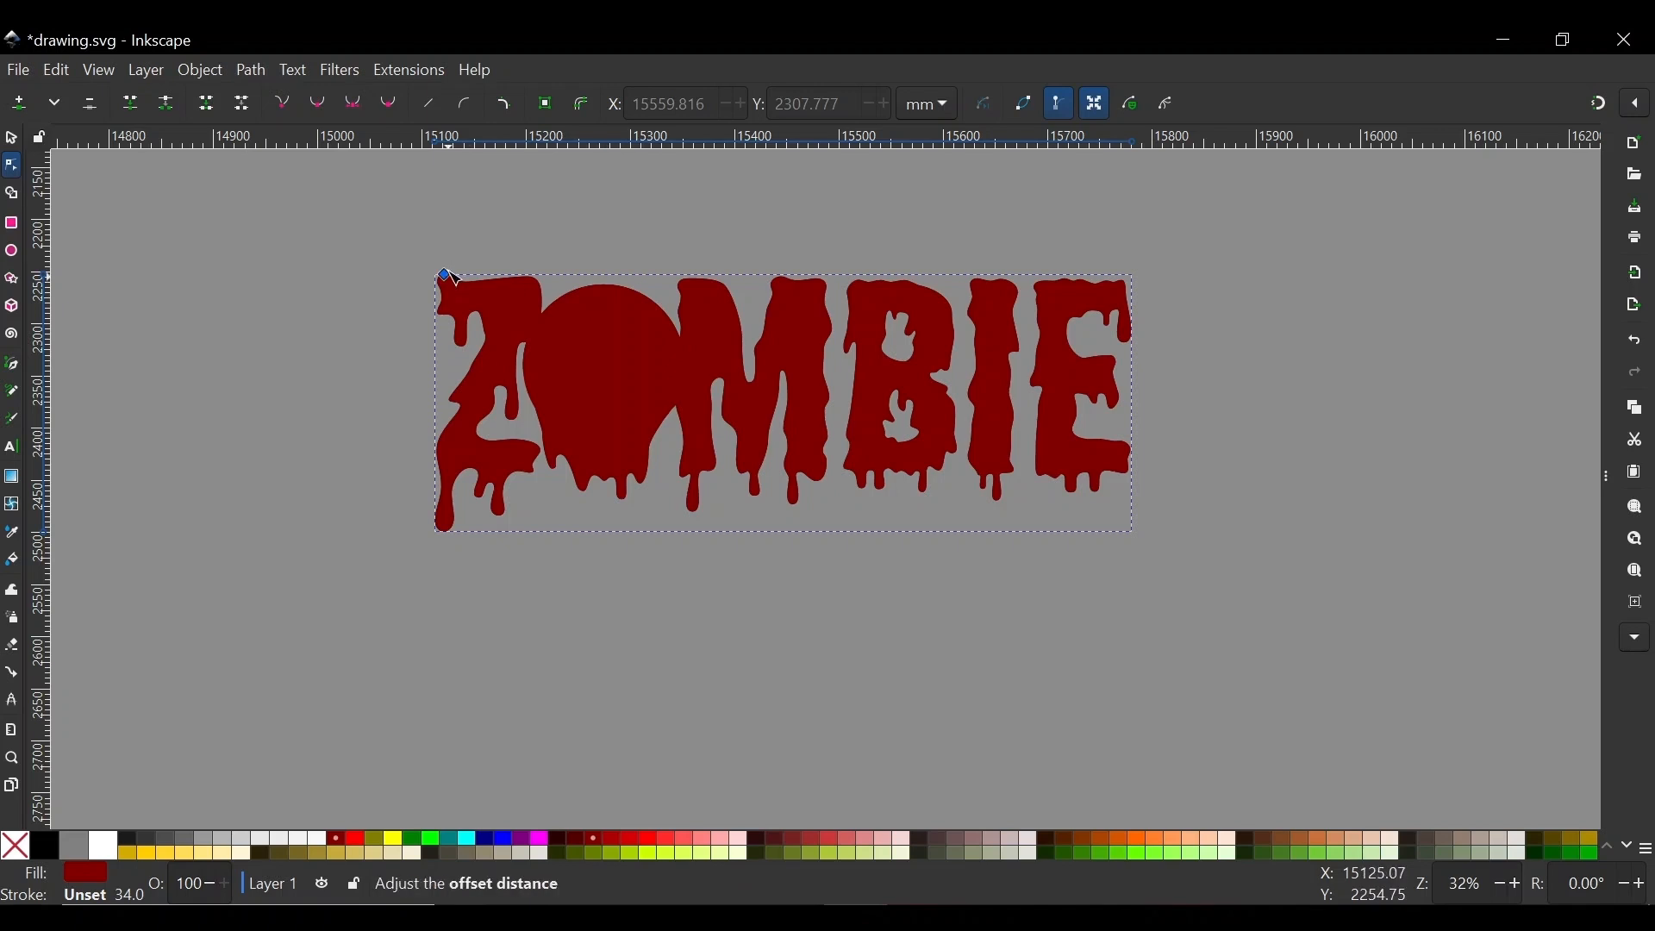
{"action": "left_click_drag", "start_coordinate": [446, 277], "coordinate": [456, 279]}
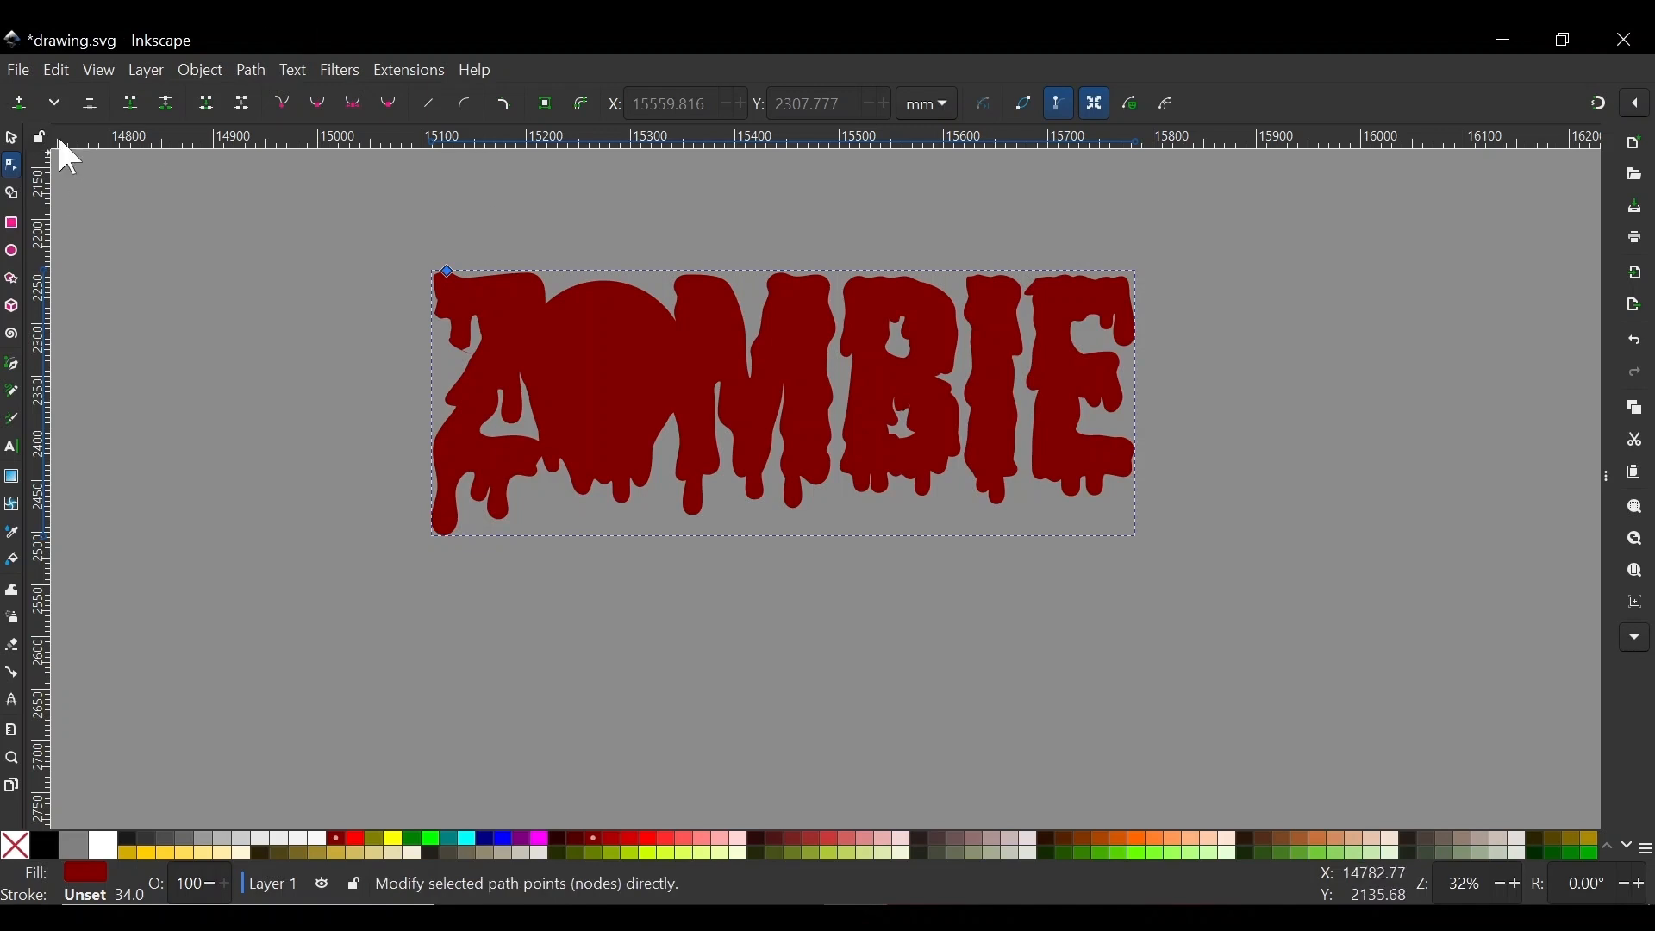
{"action": "left_click", "coordinate": [11, 139]}
{"action": "left_click", "coordinate": [418, 103]}
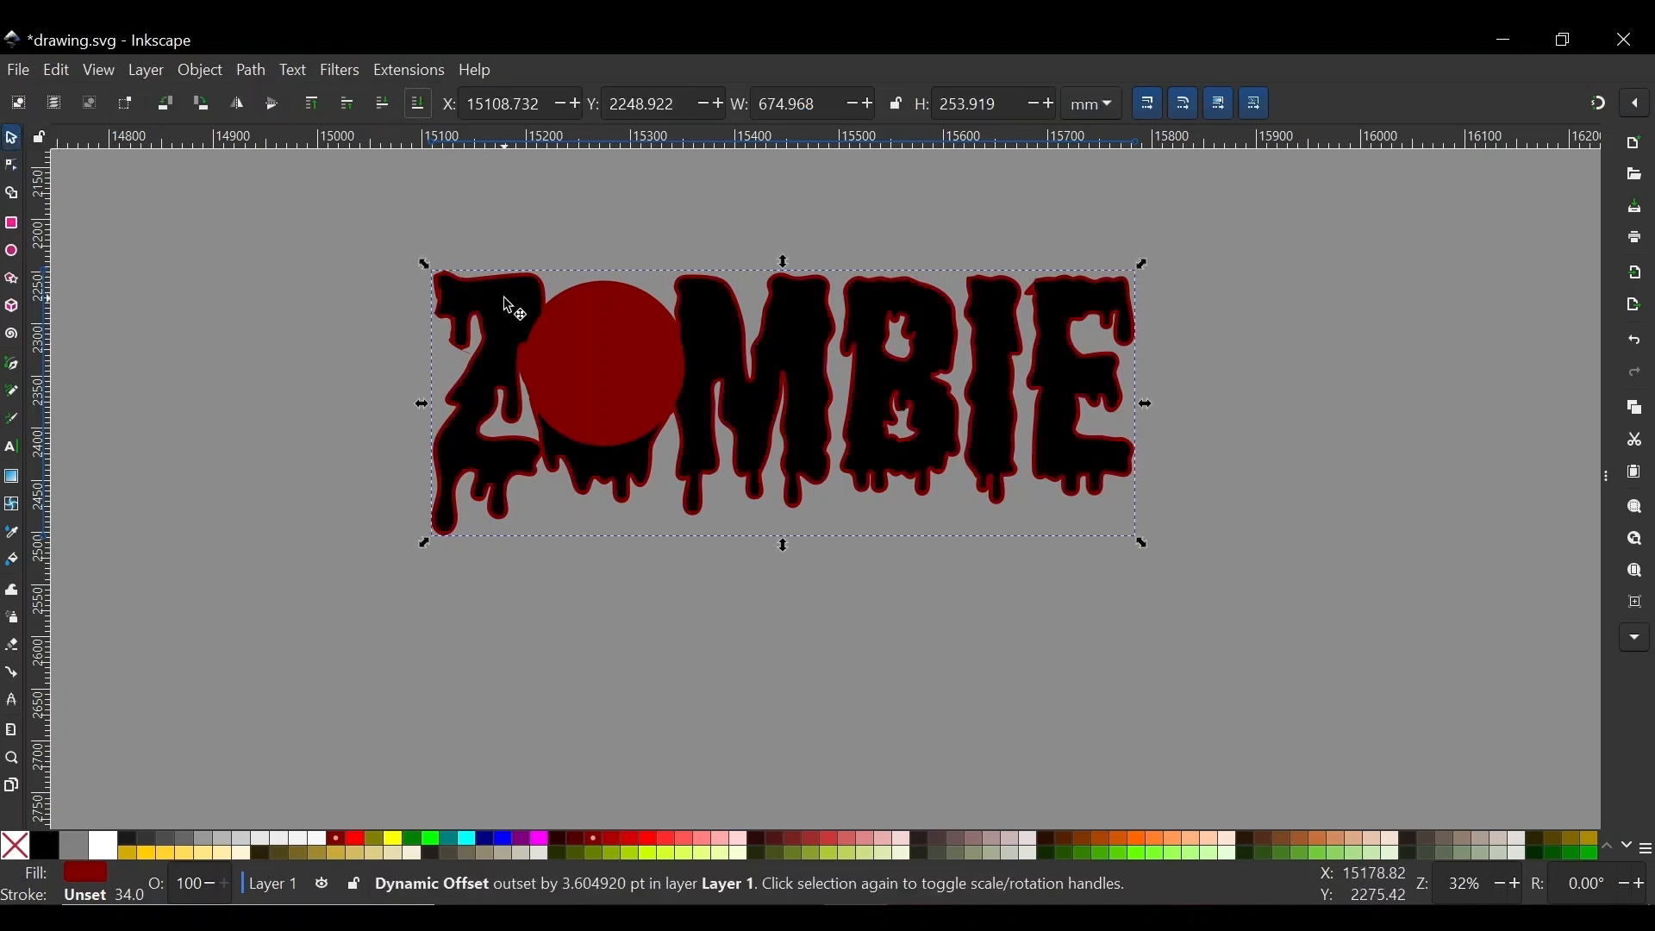
Widen the dark red dynamic offset to an outset of about 6.5 pt around the letters
{"action": "scroll", "coordinate": [480, 287], "scroll_direction": "up", "scroll_amount": 2}
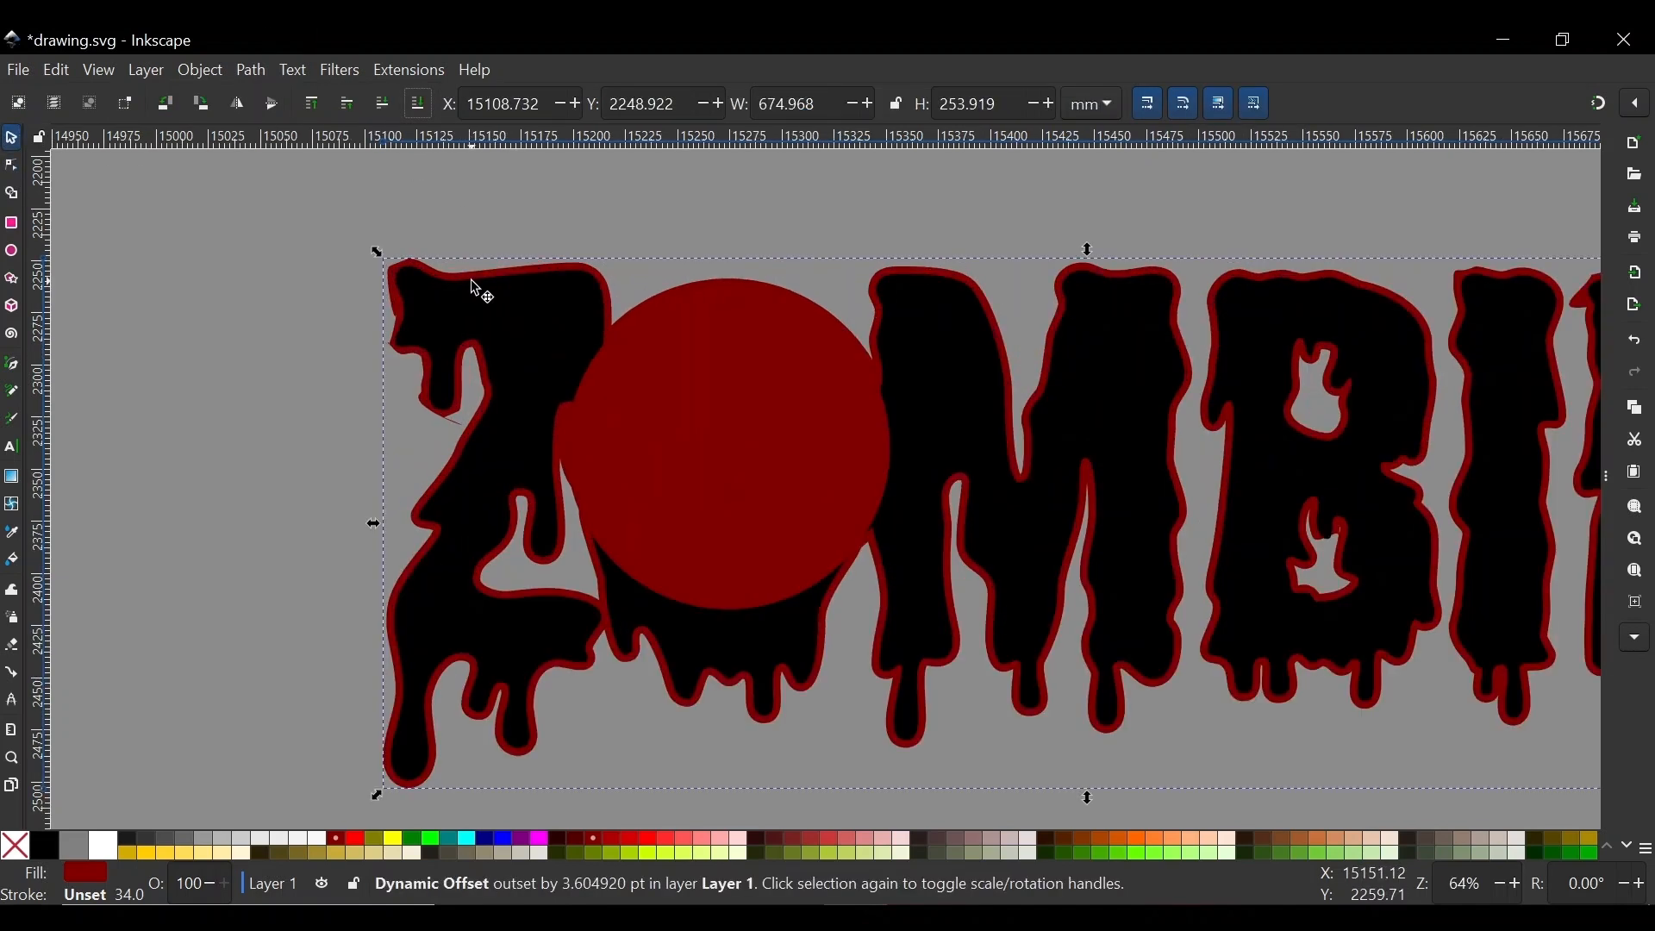
{"action": "key", "text": "n"}
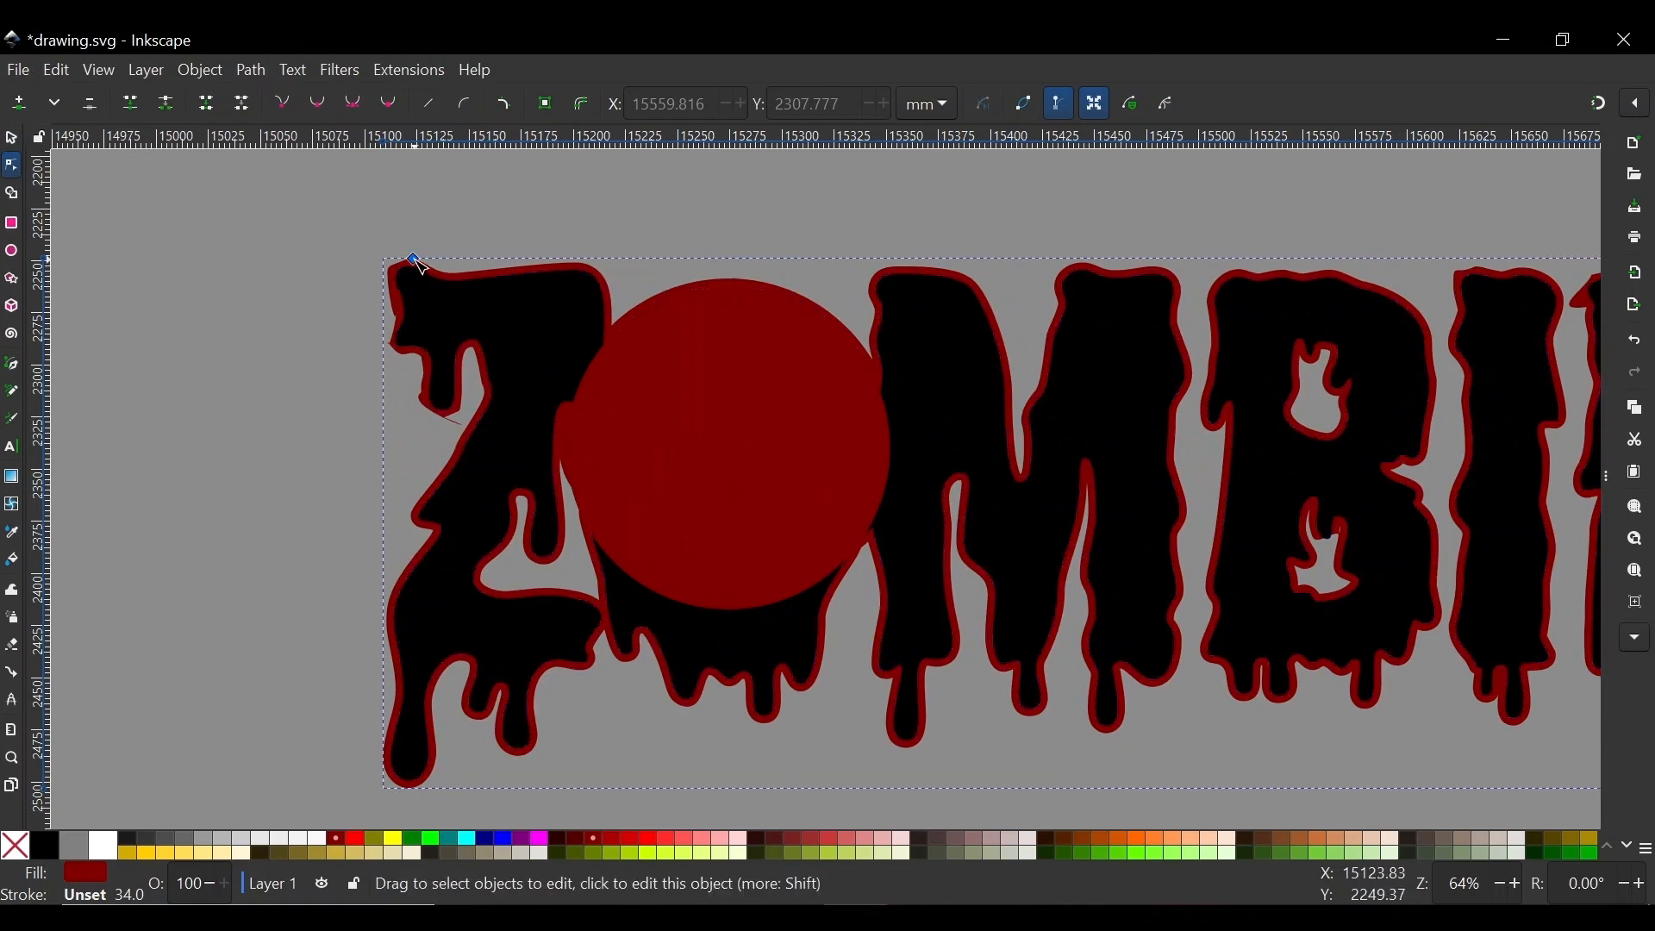
{"action": "left_click_drag", "start_coordinate": [415, 261], "coordinate": [417, 257]}
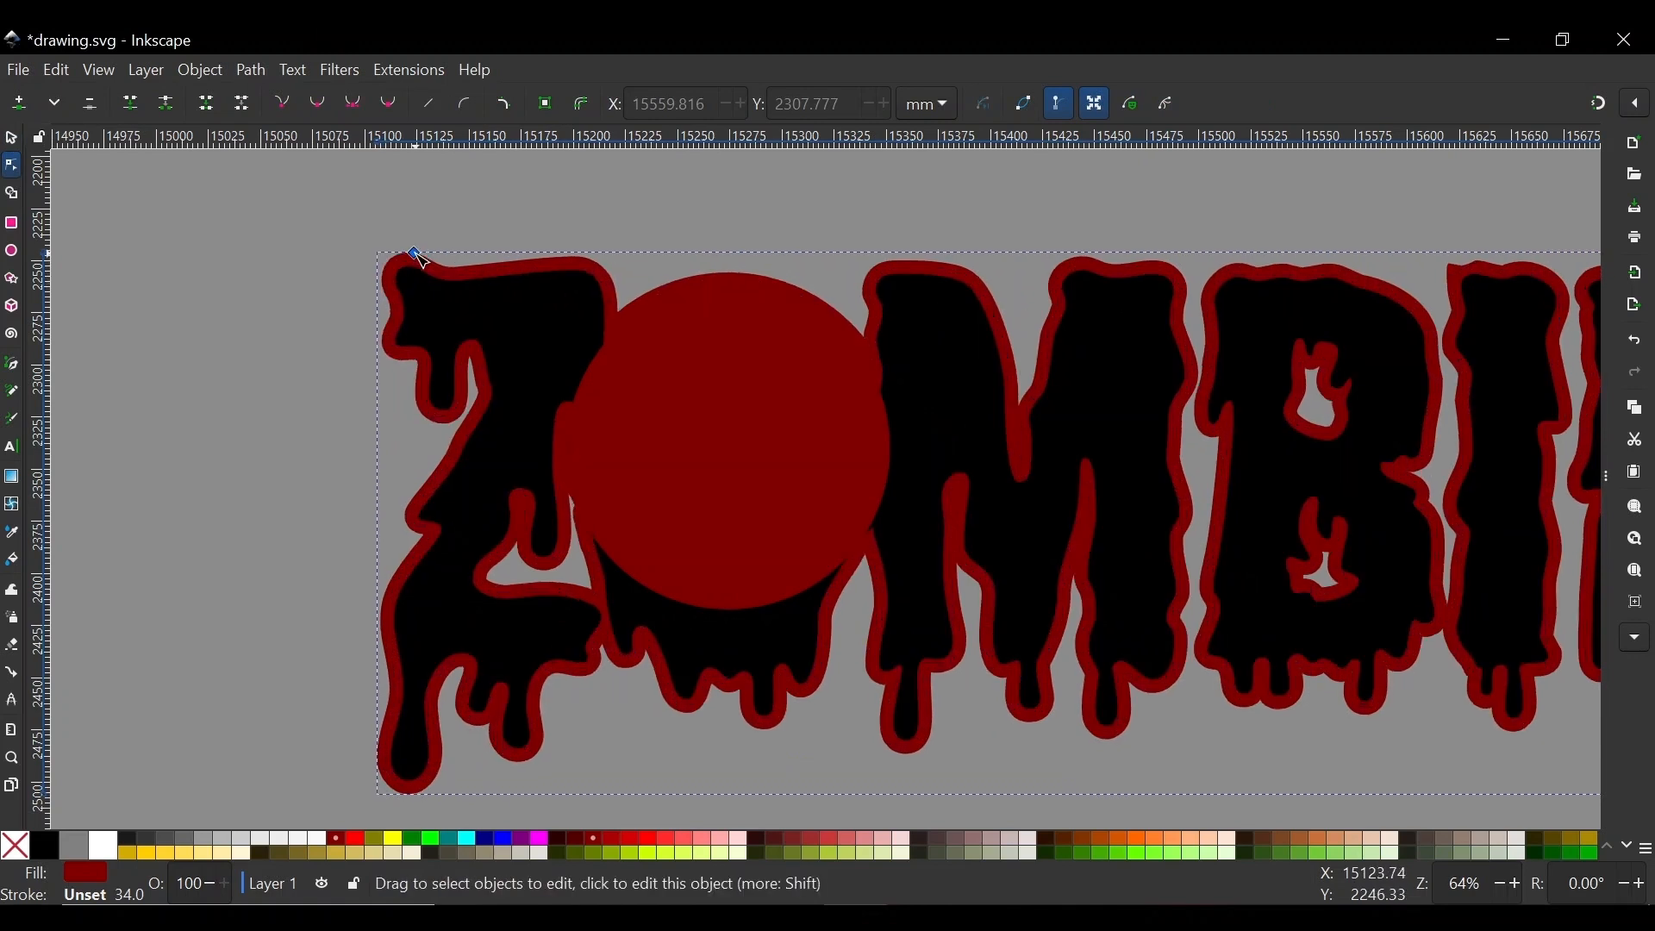
{"action": "scroll", "coordinate": [544, 386], "scroll_direction": "down", "scroll_amount": 1}
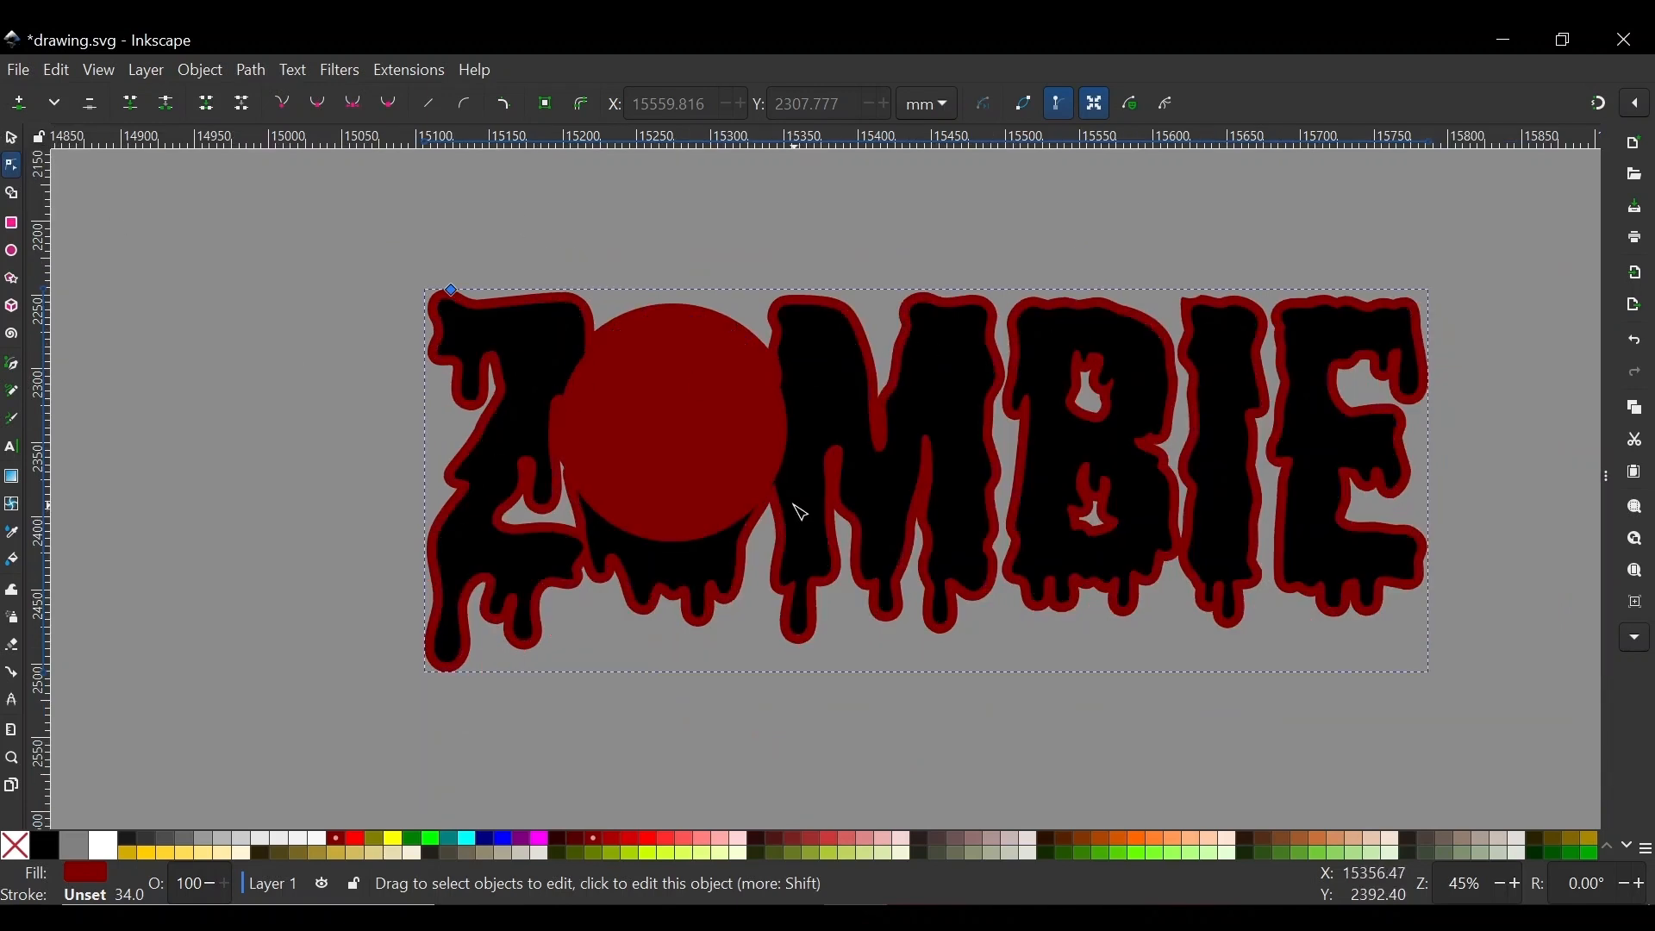
Duplicate the dark red outline, fill the copy olive and lower it to the bottom
{"action": "key", "text": "ctrl+d"}
{"action": "left_click", "coordinate": [372, 838]}
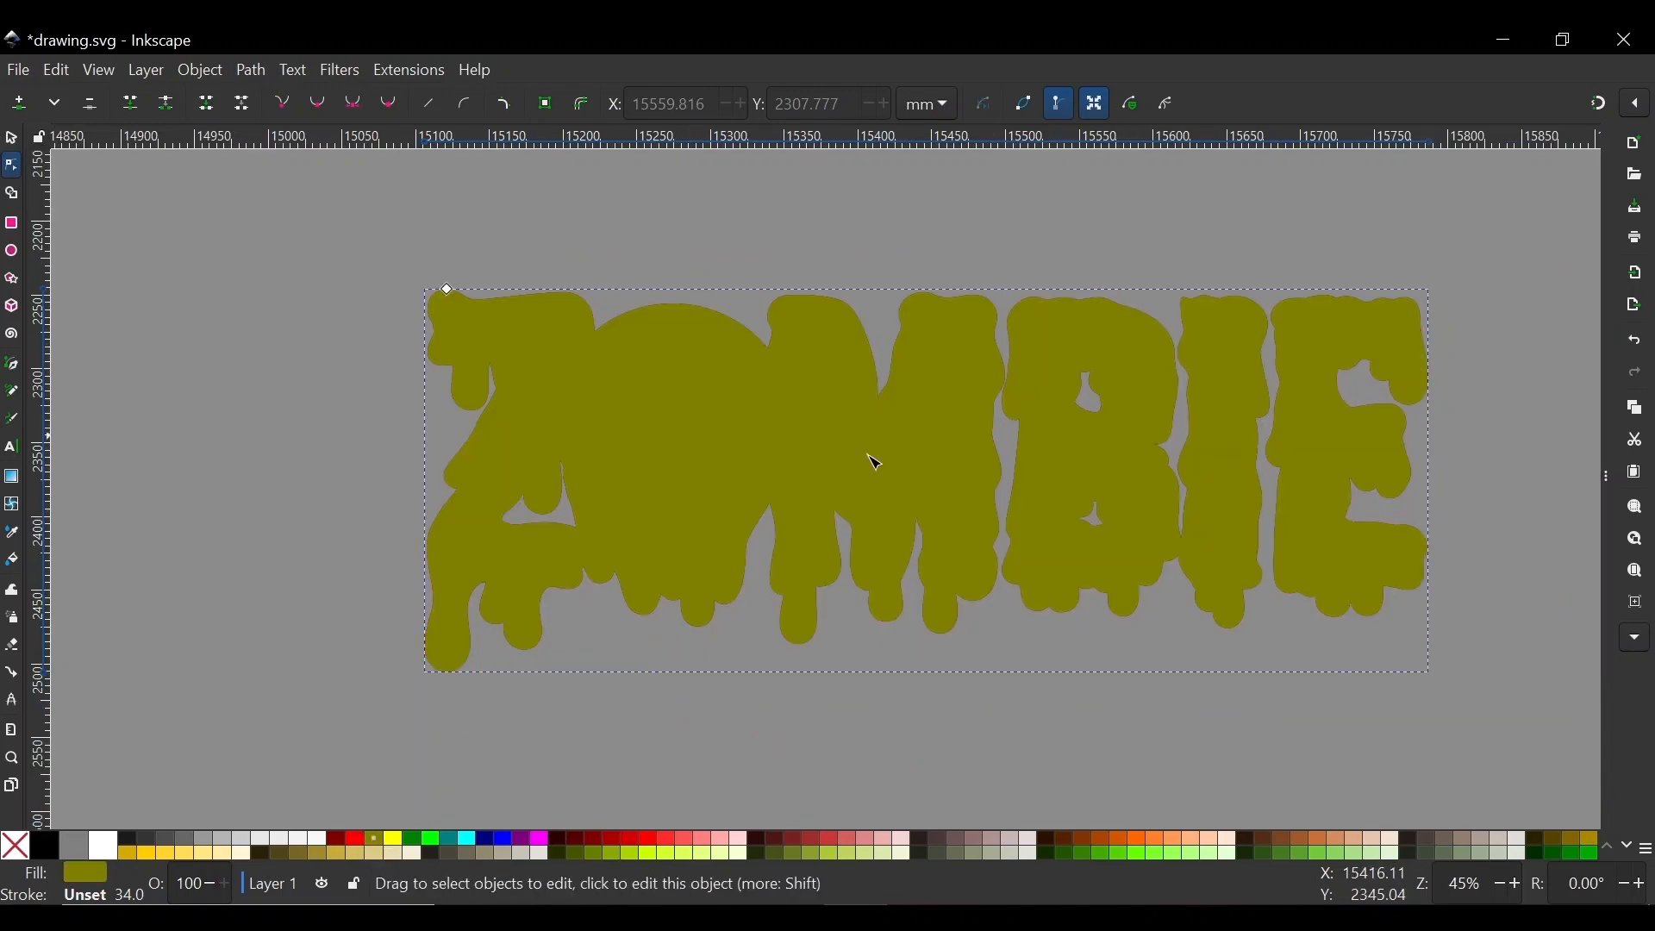
{"action": "left_click", "coordinate": [11, 138]}
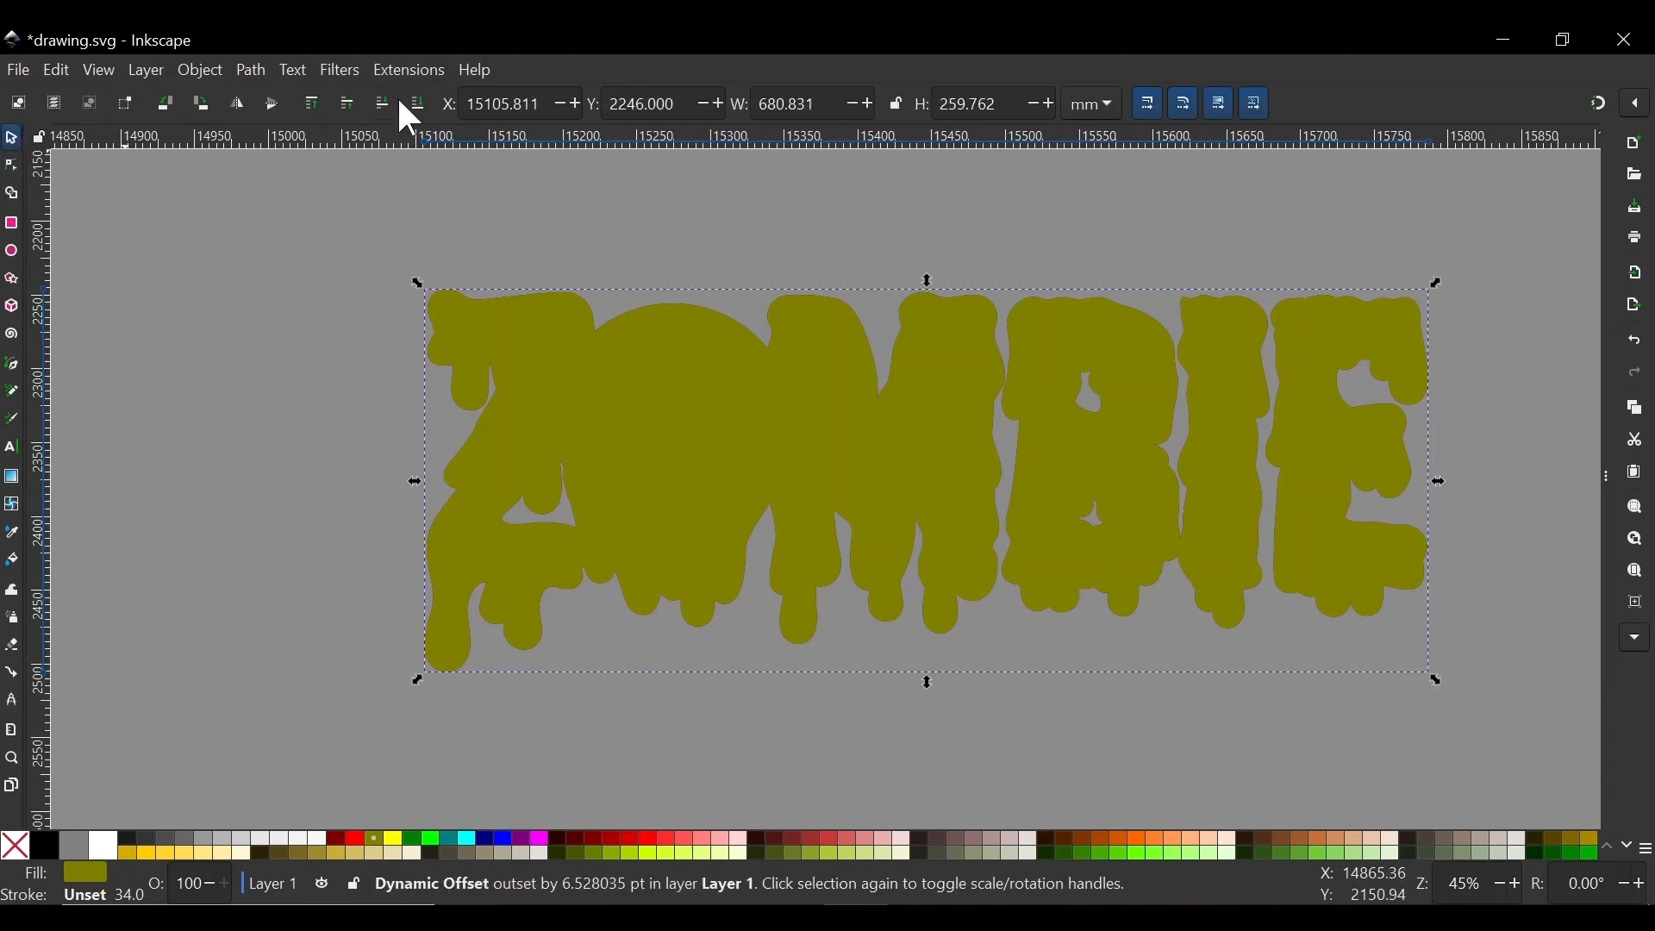
{"action": "left_click", "coordinate": [418, 103]}
Expand the olive dynamic offset beyond the dark red outline, to about 695 × 274 mm overall
{"action": "key", "text": "n"}
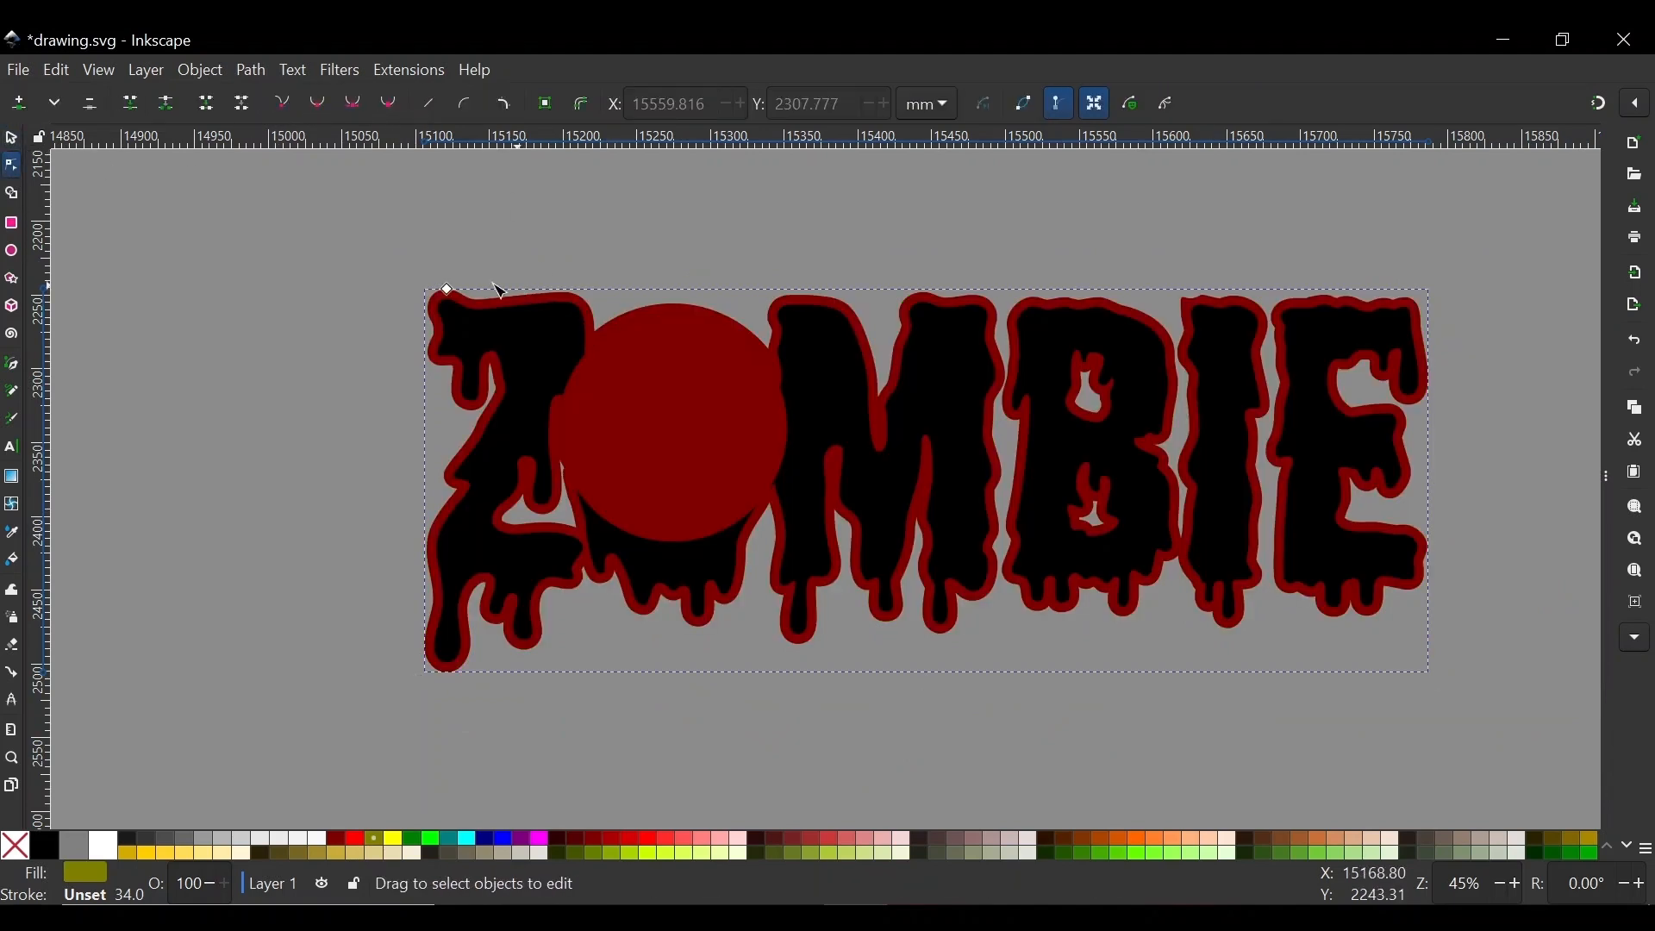
{"action": "left_click_drag", "start_coordinate": [450, 292], "coordinate": [456, 282]}
{"action": "left_click", "coordinate": [12, 139]}
{"action": "scroll", "coordinate": [487, 234], "scroll_direction": "down", "scroll_amount": 2}
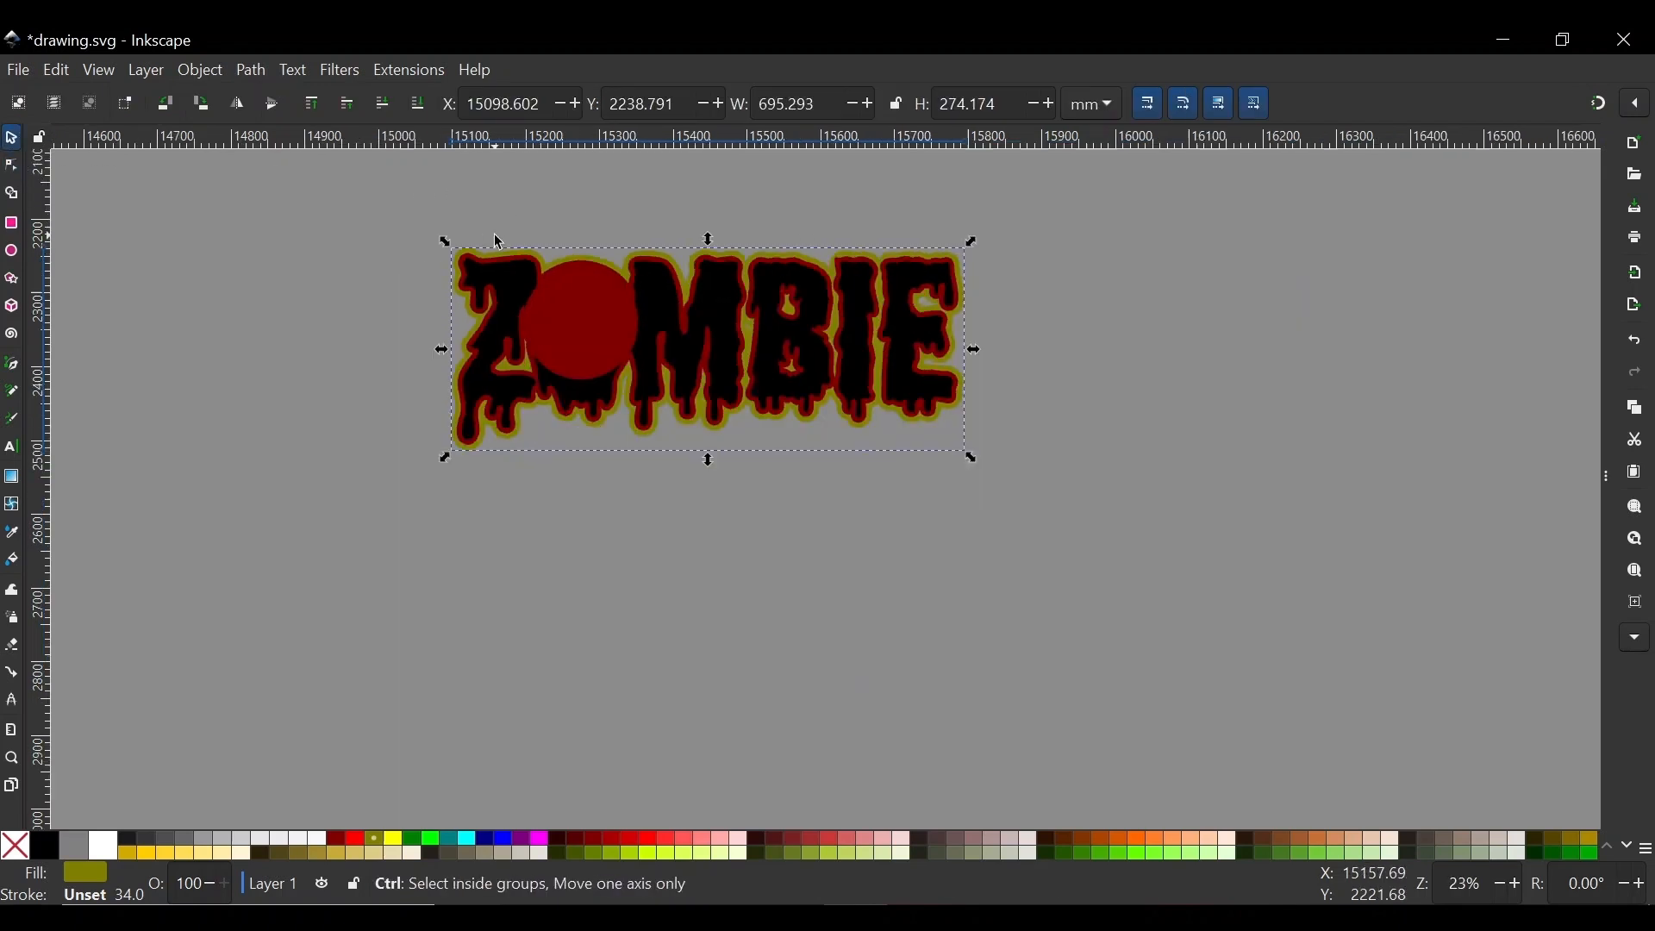
Convert the dark red and olive offset outlines to paths and fill both with purple (#800080)
{"action": "scroll", "coordinate": [614, 277], "scroll_direction": "up", "scroll_amount": 1}
{"action": "scroll", "coordinate": [672, 507], "scroll_direction": "up", "scroll_amount": 4}
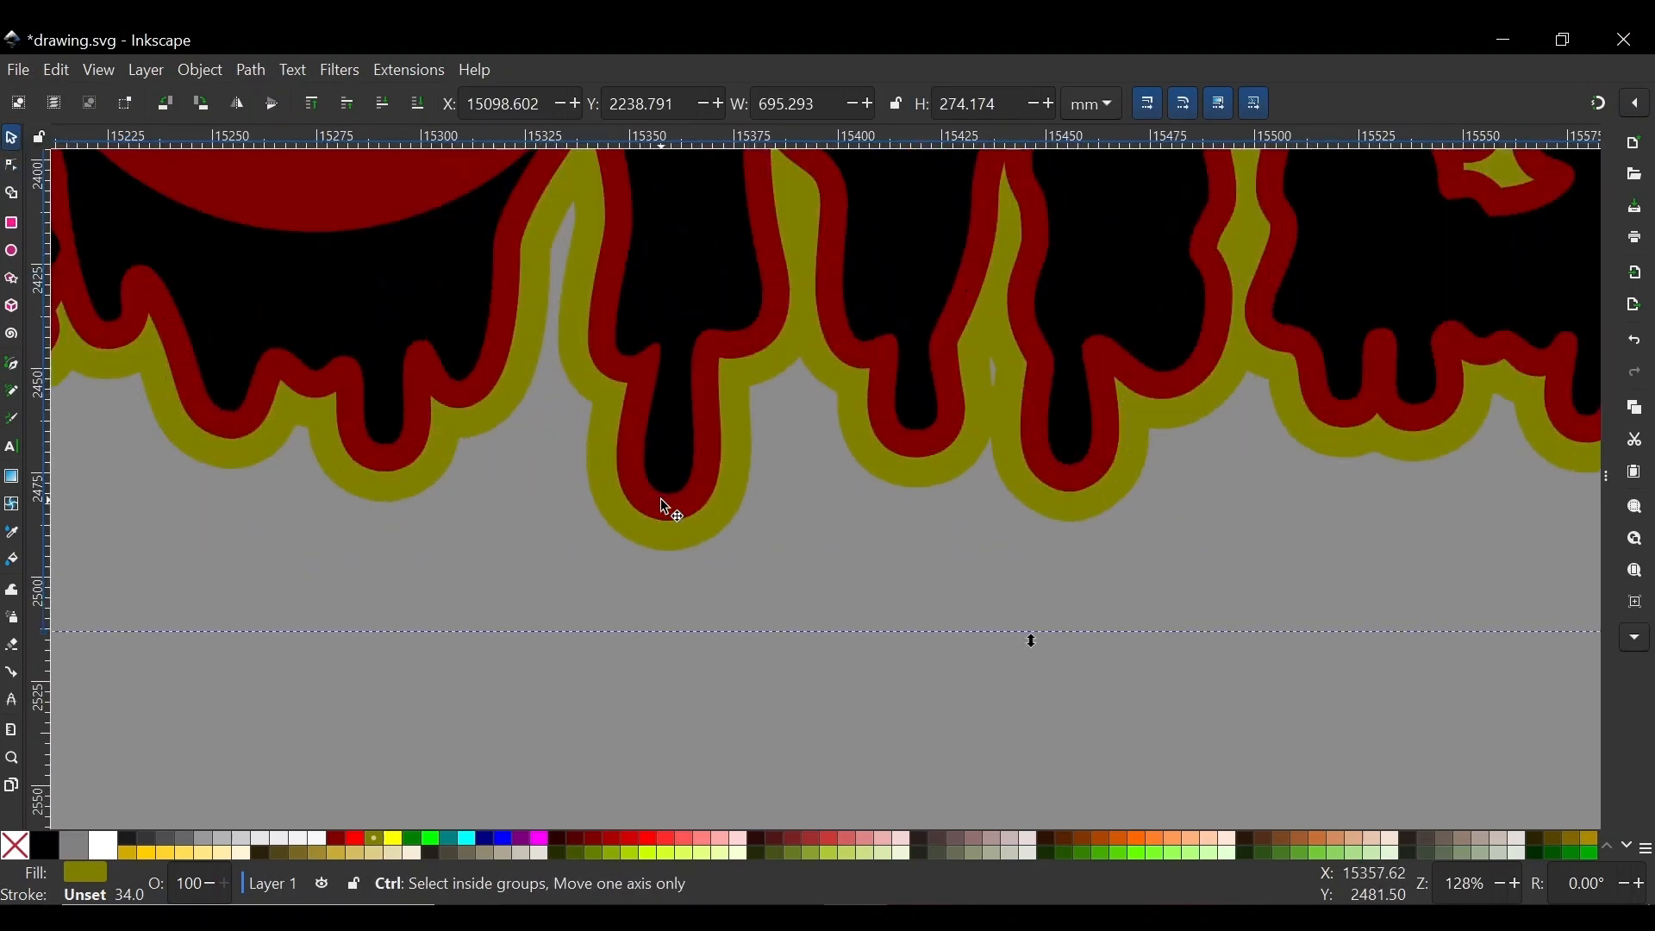
{"action": "left_click", "coordinate": [735, 488]}
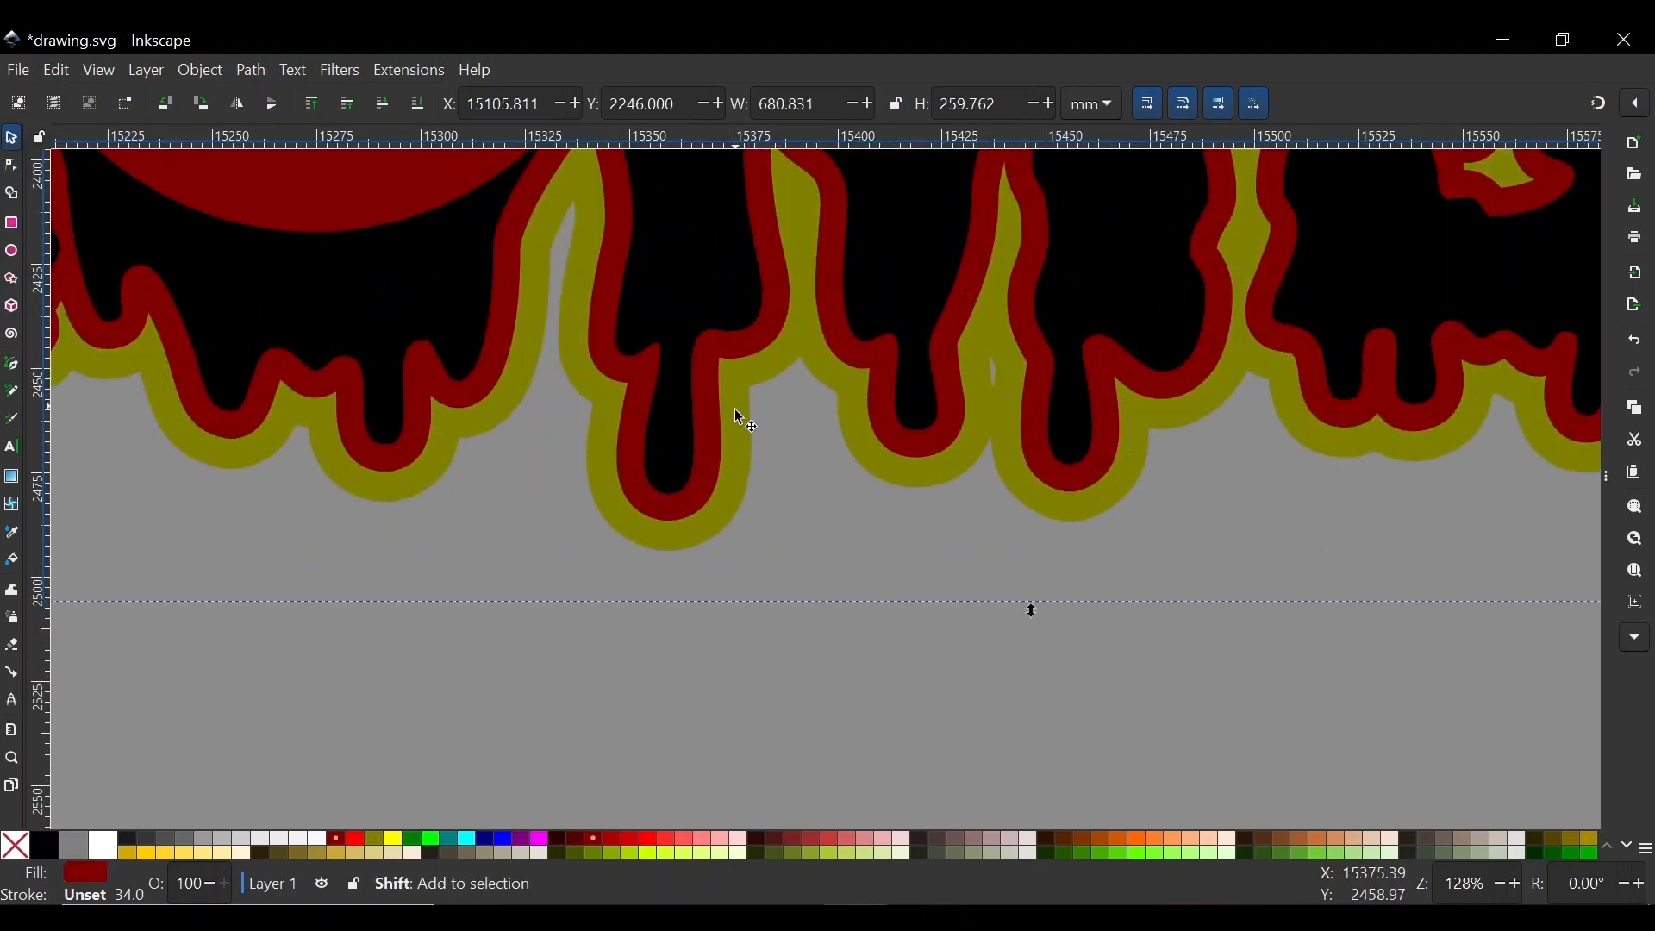
{"action": "left_click", "coordinate": [740, 437], "text": "shift"}
{"action": "scroll", "coordinate": [733, 517], "scroll_direction": "down", "scroll_amount": 4}
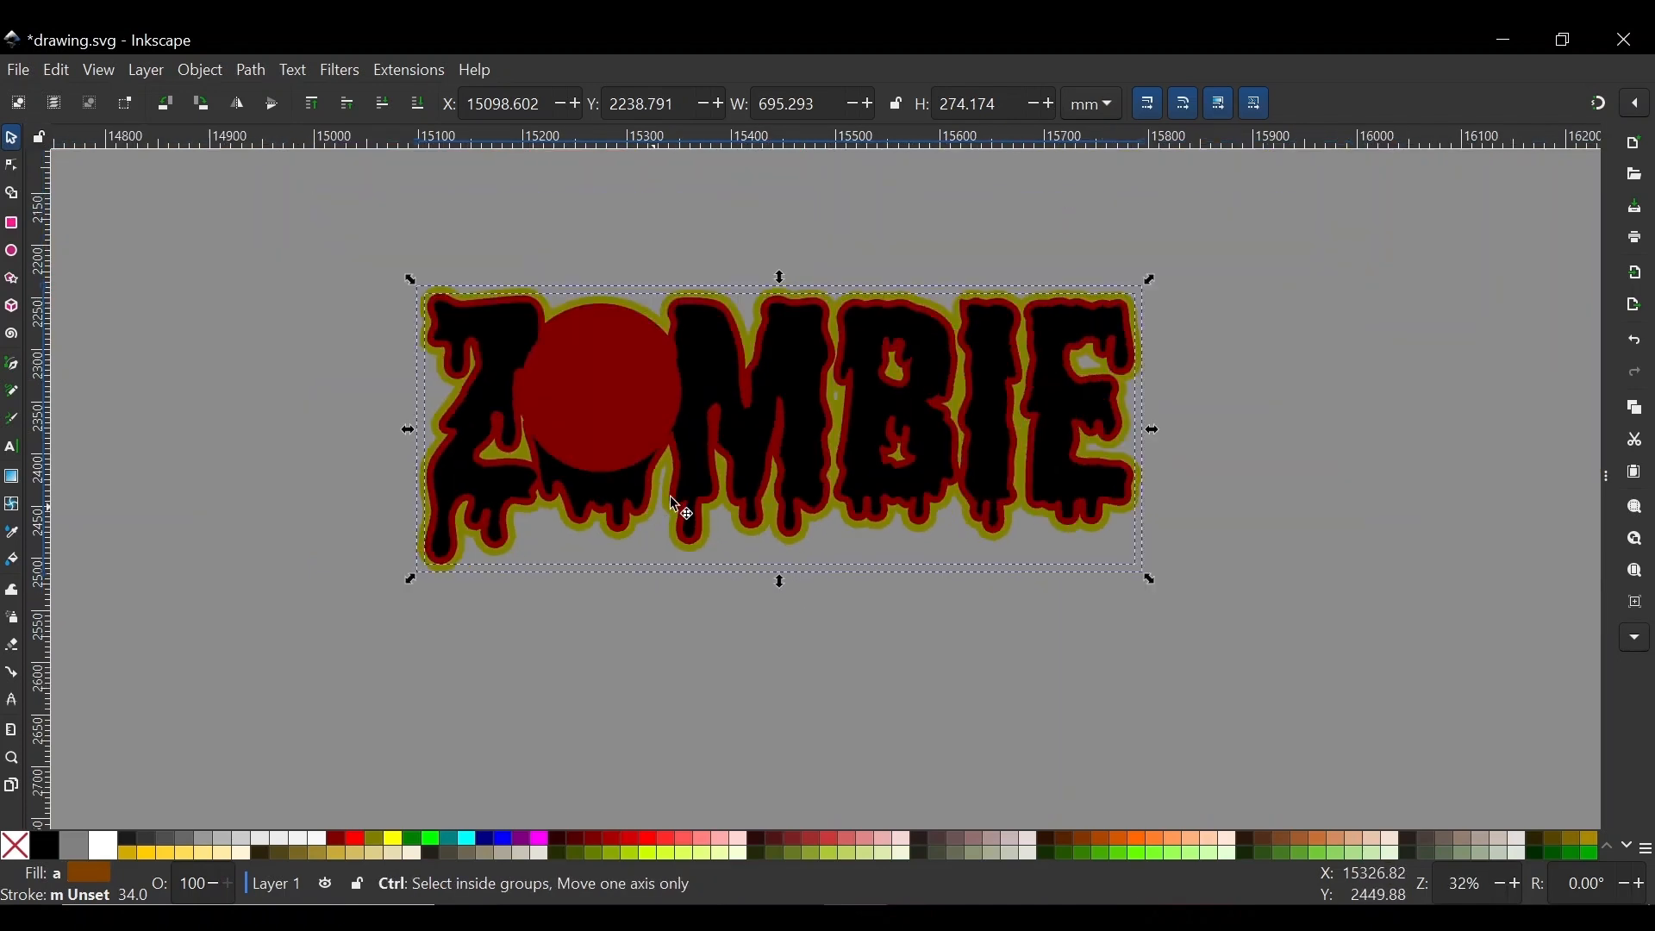
{"action": "left_click", "coordinate": [253, 69]}
{"action": "left_click", "coordinate": [290, 95]}
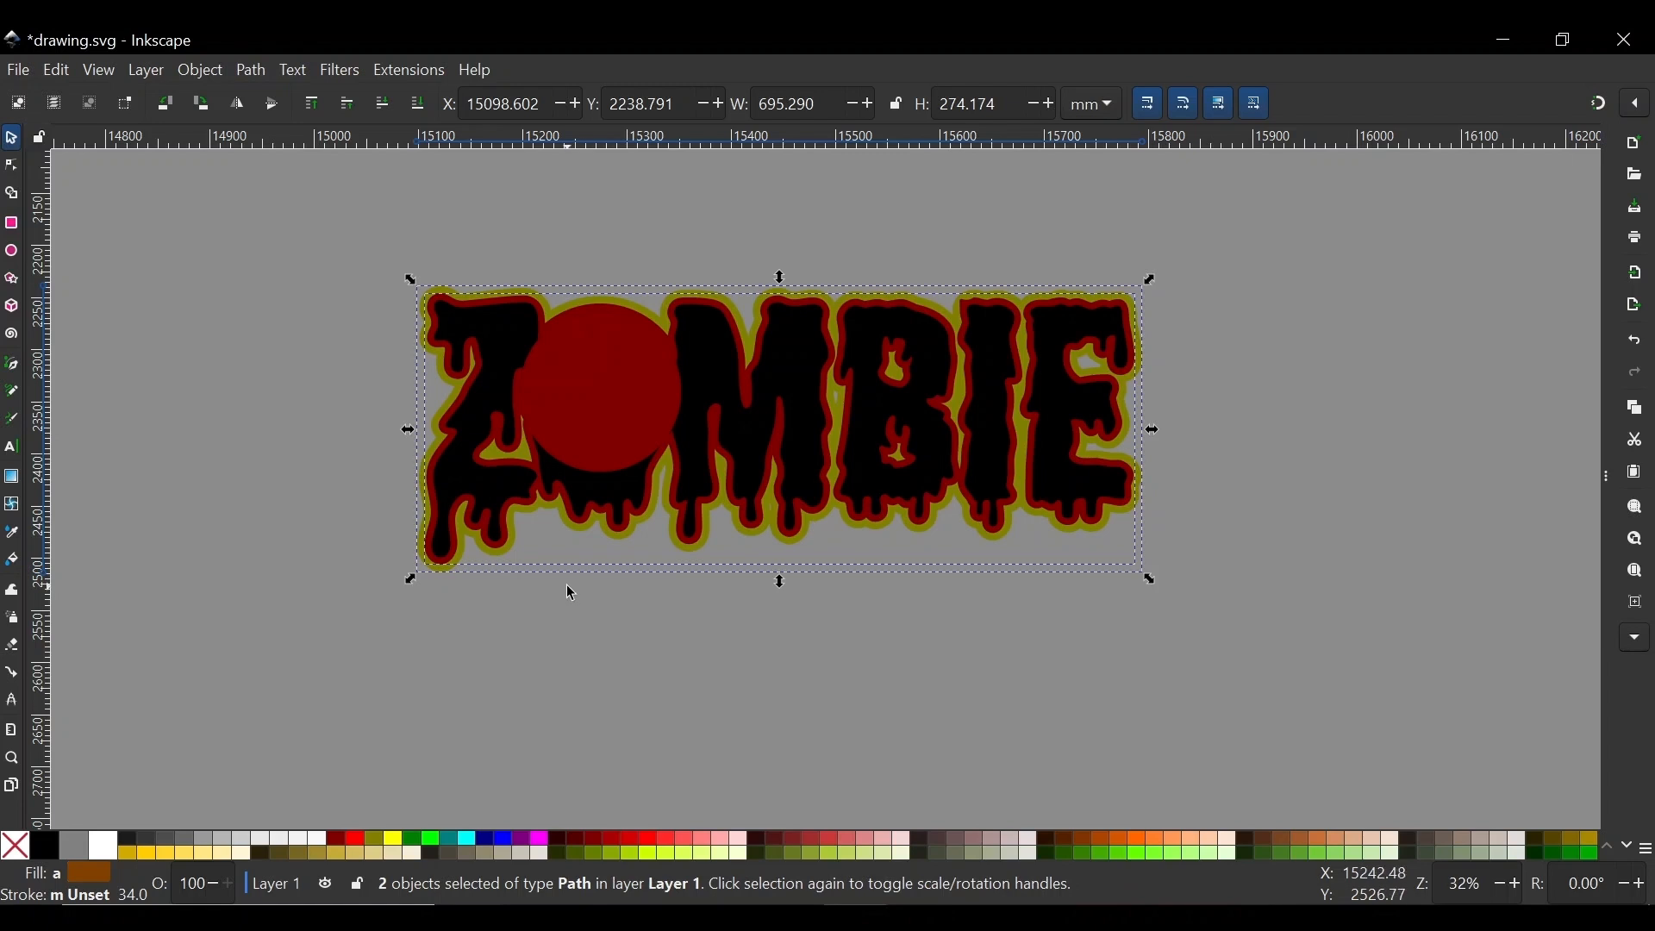
{"action": "left_click", "coordinate": [520, 839]}
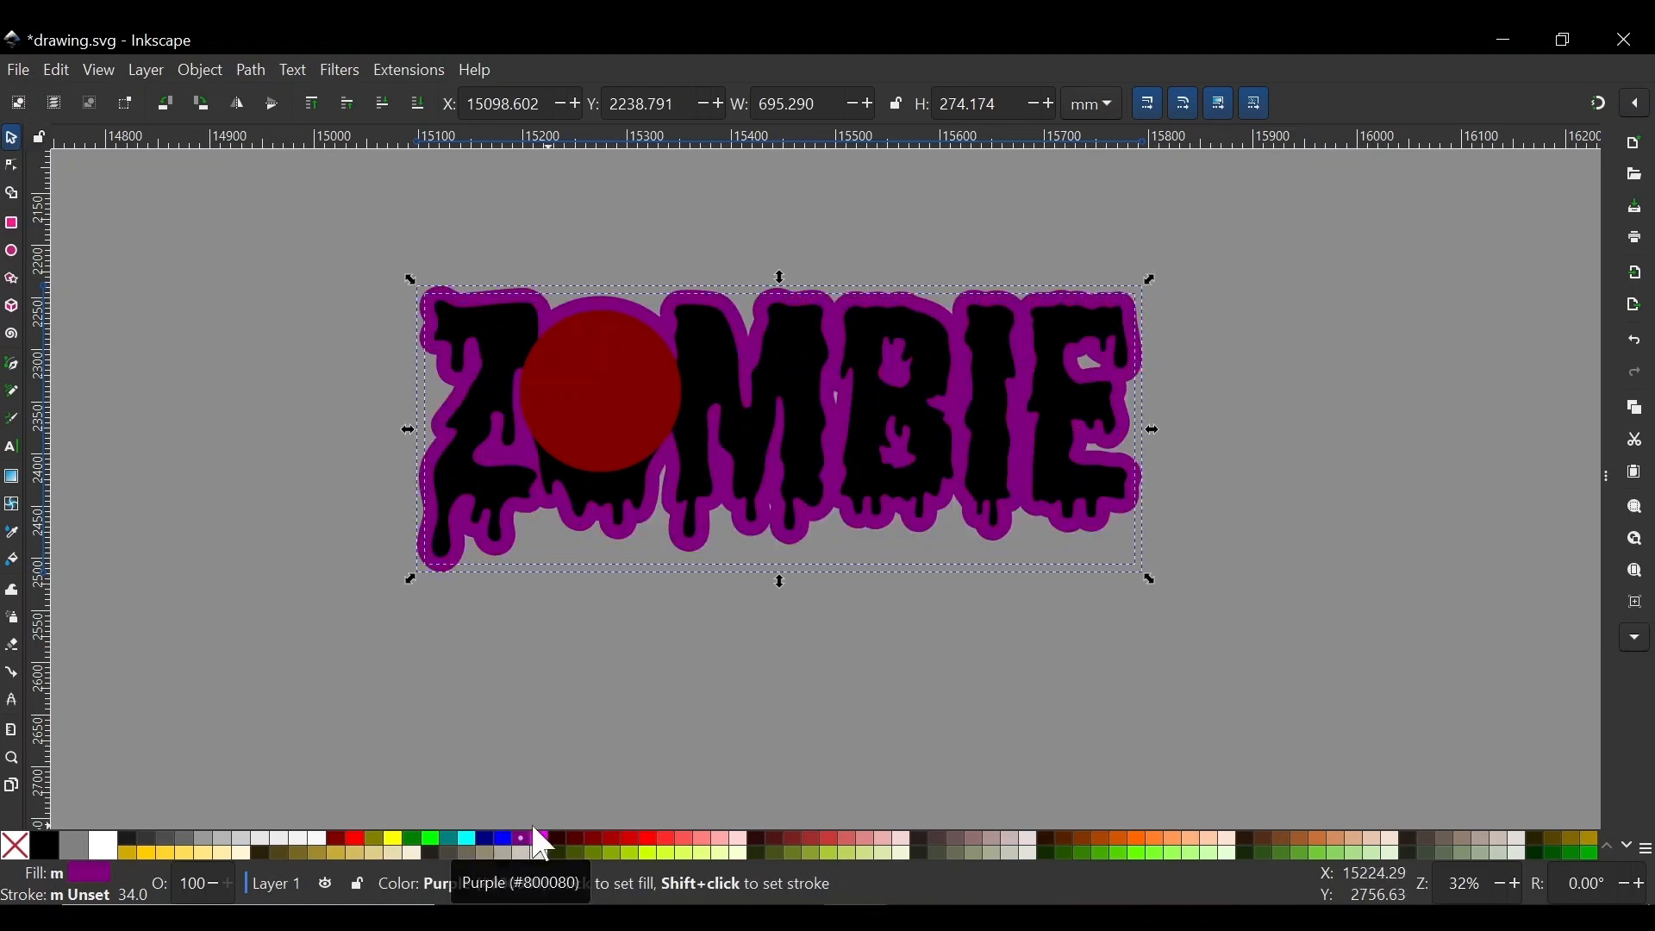
{"action": "left_click", "coordinate": [904, 624]}
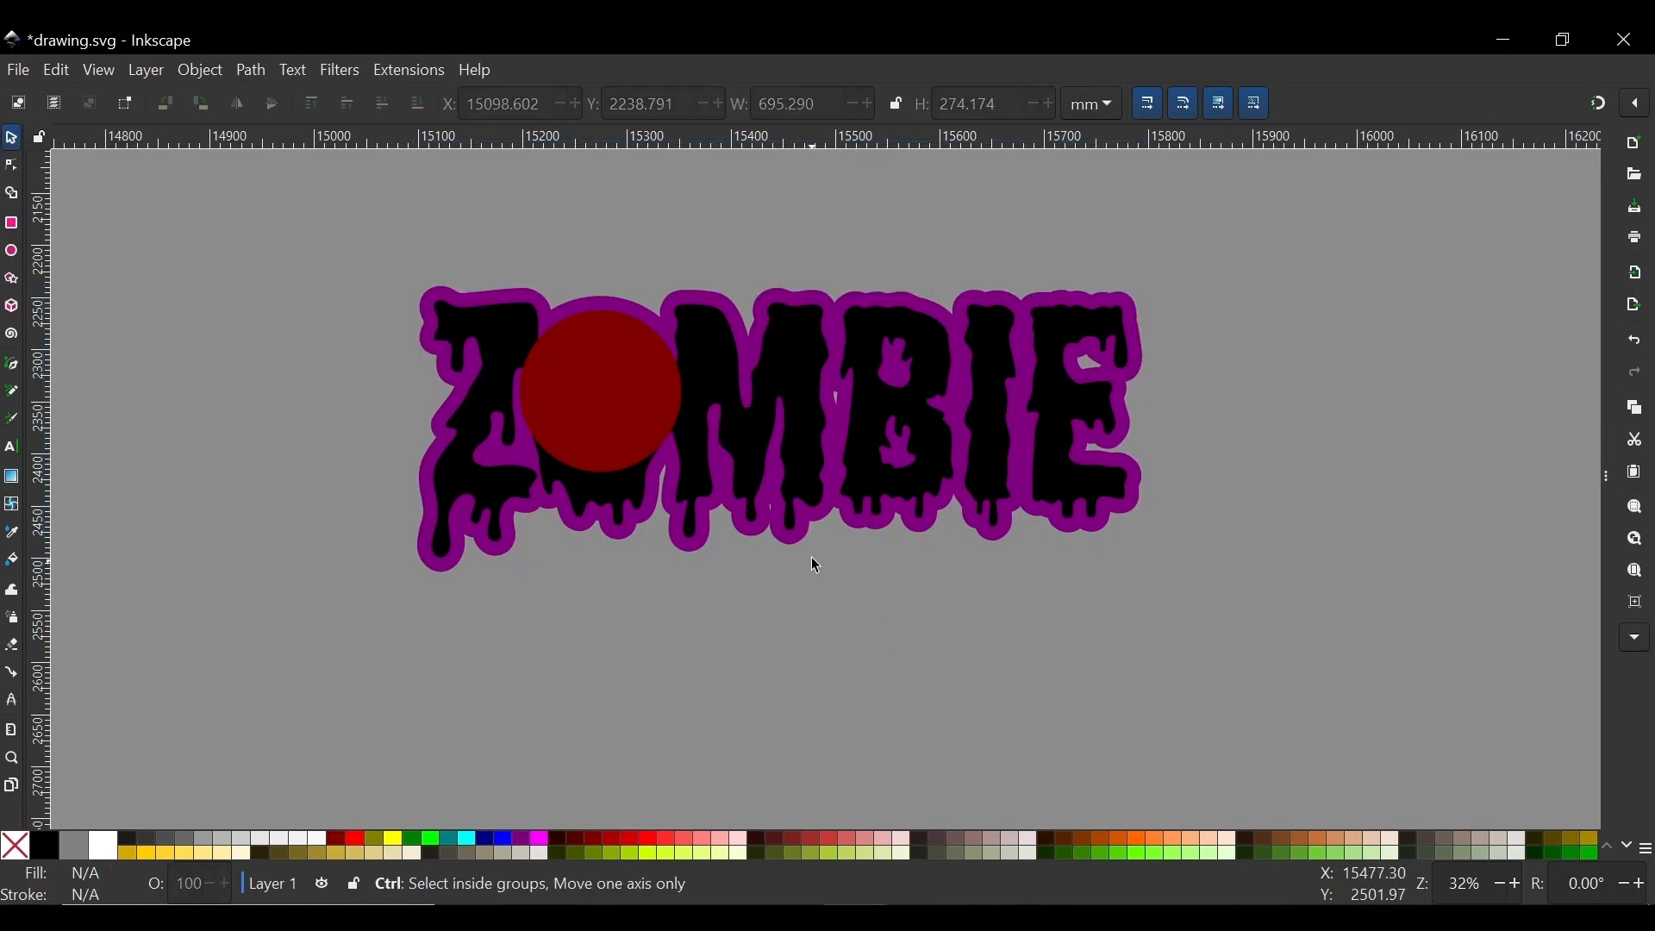
Nudge the outer purple outline down about 5 mm behind the lettering
{"action": "scroll", "coordinate": [806, 543], "scroll_direction": "up", "scroll_amount": 5, "text": "ctrl"}
{"action": "scroll", "coordinate": [819, 474], "scroll_direction": "down", "scroll_amount": 4, "text": "ctrl"}
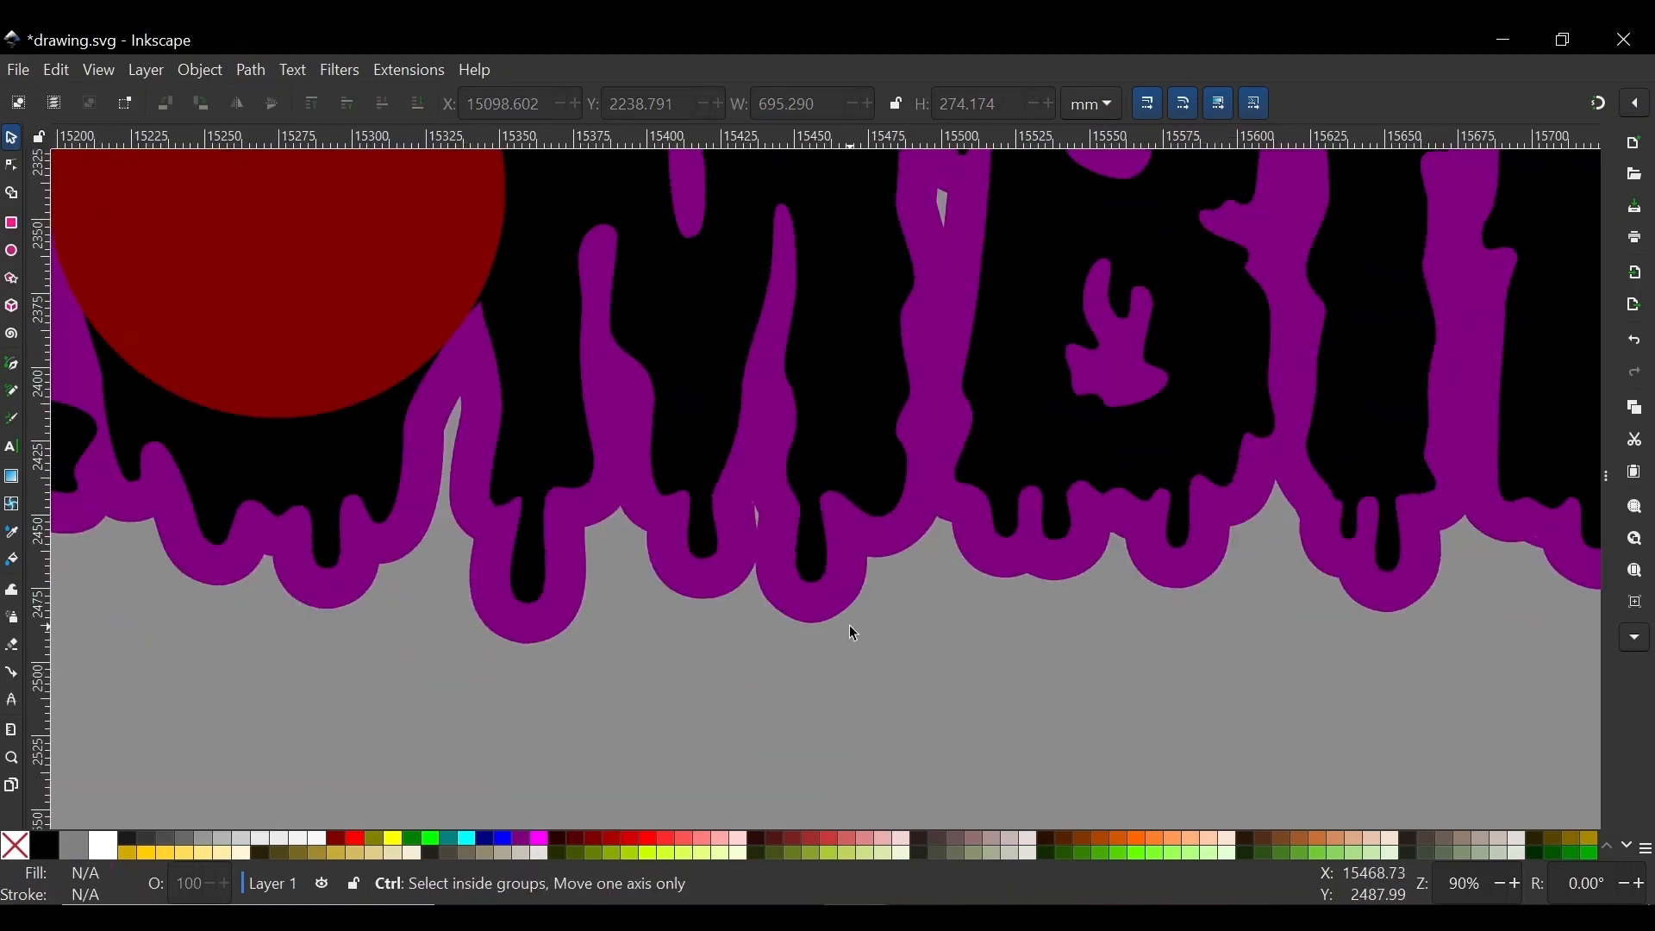
{"action": "scroll", "coordinate": [851, 624], "scroll_direction": "up", "scroll_amount": 4, "text": "ctrl"}
{"action": "left_click", "coordinate": [796, 620]}
{"action": "scroll", "coordinate": [786, 594], "scroll_direction": "down", "scroll_amount": 3, "text": "ctrl"}
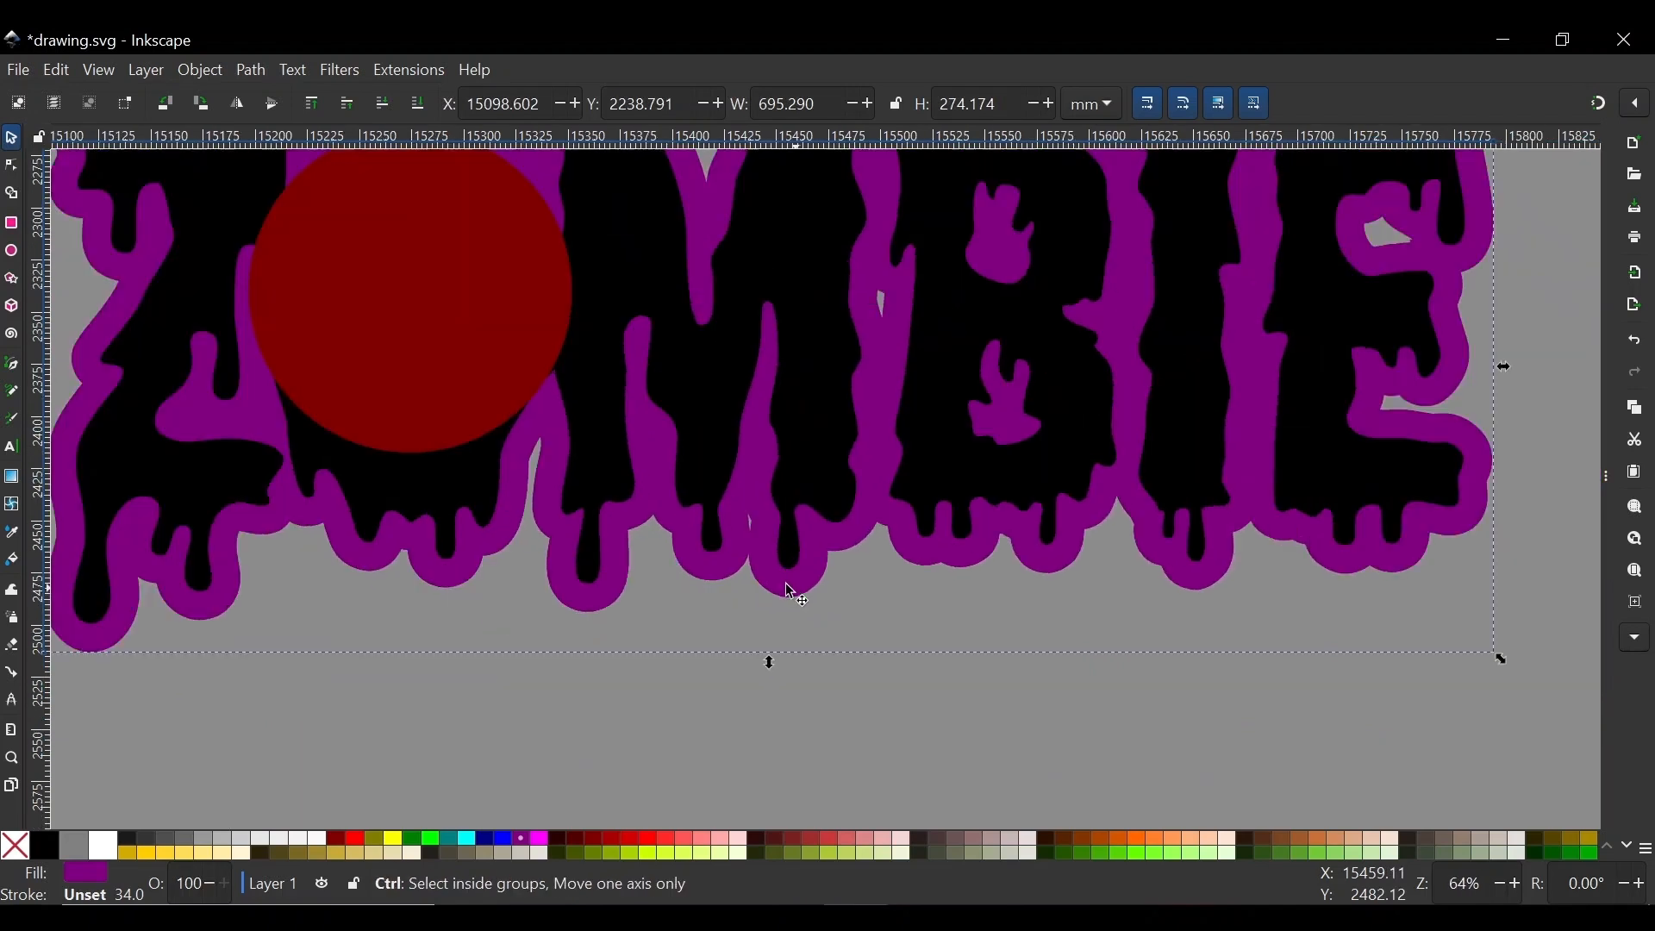
{"action": "scroll", "coordinate": [780, 584], "scroll_direction": "down", "scroll_amount": 1, "text": "ctrl"}
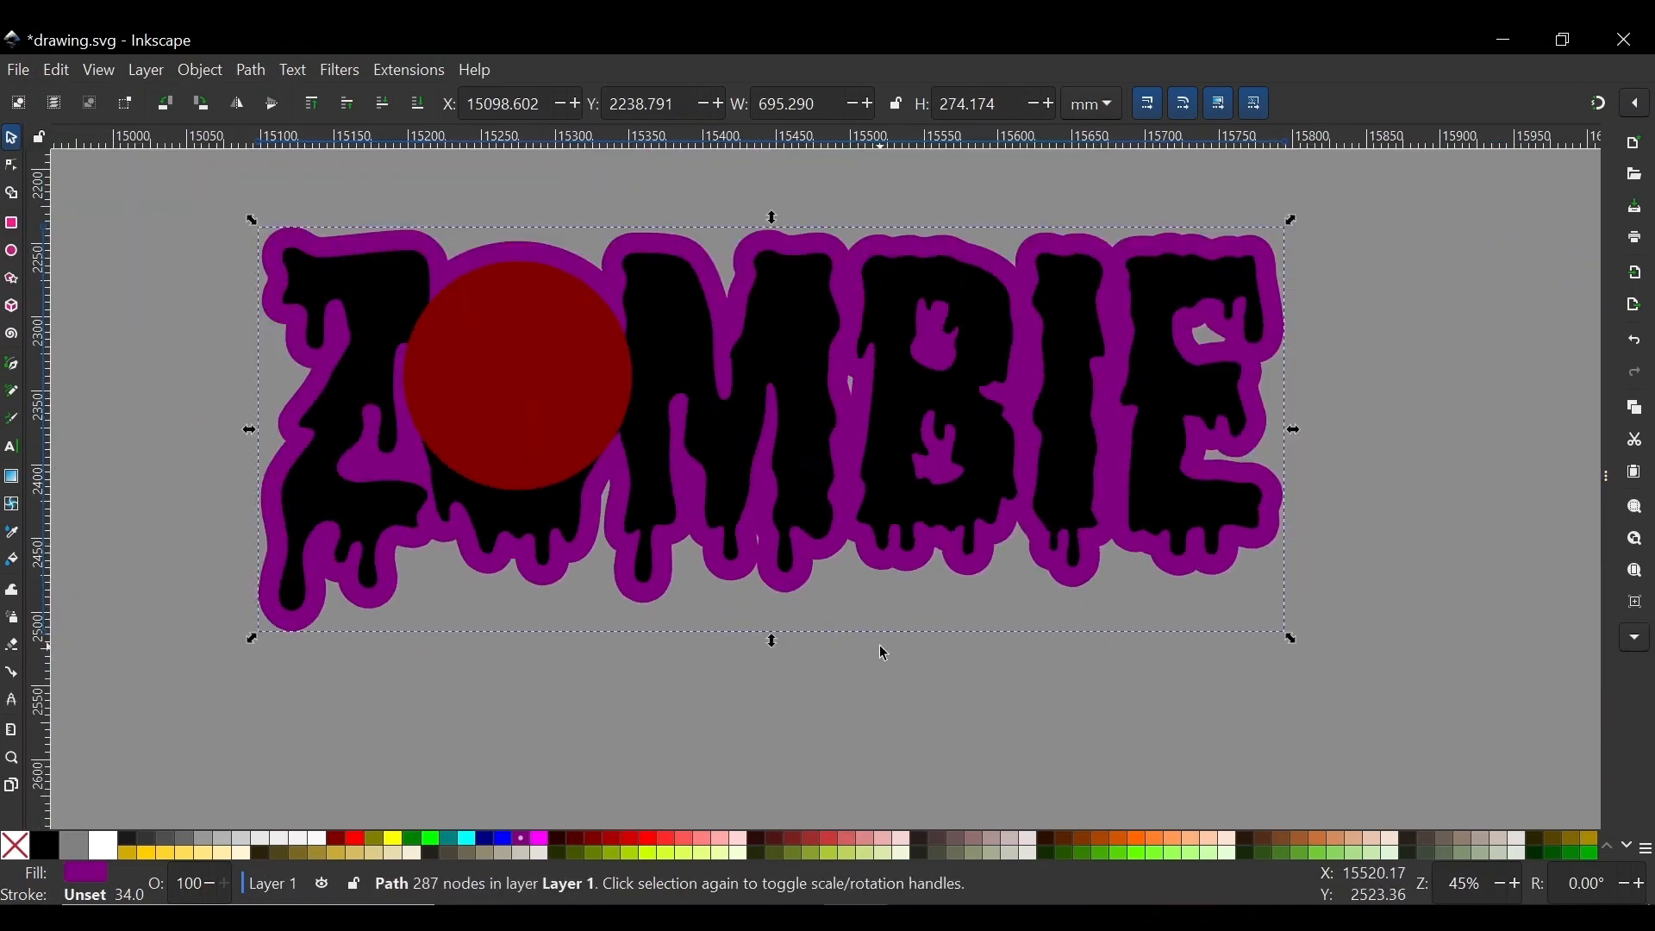
{"action": "key", "text": "Down"}
{"action": "key", "text": "Down"}
{"action": "key", "text": "Down"}
{"action": "key", "text": "Down"}
{"action": "key", "text": "Down"}
{"action": "key", "text": "Down"}
{"action": "key", "text": "Down"}
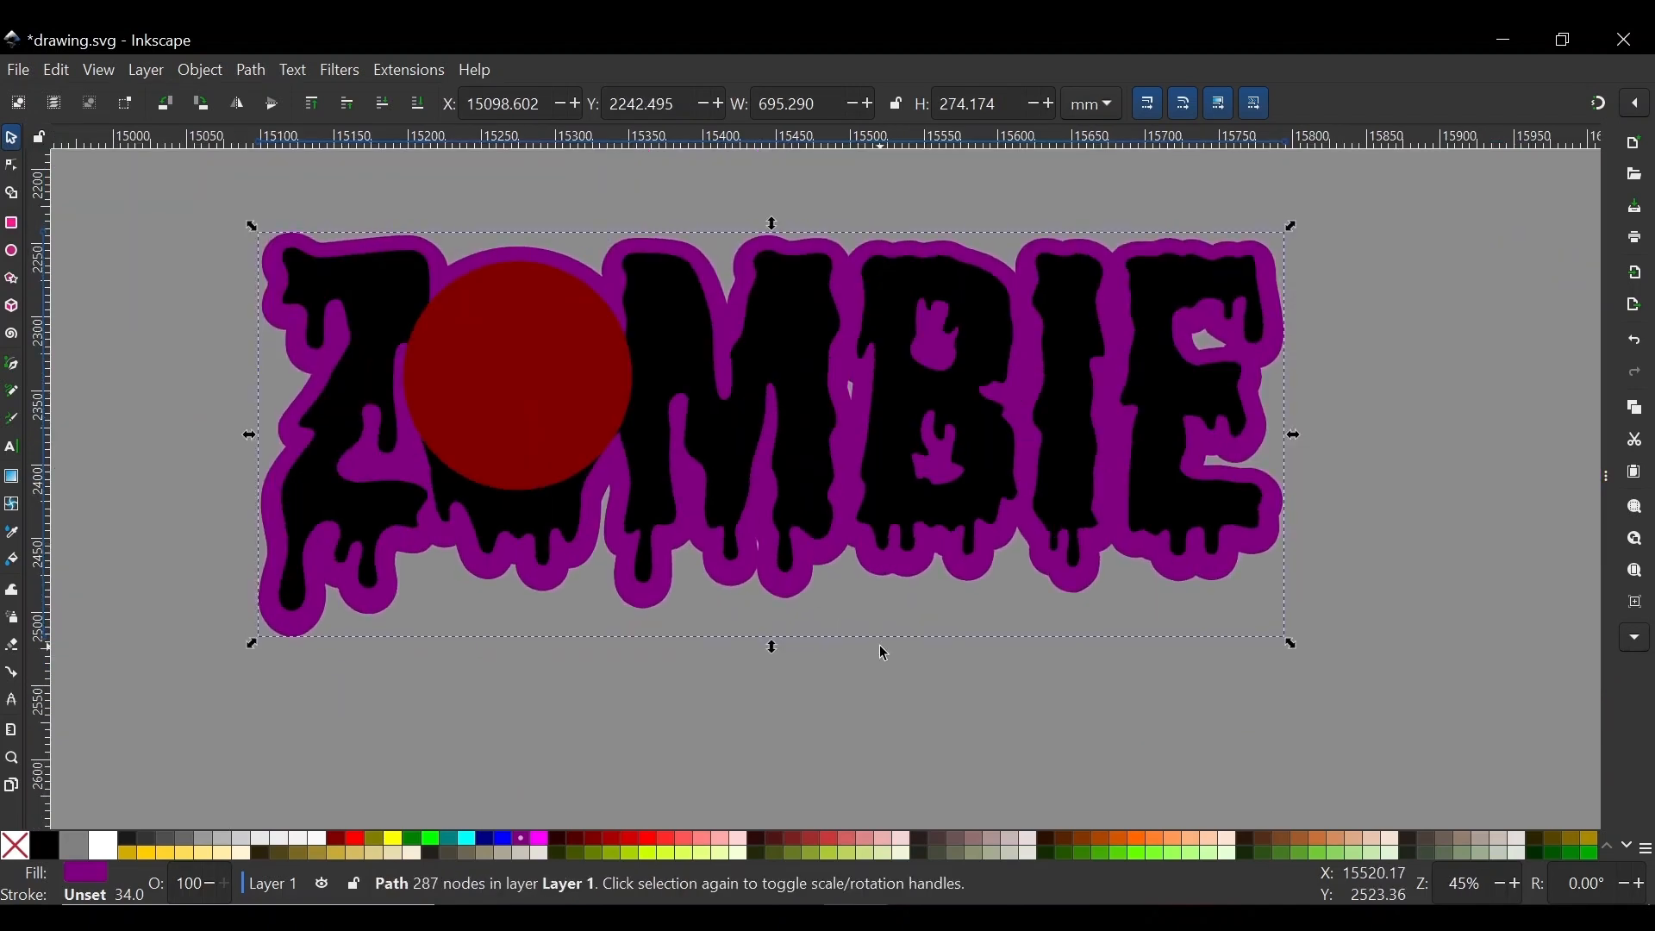
{"action": "key", "text": "Down"}
{"action": "key", "text": "Down"}
{"action": "scroll", "coordinate": [759, 345], "scroll_direction": "down", "scroll_amount": 3}
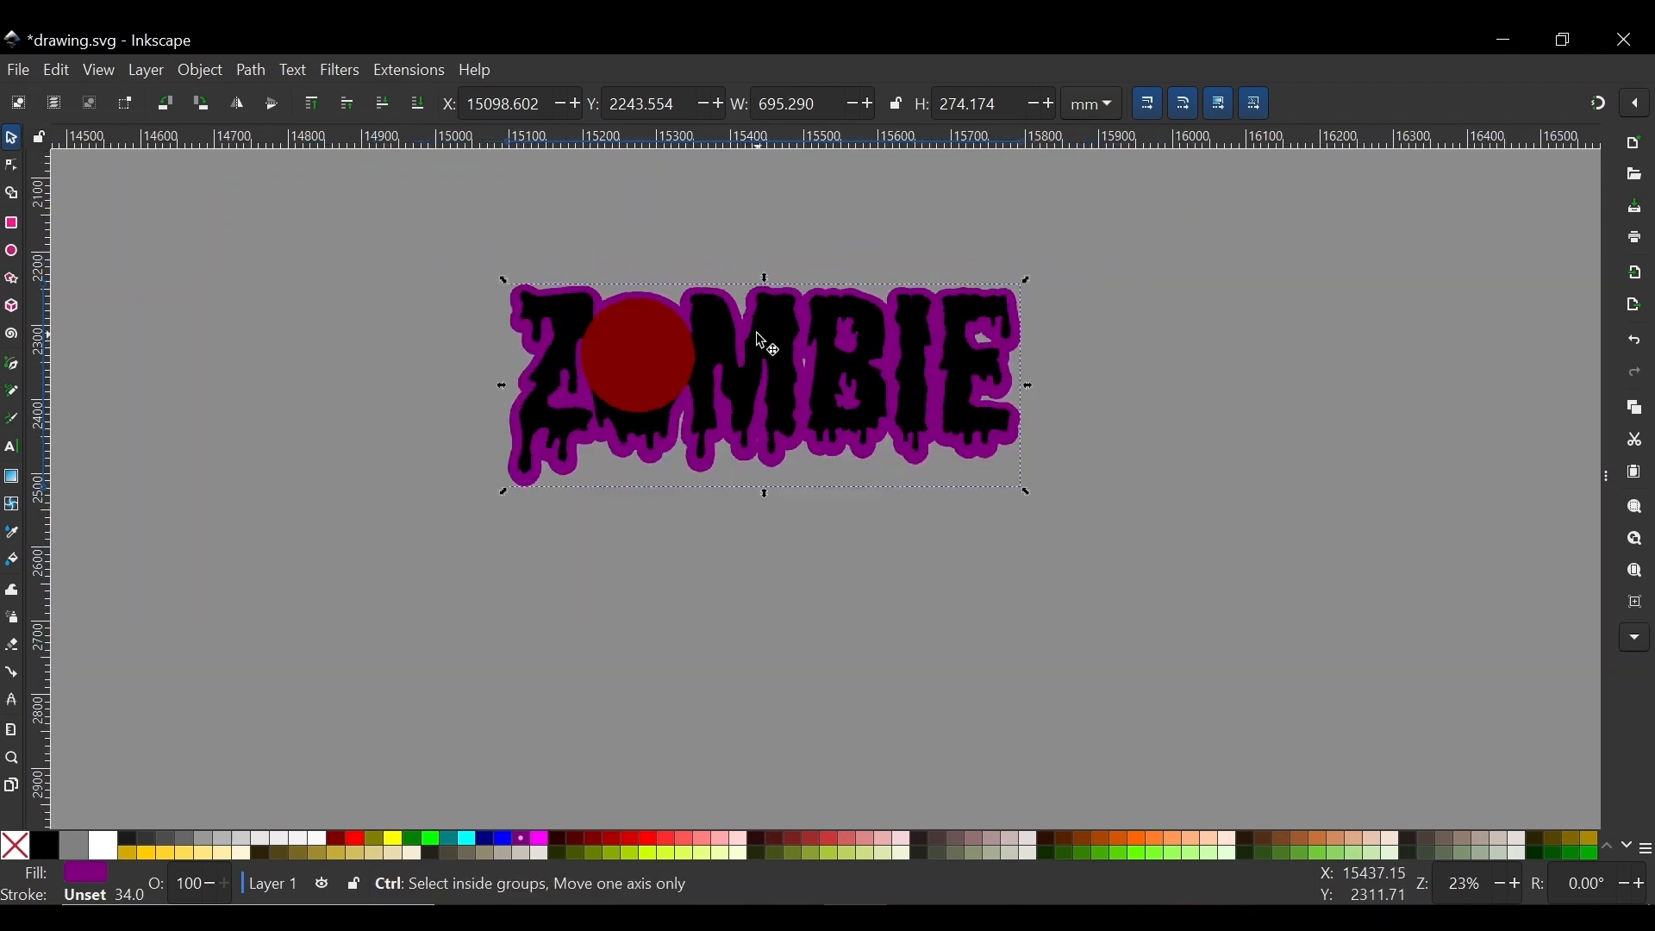
Fill the black ZOMBIE letter shape with green
{"action": "scroll", "coordinate": [794, 352], "scroll_direction": "up", "scroll_amount": 1}
{"action": "scroll", "coordinate": [793, 345], "scroll_direction": "up", "scroll_amount": 3}
{"action": "left_click", "coordinate": [828, 326]}
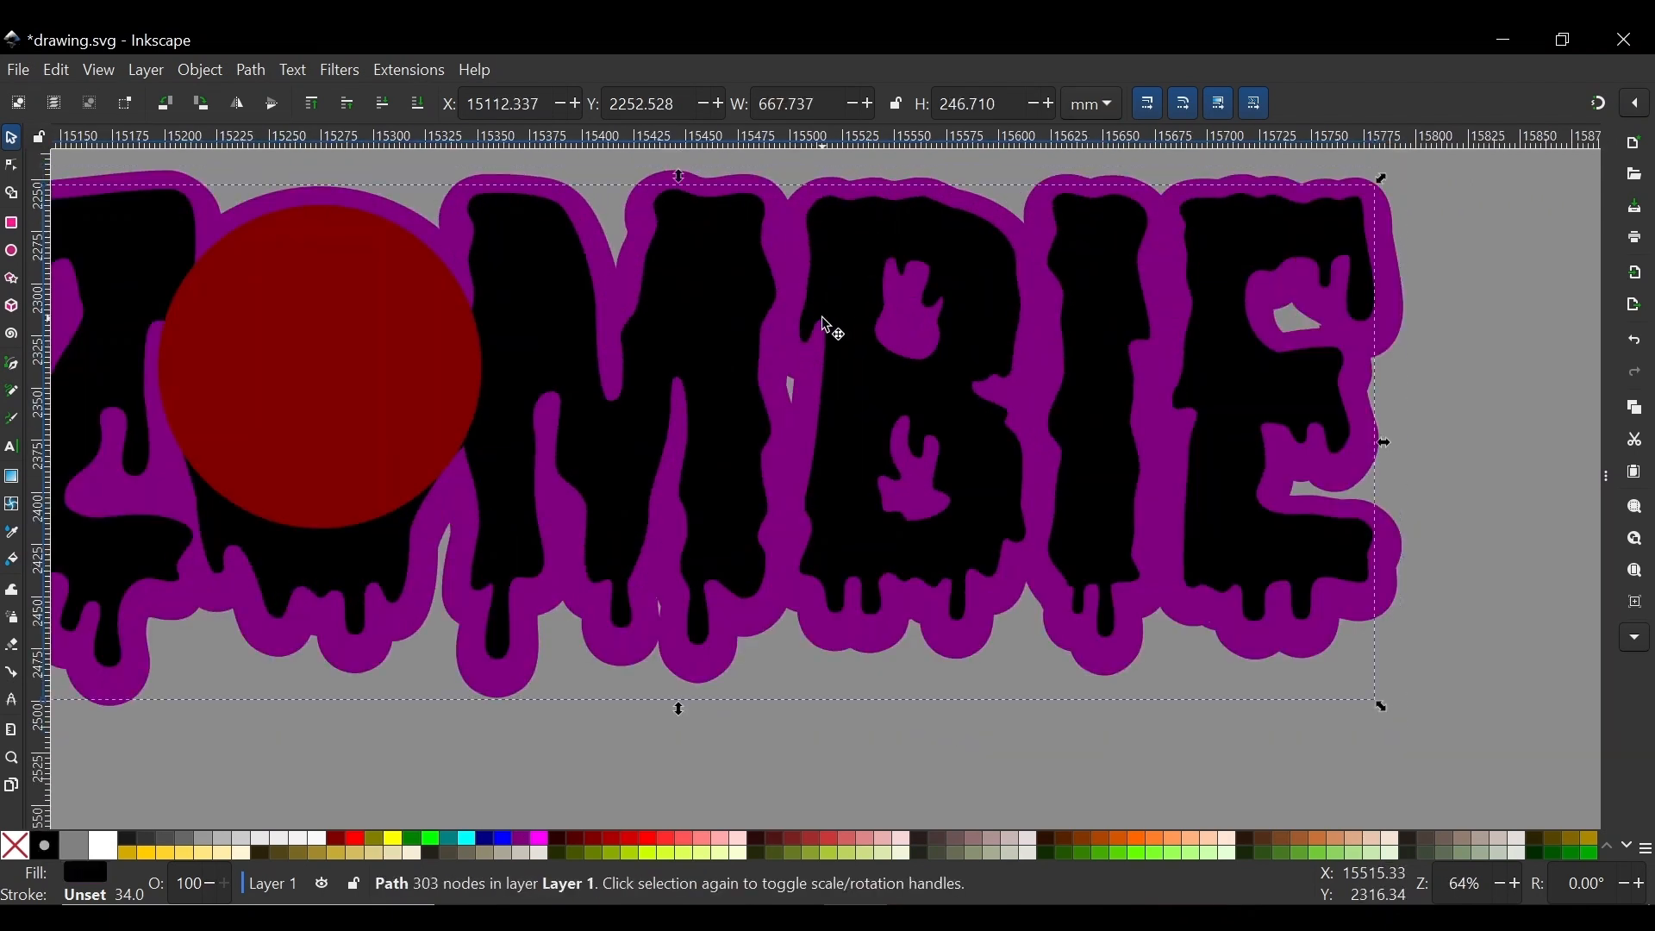
{"action": "scroll", "coordinate": [763, 362], "scroll_direction": "down", "scroll_amount": 2}
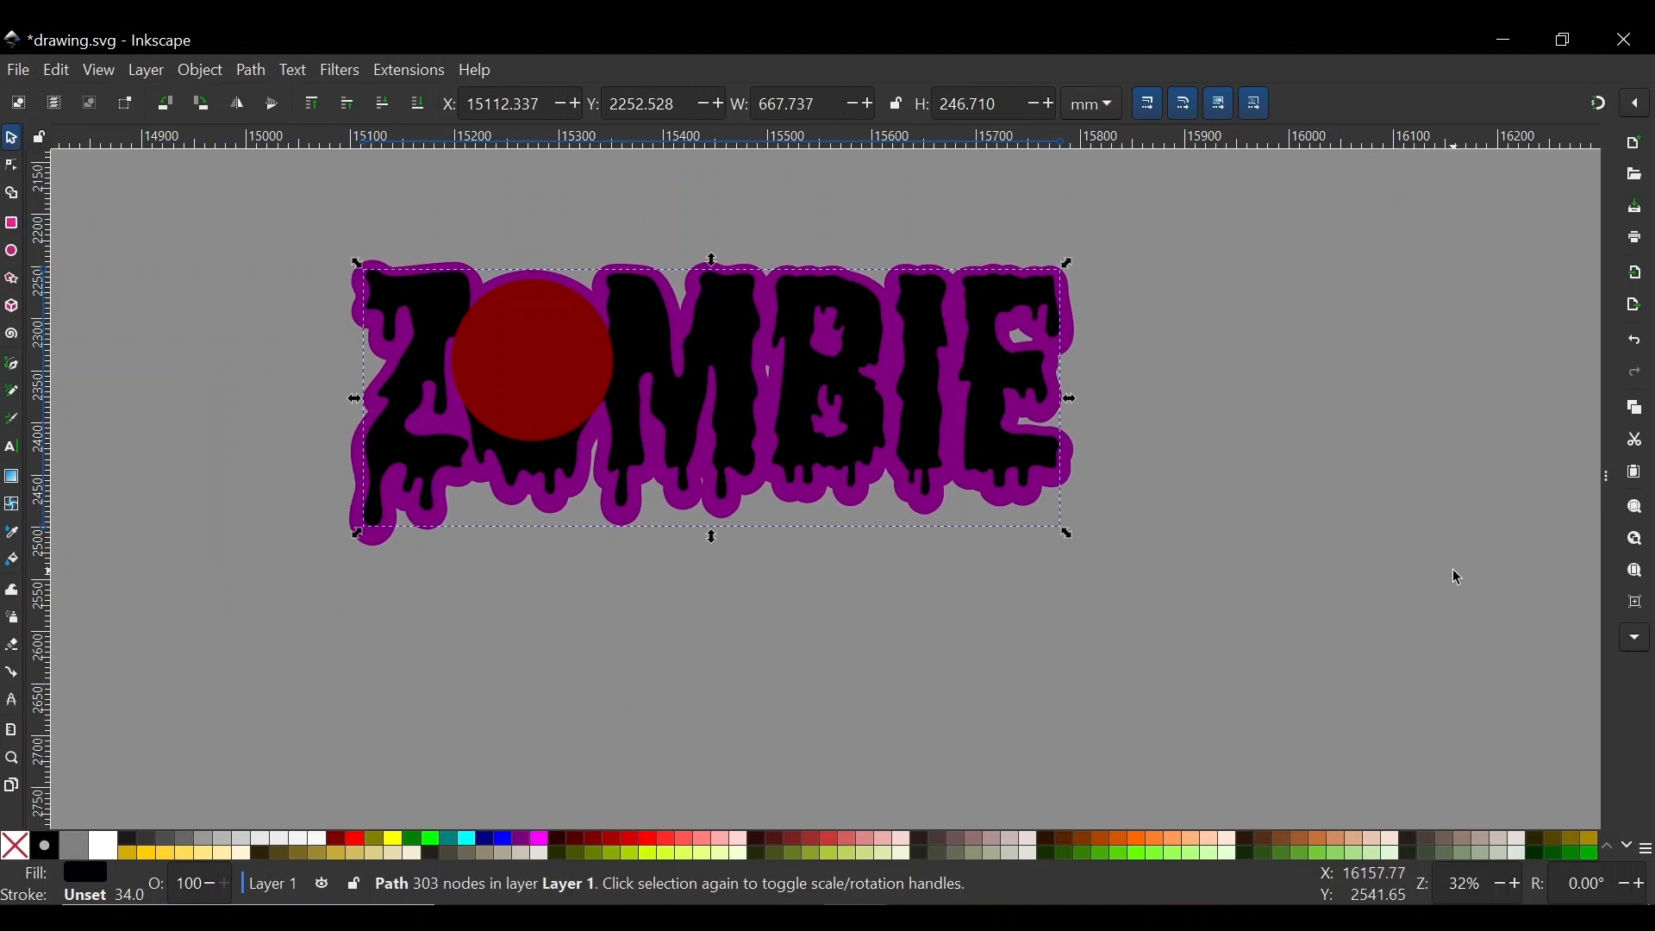
{"action": "left_click", "coordinate": [411, 840]}
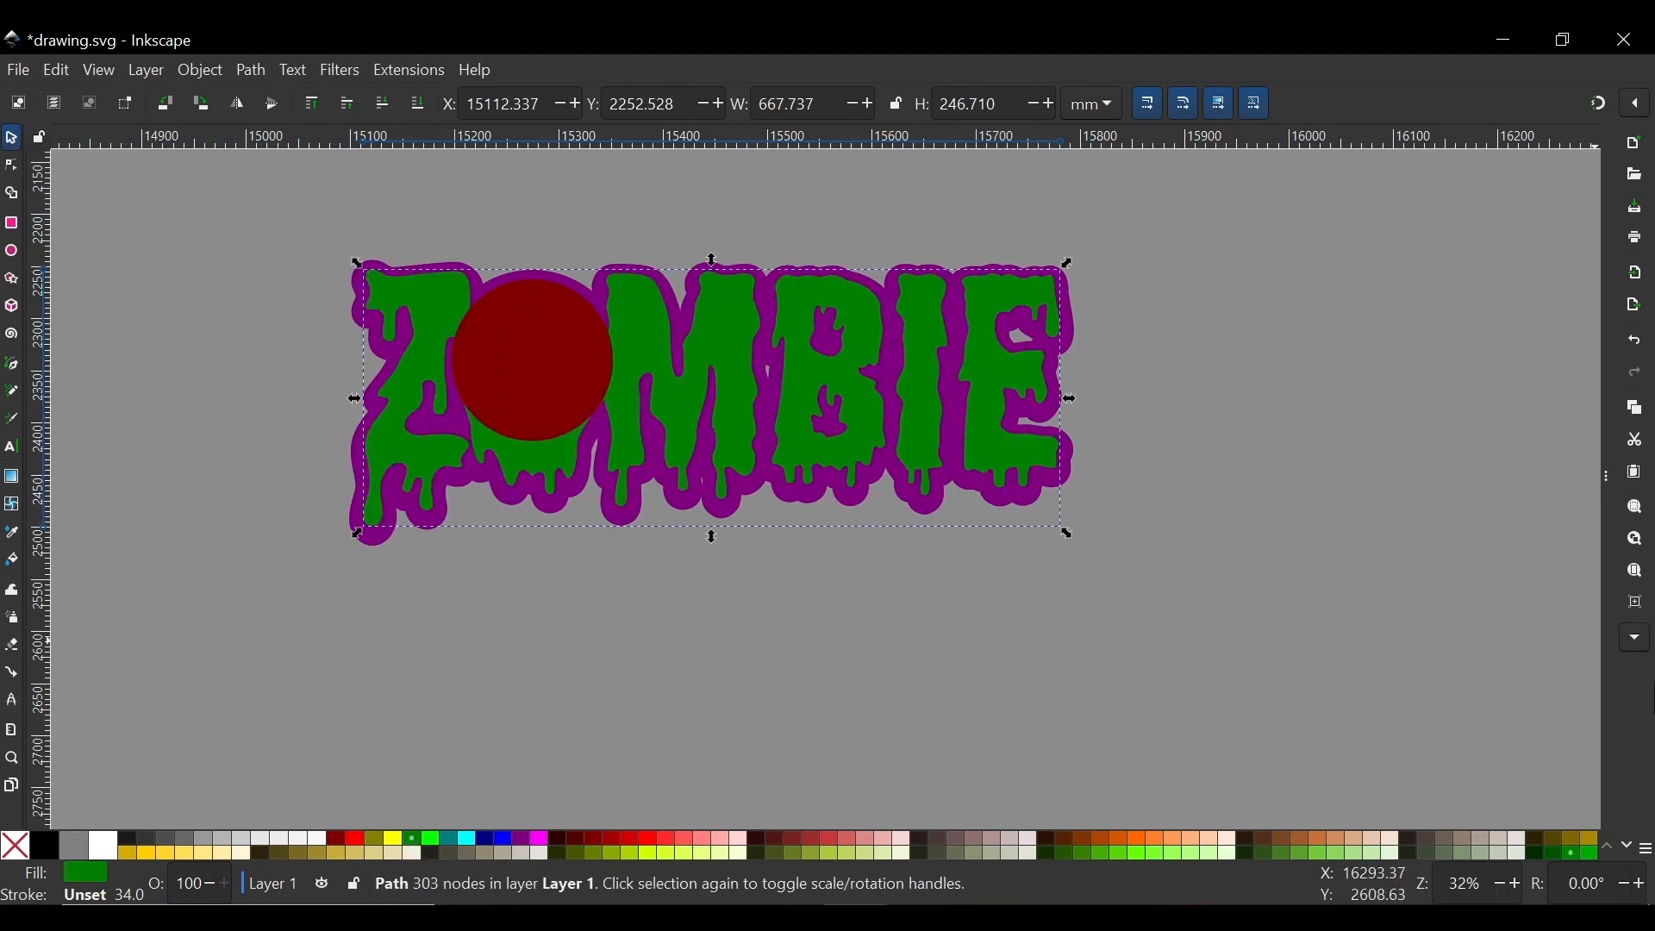
Brighten the green lettering by setting its fill lightness to 37
{"action": "key", "text": "ctrl+shift+f"}
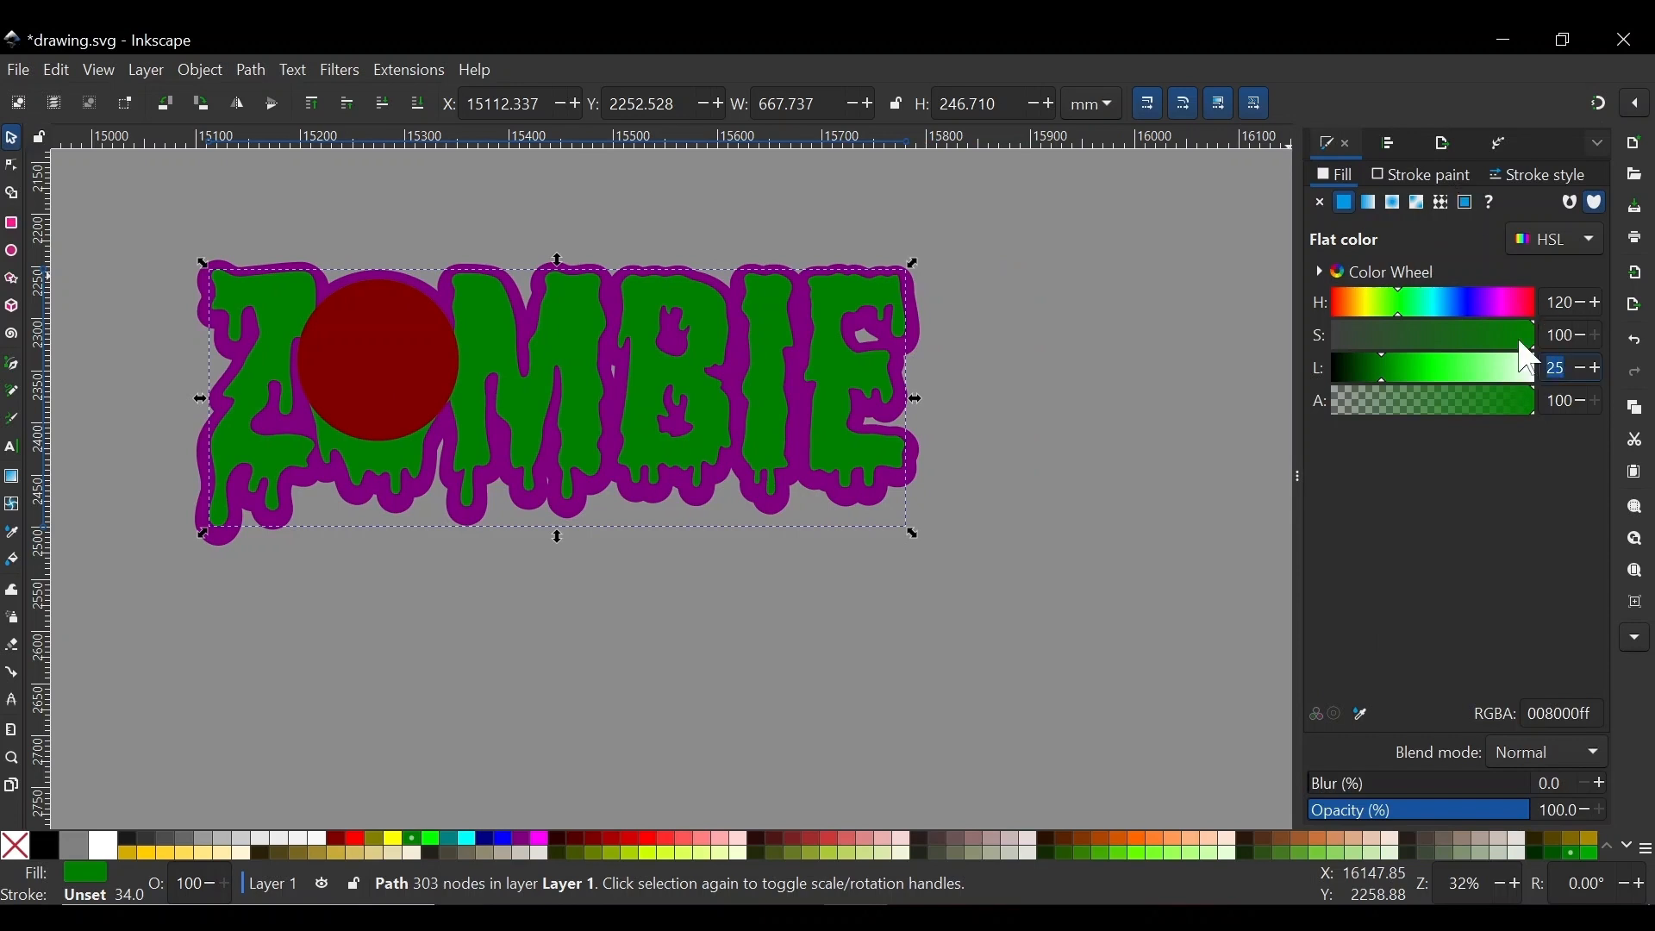
{"action": "type", "text": "37"}
{"action": "key", "text": "Return"}
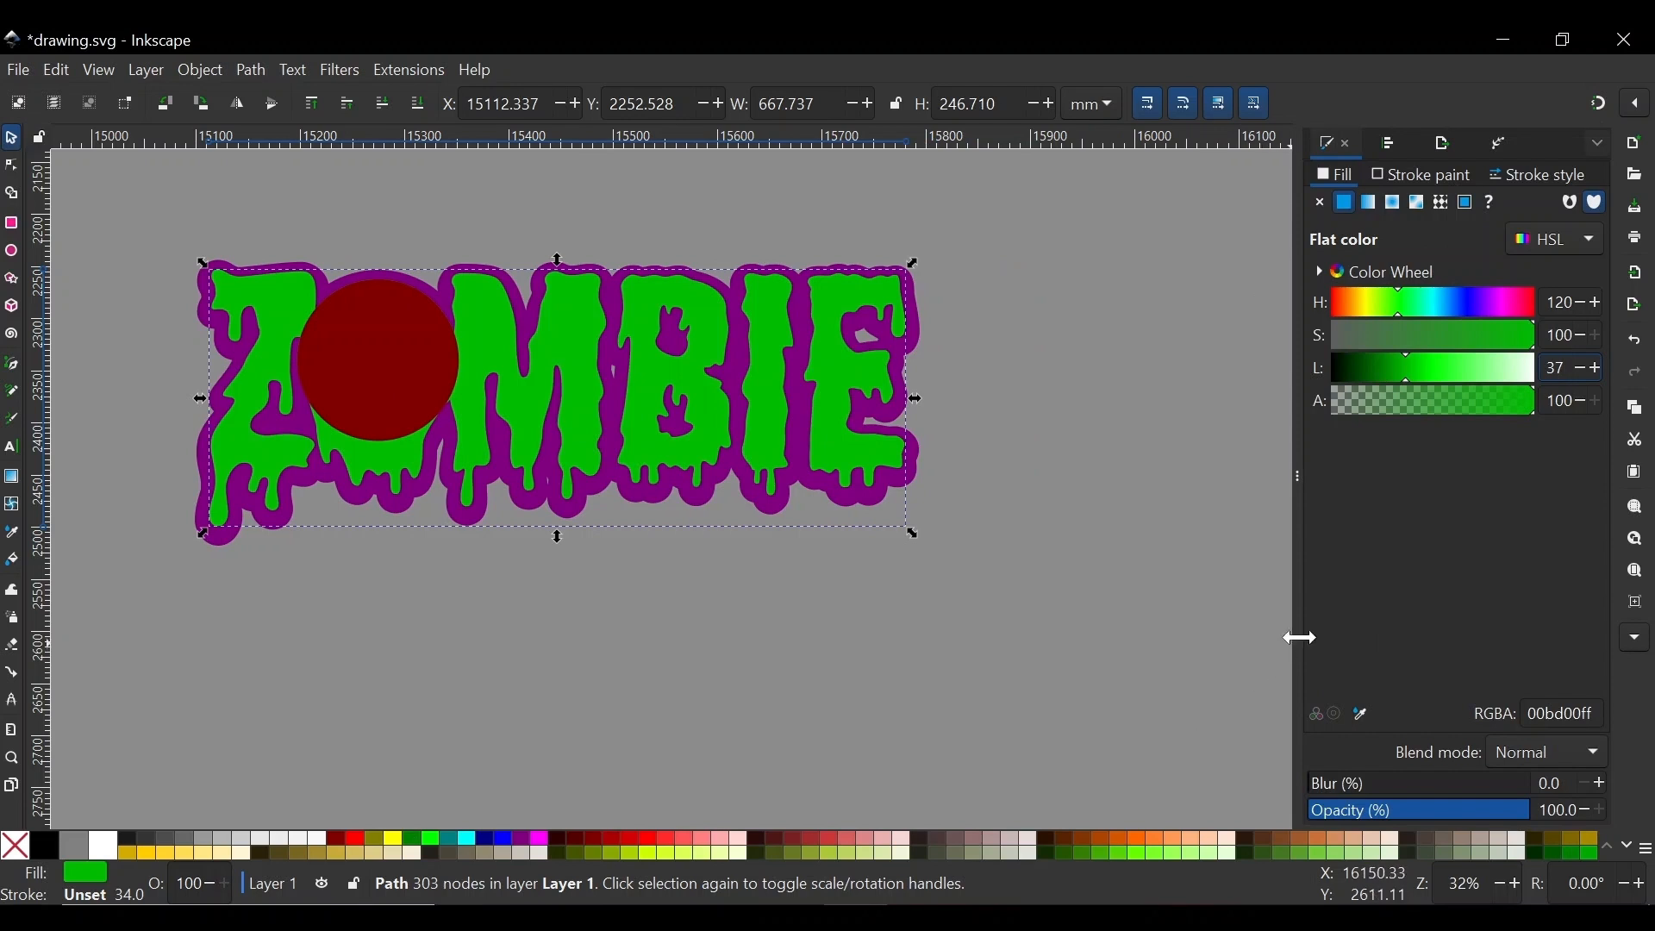
{"action": "left_click_drag", "start_coordinate": [1302, 638], "coordinate": [1517, 630]}
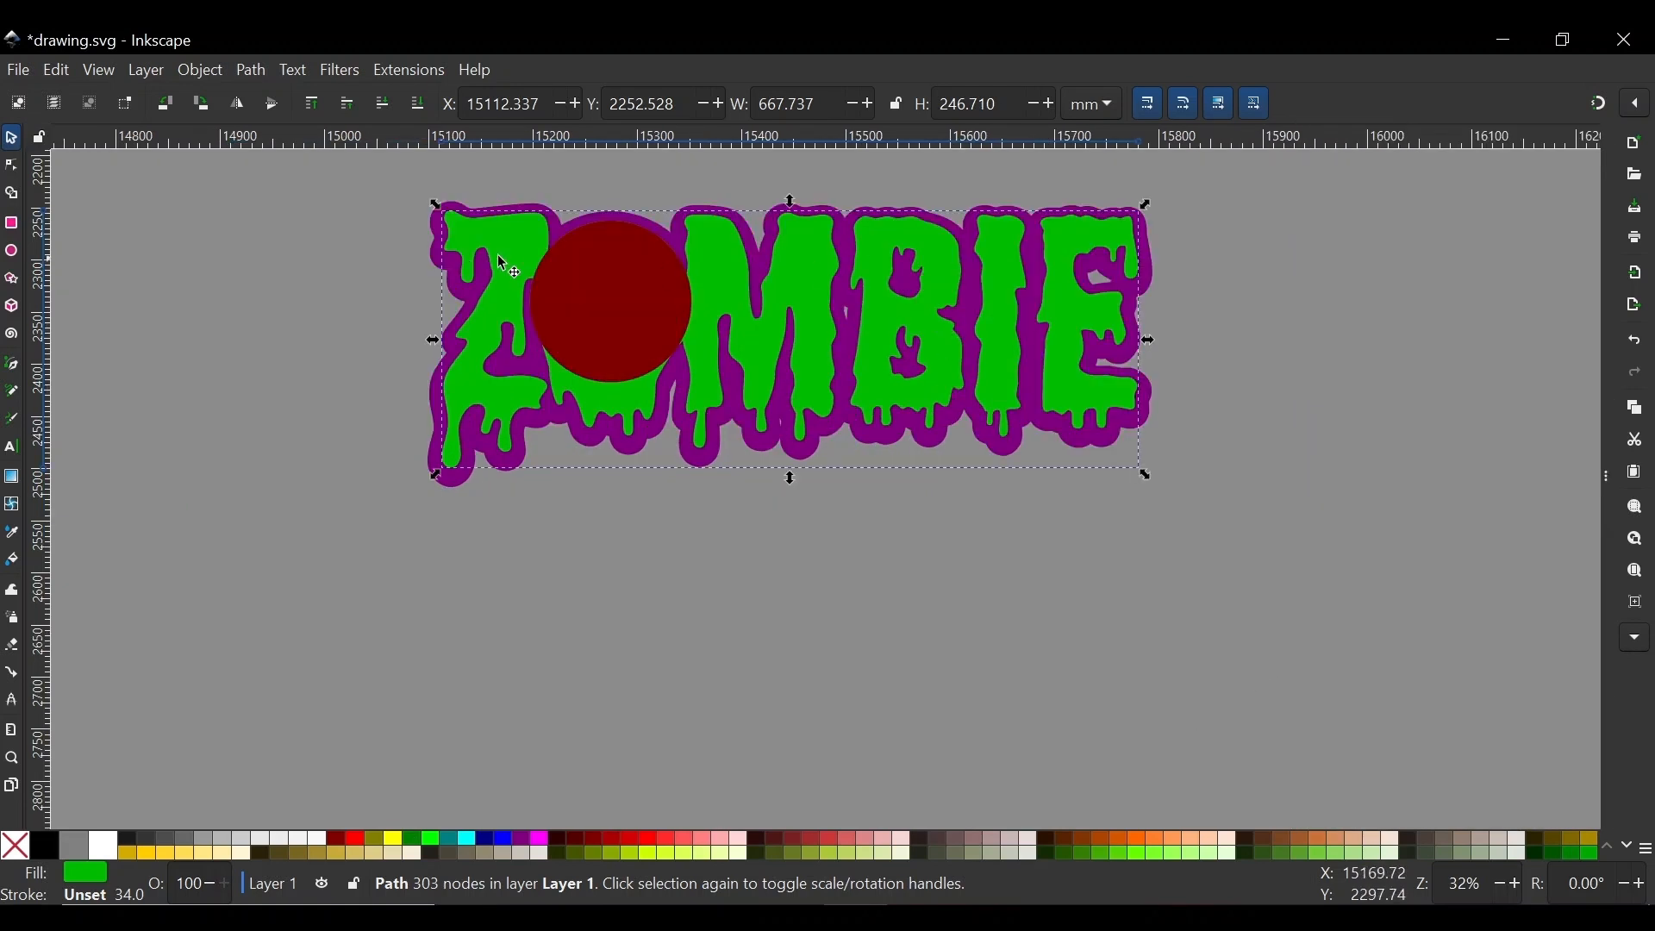
Move the dark red circle out of the lettering into the empty canvas area below it
{"action": "left_click", "coordinate": [617, 291]}
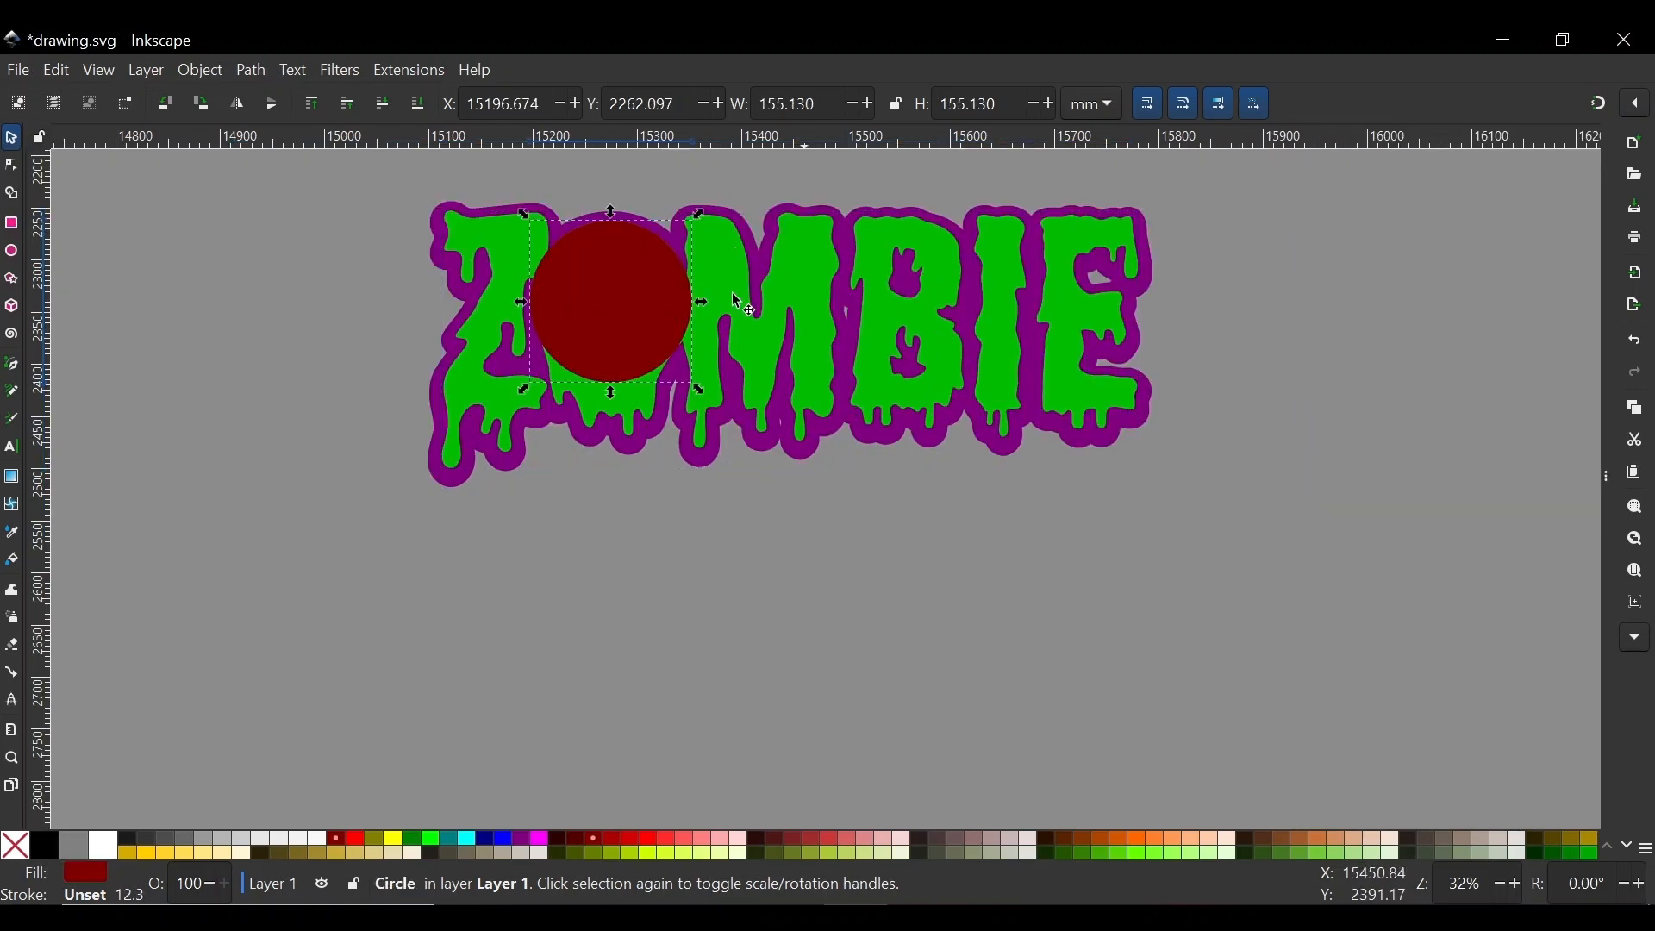
{"action": "left_click_drag", "start_coordinate": [732, 294], "coordinate": [1101, 565]}
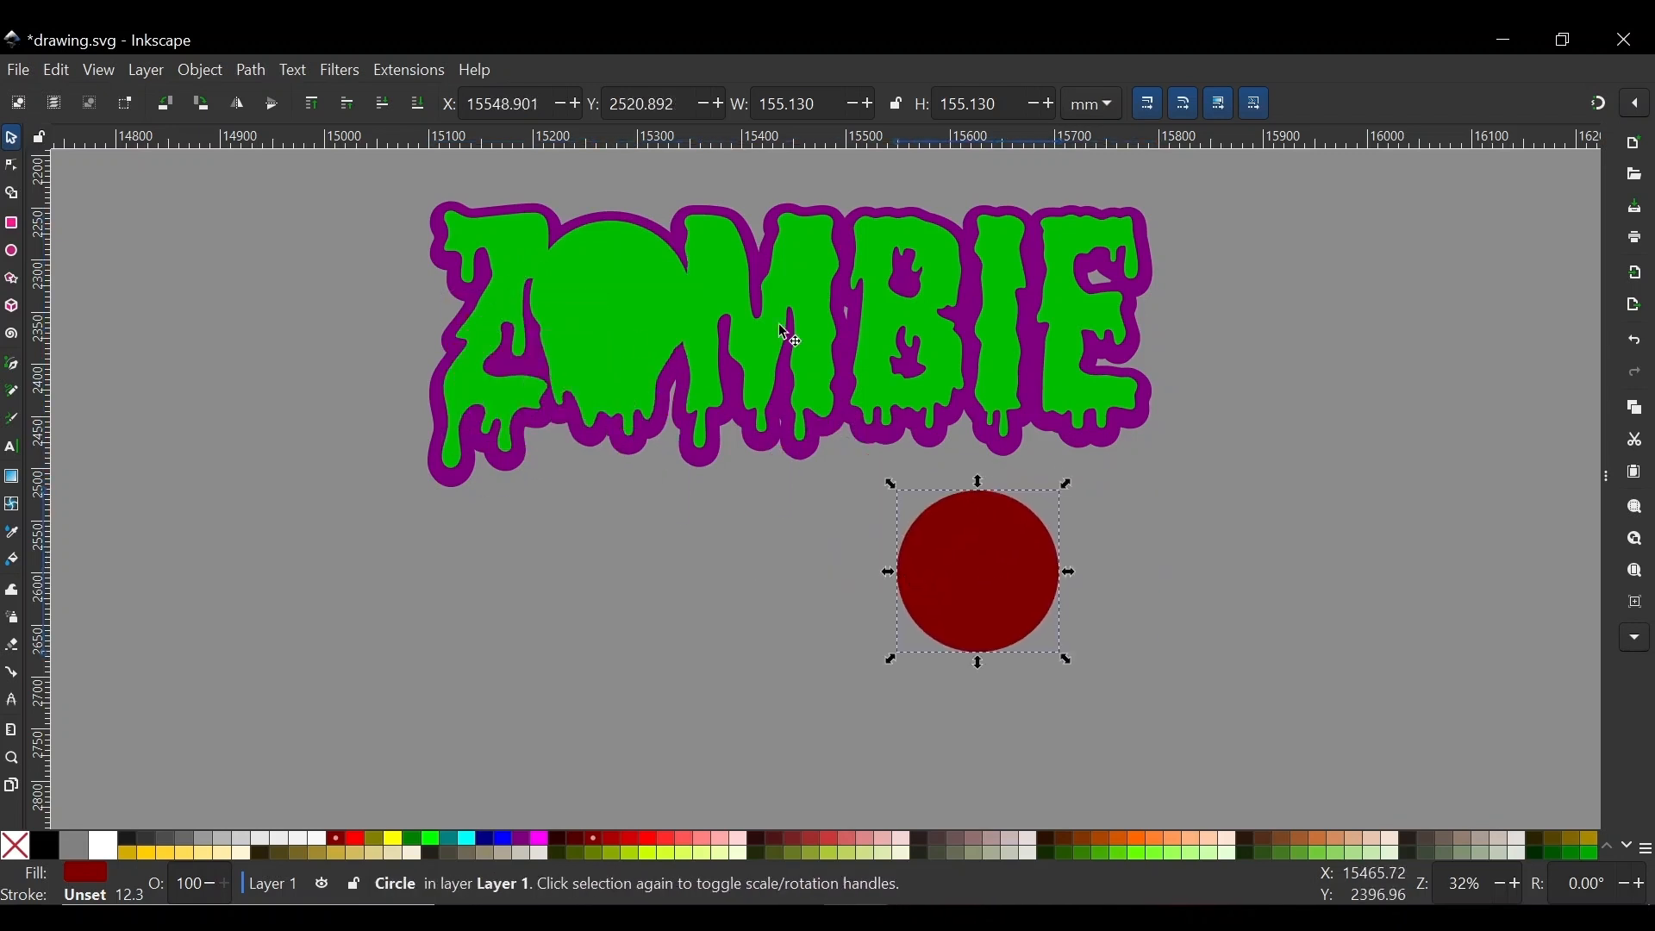
{"action": "scroll", "coordinate": [787, 294], "scroll_direction": "down", "scroll_amount": 5}
{"action": "scroll", "coordinate": [992, 251], "scroll_direction": "down", "scroll_amount": 3}
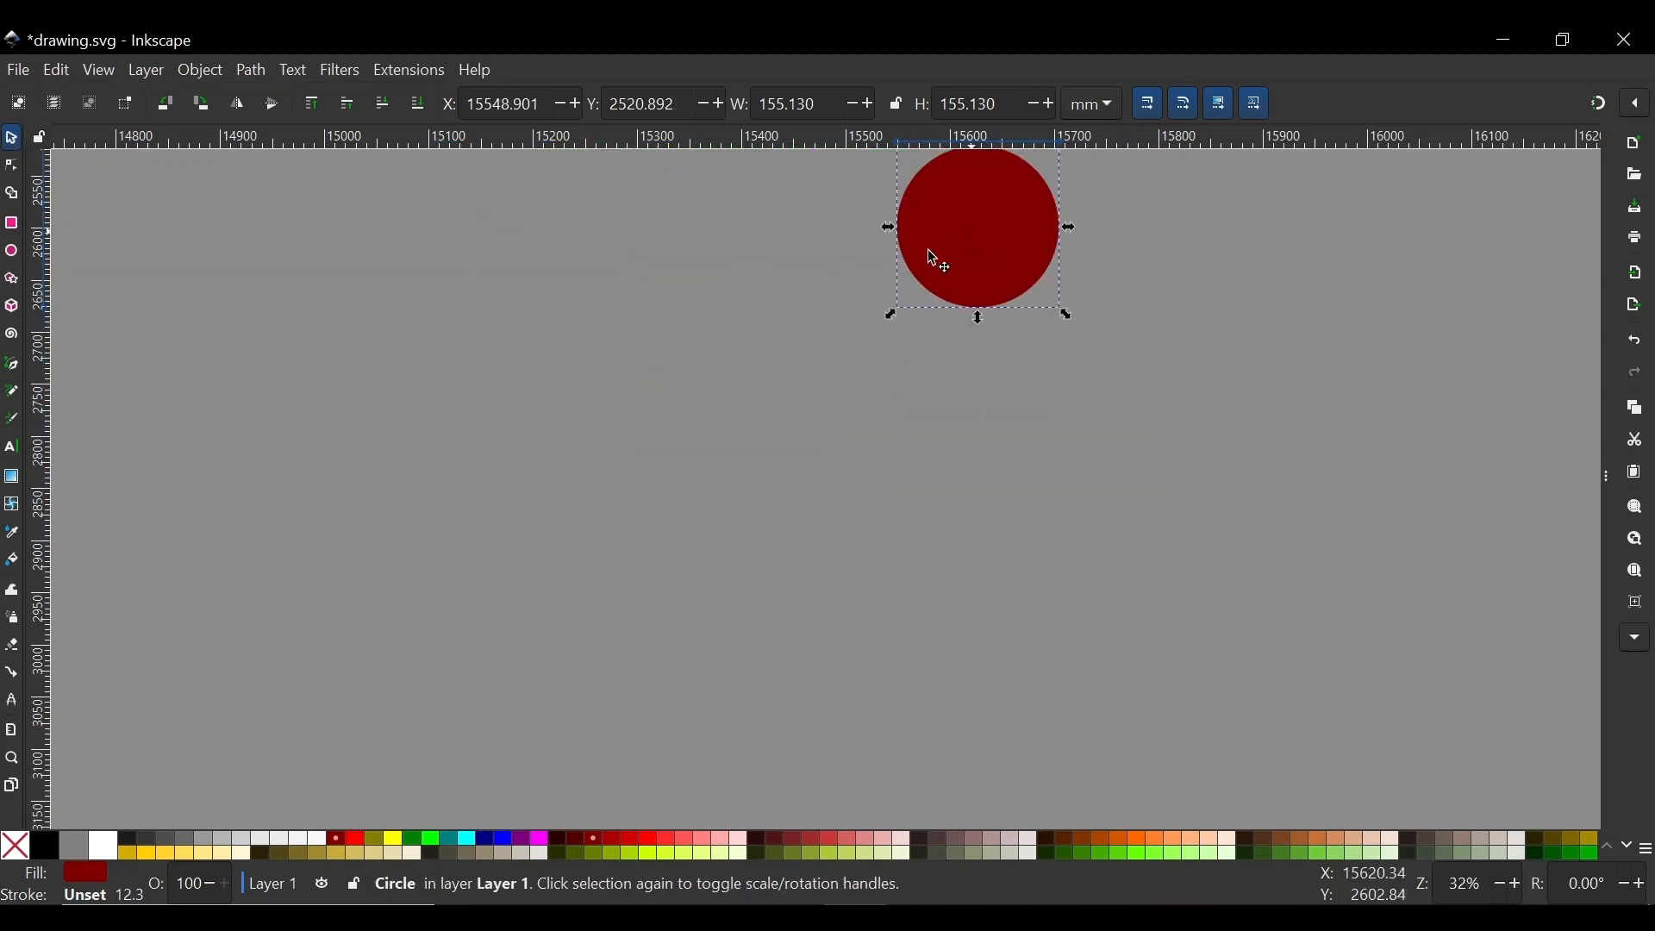
{"action": "left_click_drag", "start_coordinate": [935, 258], "coordinate": [739, 385]}
{"action": "scroll", "coordinate": [788, 390], "scroll_direction": "up", "scroll_amount": 3, "text": "ctrl"}
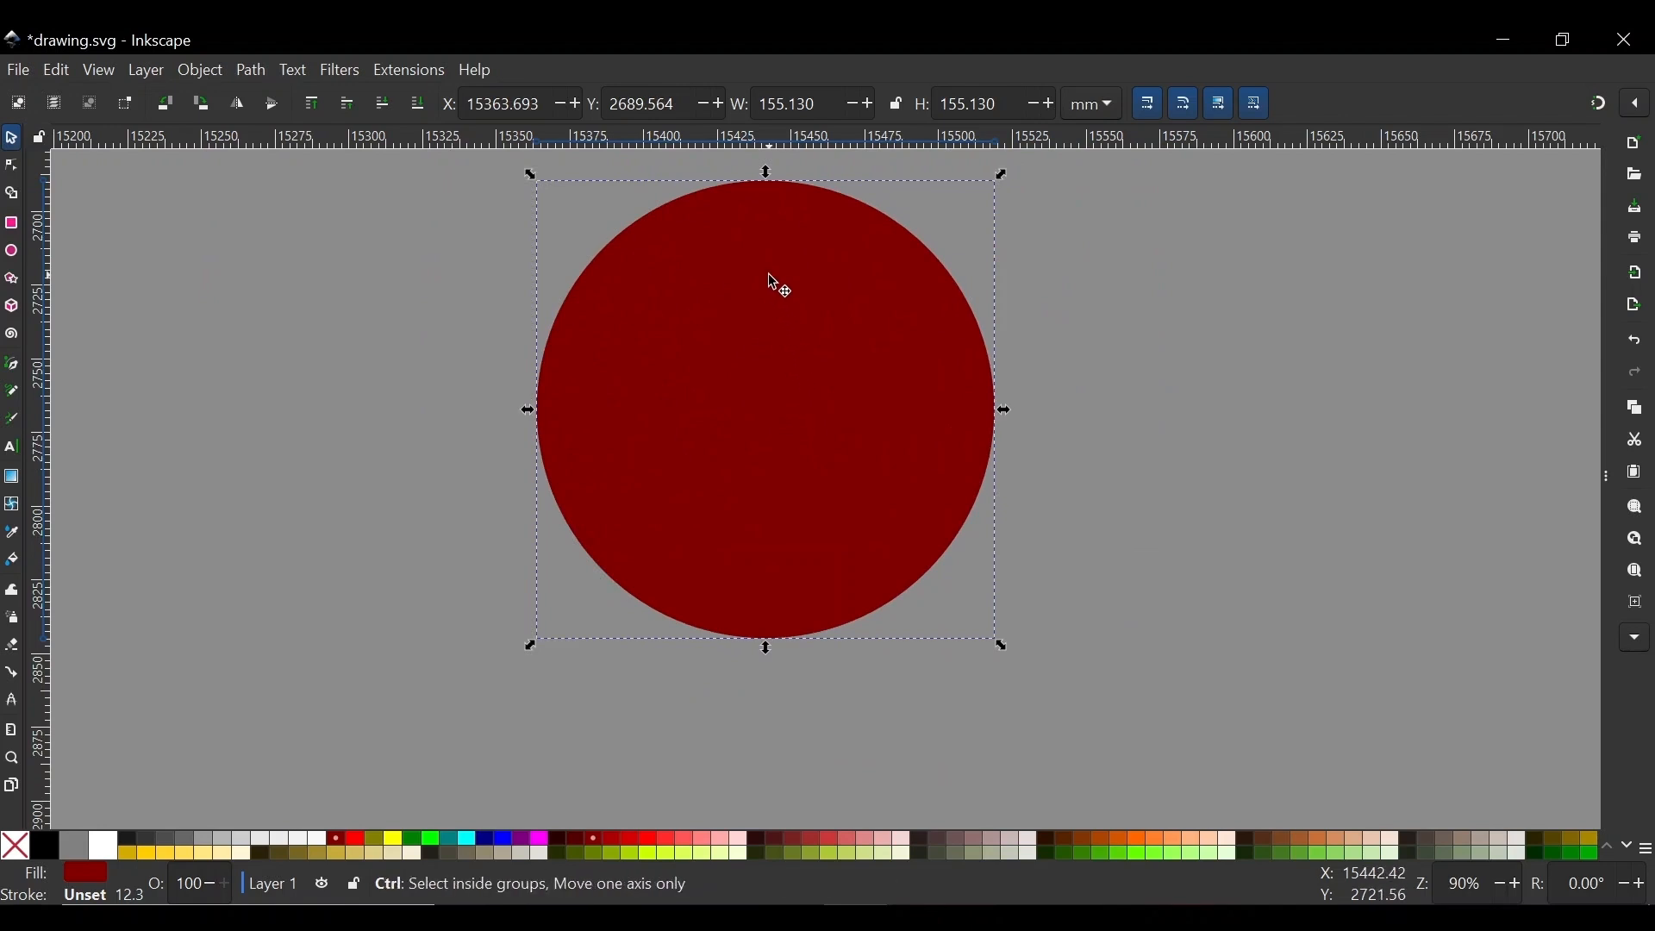
{"action": "key", "text": "ctrl+z"}
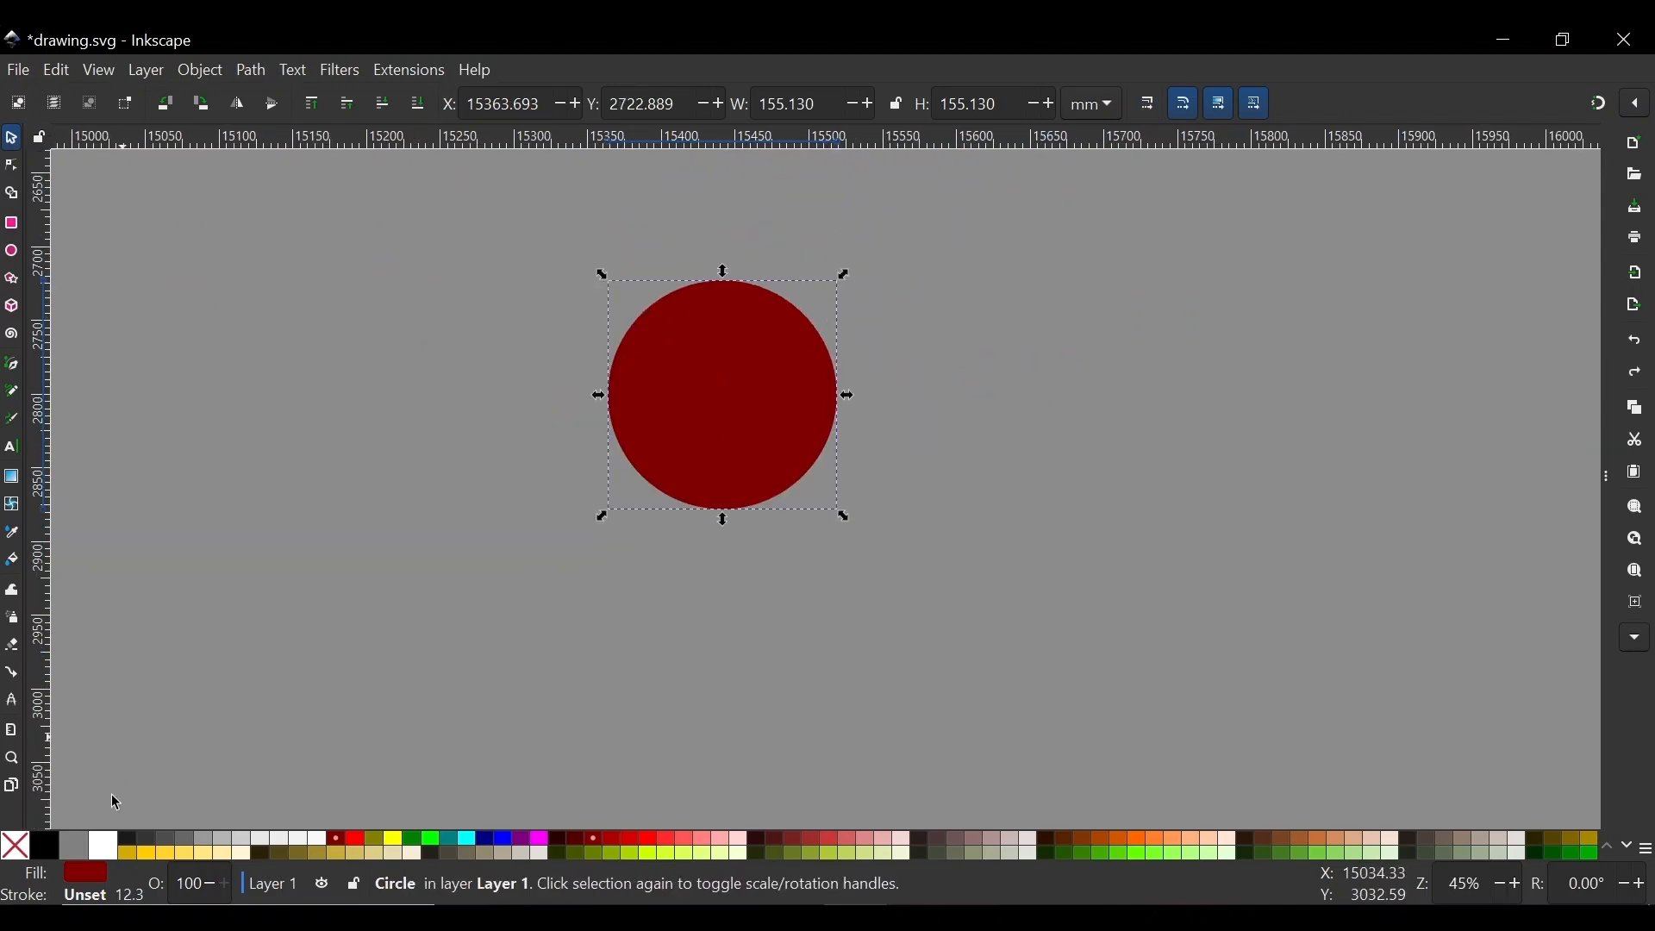
Give the circle a white fill and a black stroke 5 mm wide
{"action": "left_click", "coordinate": [102, 843]}
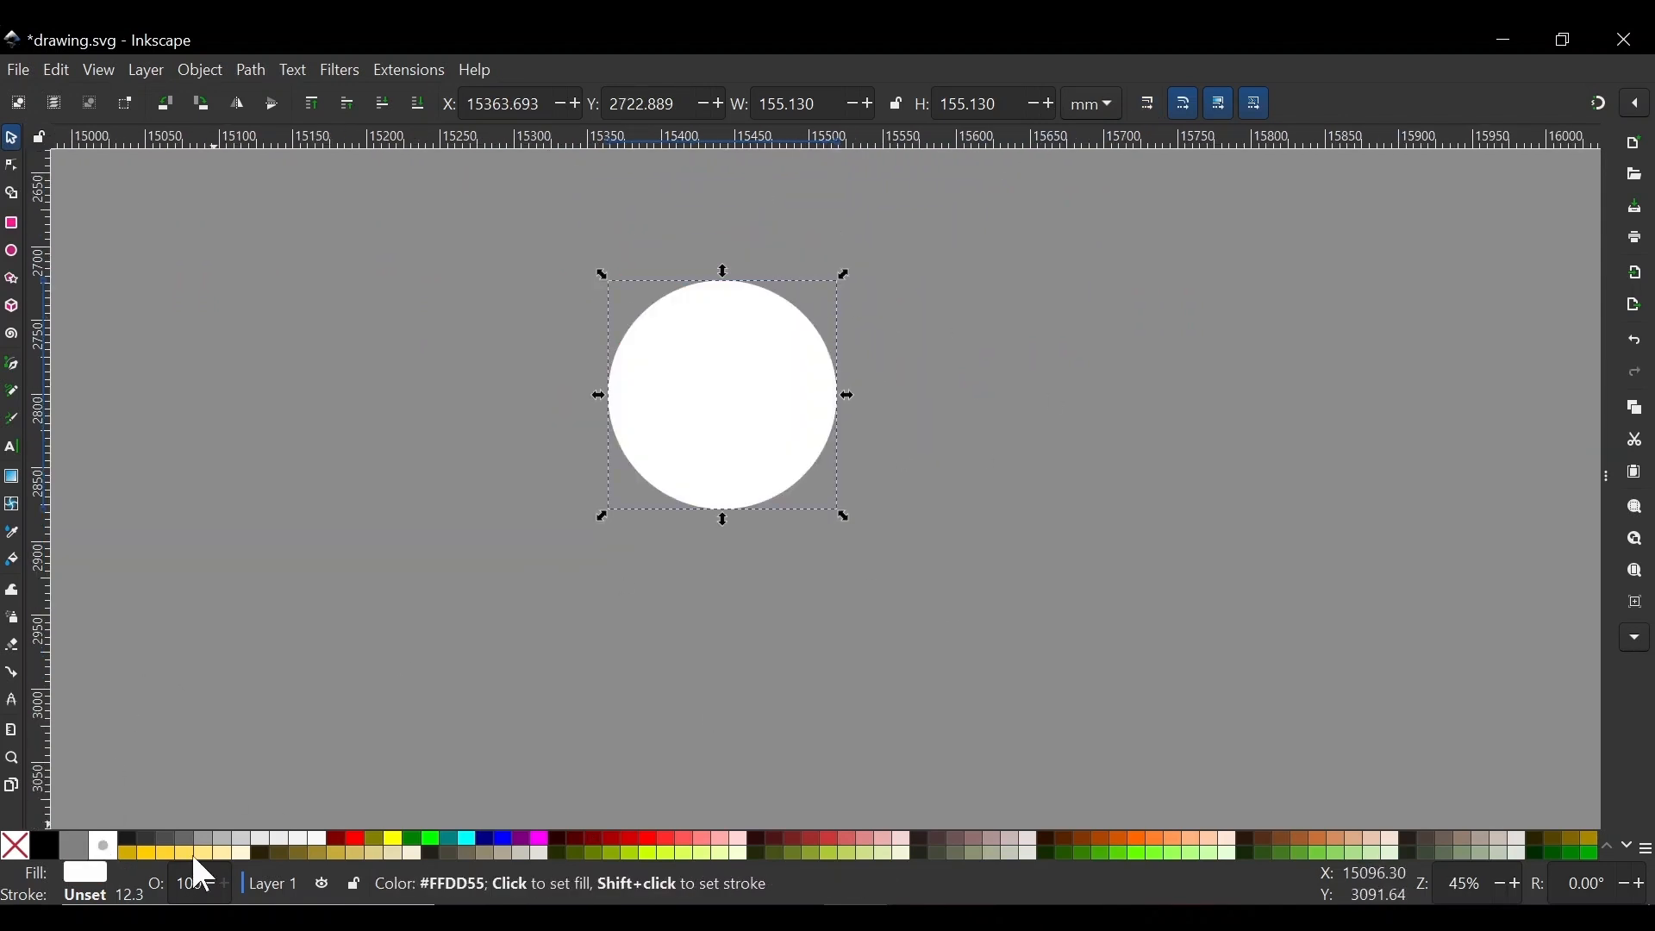
{"action": "left_click", "coordinate": [54, 846], "text": "shift"}
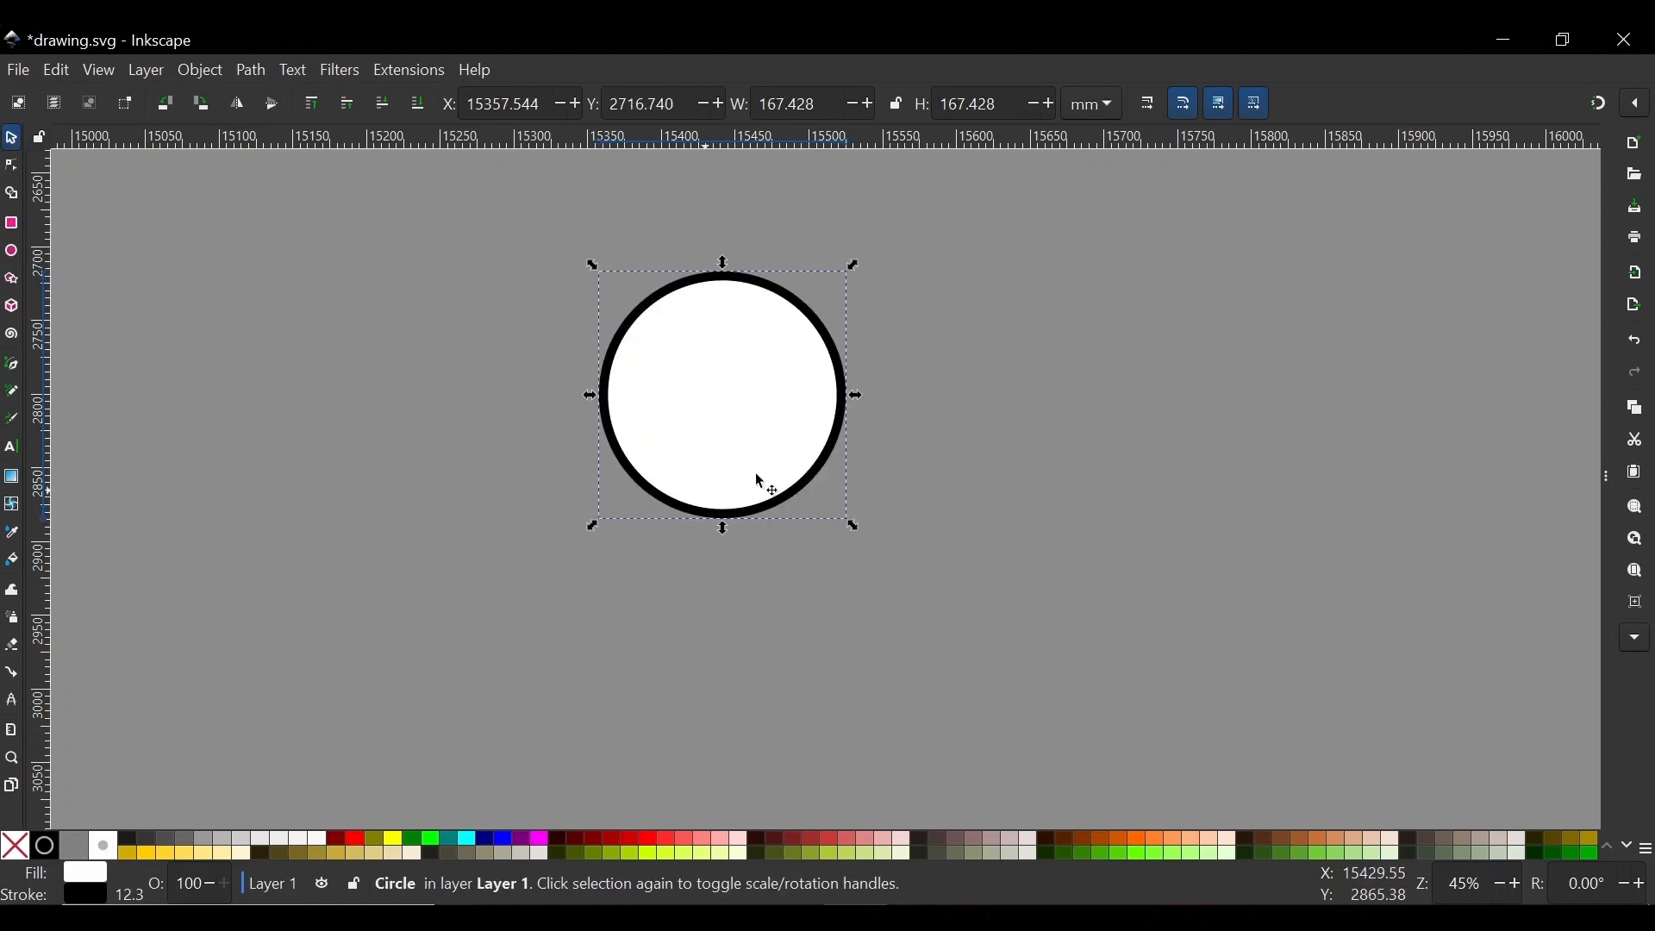
{"action": "key", "text": "ctrl+shift+f"}
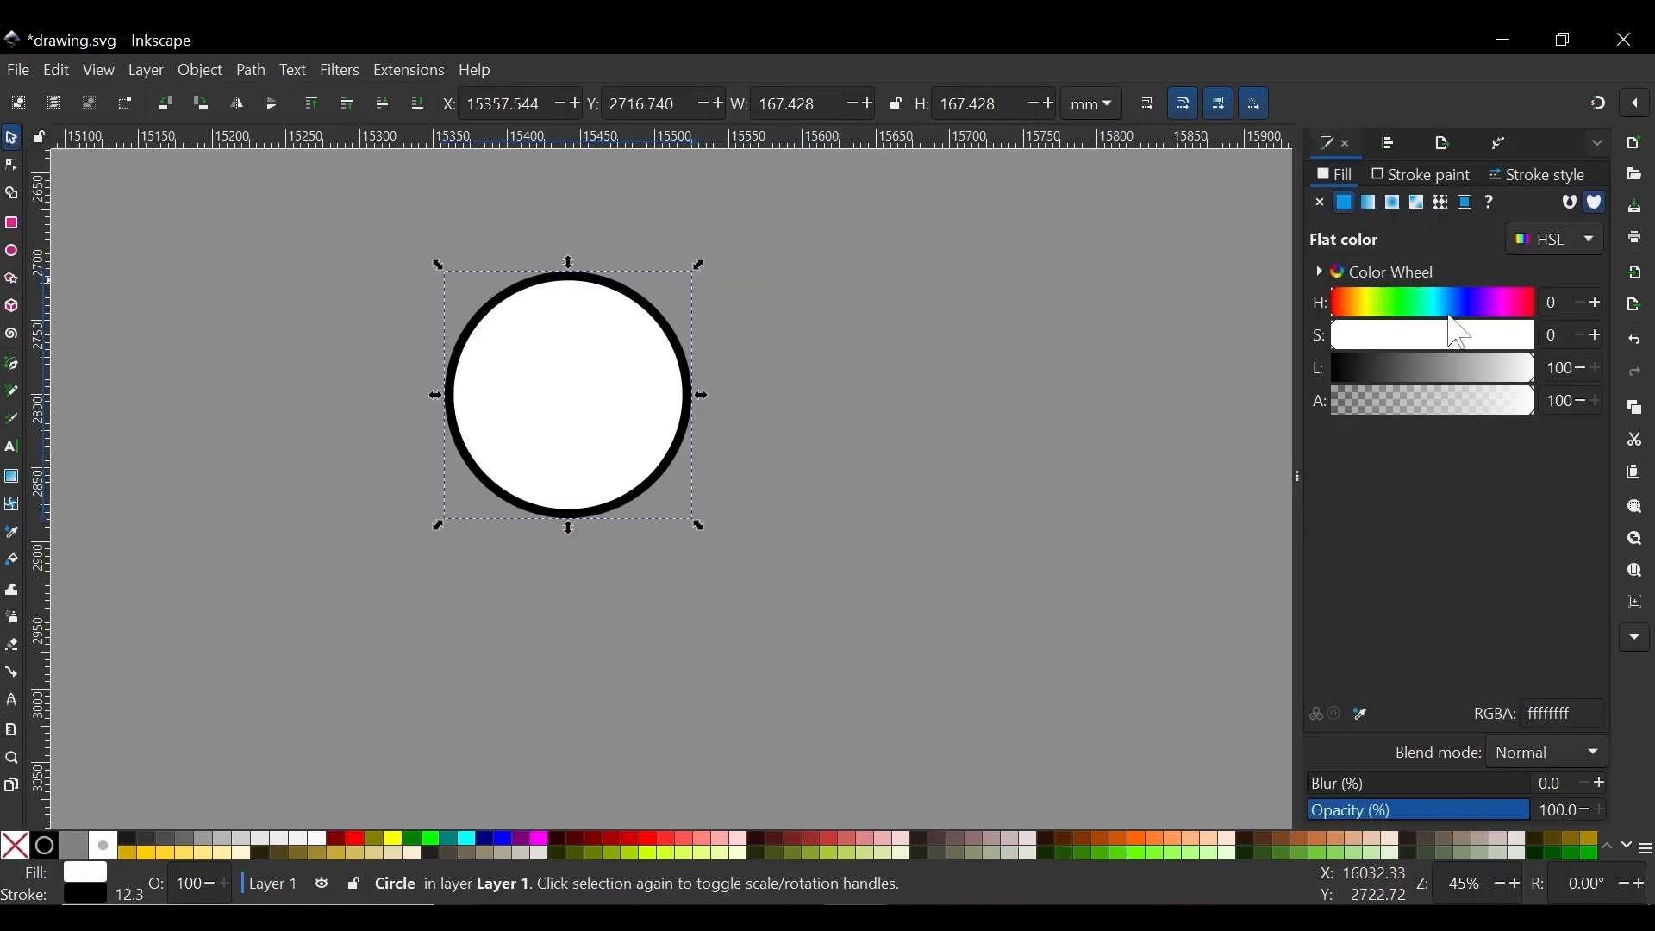
{"action": "left_click", "coordinate": [1538, 179]}
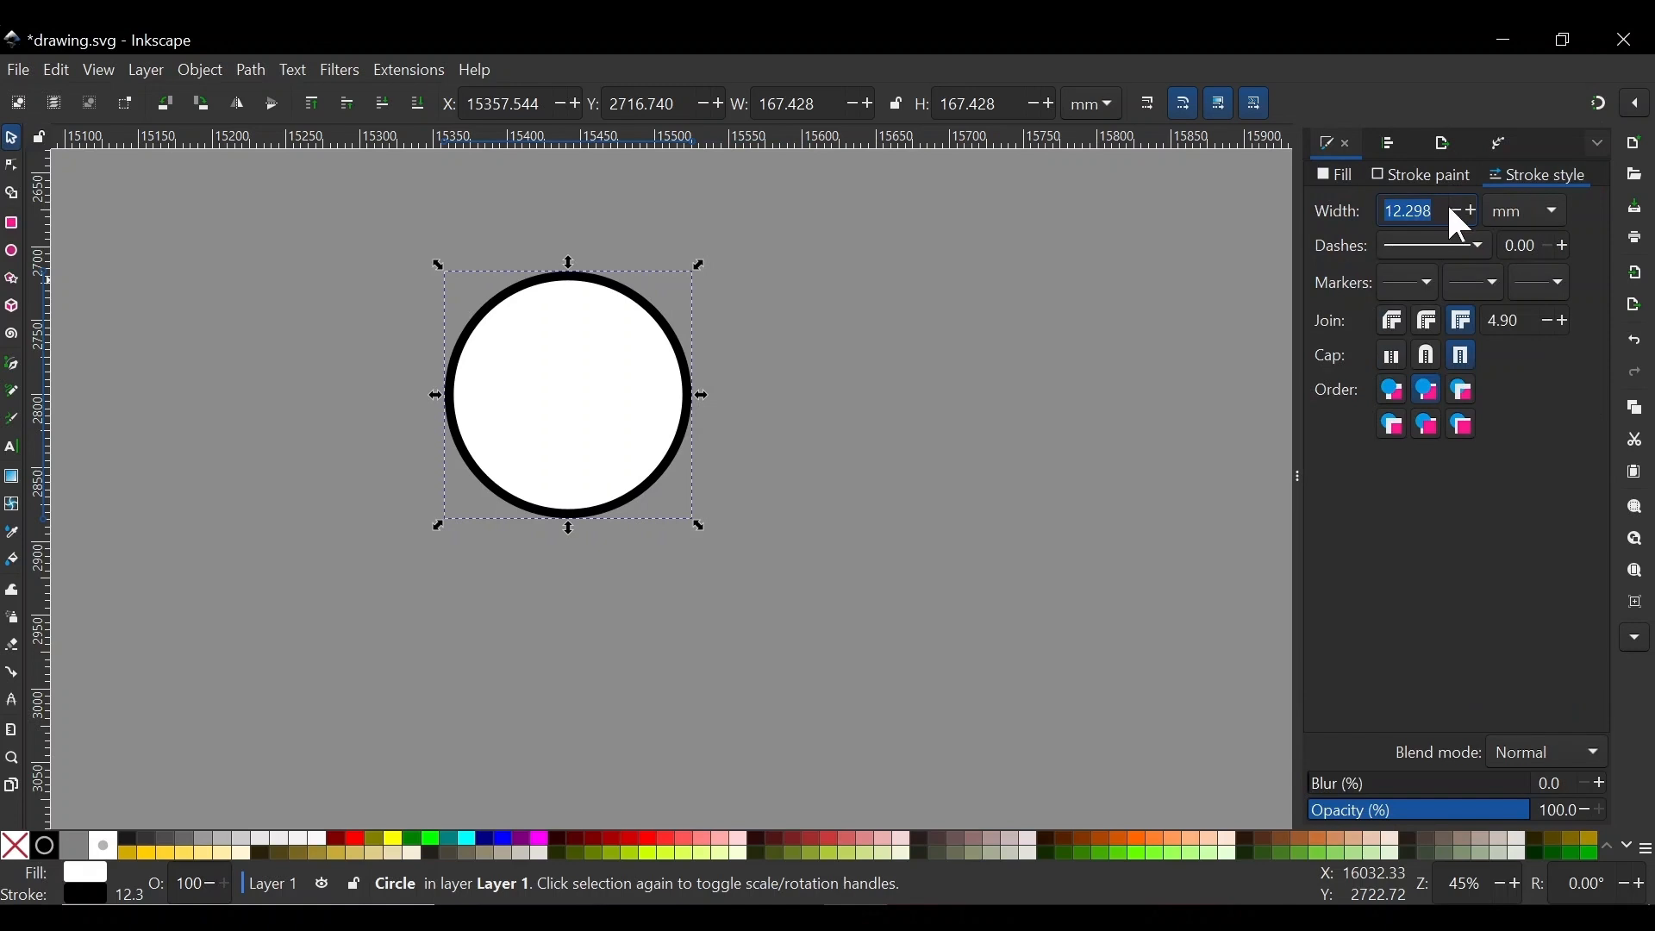
{"action": "type", "text": "5"}
{"action": "key", "text": "Return"}
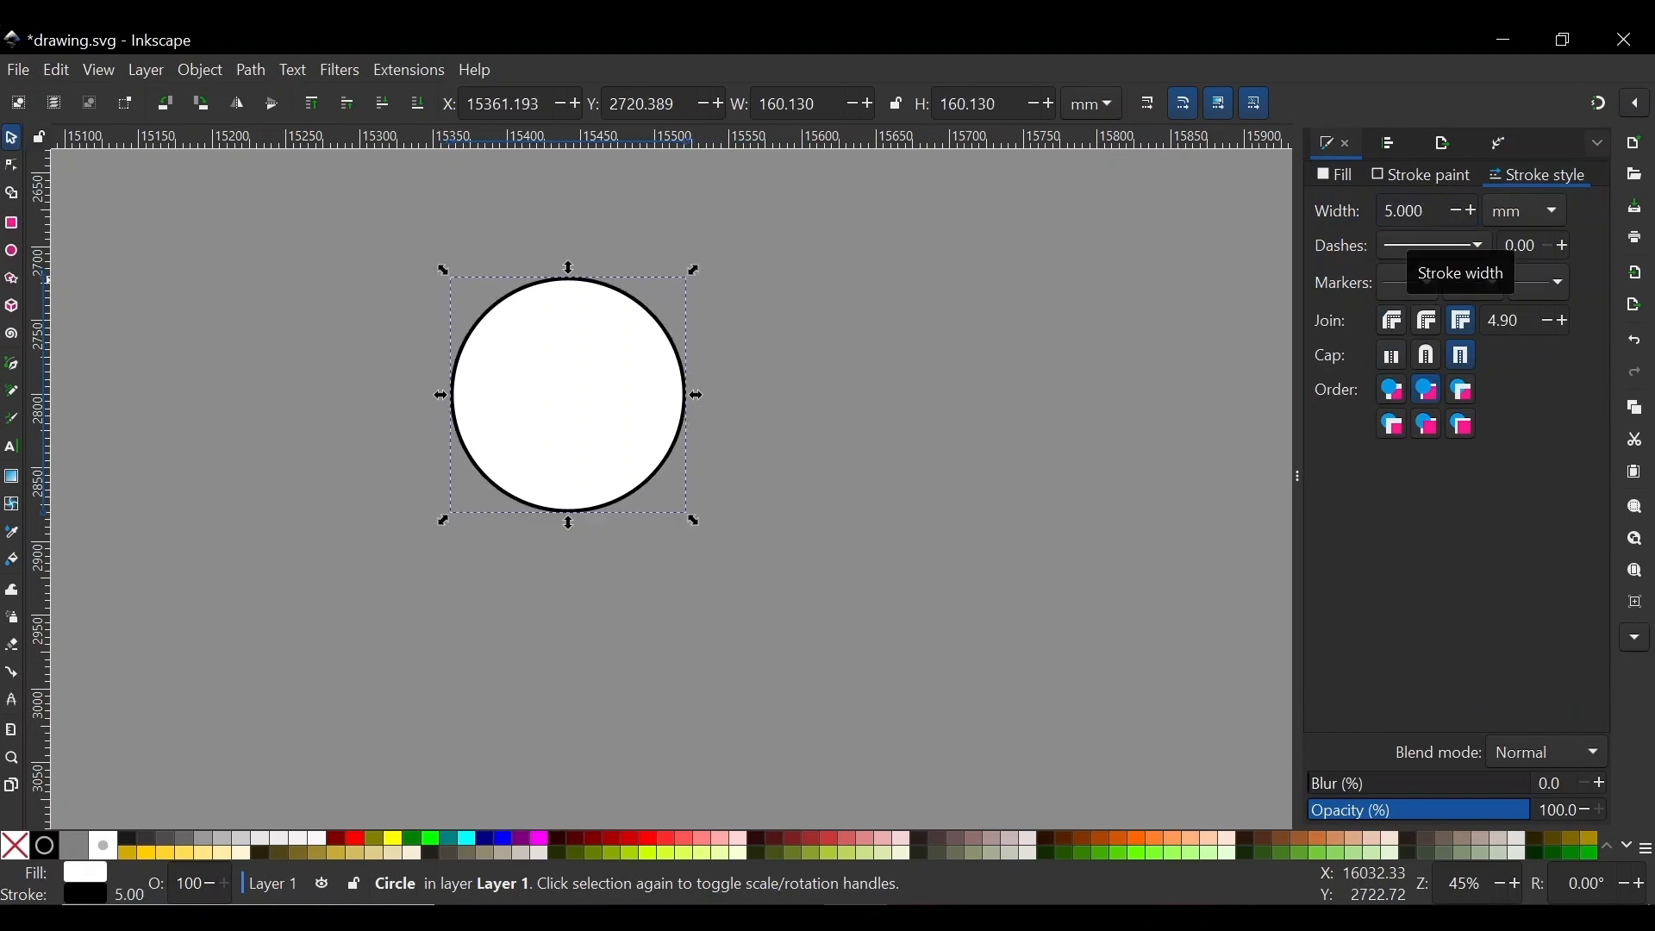
{"action": "key", "text": "Escape"}
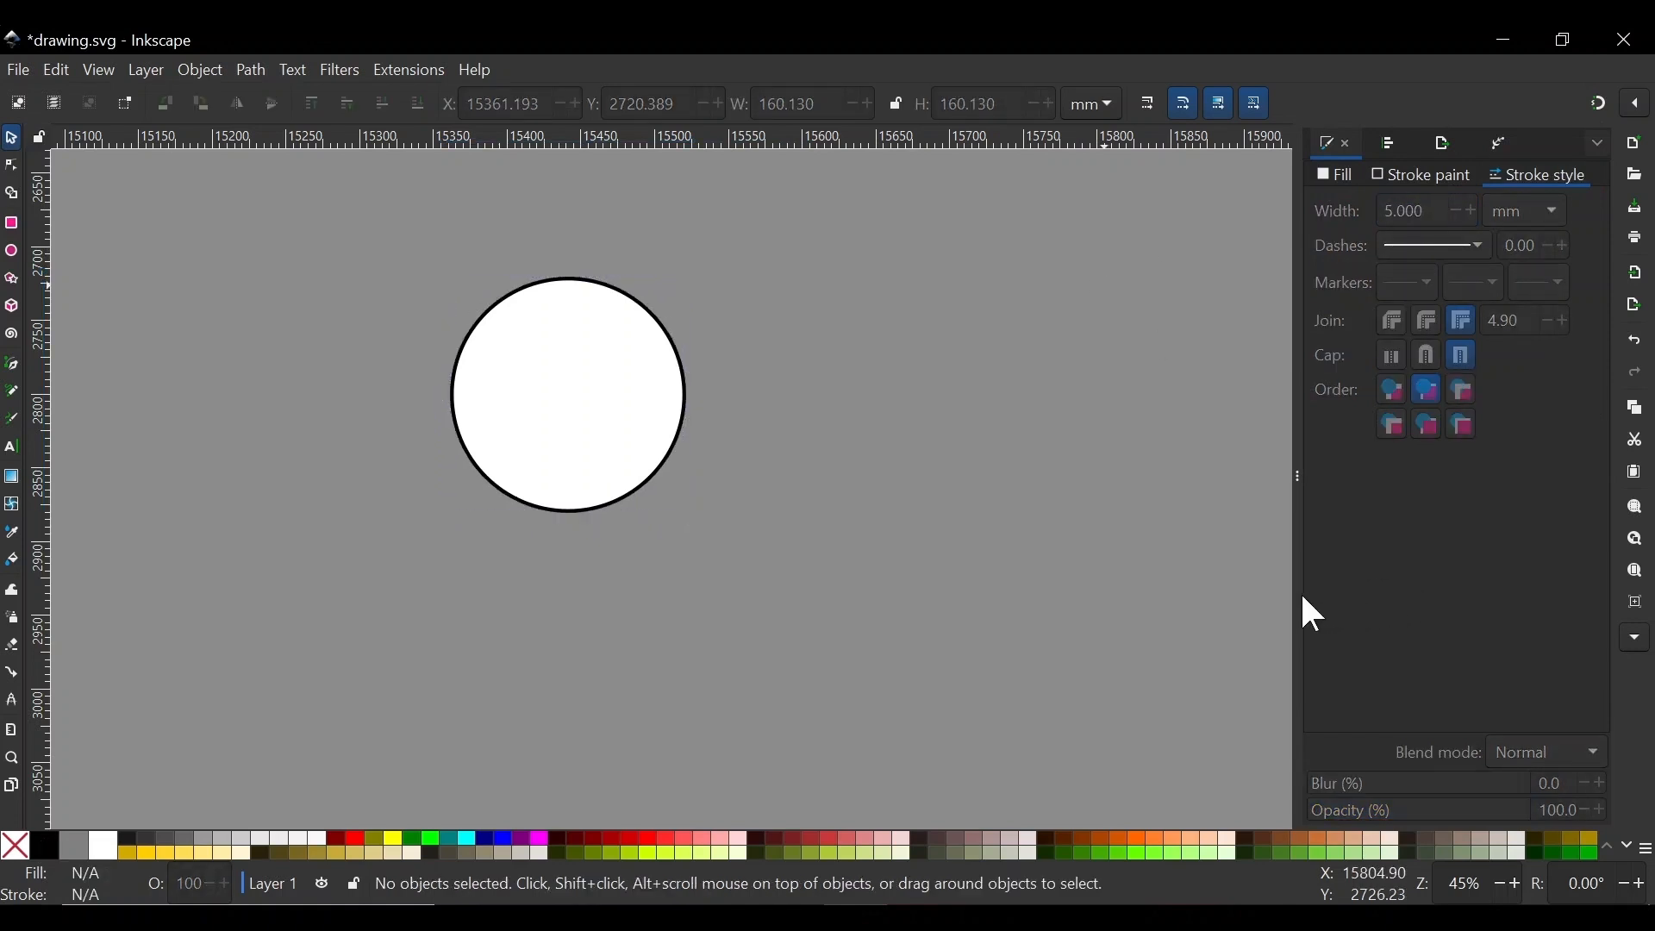
{"action": "mouse_move", "coordinate": [1300, 591]}
{"action": "left_mouse_down"}
{"action": "mouse_move", "coordinate": [1444, 547]}
{"action": "mouse_move", "coordinate": [1535, 549]}
{"action": "left_mouse_up"}
Duplicate the white circle, enlarge the copy to about 168 mm and offset it up and to the left of the original
{"action": "left_click", "coordinate": [687, 357]}
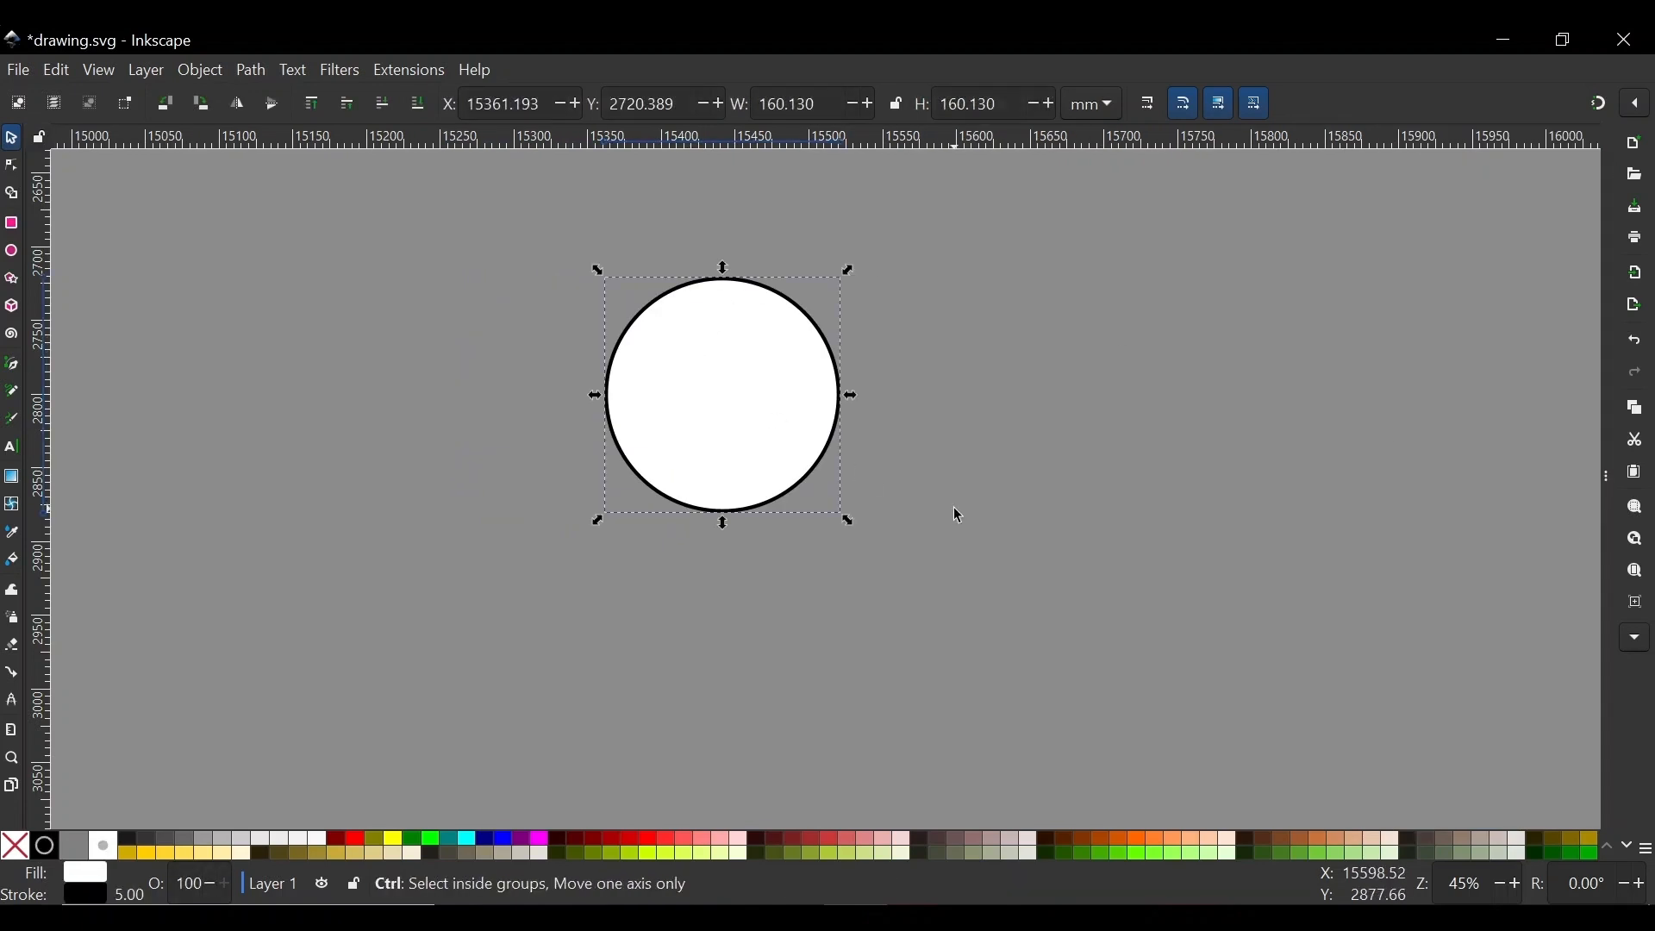
{"action": "left_click", "coordinate": [799, 428]}
{"action": "left_click_drag", "start_coordinate": [798, 429], "coordinate": [774, 405]}
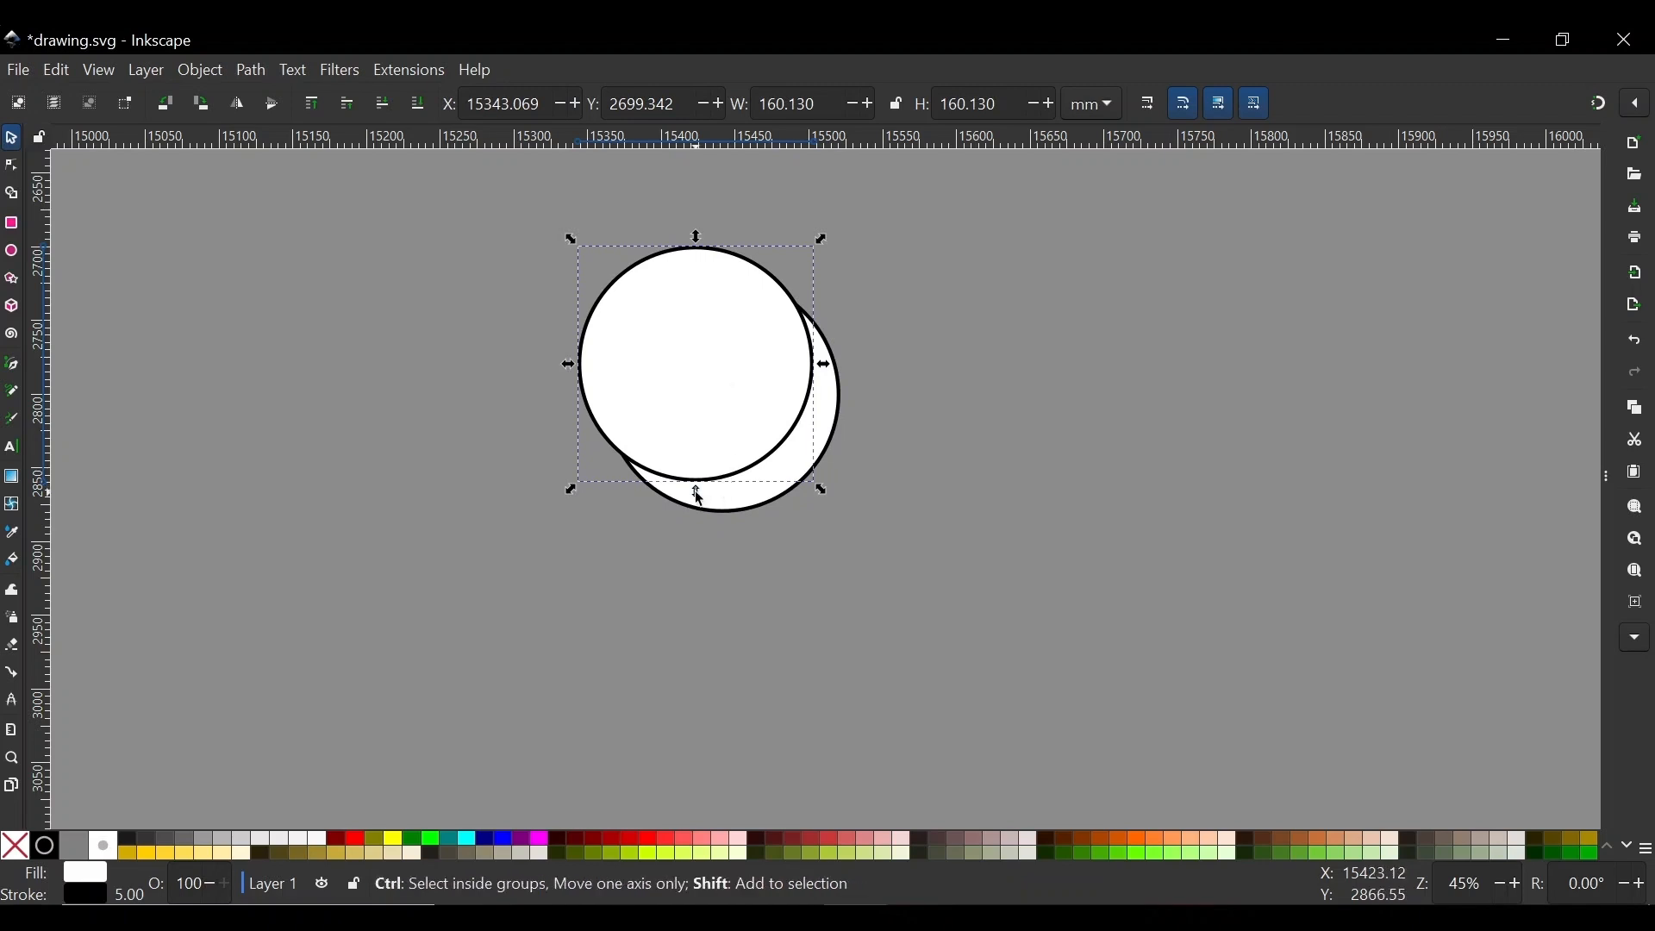
{"action": "left_click_drag", "start_coordinate": [697, 492], "coordinate": [698, 499]}
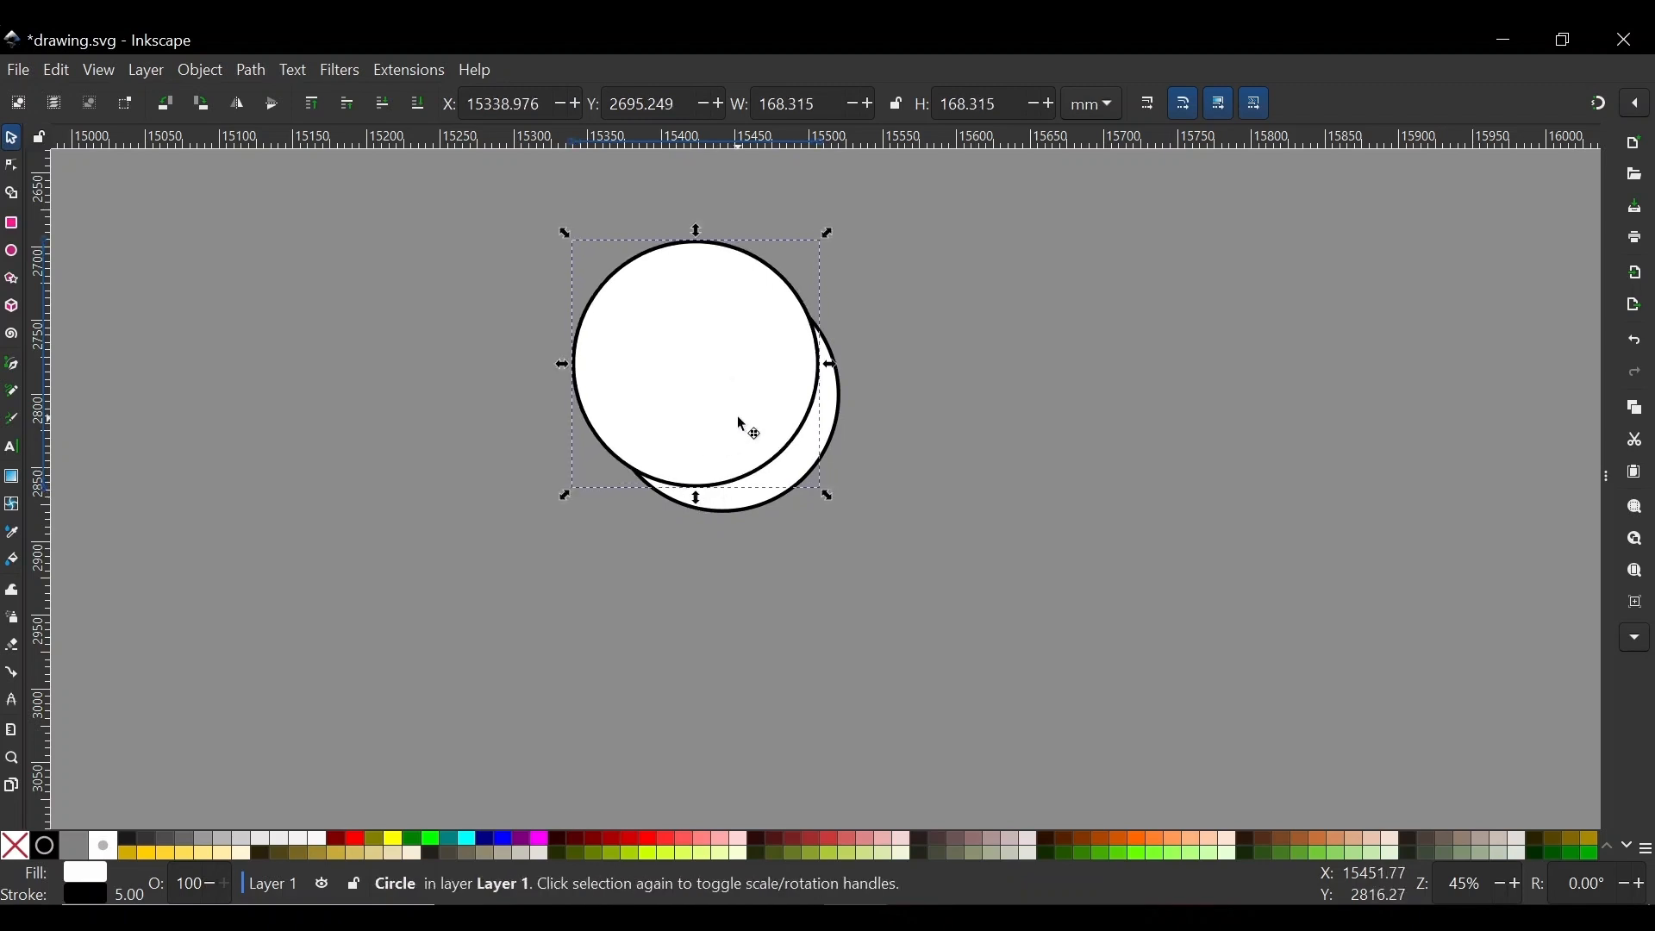
{"action": "left_click_drag", "start_coordinate": [742, 421], "coordinate": [726, 405]}
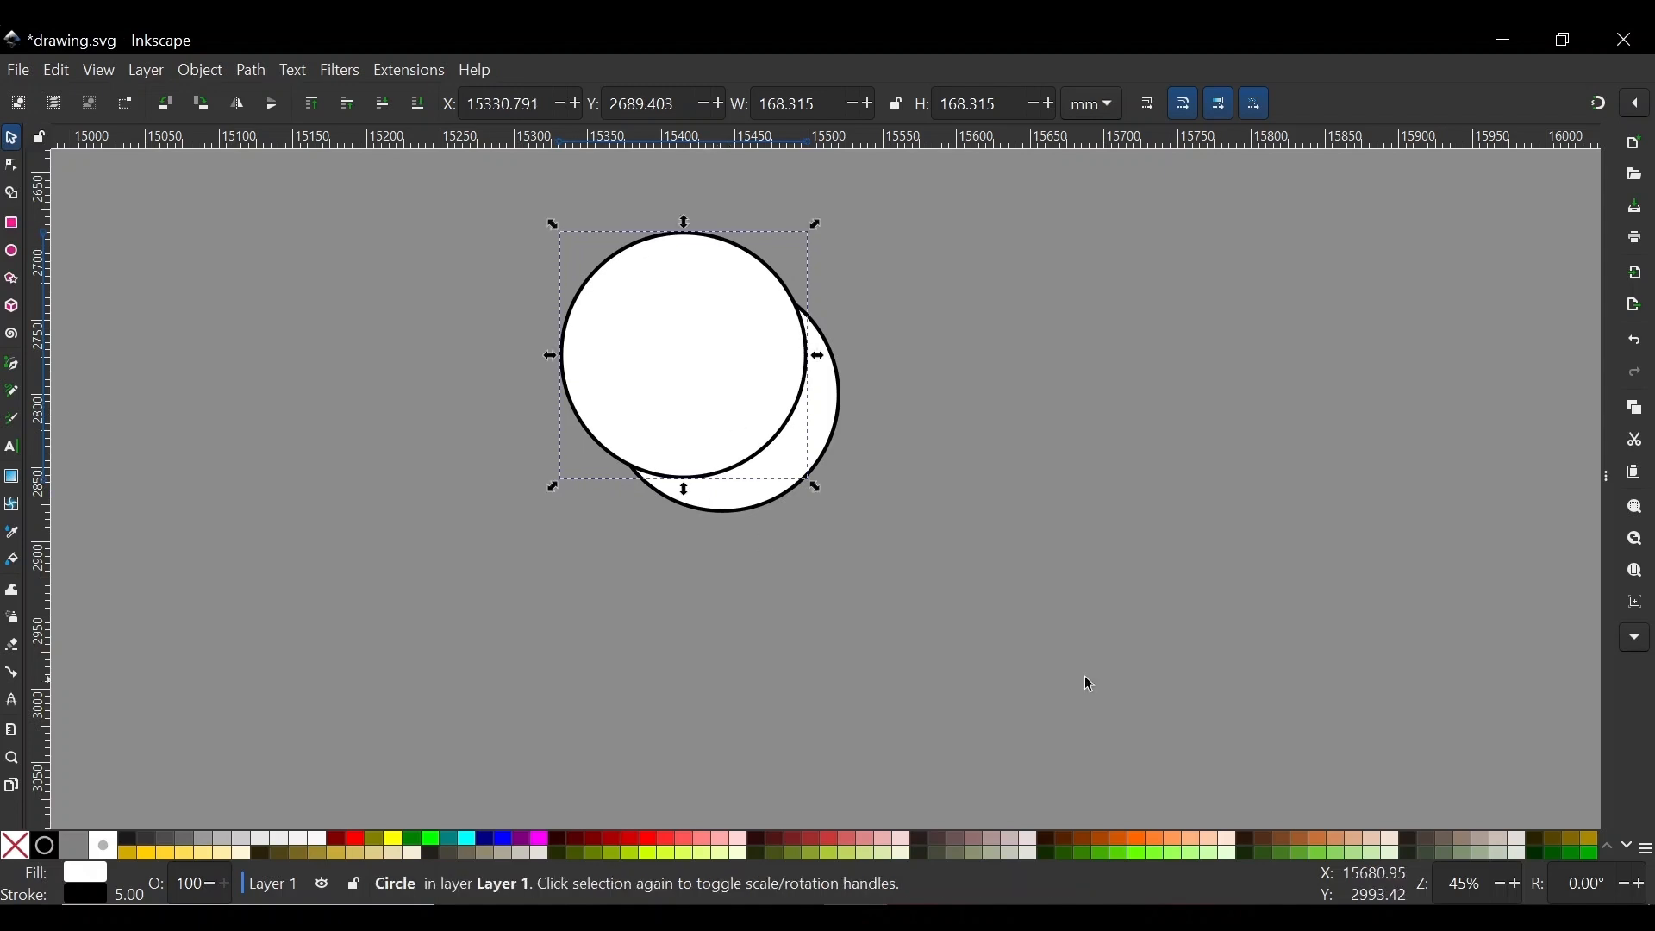
Duplicate the original circle and subtract the enlarged circle from the copy, leaving a crescent along the lower right edge
{"action": "left_click", "coordinate": [827, 408]}
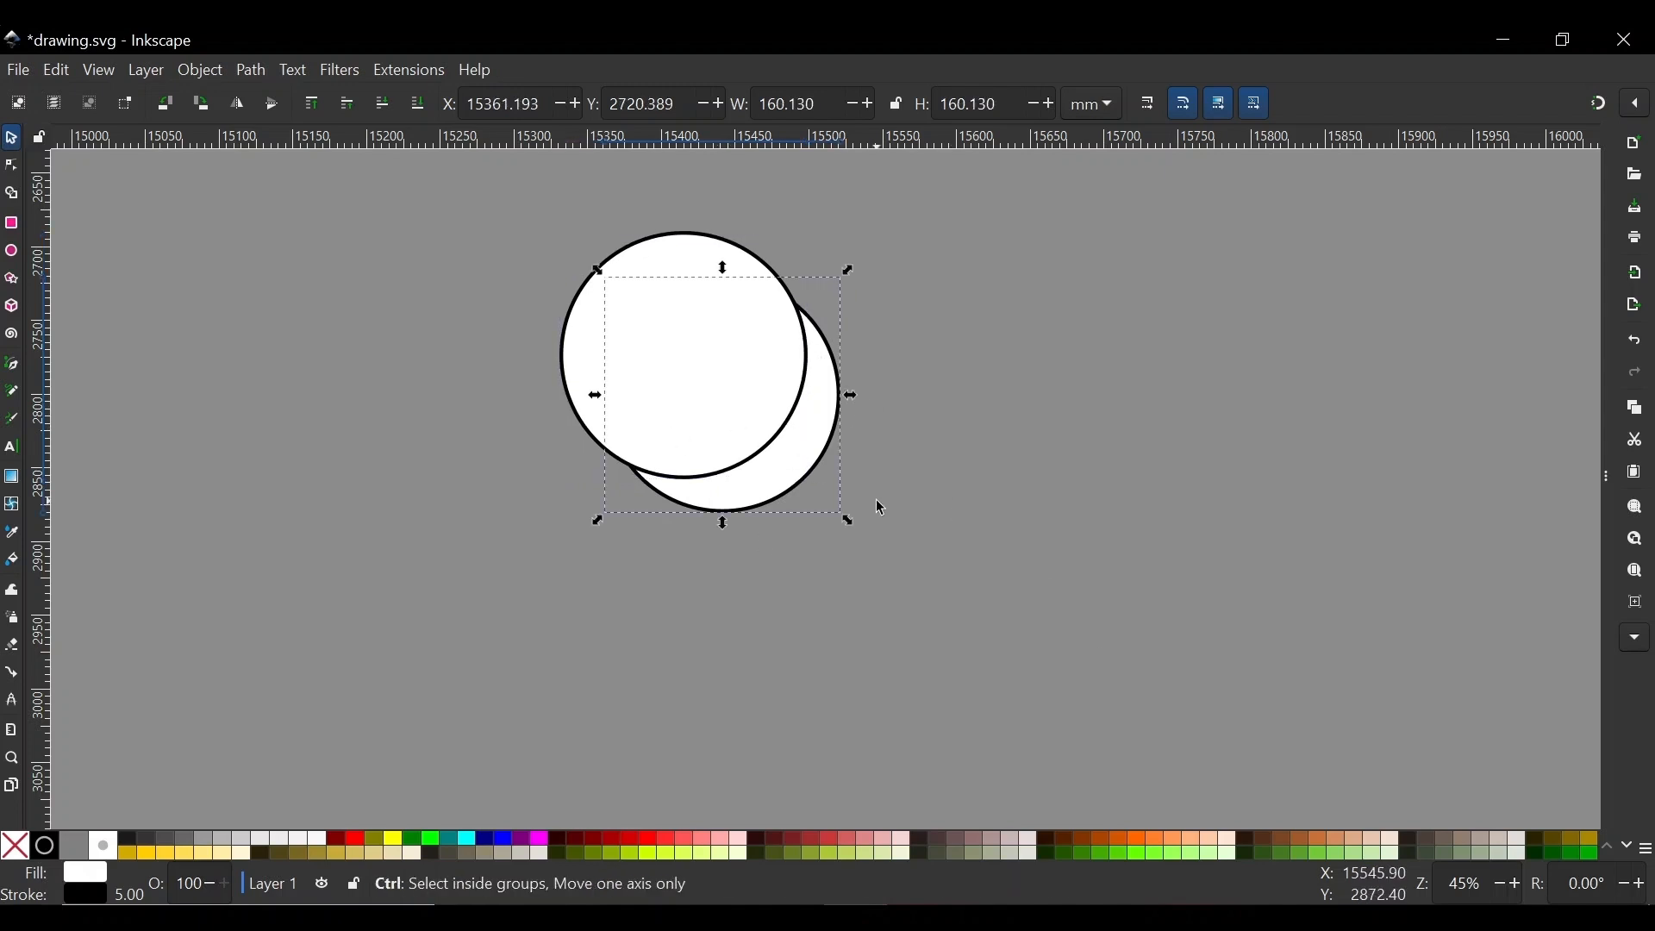
{"action": "key", "text": "ctrl+d"}
{"action": "left_click", "coordinate": [391, 105]}
{"action": "left_click", "coordinate": [711, 418]}
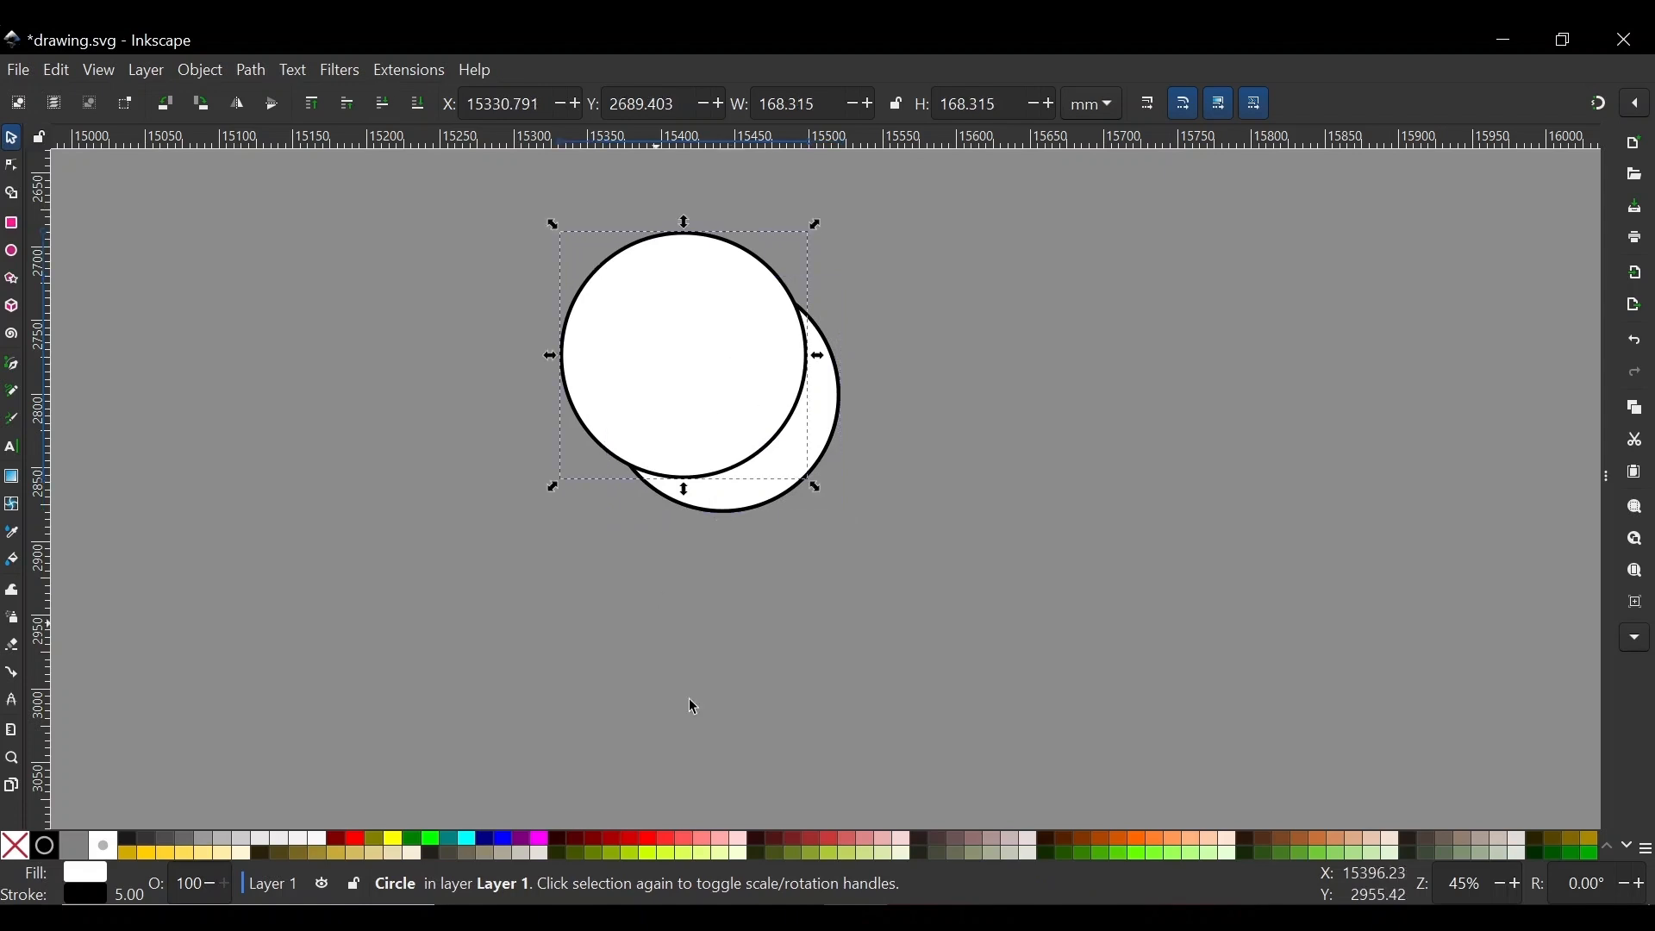
{"action": "left_click", "coordinate": [844, 404], "text": "shift"}
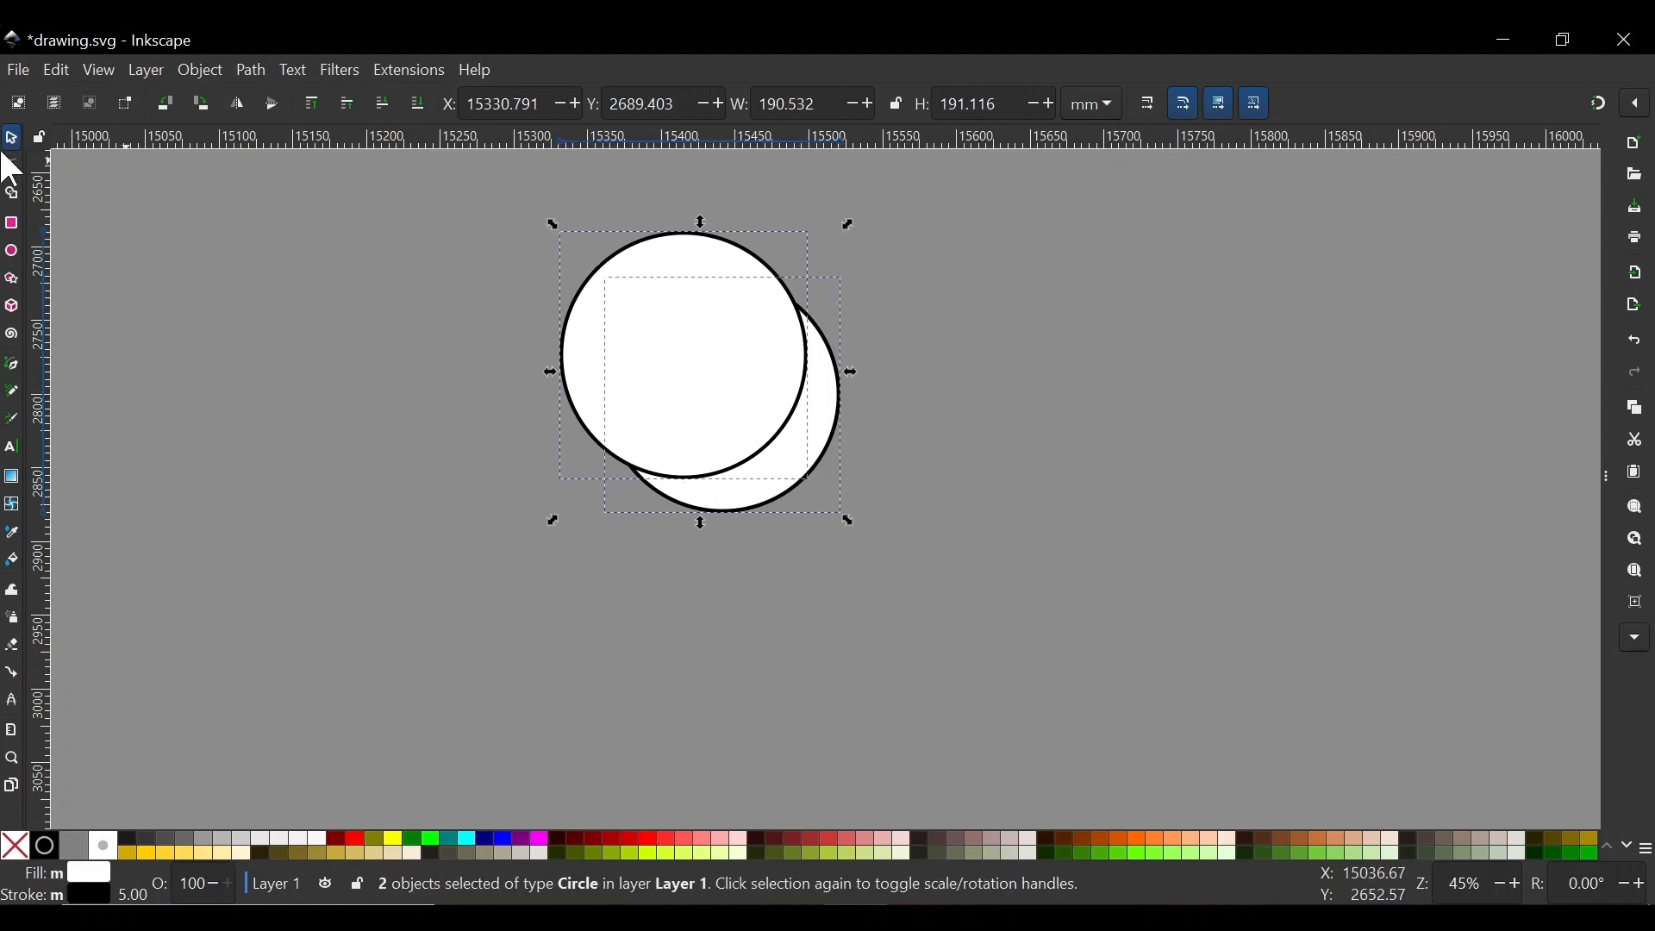
{"action": "left_click", "coordinate": [251, 70]}
{"action": "left_click", "coordinate": [304, 215]}
{"action": "left_click", "coordinate": [857, 402]}
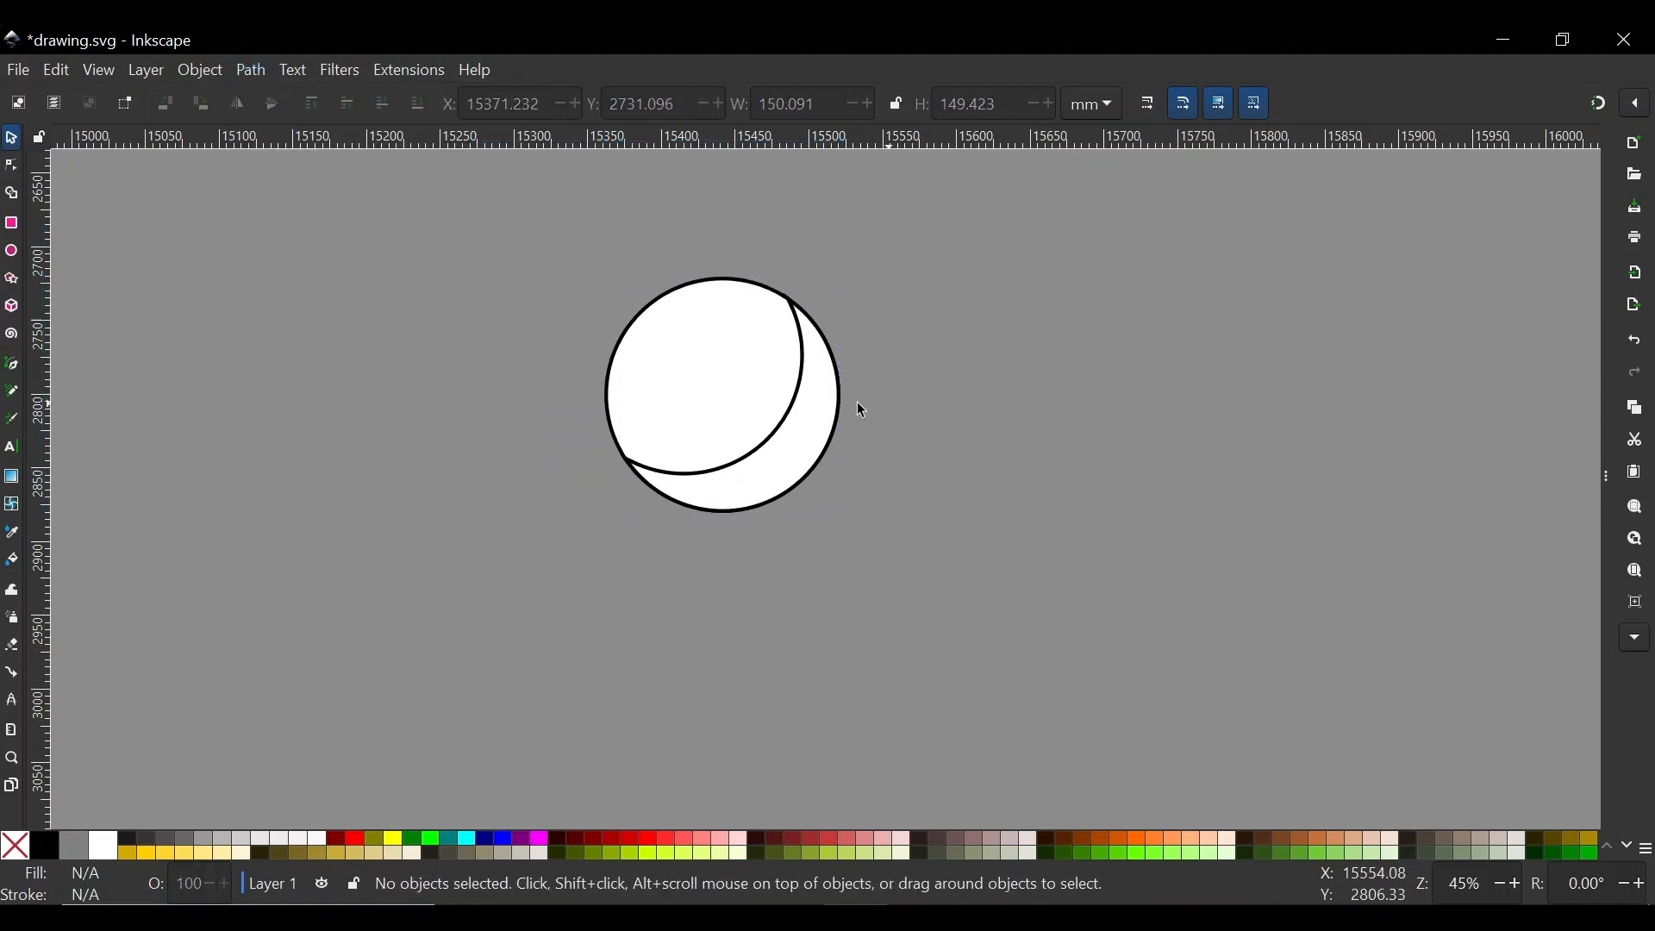
{"action": "left_click", "coordinate": [812, 404]}
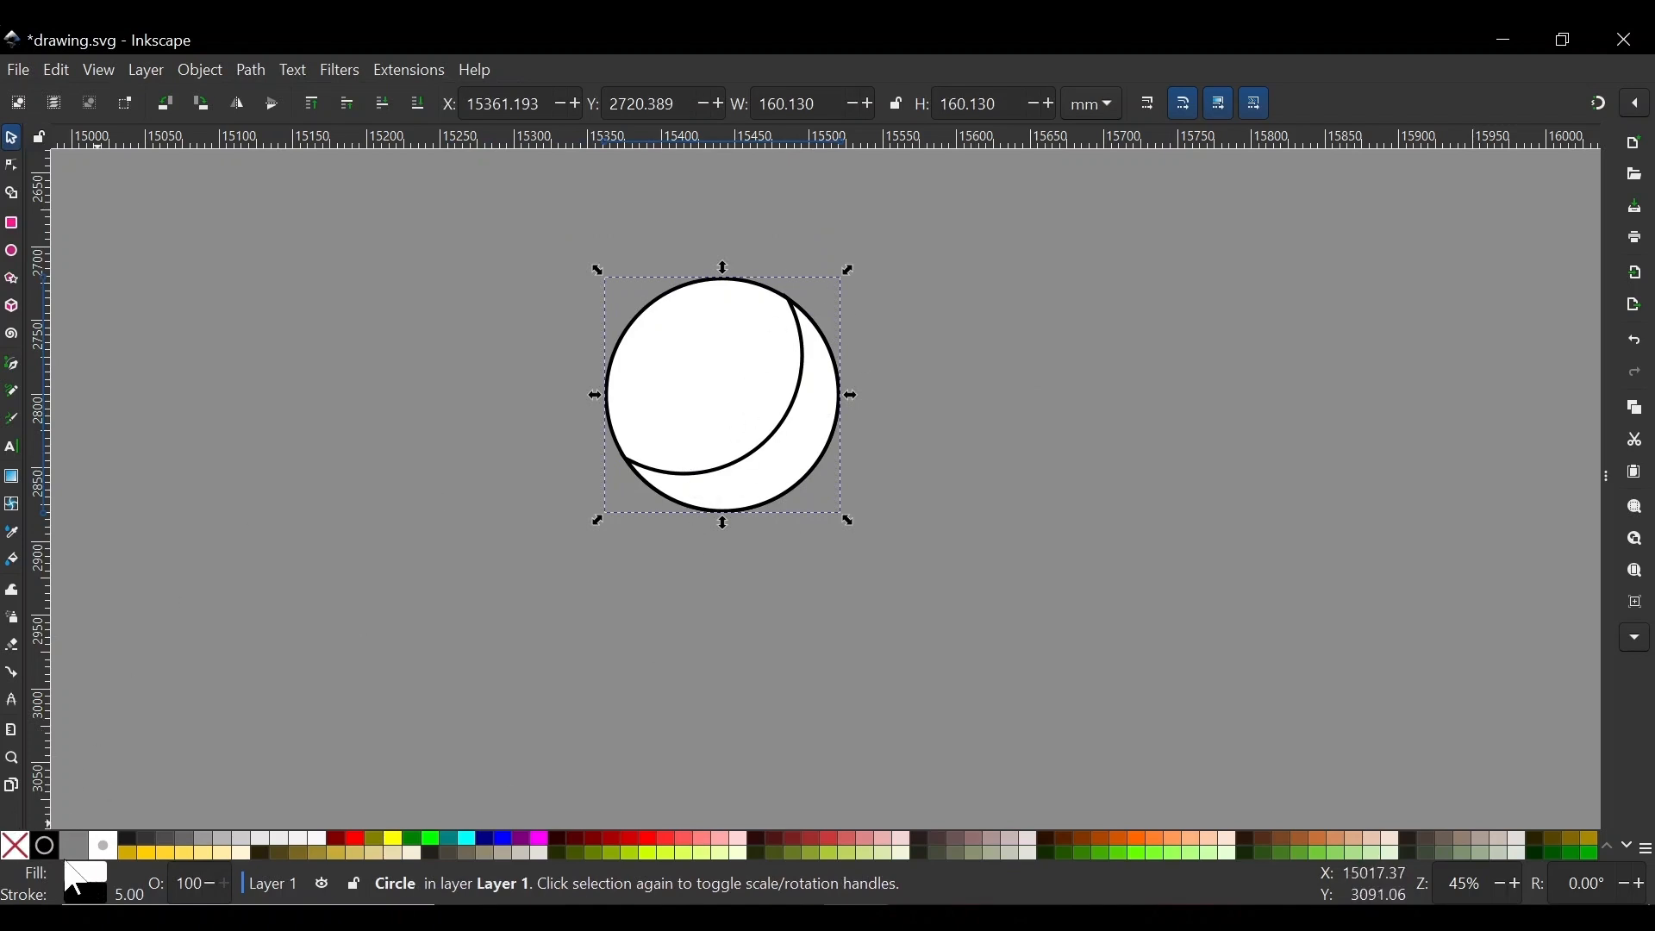
{"action": "left_click", "coordinate": [15, 847], "text": "shift"}
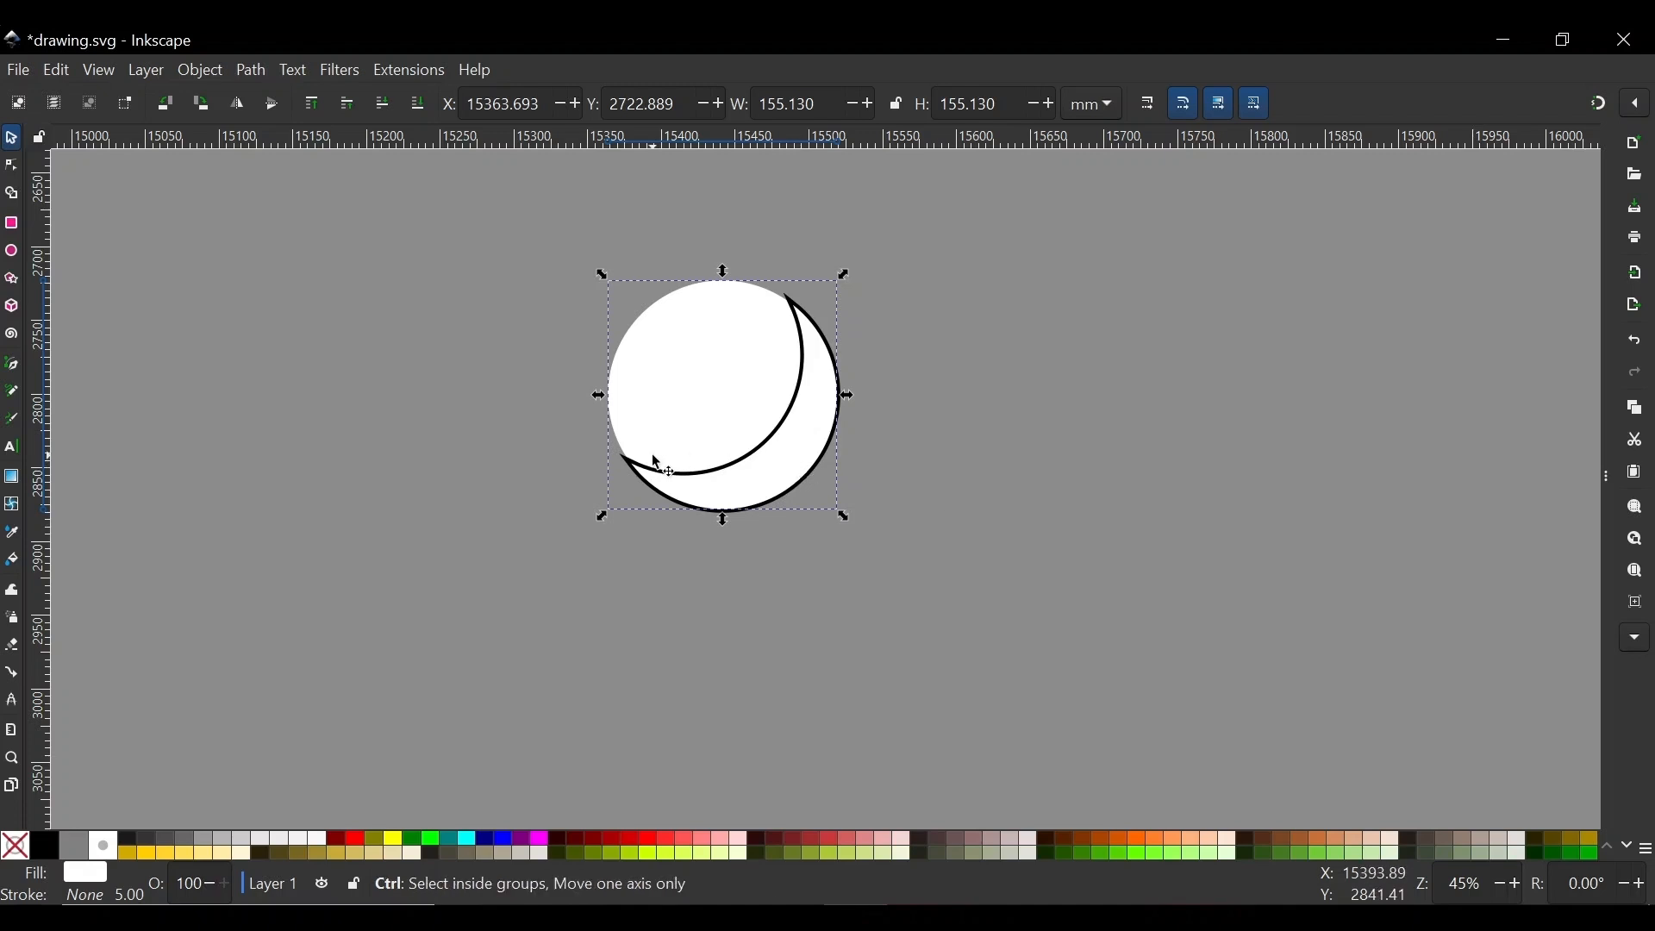
{"action": "key", "text": "ctrl+z"}
Remove the crescent's stroke and fill it with gray as a shadow on the eyeball
{"action": "left_click", "coordinate": [826, 468]}
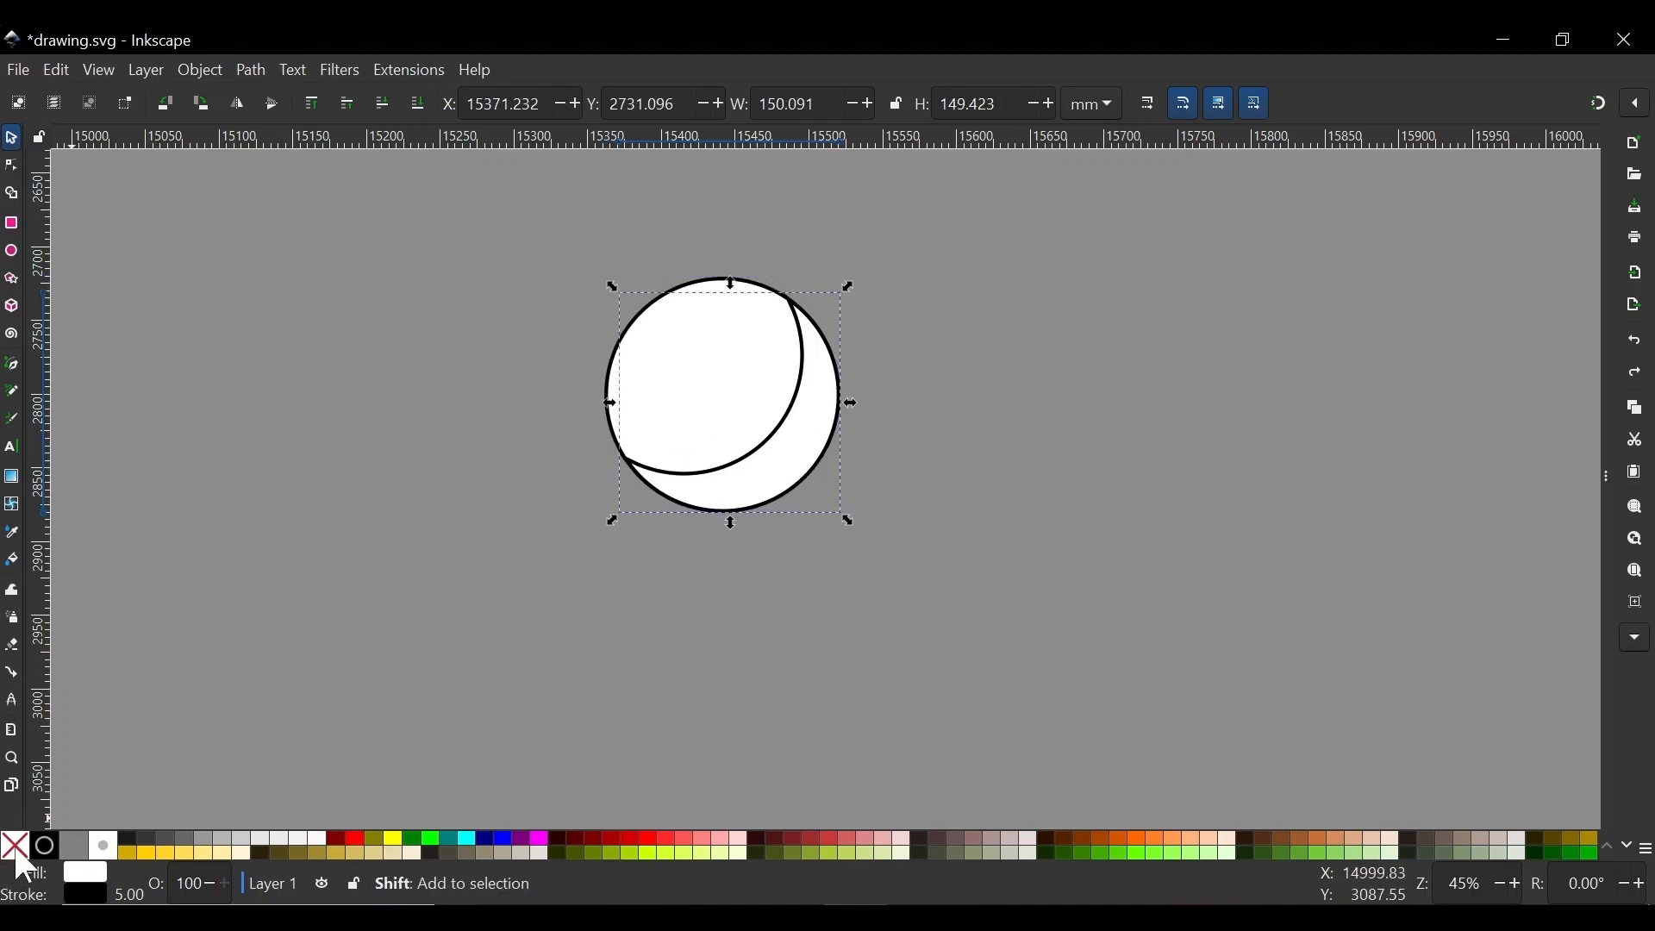
{"action": "left_click", "coordinate": [15, 849], "text": "shift"}
{"action": "left_click", "coordinate": [202, 840]}
{"action": "left_click", "coordinate": [741, 388]}
{"action": "left_click", "coordinate": [994, 288]}
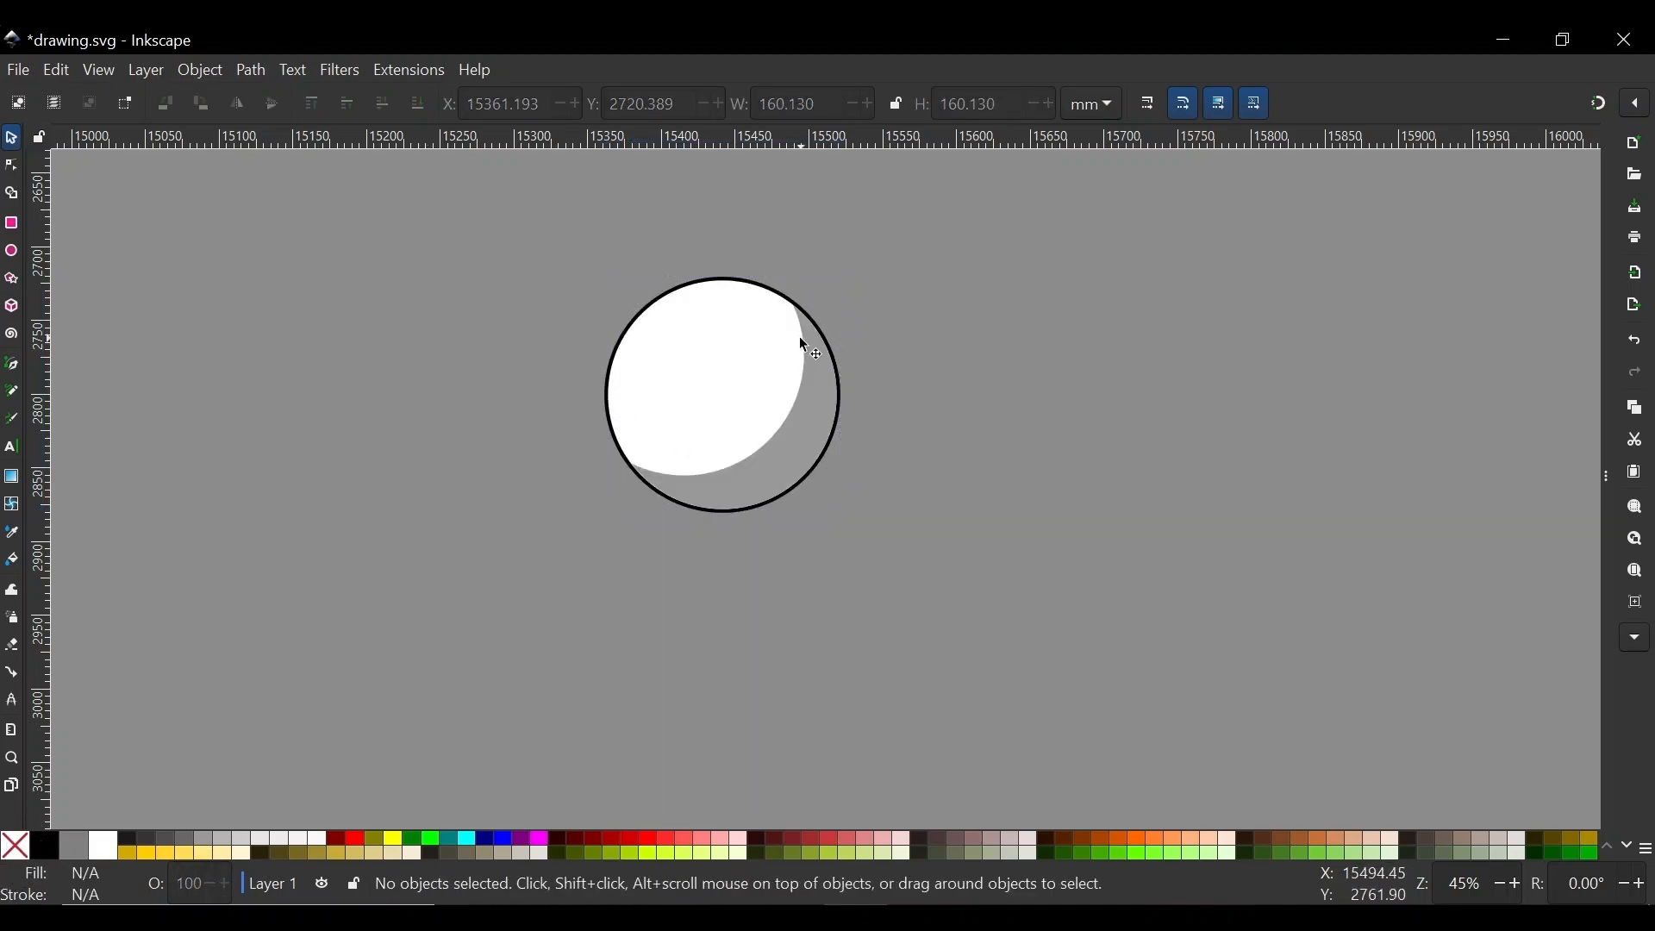
Duplicate the outlined white circle and shrink the copy about its centre to about 71 mm
{"action": "left_click", "coordinate": [723, 351]}
{"action": "key", "text": "ctrl+z"}
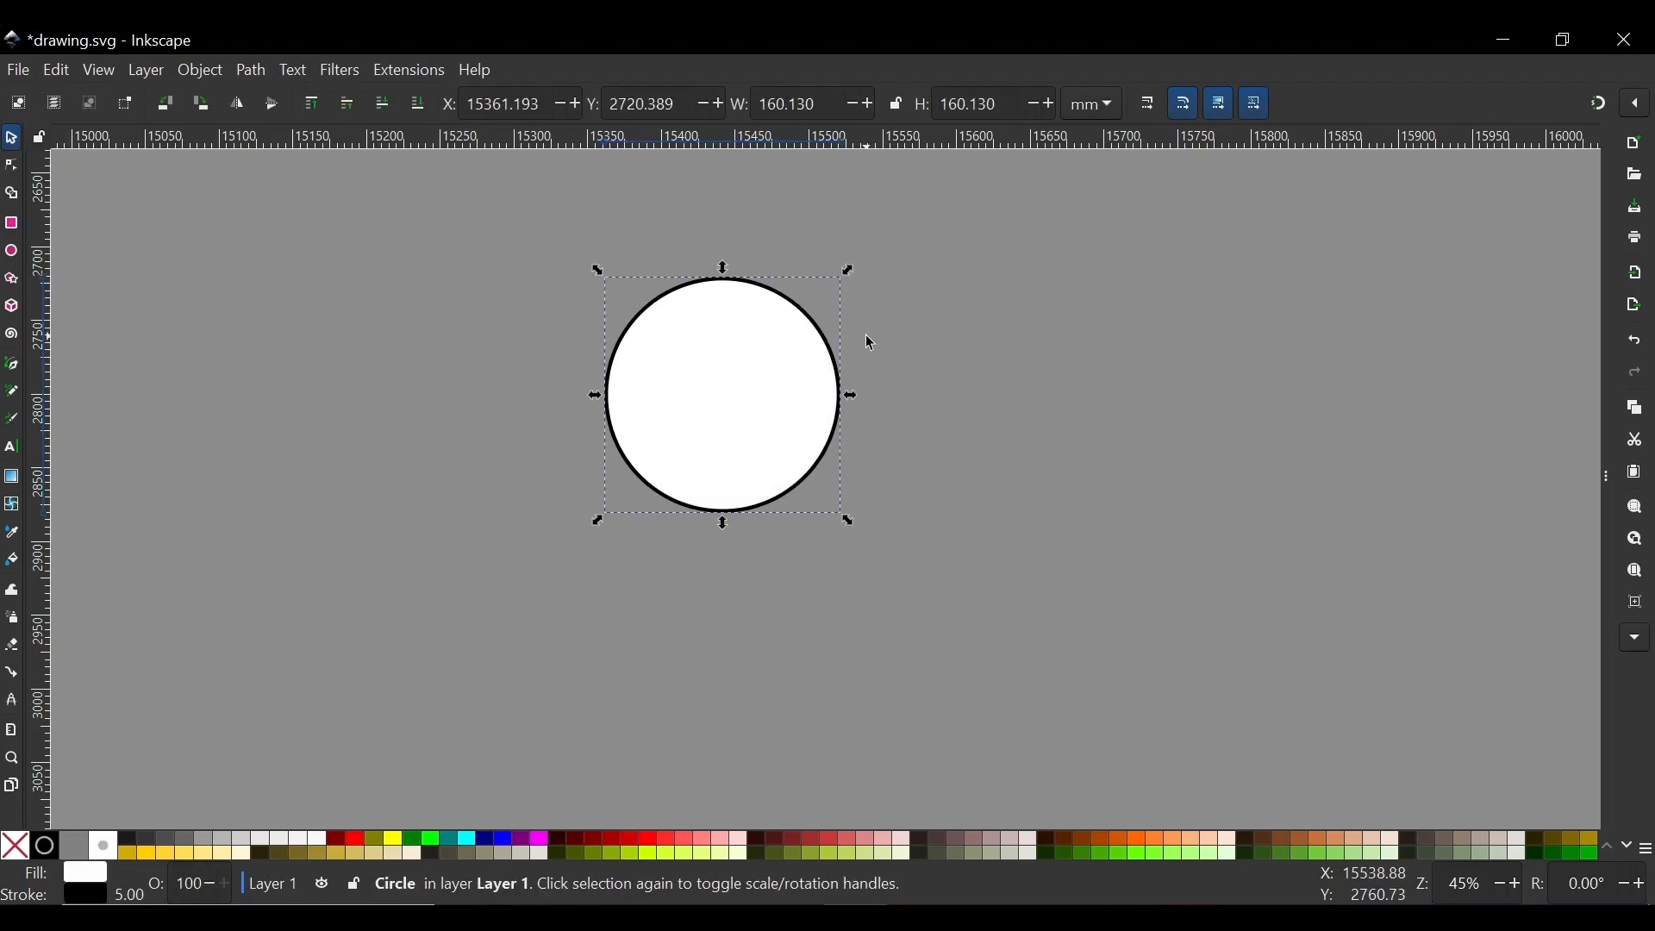
{"action": "left_click_drag", "start_coordinate": [852, 397], "coordinate": [793, 395]}
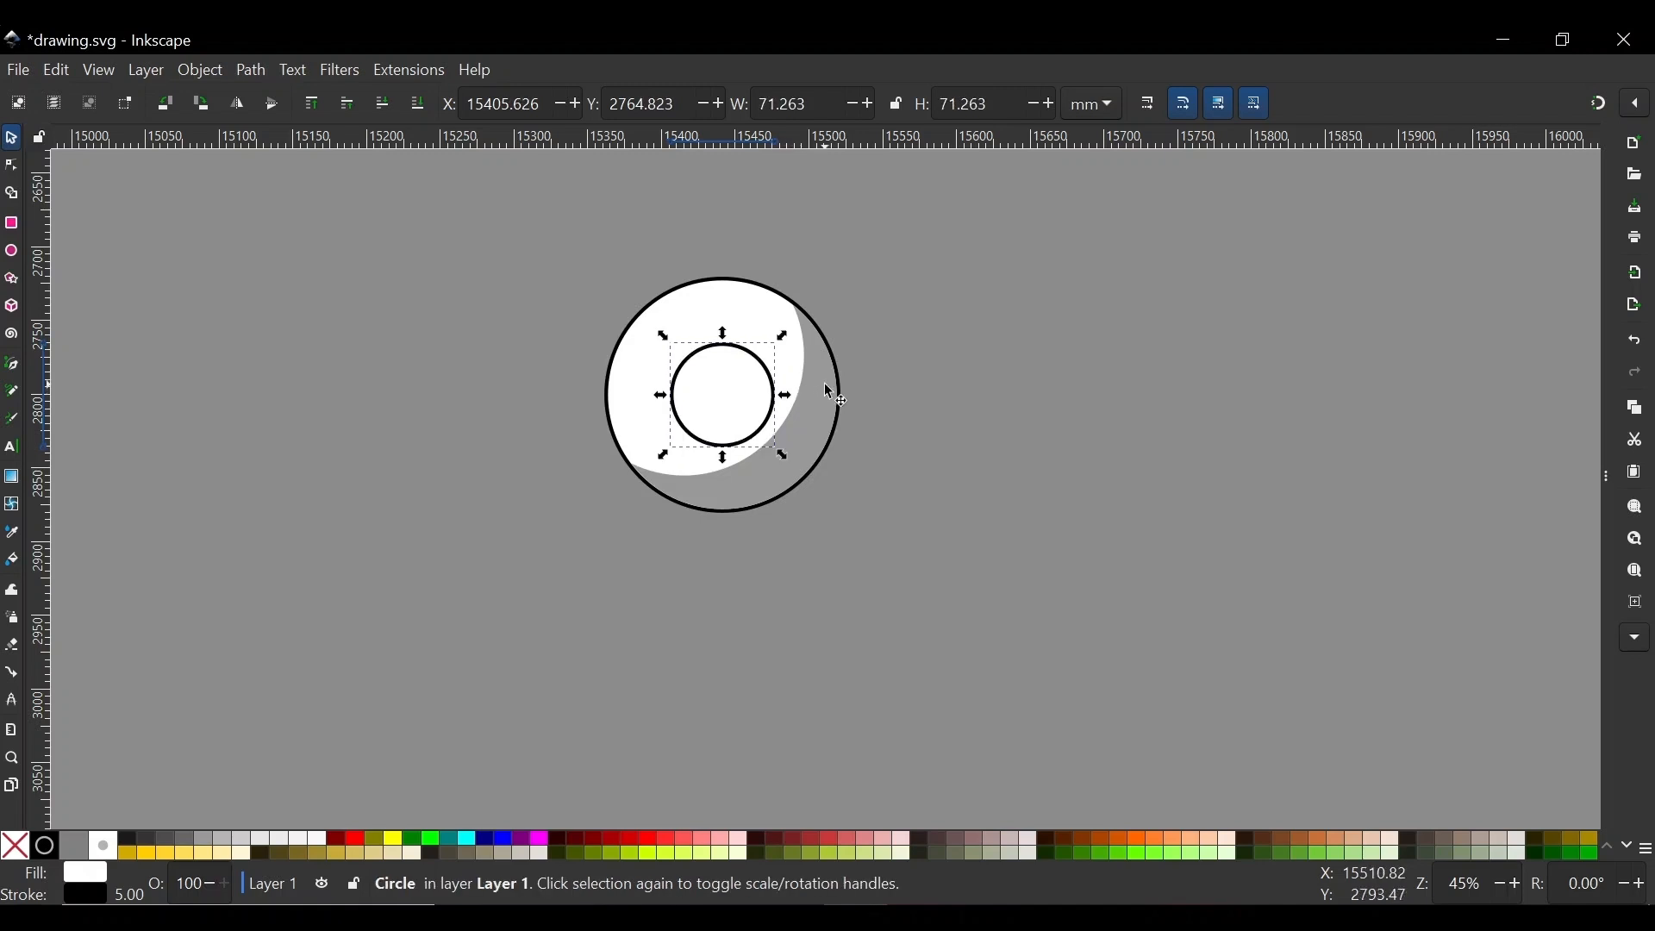
Shrink the inner circle about its centre to about 65 mm and fill it with bright lime green as the iris
{"action": "scroll", "coordinate": [724, 388], "scroll_direction": "up", "scroll_amount": 1, "text": "ctrl"}
{"action": "scroll", "coordinate": [737, 384], "scroll_direction": "down", "scroll_amount": 1, "text": "ctrl"}
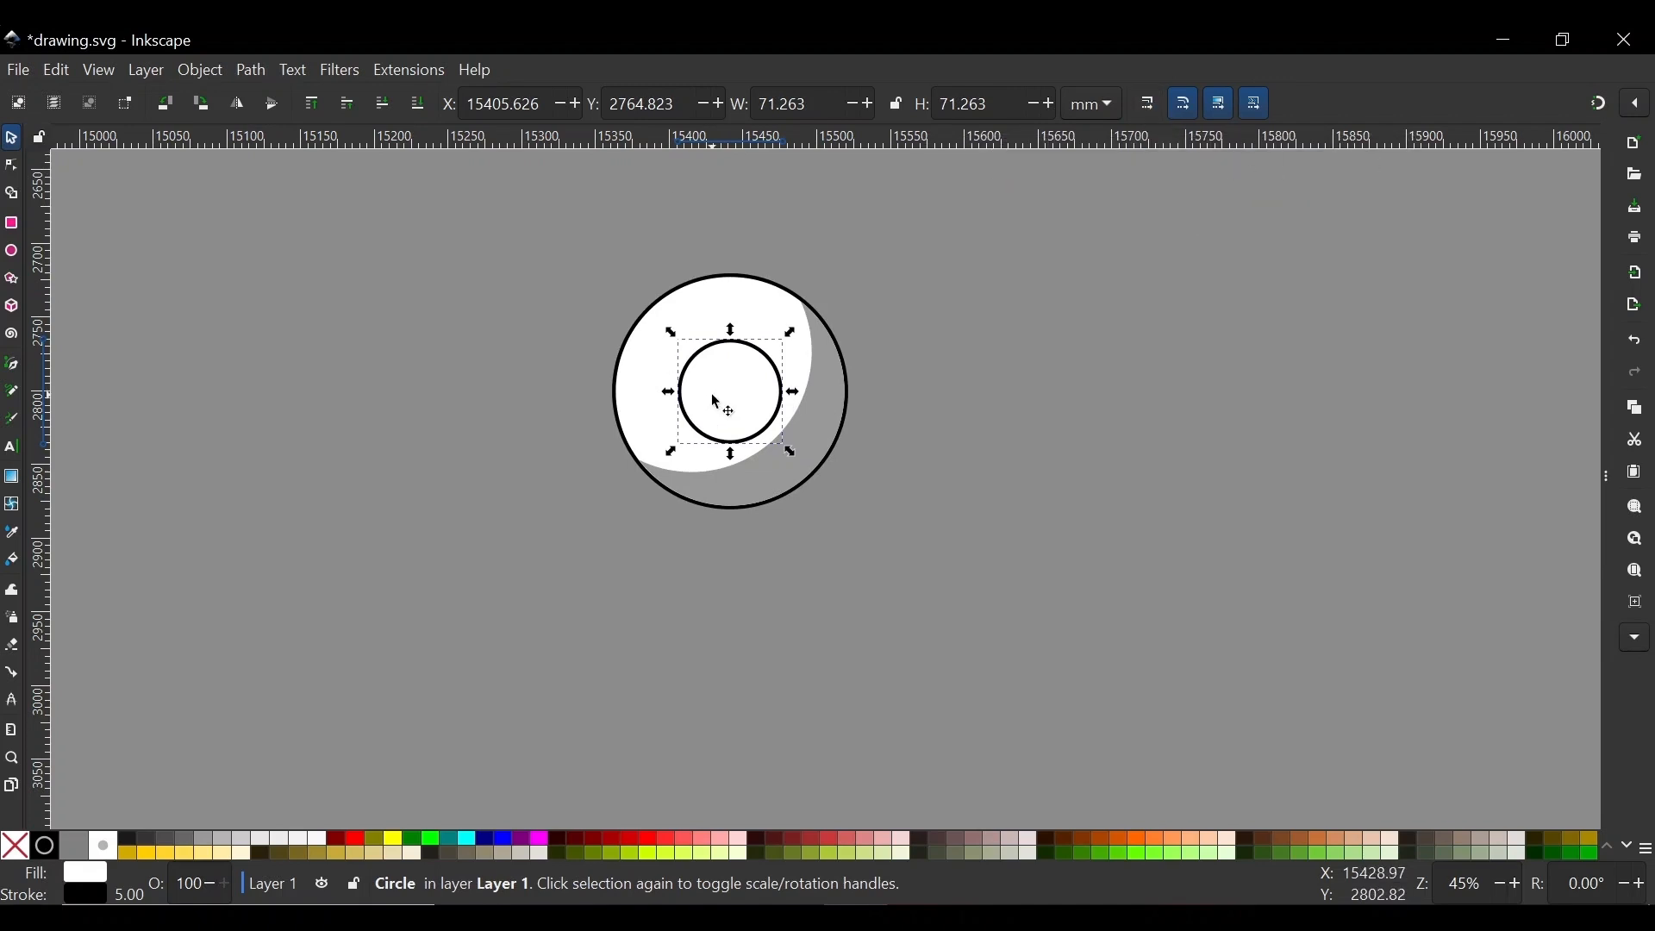
{"action": "scroll", "coordinate": [715, 399], "scroll_direction": "up", "scroll_amount": 1}
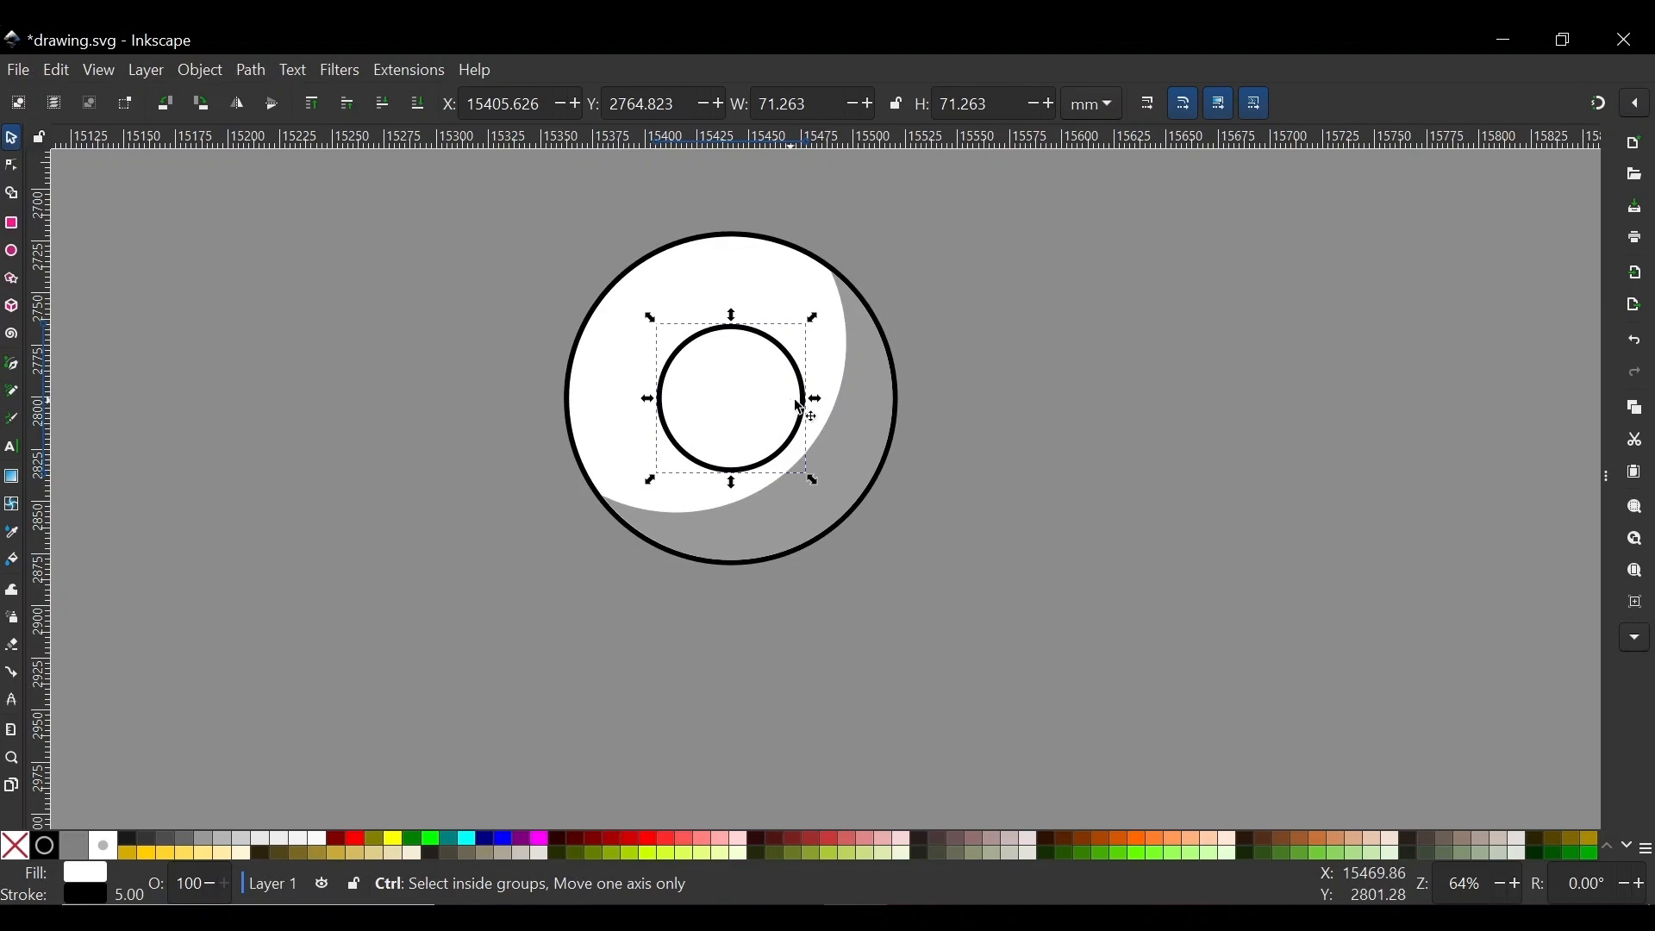
{"action": "scroll", "coordinate": [758, 242], "scroll_direction": "up", "scroll_amount": 2}
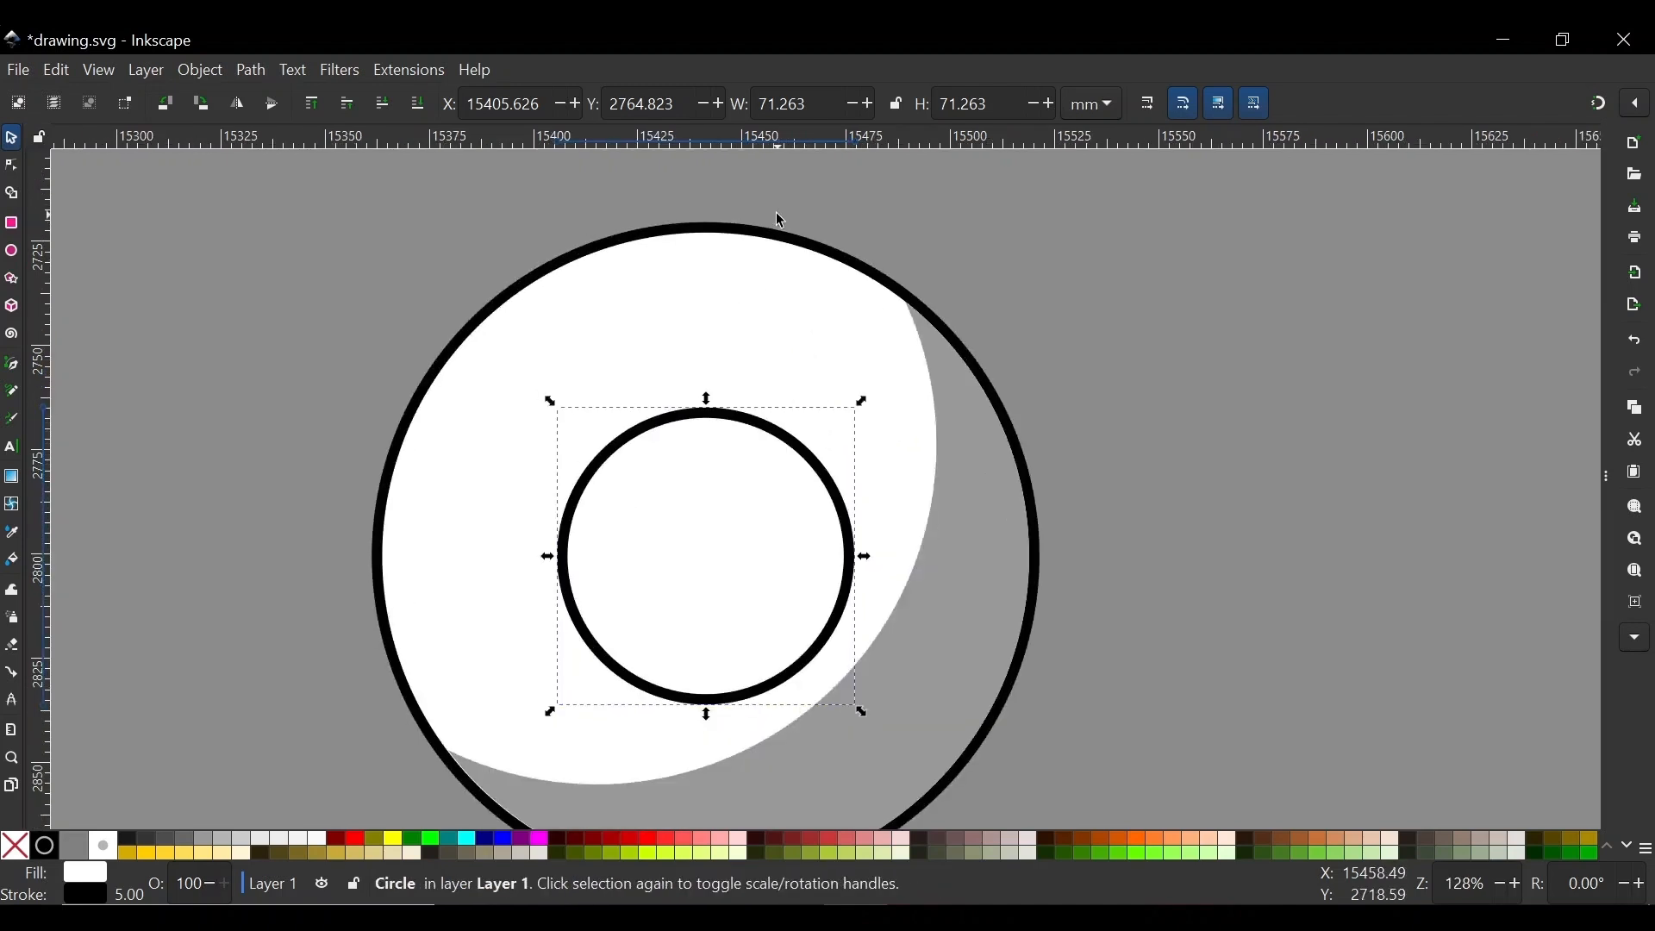
{"action": "scroll", "coordinate": [776, 379], "scroll_direction": "down", "scroll_amount": 2}
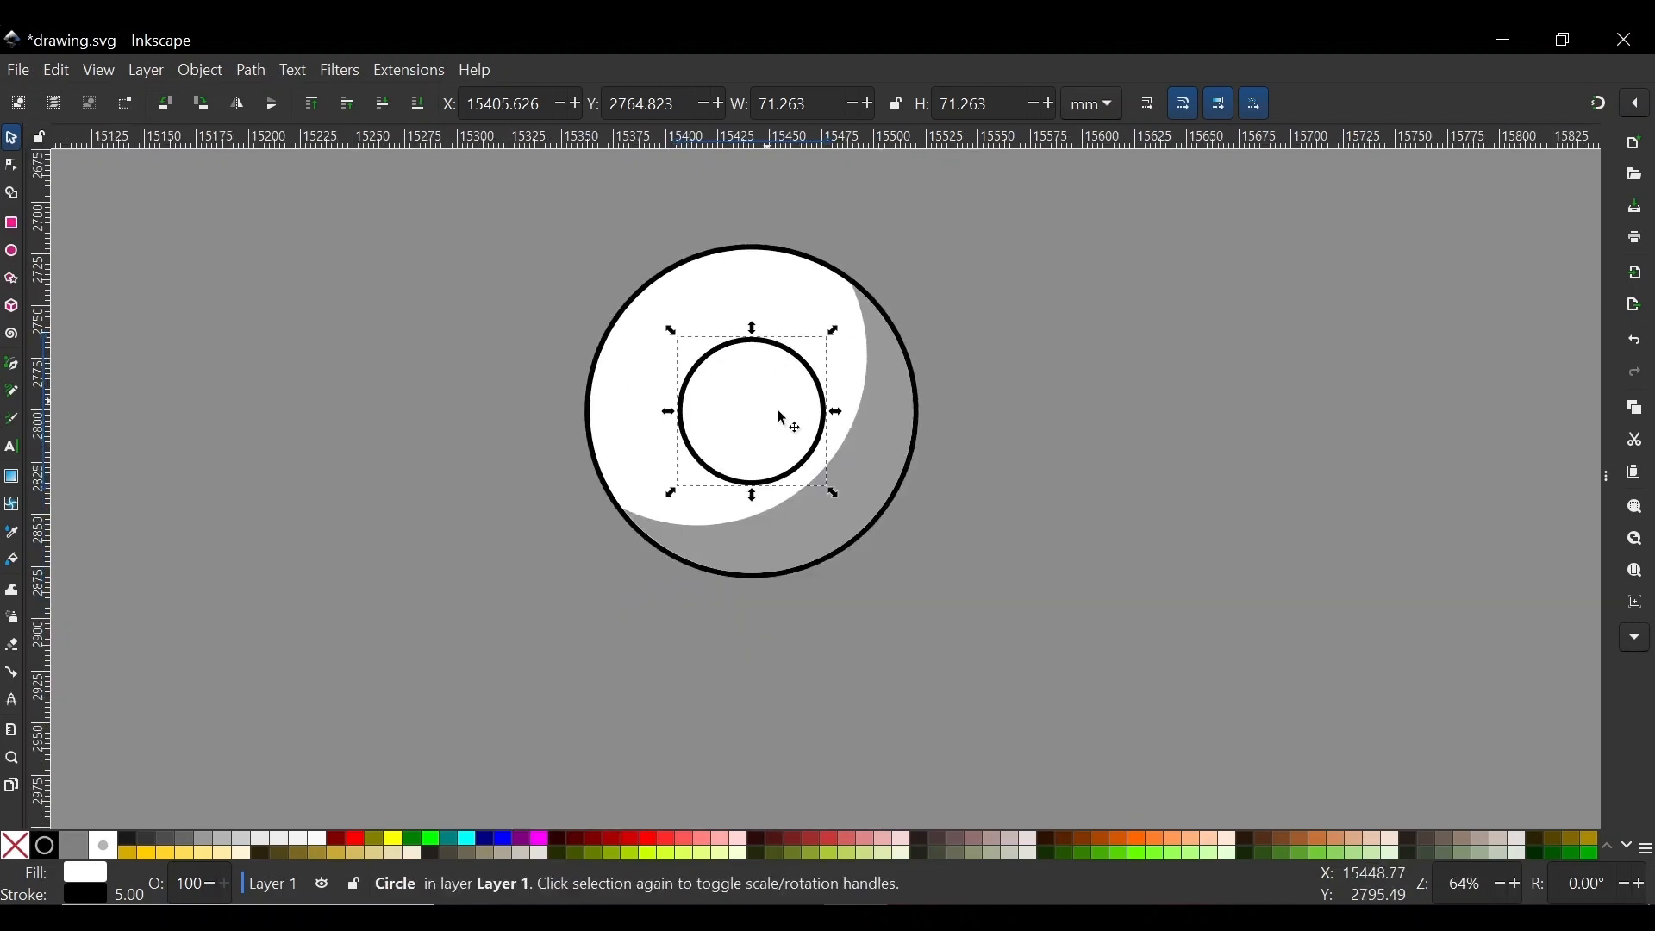
{"action": "scroll", "coordinate": [789, 414], "scroll_direction": "up", "scroll_amount": 1}
{"action": "scroll", "coordinate": [791, 402], "scroll_direction": "up", "scroll_amount": 1}
{"action": "left_click_drag", "start_coordinate": [876, 421], "coordinate": [864, 426]}
{"action": "scroll", "coordinate": [745, 399], "scroll_direction": "down", "scroll_amount": 1}
{"action": "key", "text": "Escape"}
{"action": "left_click", "coordinate": [785, 421]}
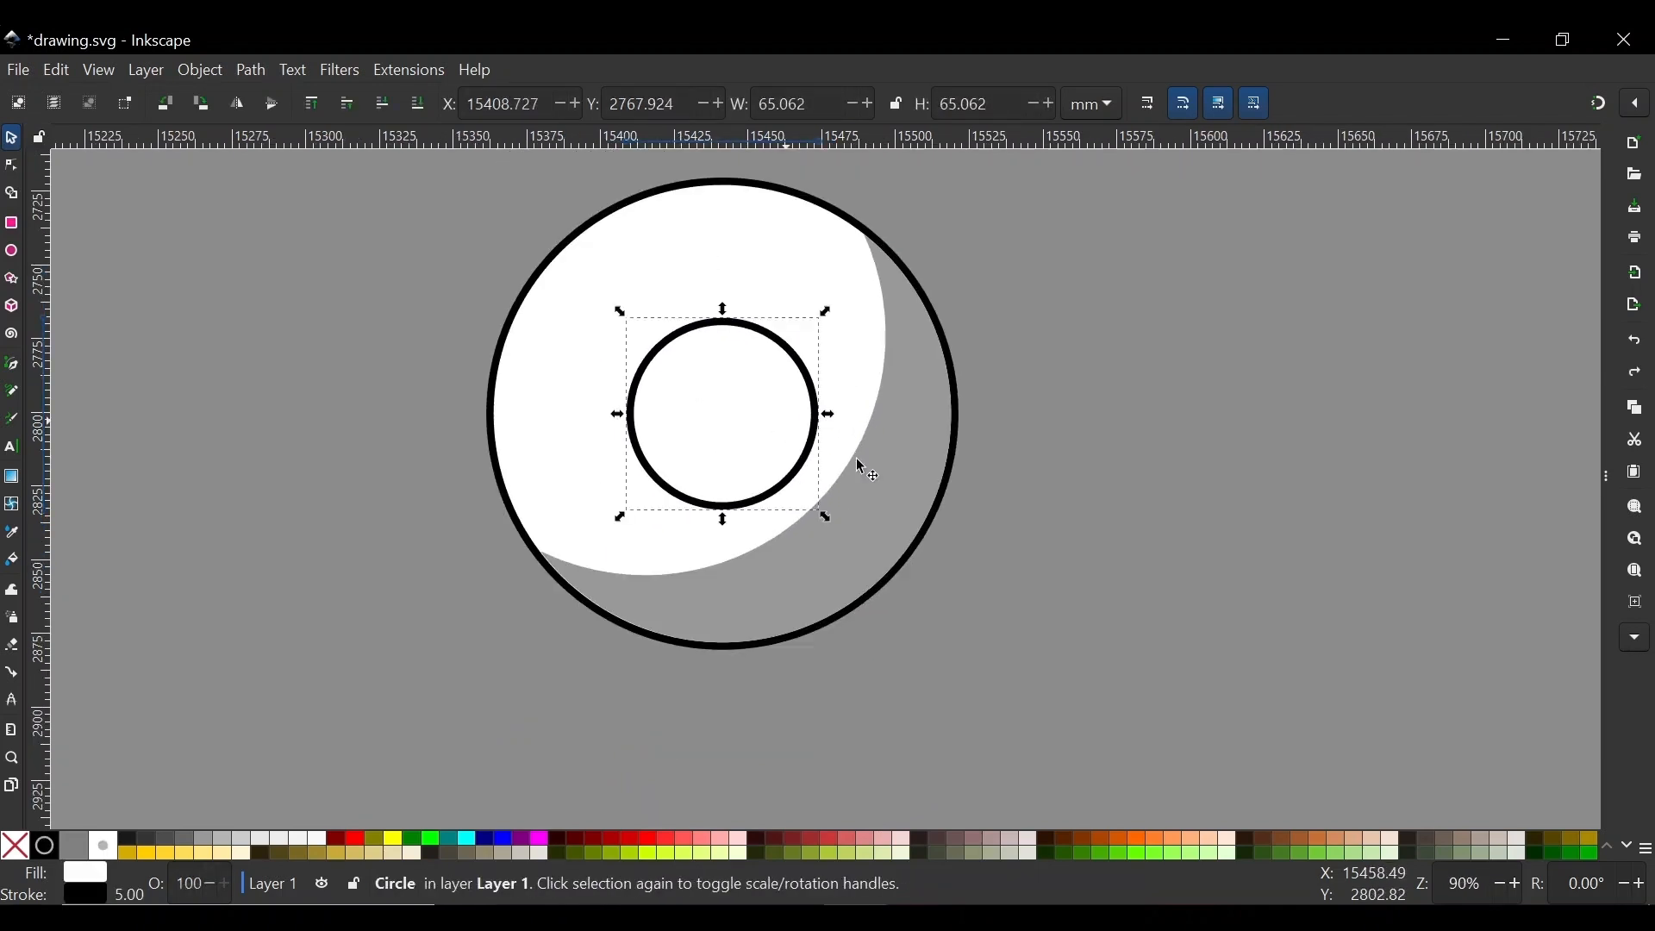
{"action": "left_click", "coordinate": [429, 837]}
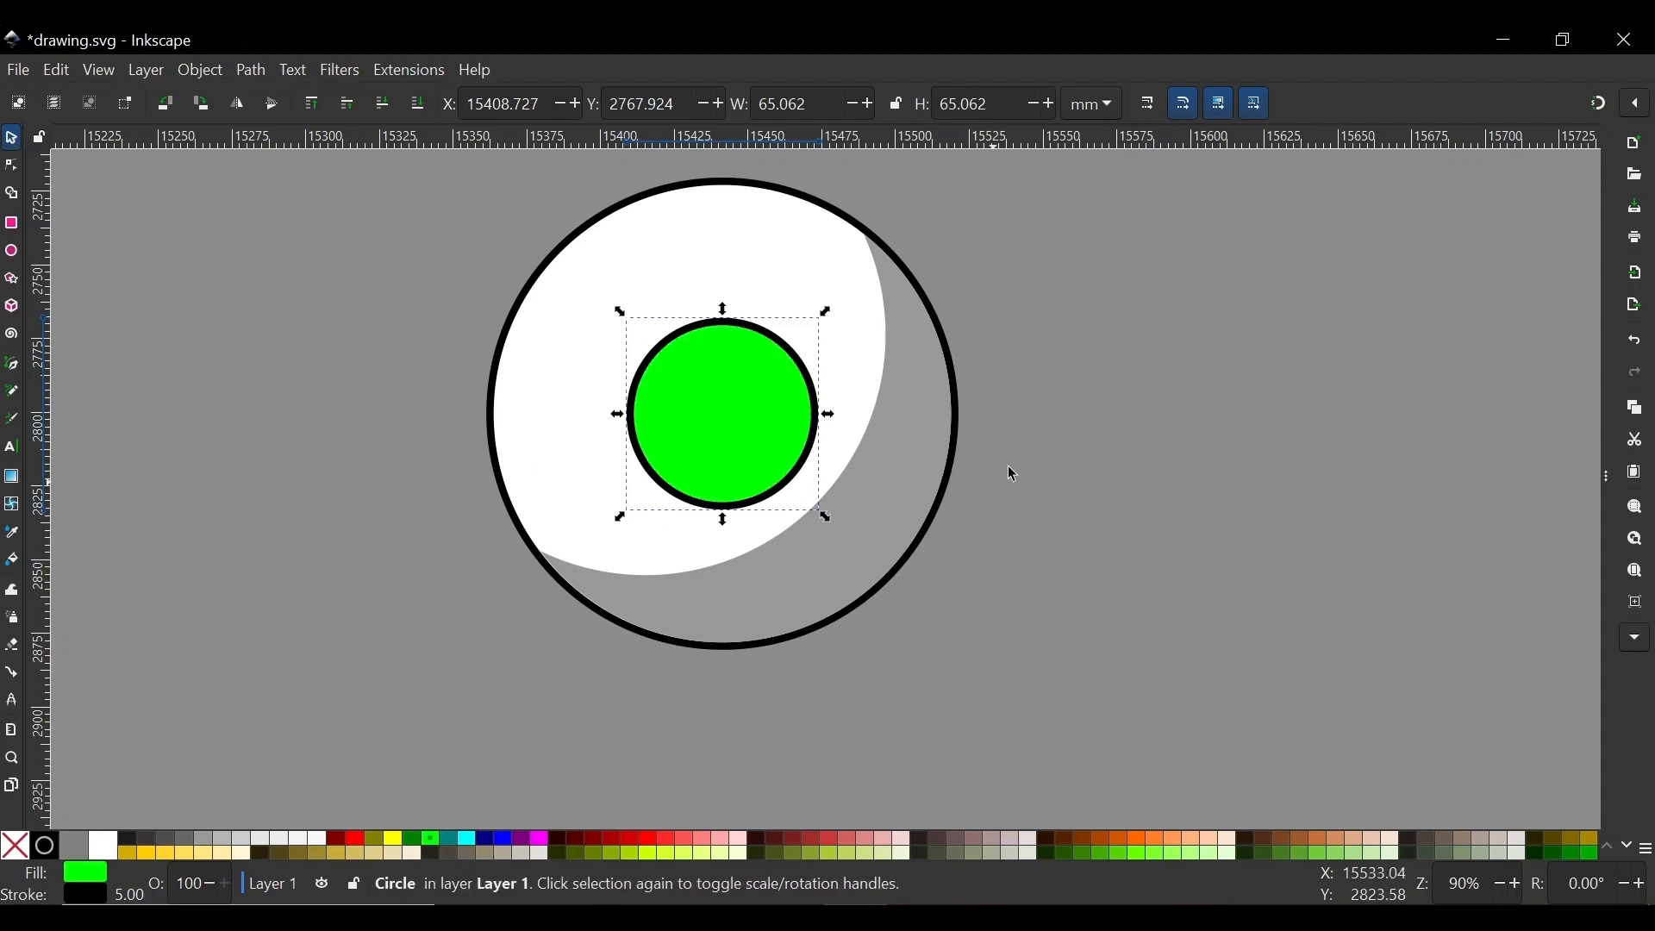
{"action": "left_click", "coordinate": [1125, 339]}
Duplicate the green iris, shrink the copy about its centre to about 42 mm and remove its stroke
{"action": "left_click", "coordinate": [752, 379]}
{"action": "scroll", "coordinate": [693, 389], "scroll_direction": "up", "scroll_amount": 1}
{"action": "left_click_drag", "start_coordinate": [739, 568], "coordinate": [756, 540]}
{"action": "left_click", "coordinate": [10, 852], "text": "shift"}
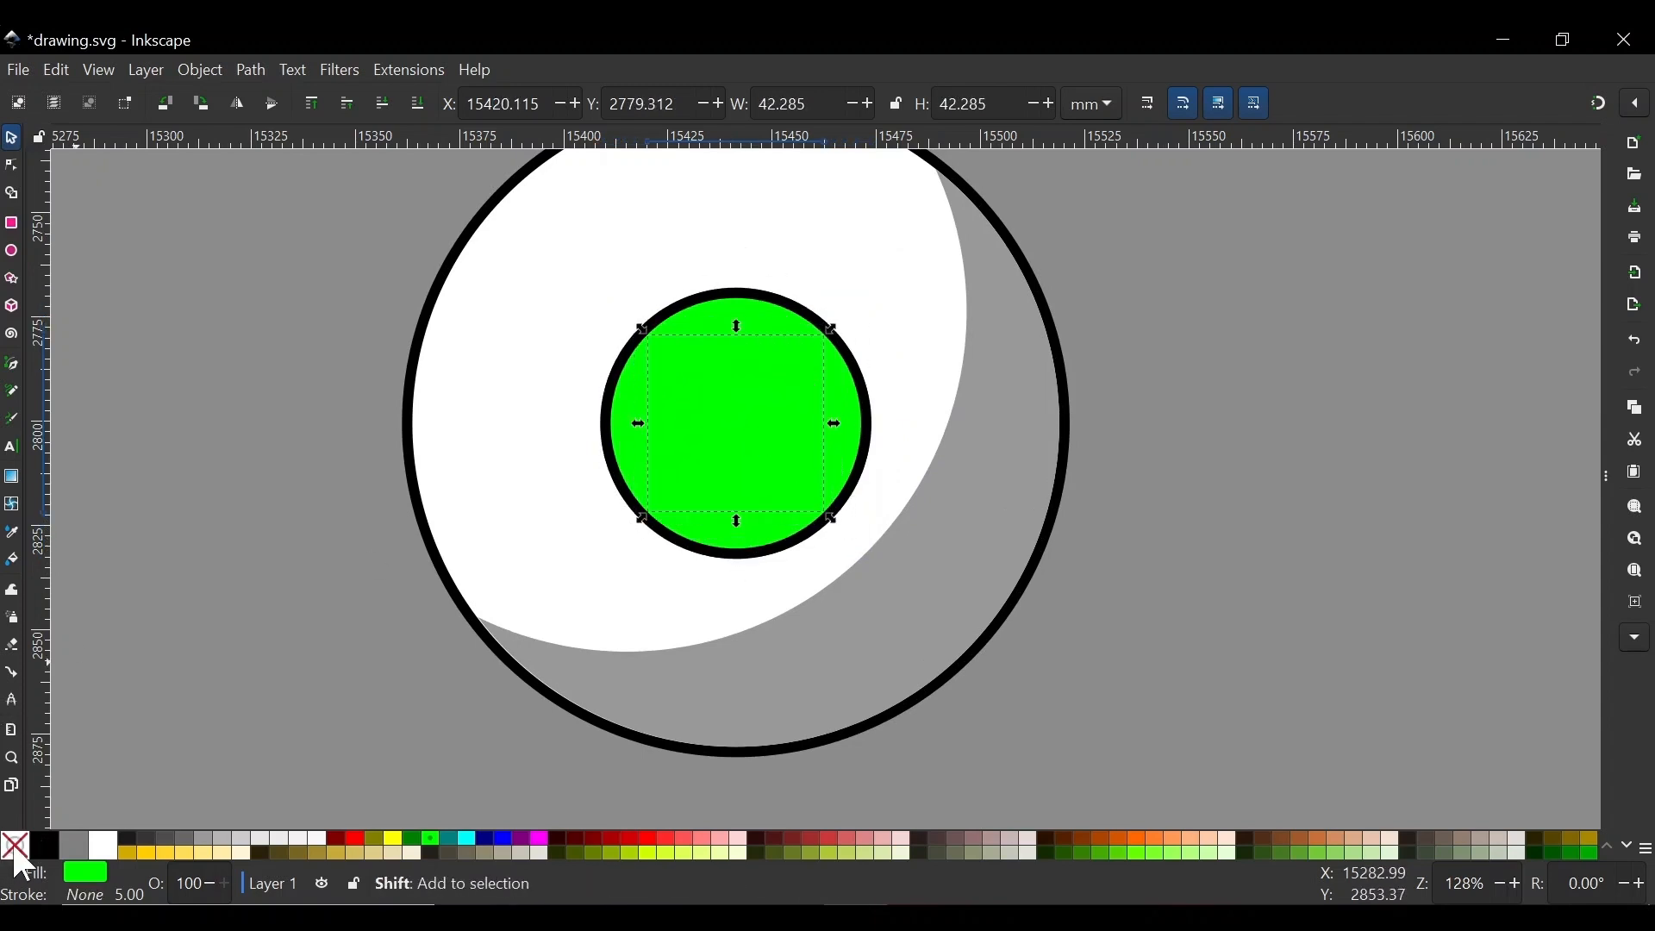
Fill the inner 42 mm circle with dark green as the pupil
{"action": "left_click", "coordinate": [416, 854]}
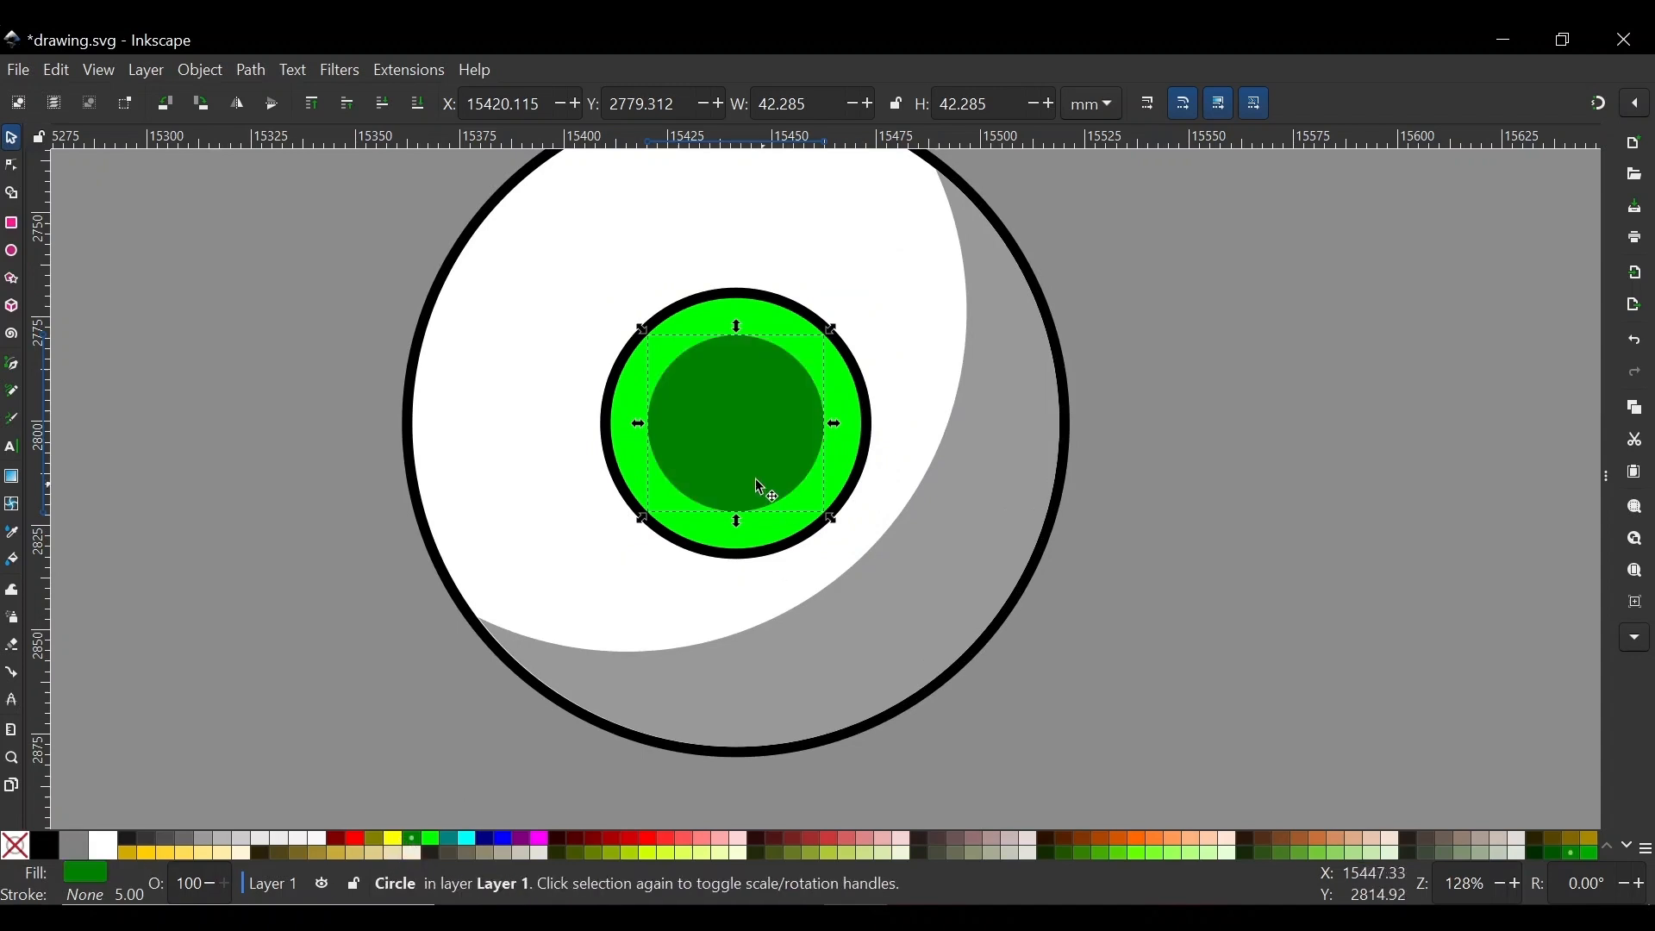
{"action": "scroll", "coordinate": [744, 450], "scroll_direction": "down", "scroll_amount": 1}
{"action": "scroll", "coordinate": [743, 431], "scroll_direction": "up", "scroll_amount": 1}
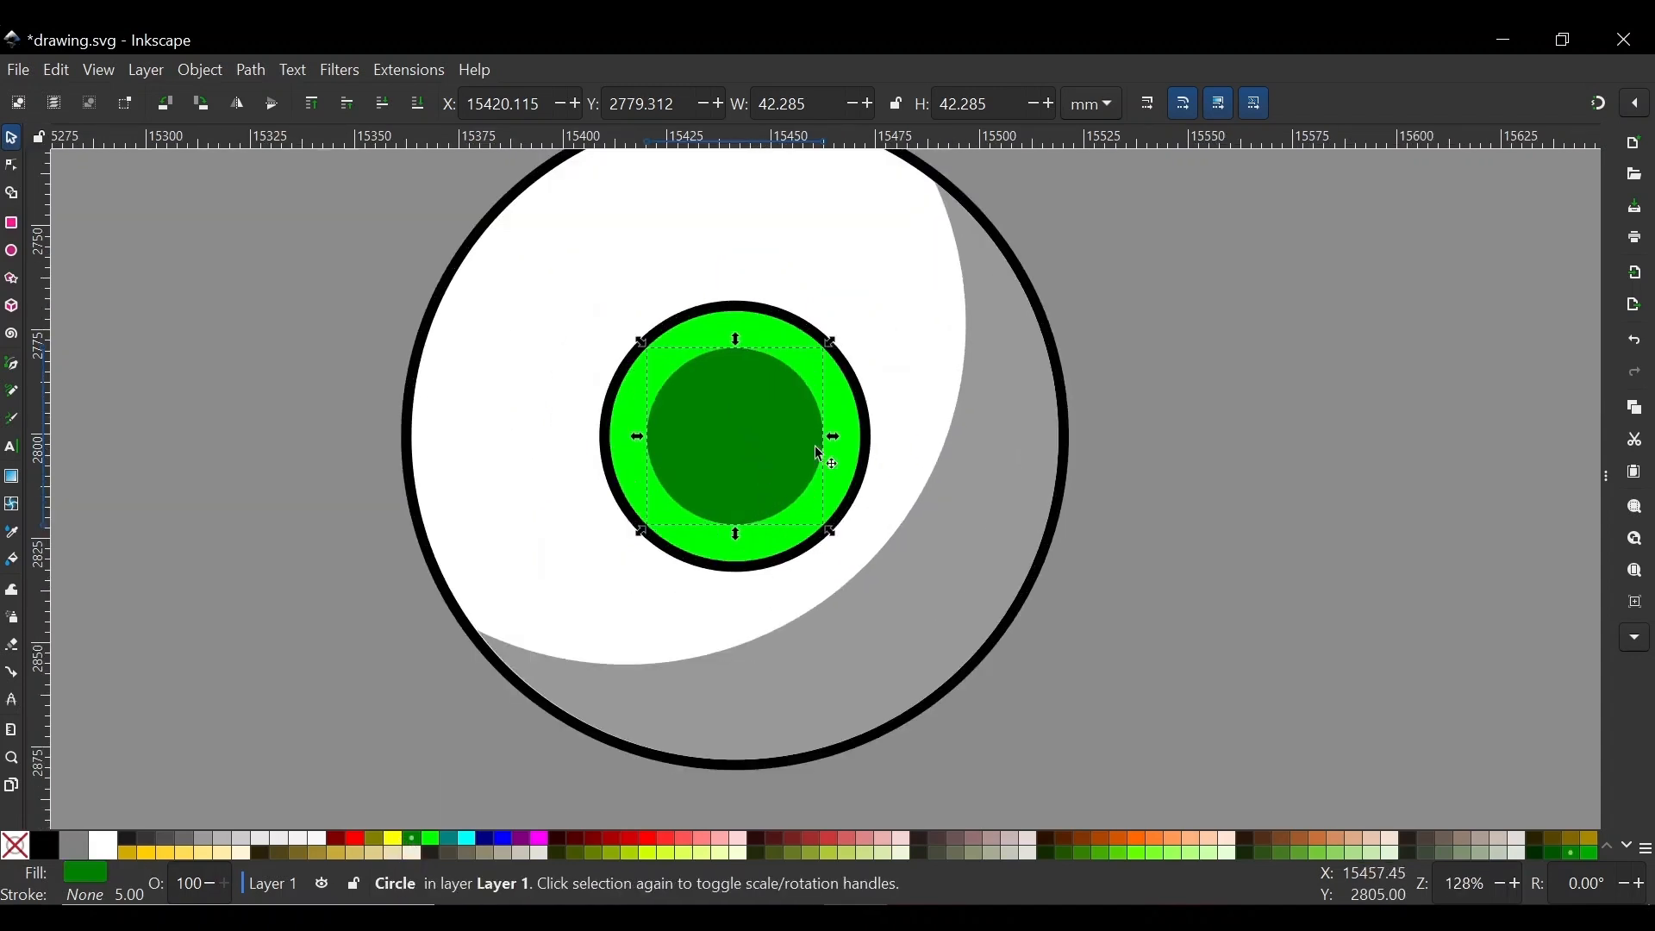
{"action": "scroll", "coordinate": [781, 439], "scroll_direction": "down", "scroll_amount": 2}
{"action": "scroll", "coordinate": [752, 426], "scroll_direction": "up", "scroll_amount": 2}
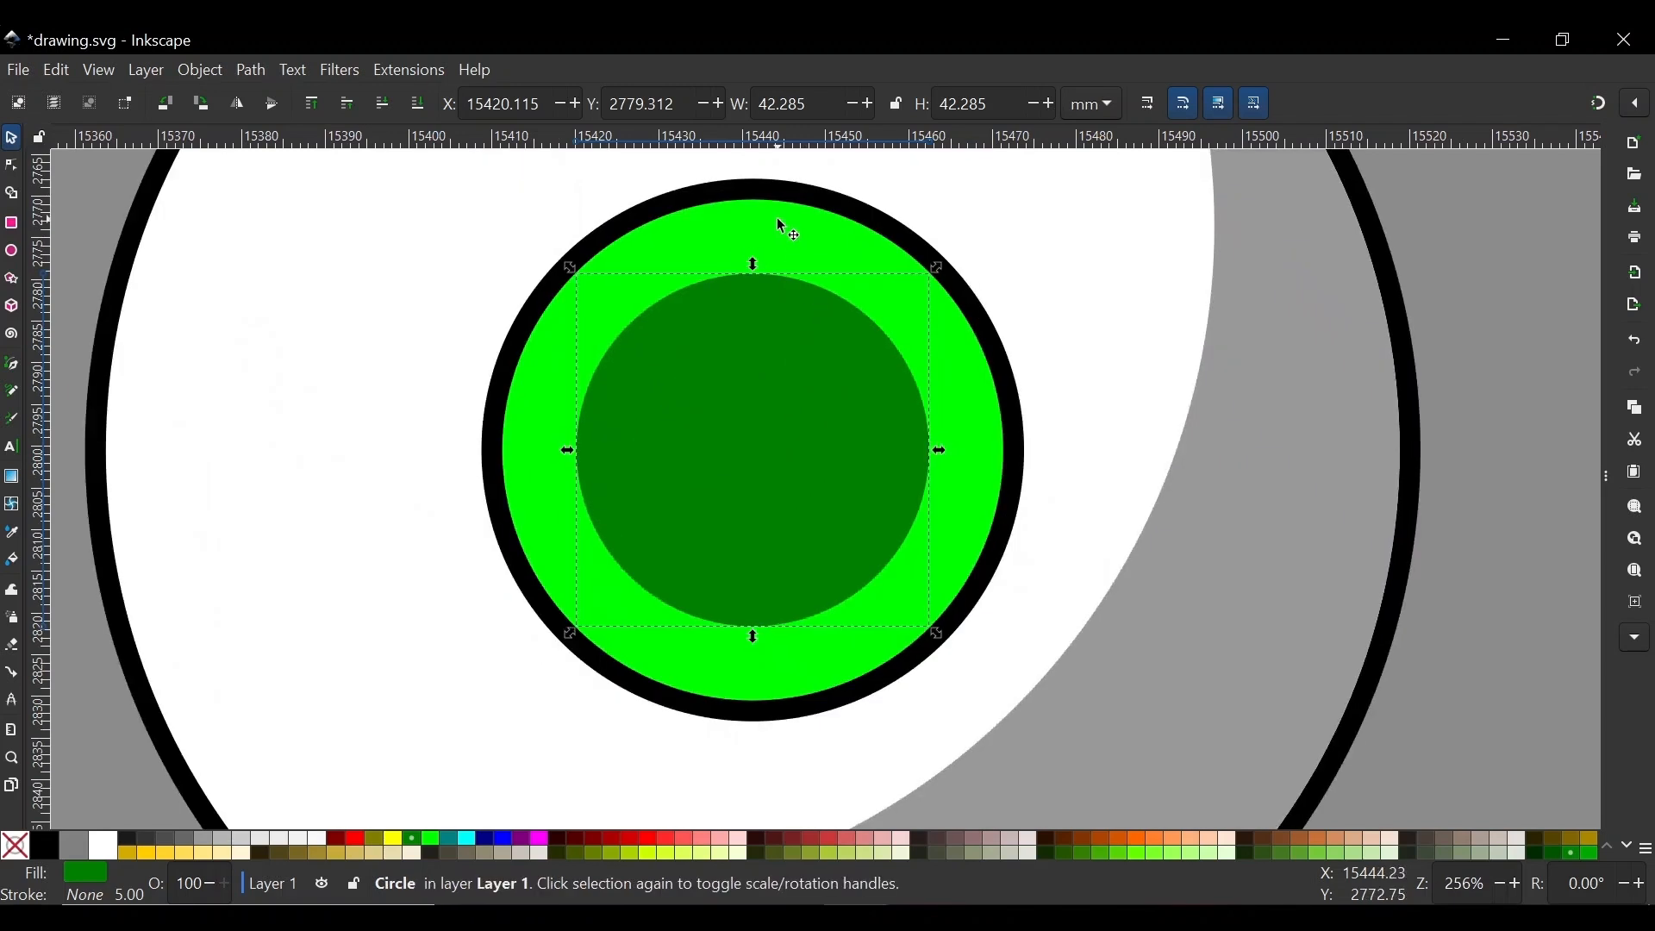
Duplicate the outlined iris twice, offset one copy about 10 mm left and 7 mm up, and raise the other copy above the pupil
{"action": "left_click", "coordinate": [778, 221]}
{"action": "scroll", "coordinate": [705, 302], "scroll_direction": "down", "scroll_amount": 2}
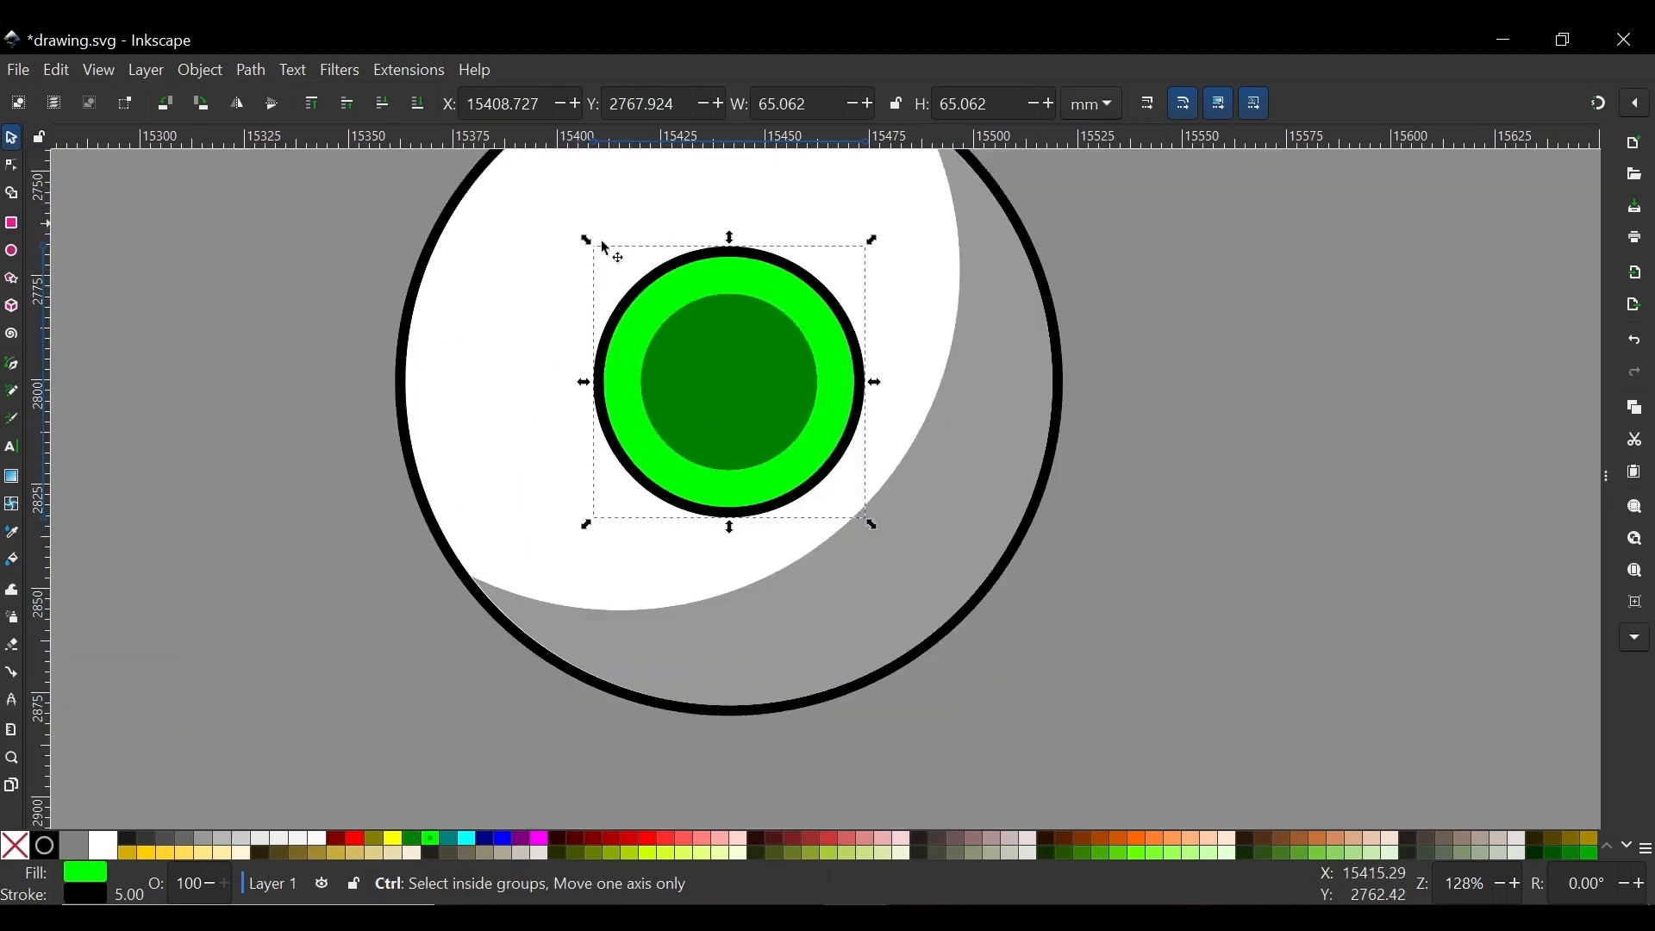
{"action": "left_click", "coordinate": [751, 317]}
{"action": "left_click_drag", "start_coordinate": [770, 413], "coordinate": [727, 381]}
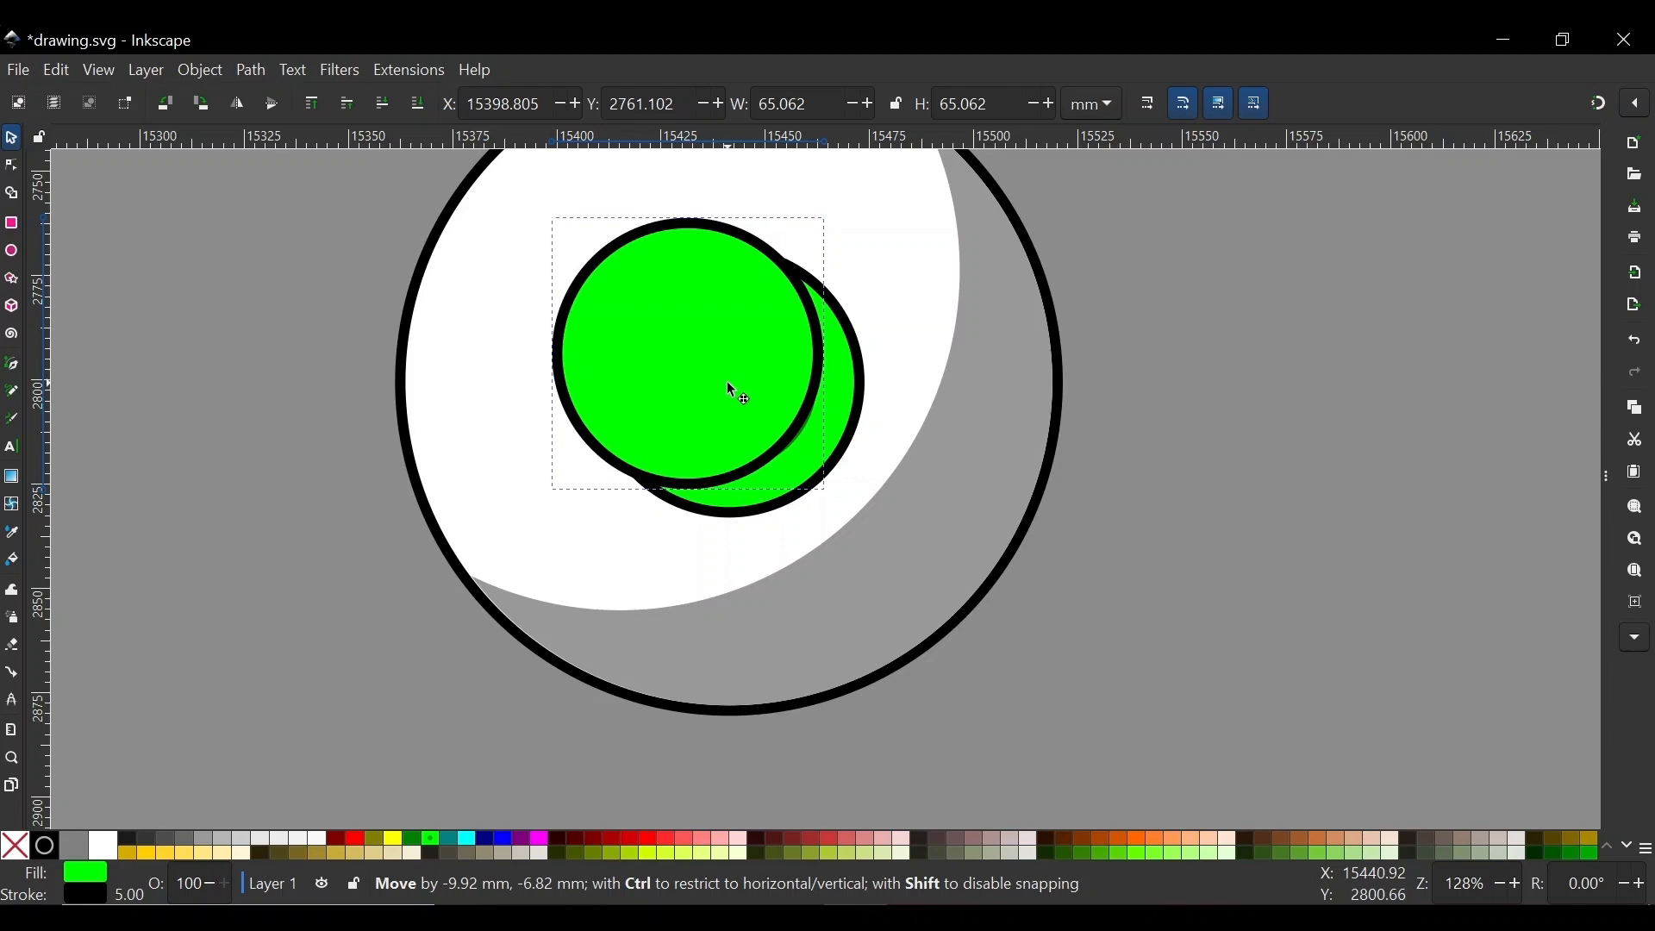
{"action": "left_click", "coordinate": [857, 403]}
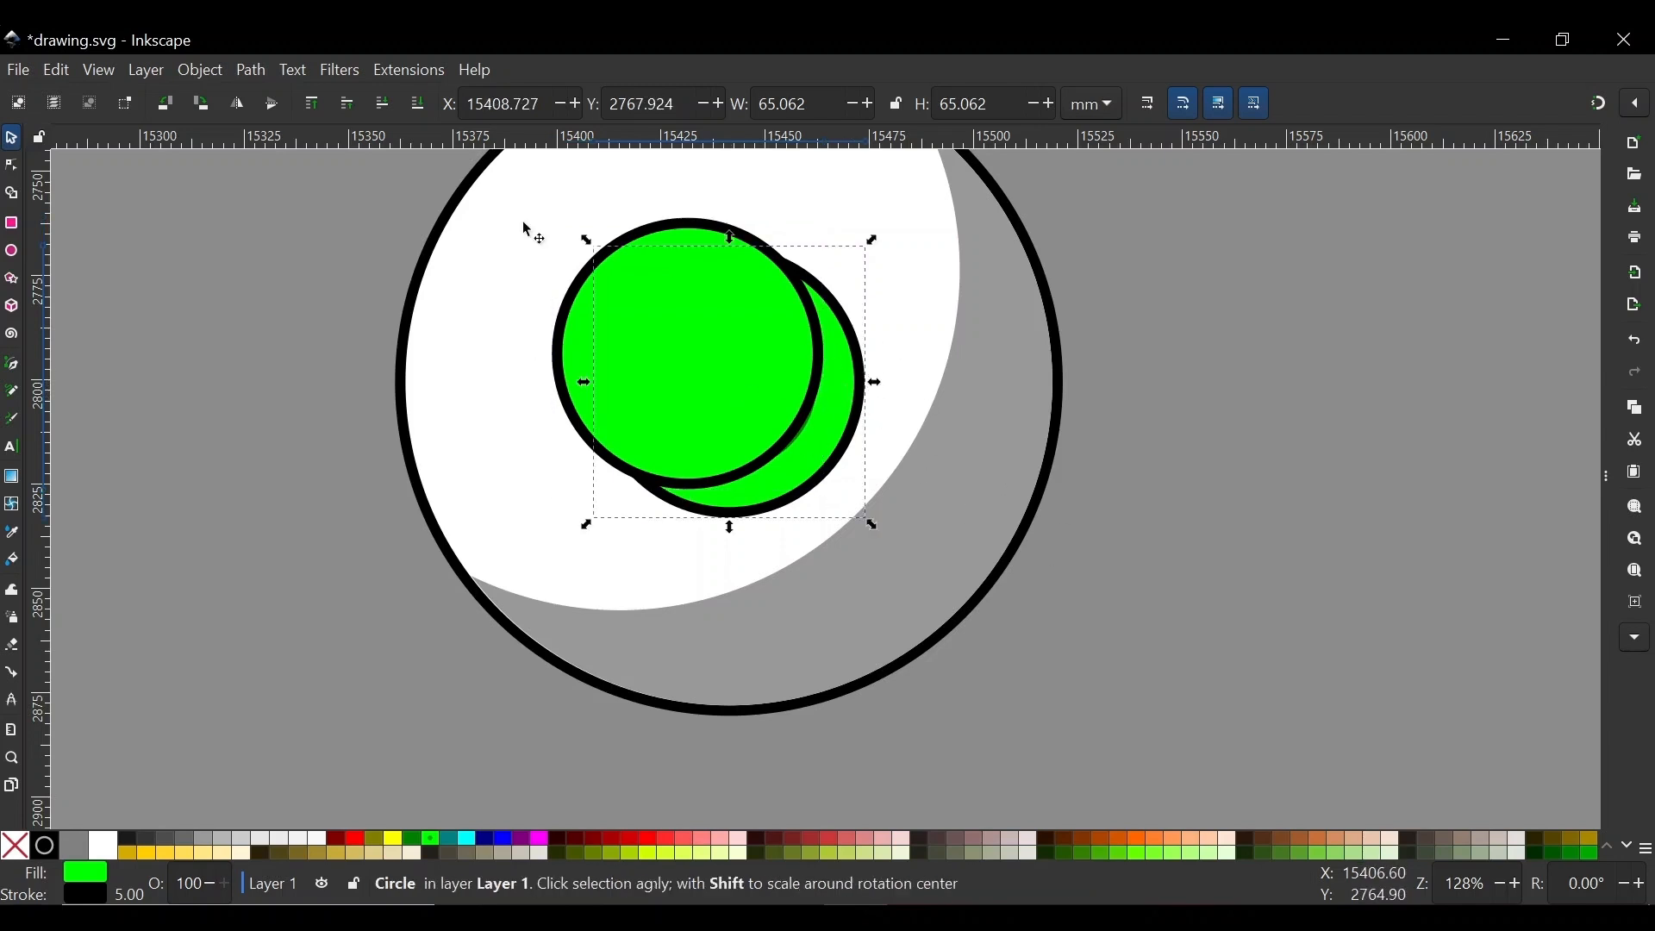
{"action": "key", "text": "Home"}
{"action": "left_click", "coordinate": [383, 103]}
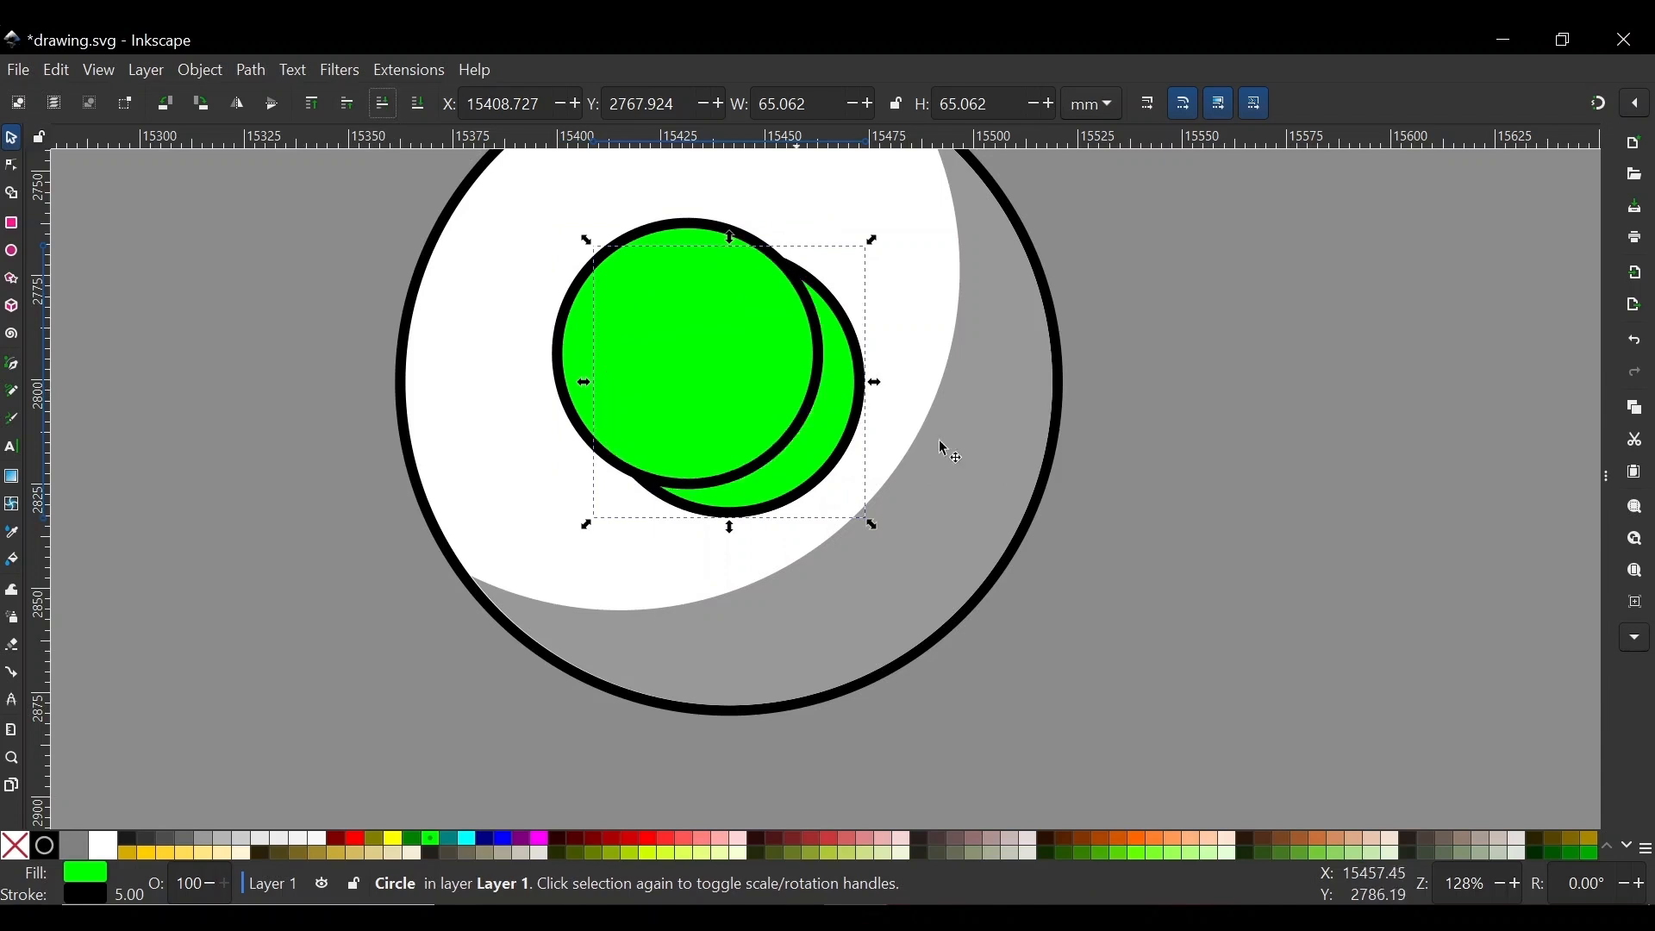
Enlarge the offset circle to about 68 mm, move it slightly, and subtract it from the other iris copy to form a crescent
{"action": "left_click", "coordinate": [664, 328]}
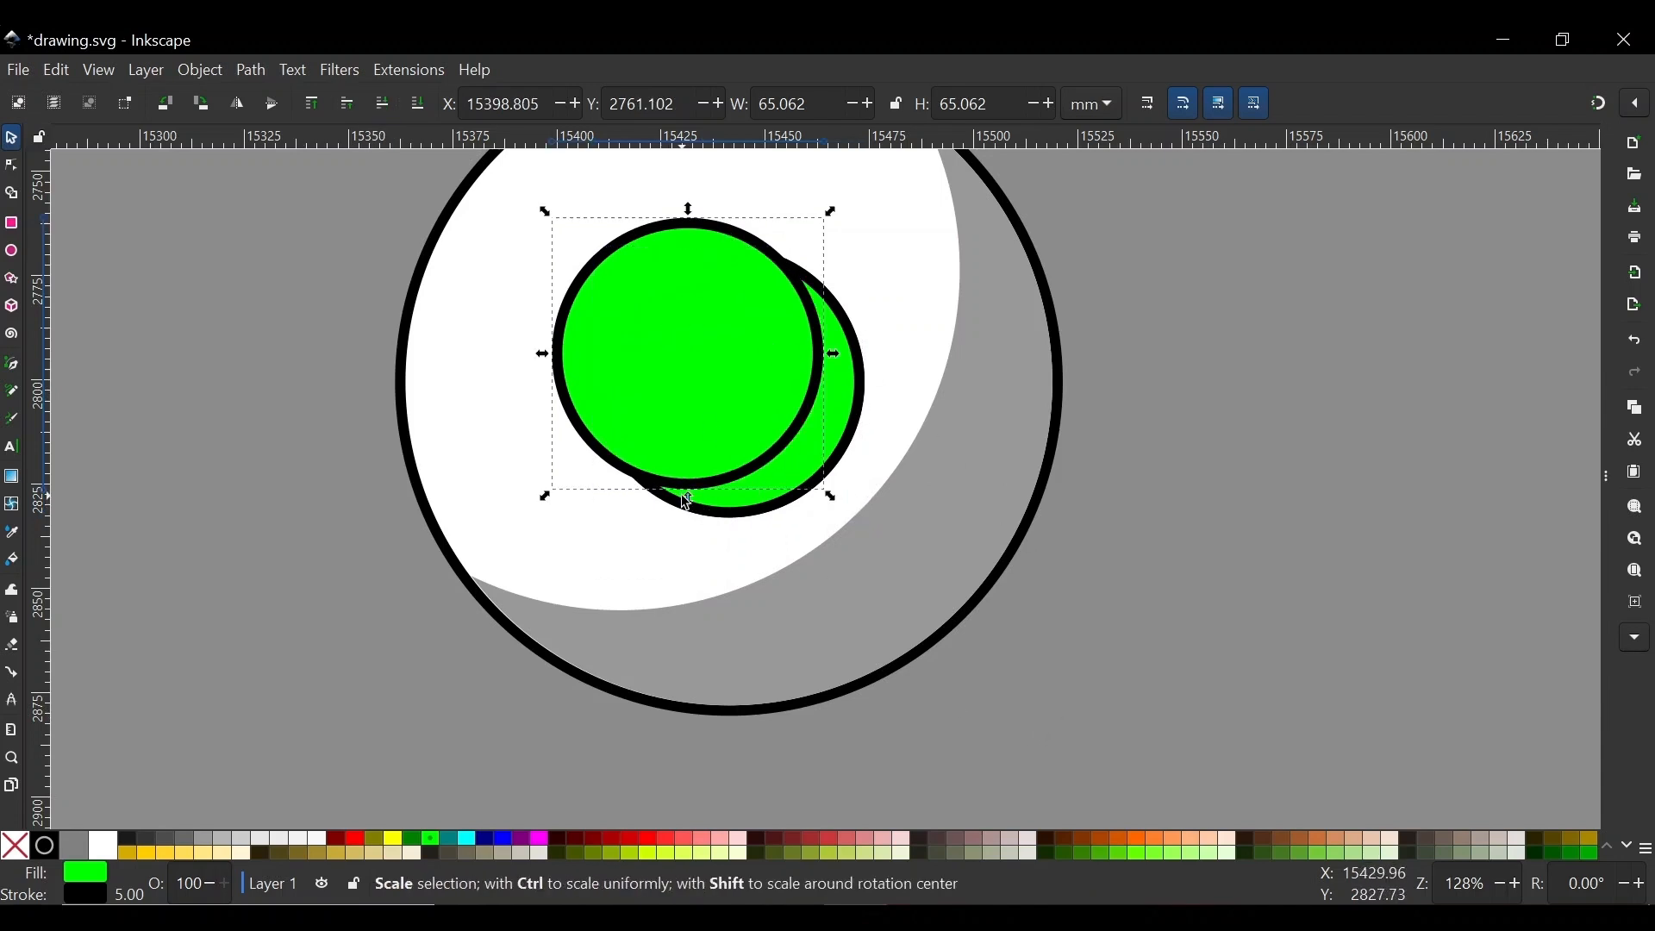
{"action": "left_click_drag", "start_coordinate": [687, 500], "coordinate": [689, 506]}
{"action": "left_click_drag", "start_coordinate": [714, 406], "coordinate": [735, 354]}
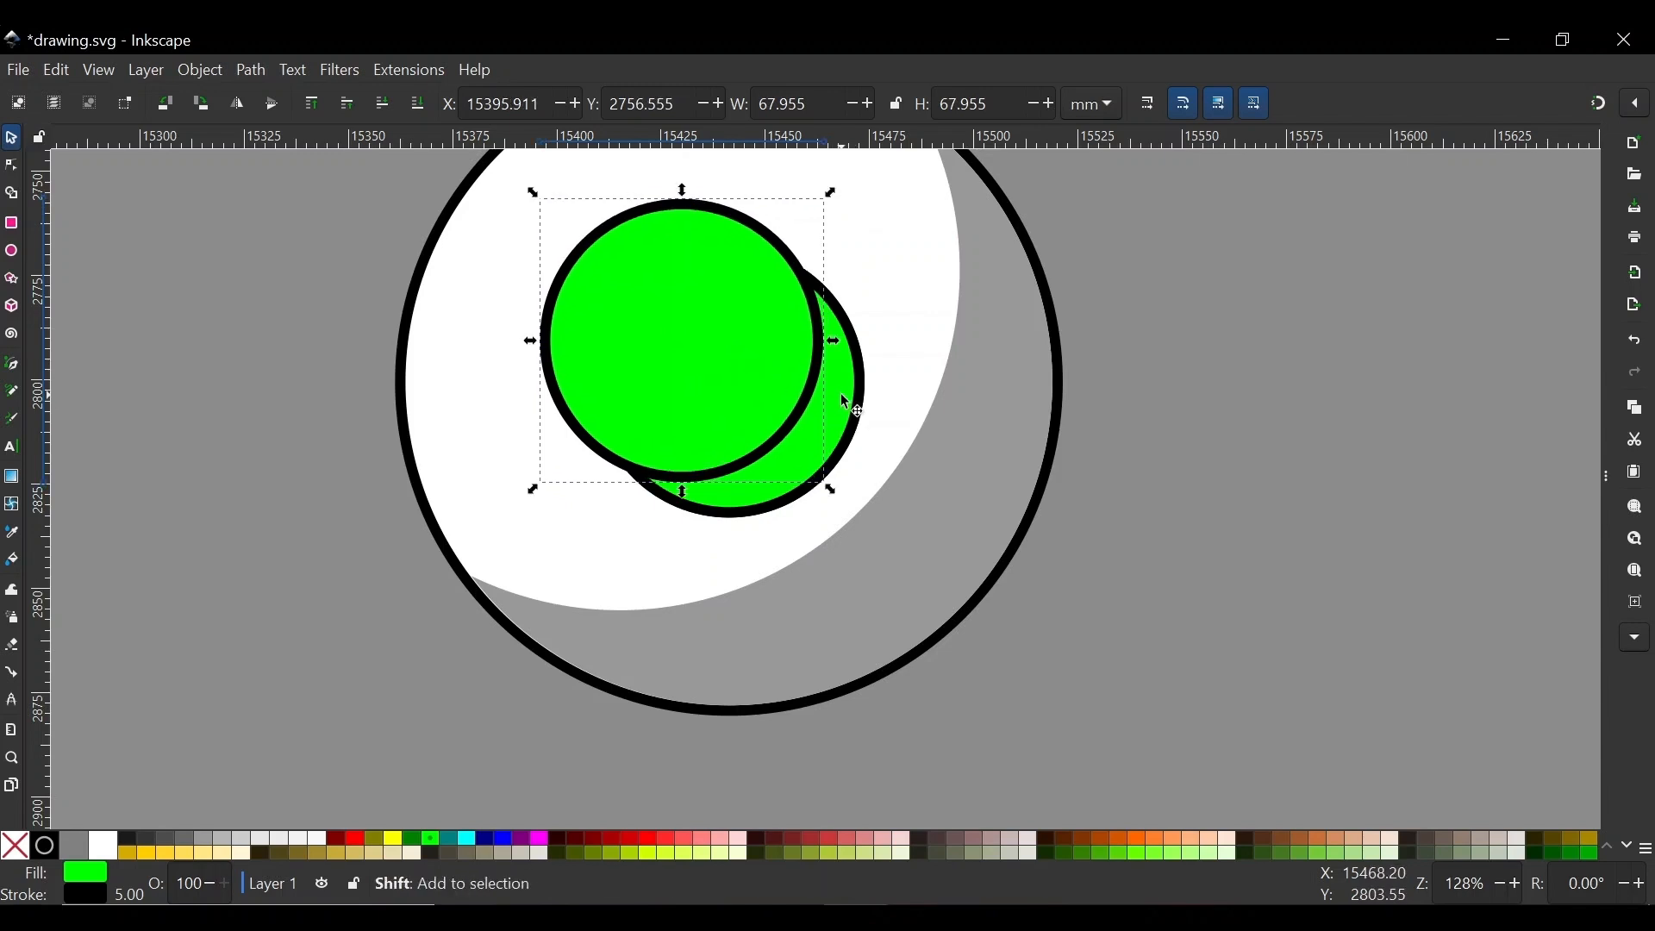
{"action": "left_click", "coordinate": [841, 393], "text": "shift"}
{"action": "left_click", "coordinate": [252, 71]}
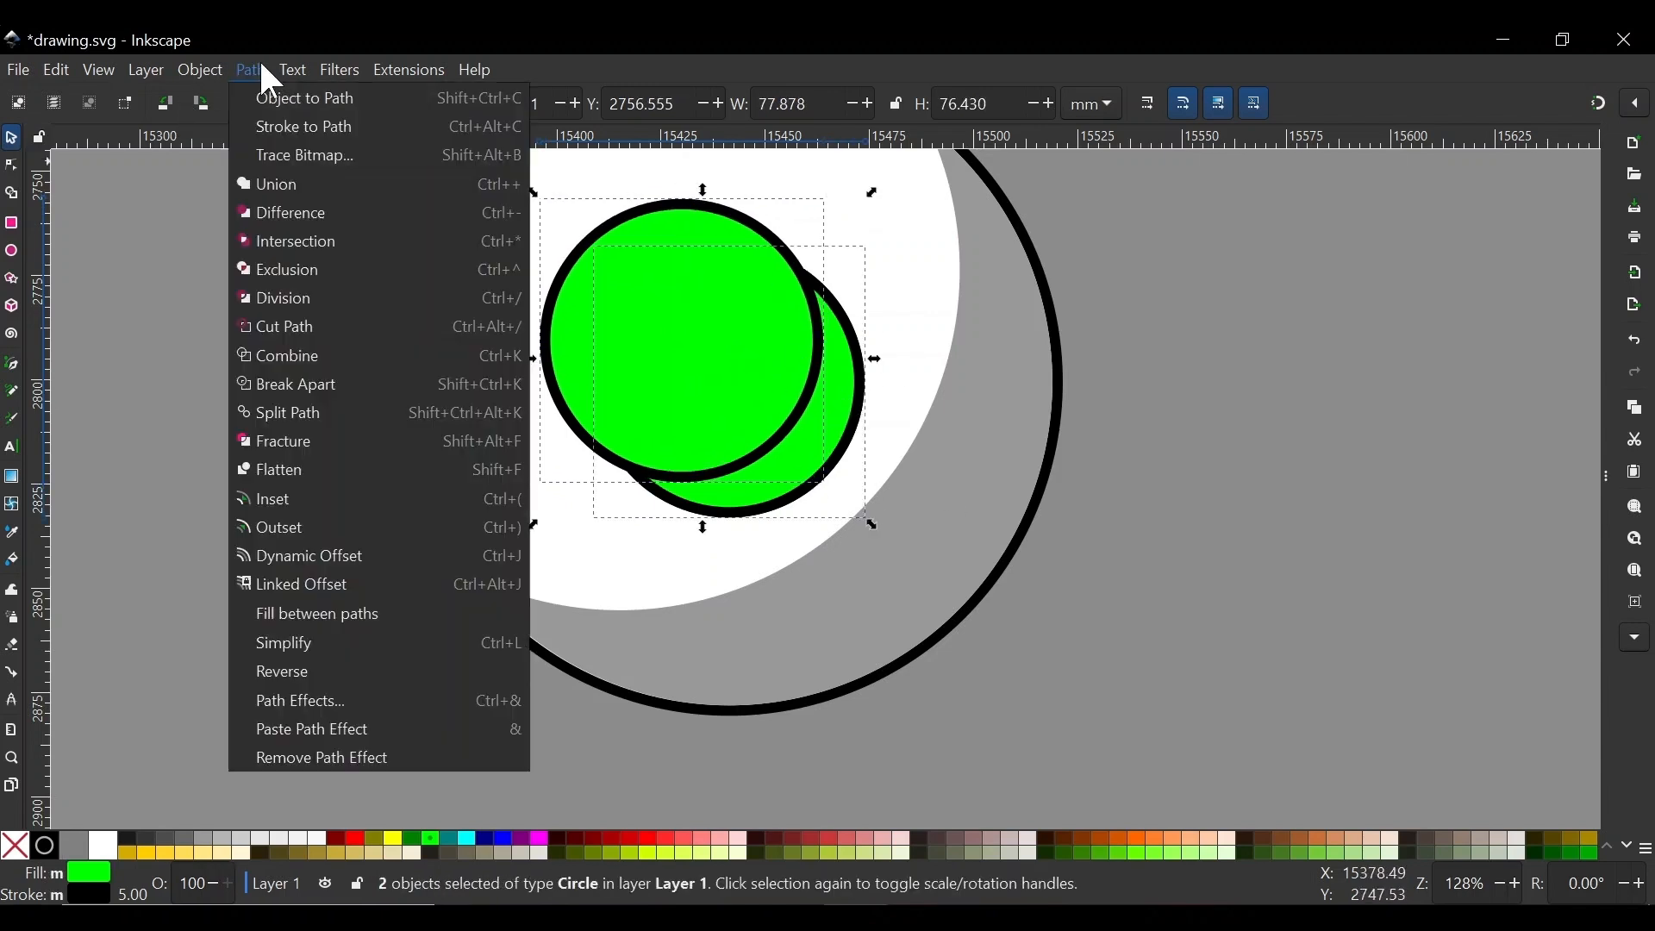
{"action": "left_click", "coordinate": [293, 212]}
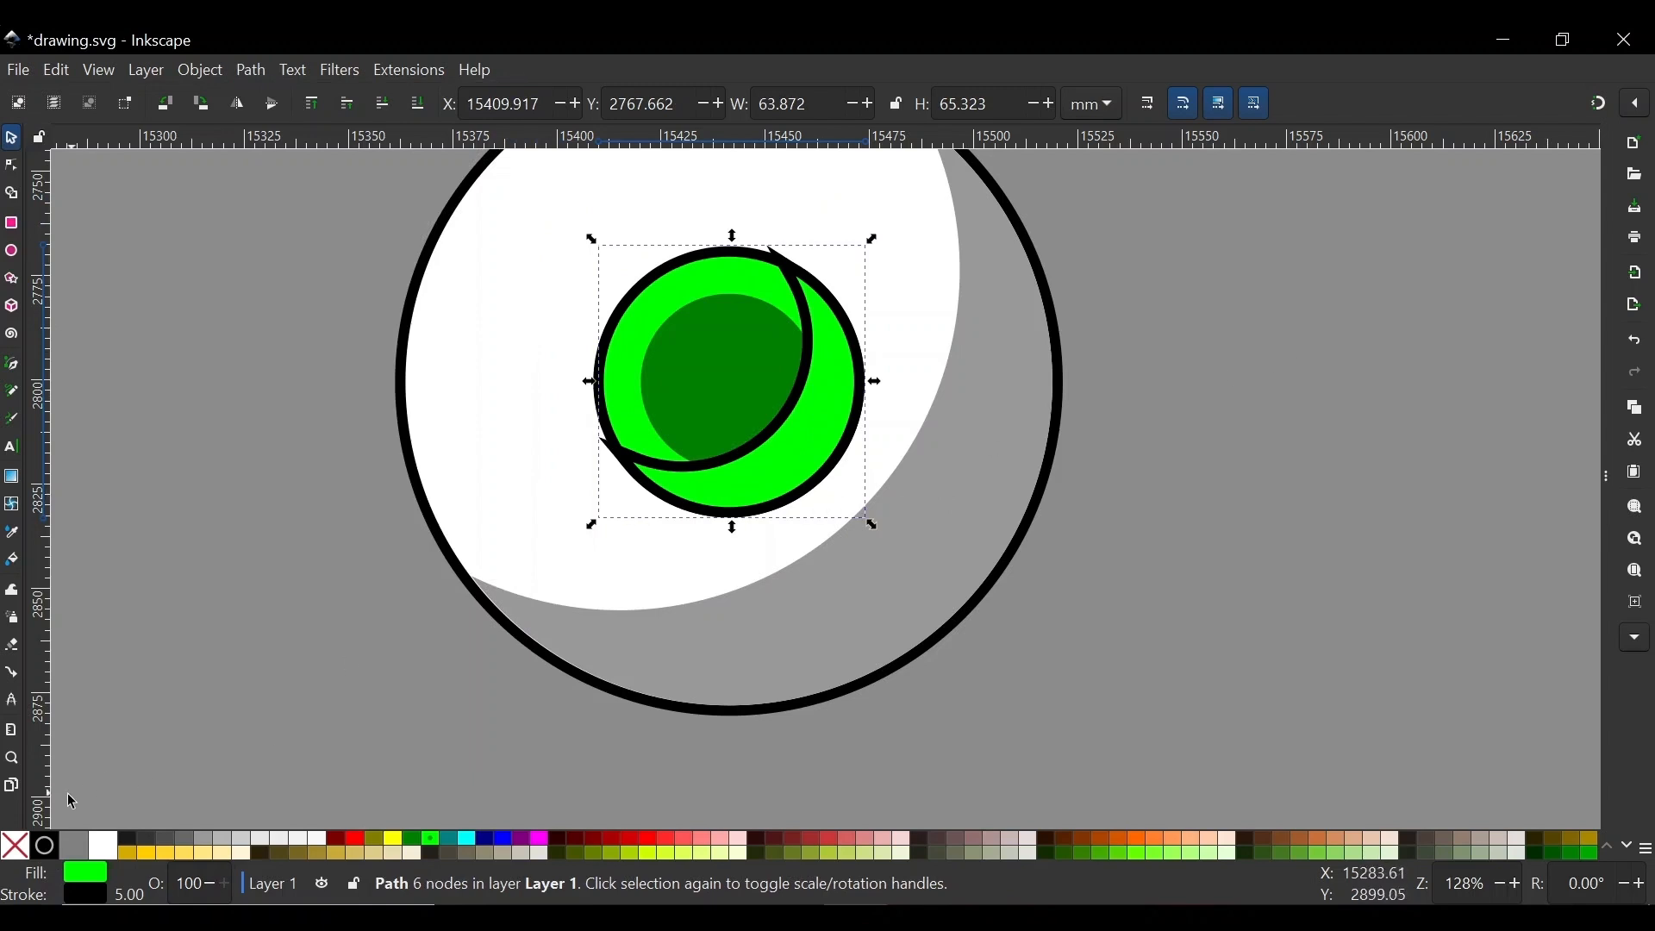
Remove the iris crescent's stroke and fill it with gray as a shadow
{"action": "left_click", "coordinate": [16, 846], "text": "shift"}
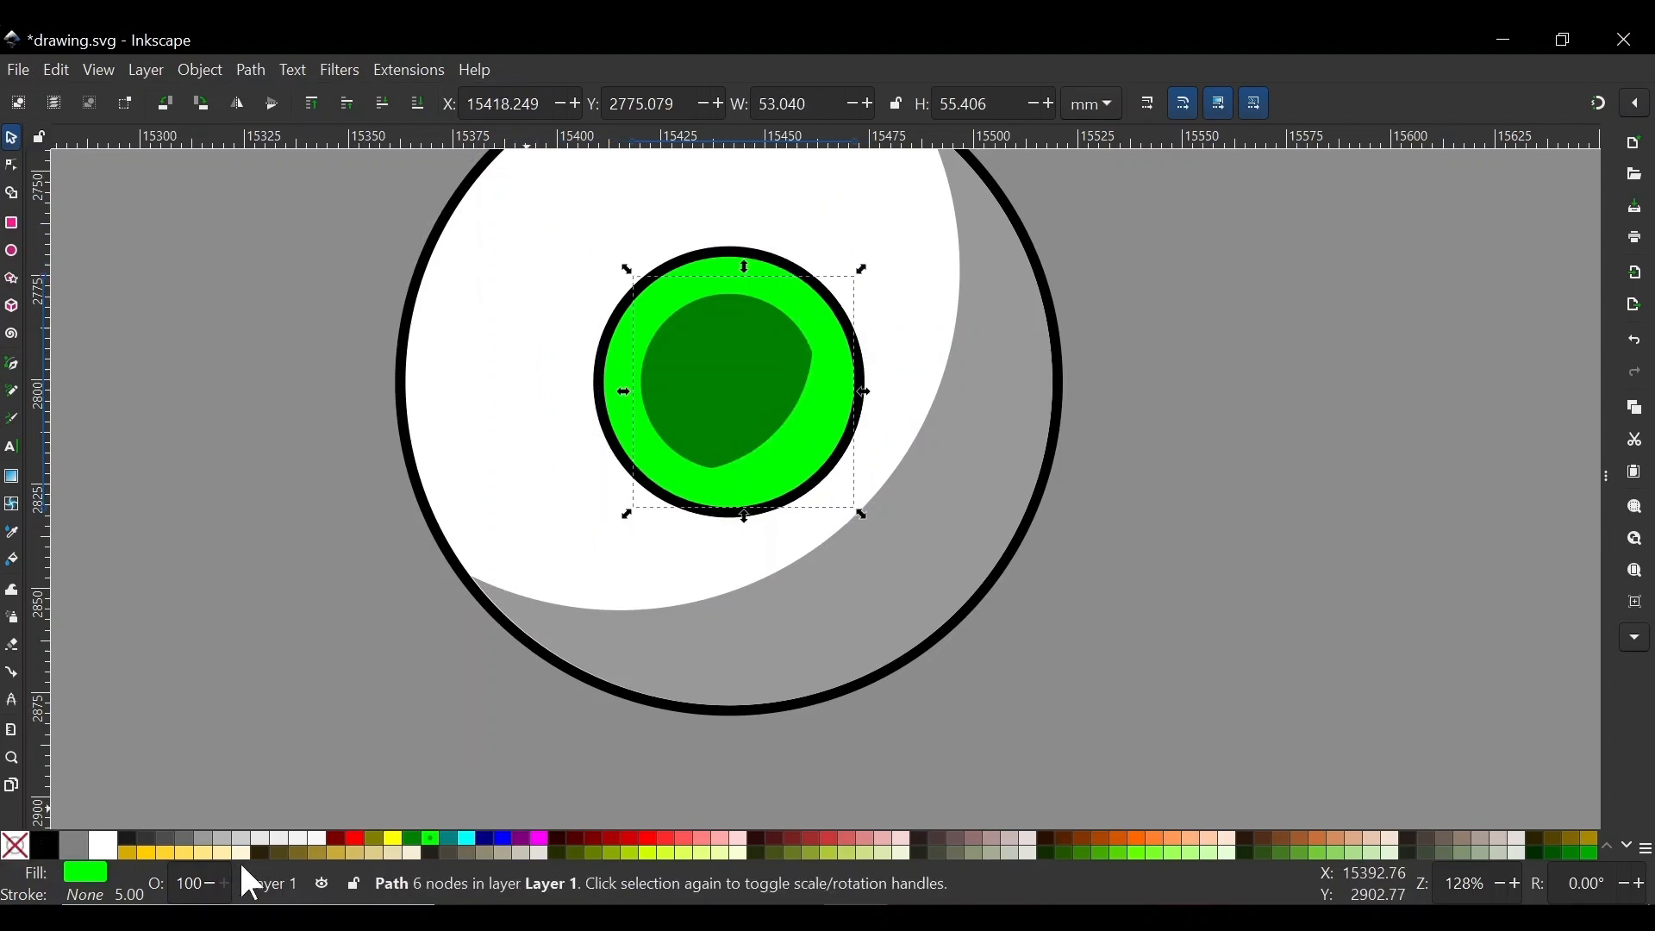
{"action": "left_click", "coordinate": [204, 842]}
{"action": "left_click", "coordinate": [1356, 441]}
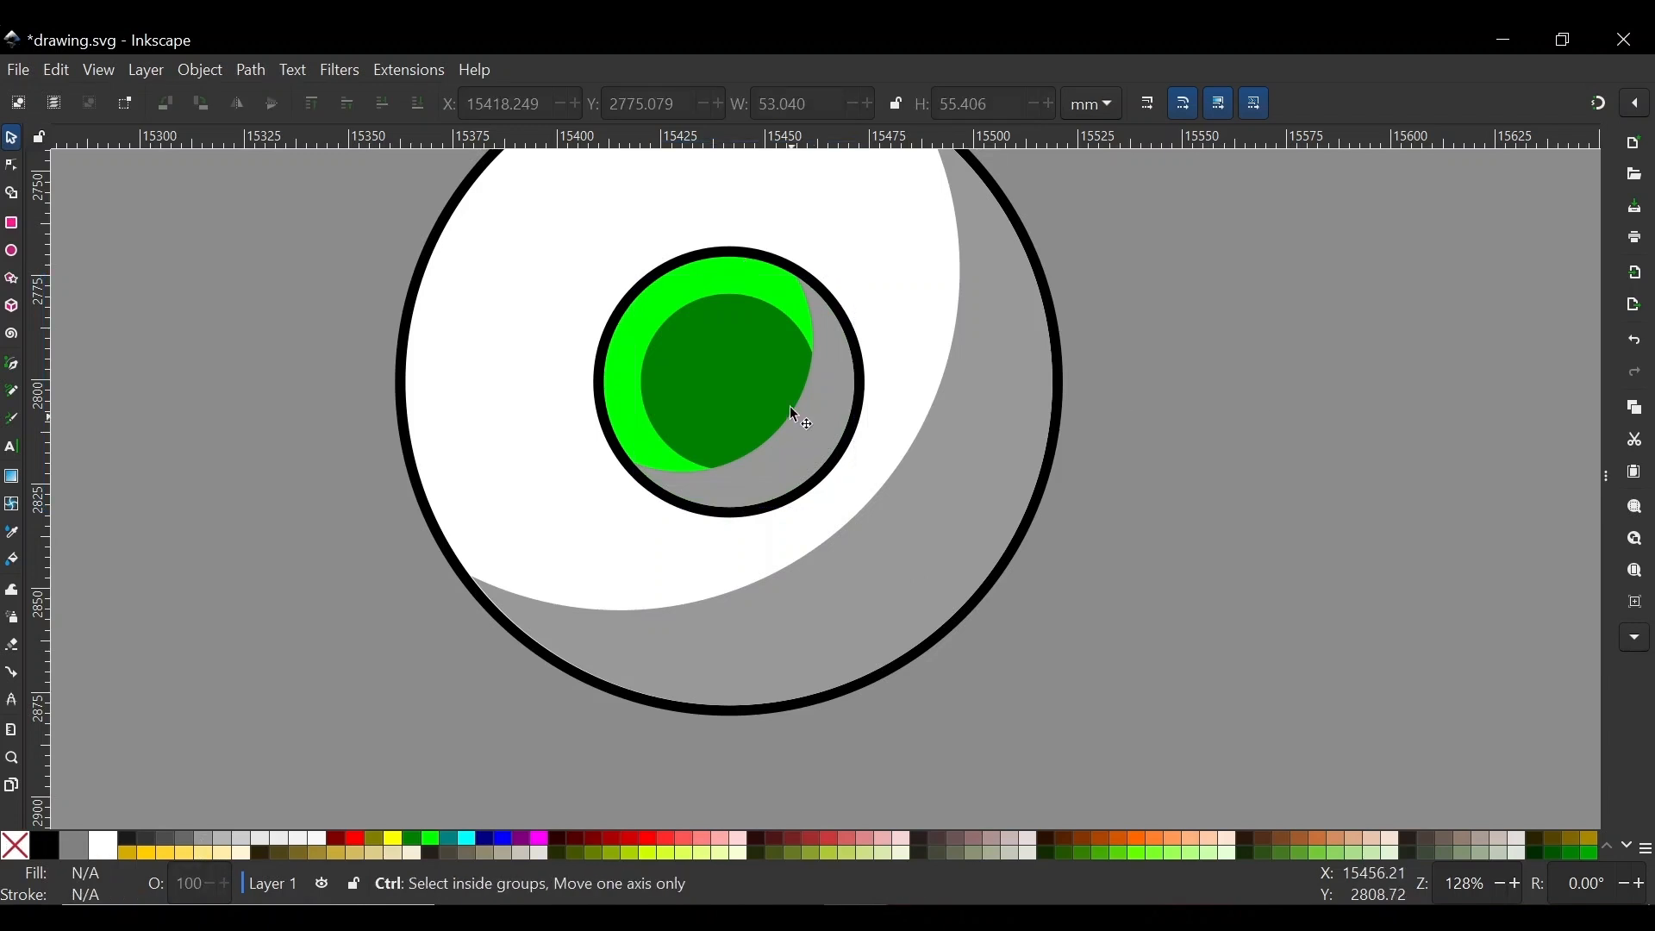
Duplicate the dark green pupil, raise the copy above the iris shadow and fill it with near-white
{"action": "scroll", "coordinate": [775, 368], "scroll_direction": "down", "scroll_amount": 1}
{"action": "scroll", "coordinate": [775, 369], "scroll_direction": "up", "scroll_amount": 2}
{"action": "scroll", "coordinate": [705, 367], "scroll_direction": "down", "scroll_amount": 3}
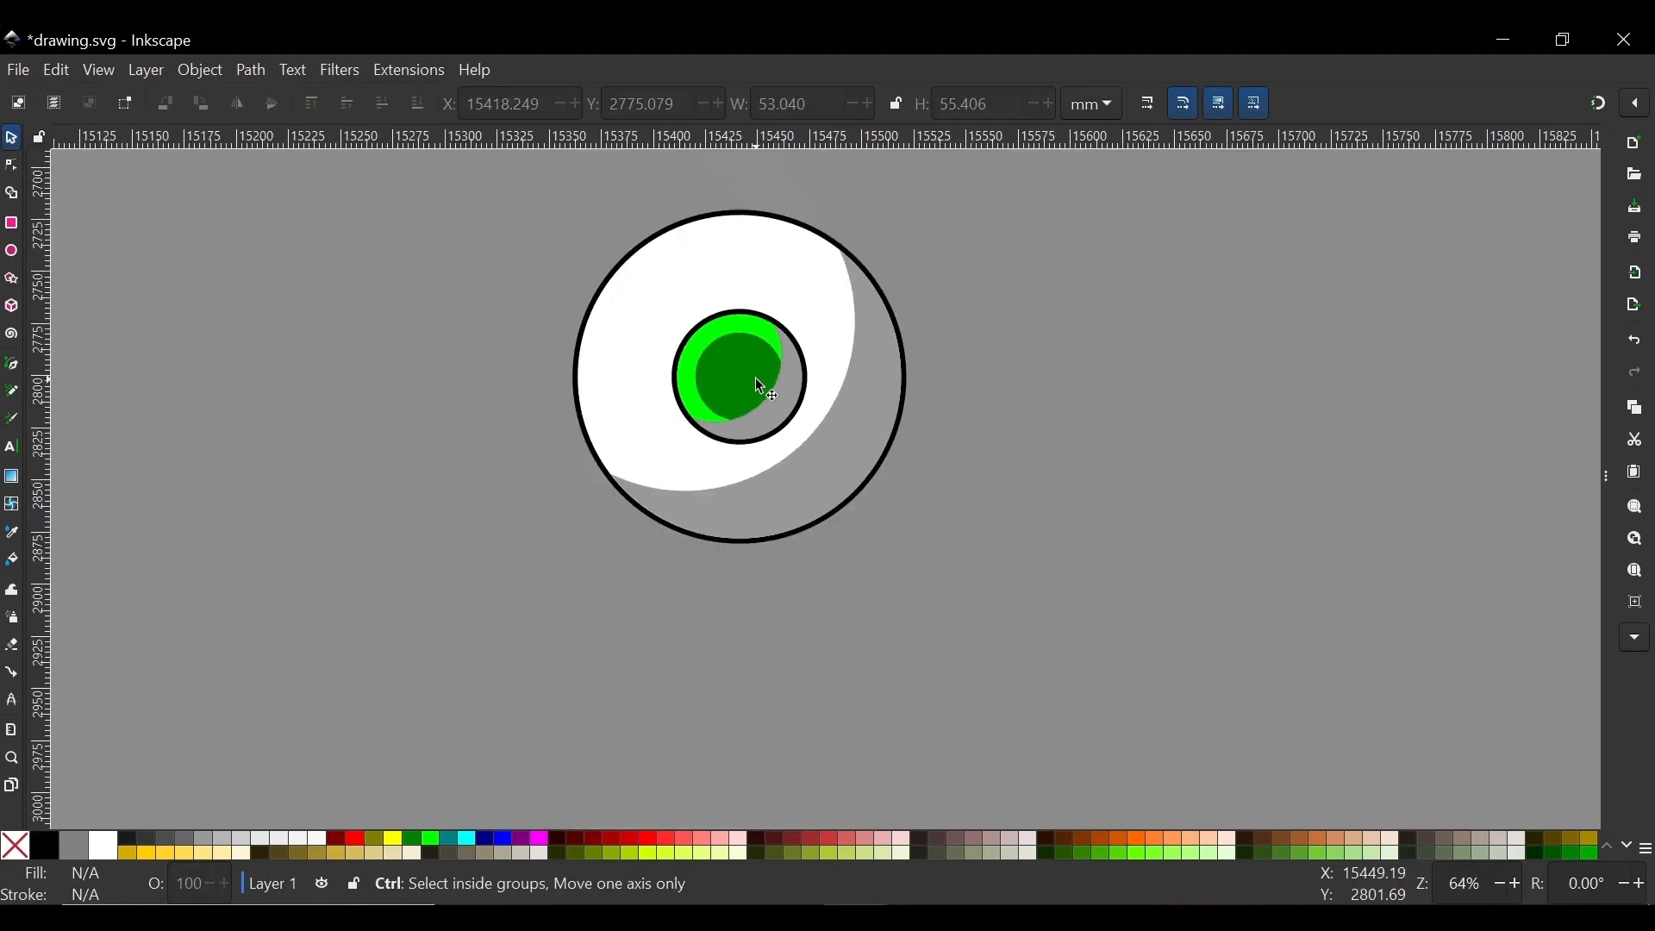
{"action": "scroll", "coordinate": [732, 345], "scroll_direction": "up", "scroll_amount": 2}
{"action": "scroll", "coordinate": [752, 388], "scroll_direction": "down", "scroll_amount": 1}
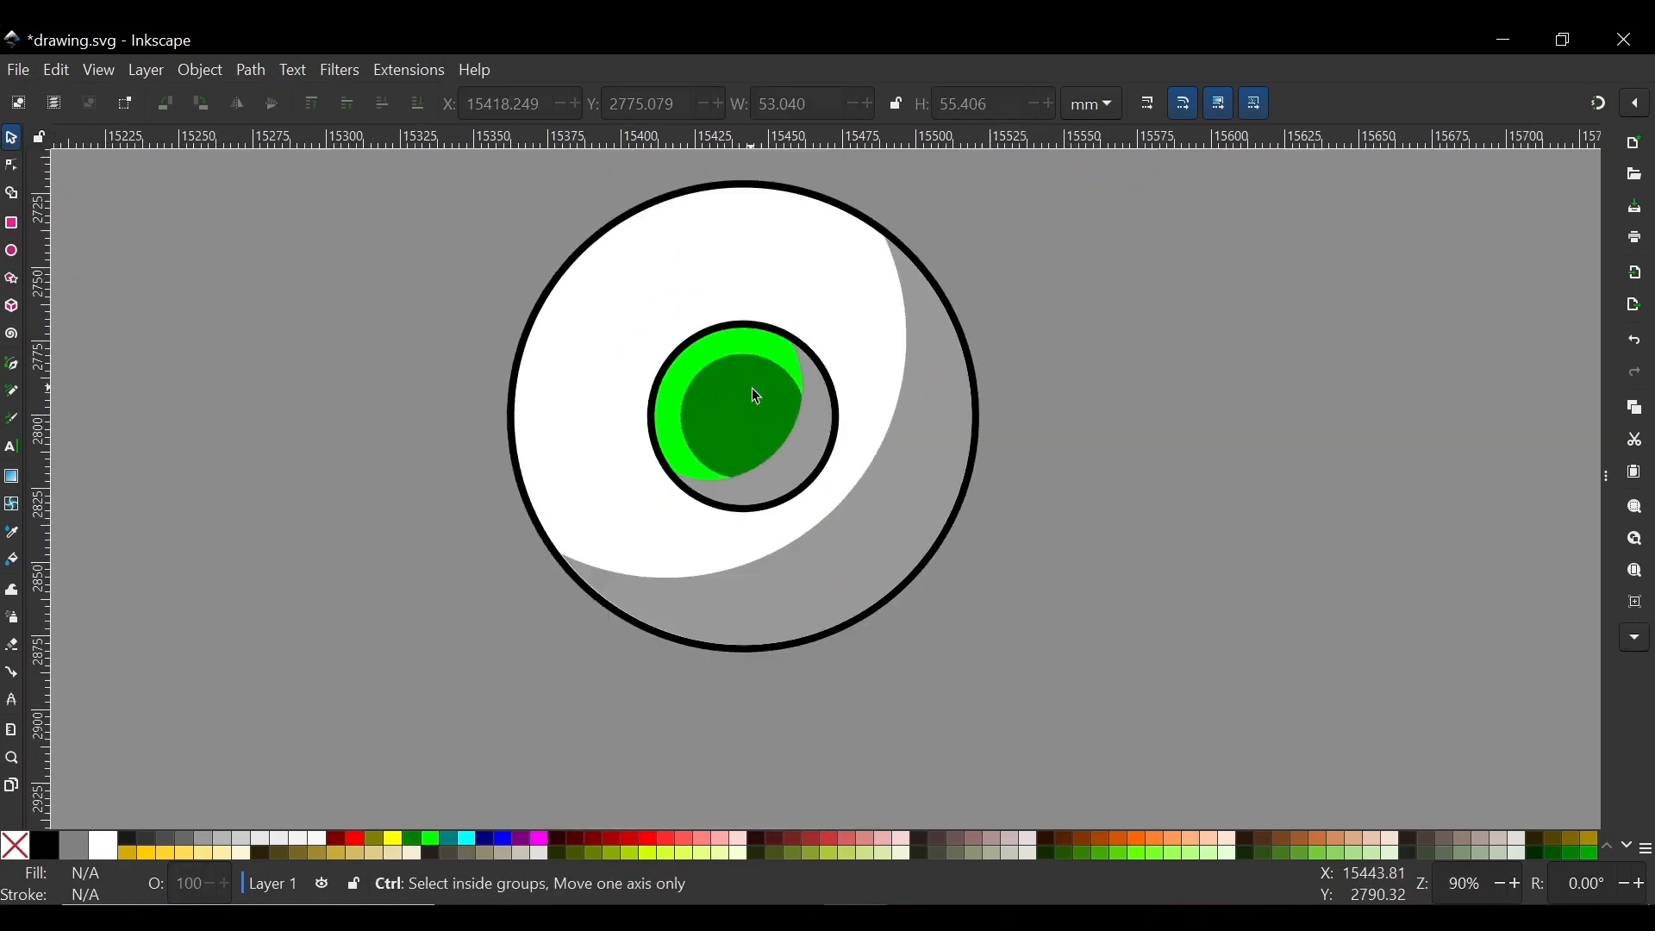
{"action": "scroll", "coordinate": [752, 386], "scroll_direction": "up", "scroll_amount": 2}
{"action": "left_click", "coordinate": [736, 398]}
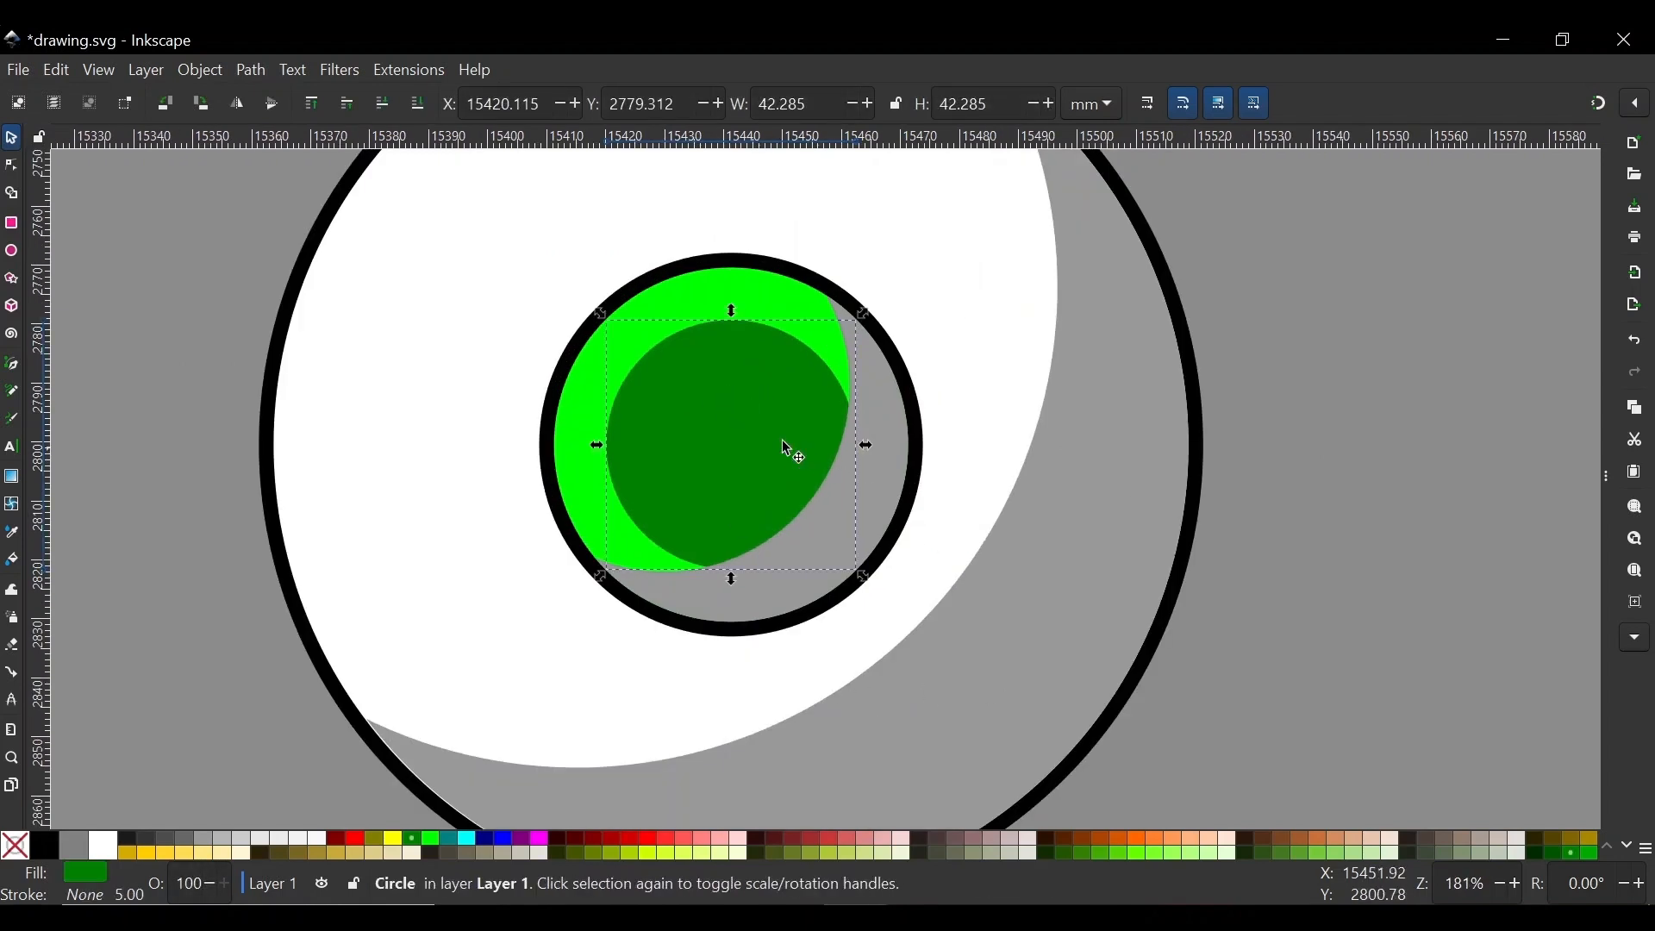
{"action": "key", "text": "Home"}
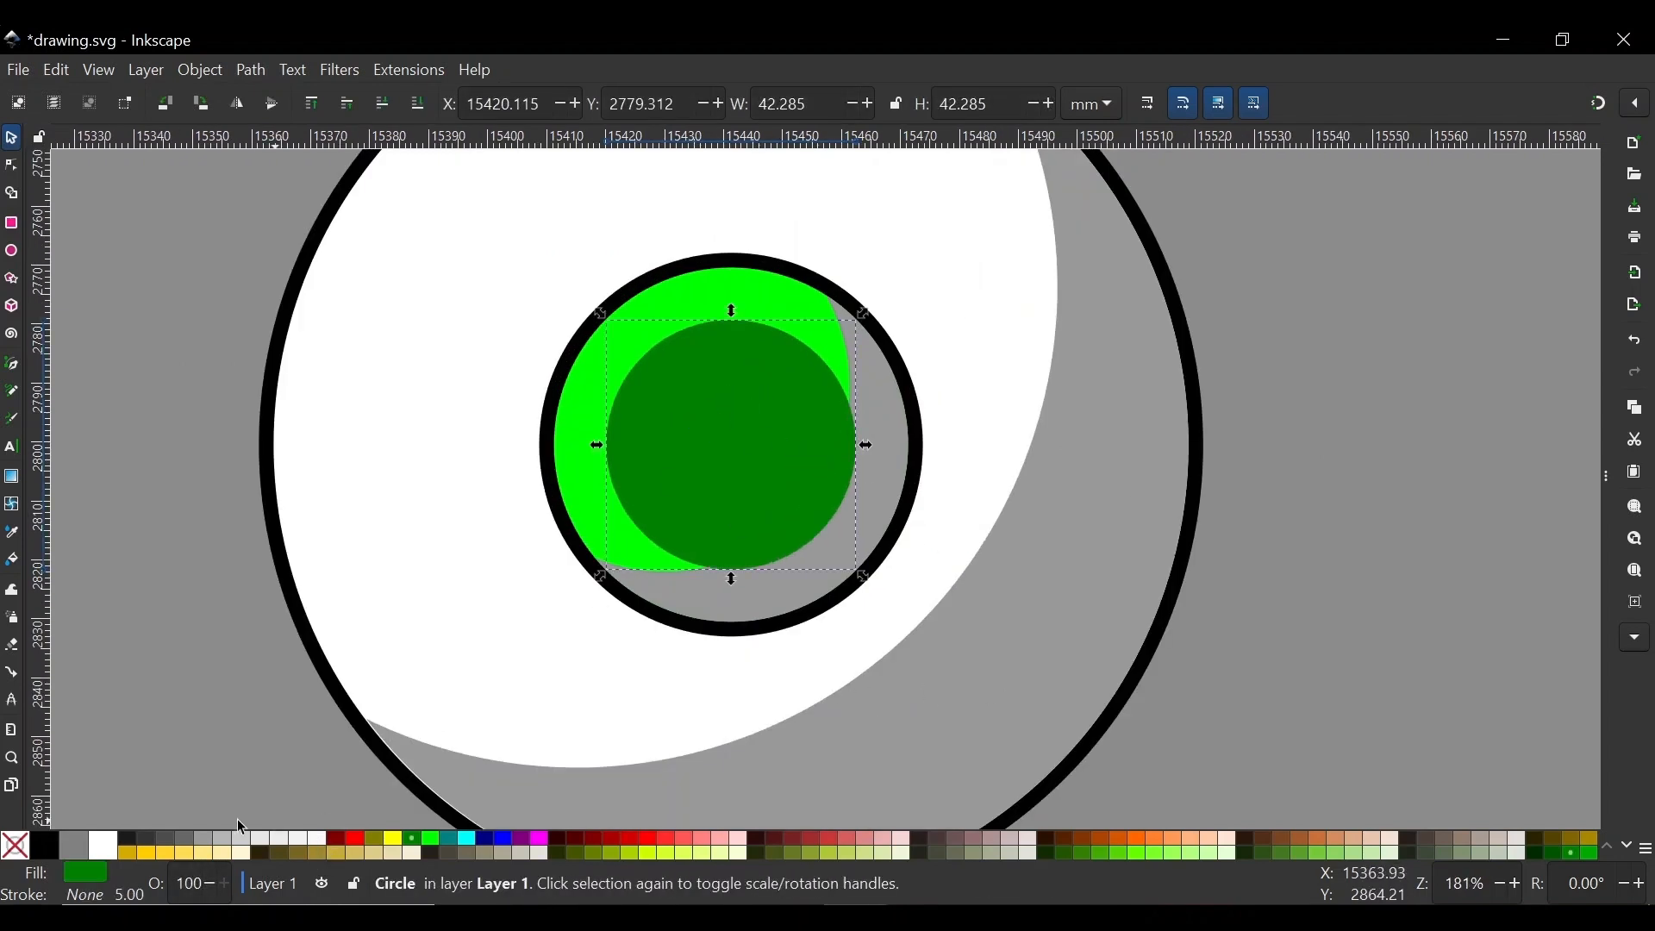
{"action": "left_click", "coordinate": [315, 839]}
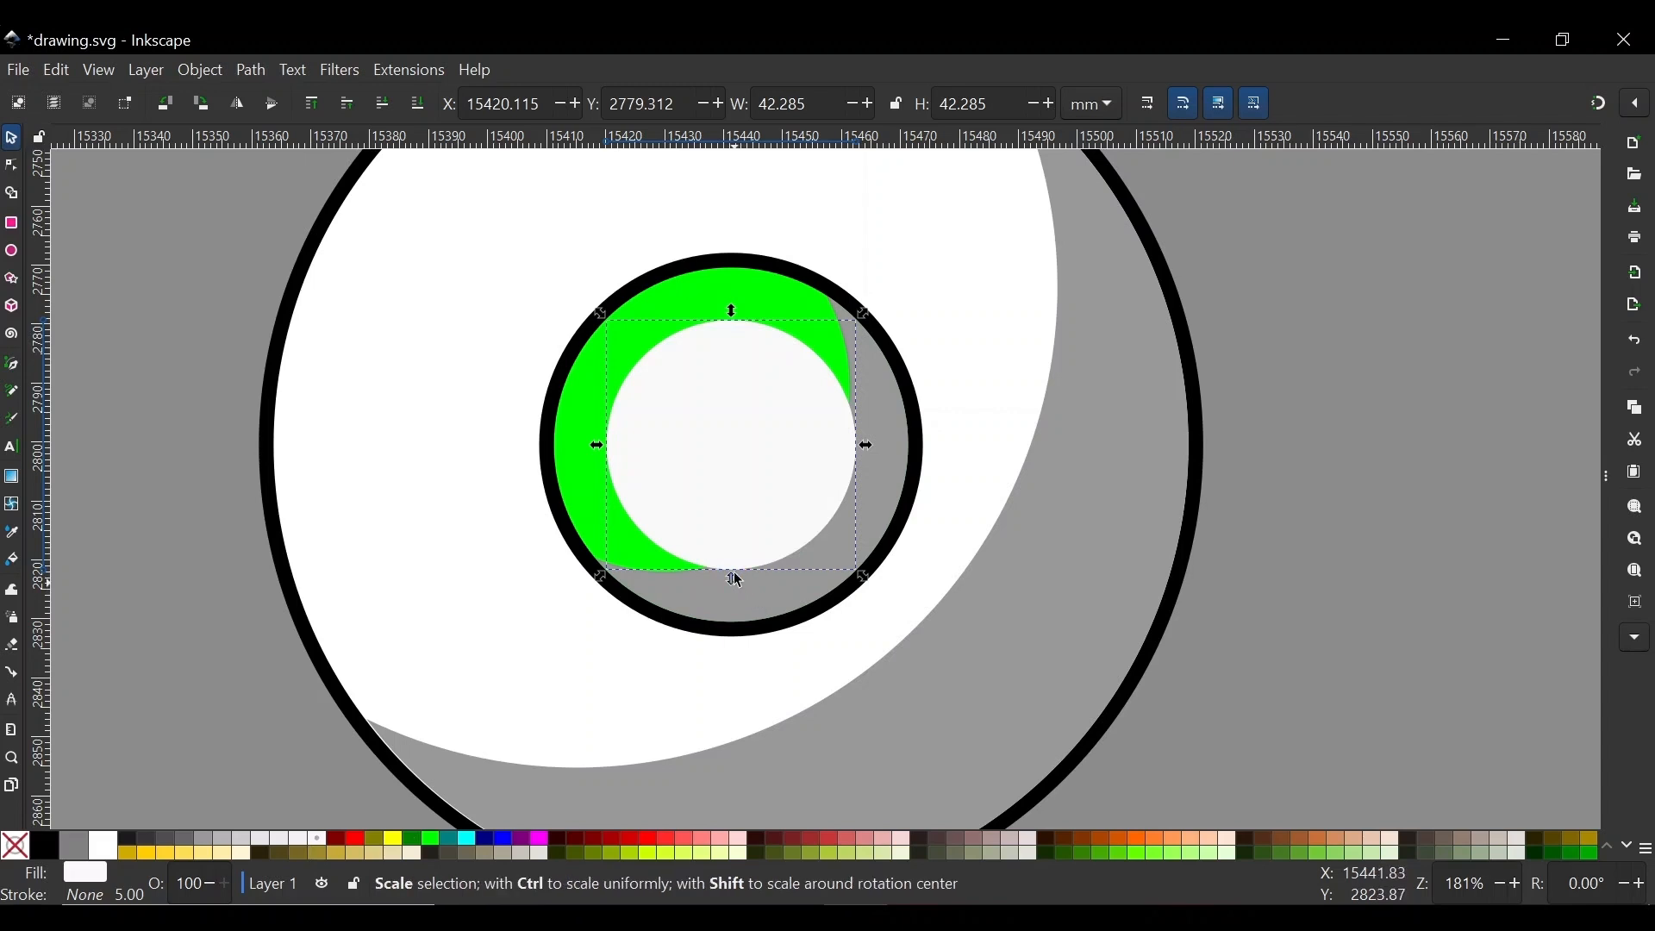
Shrink the near-white circle into highlights, placing a large one at the iris's upper left and a small one at its lower right
{"action": "left_click_drag", "start_coordinate": [738, 581], "coordinate": [753, 507]}
{"action": "left_click_drag", "start_coordinate": [679, 405], "coordinate": [641, 350]}
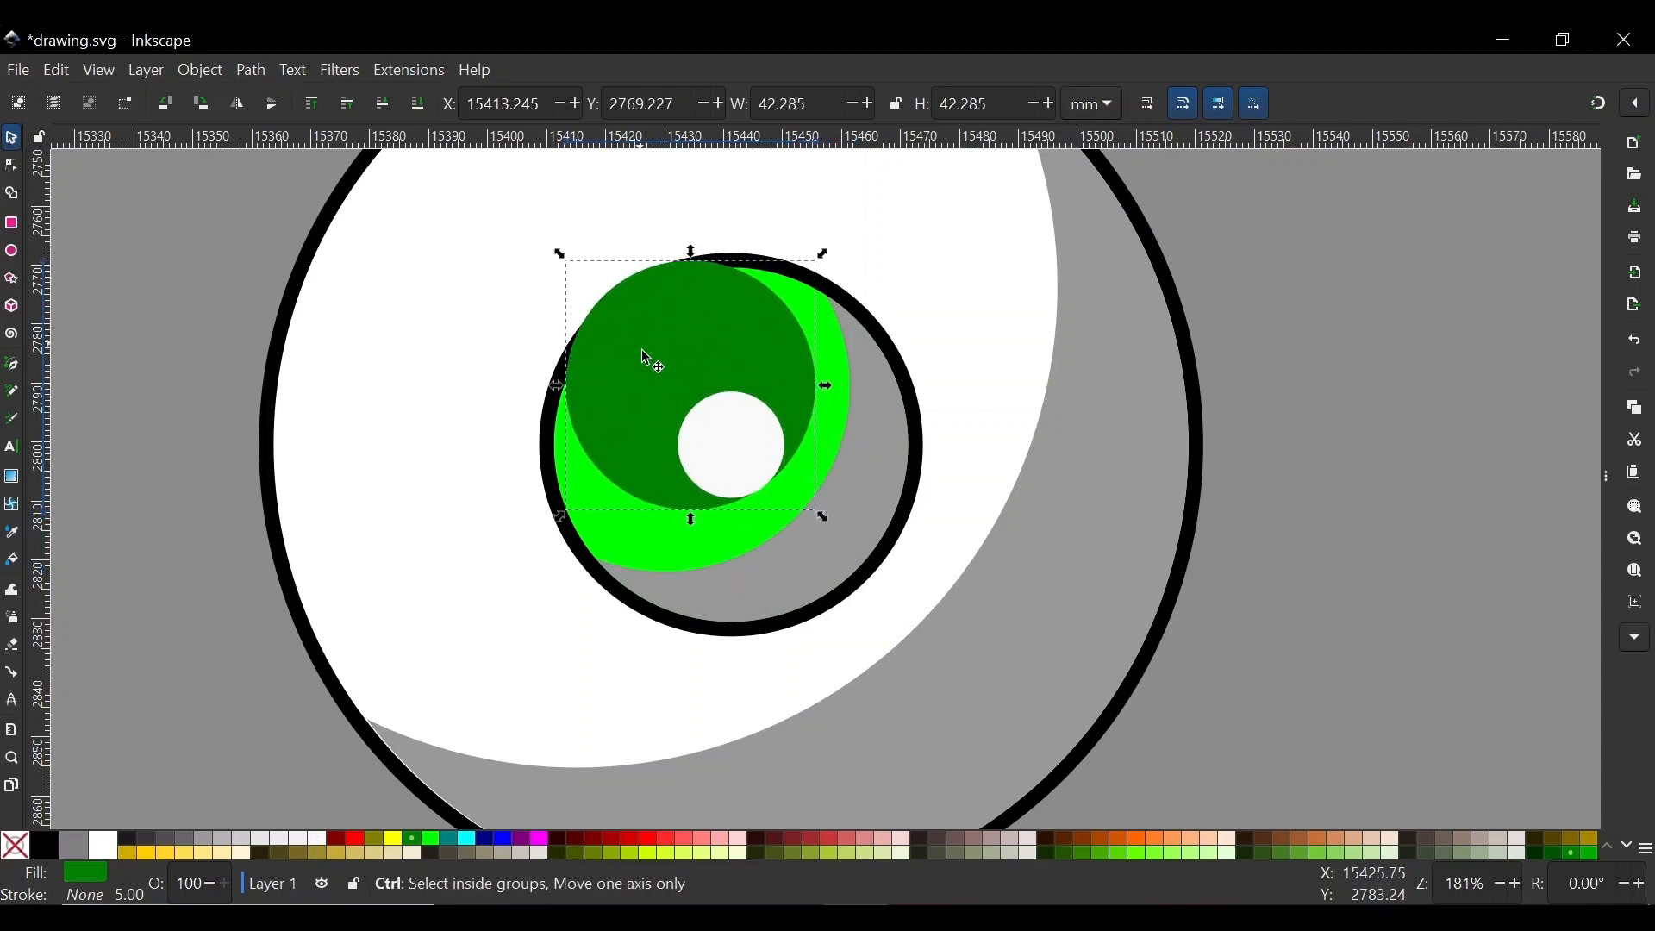
{"action": "key", "text": "ctrl+z"}
{"action": "left_click_drag", "start_coordinate": [739, 458], "coordinate": [804, 514]}
{"action": "left_click_drag", "start_coordinate": [790, 572], "coordinate": [802, 530]}
{"action": "scroll", "coordinate": [751, 444], "scroll_direction": "down", "scroll_amount": 1}
{"action": "scroll", "coordinate": [751, 444], "scroll_direction": "down", "scroll_amount": 2}
{"action": "left_click", "coordinate": [1088, 505]}
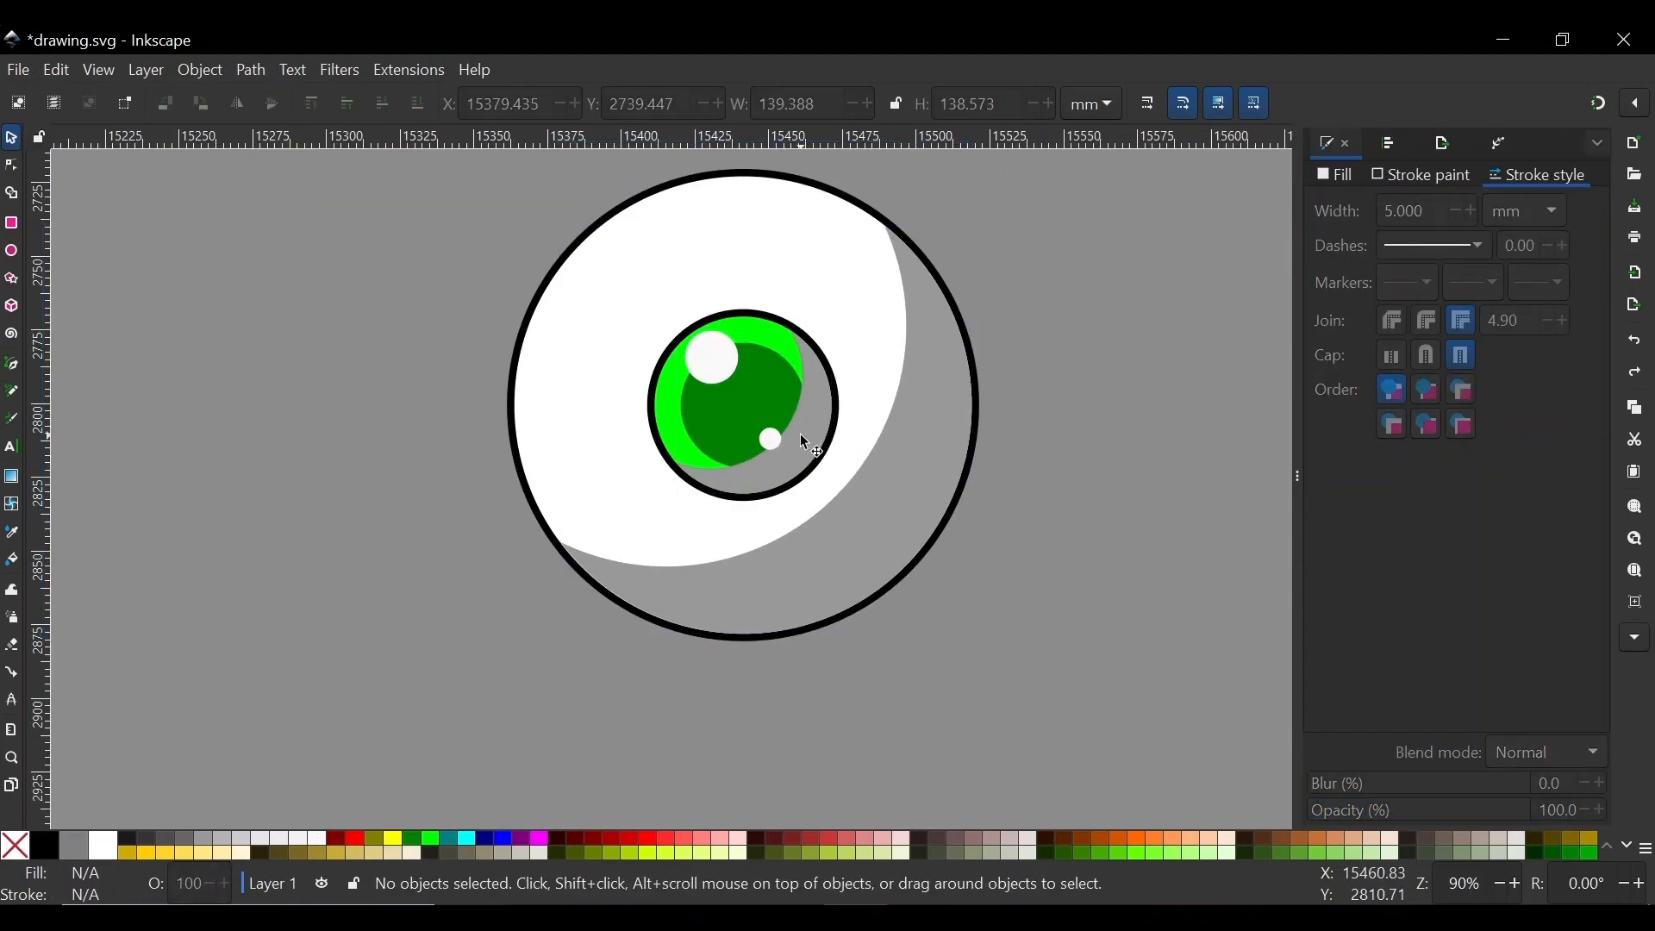
Fill both the iris and eyeball shadow crescents with black and lower their opacity to about 29%
{"action": "left_click", "coordinate": [801, 438]}
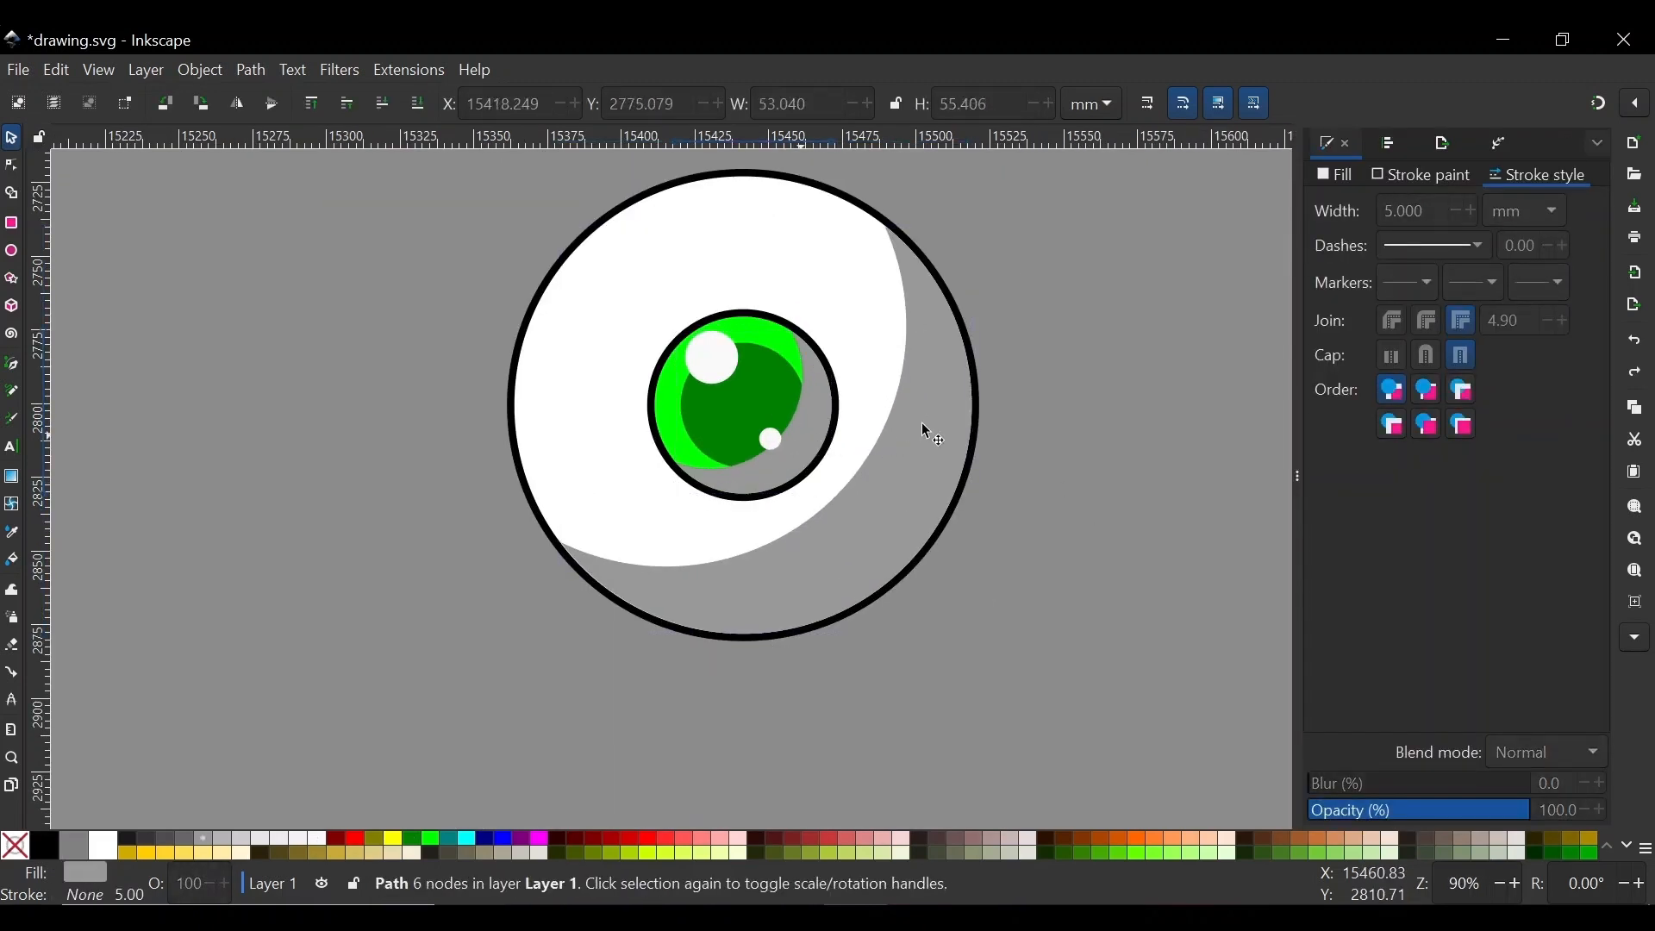
{"action": "left_click", "coordinate": [946, 403], "text": "shift"}
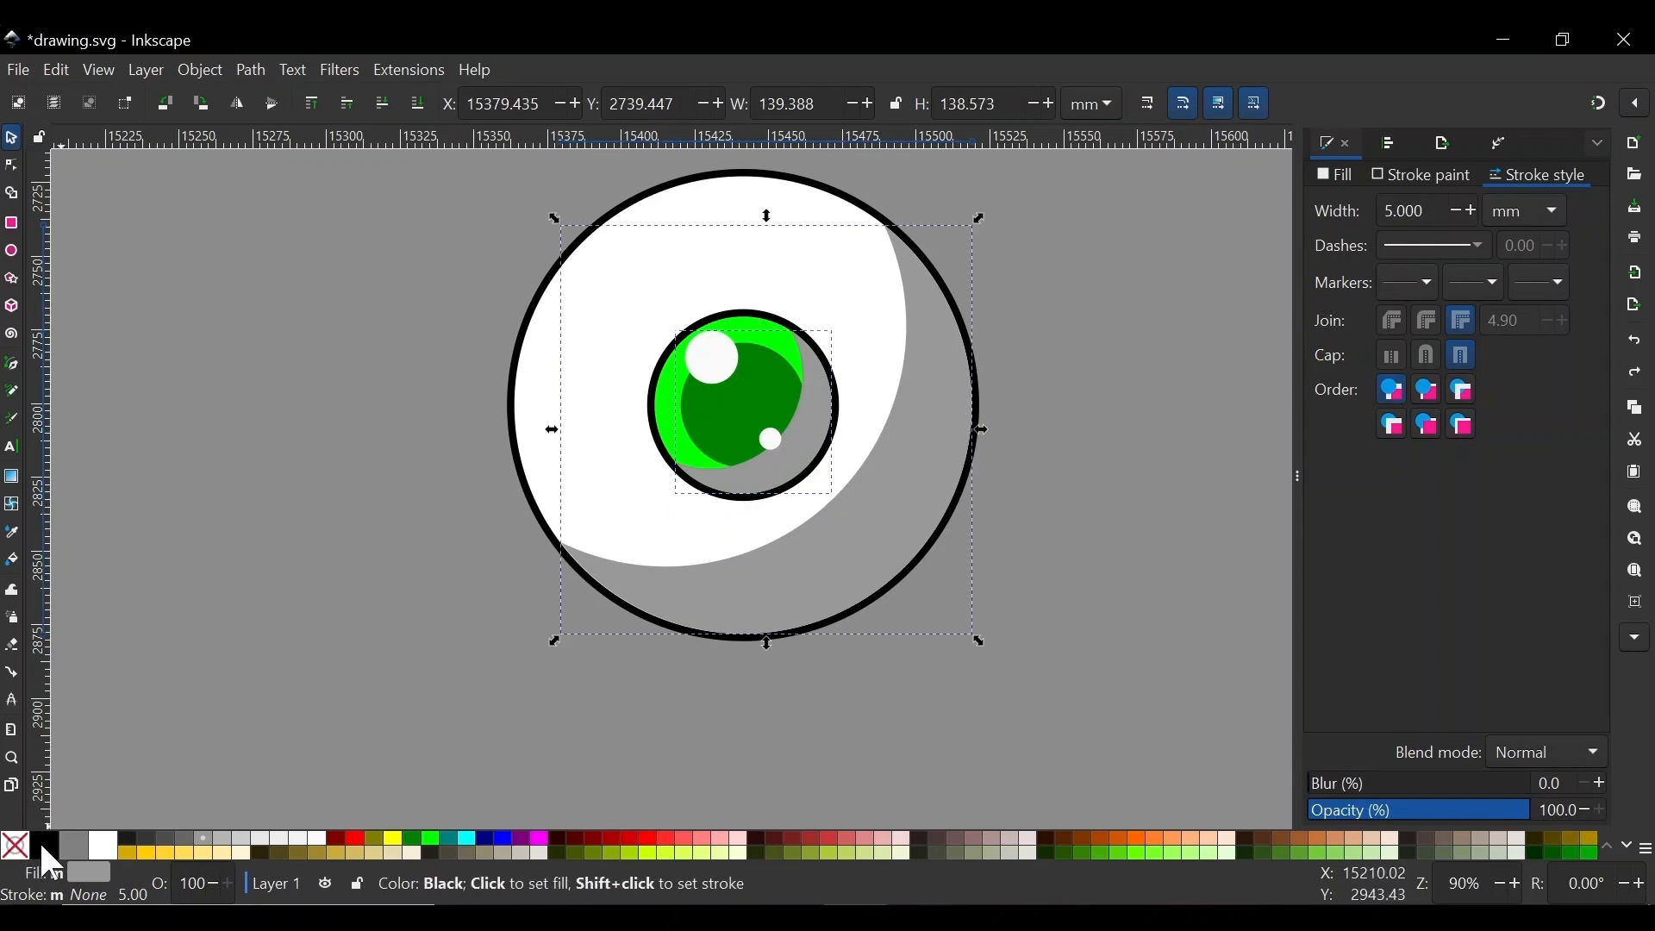
{"action": "left_click", "coordinate": [43, 854]}
{"action": "left_click_drag", "start_coordinate": [1395, 821], "coordinate": [1377, 818]}
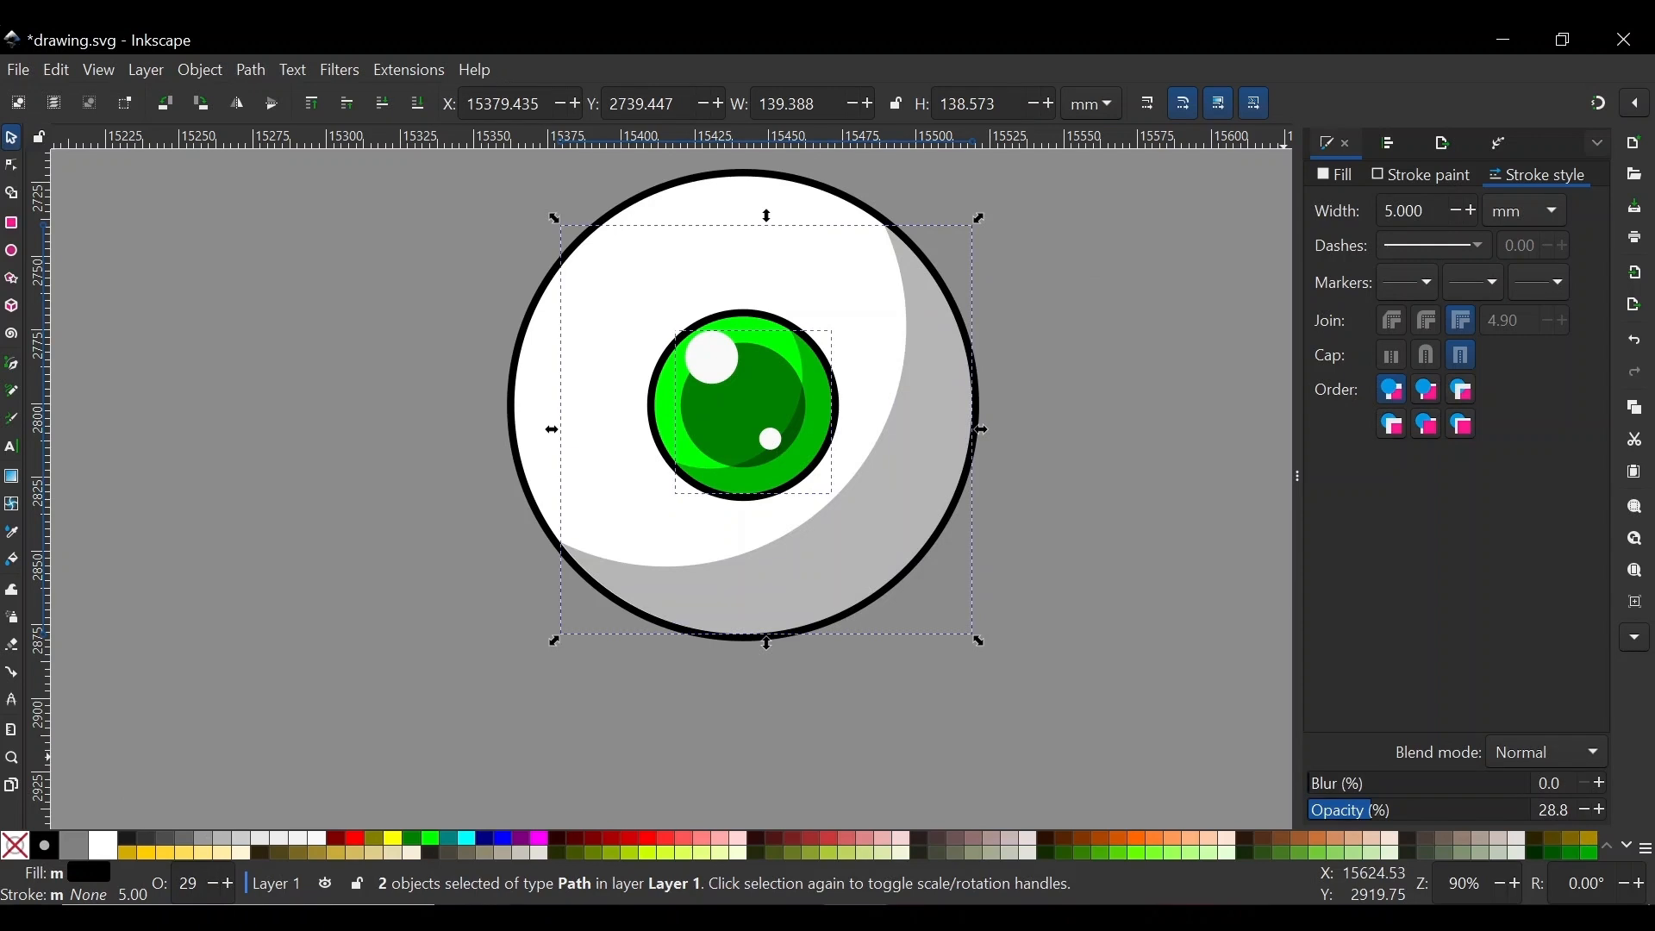
{"action": "key", "text": "Escape"}
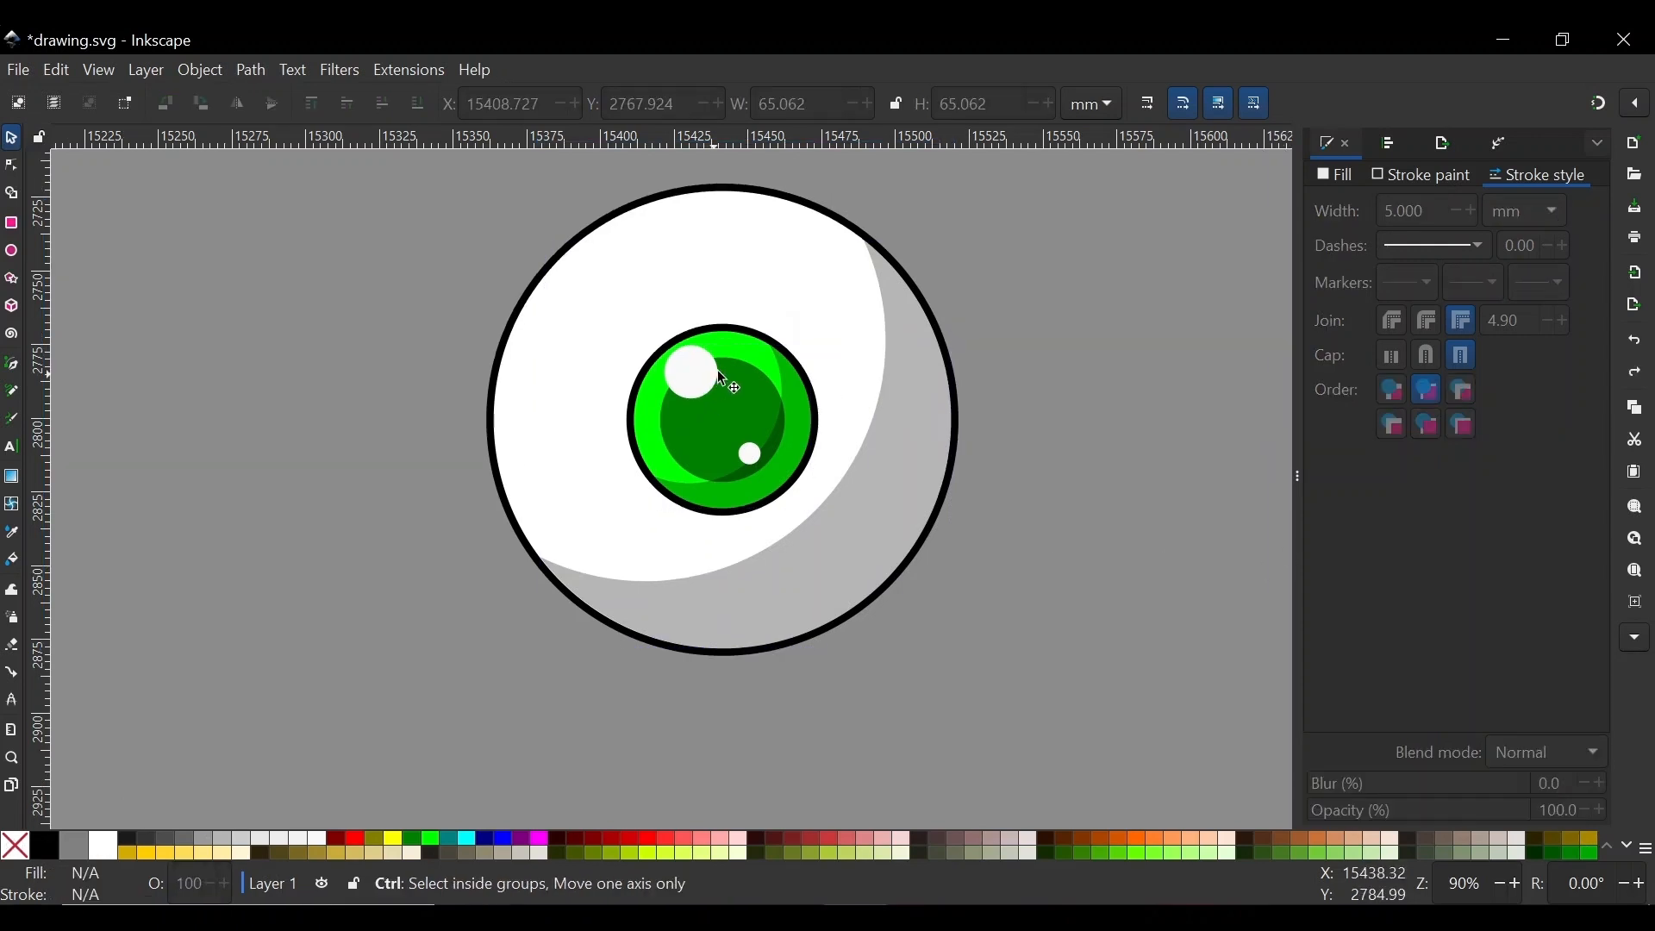
Change the bright green iris circle's stroke color to dark green
{"action": "scroll", "coordinate": [717, 370], "scroll_direction": "up", "scroll_amount": 1, "text": "ctrl"}
{"action": "left_click", "coordinate": [738, 331]}
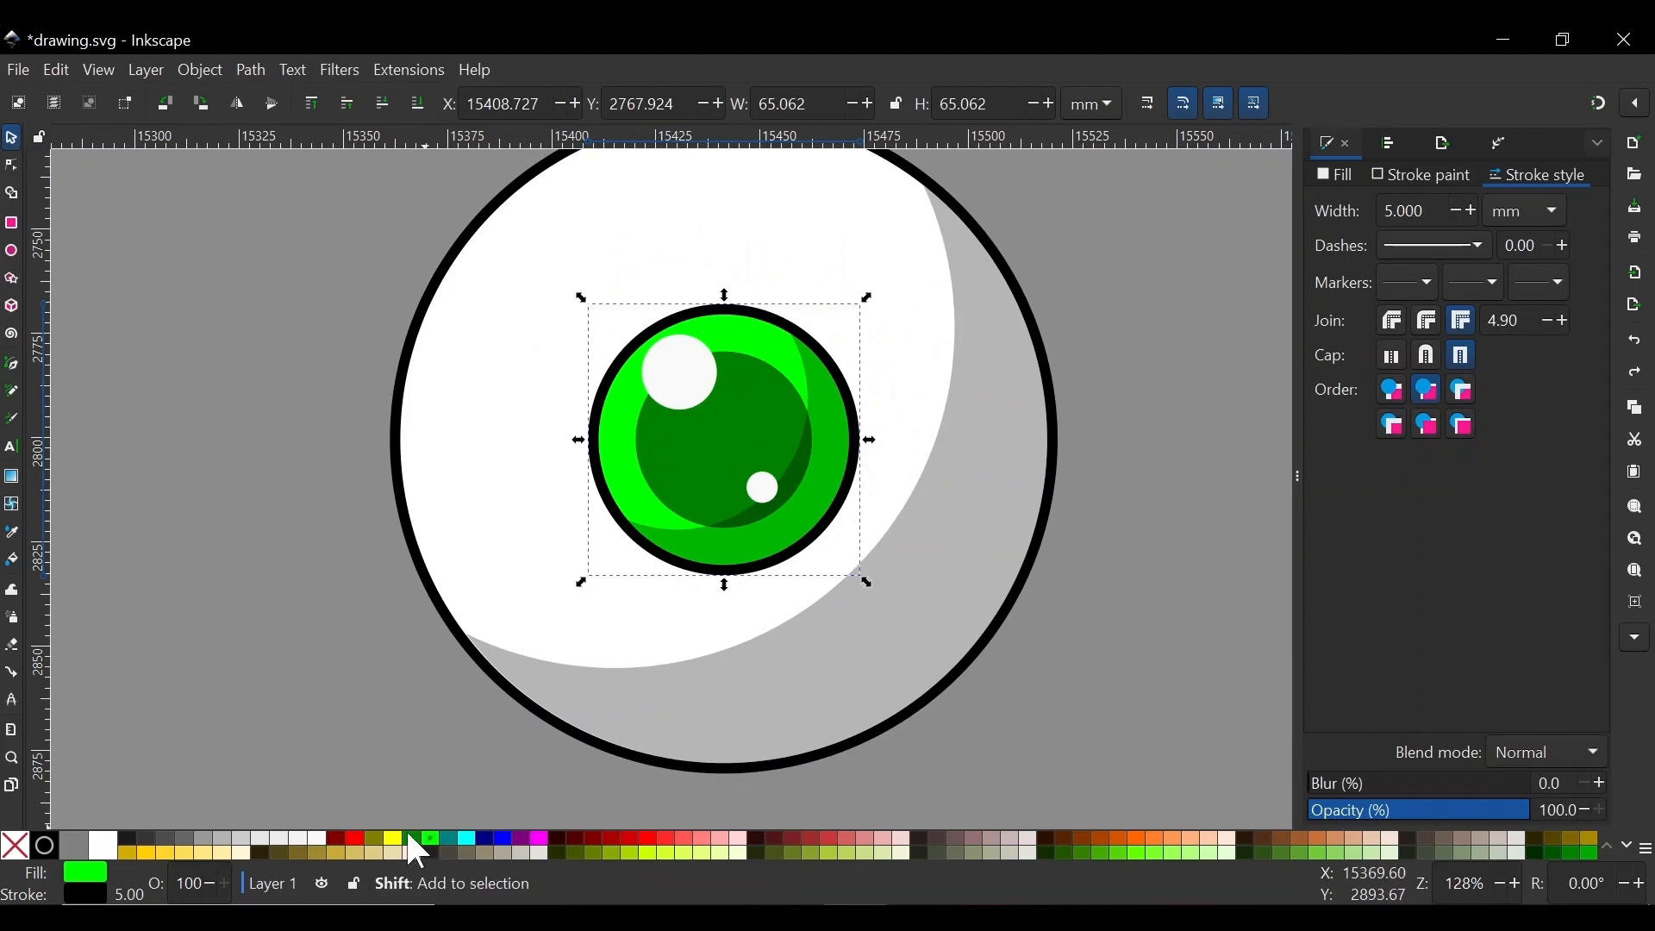
{"action": "left_click", "coordinate": [414, 840], "text": "shift"}
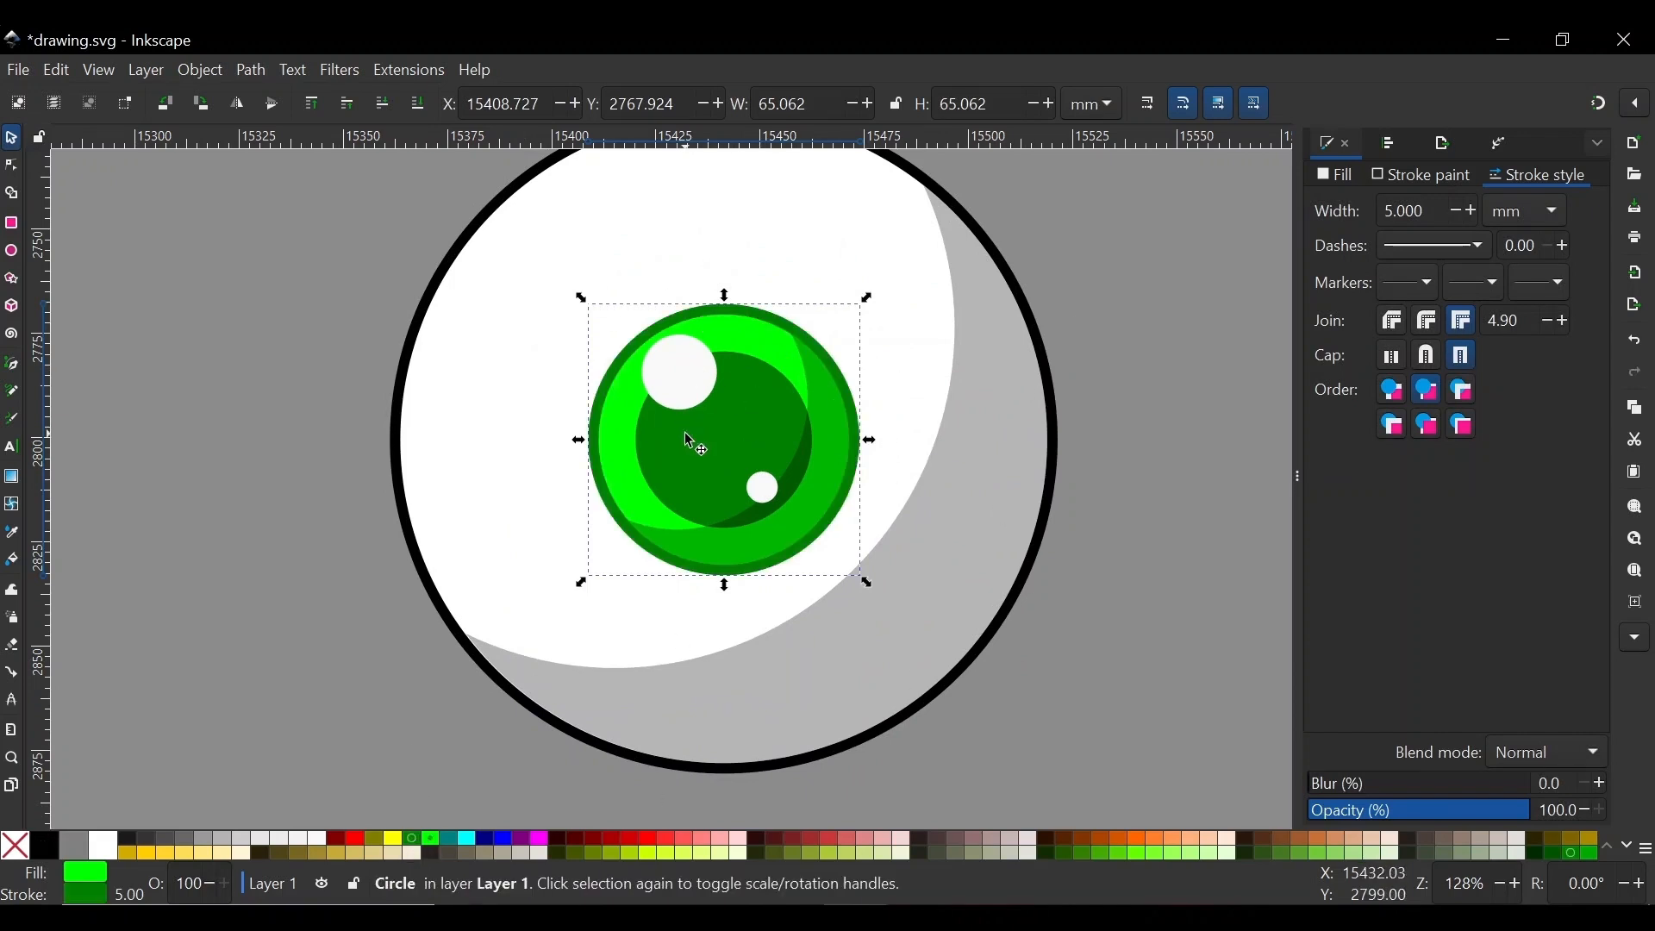
{"action": "scroll", "coordinate": [763, 391], "scroll_direction": "down", "scroll_amount": 1}
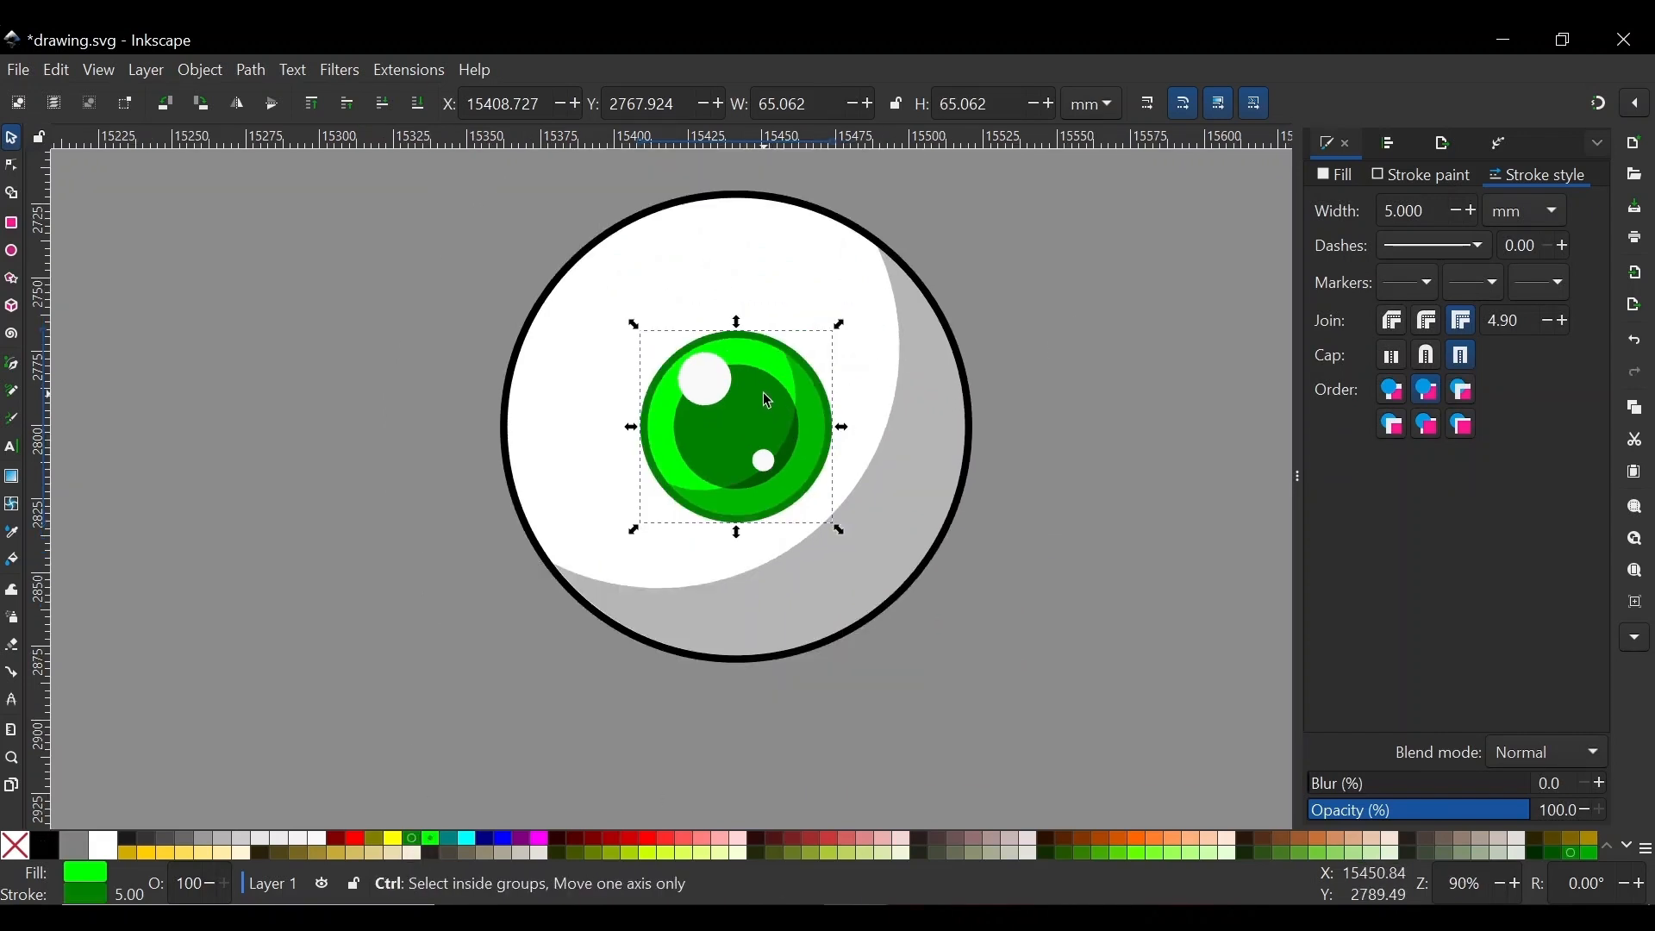
Change the white eyeball's outline to purple and set the stroke color's lightness to 15
{"action": "left_click", "coordinate": [721, 263]}
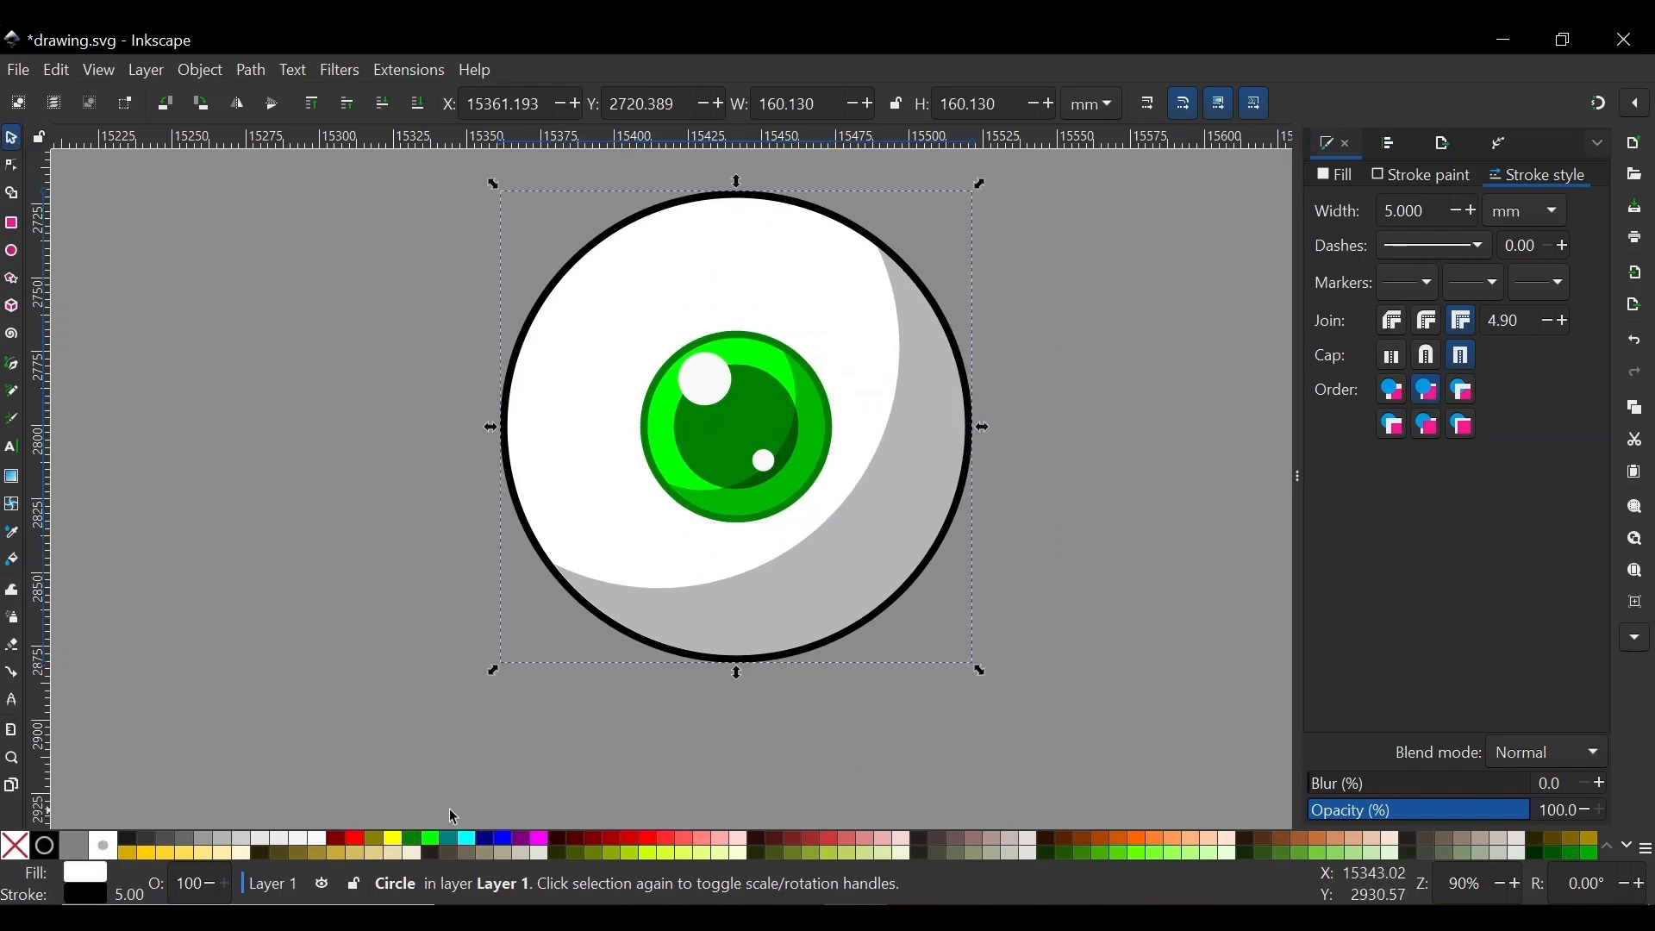
{"action": "left_click", "coordinate": [528, 852], "text": "shift"}
{"action": "left_click", "coordinate": [1170, 393]}
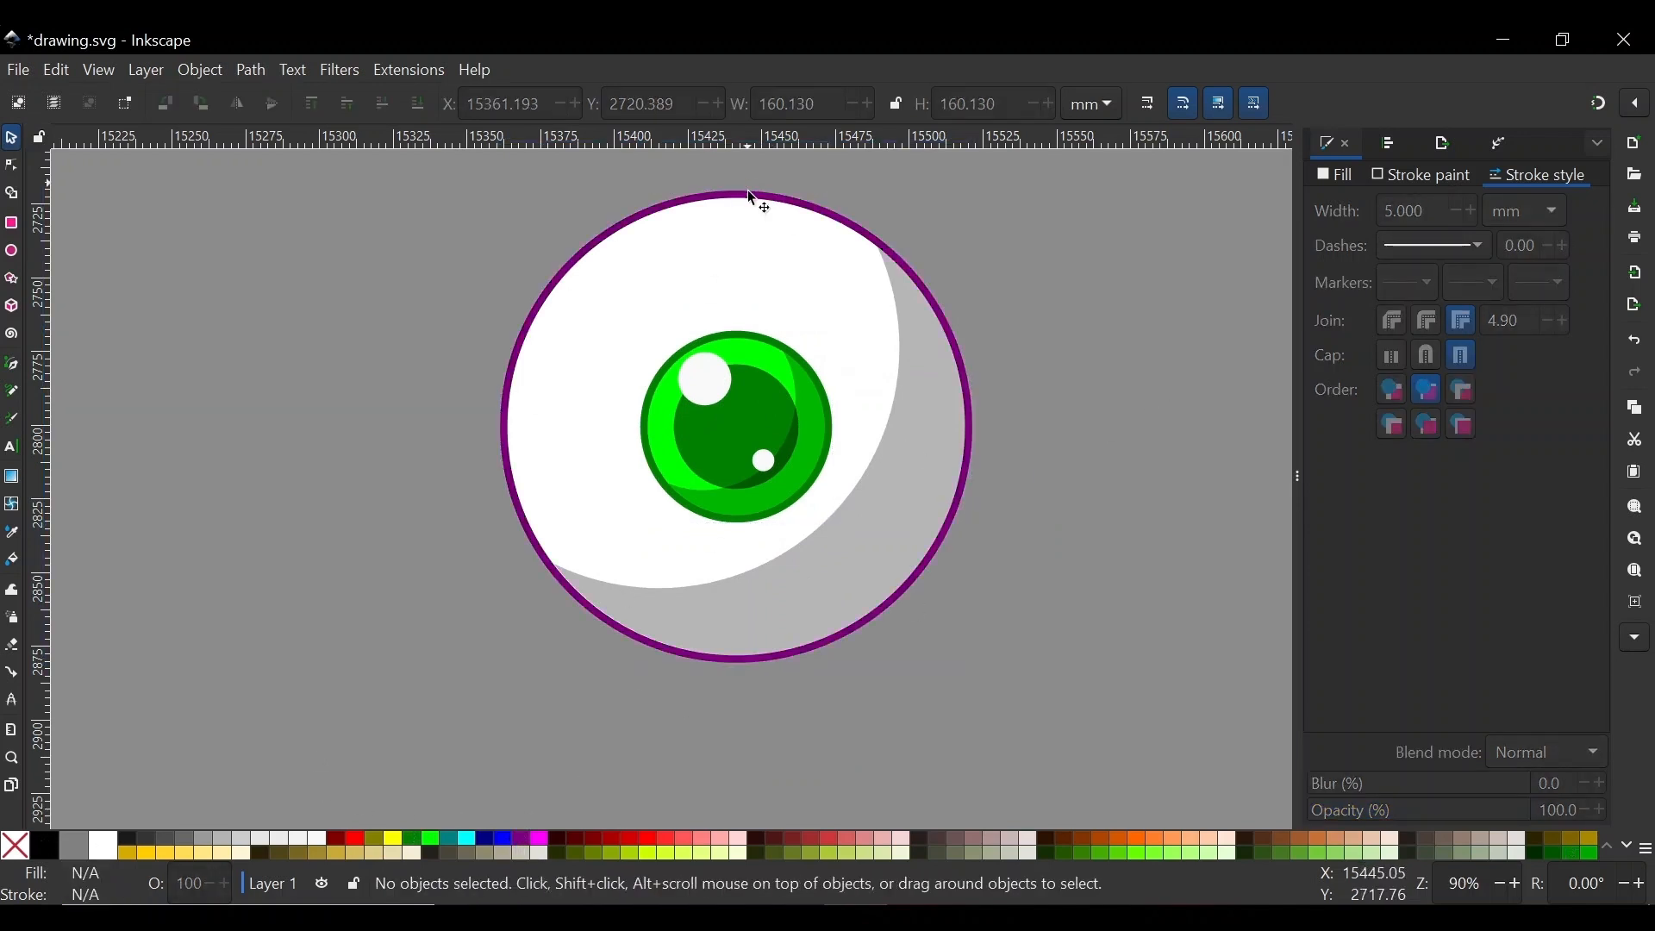
{"action": "left_click", "coordinate": [1430, 177]}
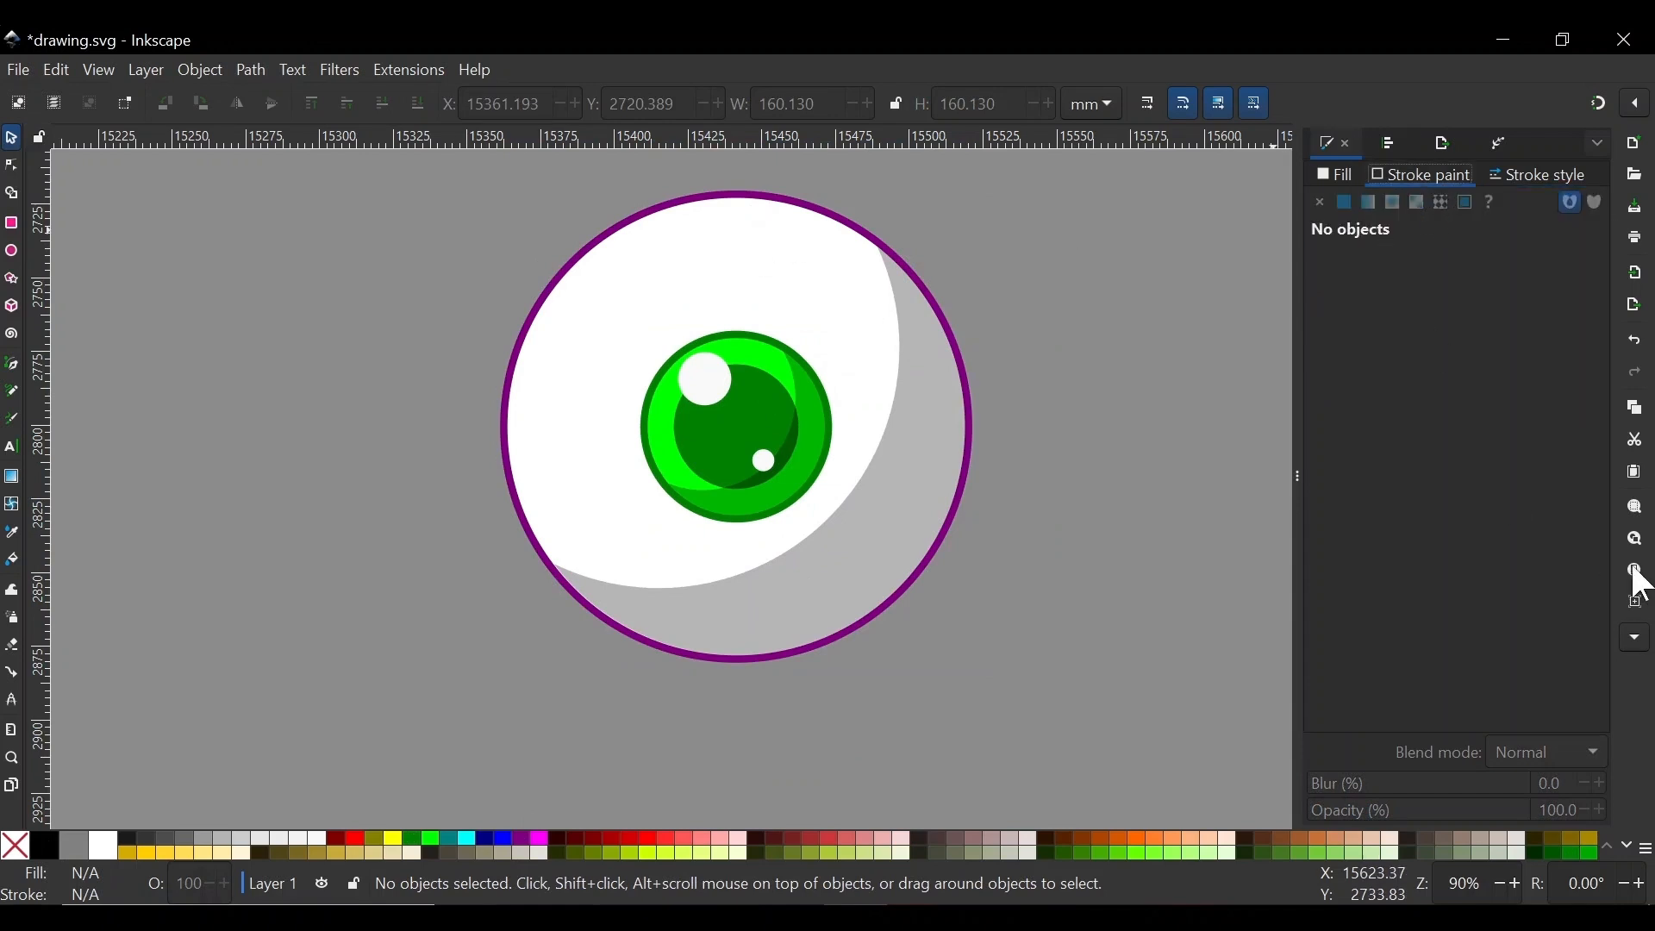
{"action": "left_click", "coordinate": [721, 274]}
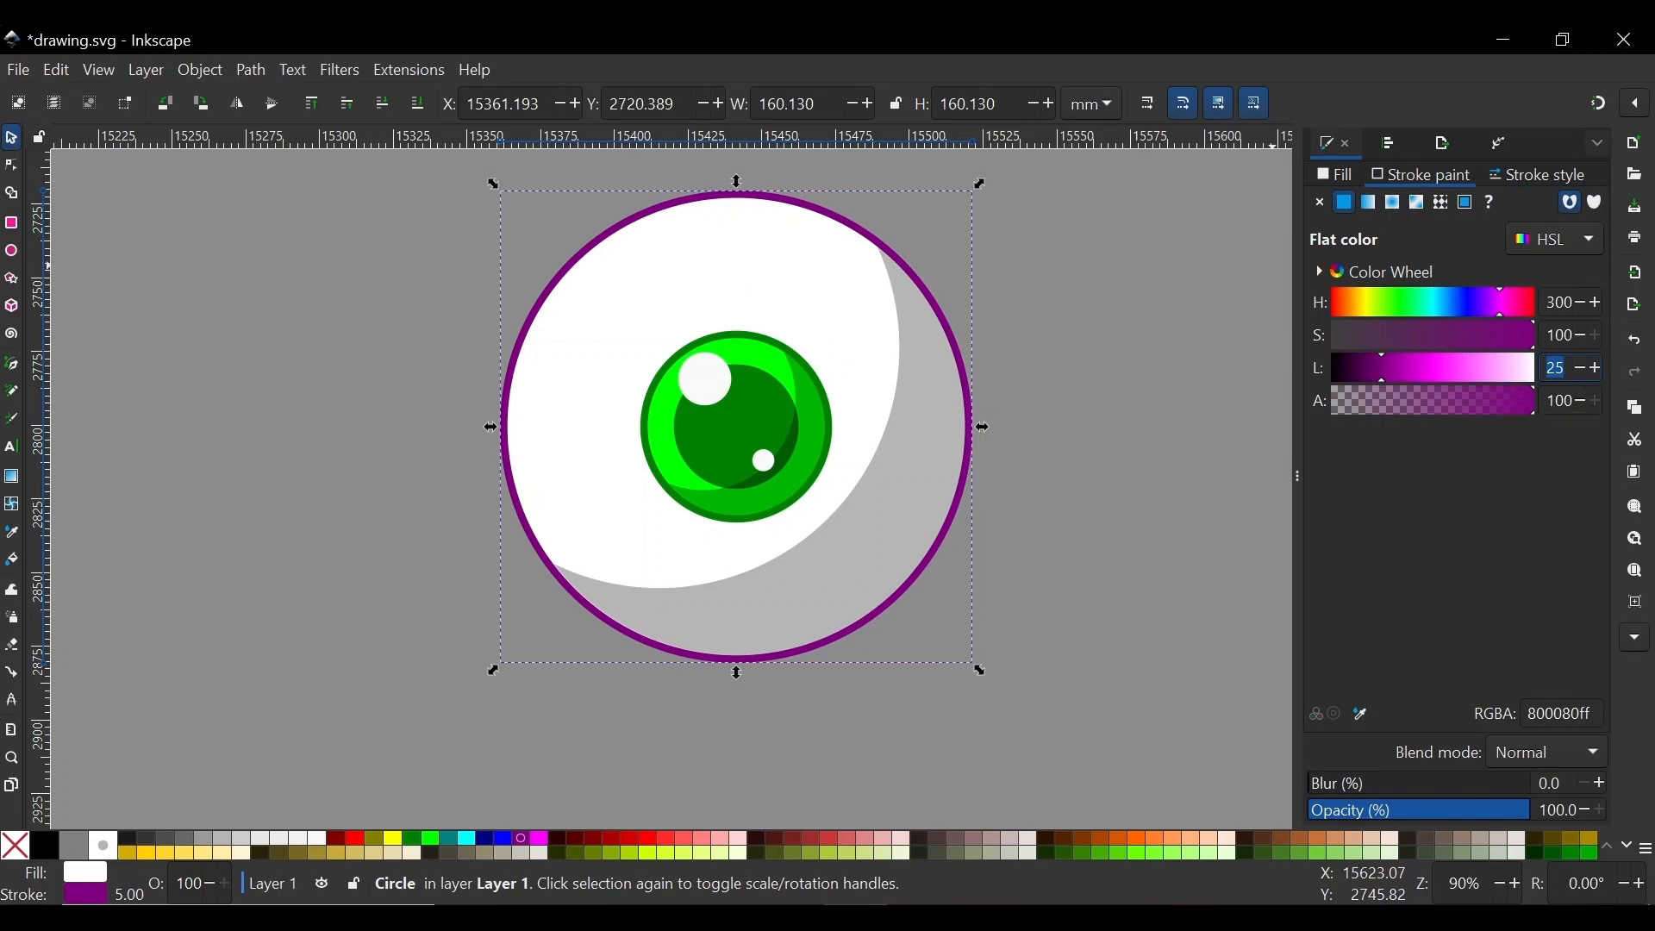
{"action": "key", "text": "Return"}
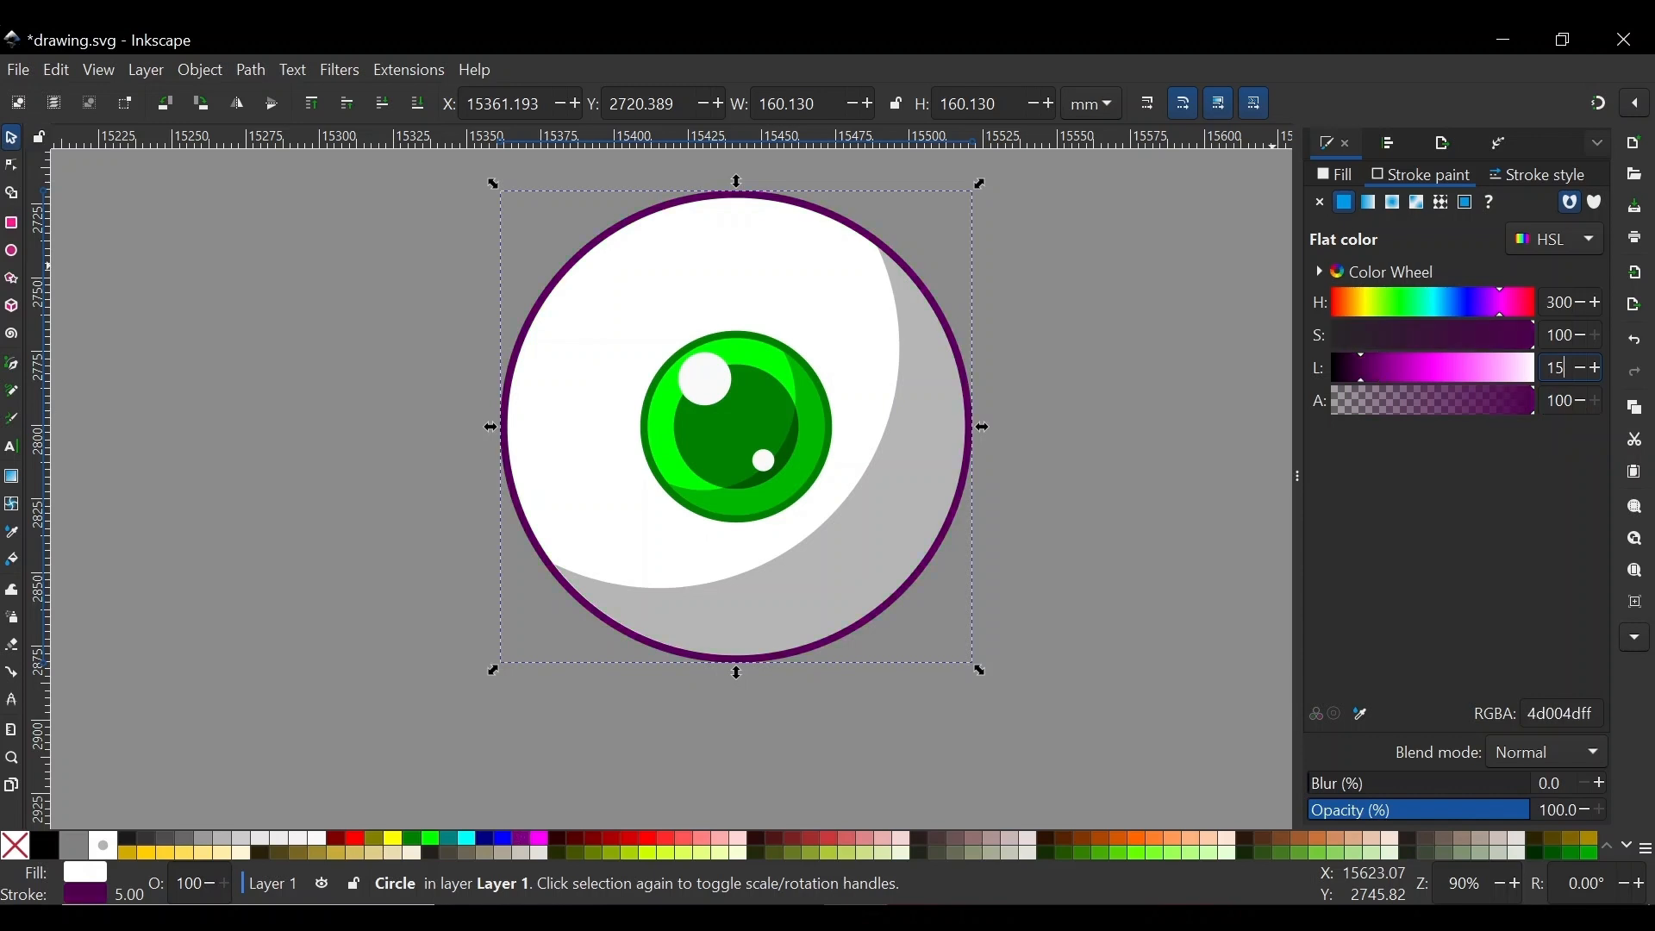
{"action": "left_click", "coordinate": [1052, 271]}
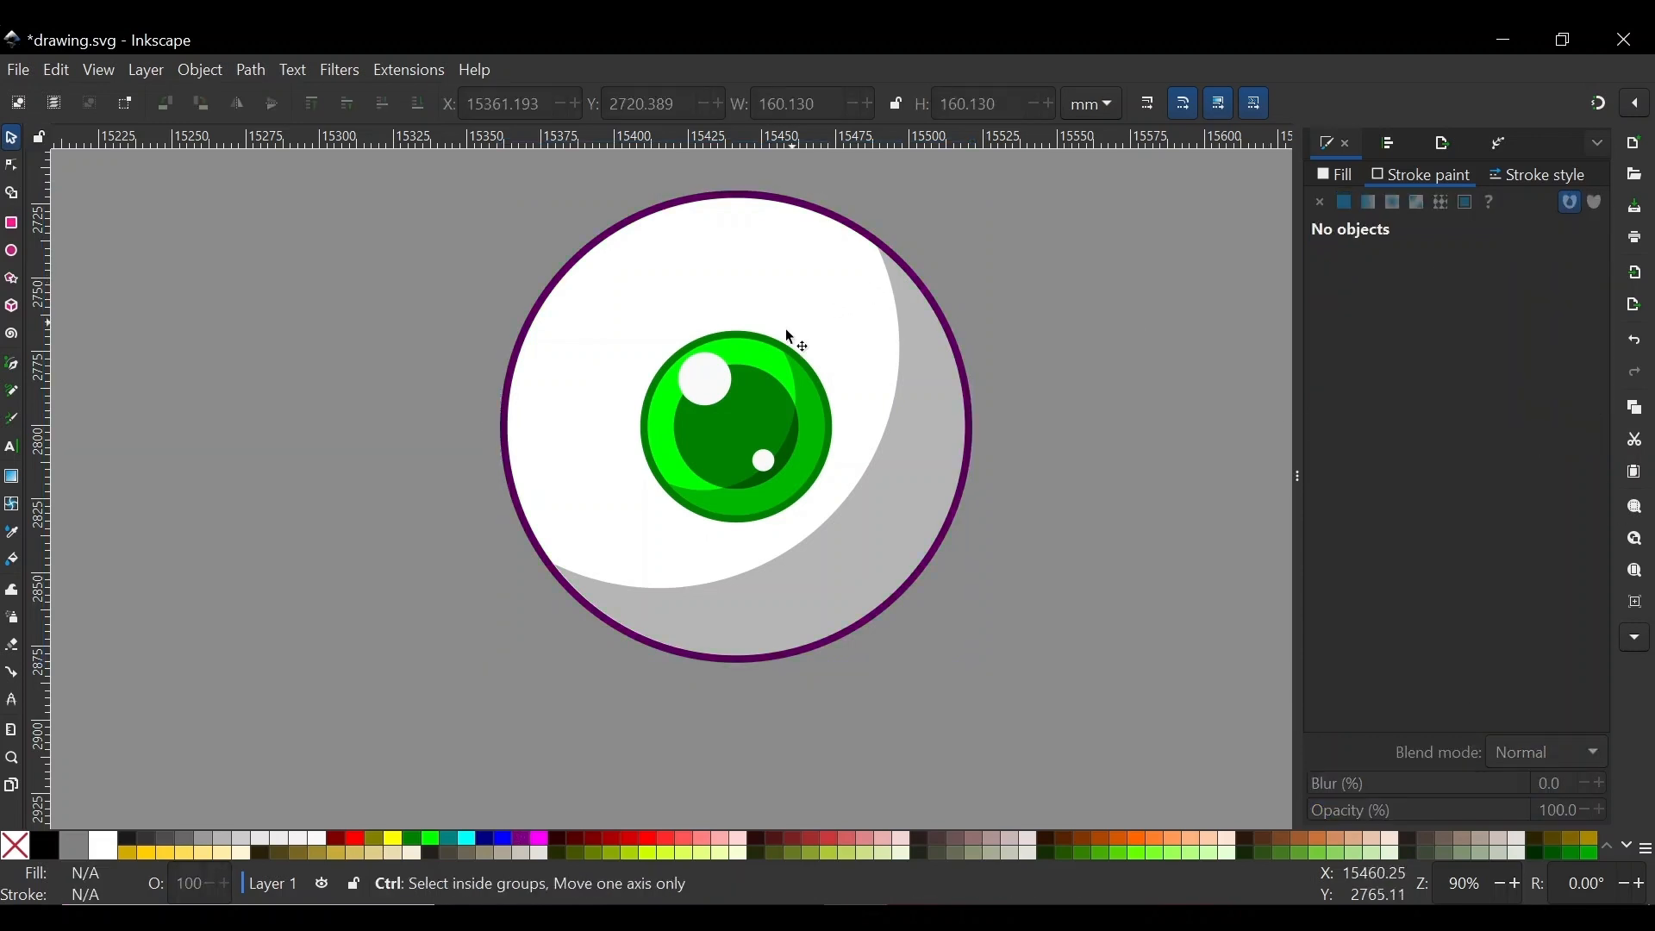
Enlarge the complete green iris, including its highlights and shadow, proportionally about its centre to about 73 mm wide
{"action": "scroll", "coordinate": [763, 322], "scroll_direction": "down", "scroll_amount": 2, "text": "ctrl"}
{"action": "scroll", "coordinate": [763, 322], "scroll_direction": "up", "scroll_amount": 4, "text": "ctrl"}
{"action": "scroll", "coordinate": [766, 400], "scroll_direction": "down", "scroll_amount": 3, "text": "ctrl"}
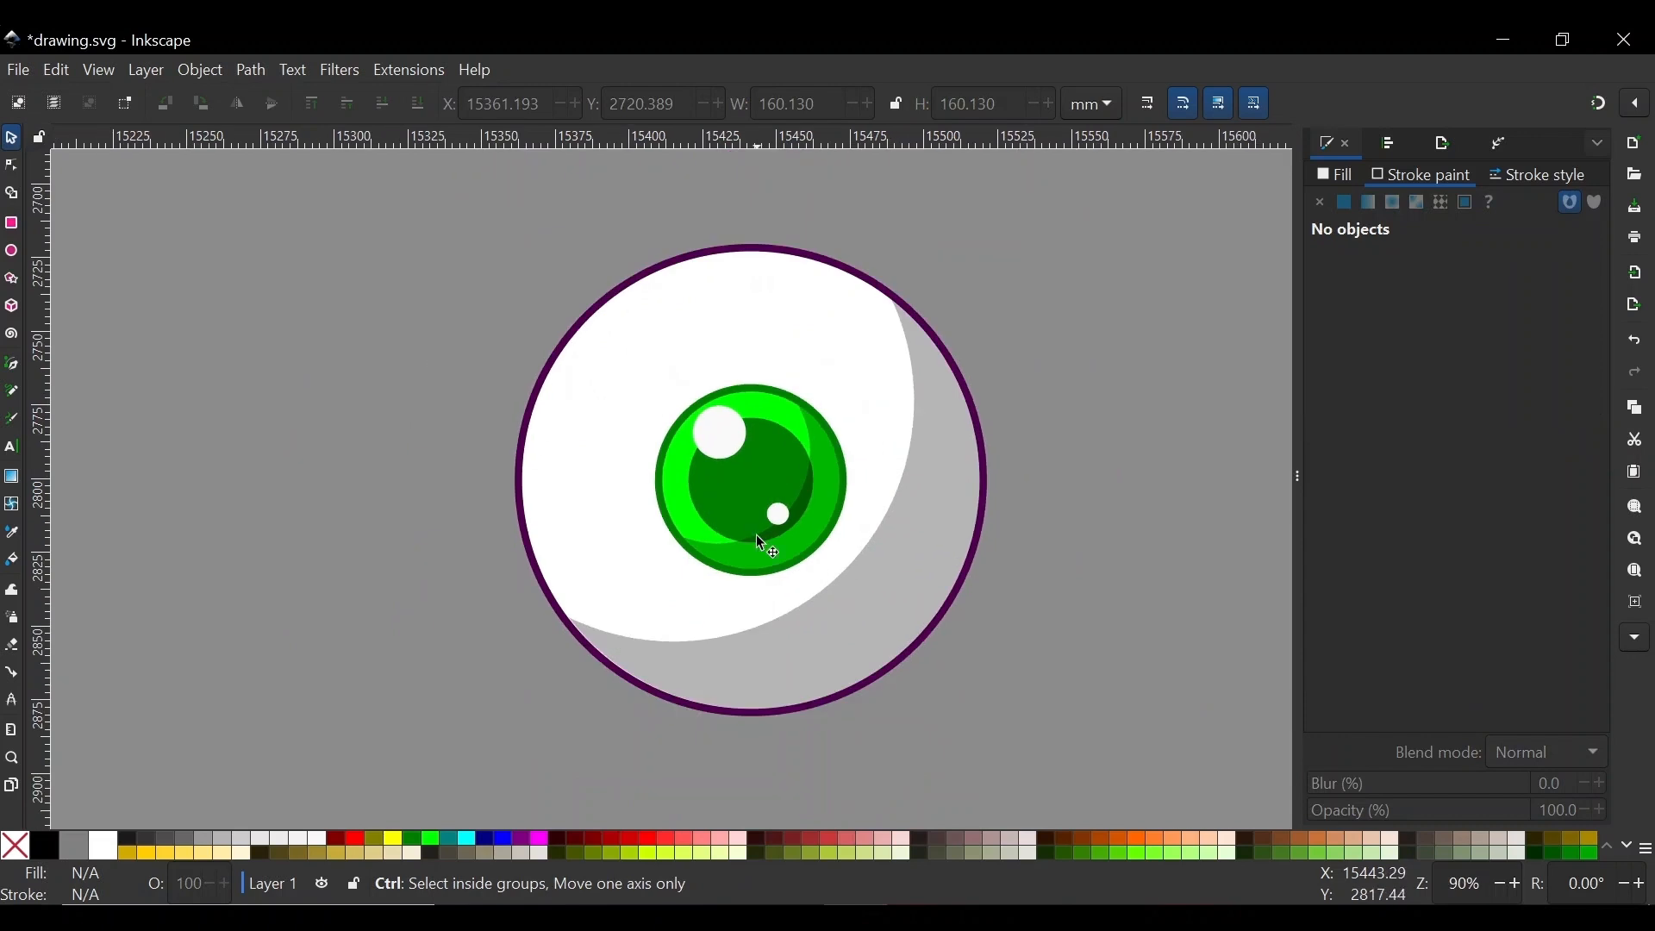
{"action": "left_click_drag", "start_coordinate": [509, 292], "coordinate": [1053, 610]}
{"action": "left_click_drag", "start_coordinate": [419, 321], "coordinate": [1038, 540]}
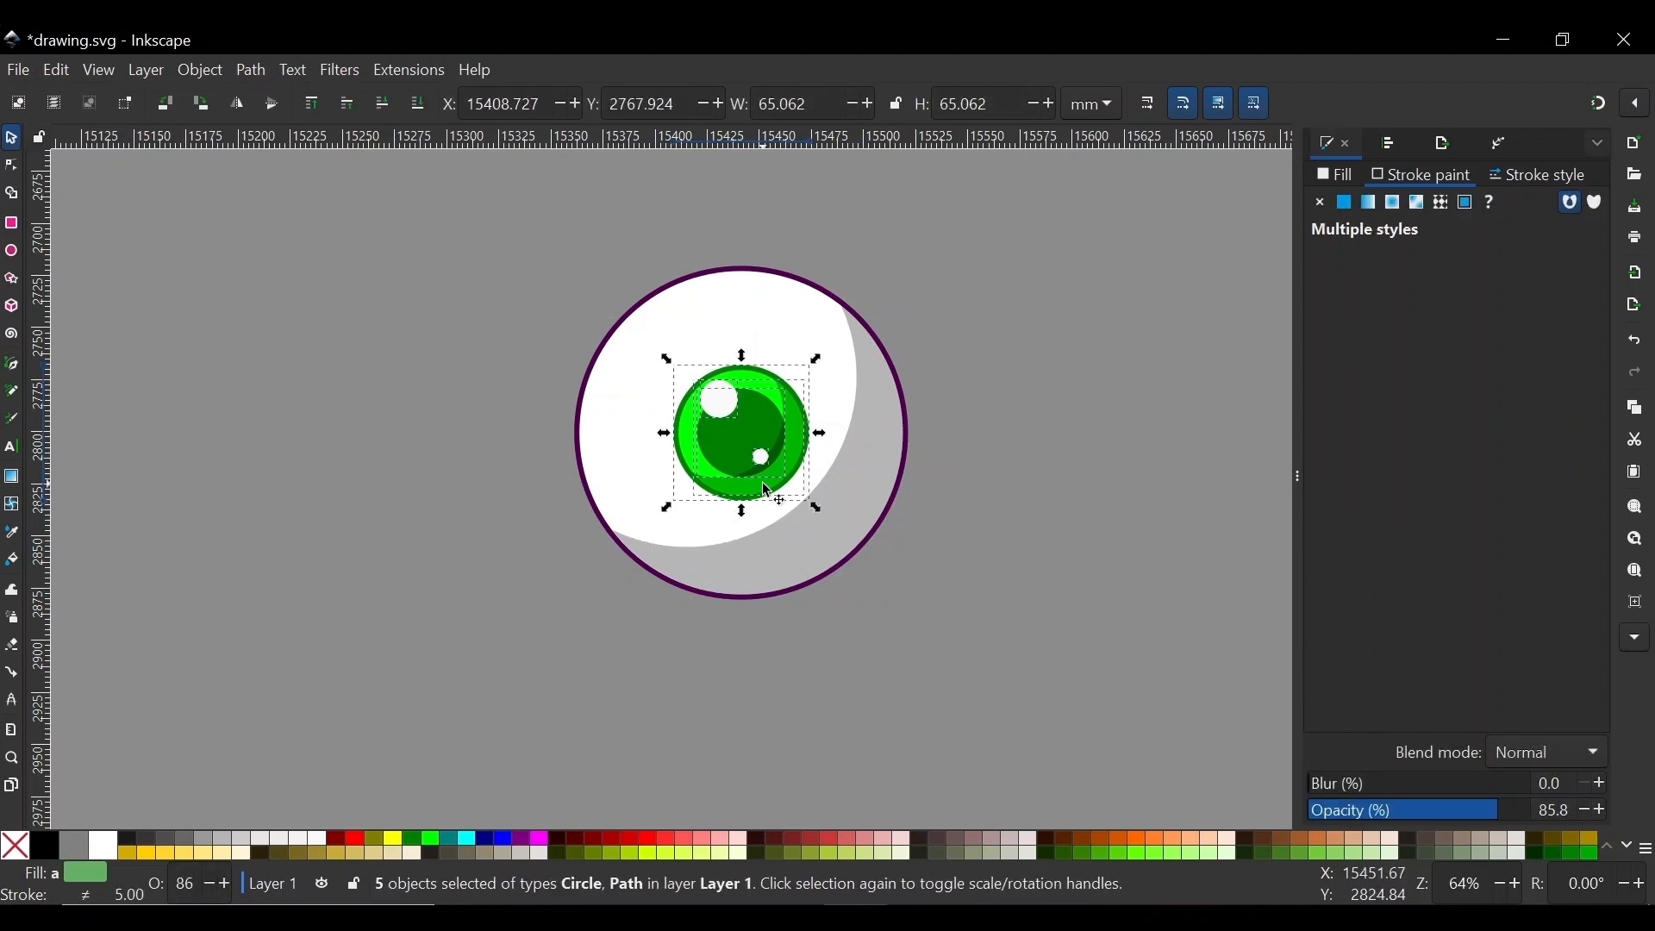
{"action": "left_click_drag", "start_coordinate": [743, 512], "coordinate": [743, 517]}
{"action": "key", "text": "Escape"}
{"action": "scroll", "coordinate": [757, 428], "scroll_direction": "down", "scroll_amount": 1}
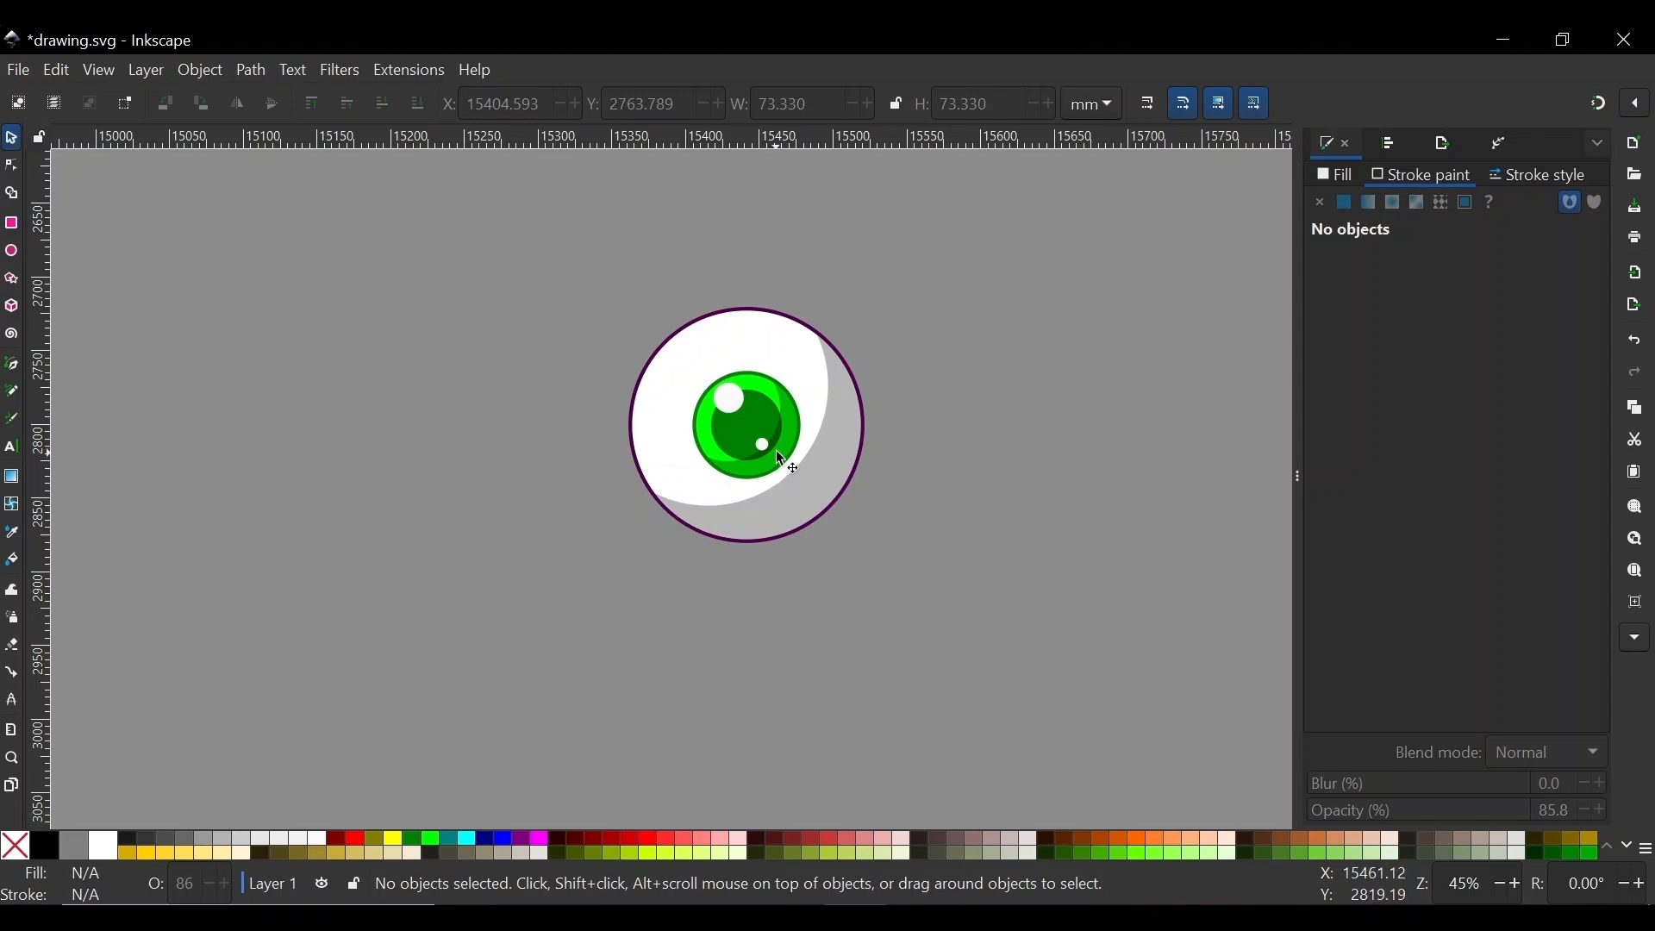
Set the stroke width of the eyeball's dark purple outer outline to 8 mm
{"action": "scroll", "coordinate": [781, 465], "scroll_direction": "down", "scroll_amount": 1}
{"action": "scroll", "coordinate": [776, 469], "scroll_direction": "up", "scroll_amount": 1}
{"action": "scroll", "coordinate": [872, 495], "scroll_direction": "up", "scroll_amount": 1}
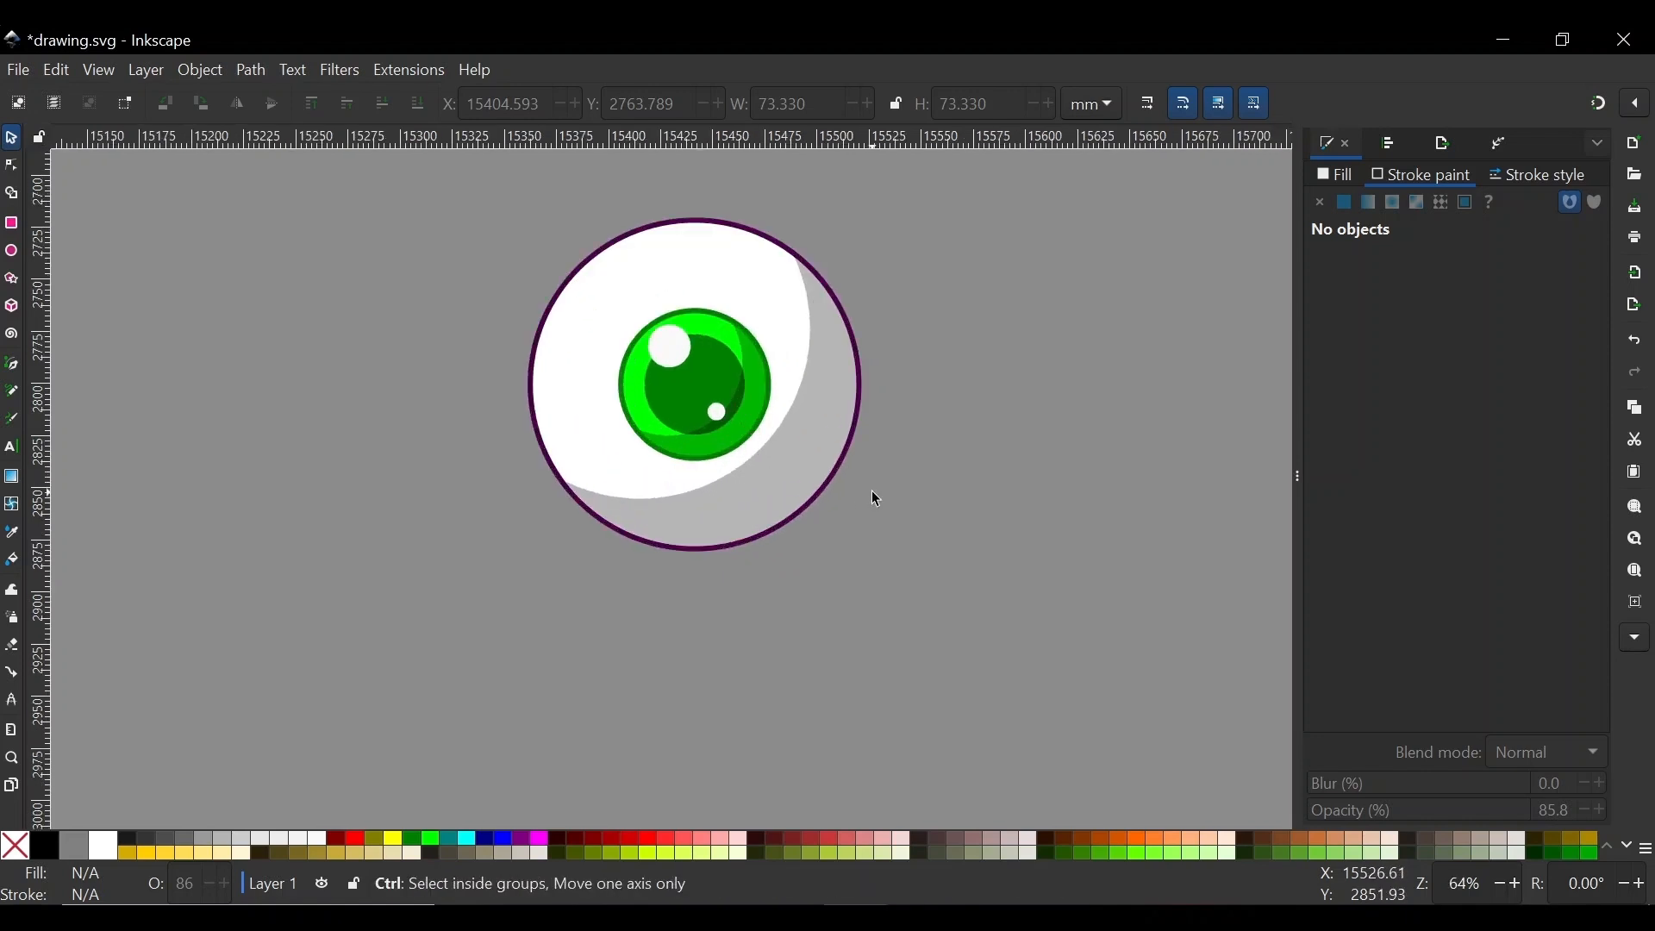
{"action": "scroll", "coordinate": [662, 384], "scroll_direction": "up", "scroll_amount": 2}
{"action": "scroll", "coordinate": [757, 488], "scroll_direction": "down", "scroll_amount": 2}
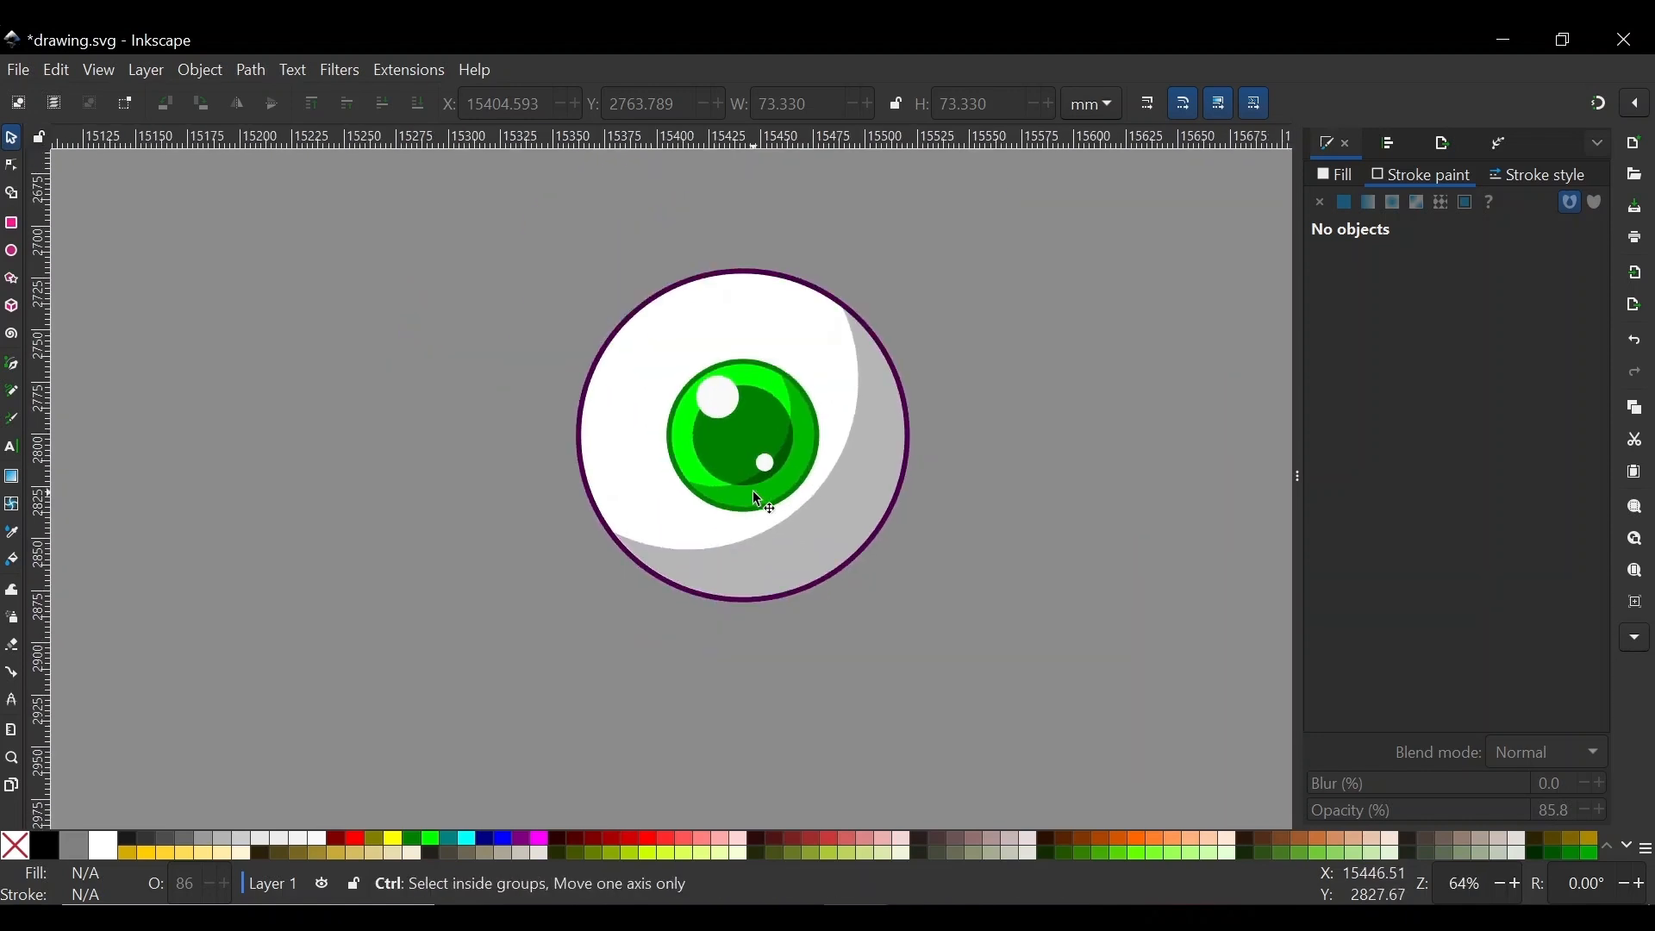
{"action": "left_click", "coordinate": [755, 274]}
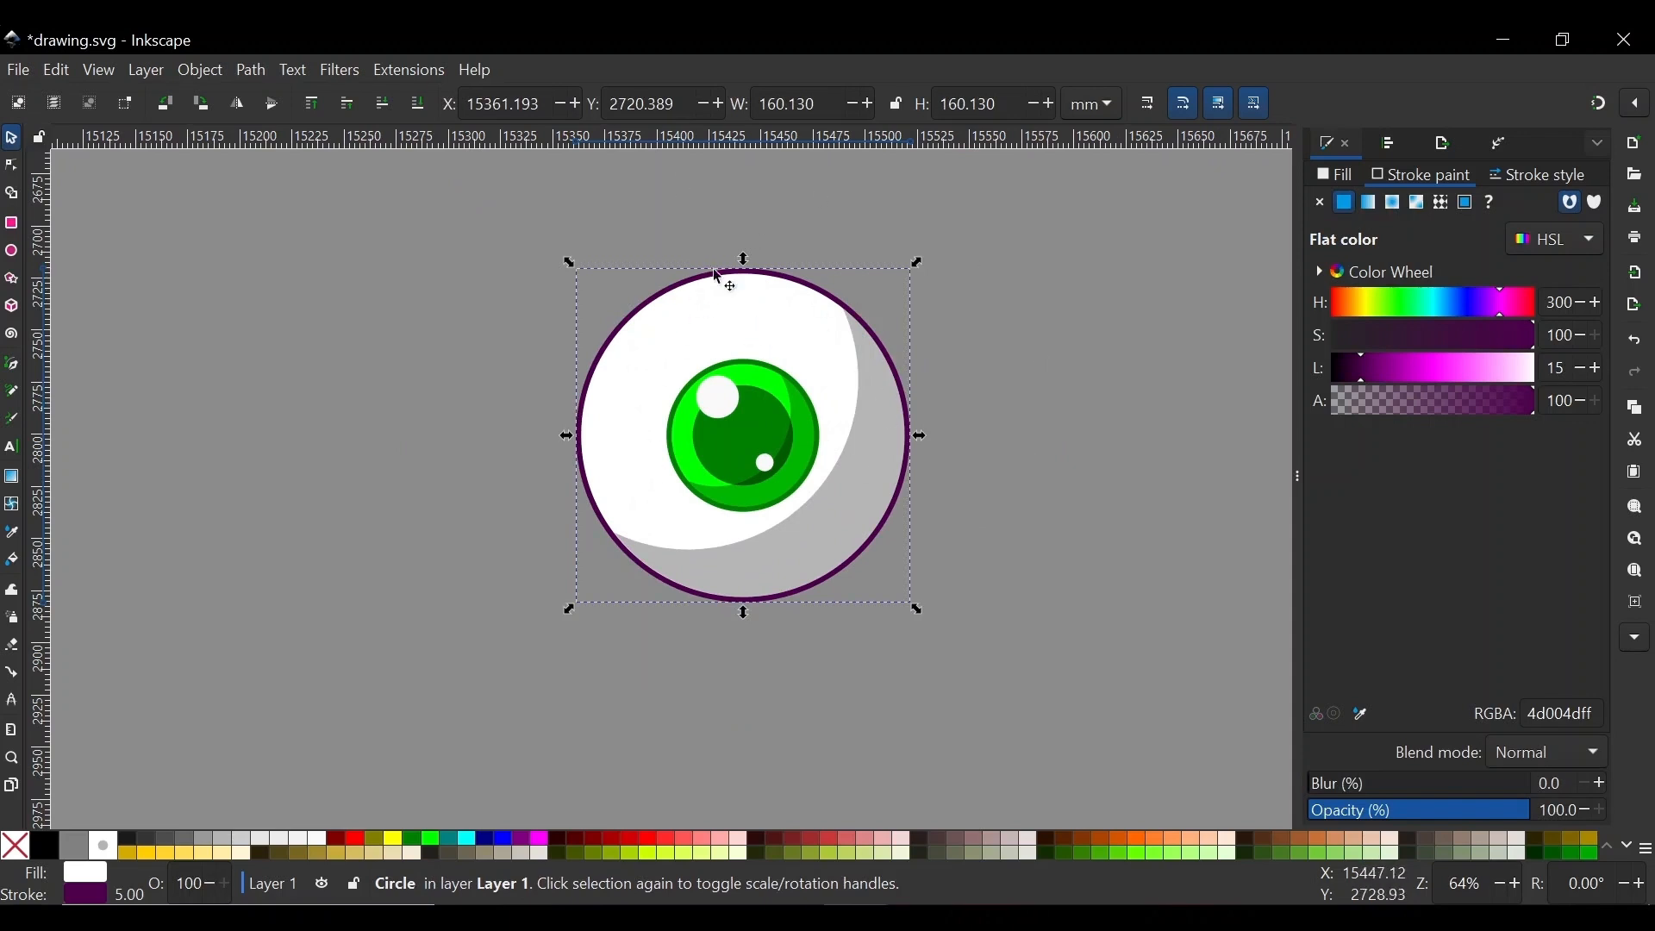
{"action": "left_click", "coordinate": [1571, 171]}
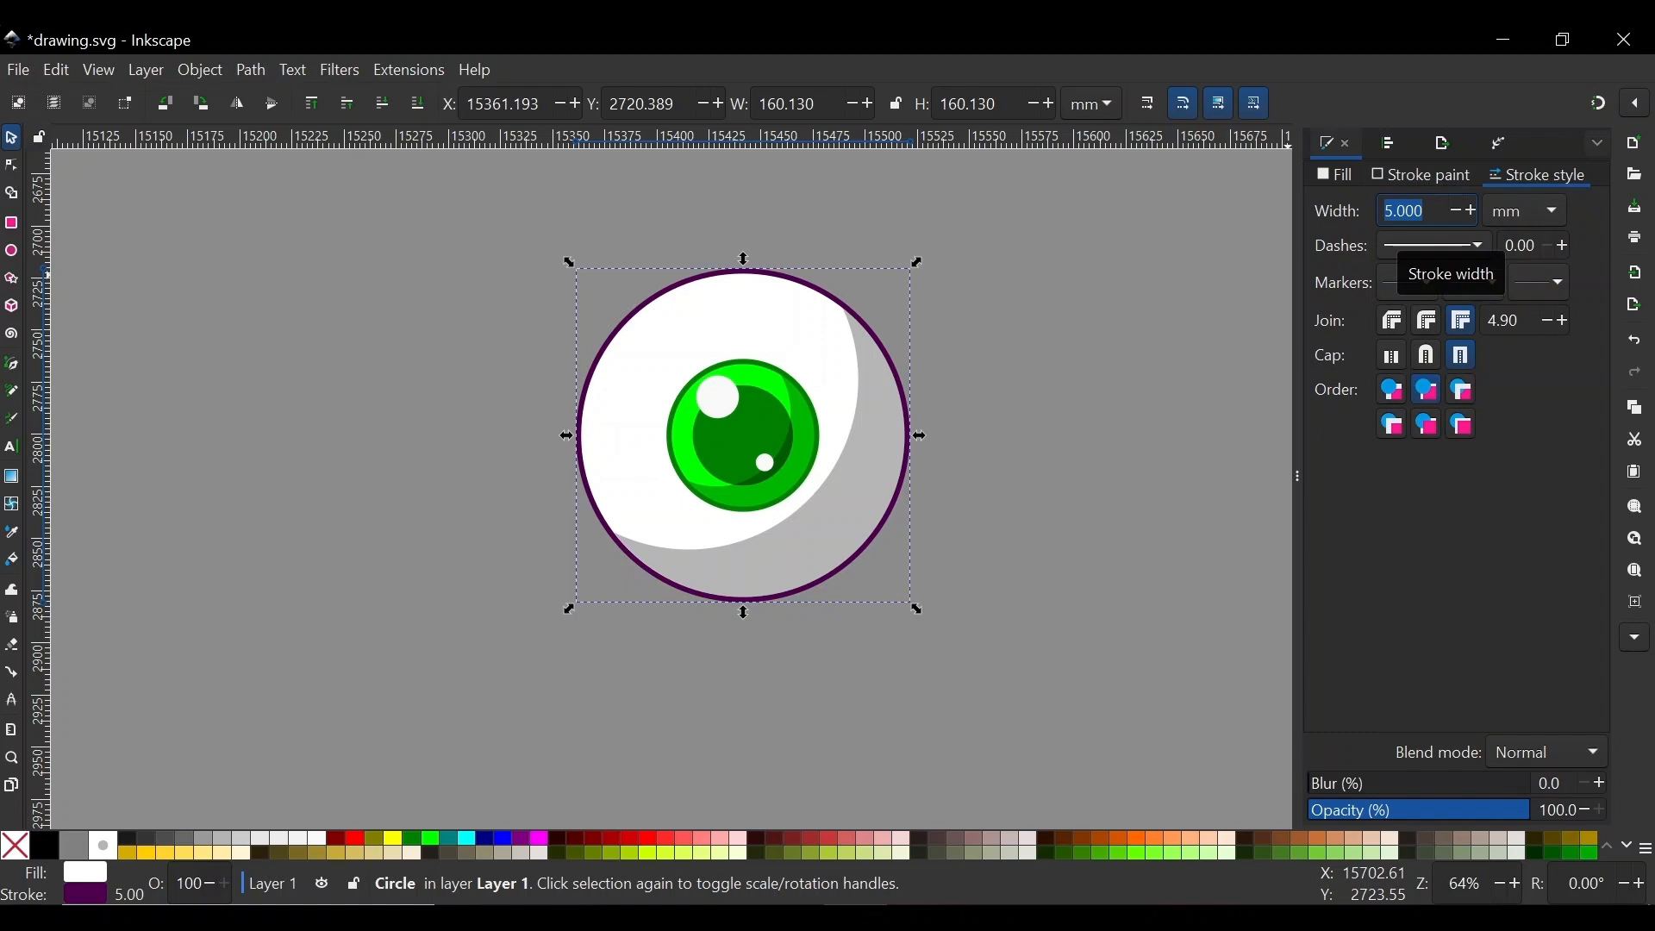
{"action": "type", "text": "10"}
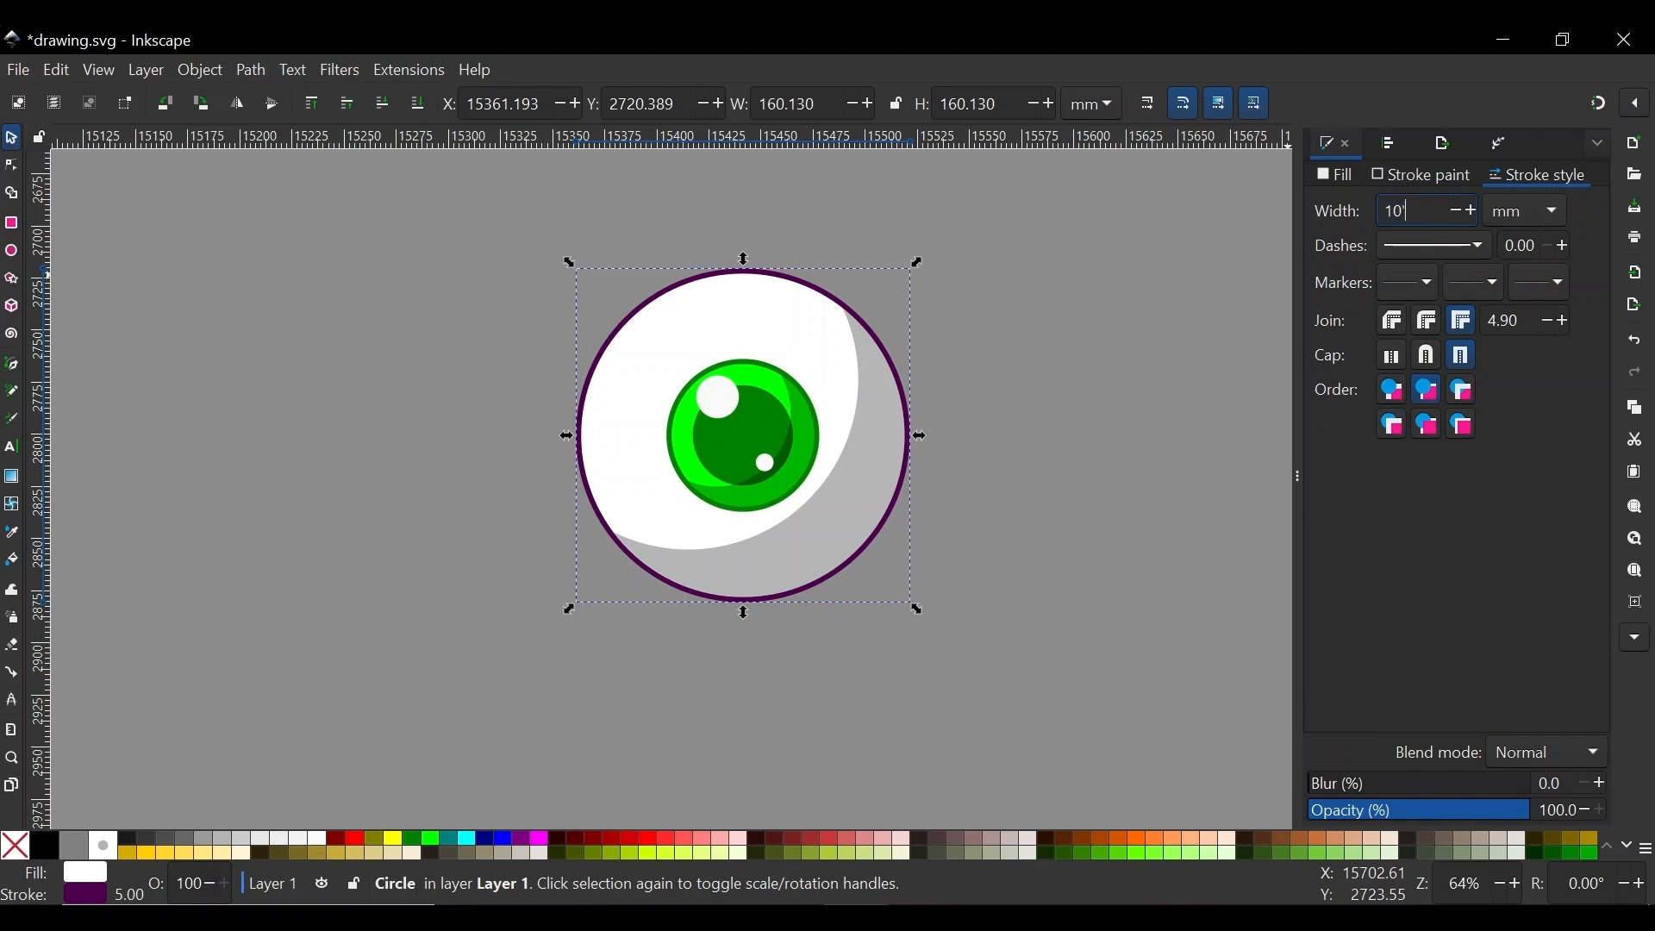
{"action": "key", "text": "Return"}
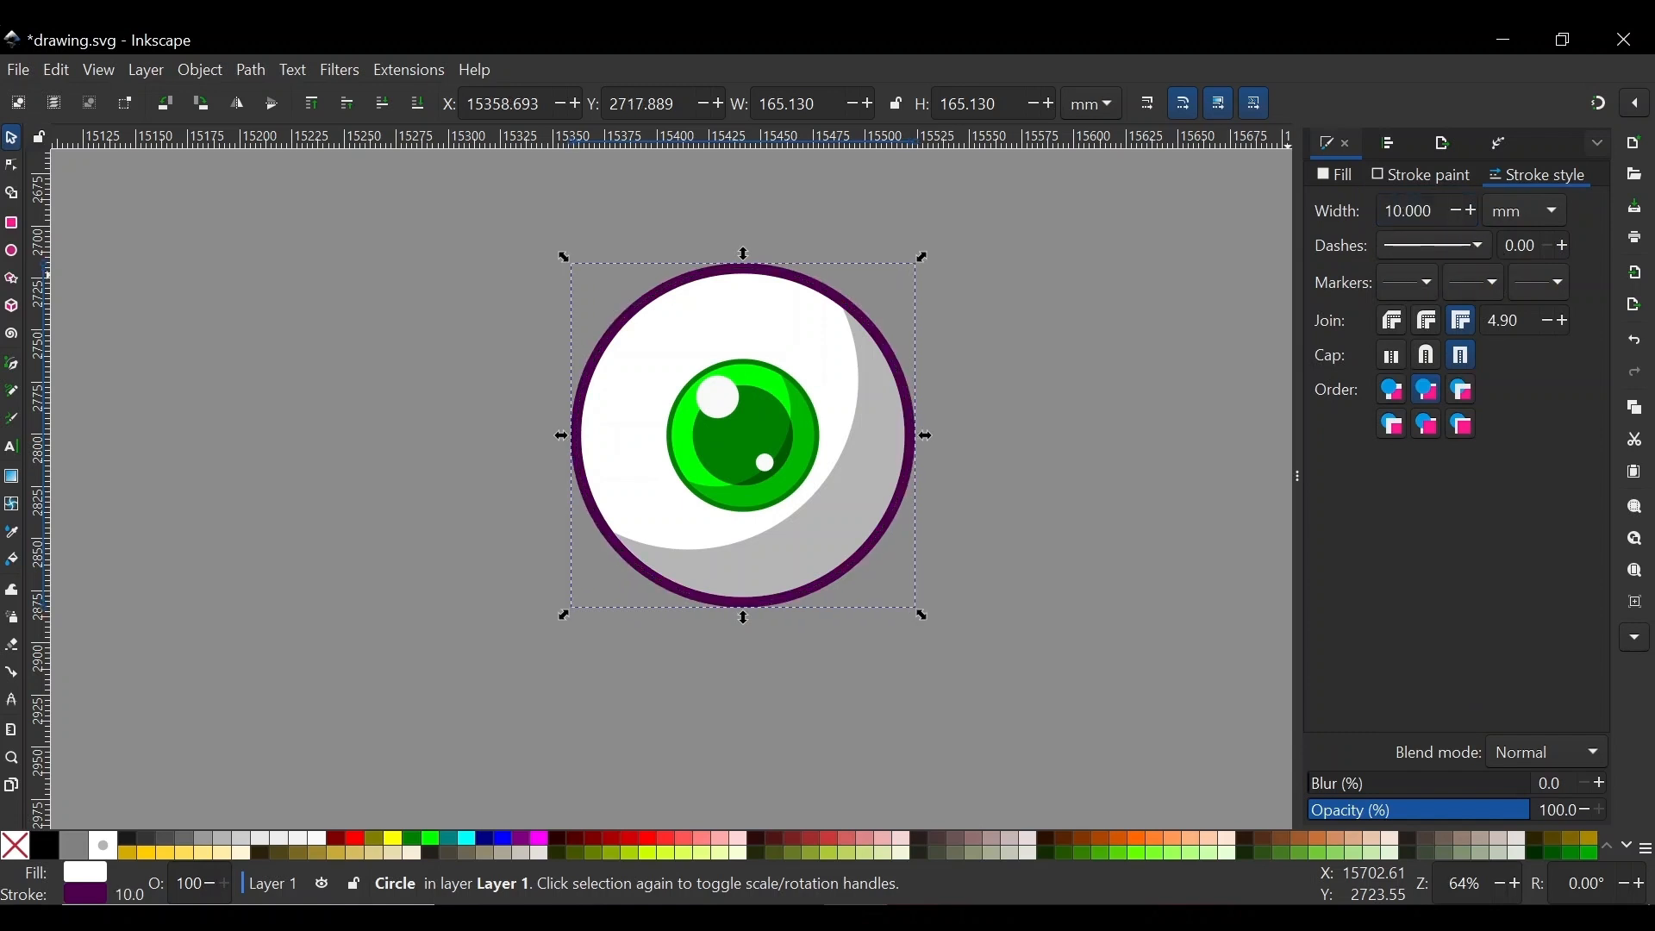
{"action": "left_click_drag", "start_coordinate": [1438, 212], "coordinate": [1350, 207]}
{"action": "type", "text": "8"}
{"action": "key", "text": "Return"}
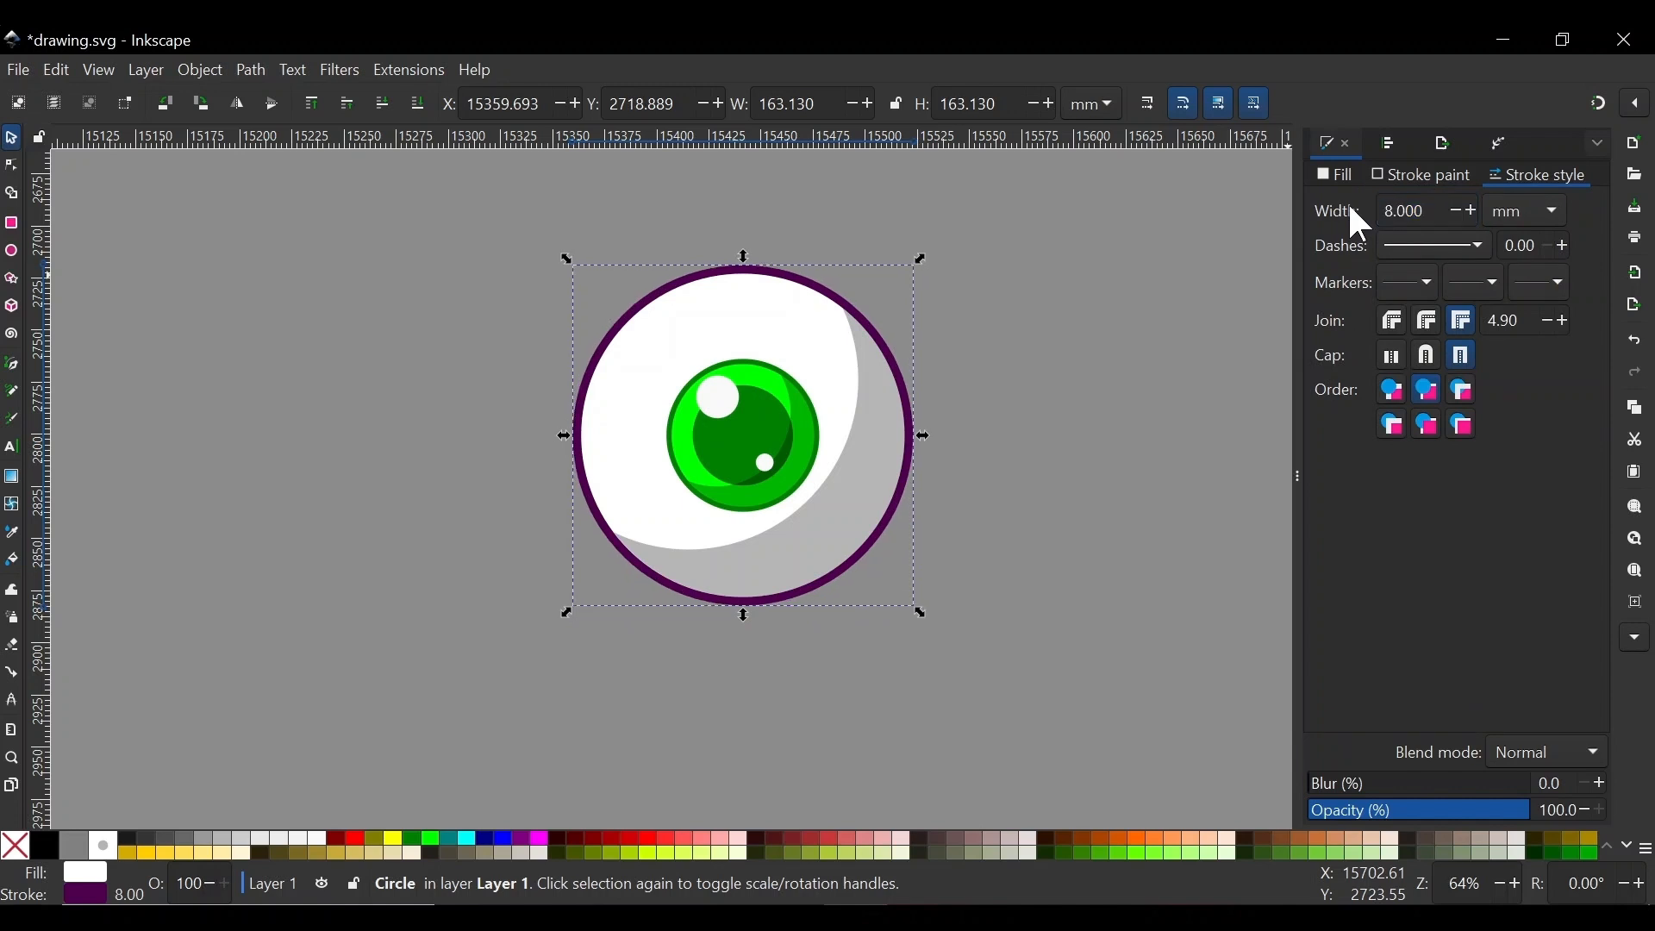
{"action": "key", "text": "Escape"}
Draw a closed, forked vein shape at the eyeball's left edge with the Pen tool, set its opacity to 100%, and remove its stroke
{"action": "scroll", "coordinate": [767, 438], "scroll_direction": "up", "scroll_amount": 1}
{"action": "scroll", "coordinate": [743, 422], "scroll_direction": "down", "scroll_amount": 1}
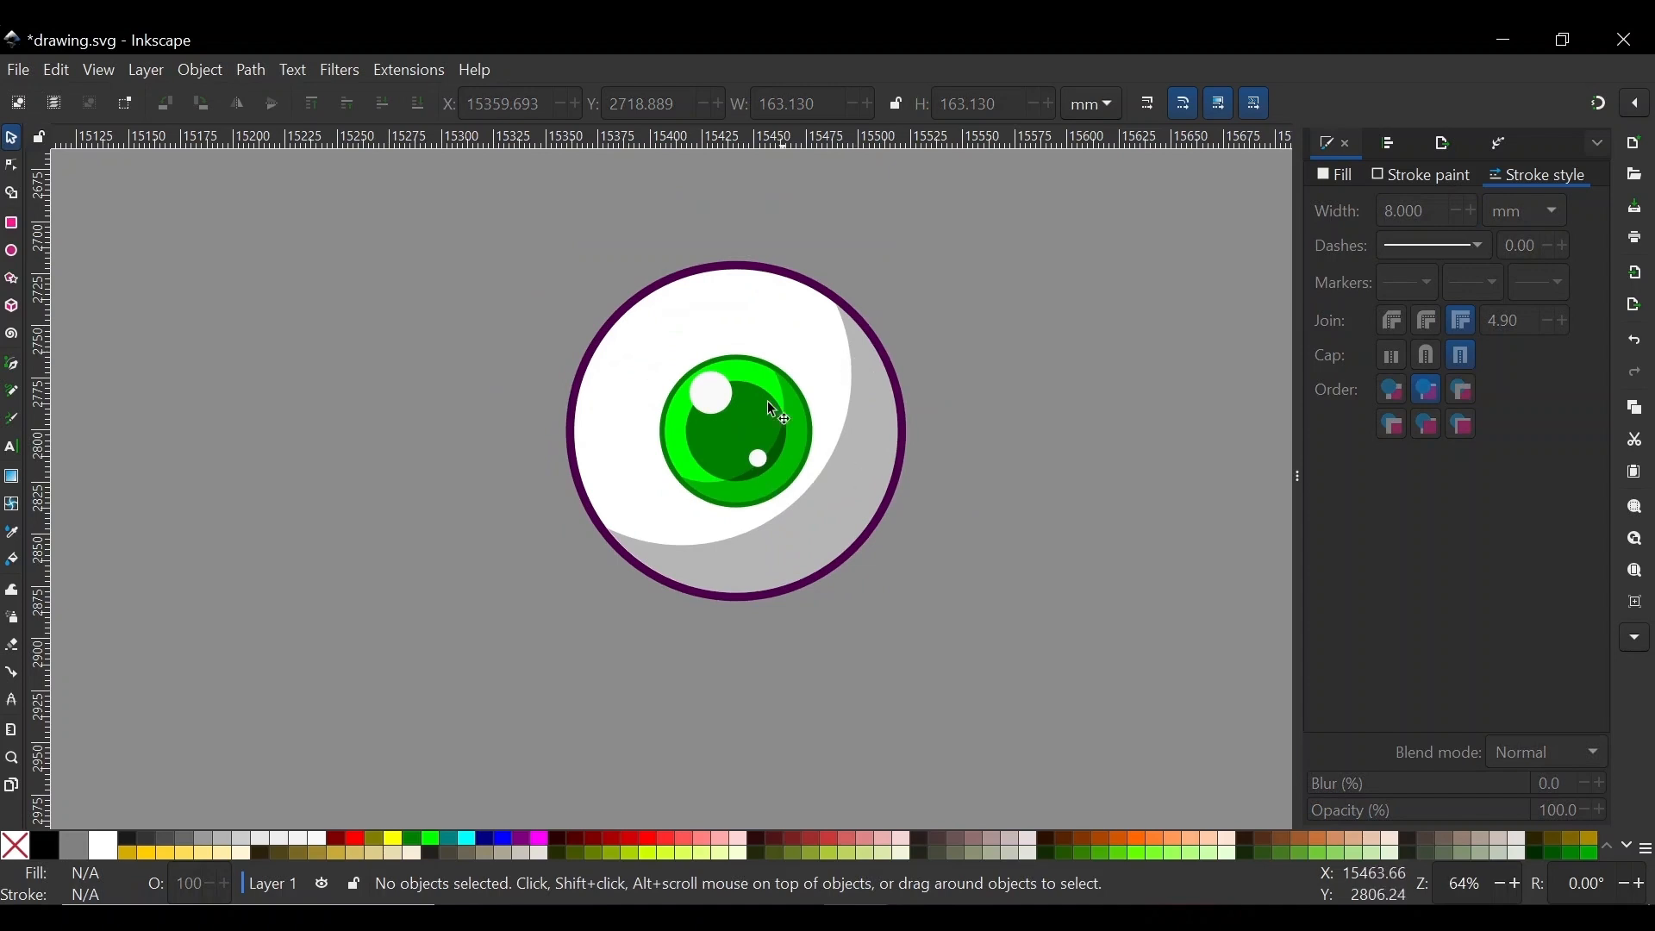
{"action": "scroll", "coordinate": [668, 489], "scroll_direction": "up", "scroll_amount": 1}
{"action": "scroll", "coordinate": [520, 445], "scroll_direction": "down", "scroll_amount": 1}
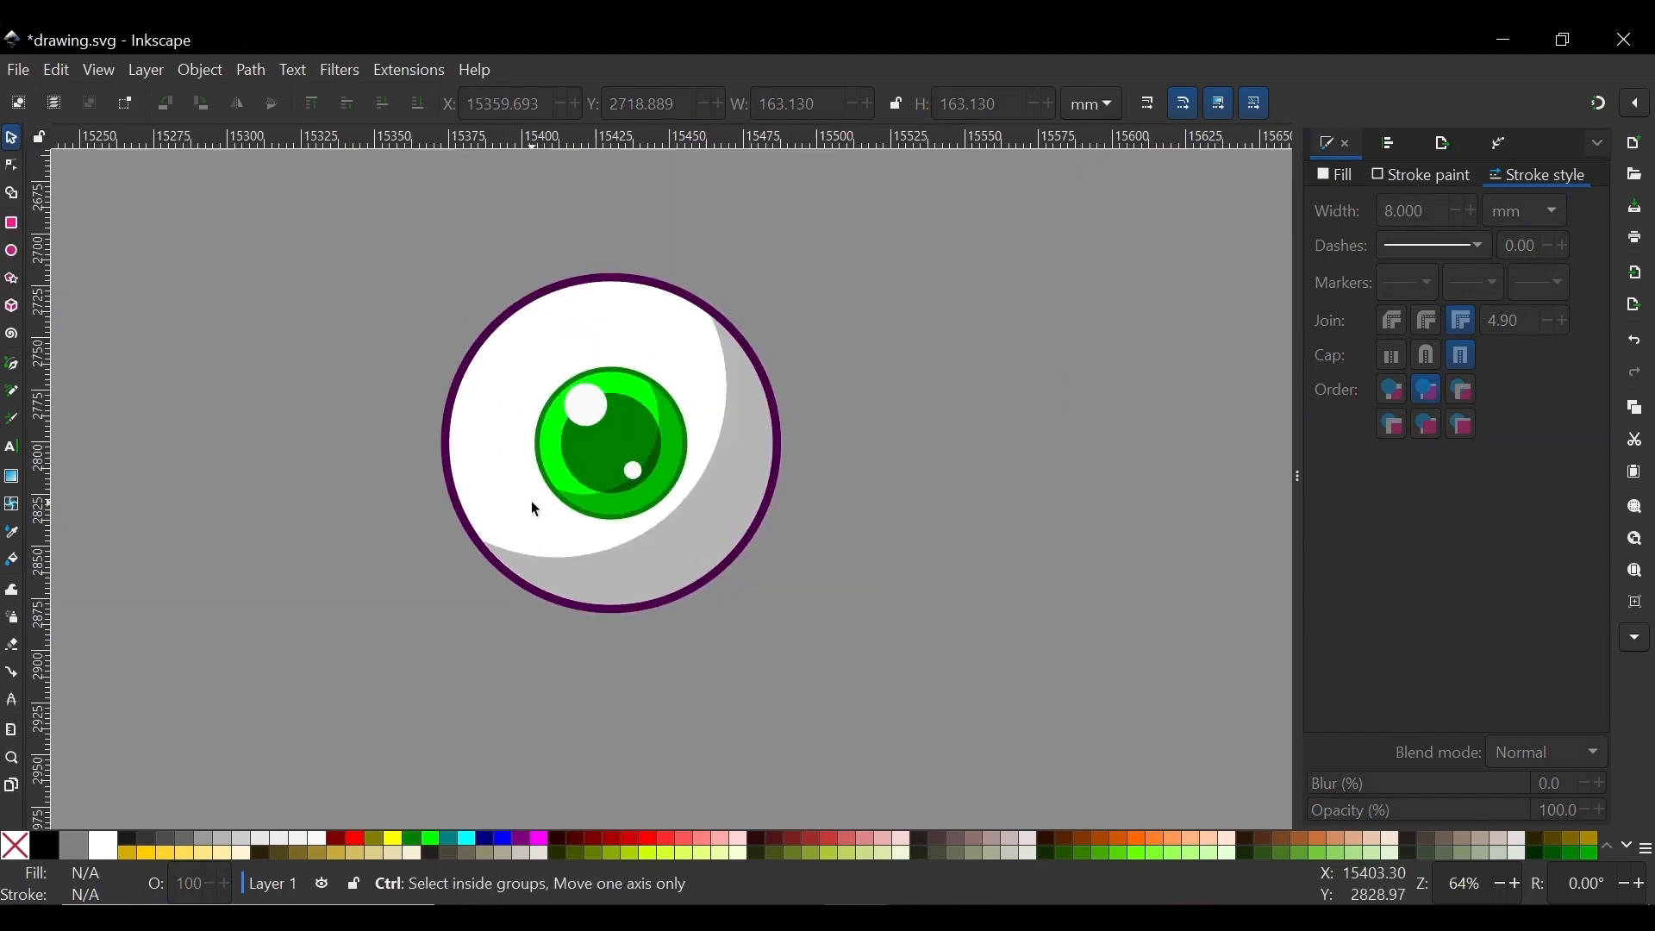
{"action": "scroll", "coordinate": [532, 500], "scroll_direction": "up", "scroll_amount": 1}
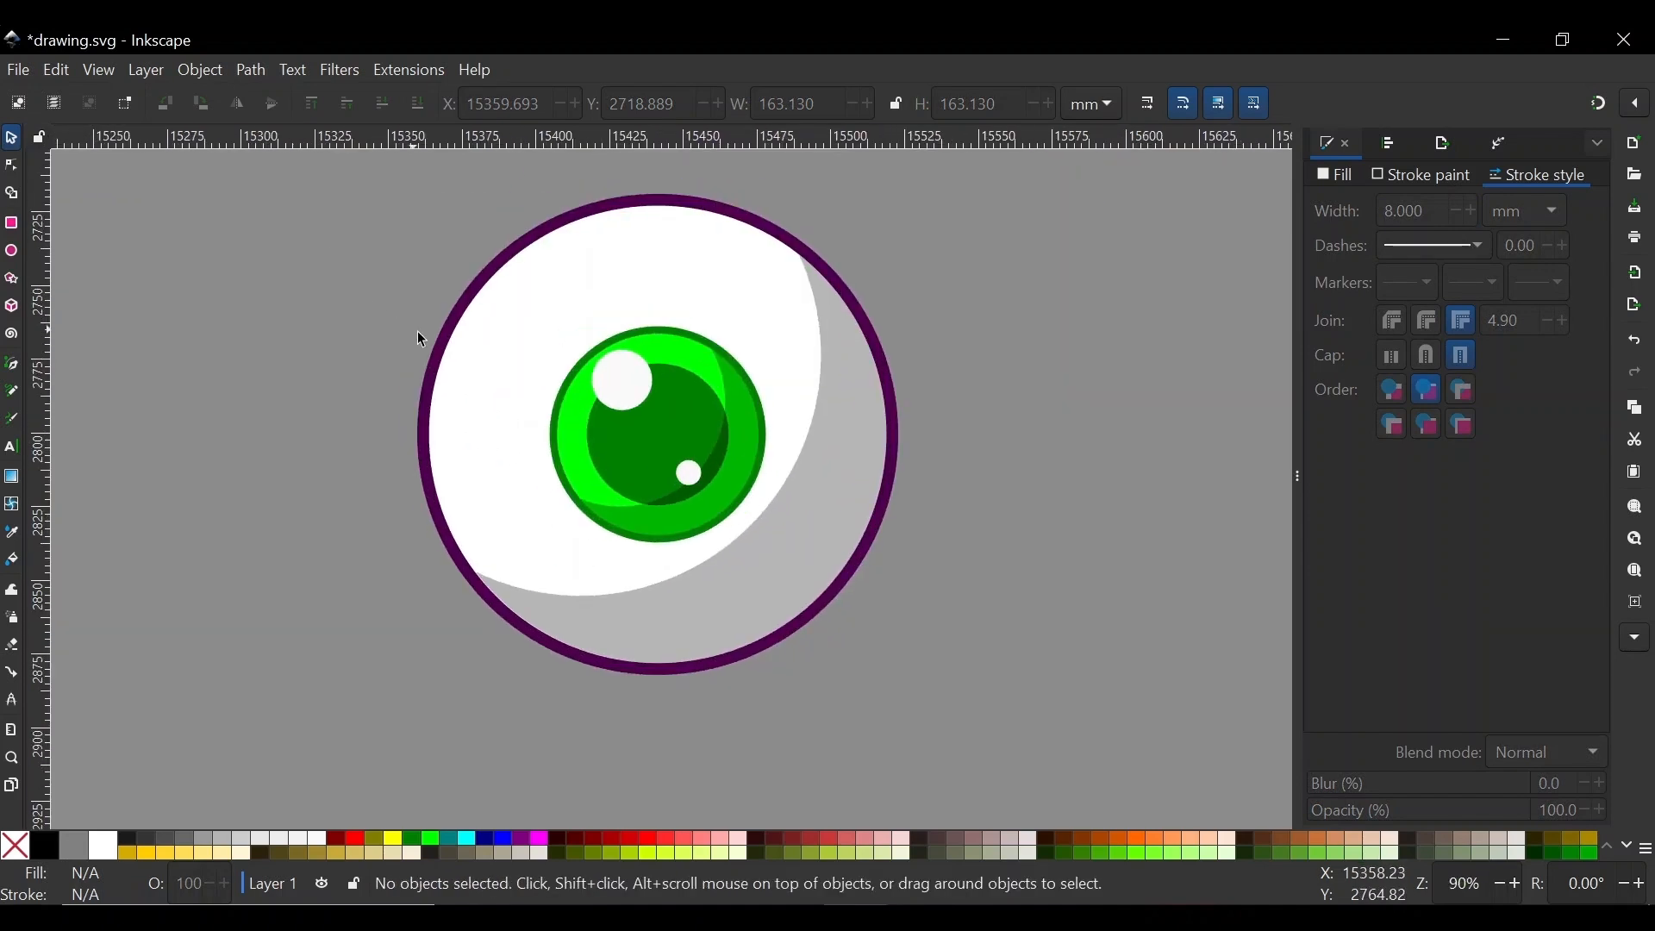
{"action": "key", "text": "b"}
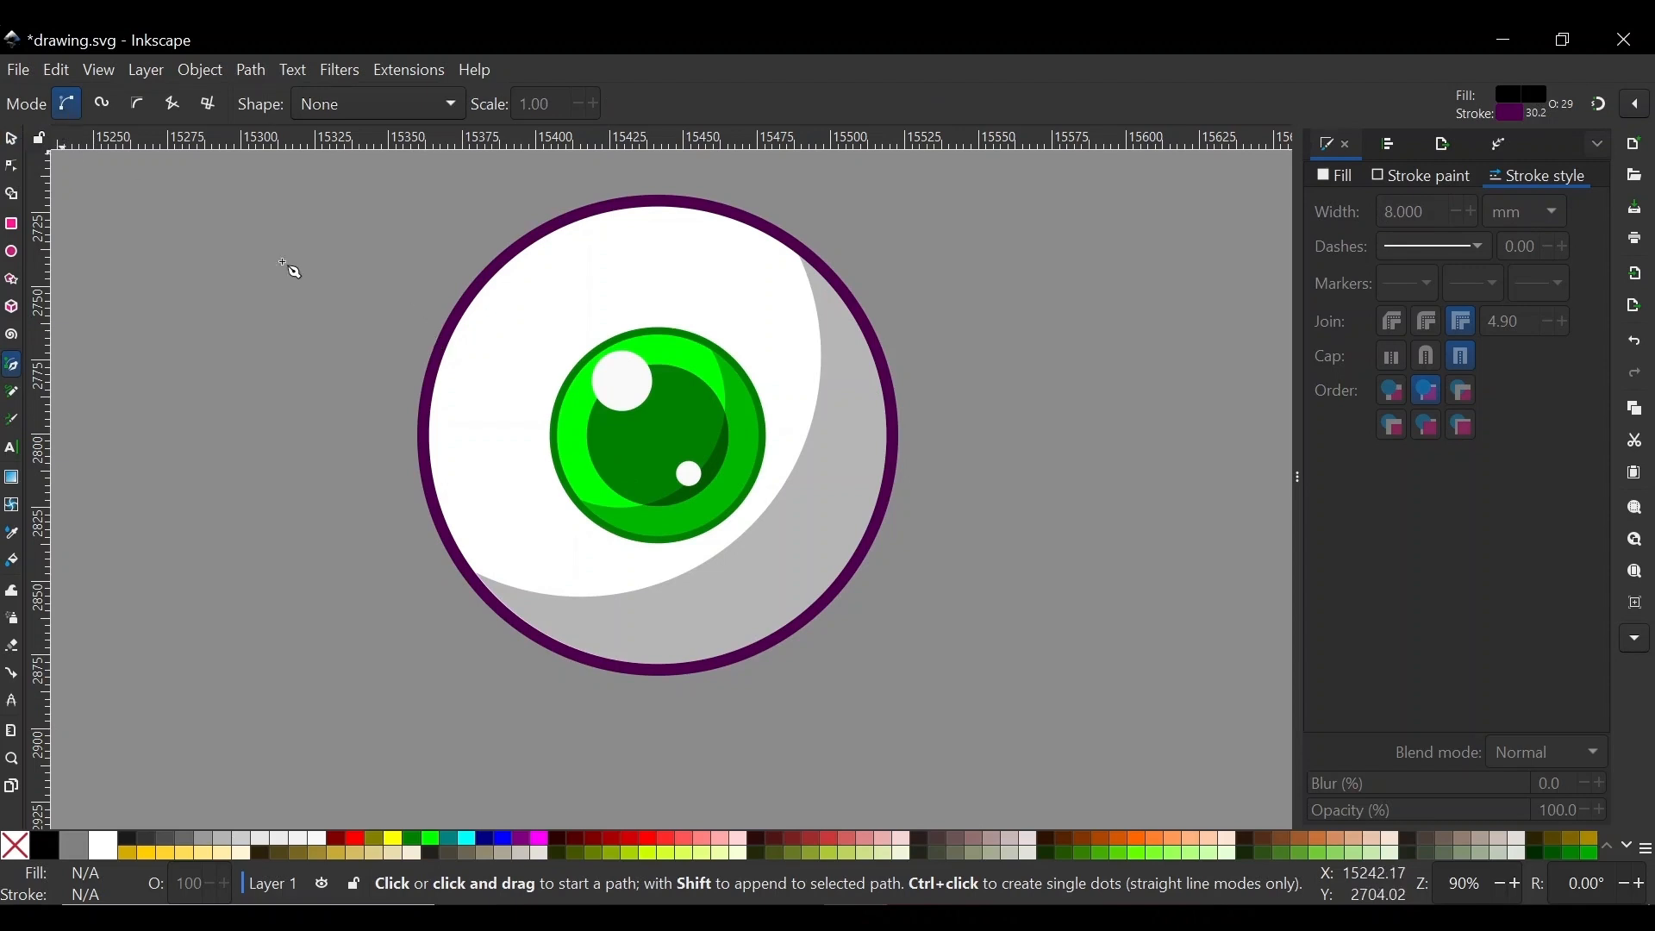
{"action": "scroll", "coordinate": [440, 499], "scroll_direction": "up", "scroll_amount": 2}
{"action": "left_click", "coordinate": [407, 417]}
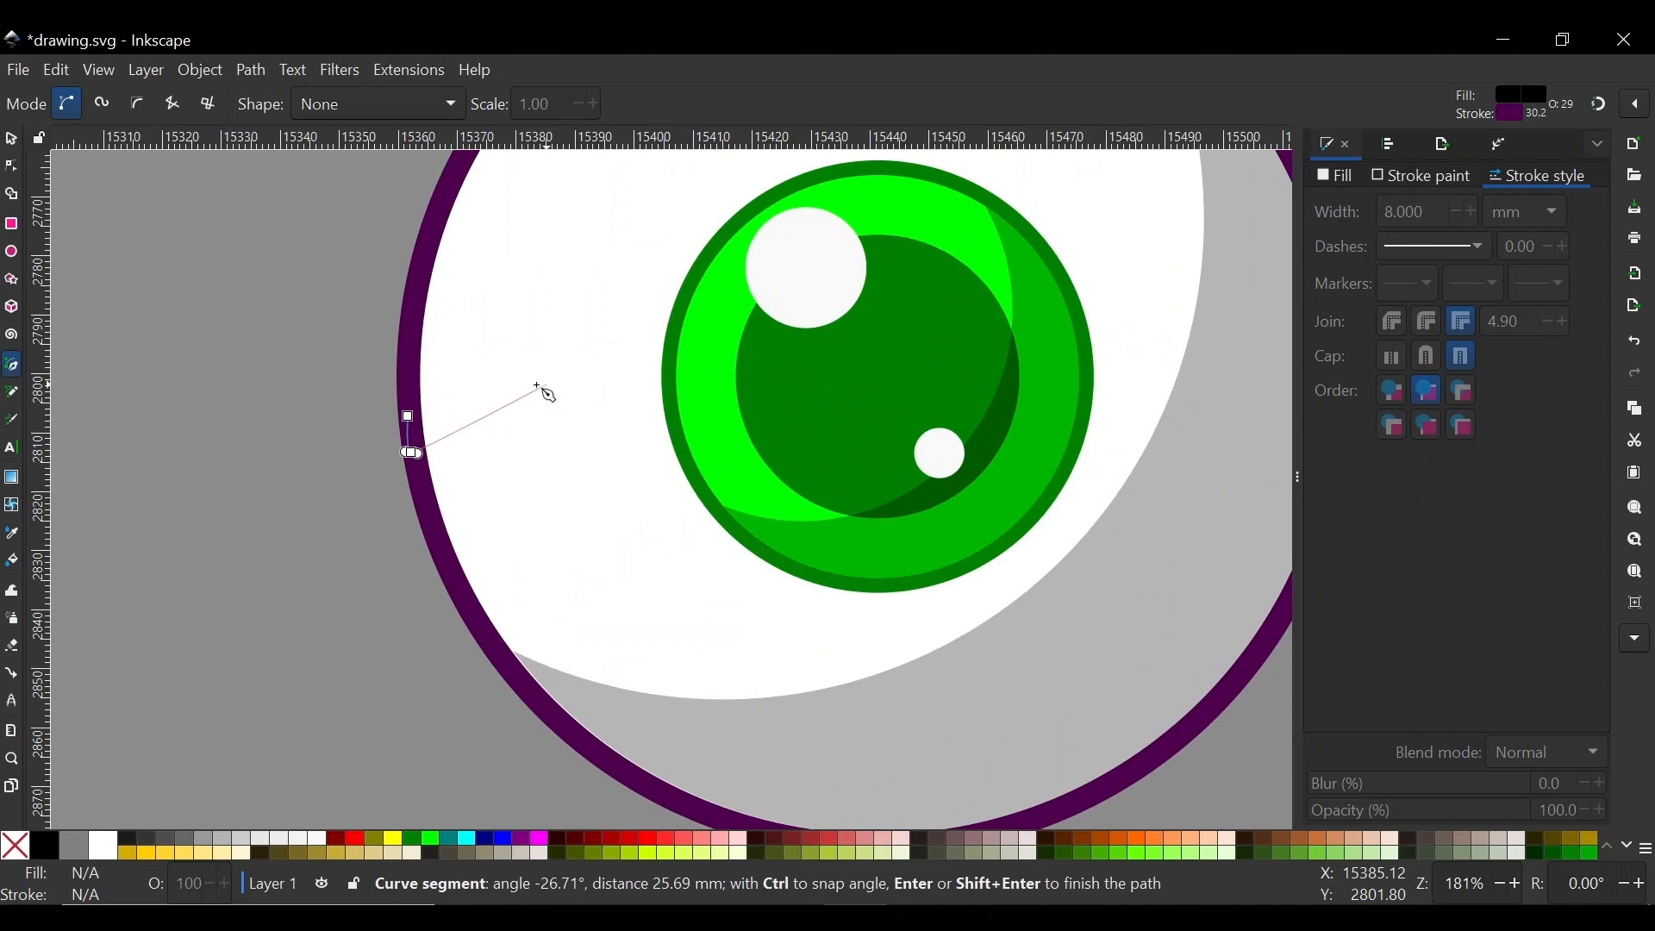
{"action": "key", "text": "BackSpace"}
{"action": "left_click", "coordinate": [414, 455]}
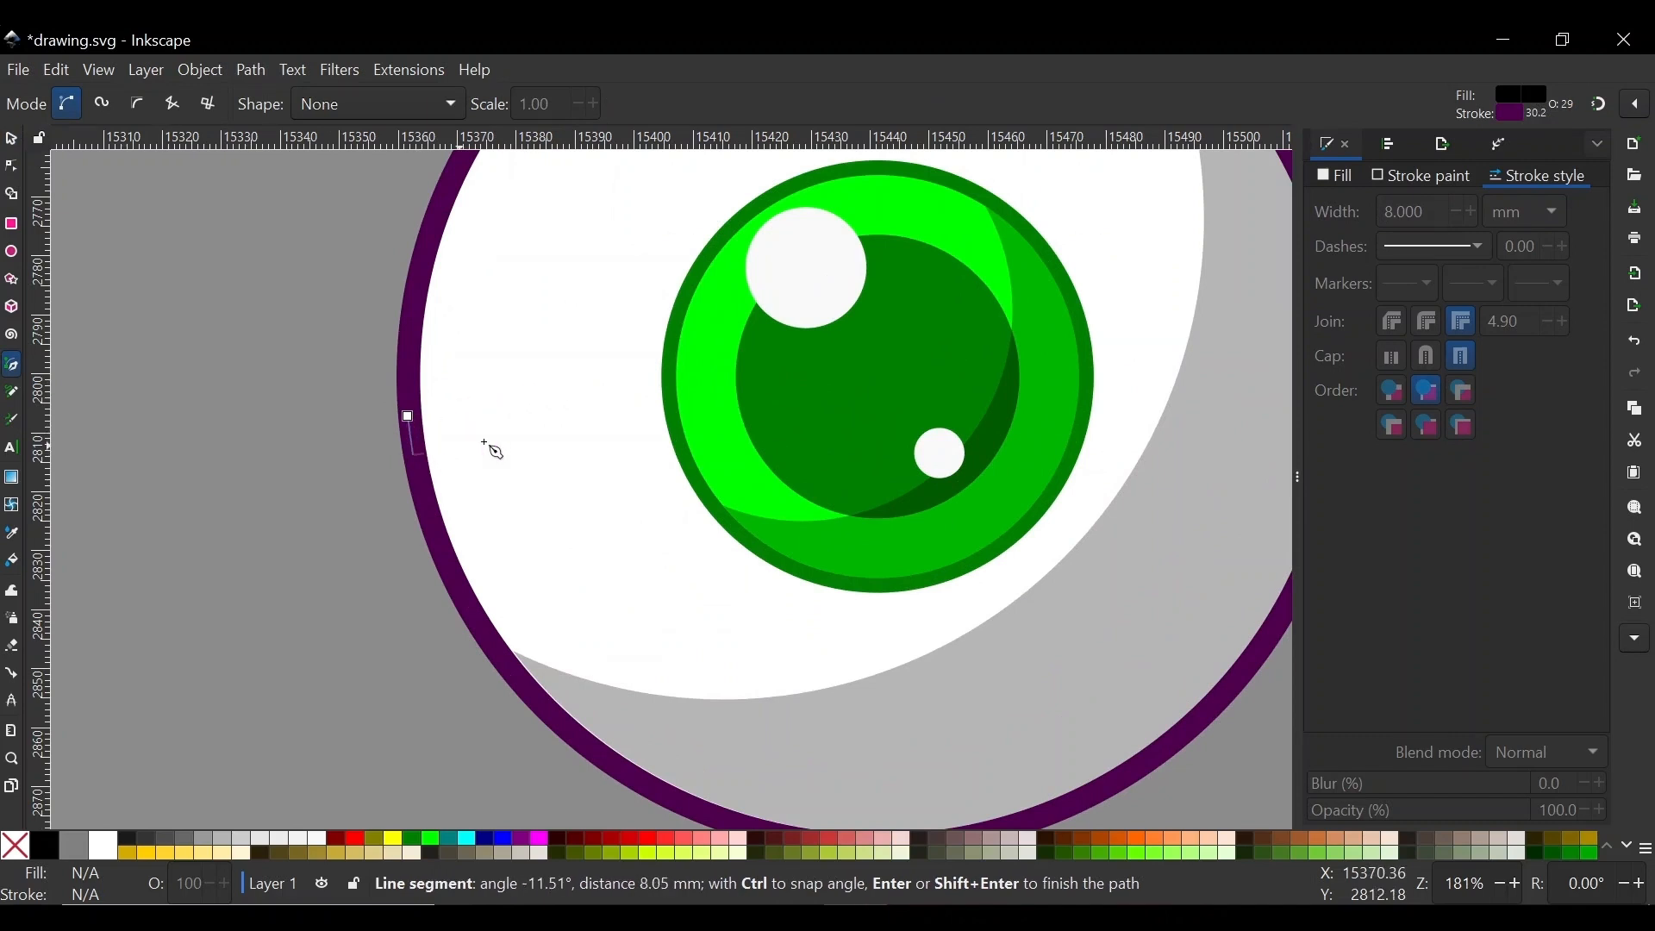
{"action": "left_click", "coordinate": [592, 399]}
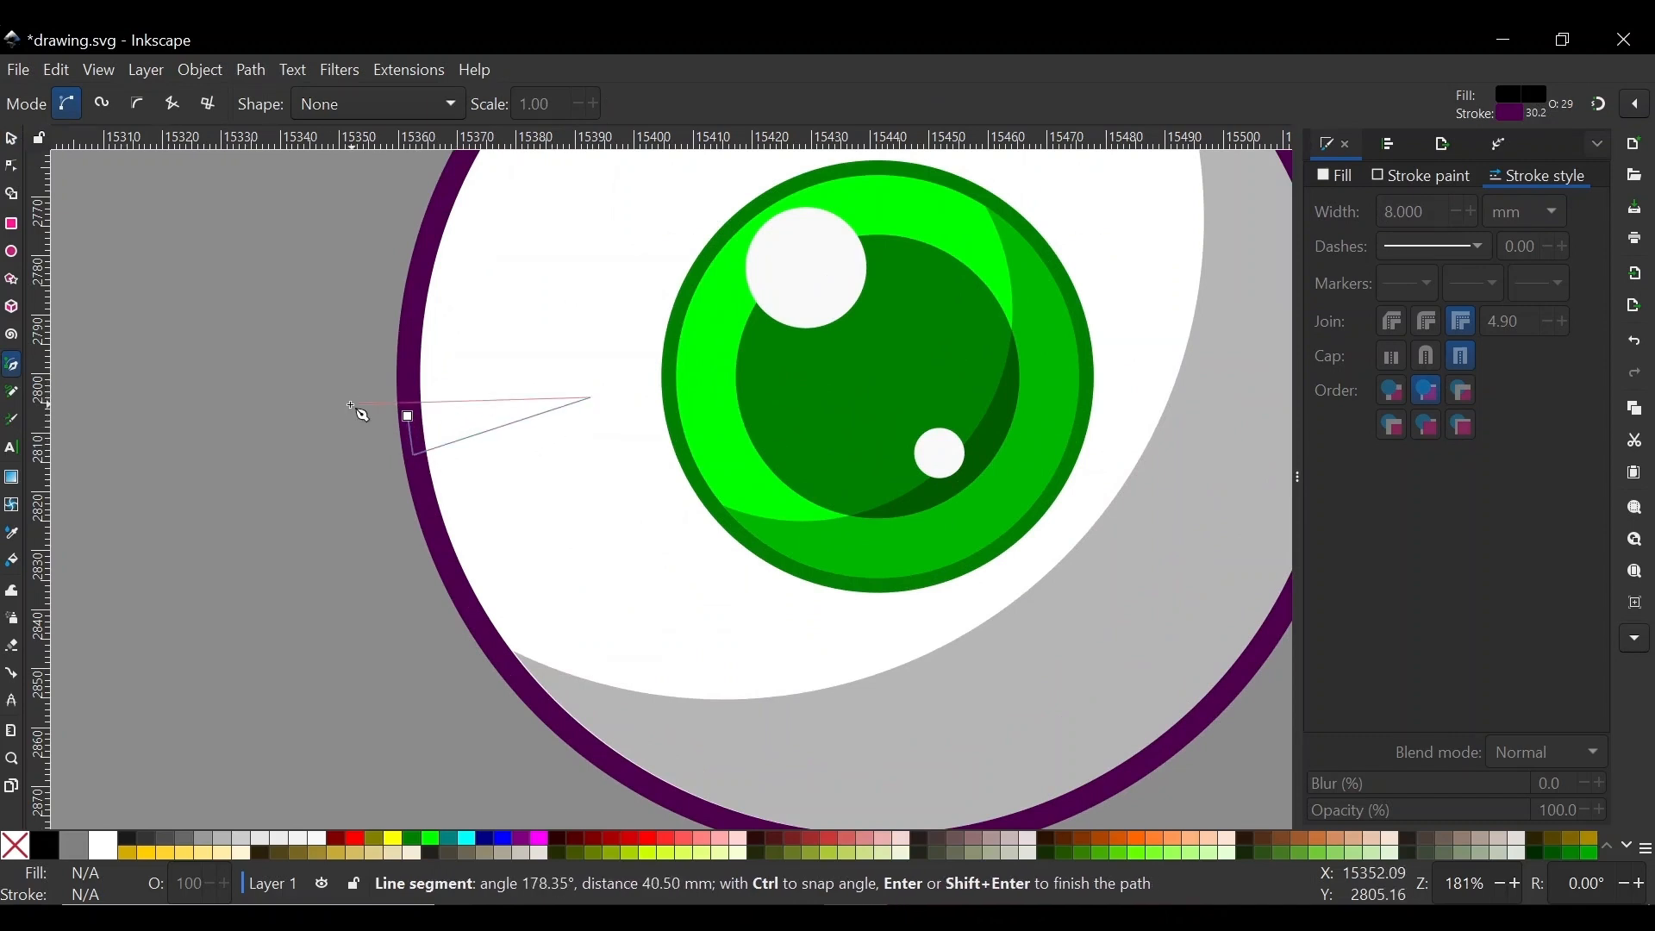
{"action": "left_click", "coordinate": [515, 403]}
{"action": "left_click", "coordinate": [530, 326]}
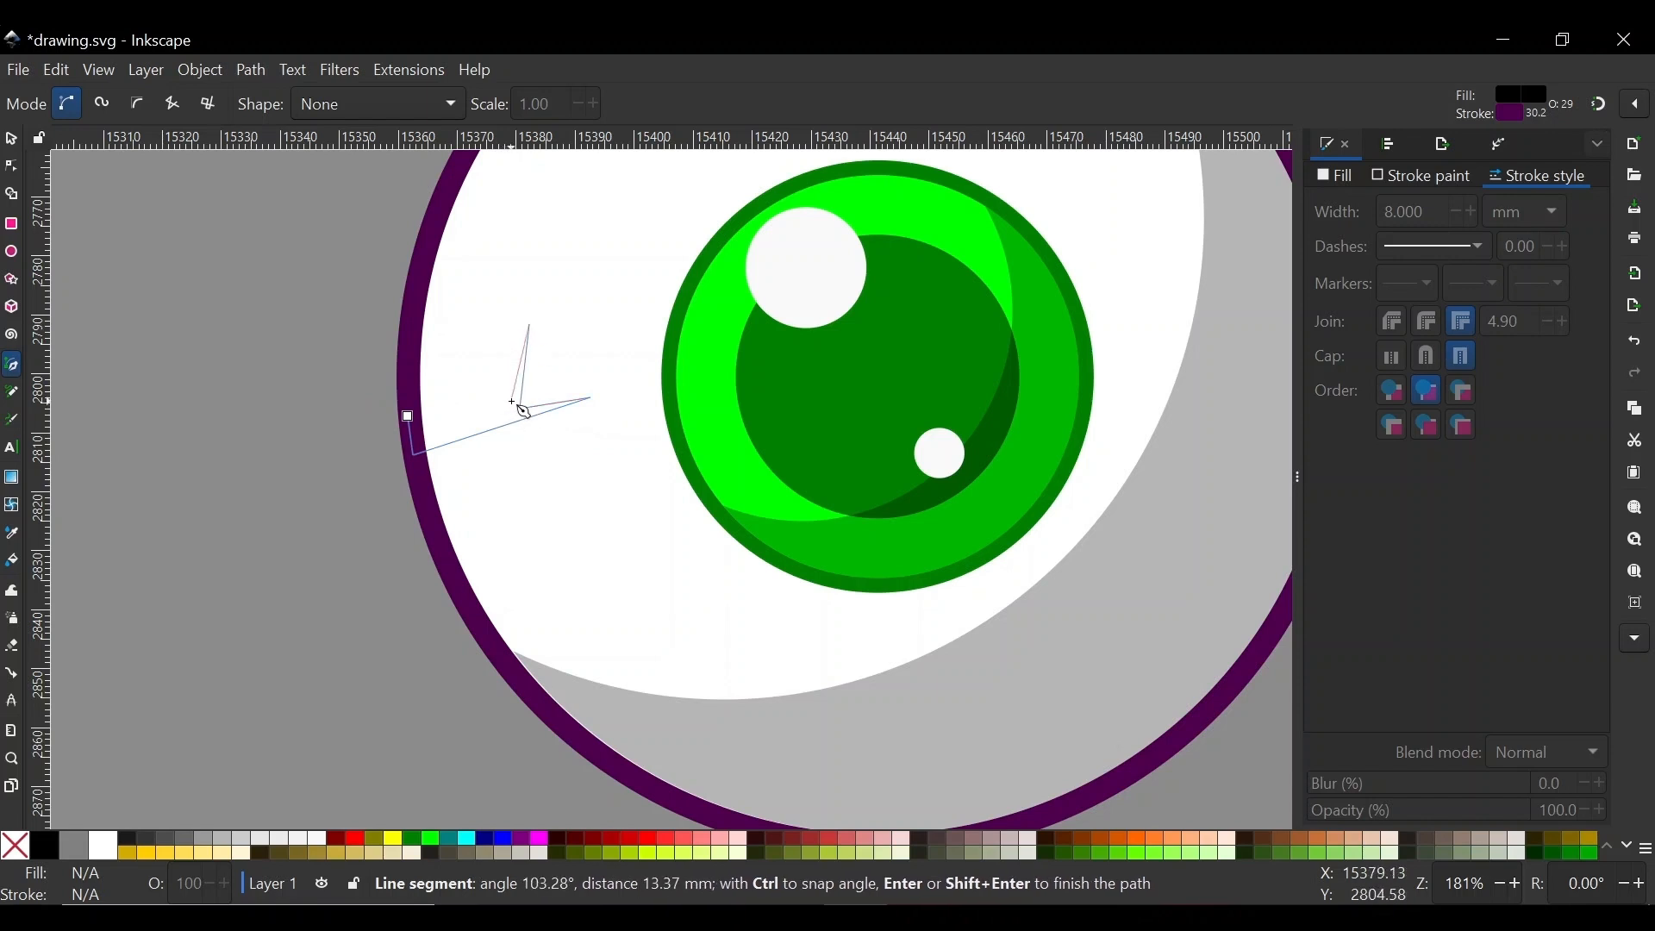
{"action": "left_click", "coordinate": [524, 408]}
{"action": "left_click", "coordinate": [409, 417]}
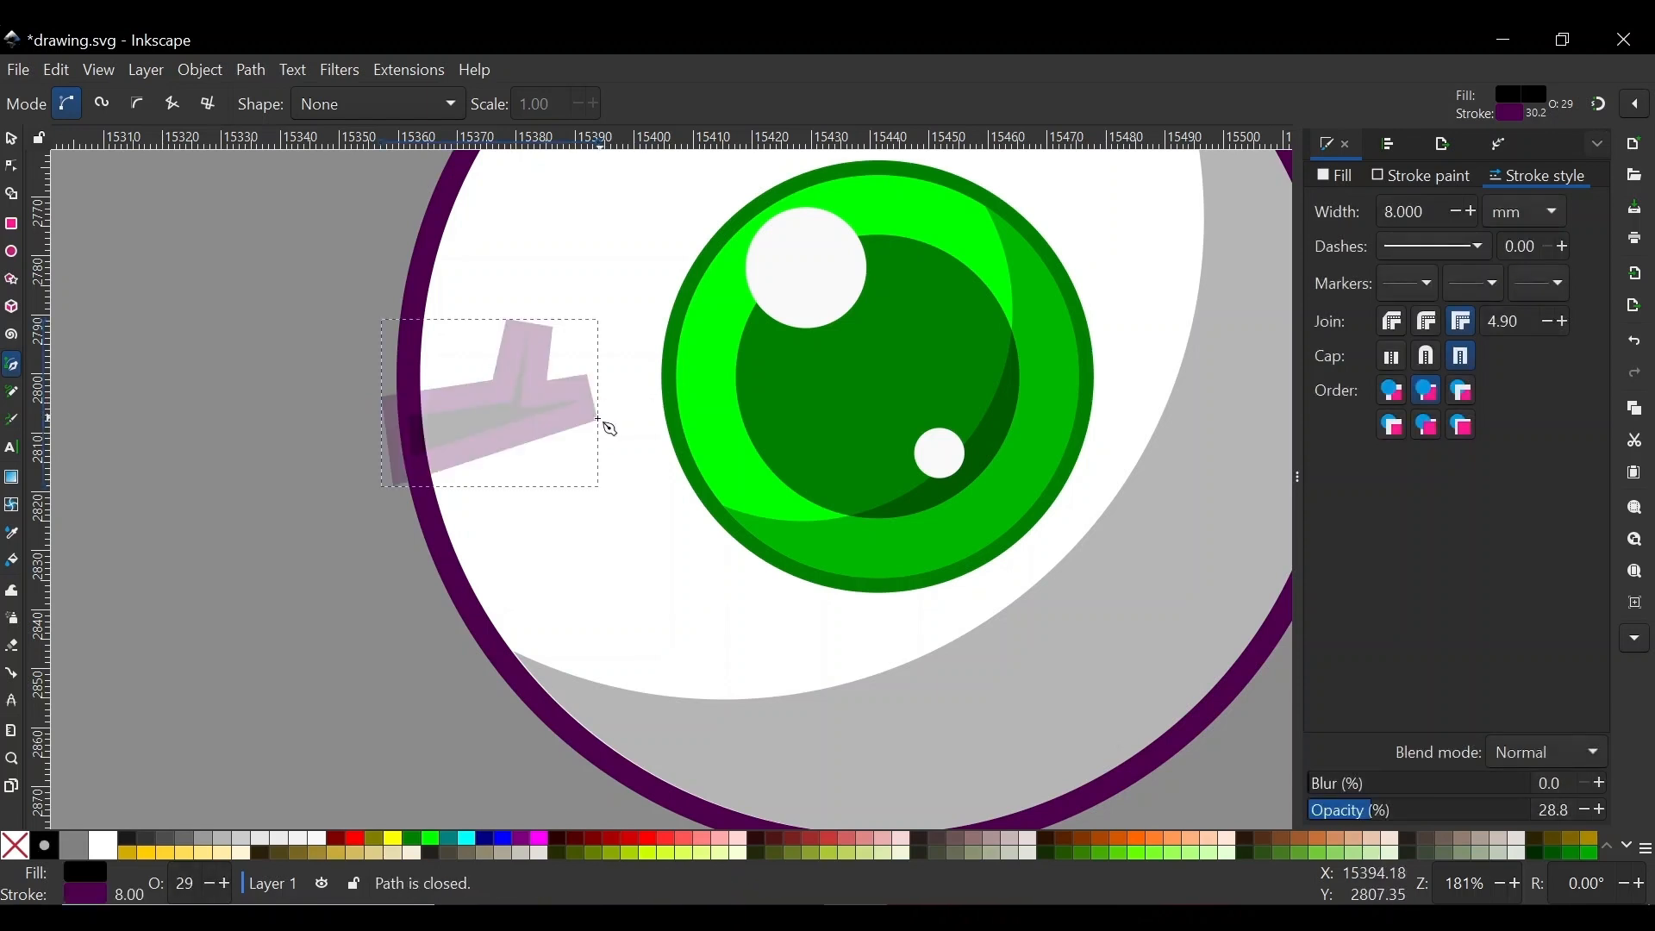
{"action": "left_click_drag", "start_coordinate": [1365, 813], "coordinate": [1530, 813]}
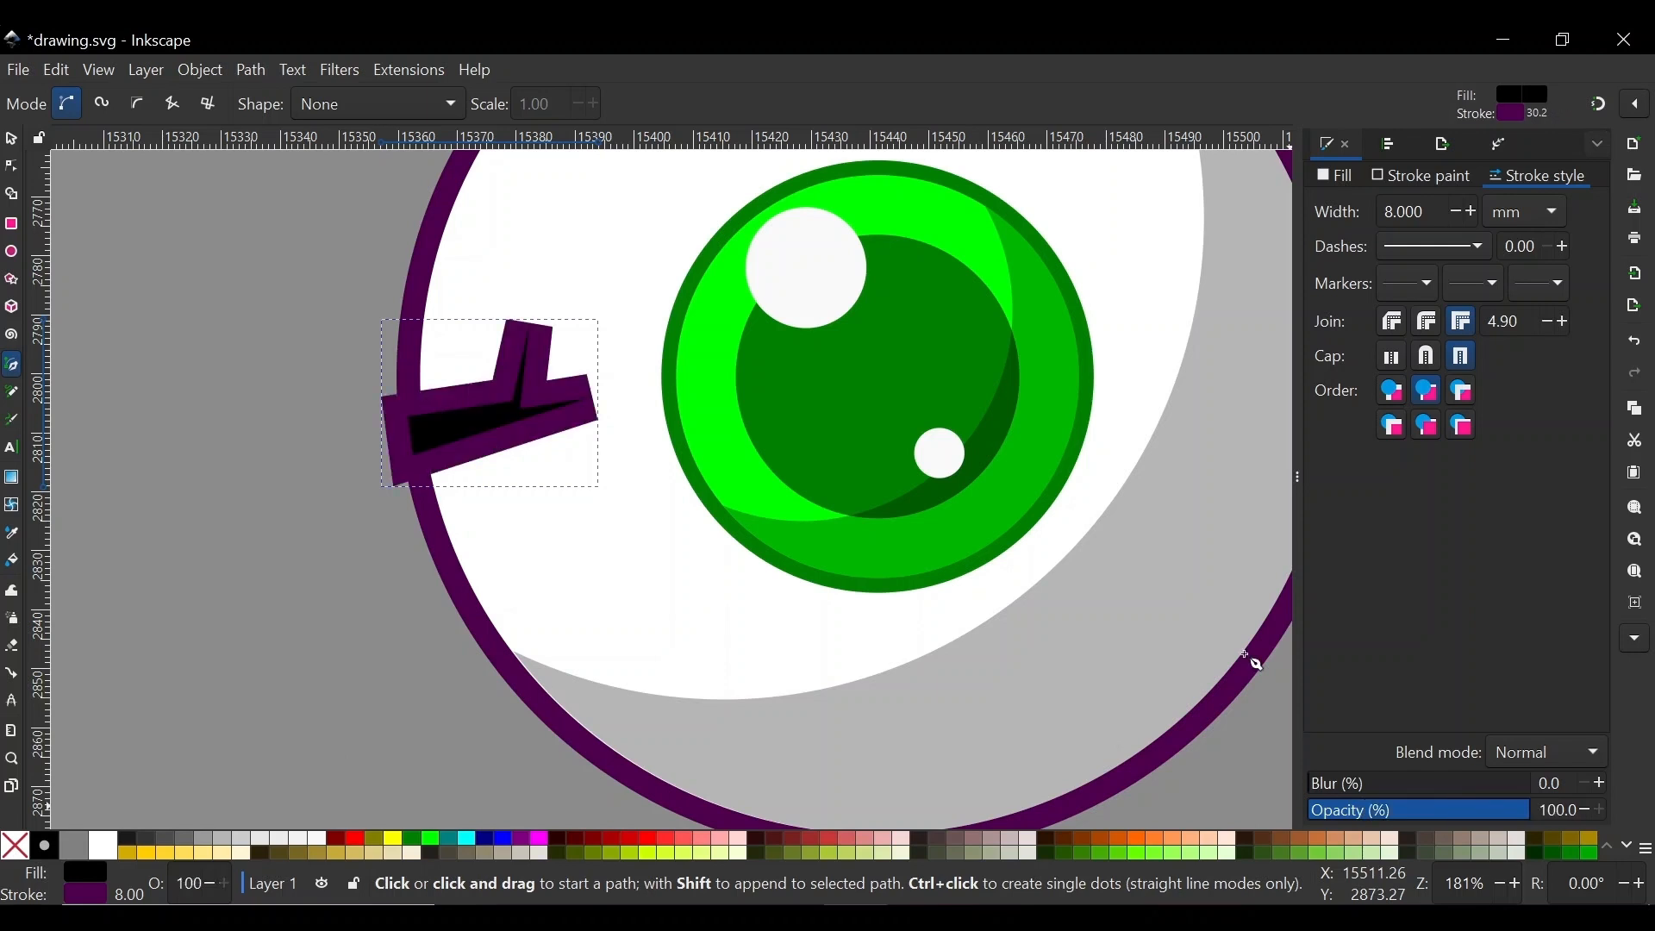
{"action": "left_click", "coordinate": [15, 845], "text": "shift"}
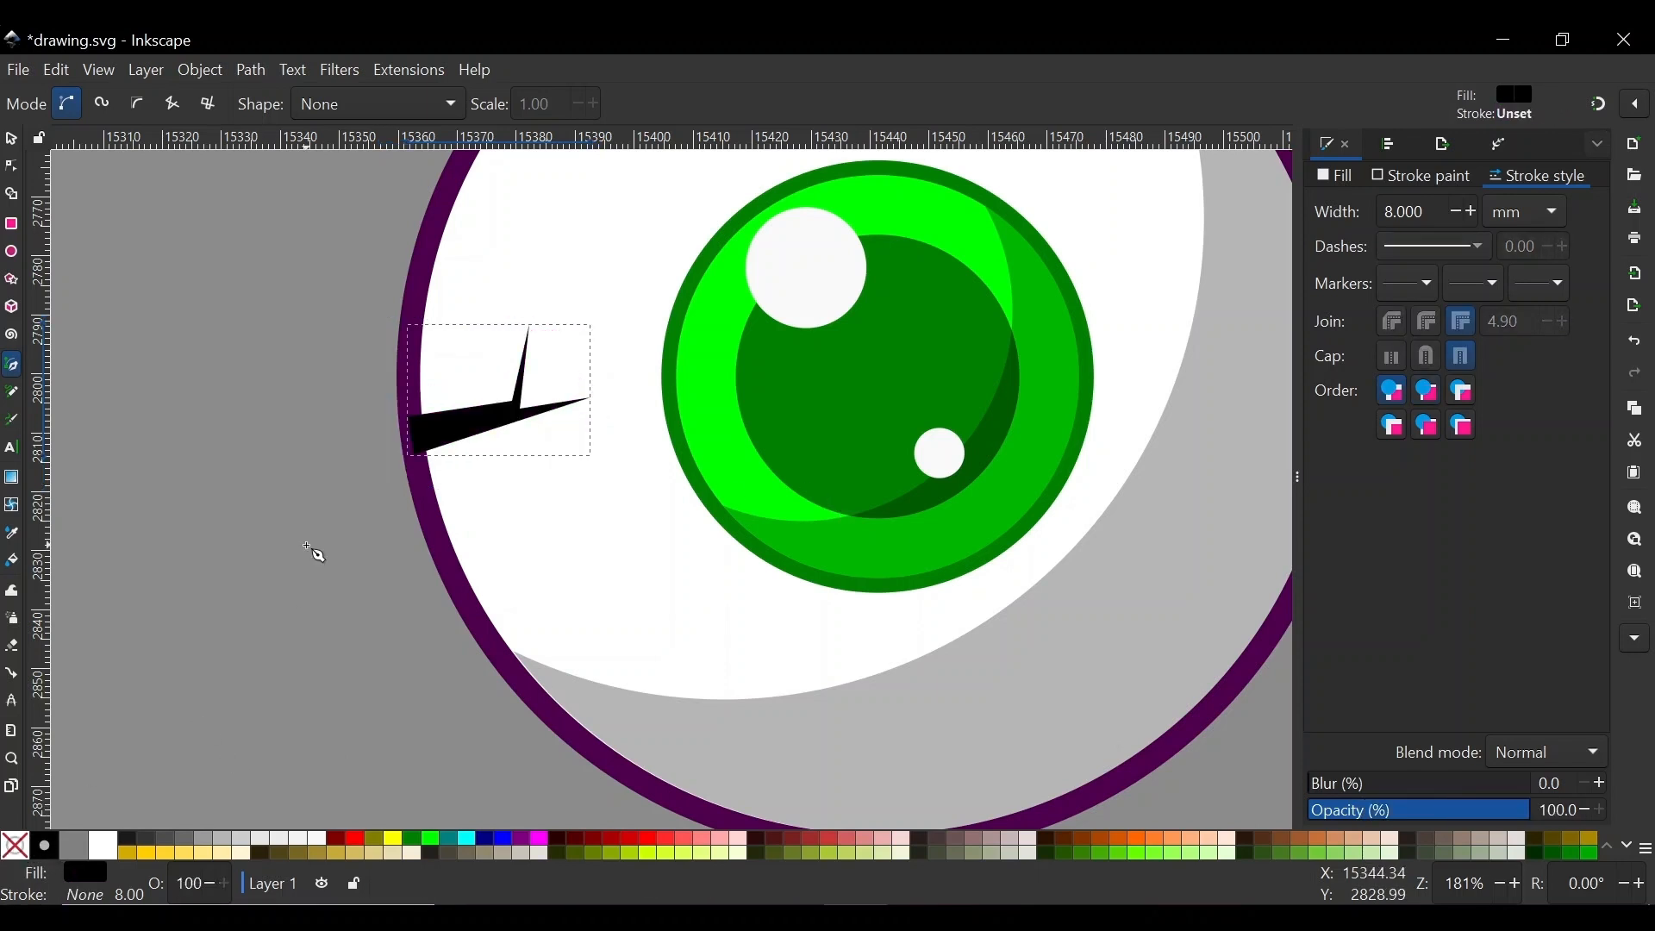
Reshape the vein by adjusting its nodes and bending its straight segments into smooth, tapering curves
{"action": "key", "text": "n"}
{"action": "scroll", "coordinate": [496, 409], "scroll_direction": "up", "scroll_amount": 3}
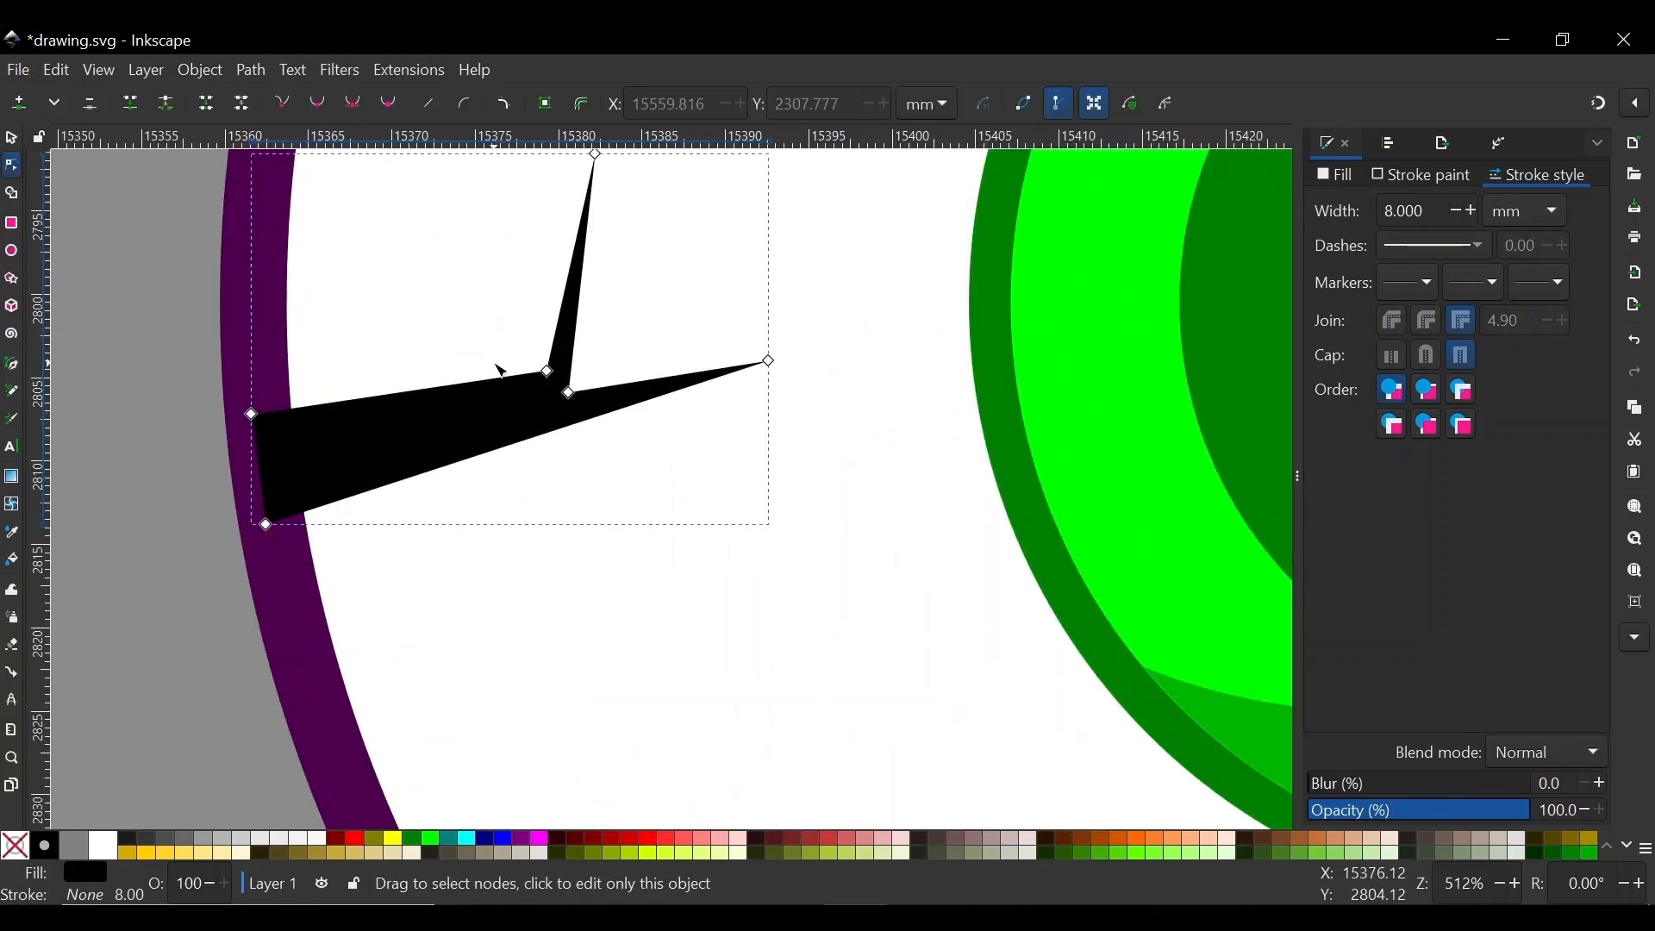
{"action": "scroll", "coordinate": [526, 423], "scroll_direction": "down", "scroll_amount": 1}
{"action": "left_click_drag", "start_coordinate": [537, 392], "coordinate": [512, 411]}
{"action": "left_click_drag", "start_coordinate": [694, 384], "coordinate": [764, 439]}
{"action": "left_click_drag", "start_coordinate": [722, 432], "coordinate": [683, 438]}
{"action": "left_click_drag", "start_coordinate": [392, 492], "coordinate": [392, 496]}
{"action": "left_click_drag", "start_coordinate": [367, 420], "coordinate": [336, 438]}
{"action": "left_click", "coordinate": [552, 406]}
{"action": "left_click_drag", "start_coordinate": [531, 340], "coordinate": [520, 334]}
{"action": "left_click_drag", "start_coordinate": [562, 325], "coordinate": [595, 270]}
{"action": "left_click_drag", "start_coordinate": [485, 431], "coordinate": [626, 402]}
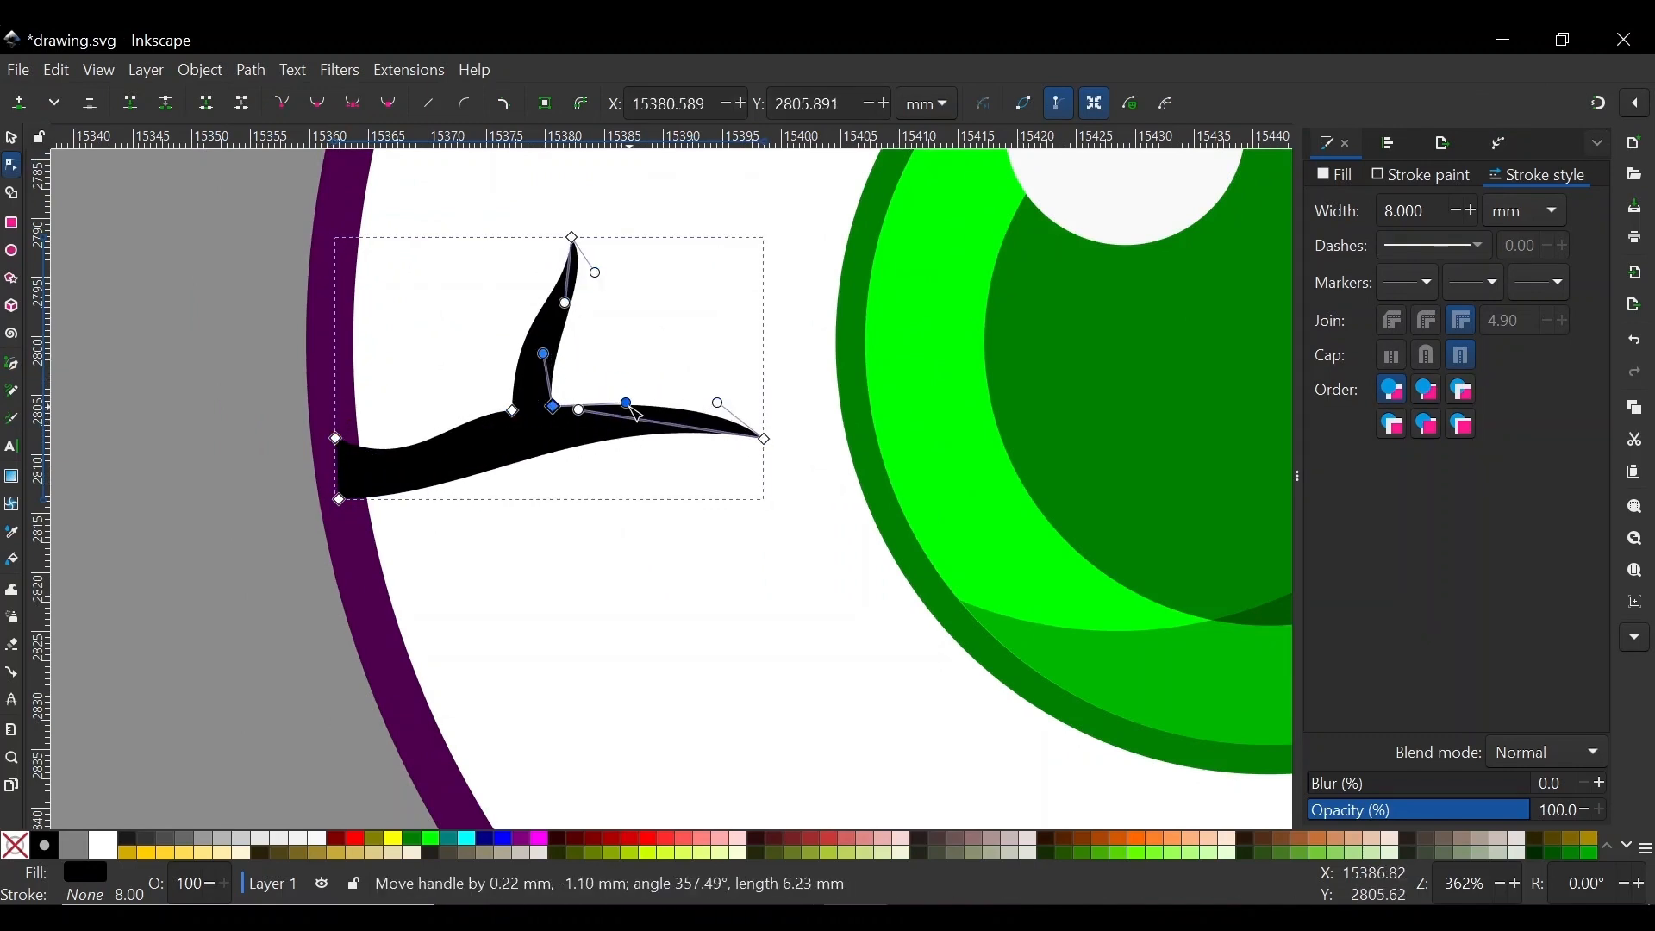
{"action": "key", "text": "s"}
{"action": "key", "text": "Escape"}
Draw a thin pointed branch running down and right from the vein, and bend its sides into a tapering curve
{"action": "scroll", "coordinate": [517, 526], "scroll_direction": "down", "scroll_amount": 1}
{"action": "key", "text": "b"}
{"action": "left_click", "coordinate": [494, 466]}
{"action": "left_click", "coordinate": [462, 478]}
{"action": "left_click", "coordinate": [654, 619]}
{"action": "left_click", "coordinate": [493, 466]}
{"action": "key", "text": "n"}
{"action": "left_click_drag", "start_coordinate": [613, 580], "coordinate": [622, 573]}
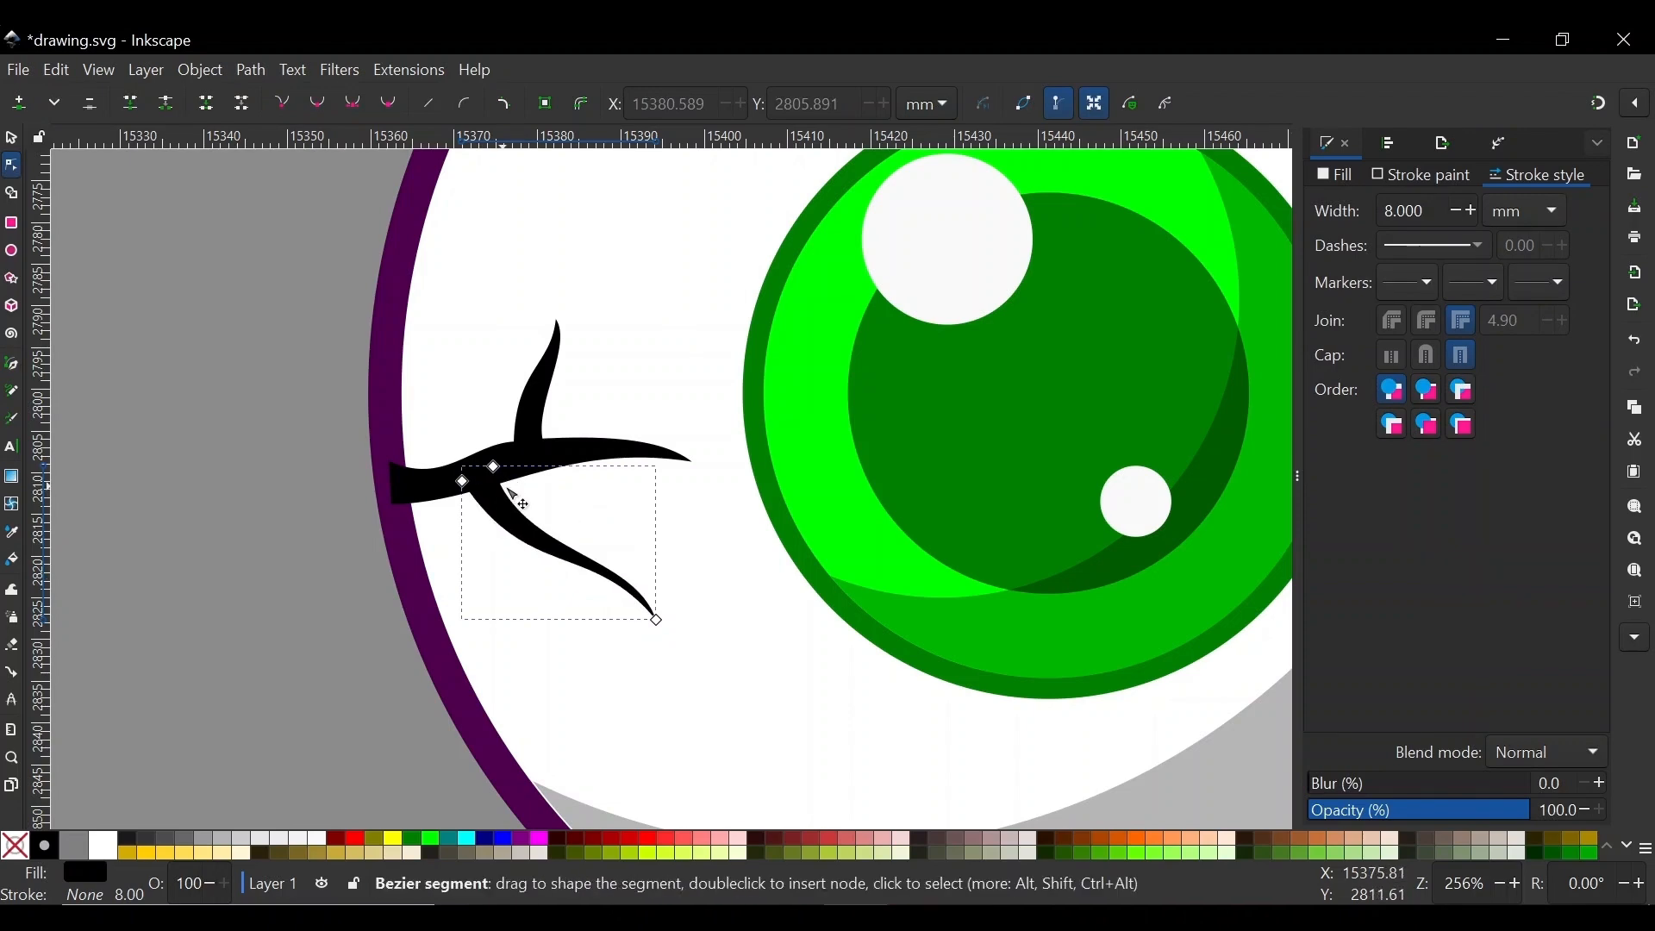
{"action": "scroll", "coordinate": [500, 487], "scroll_direction": "up", "scroll_amount": 2}
{"action": "key", "text": "s"}
{"action": "key", "text": "Escape"}
Unite the forked vein and its lower branch into a single path
{"action": "scroll", "coordinate": [411, 455], "scroll_direction": "down", "scroll_amount": 5}
{"action": "left_click", "coordinate": [414, 456]}
{"action": "left_click_drag", "start_coordinate": [222, 306], "coordinate": [522, 611]}
{"action": "left_click", "coordinate": [176, 307]}
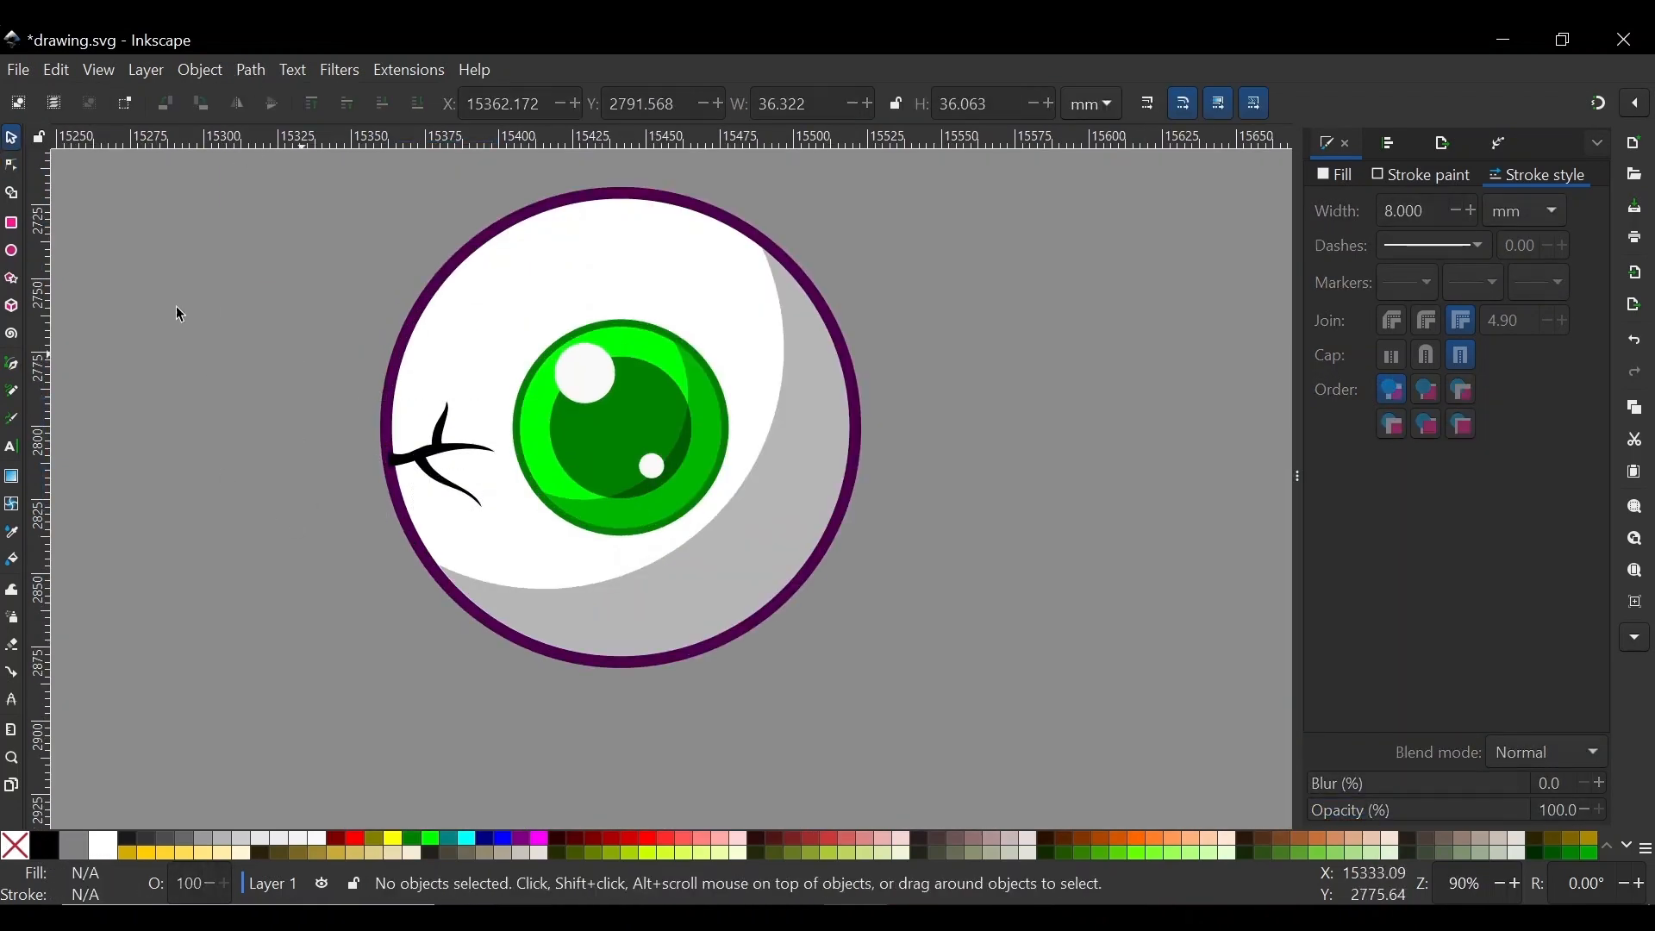
{"action": "left_click_drag", "start_coordinate": [176, 308], "coordinate": [523, 647]}
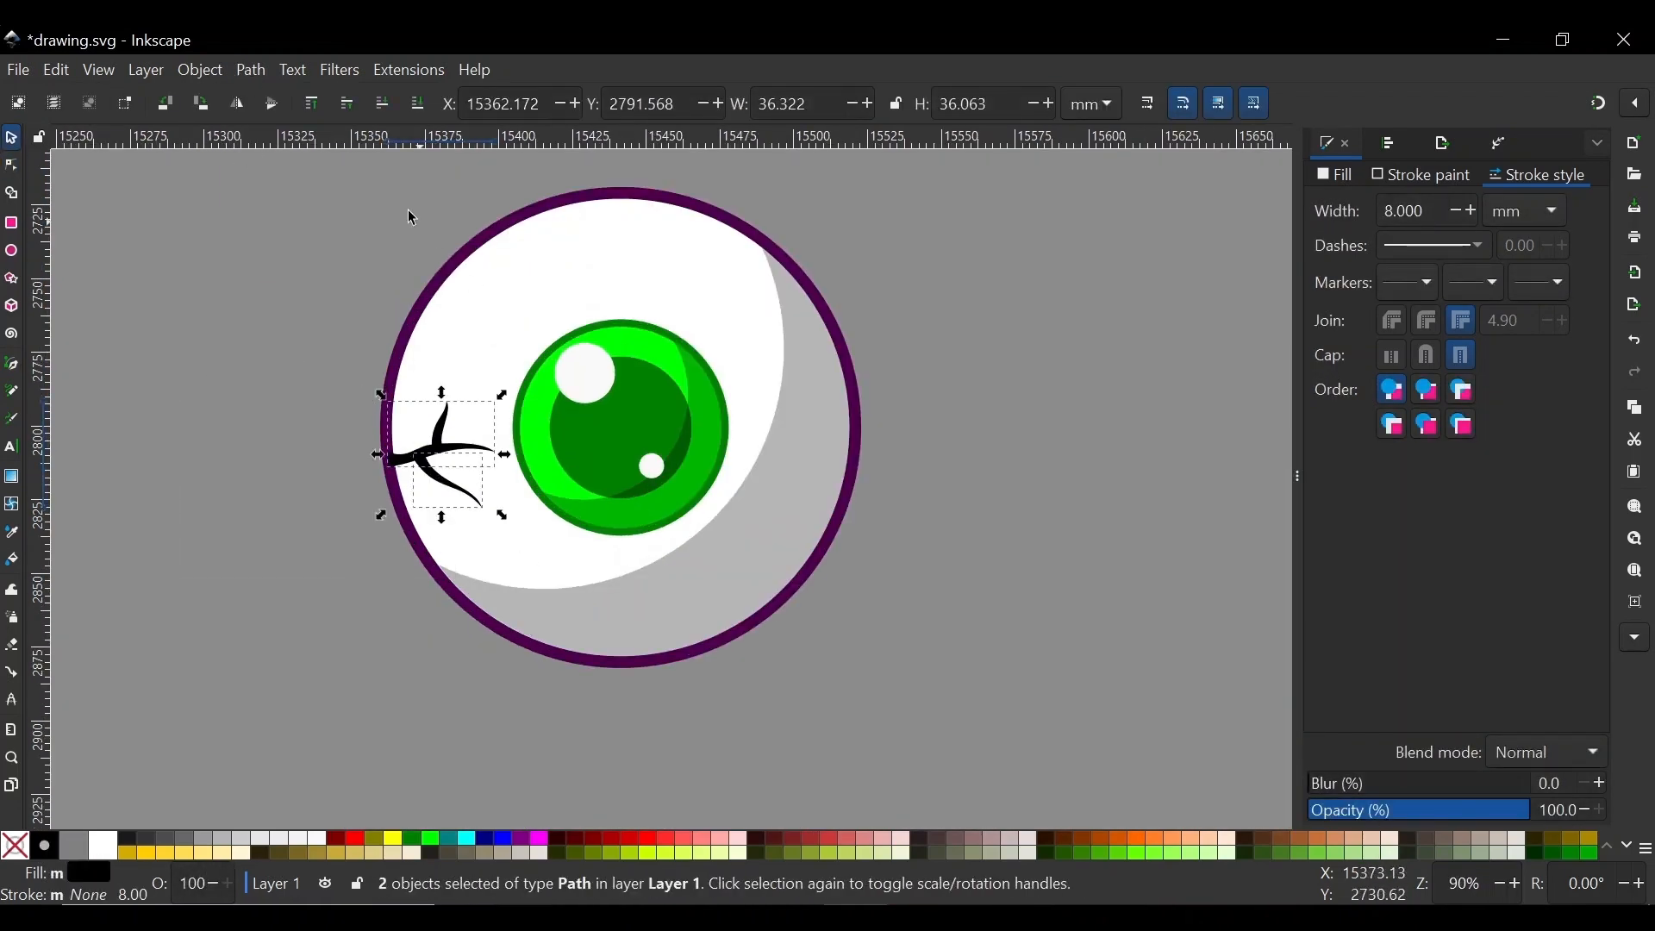
{"action": "left_click", "coordinate": [252, 71]}
{"action": "left_click", "coordinate": [281, 180]}
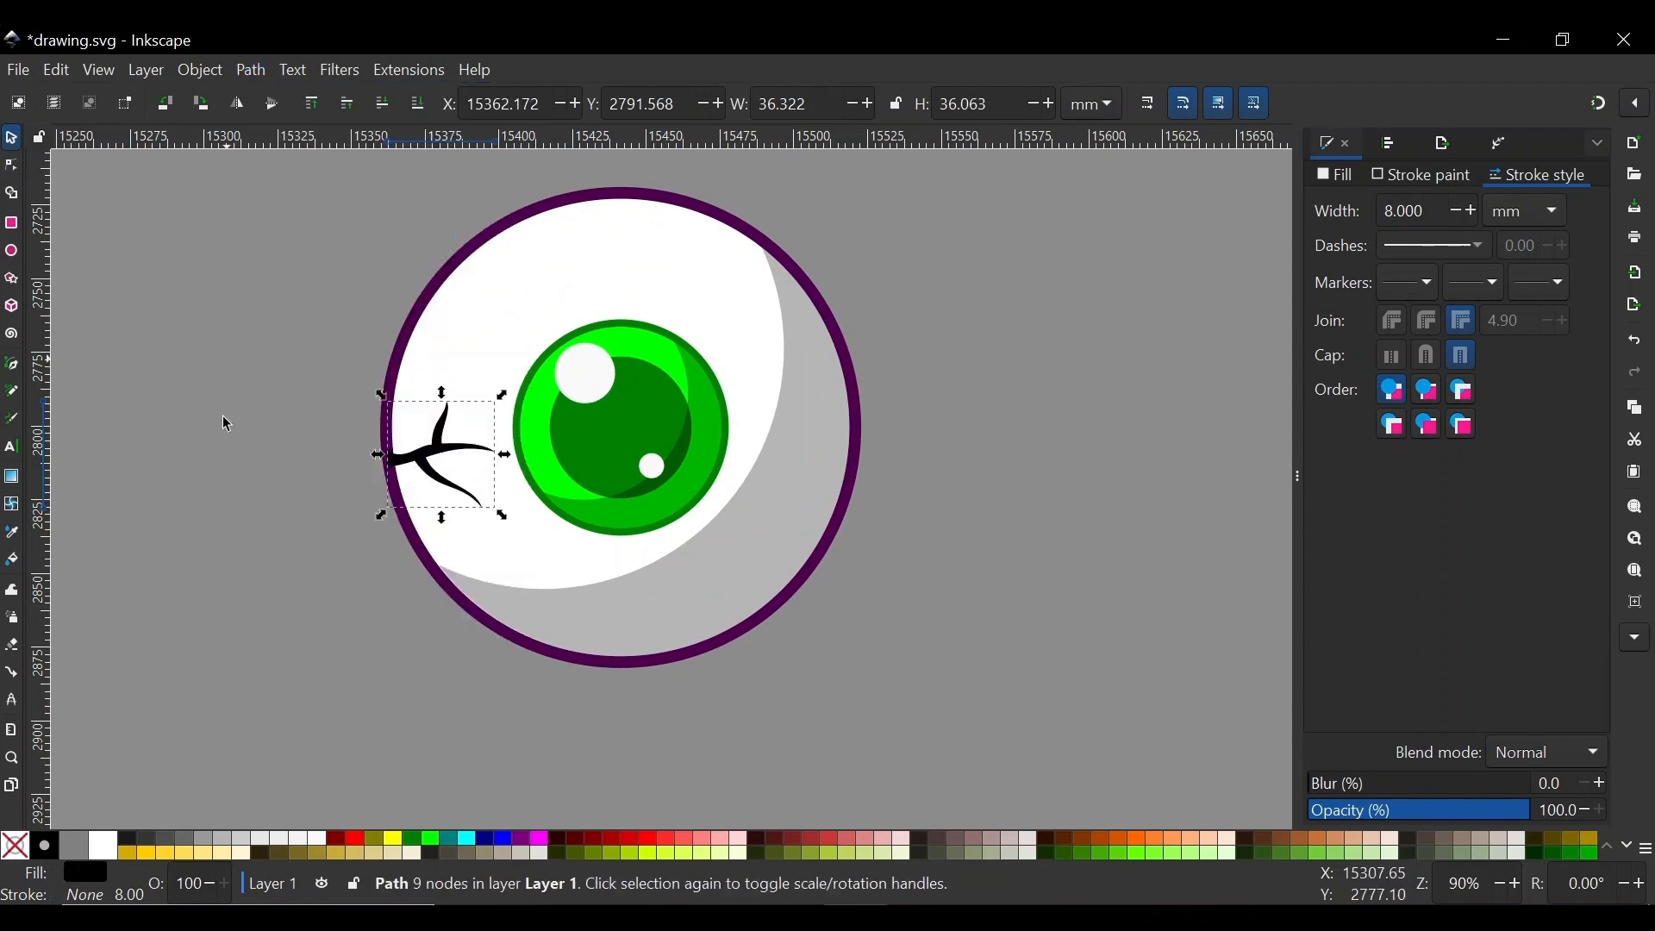
{"action": "left_click", "coordinate": [222, 421]}
Fill the vein with the dark purple 4d004d sampled from the eyeball's outline
{"action": "left_click", "coordinate": [402, 497]}
{"action": "key", "text": "d"}
{"action": "left_click", "coordinate": [453, 265]}
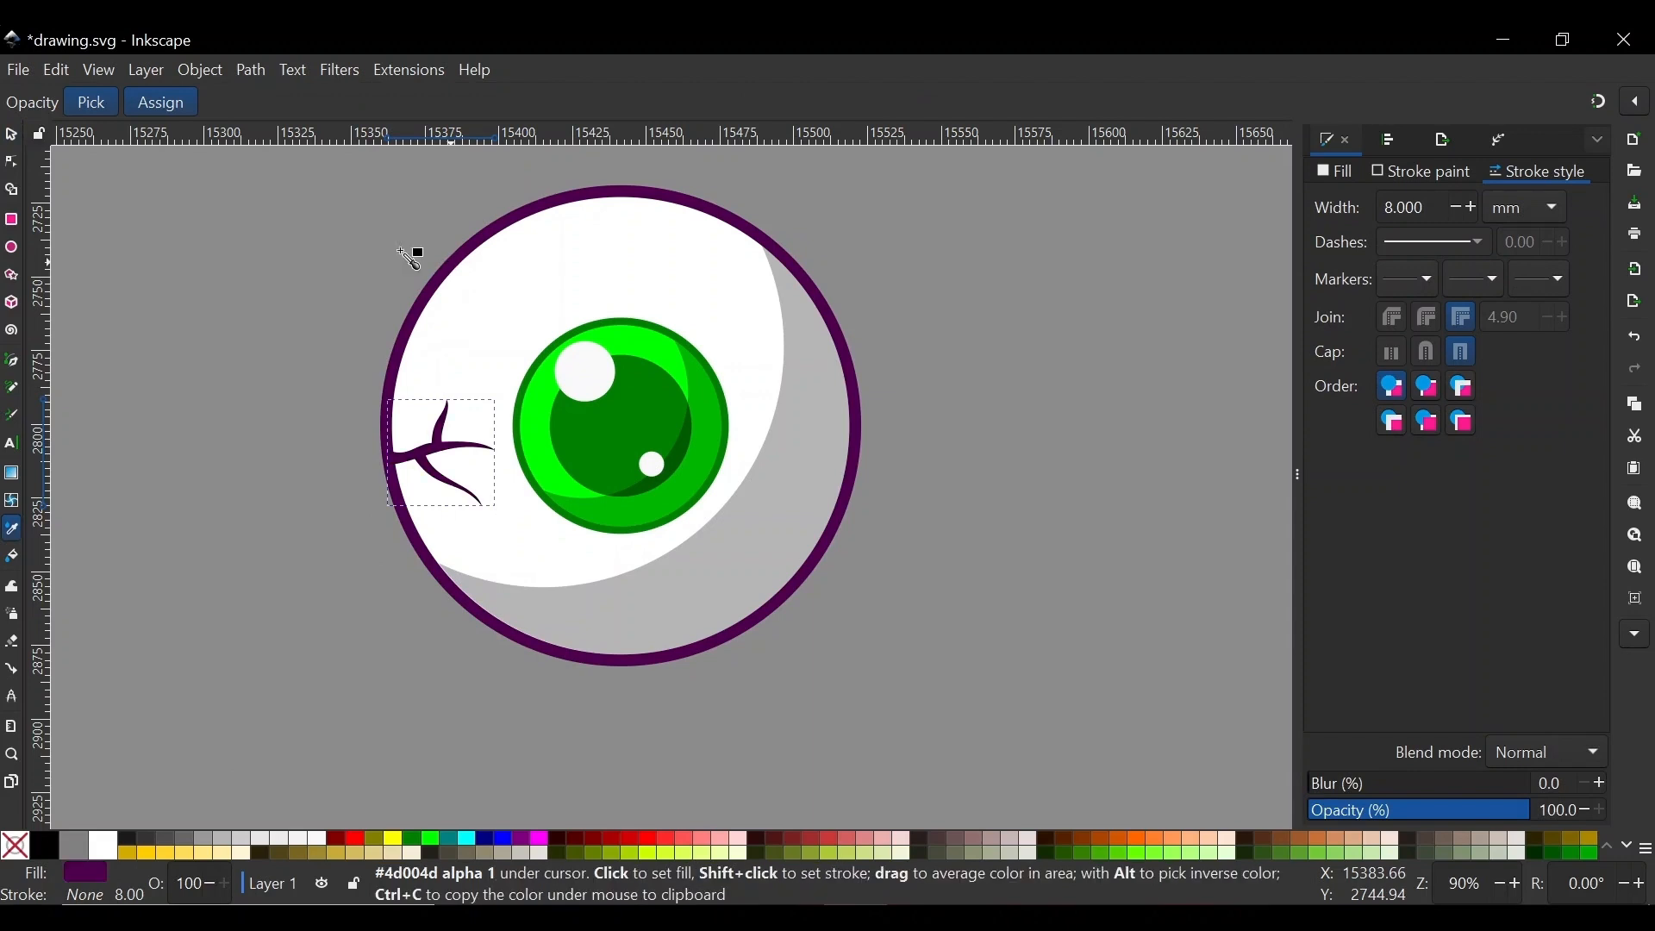
{"action": "left_click", "coordinate": [11, 138]}
{"action": "scroll", "coordinate": [586, 455], "scroll_direction": "down", "scroll_amount": 1}
{"action": "key", "text": "Escape"}
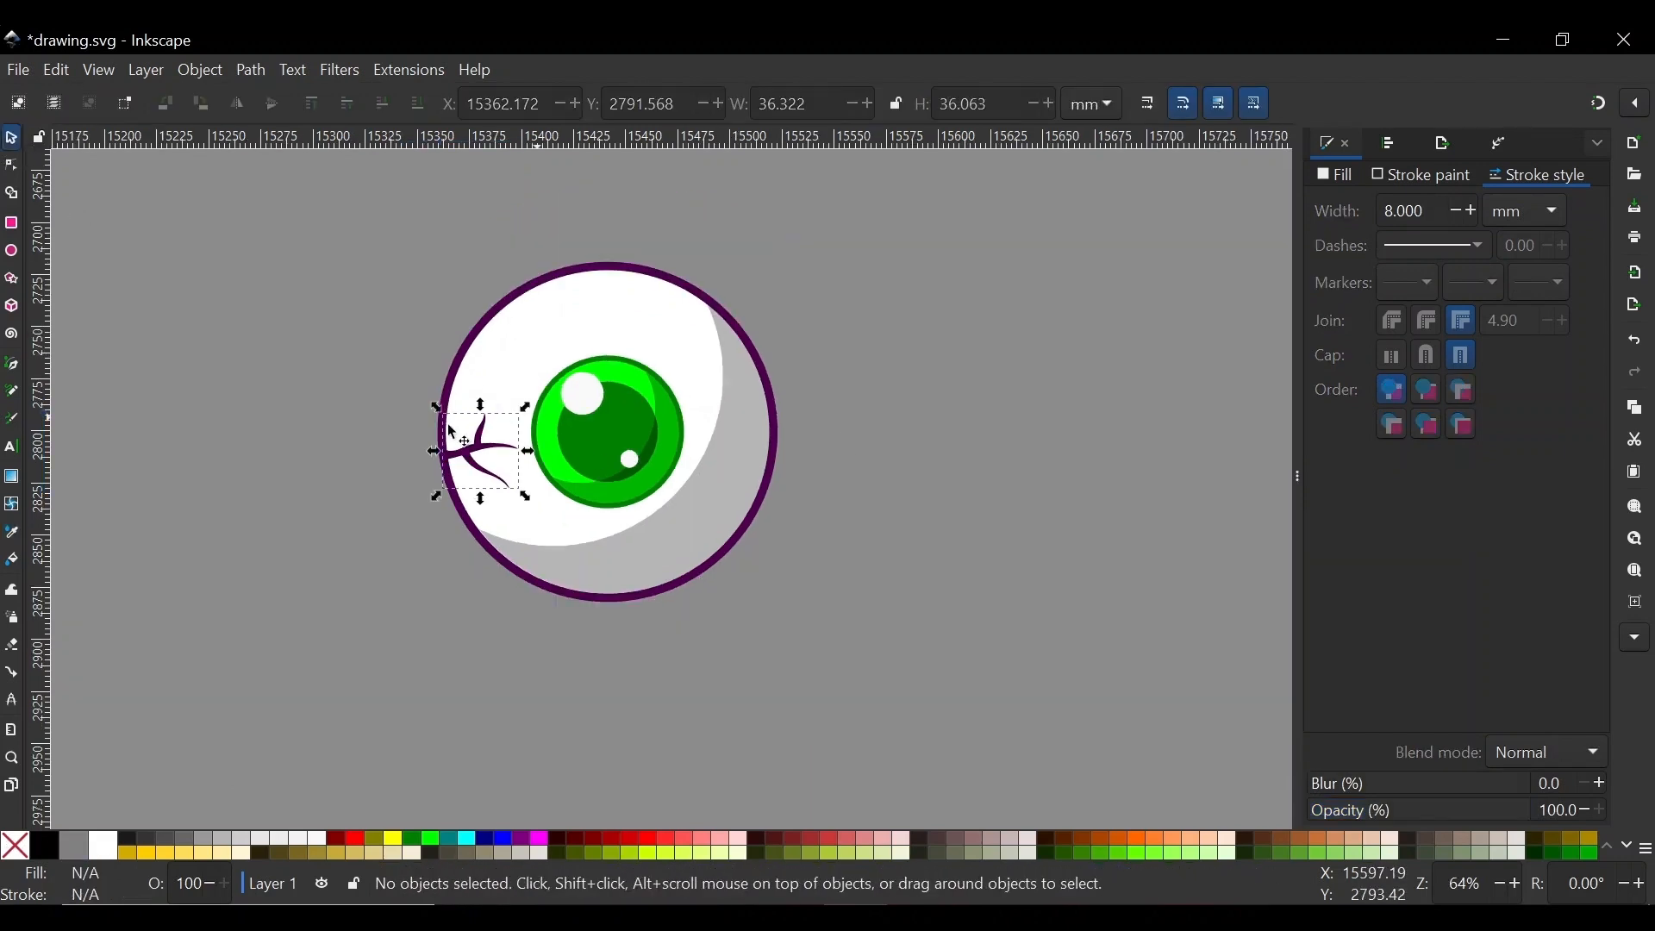
Group all the eyeball's parts, including the iris, shadows, highlights and veins
{"action": "scroll", "coordinate": [478, 458], "scroll_direction": "up", "scroll_amount": 3}
{"action": "scroll", "coordinate": [478, 457], "scroll_direction": "down", "scroll_amount": 3}
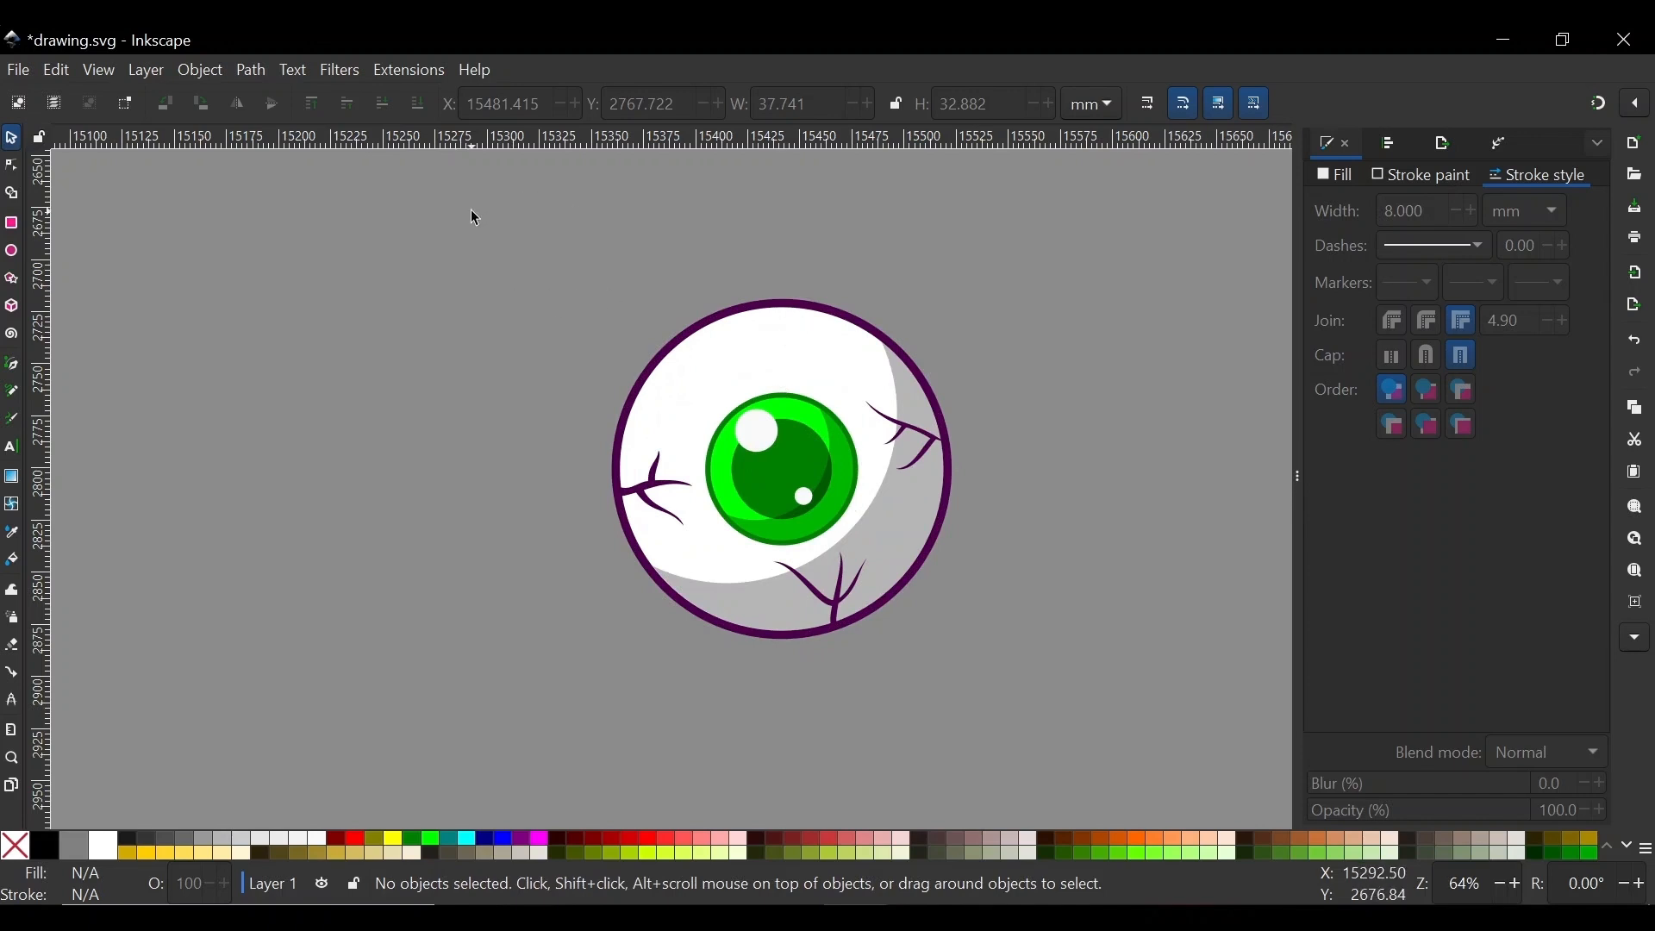
{"action": "left_click_drag", "start_coordinate": [414, 184], "coordinate": [1197, 748]}
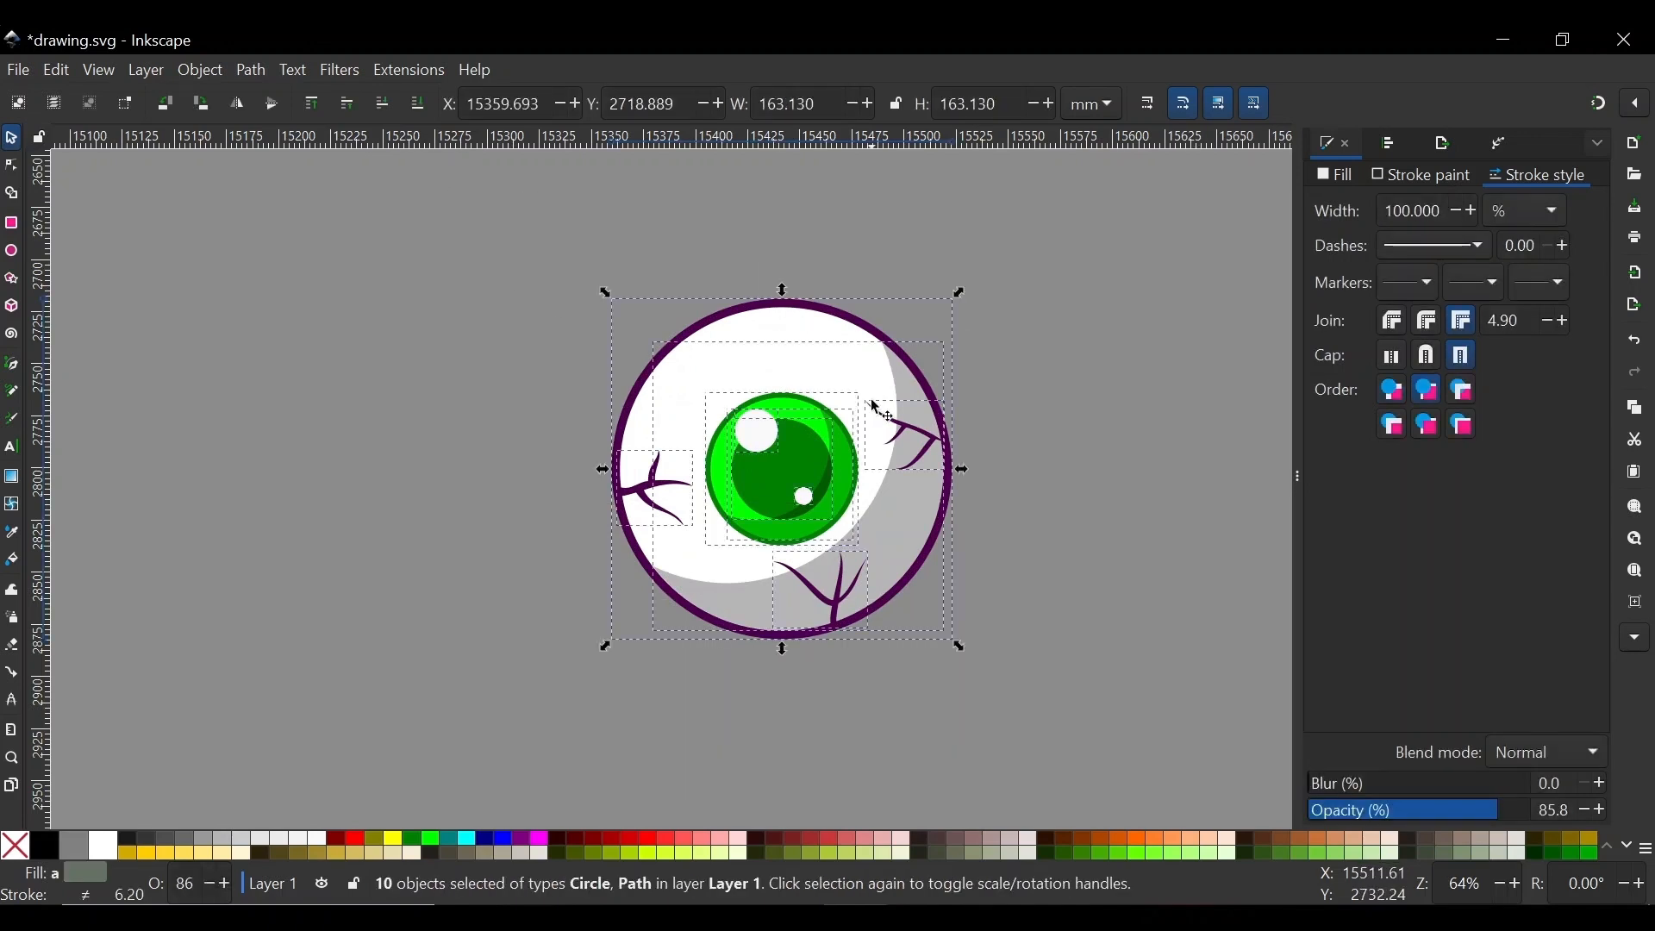
{"action": "key", "text": "ctrl+g"}
Move the eyeball group onto the O of the ZOMBIE lettering and nudge it slightly up to cover the letter's top
{"action": "scroll", "coordinate": [973, 531], "scroll_direction": "down", "scroll_amount": 4}
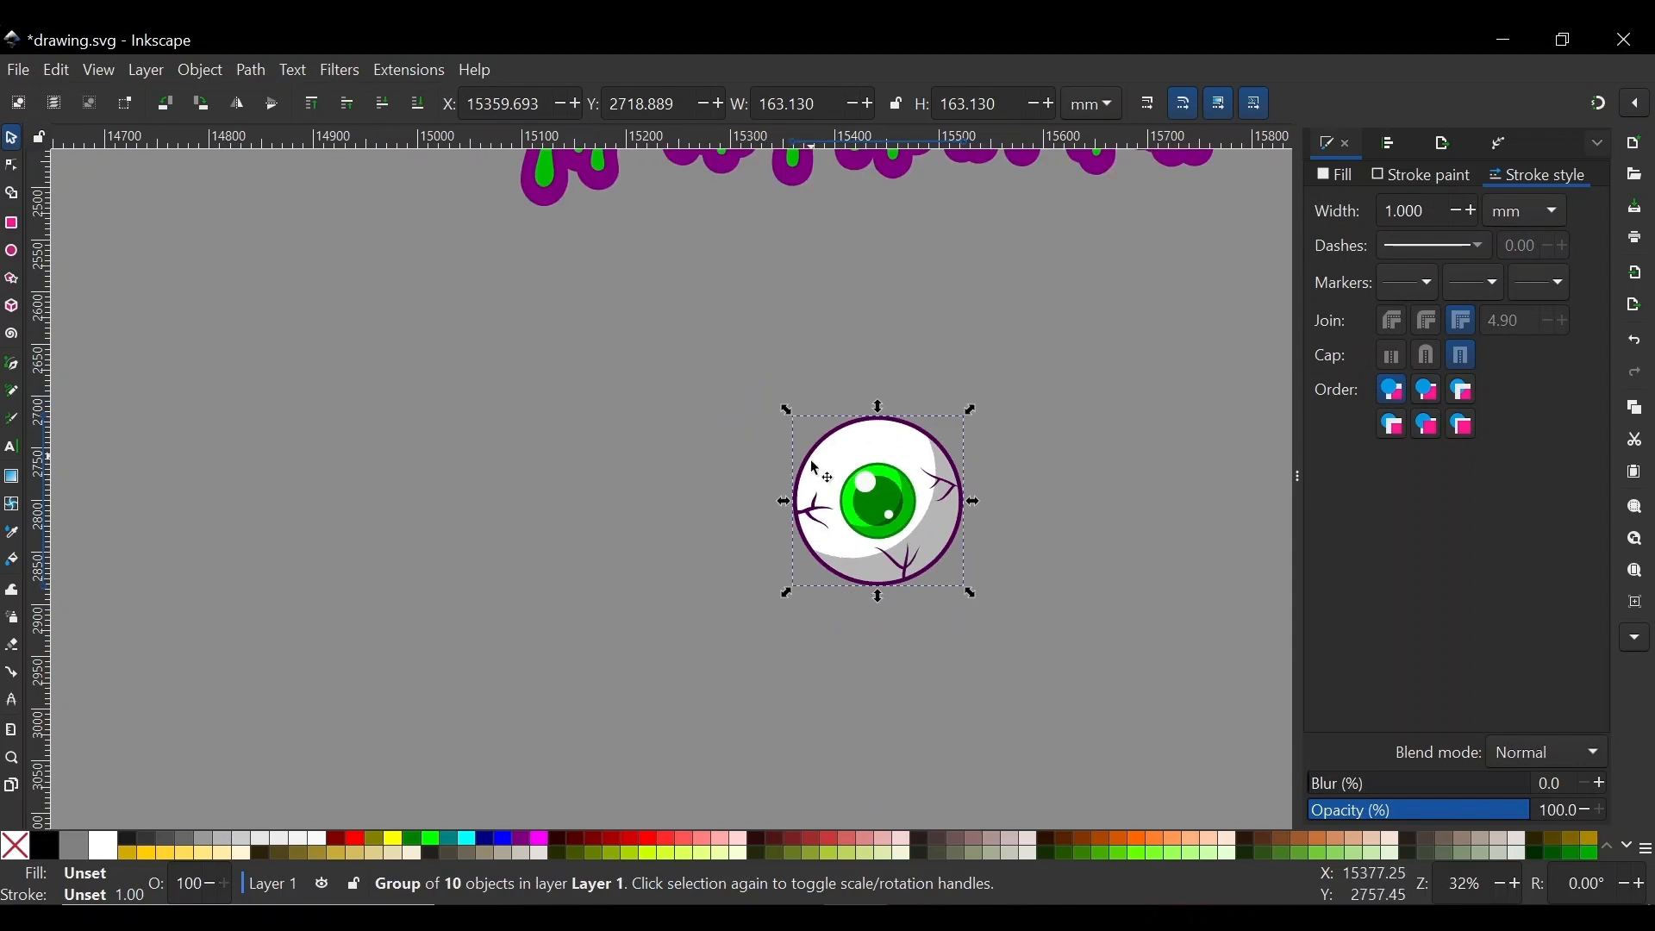
{"action": "left_click_drag", "start_coordinate": [867, 535], "coordinate": [770, 279]}
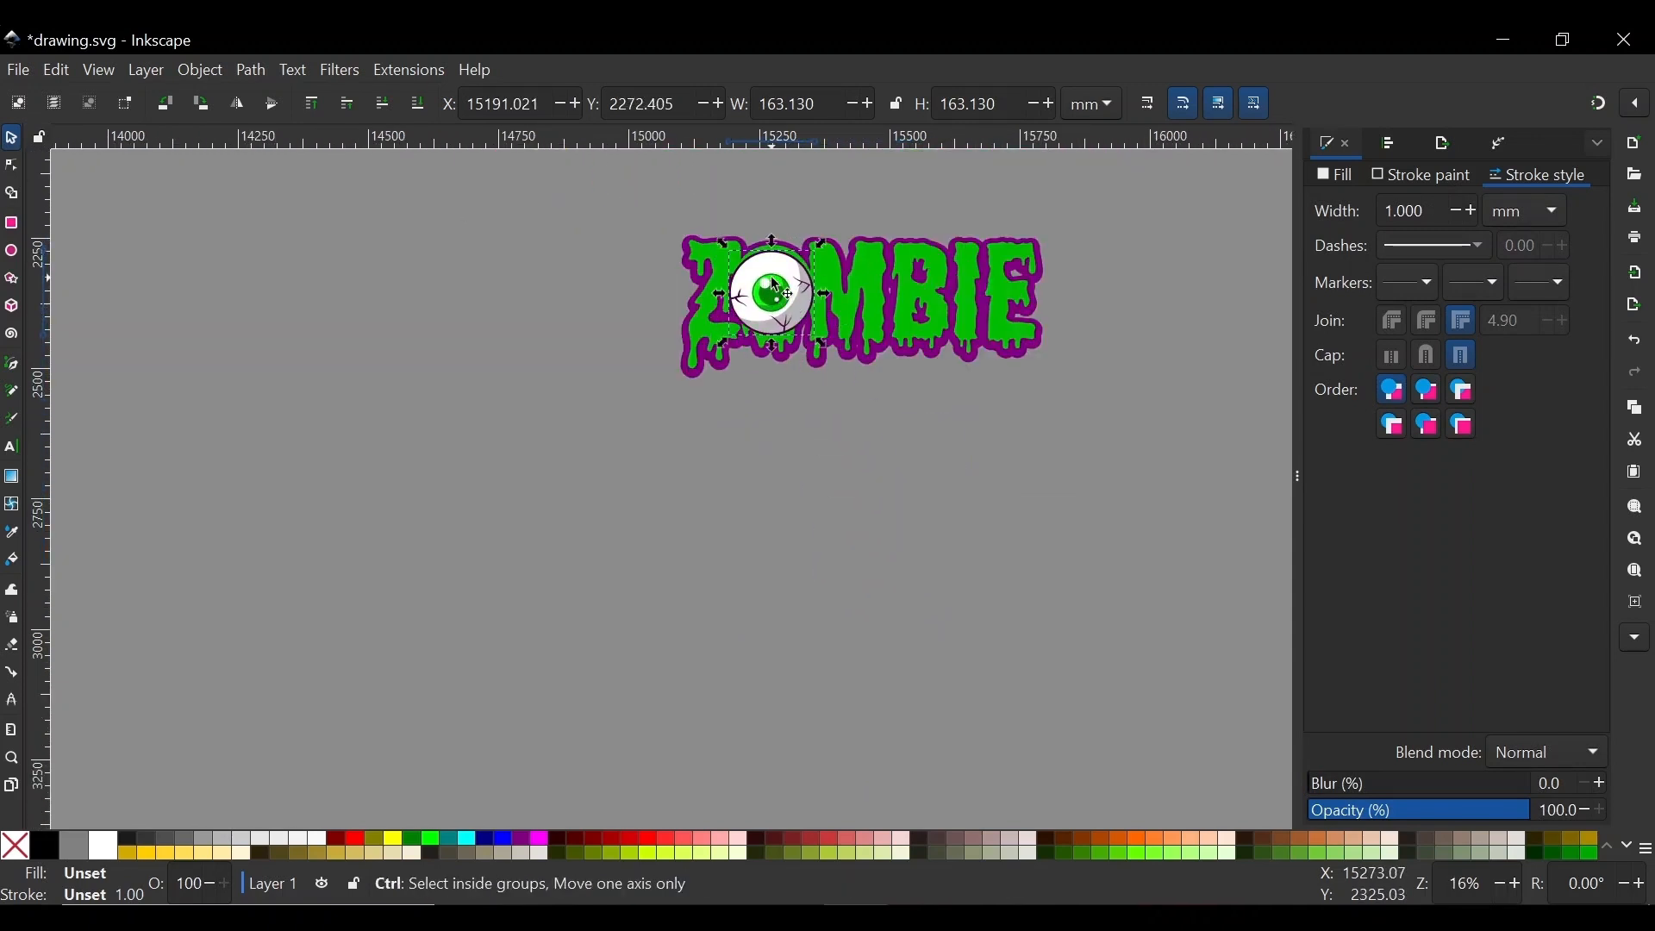
{"action": "scroll", "coordinate": [769, 258], "scroll_direction": "up", "scroll_amount": 4}
{"action": "scroll", "coordinate": [802, 345], "scroll_direction": "down", "scroll_amount": 2}
{"action": "scroll", "coordinate": [805, 277], "scroll_direction": "up", "scroll_amount": 2}
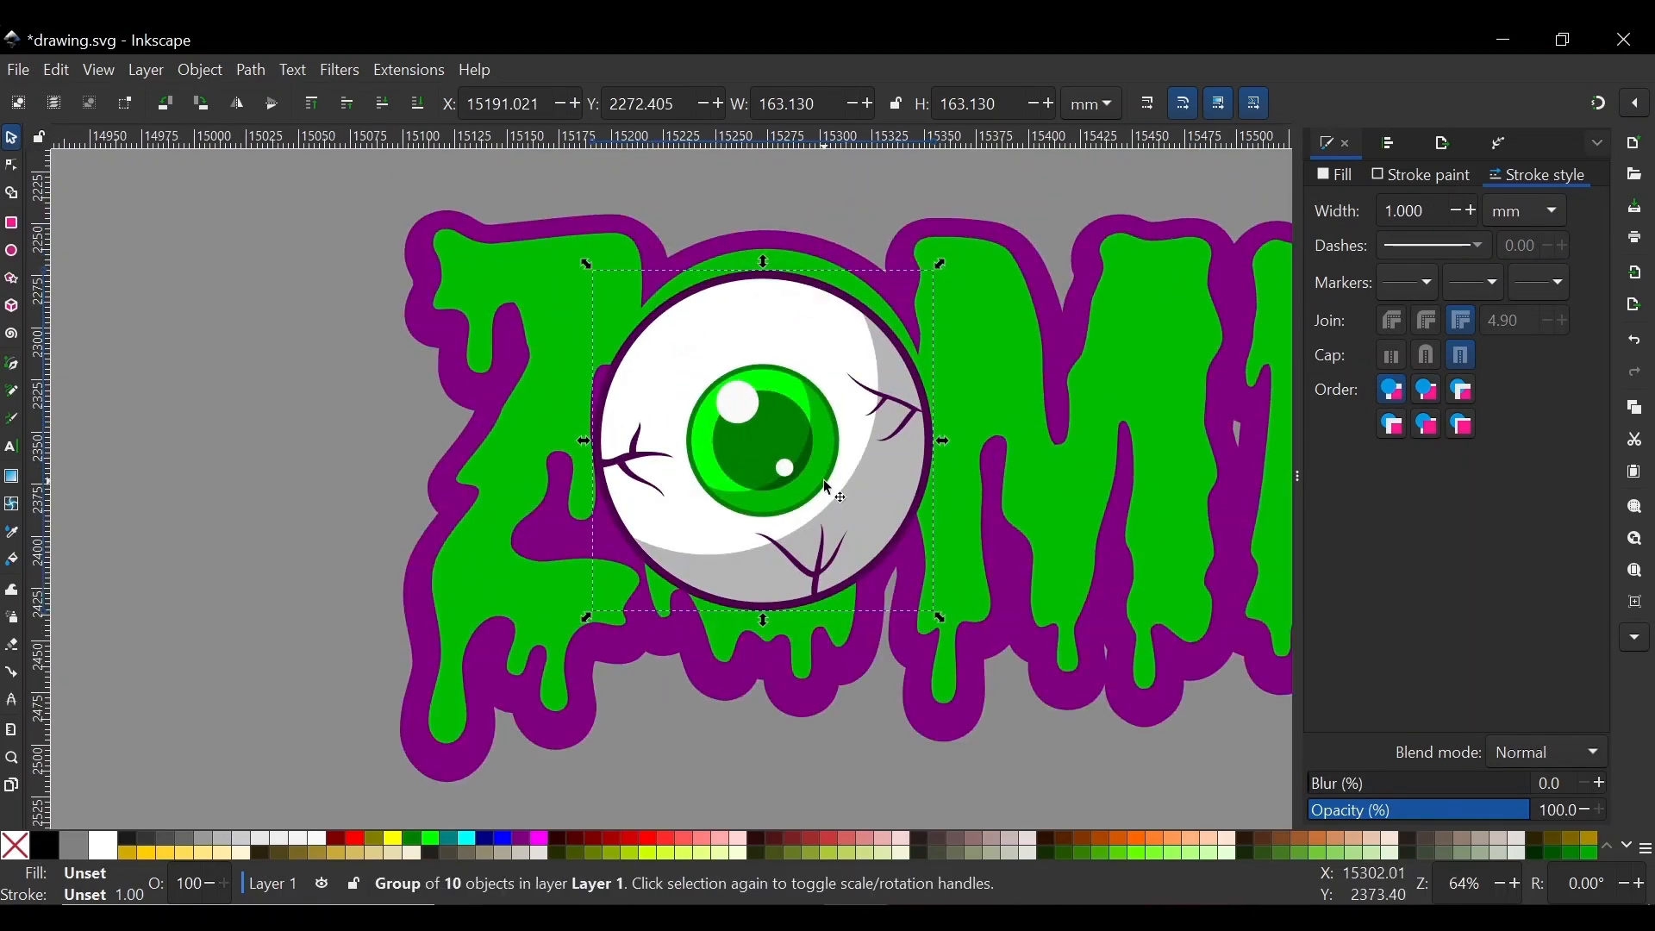
{"action": "left_click_drag", "start_coordinate": [824, 470], "coordinate": [826, 444]}
{"action": "scroll", "coordinate": [826, 444], "scroll_direction": "down", "scroll_amount": 1}
{"action": "scroll", "coordinate": [780, 259], "scroll_direction": "up", "scroll_amount": 4}
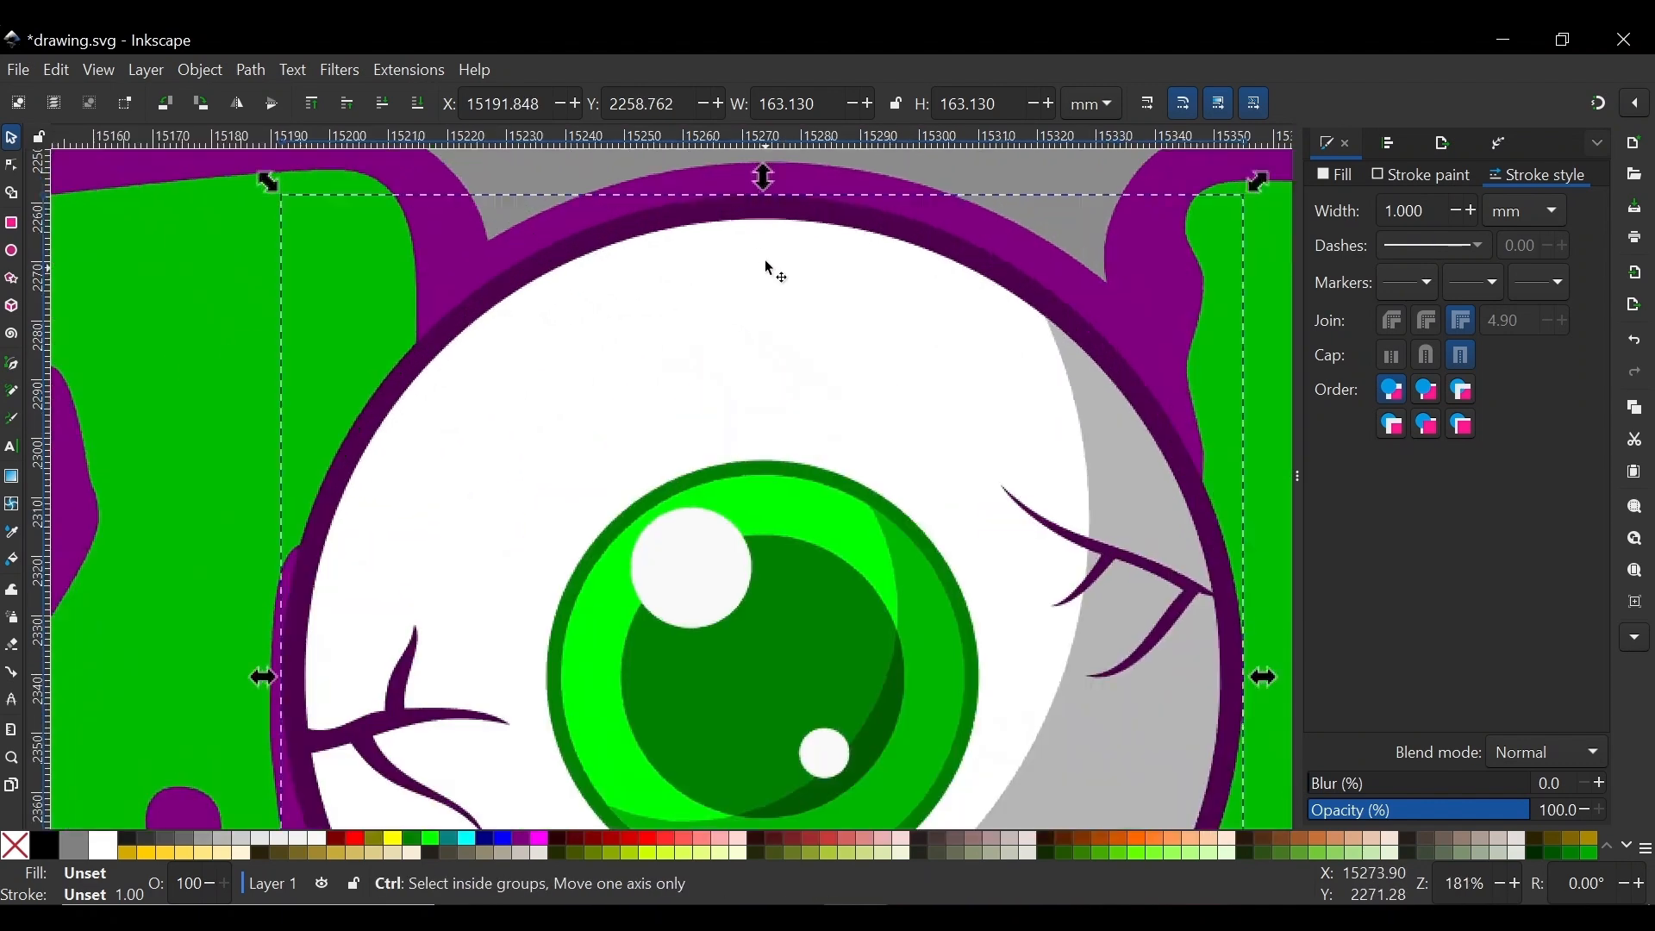
Fine-tune the eyeball group's position so that it sits centred over the O of the lettering
{"action": "left_click_drag", "start_coordinate": [792, 247], "coordinate": [794, 250]}
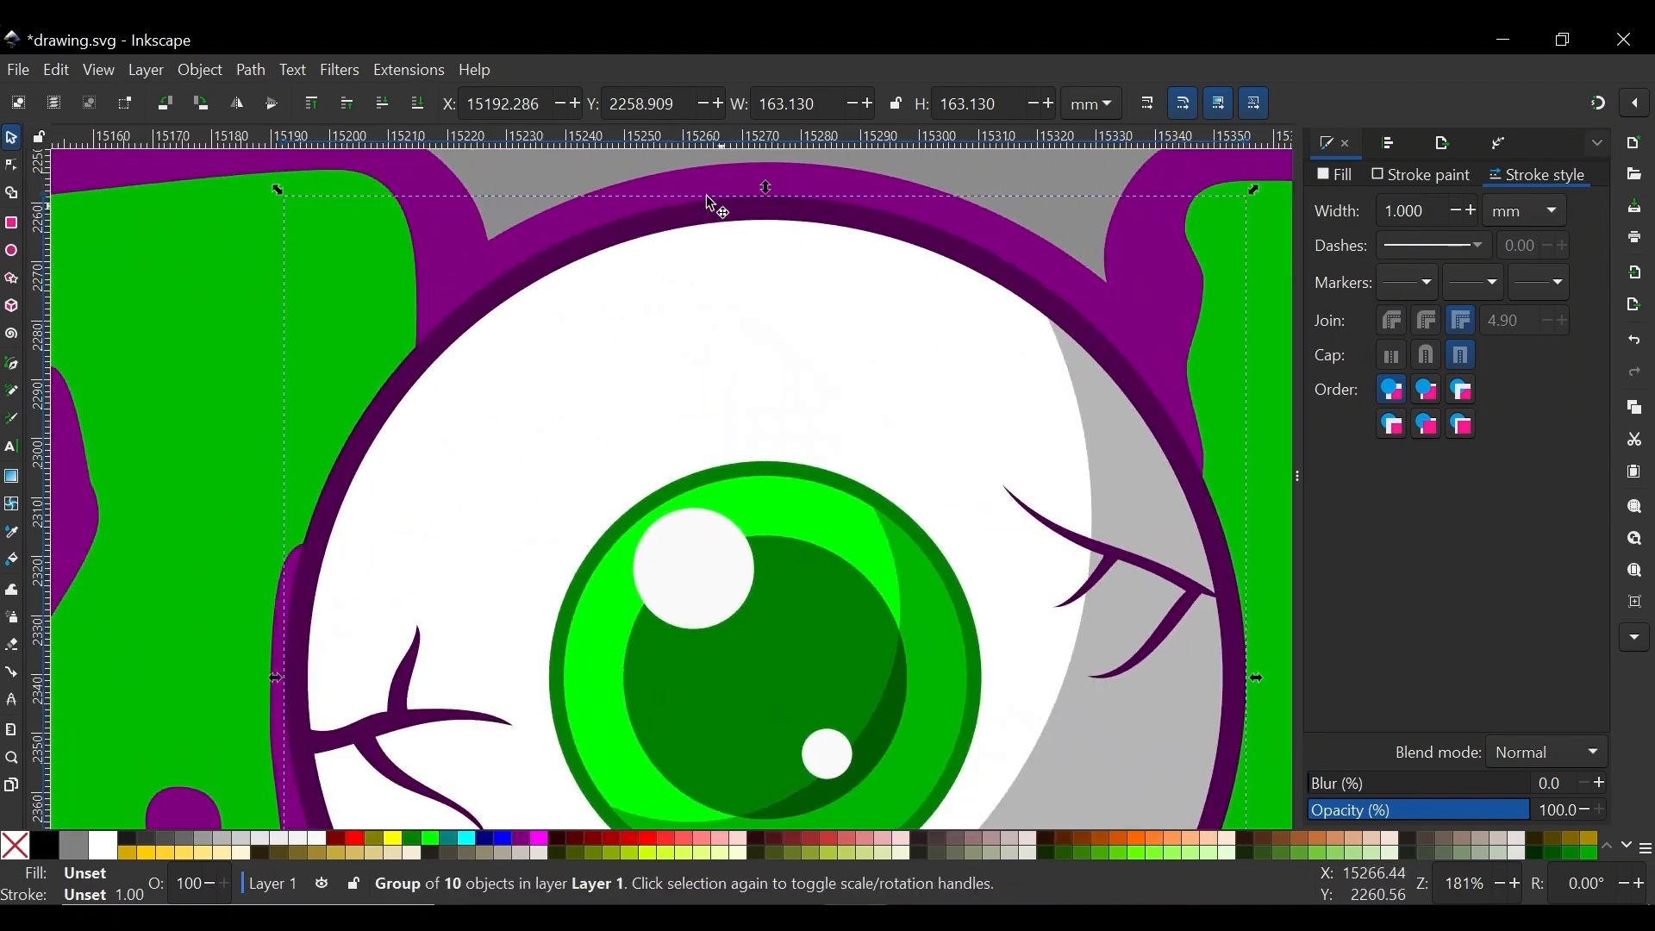
{"action": "scroll", "coordinate": [716, 207], "scroll_direction": "down", "scroll_amount": 3}
{"action": "scroll", "coordinate": [728, 327], "scroll_direction": "up", "scroll_amount": 3}
{"action": "scroll", "coordinate": [794, 313], "scroll_direction": "down", "scroll_amount": 1}
{"action": "mouse_move", "coordinate": [729, 327]}
{"action": "left_mouse_down"}
{"action": "mouse_move", "coordinate": [794, 314]}
{"action": "mouse_move", "coordinate": [758, 326]}
{"action": "left_mouse_up"}
{"action": "scroll", "coordinate": [759, 326], "scroll_direction": "down", "scroll_amount": 2}
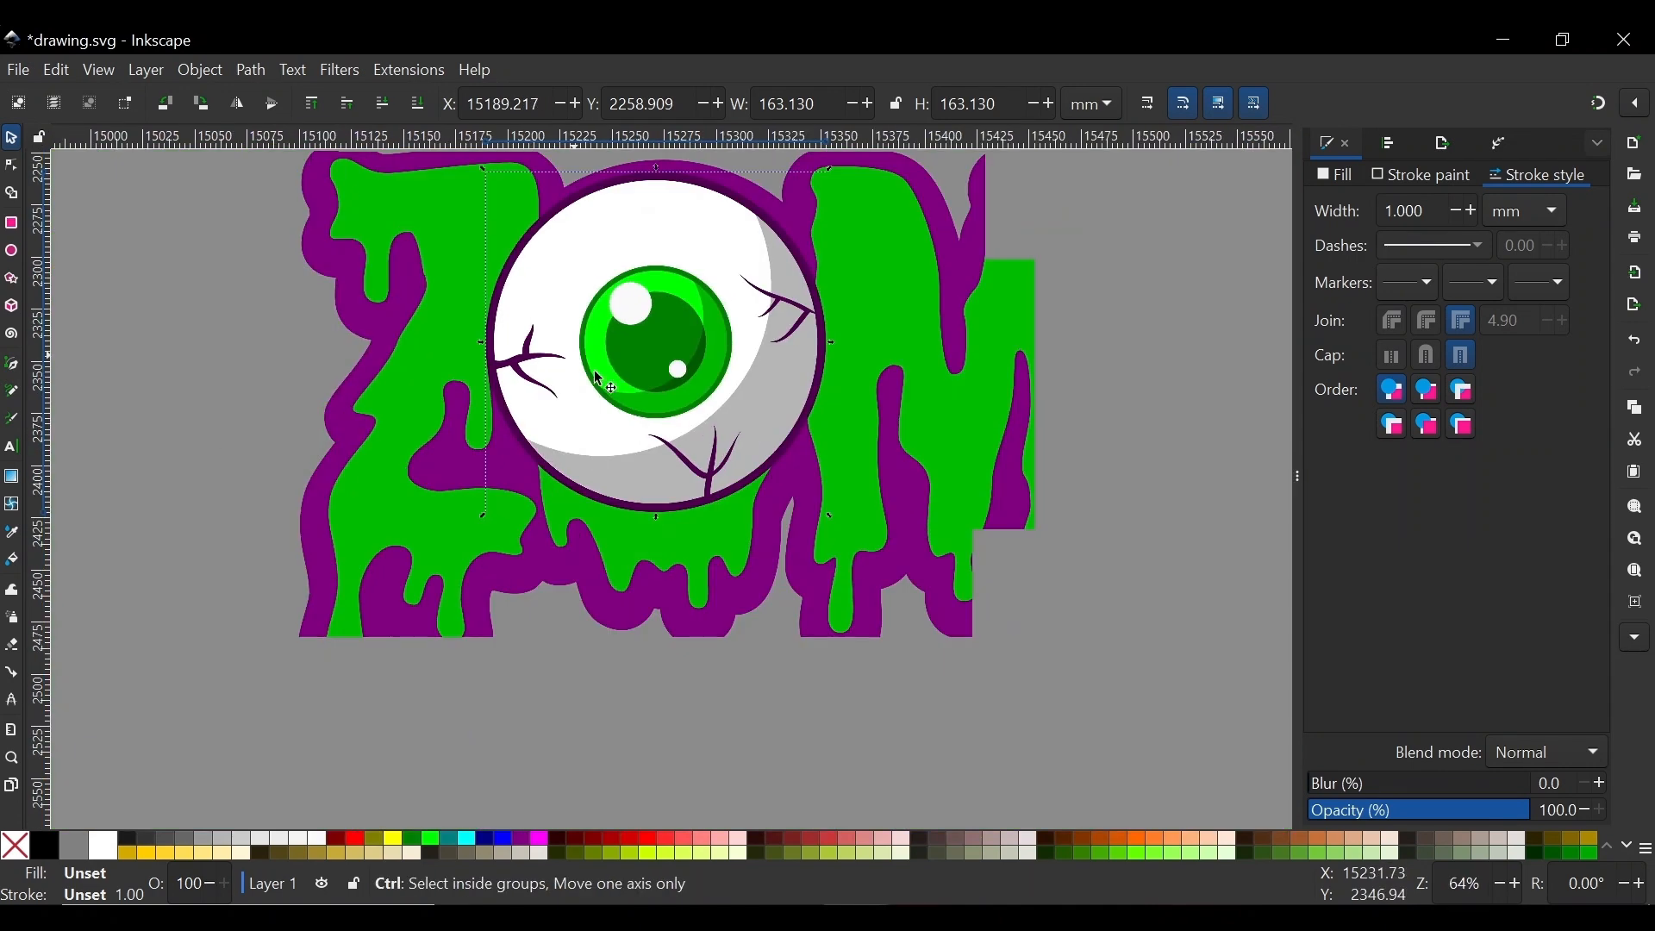
{"action": "left_click", "coordinate": [782, 580]}
{"action": "scroll", "coordinate": [714, 561], "scroll_direction": "down", "scroll_amount": 2}
{"action": "scroll", "coordinate": [660, 459], "scroll_direction": "up", "scroll_amount": 2}
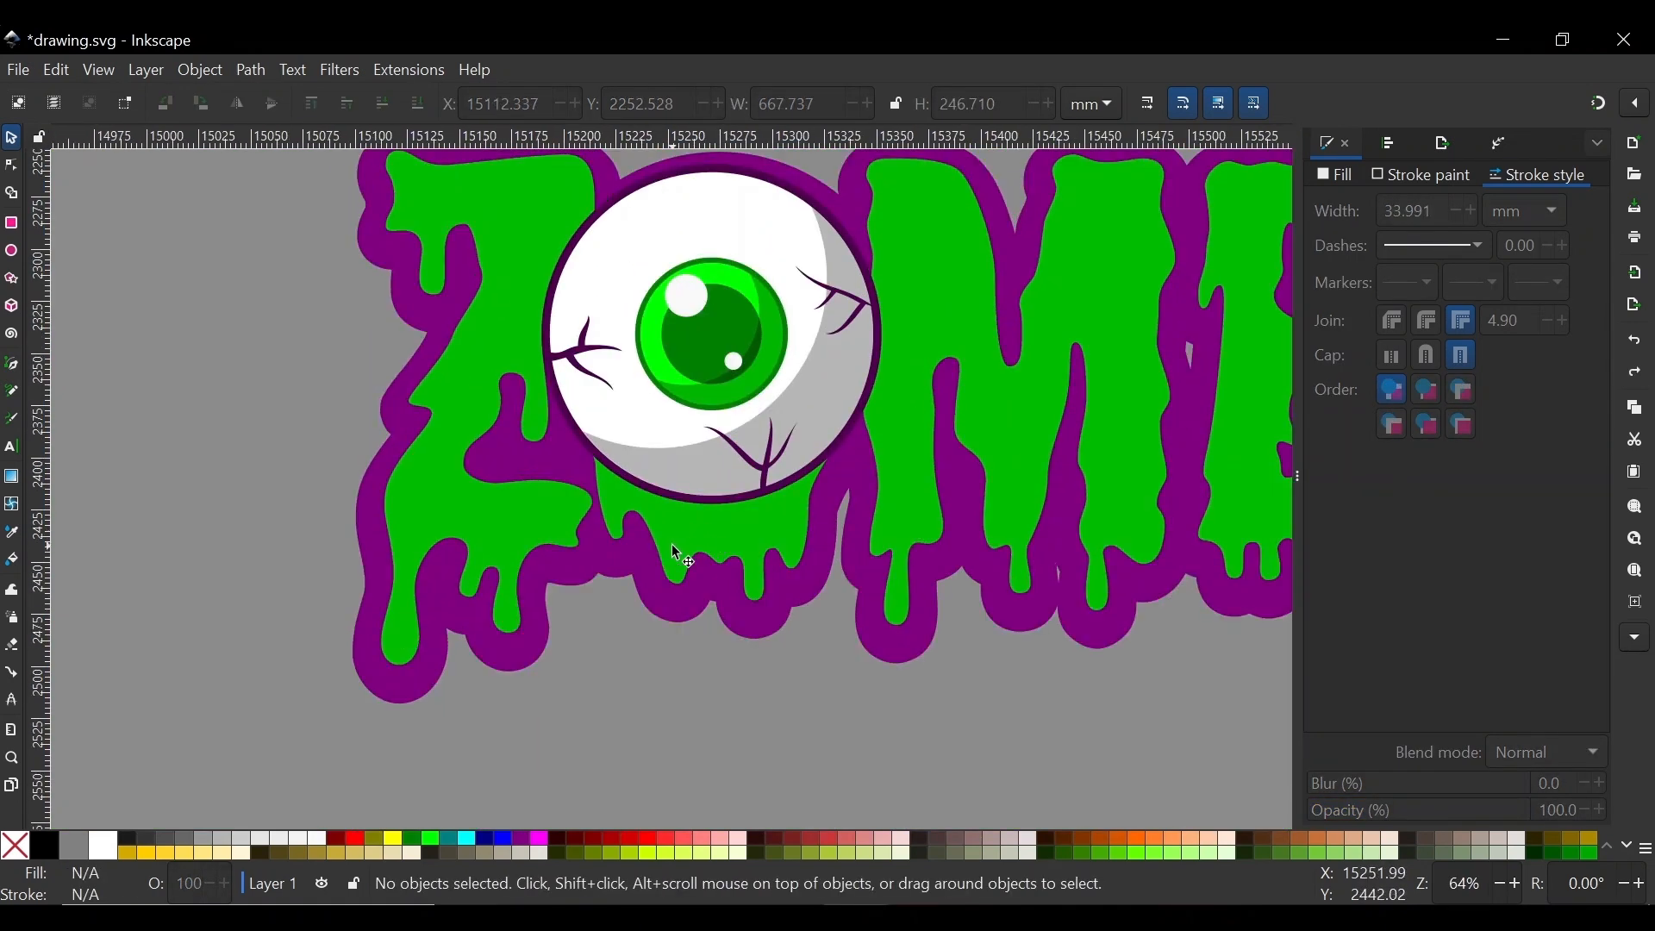
Select the 14 nodes of the green drips beneath the eyeball and paste a copy of them beside the Z
{"action": "left_click", "coordinate": [785, 538]}
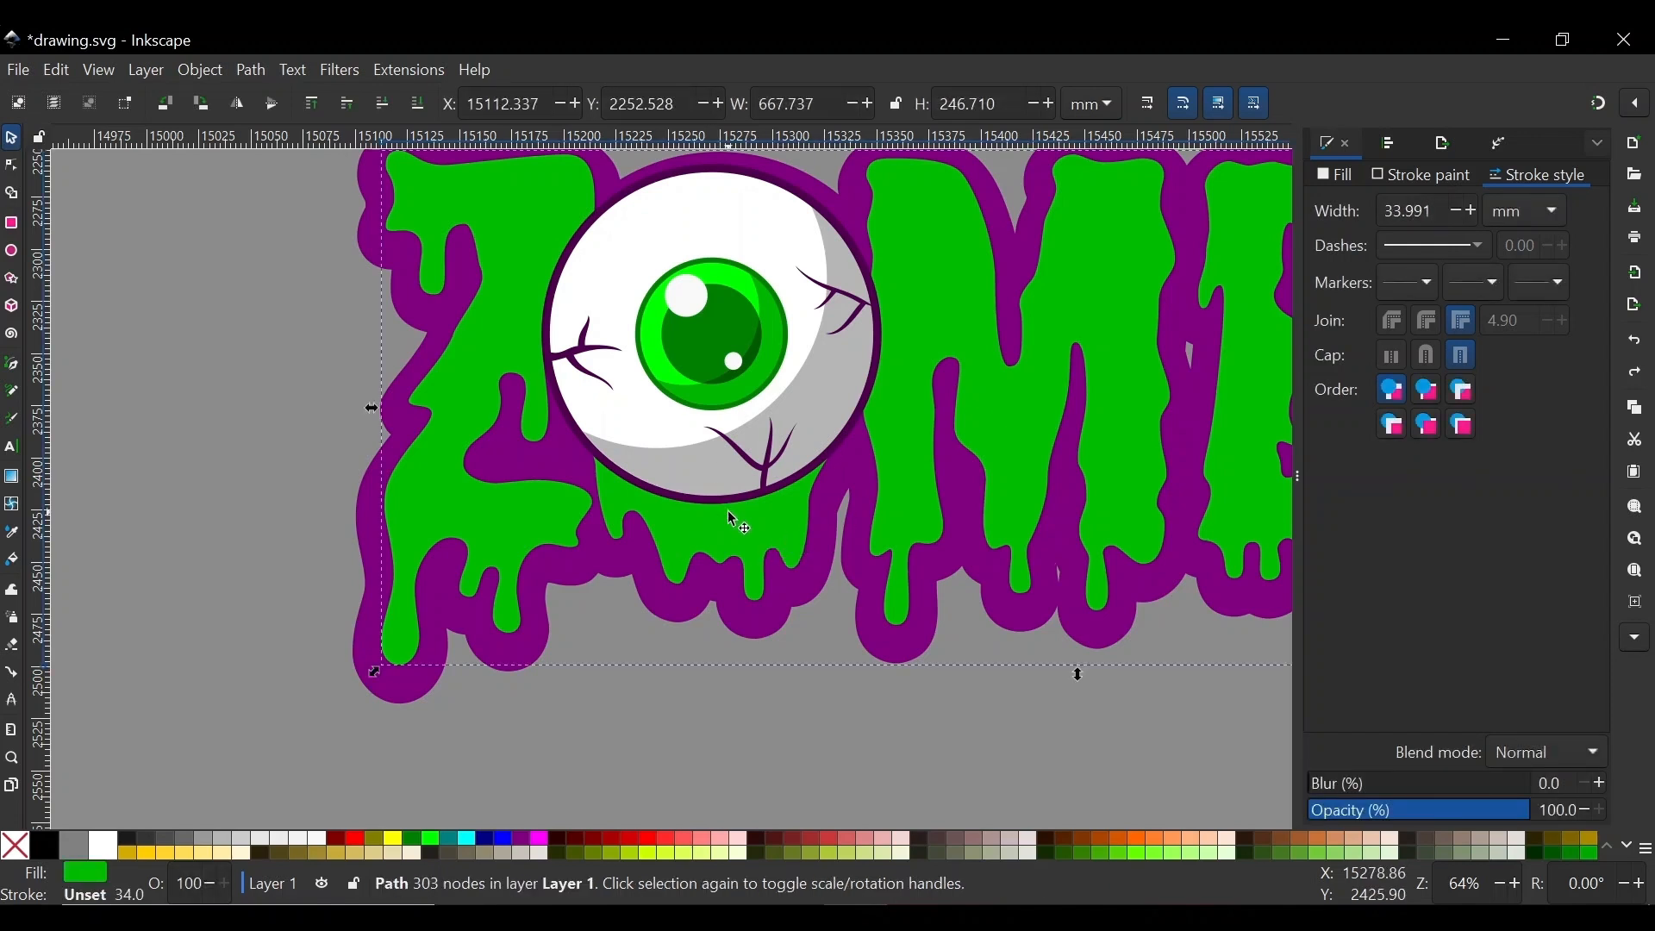
{"action": "key", "text": "n"}
{"action": "scroll", "coordinate": [789, 524], "scroll_direction": "up", "scroll_amount": 2}
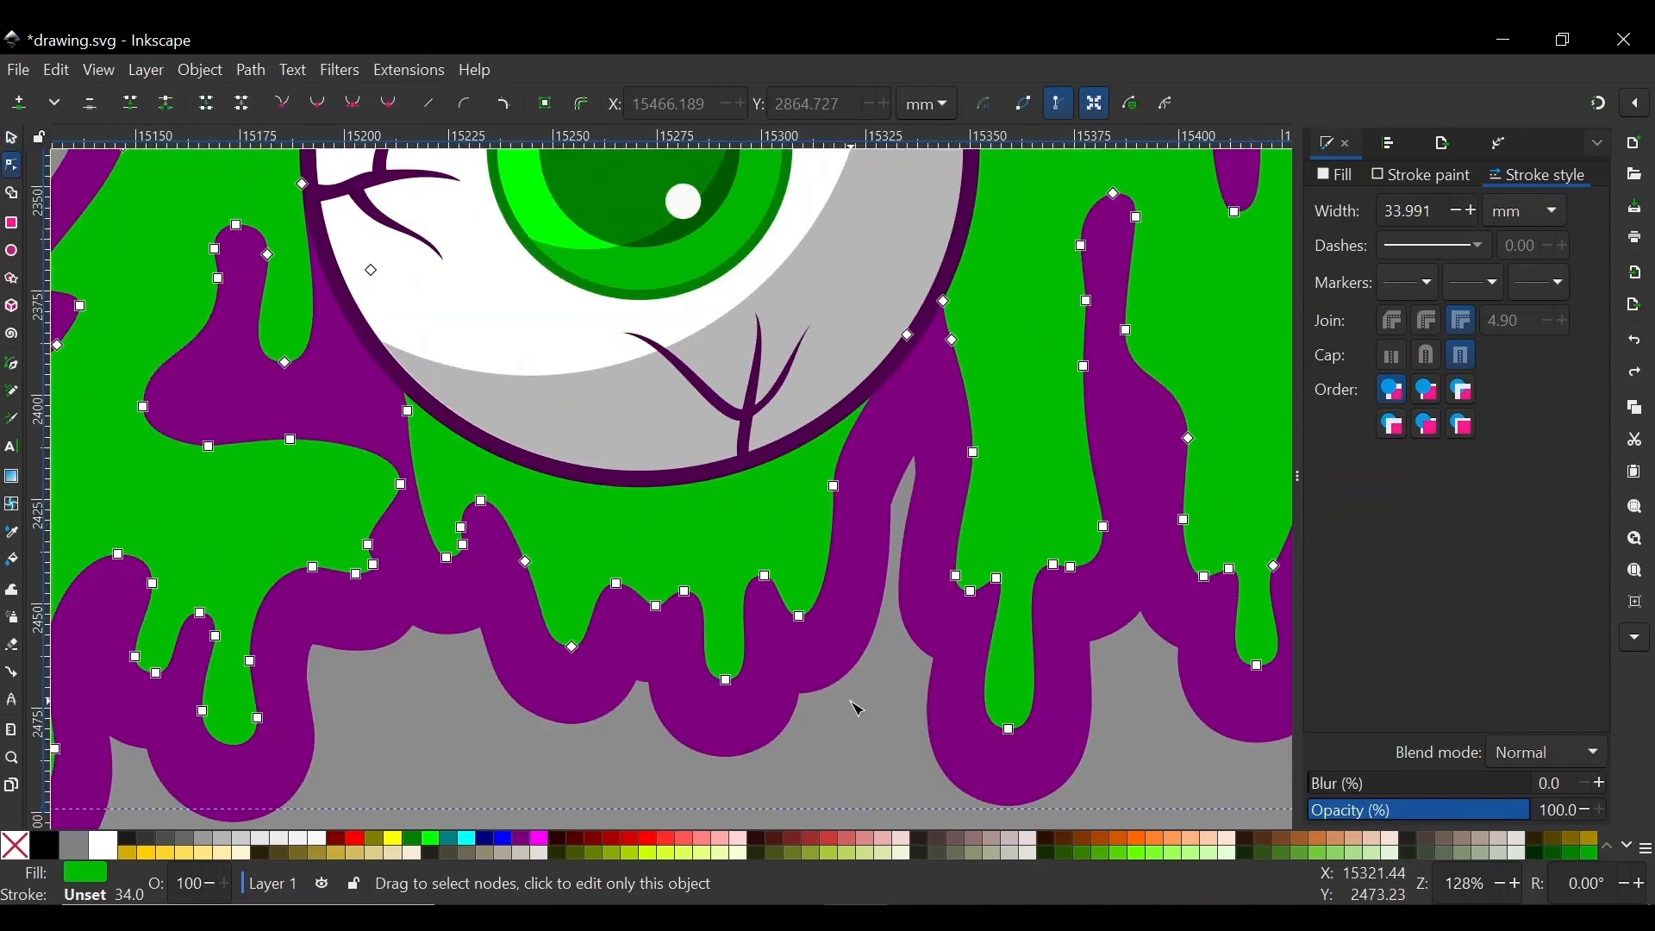
{"action": "left_click_drag", "start_coordinate": [882, 750], "coordinate": [433, 358]}
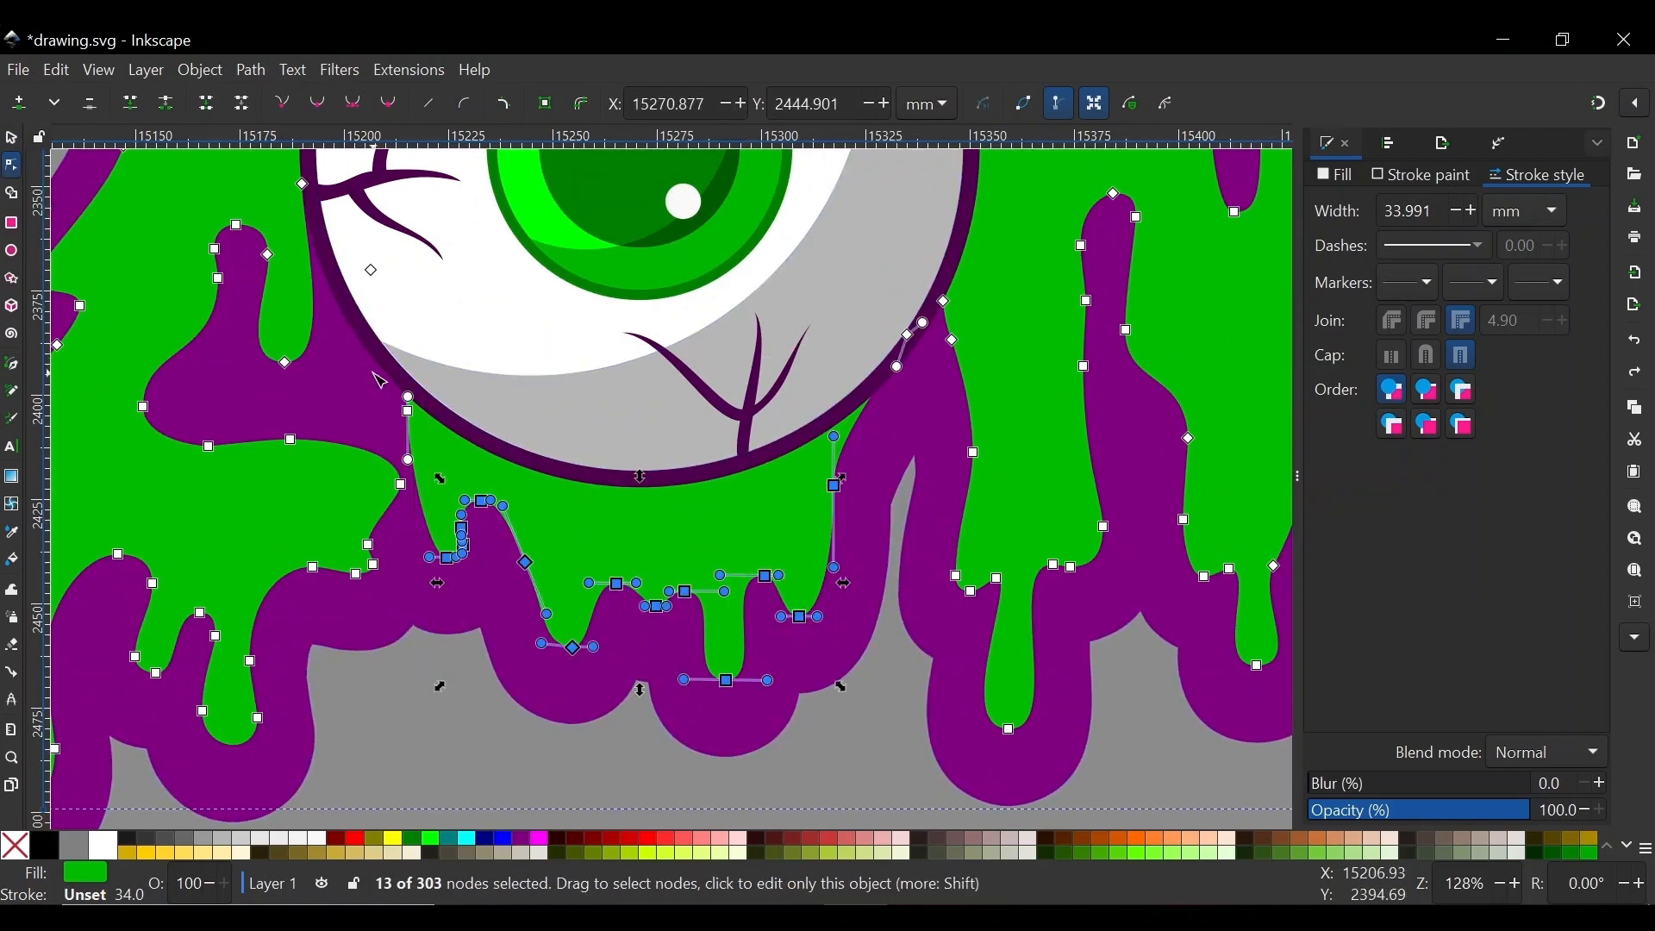
{"action": "left_click_drag", "start_coordinate": [373, 374], "coordinate": [487, 446]}
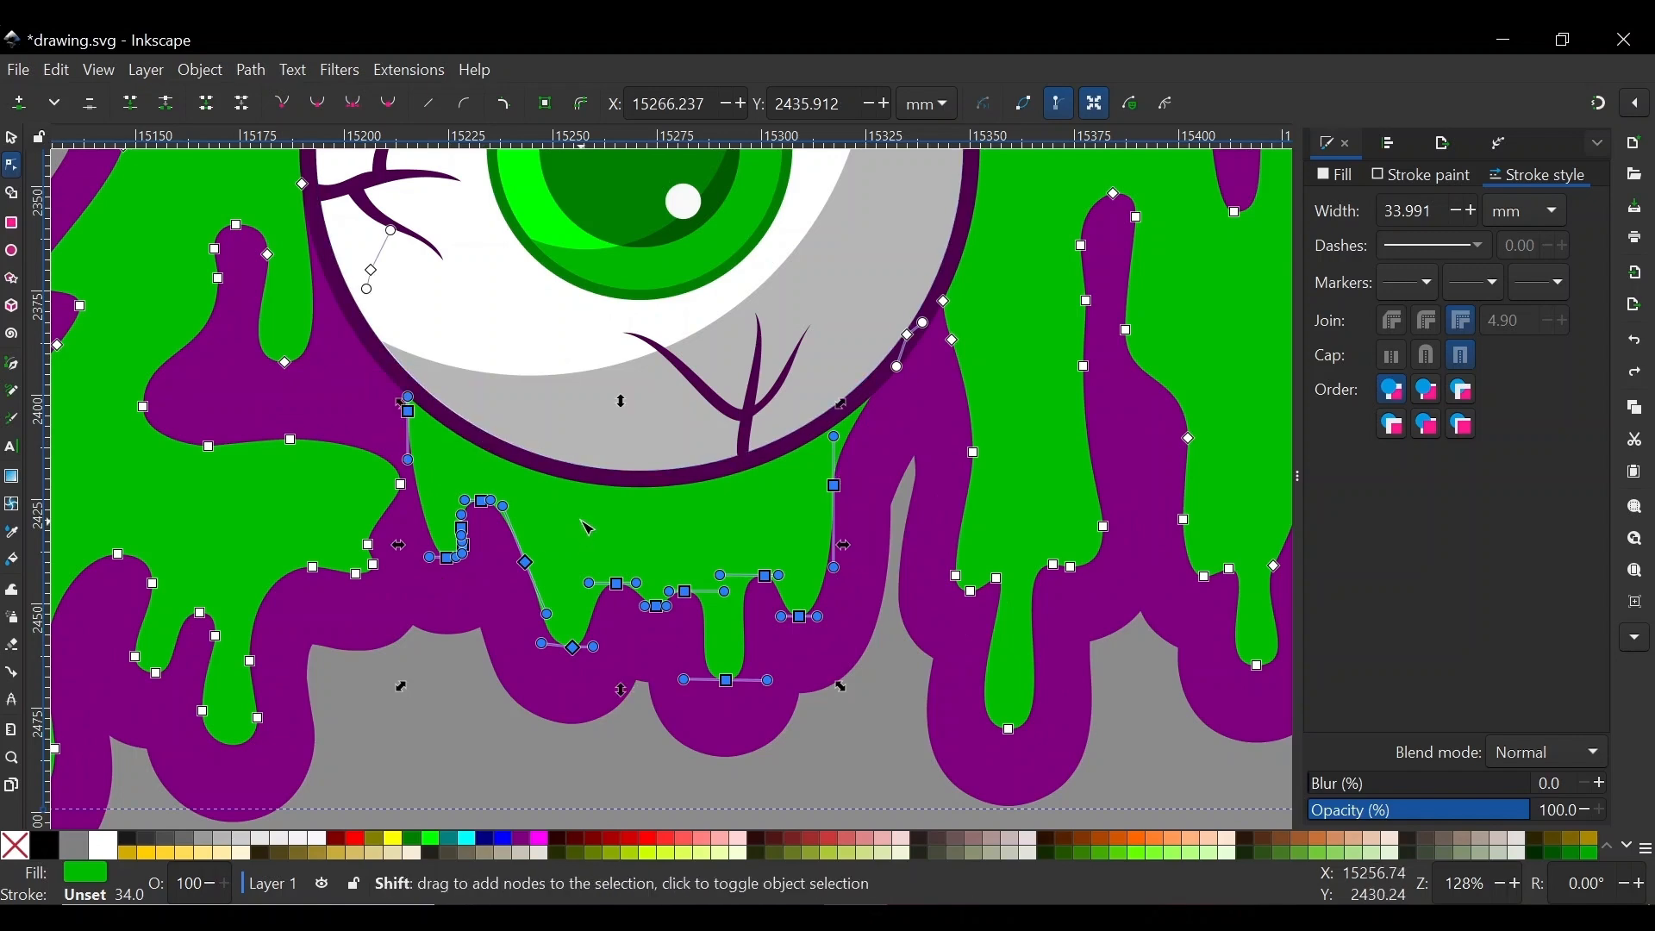
{"action": "scroll", "coordinate": [622, 488], "scroll_direction": "down", "scroll_amount": 3}
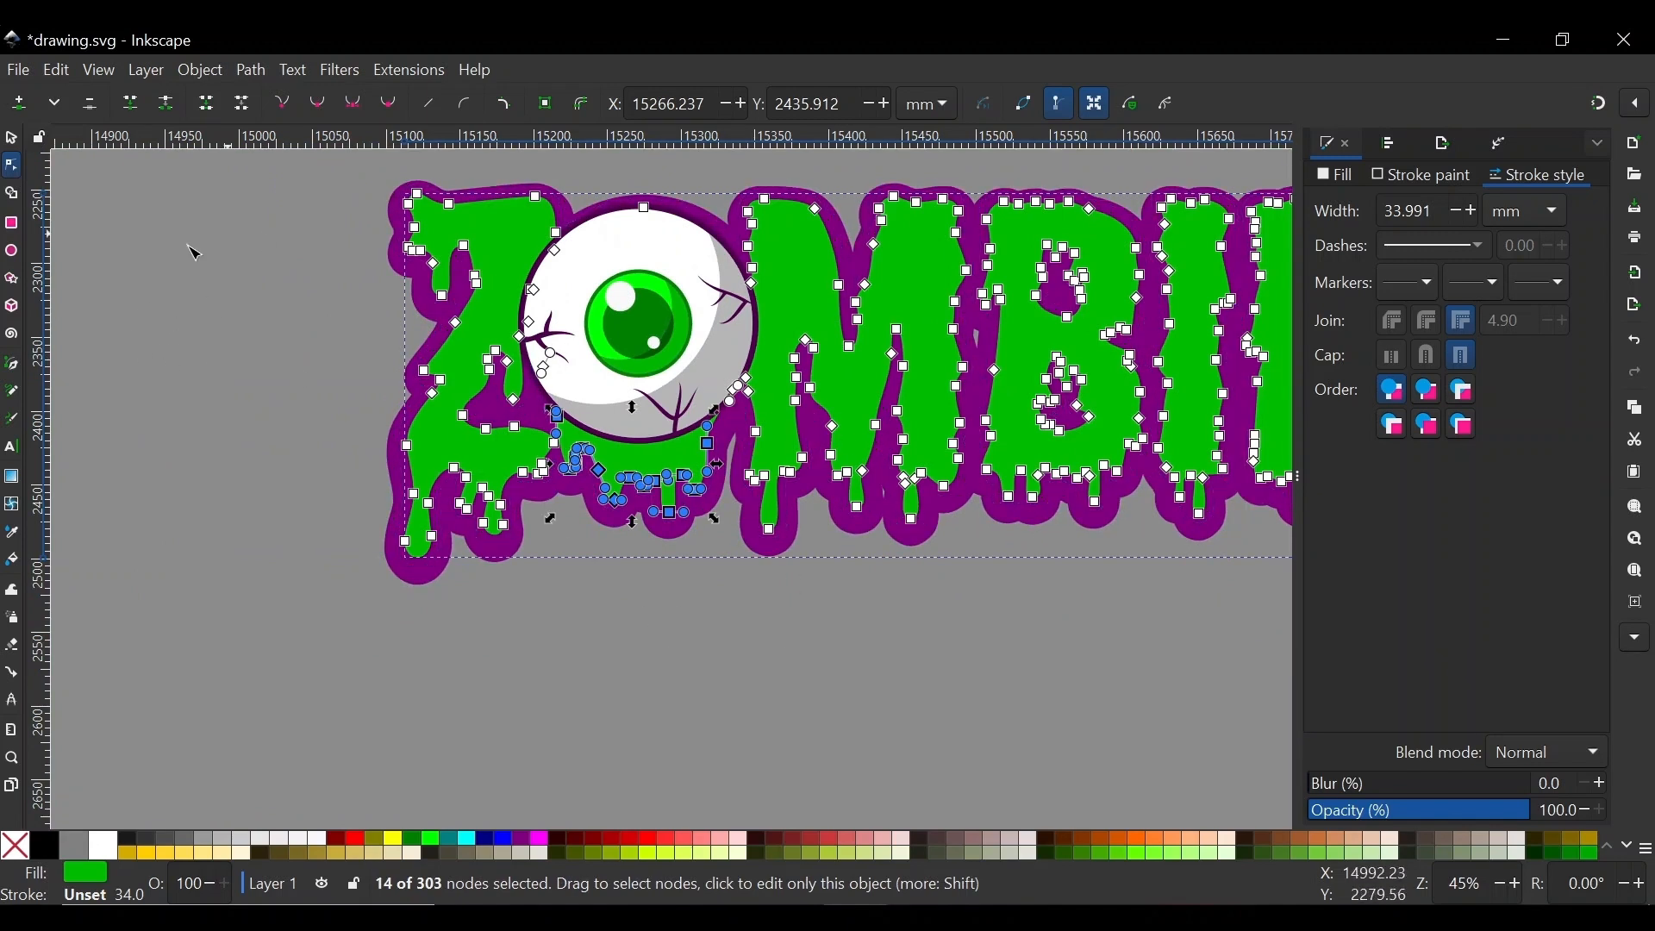
{"action": "key", "text": "ctrl+v"}
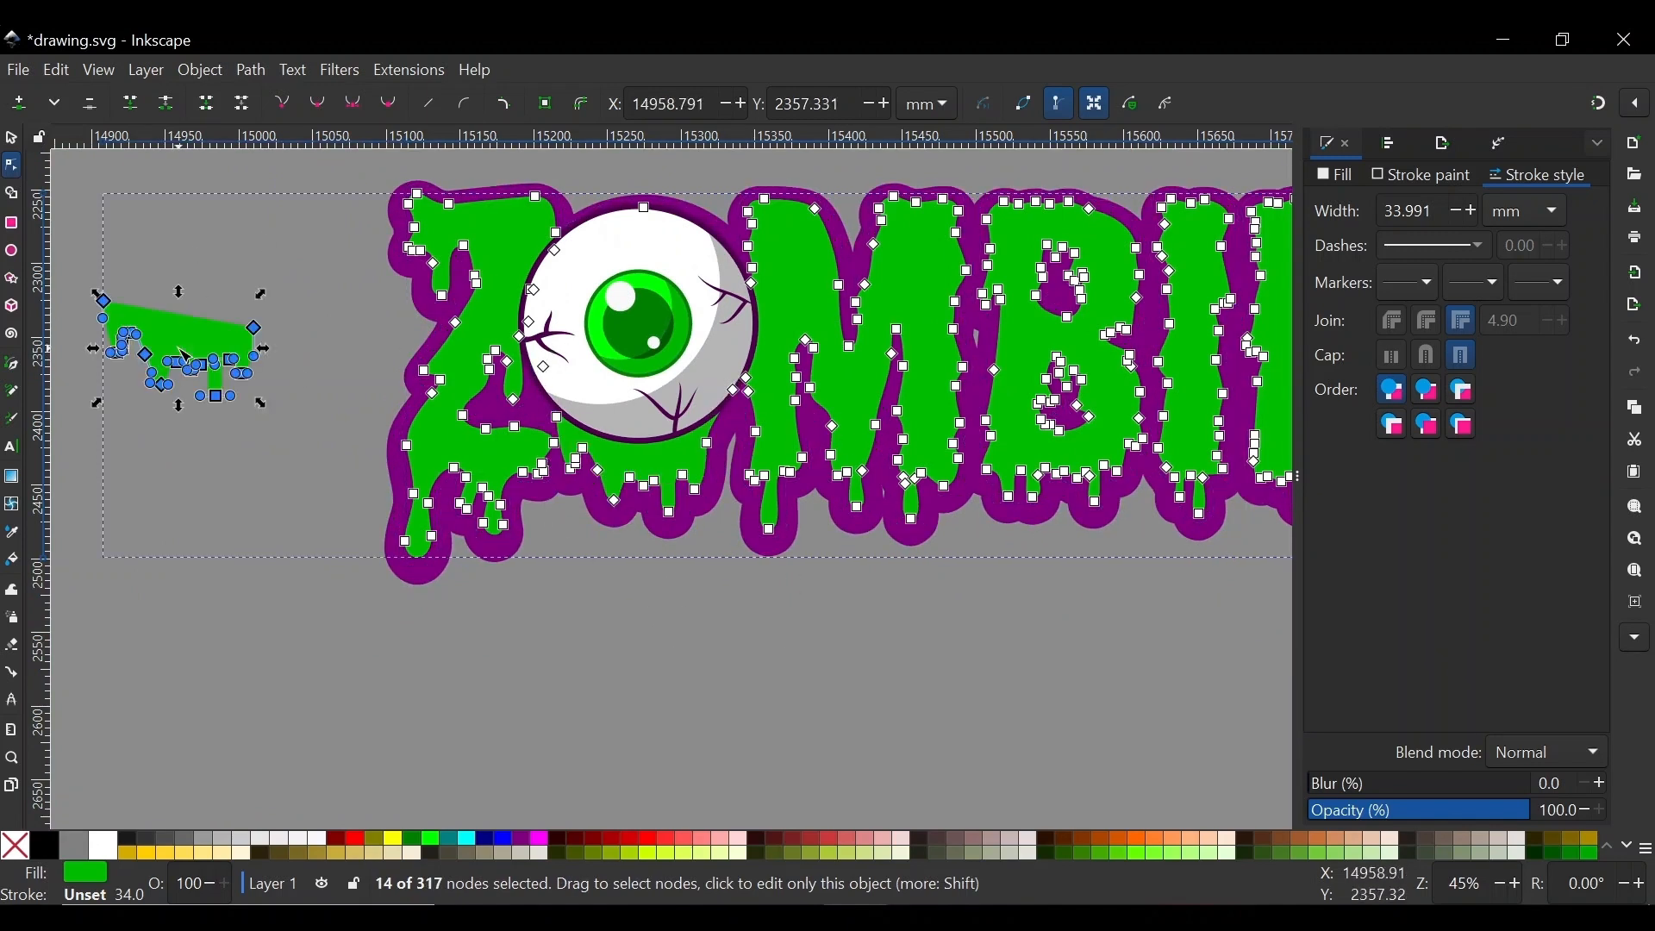
Split the lettering path into separate paths and select only the pasted drip shape
{"action": "left_click", "coordinate": [11, 140]}
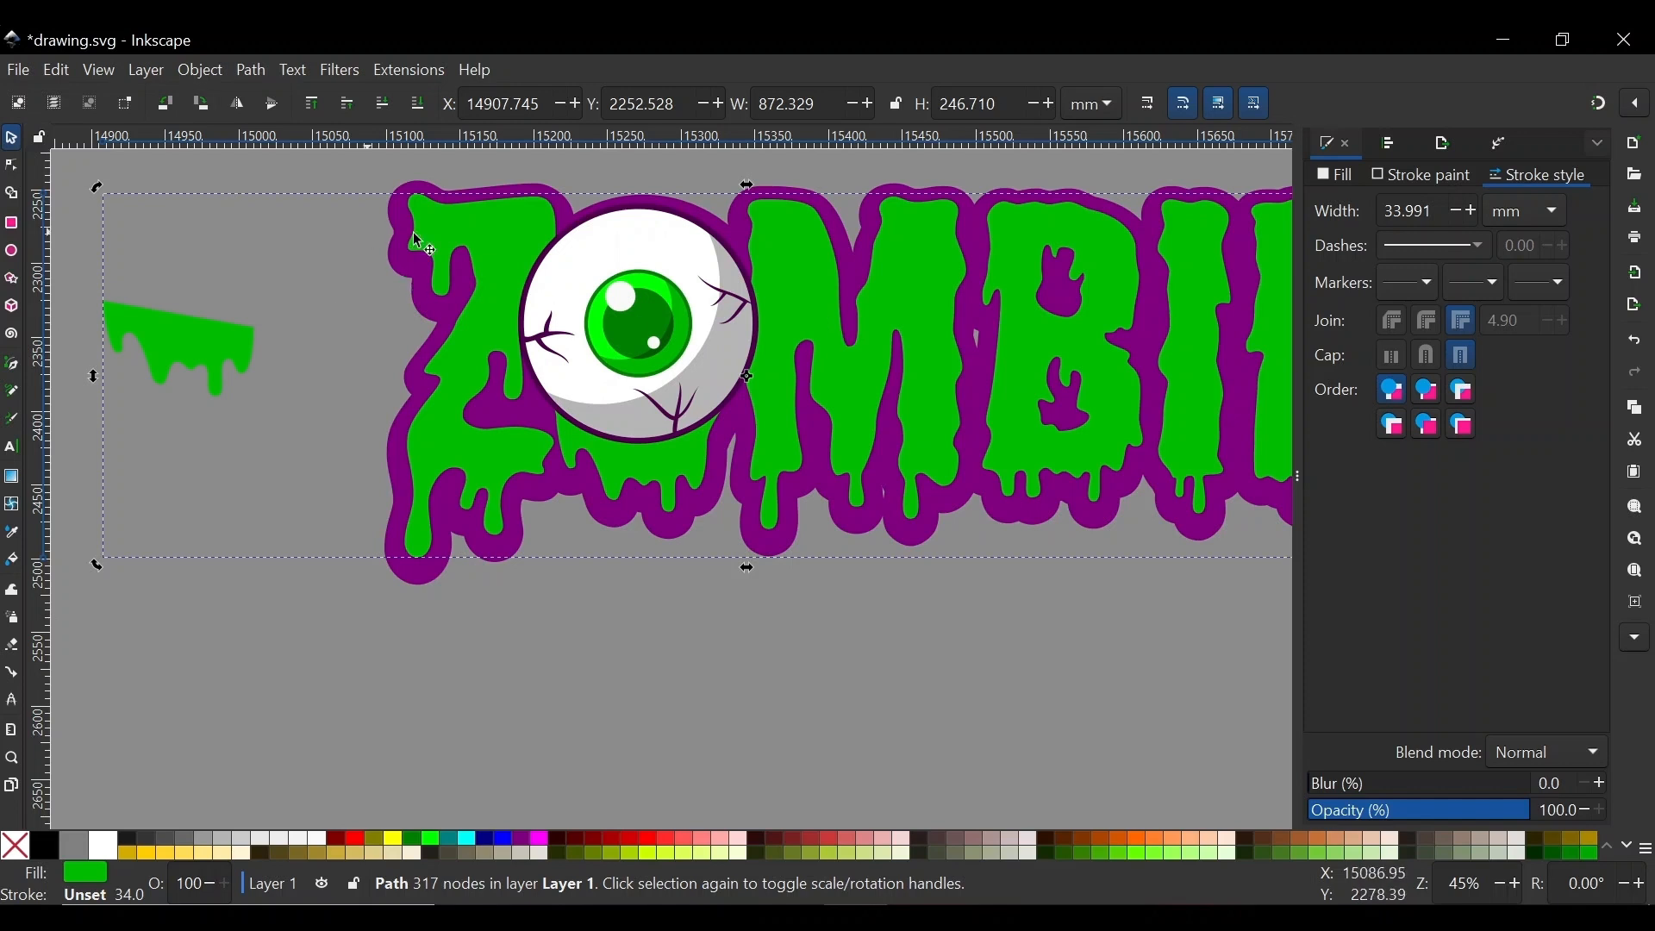
{"action": "left_click", "coordinate": [251, 67]}
{"action": "left_click", "coordinate": [281, 469]}
{"action": "left_click", "coordinate": [253, 250]}
{"action": "left_click", "coordinate": [220, 345]}
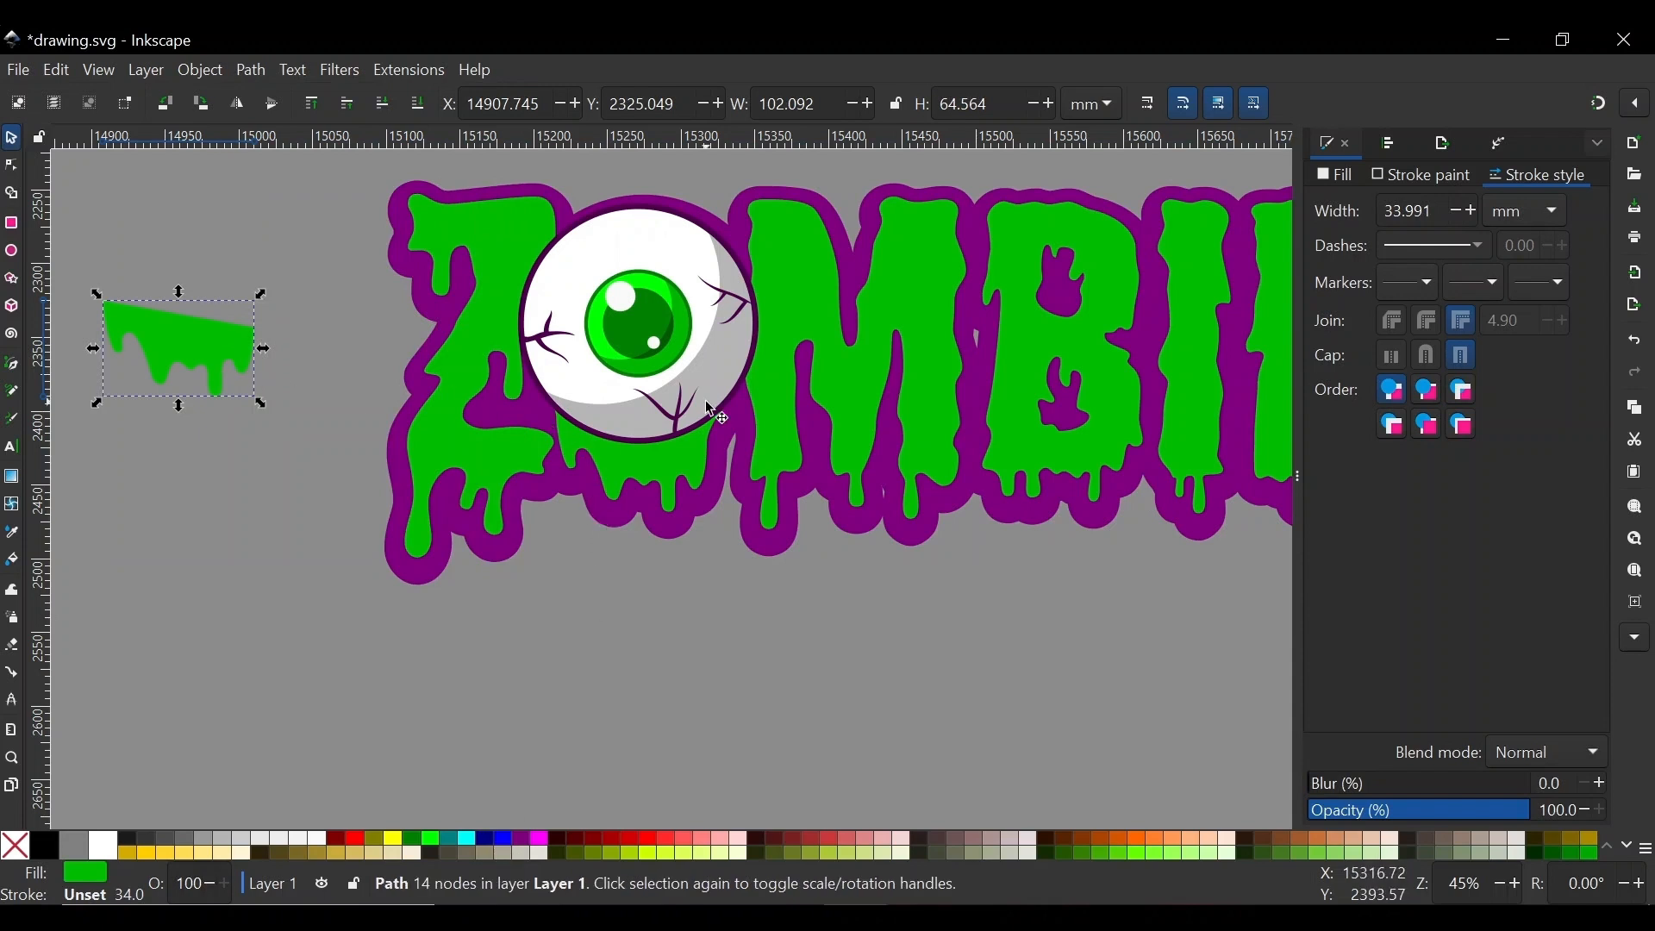
Fill the drip shape with the eyeball outline's dark purple 4d004d and bring it to the front just below the eyeball
{"action": "key", "text": "d"}
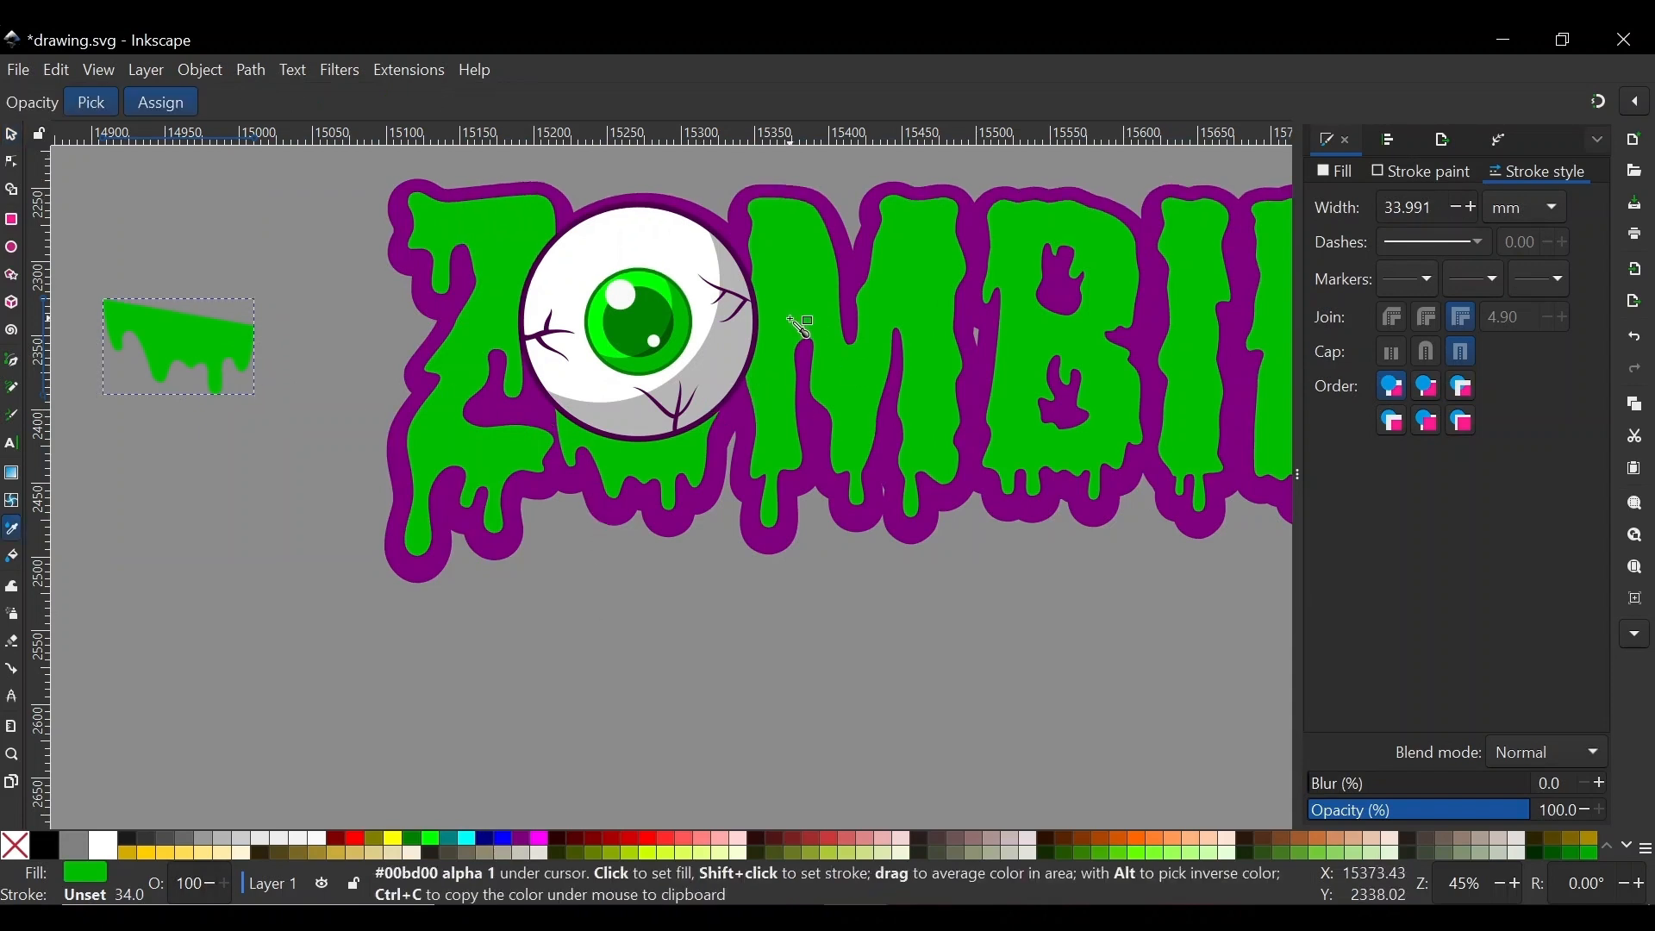
{"action": "left_click", "coordinate": [716, 235]}
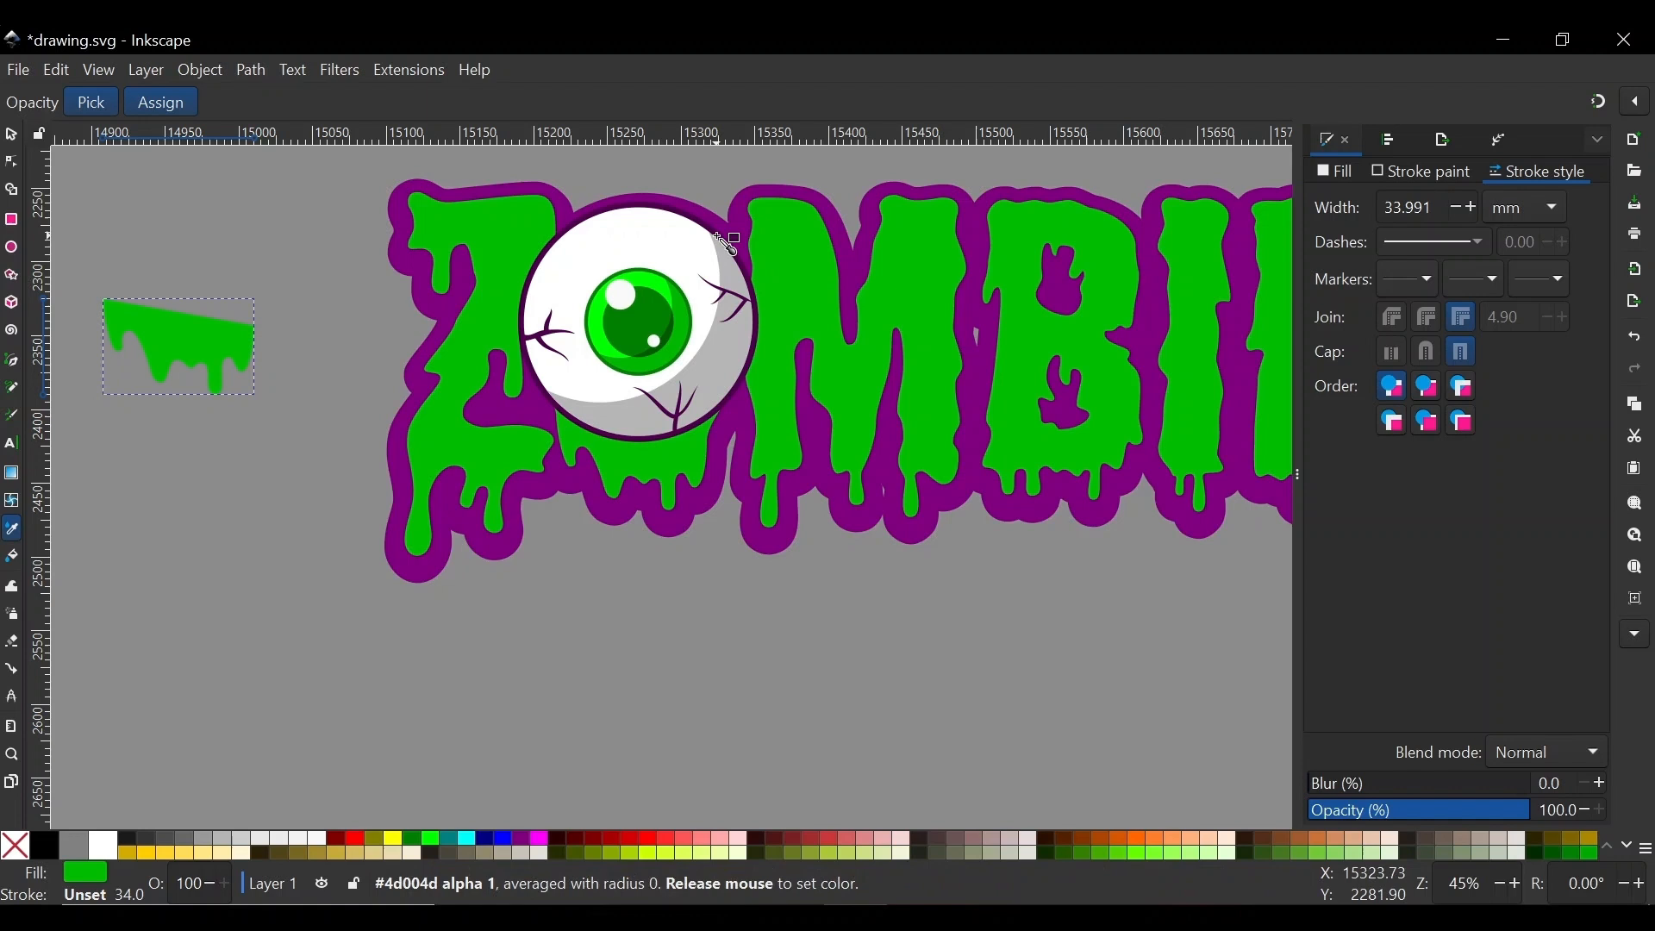
{"action": "left_click", "coordinate": [12, 138]}
{"action": "left_click_drag", "start_coordinate": [177, 345], "coordinate": [626, 459]}
{"action": "left_click", "coordinate": [304, 102]}
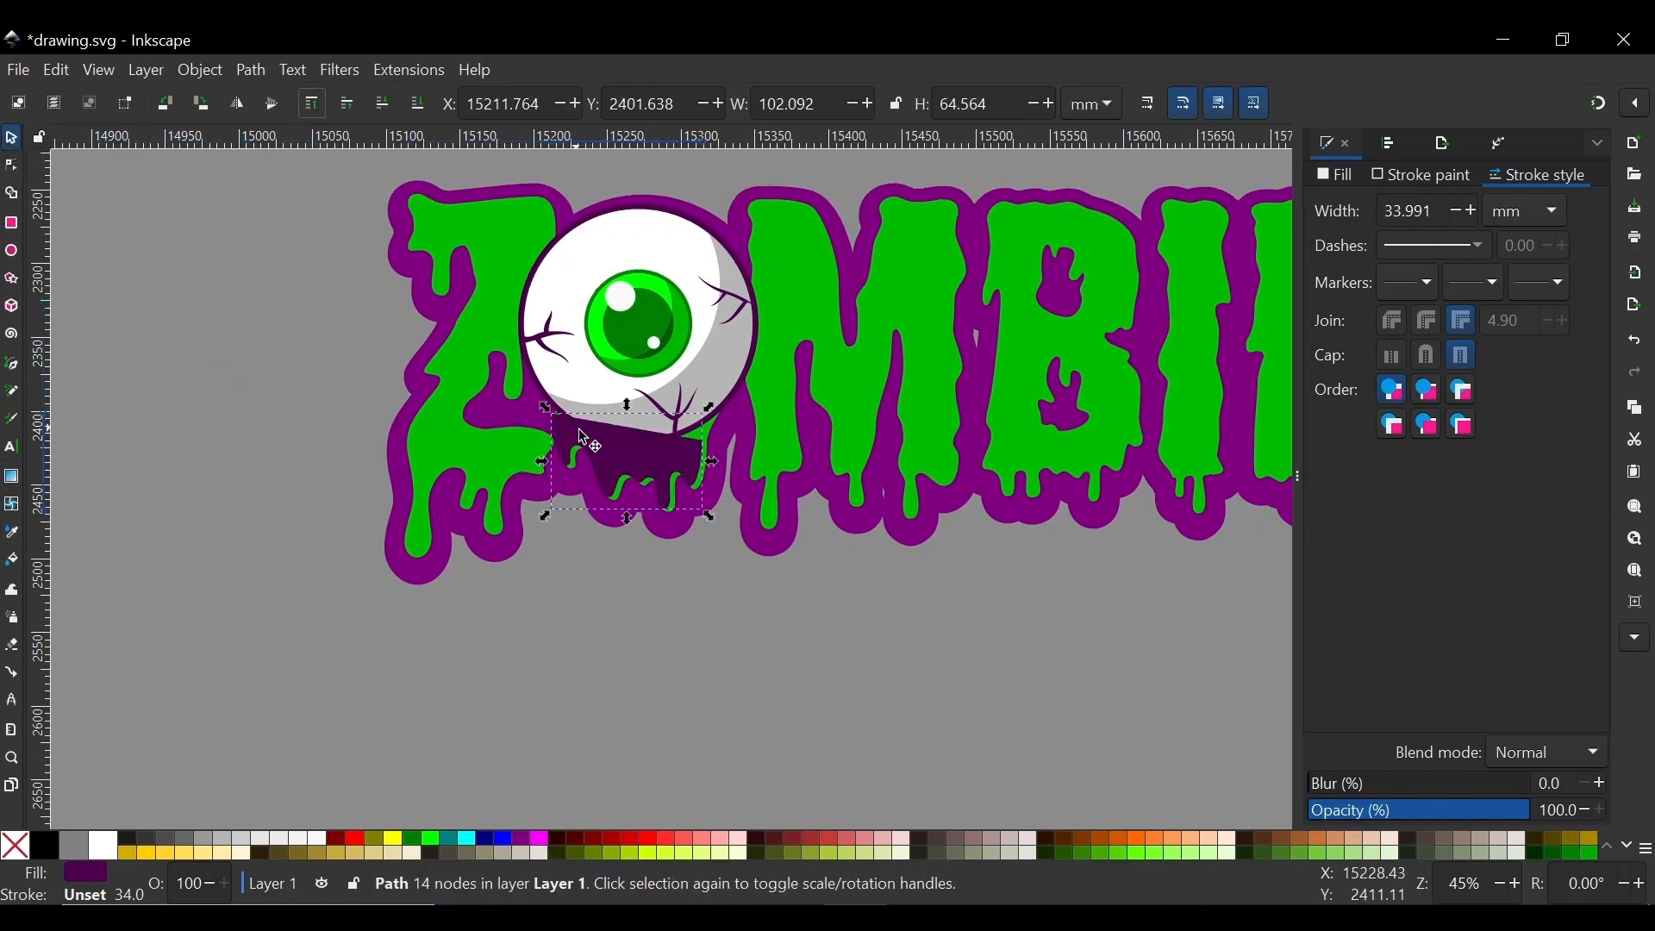
Align the dark purple drip shape exactly over the green drips beneath the eyeball
{"action": "scroll", "coordinate": [665, 431], "scroll_direction": "up", "scroll_amount": 5}
{"action": "scroll", "coordinate": [802, 416], "scroll_direction": "down", "scroll_amount": 3}
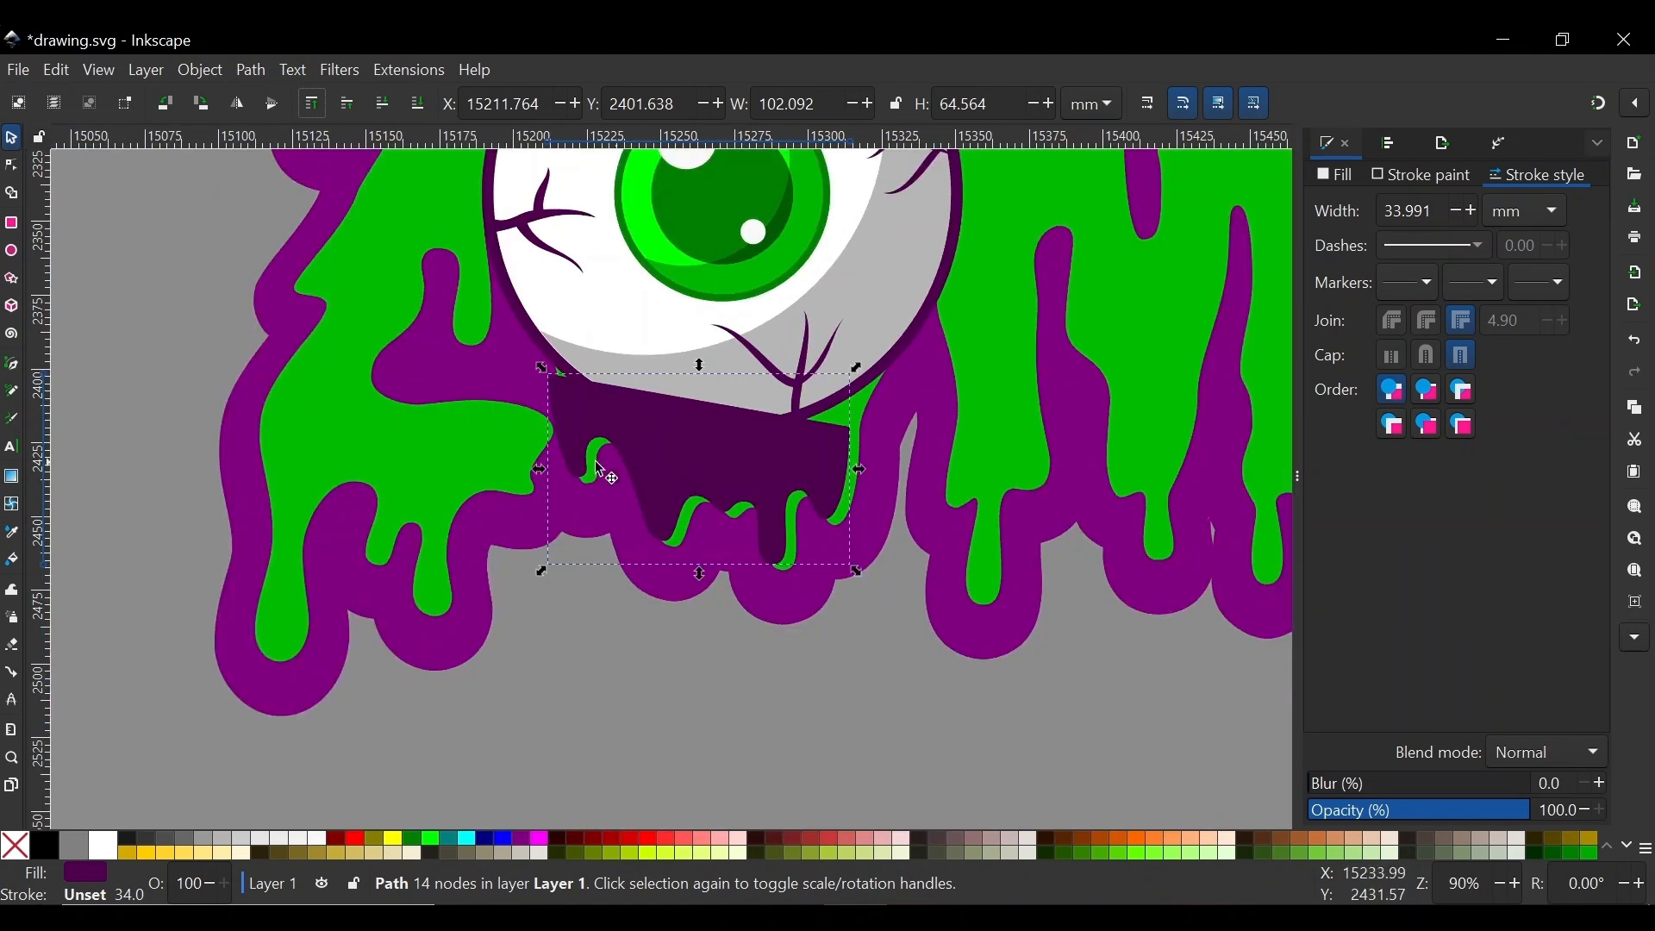
{"action": "scroll", "coordinate": [601, 468], "scroll_direction": "up", "scroll_amount": 3}
{"action": "left_click_drag", "start_coordinate": [536, 400], "coordinate": [587, 442]}
{"action": "scroll", "coordinate": [604, 521], "scroll_direction": "up", "scroll_amount": 3}
{"action": "scroll", "coordinate": [577, 521], "scroll_direction": "down", "scroll_amount": 3}
{"action": "scroll", "coordinate": [597, 508], "scroll_direction": "down", "scroll_amount": 2}
{"action": "key", "text": "Escape"}
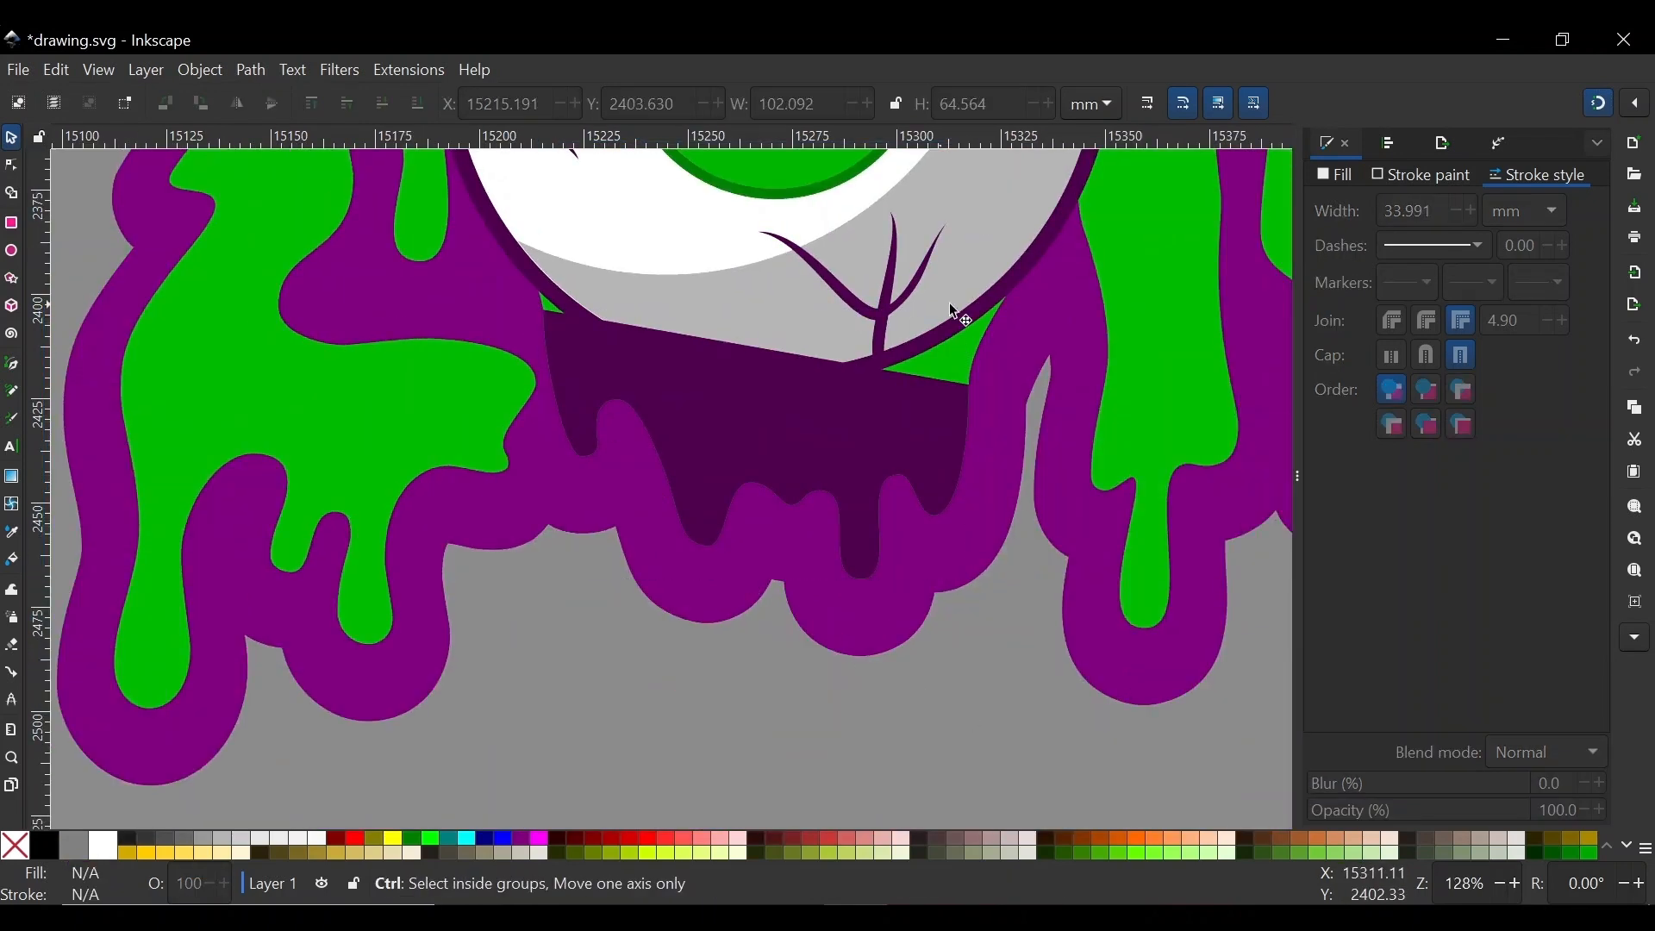
Extend both upper corners of the dark drip shape up over the eyeball's lower edge and lower its rightmost drip's tip
{"action": "scroll", "coordinate": [953, 304], "scroll_direction": "up", "scroll_amount": 2}
{"action": "double_click", "coordinate": [960, 472]}
{"action": "left_click_drag", "start_coordinate": [965, 466], "coordinate": [1072, 206]}
{"action": "left_click_drag", "start_coordinate": [898, 727], "coordinate": [907, 752]}
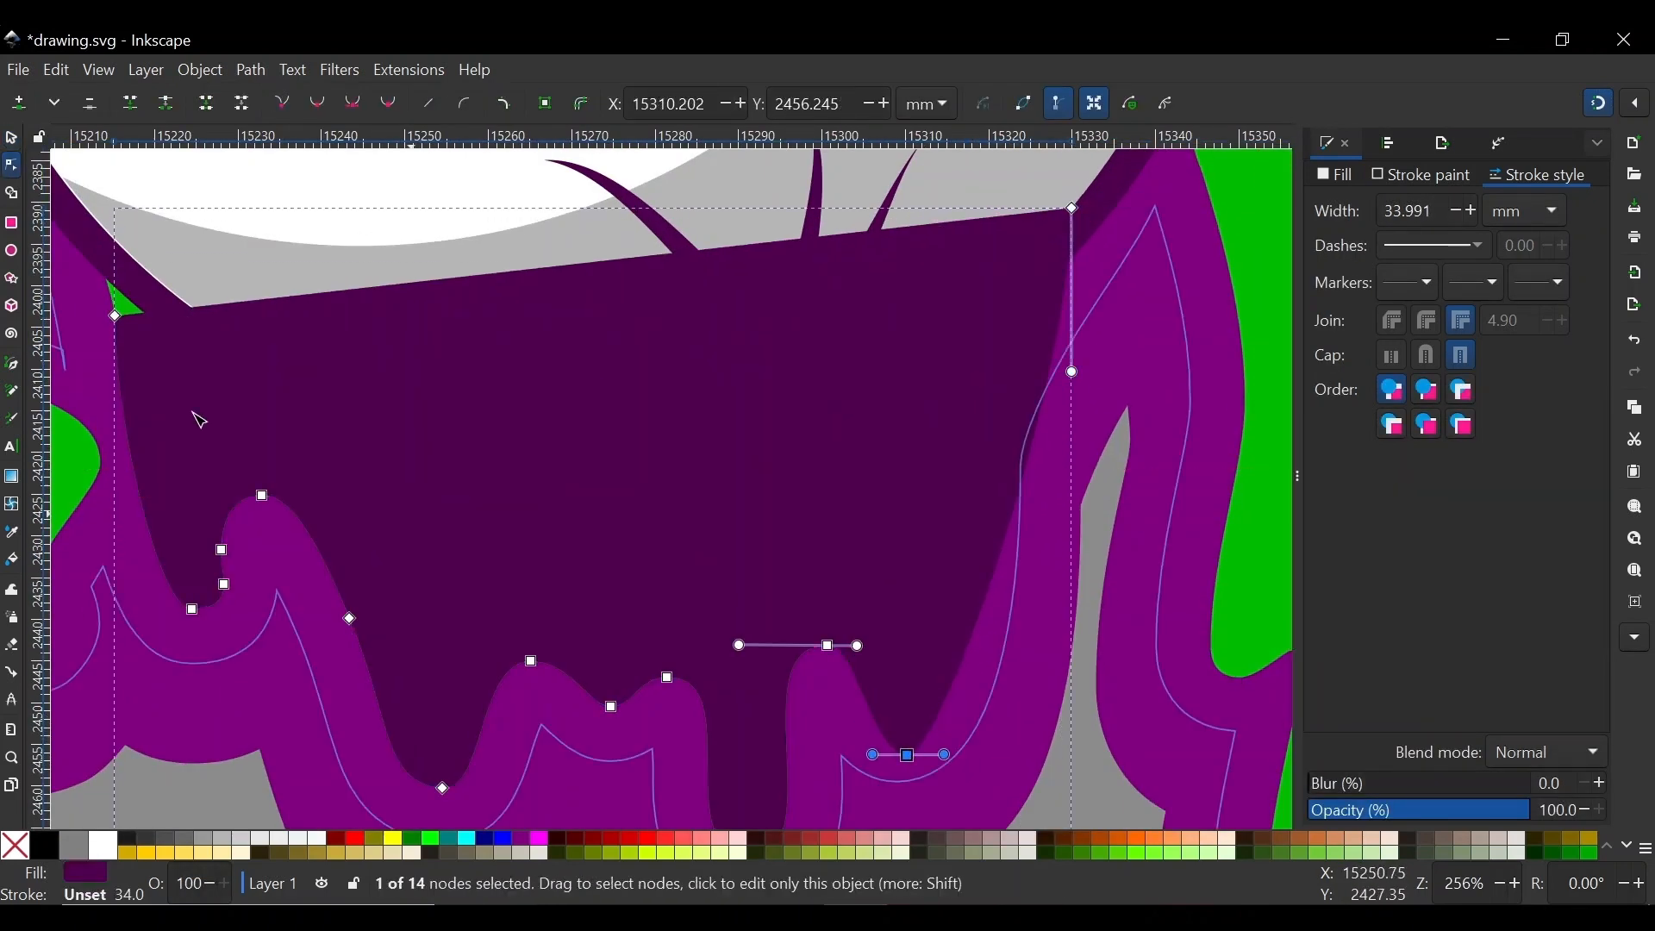
{"action": "left_click_drag", "start_coordinate": [115, 315], "coordinate": [101, 222]}
{"action": "left_click", "coordinate": [11, 137]}
Refine the nodes along the dark drip shape's lower edge so that its drips hang slightly further down
{"action": "scroll", "coordinate": [427, 408], "scroll_direction": "down", "scroll_amount": 1}
{"action": "scroll", "coordinate": [429, 410], "scroll_direction": "down", "scroll_amount": 1}
{"action": "mouse_move", "coordinate": [579, 484]}
{"action": "left_mouse_down"}
{"action": "mouse_move", "coordinate": [547, 492]}
{"action": "mouse_move", "coordinate": [583, 487]}
{"action": "mouse_move", "coordinate": [595, 511]}
{"action": "left_mouse_up"}
{"action": "double_click", "coordinate": [638, 500]}
{"action": "scroll", "coordinate": [612, 465], "scroll_direction": "up", "scroll_amount": 3}
{"action": "left_click_drag", "start_coordinate": [676, 679], "coordinate": [687, 696]}
{"action": "scroll", "coordinate": [739, 591], "scroll_direction": "down", "scroll_amount": 4}
{"action": "double_click", "coordinate": [739, 591]}
{"action": "left_click", "coordinate": [12, 138]}
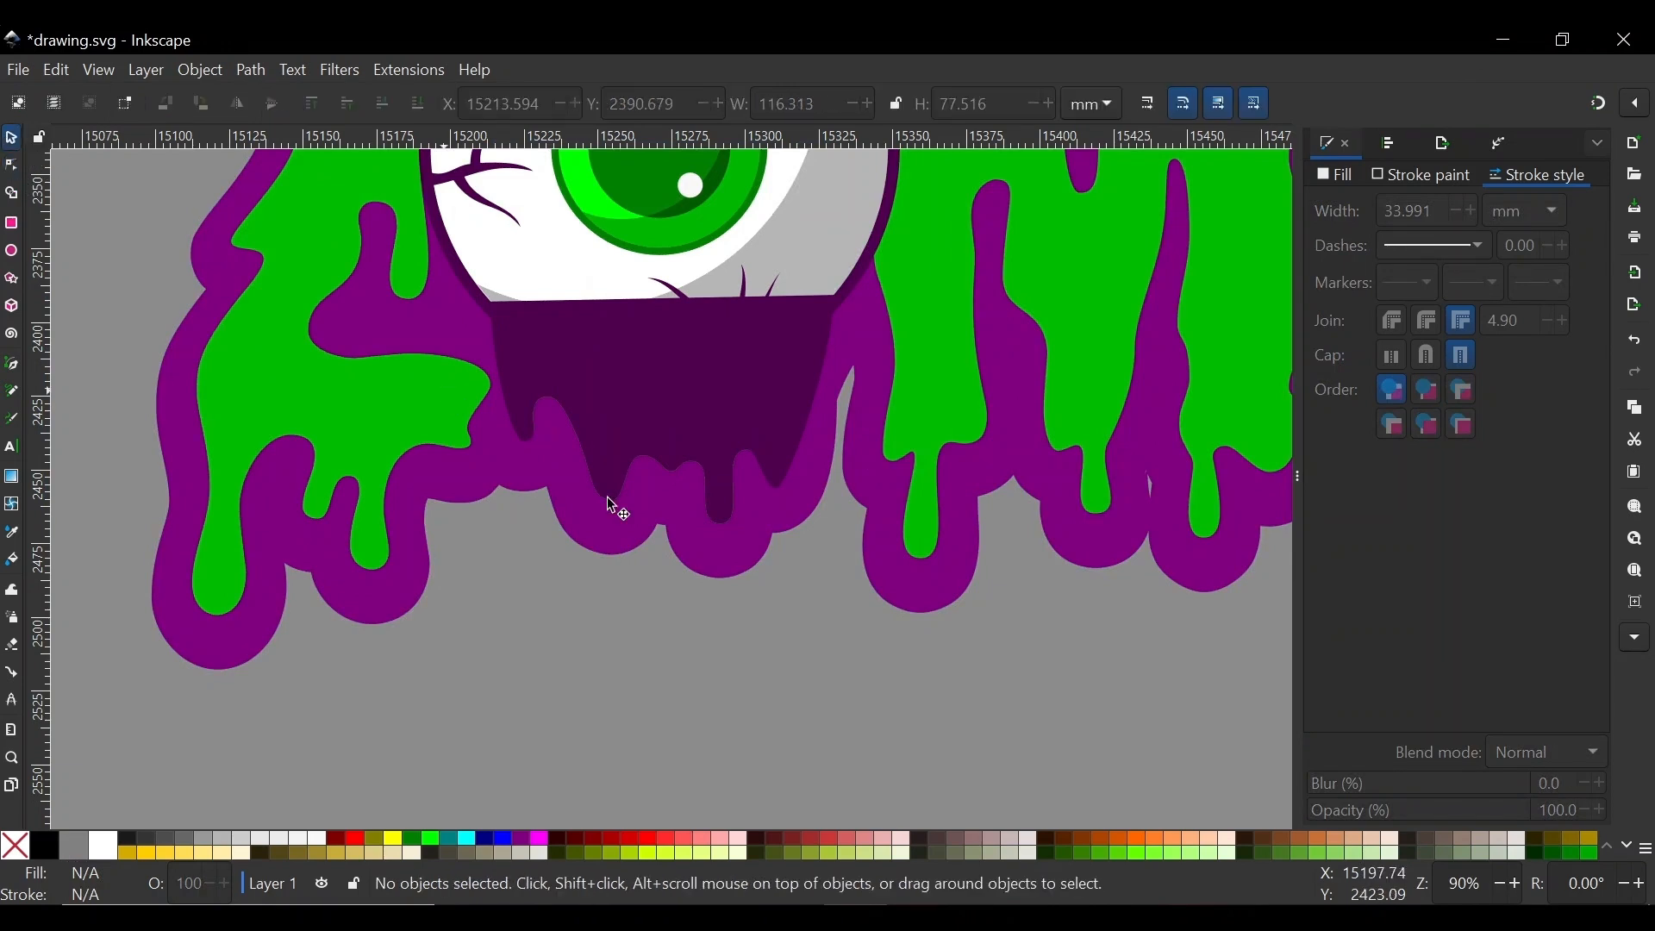
Lower the dark drip shape one level so that it lies behind the eyeball
{"action": "scroll", "coordinate": [614, 509], "scroll_direction": "down", "scroll_amount": 1}
{"action": "left_click", "coordinate": [668, 432]}
{"action": "left_click", "coordinate": [383, 104]}
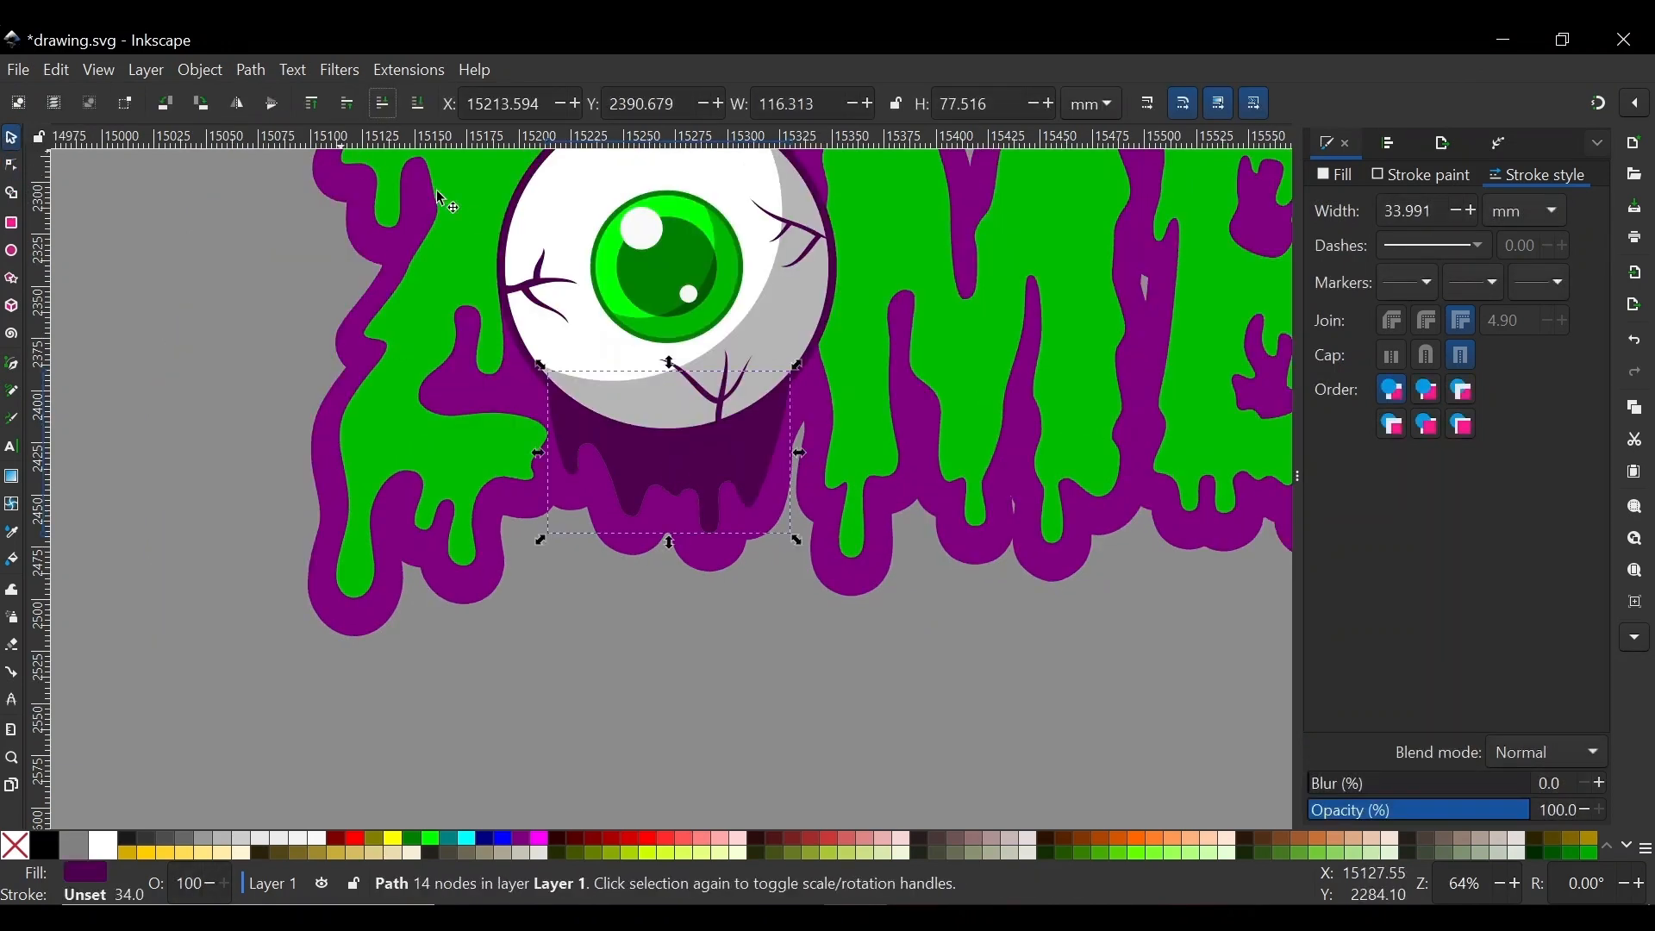
{"action": "left_click", "coordinate": [727, 614]}
Examine the whole ZOMBIE lettering with the eyeball and its dark drips, both from afar and close up
{"action": "scroll", "coordinate": [694, 586], "scroll_direction": "down", "scroll_amount": 3}
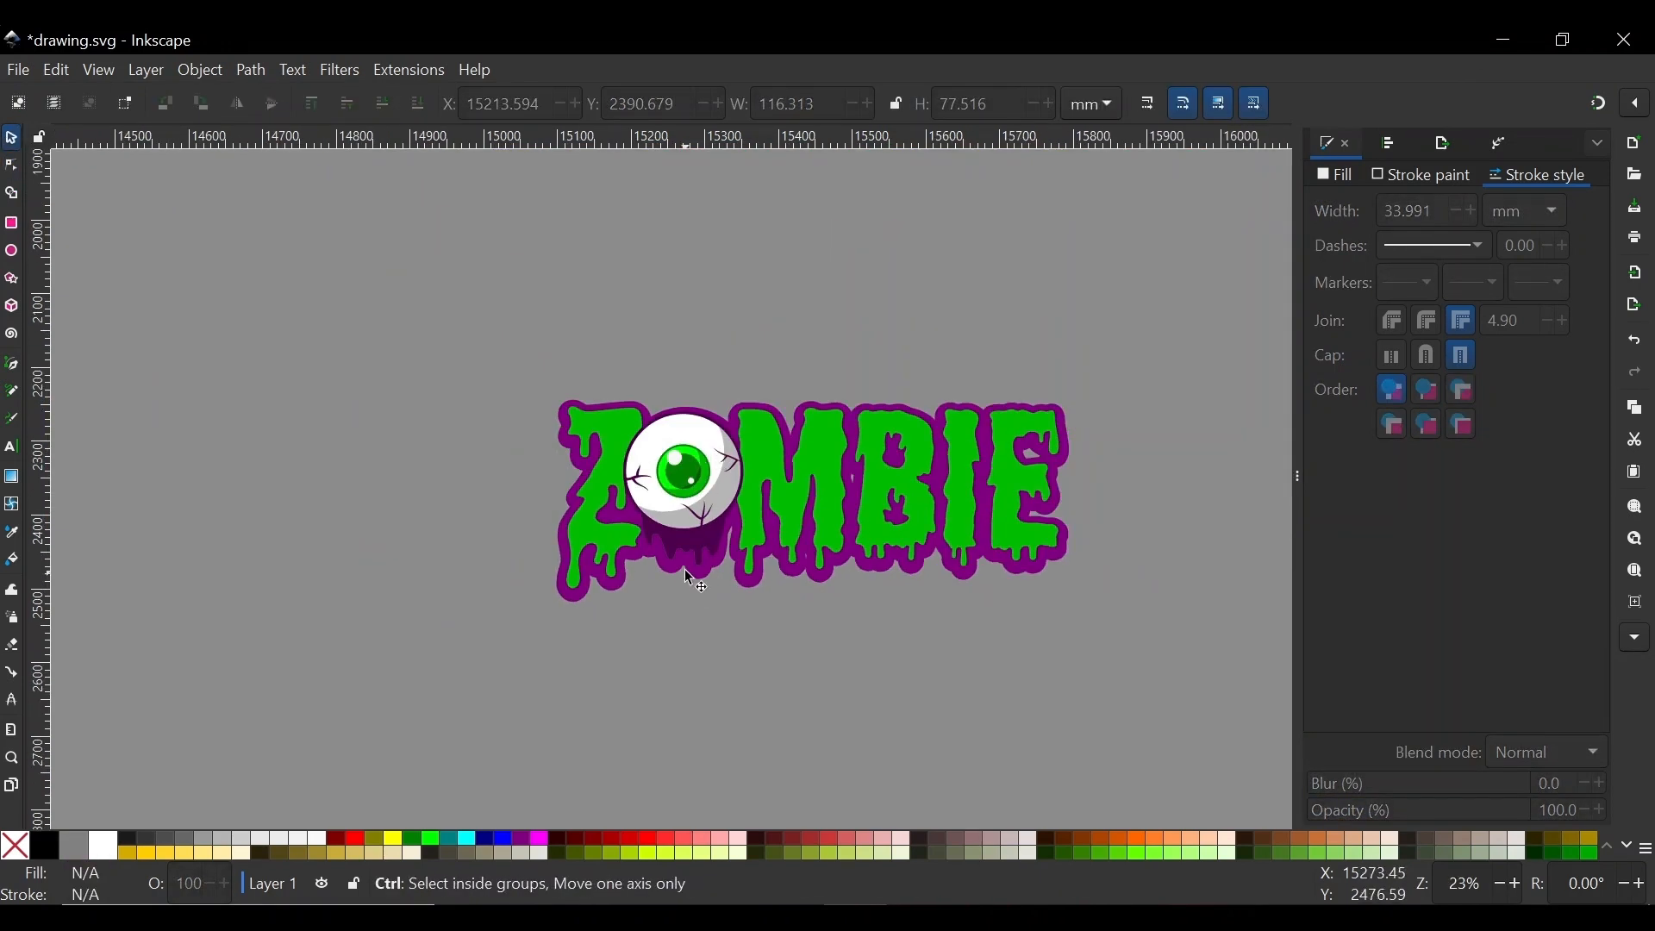
{"action": "scroll", "coordinate": [684, 570], "scroll_direction": "up", "scroll_amount": 2}
{"action": "scroll", "coordinate": [480, 417], "scroll_direction": "down", "scroll_amount": 1}
{"action": "scroll", "coordinate": [676, 504], "scroll_direction": "down", "scroll_amount": 1}
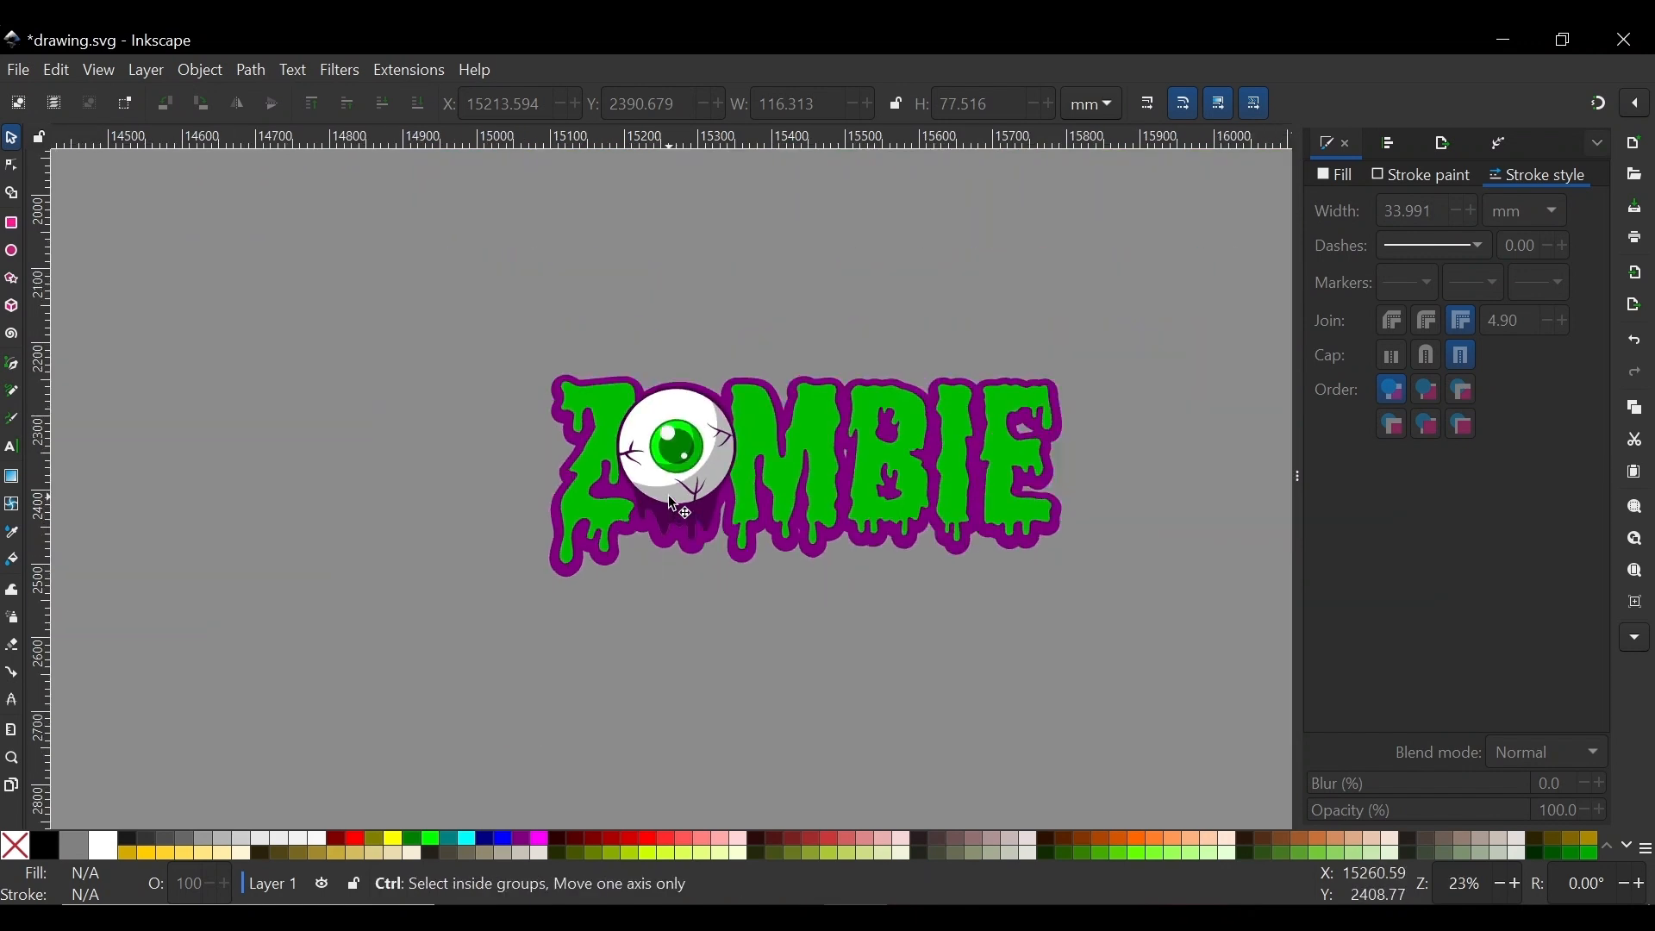
{"action": "scroll", "coordinate": [677, 422], "scroll_direction": "up", "scroll_amount": 3}
{"action": "scroll", "coordinate": [466, 422], "scroll_direction": "down", "scroll_amount": 2}
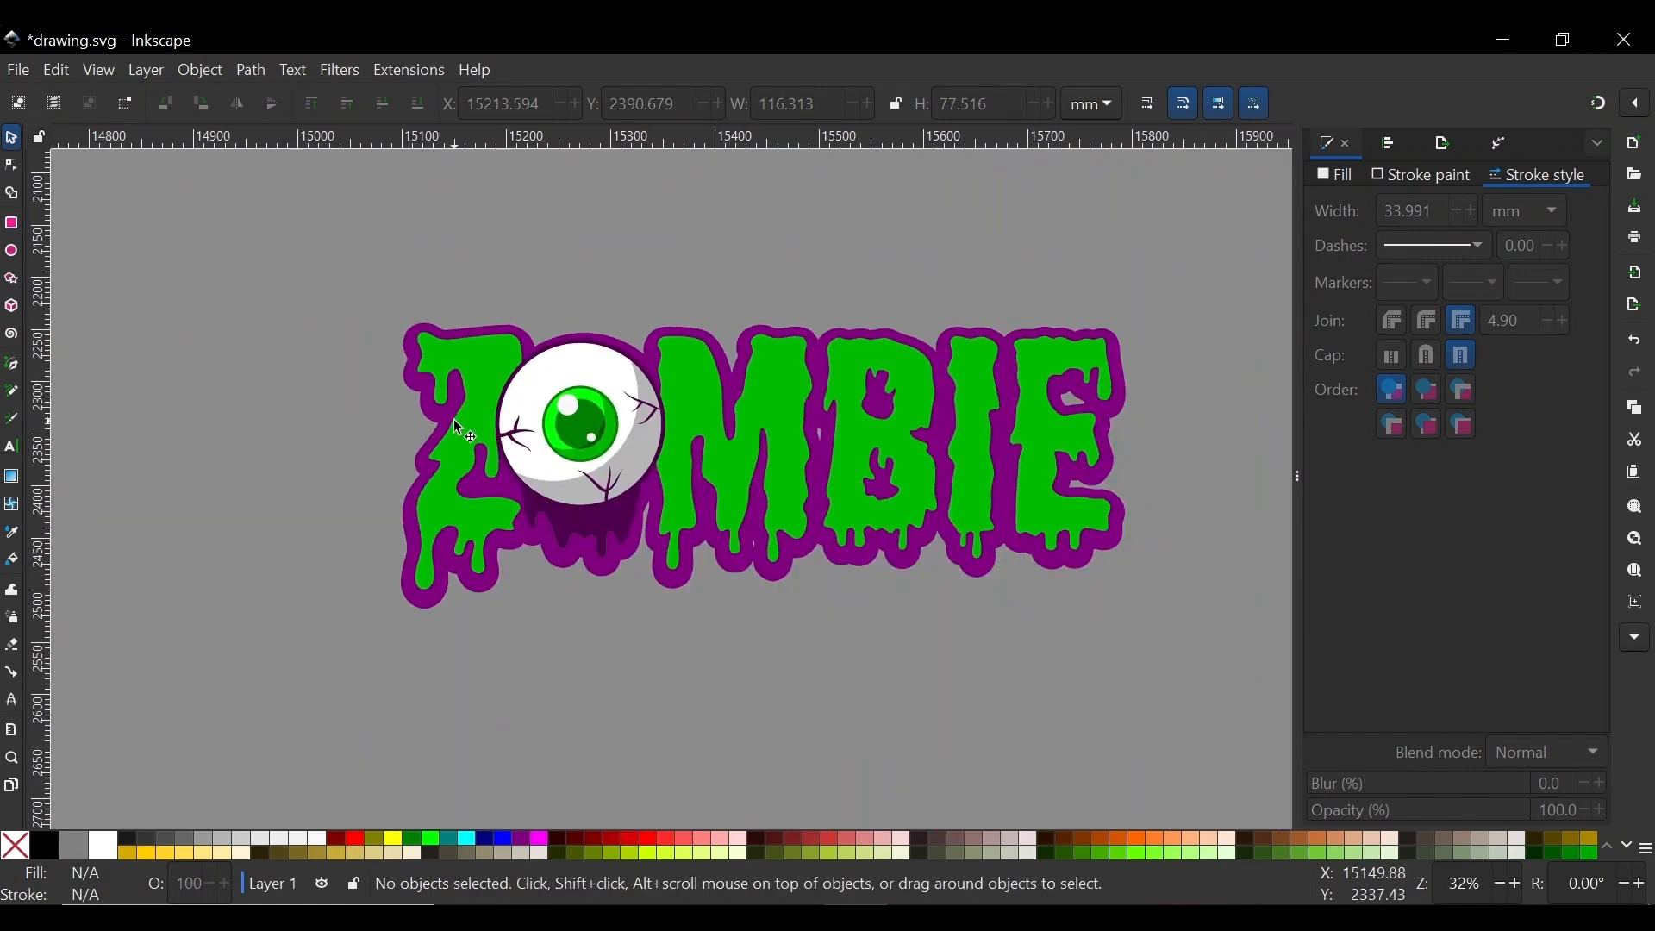
{"action": "scroll", "coordinate": [736, 374], "scroll_direction": "down", "scroll_amount": 2}
{"action": "scroll", "coordinate": [739, 372], "scroll_direction": "up", "scroll_amount": 4}
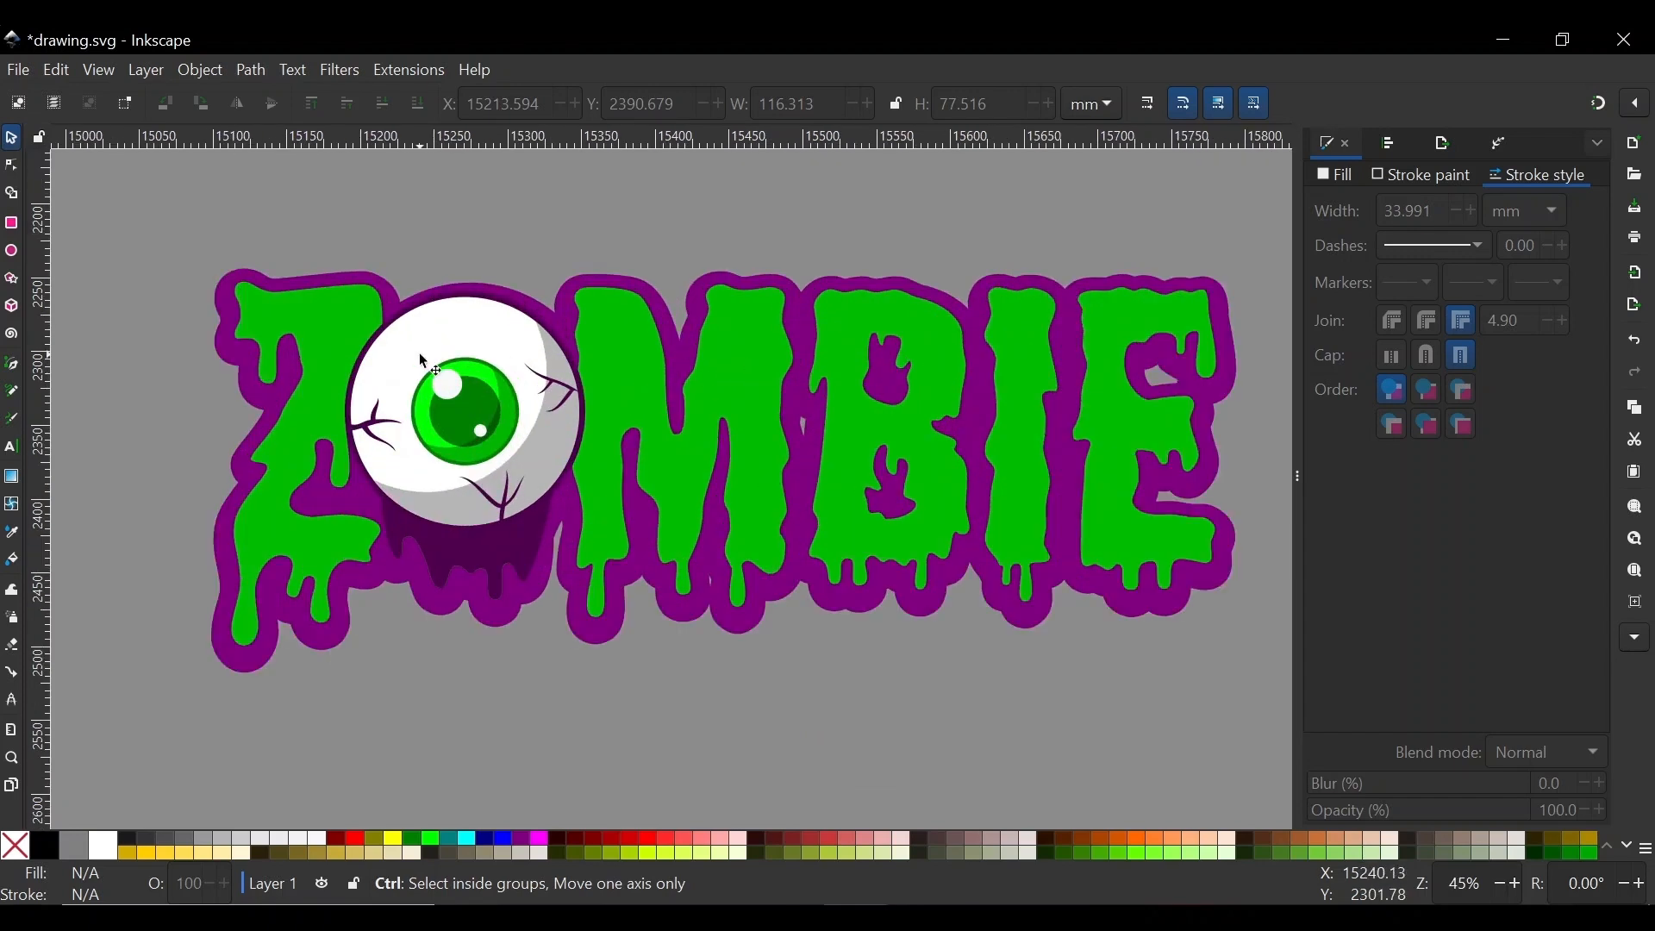
{"action": "scroll", "coordinate": [362, 354], "scroll_direction": "down", "scroll_amount": 2}
{"action": "scroll", "coordinate": [397, 349], "scroll_direction": "up", "scroll_amount": 3}
Add two nodes along the top edge of the green Z and convert both to corner nodes
{"action": "scroll", "coordinate": [569, 207], "scroll_direction": "up", "scroll_amount": 3}
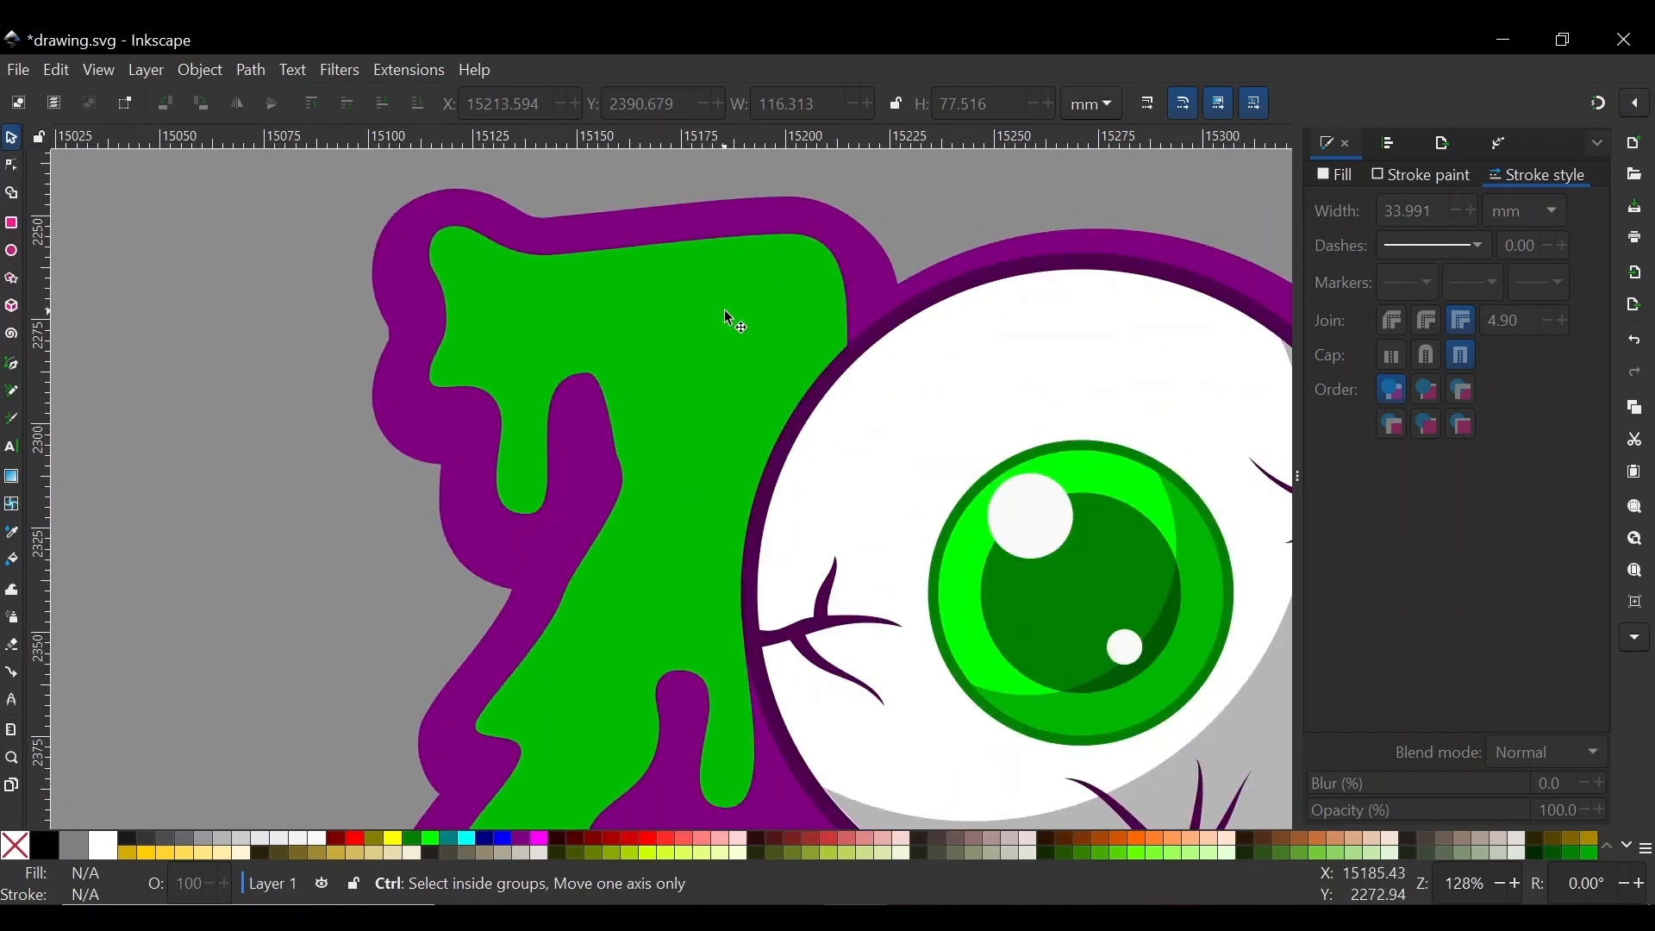
{"action": "left_click", "coordinate": [633, 405]}
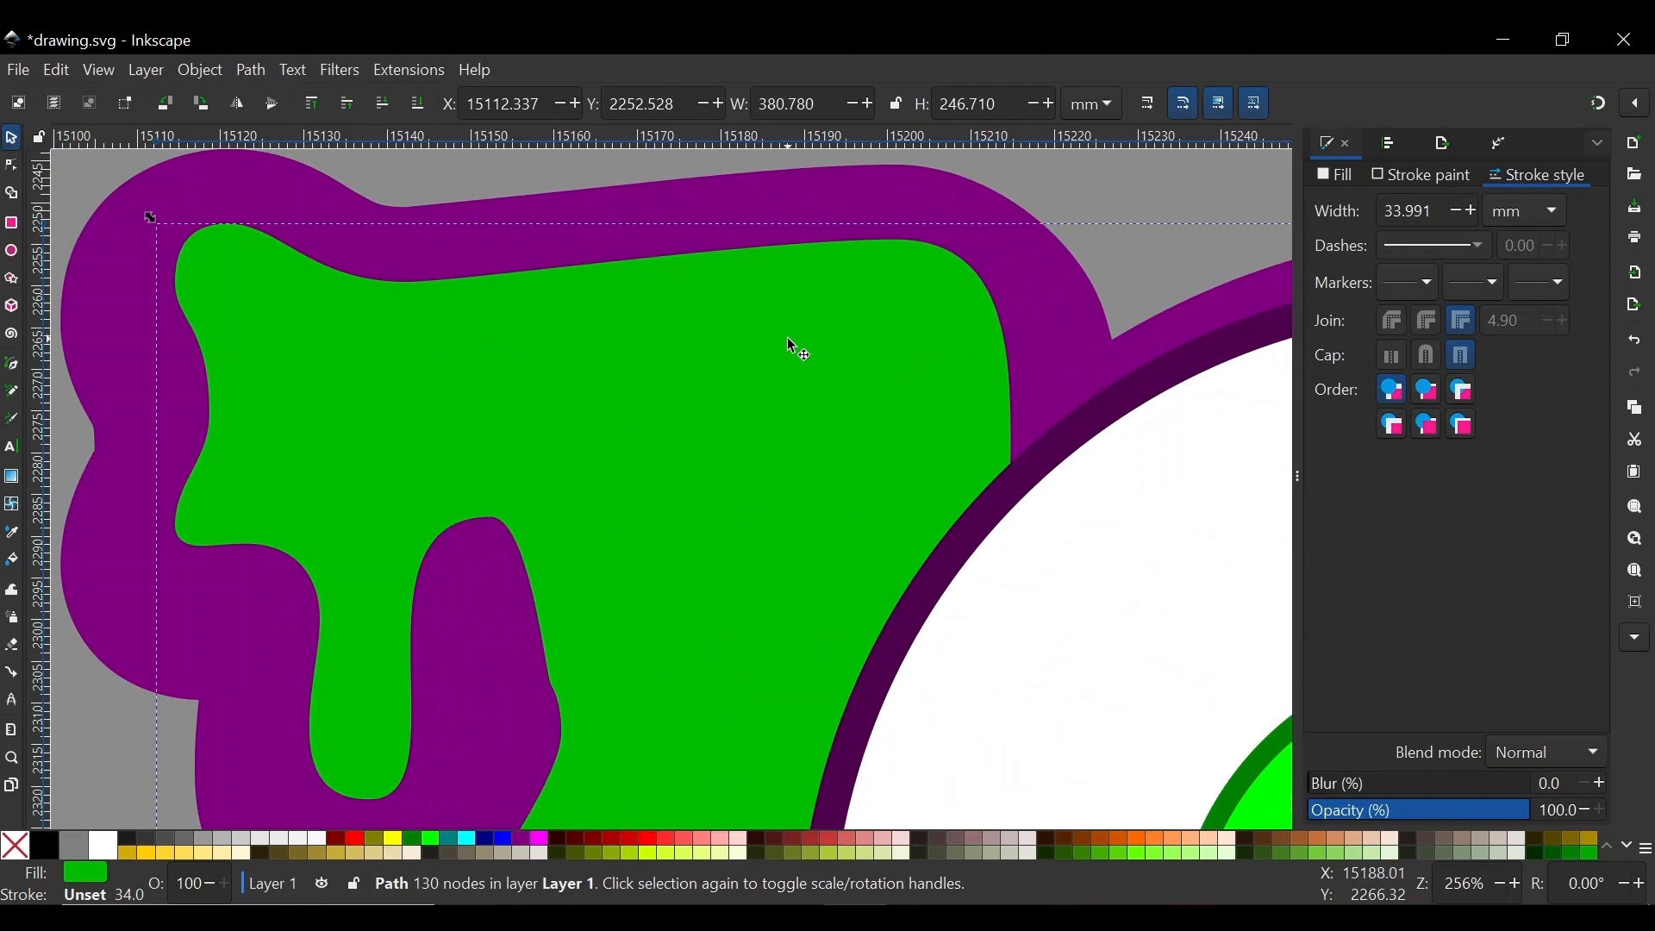
{"action": "key", "text": "n"}
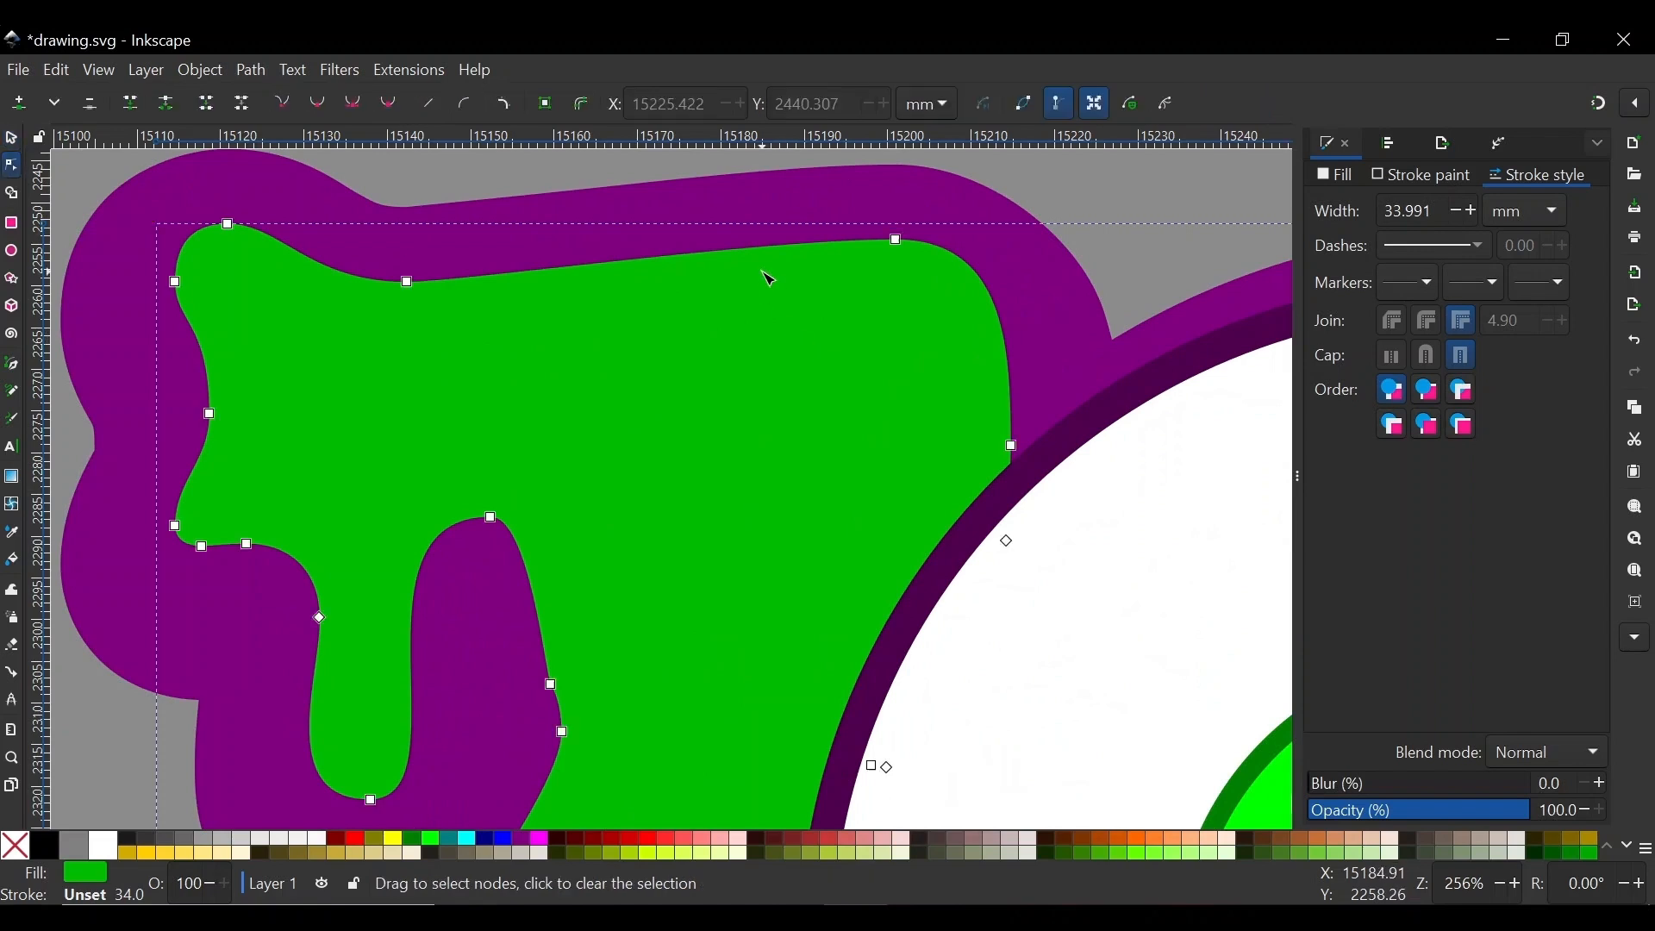
{"action": "double_click", "coordinate": [647, 259]}
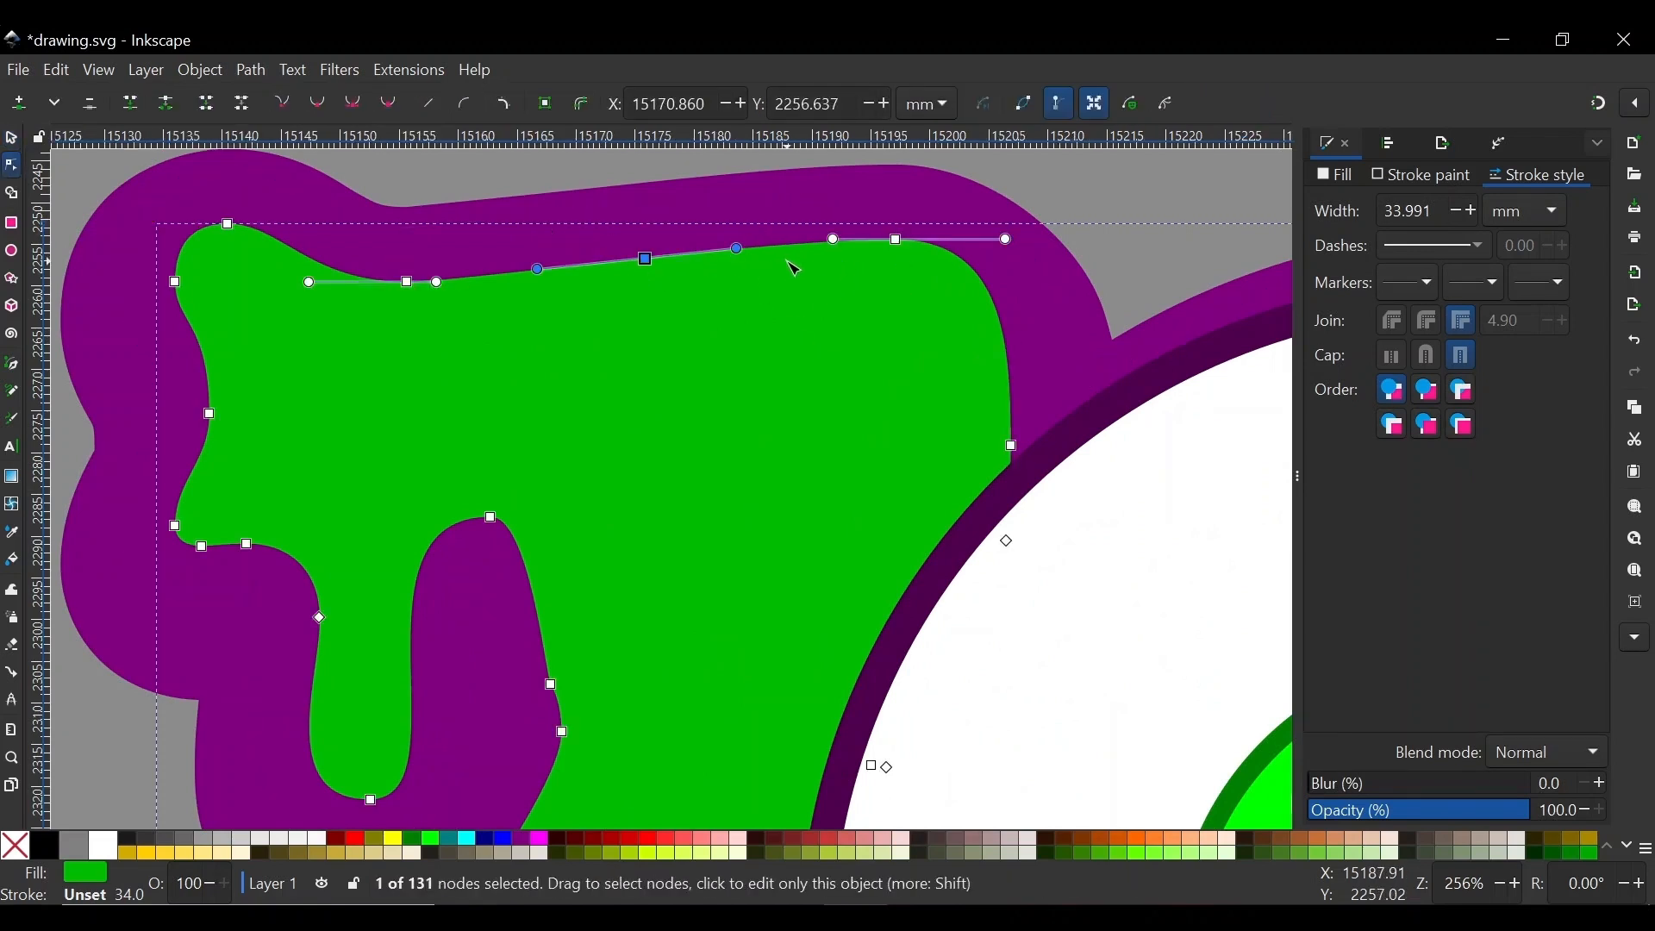
{"action": "scroll", "coordinate": [794, 266], "scroll_direction": "up", "scroll_amount": 1}
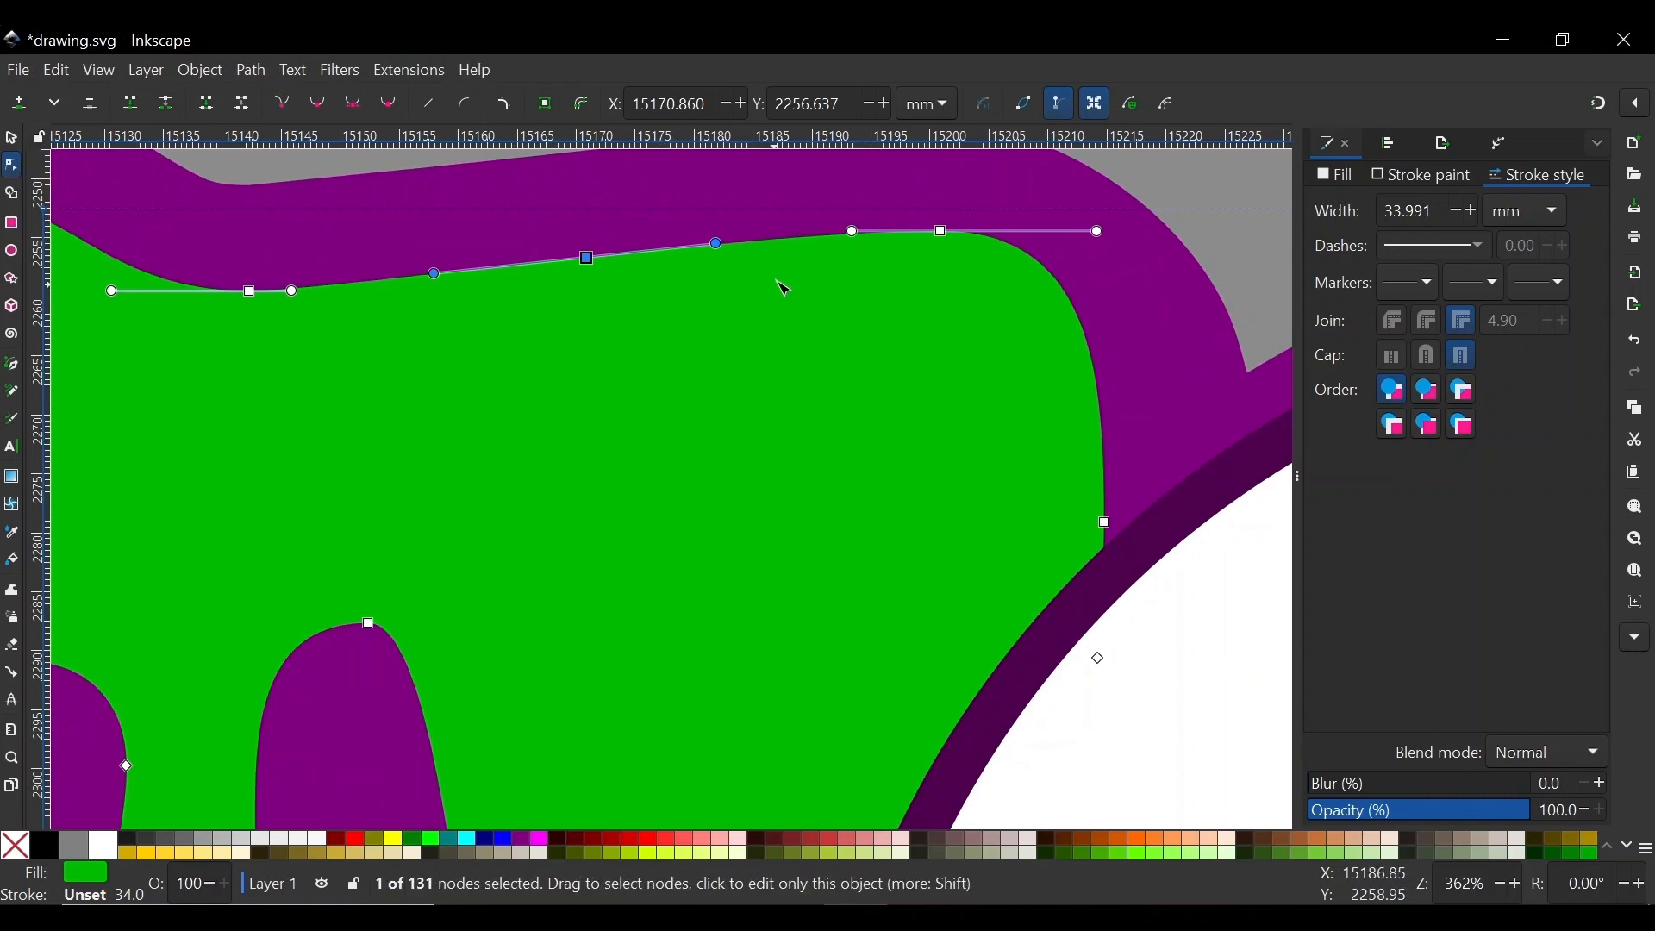
{"action": "double_click", "coordinate": [880, 232]}
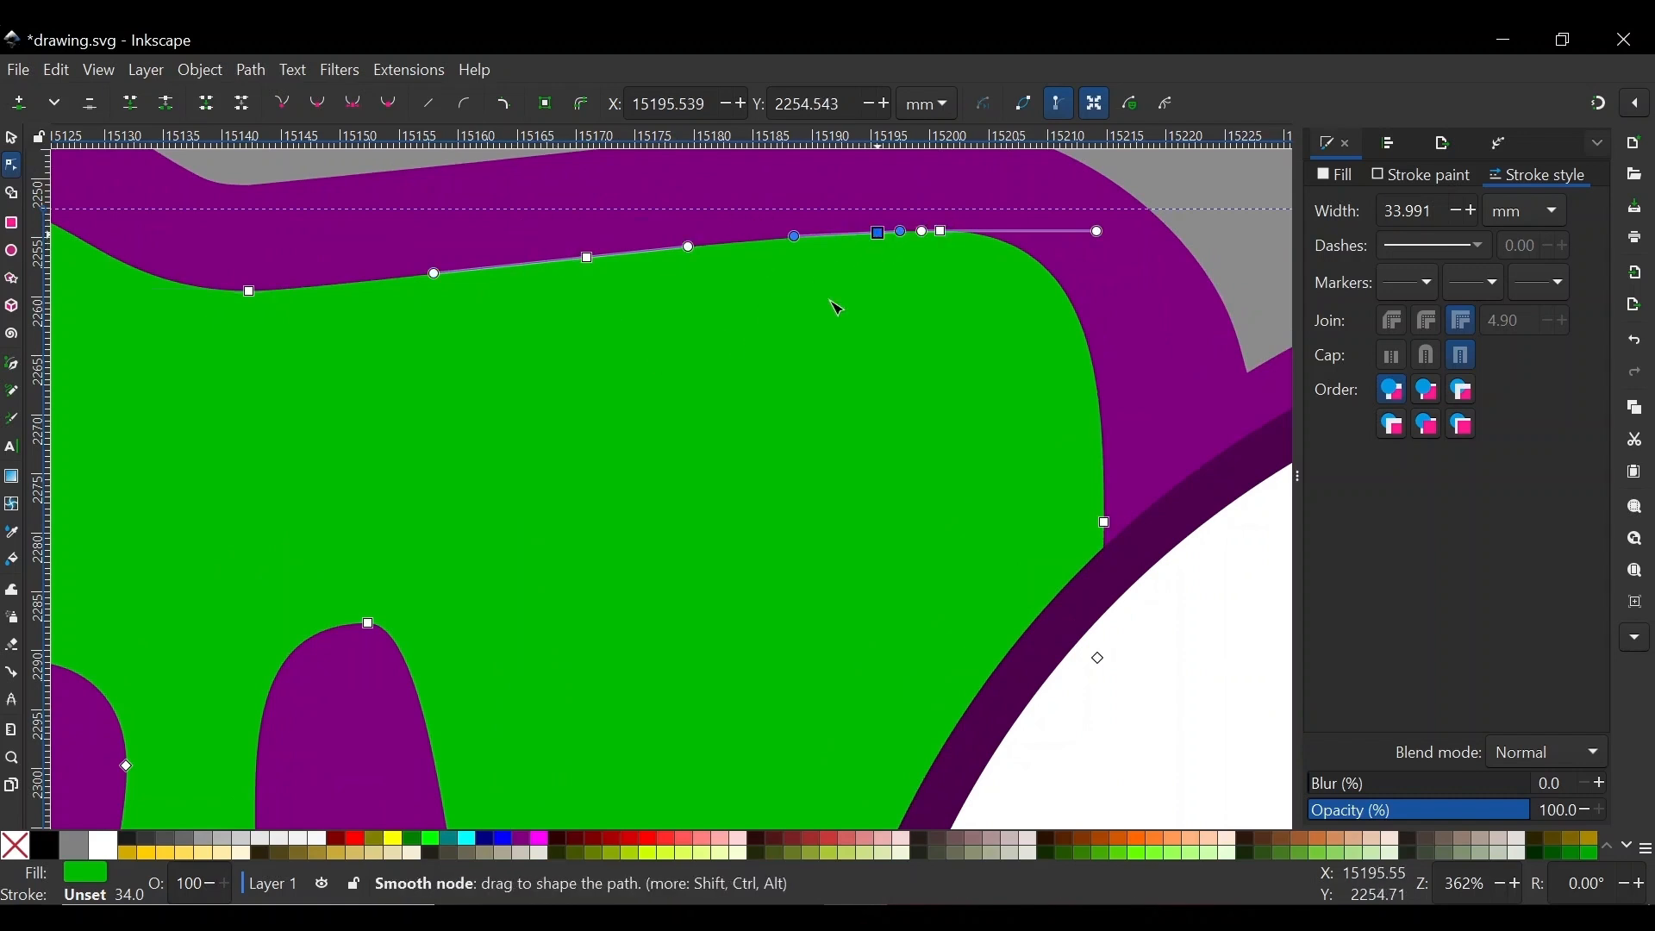
{"action": "left_click_drag", "start_coordinate": [492, 170], "coordinate": [907, 386]}
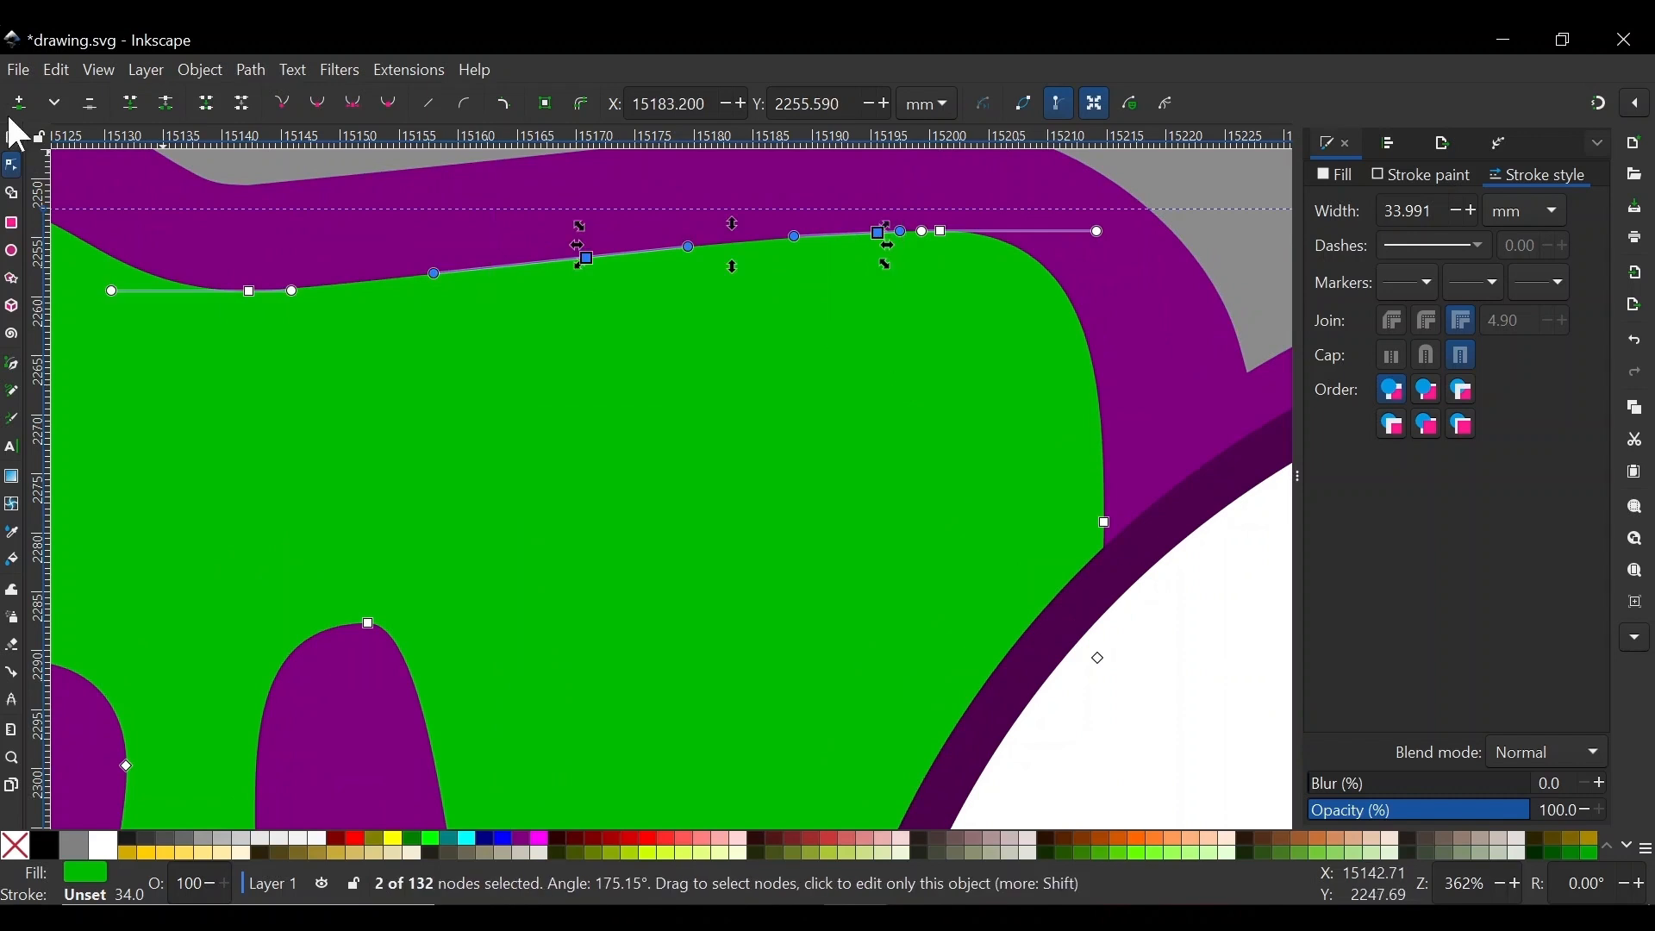
{"action": "left_click", "coordinate": [278, 102]}
{"action": "scroll", "coordinate": [790, 296], "scroll_direction": "up", "scroll_amount": 1}
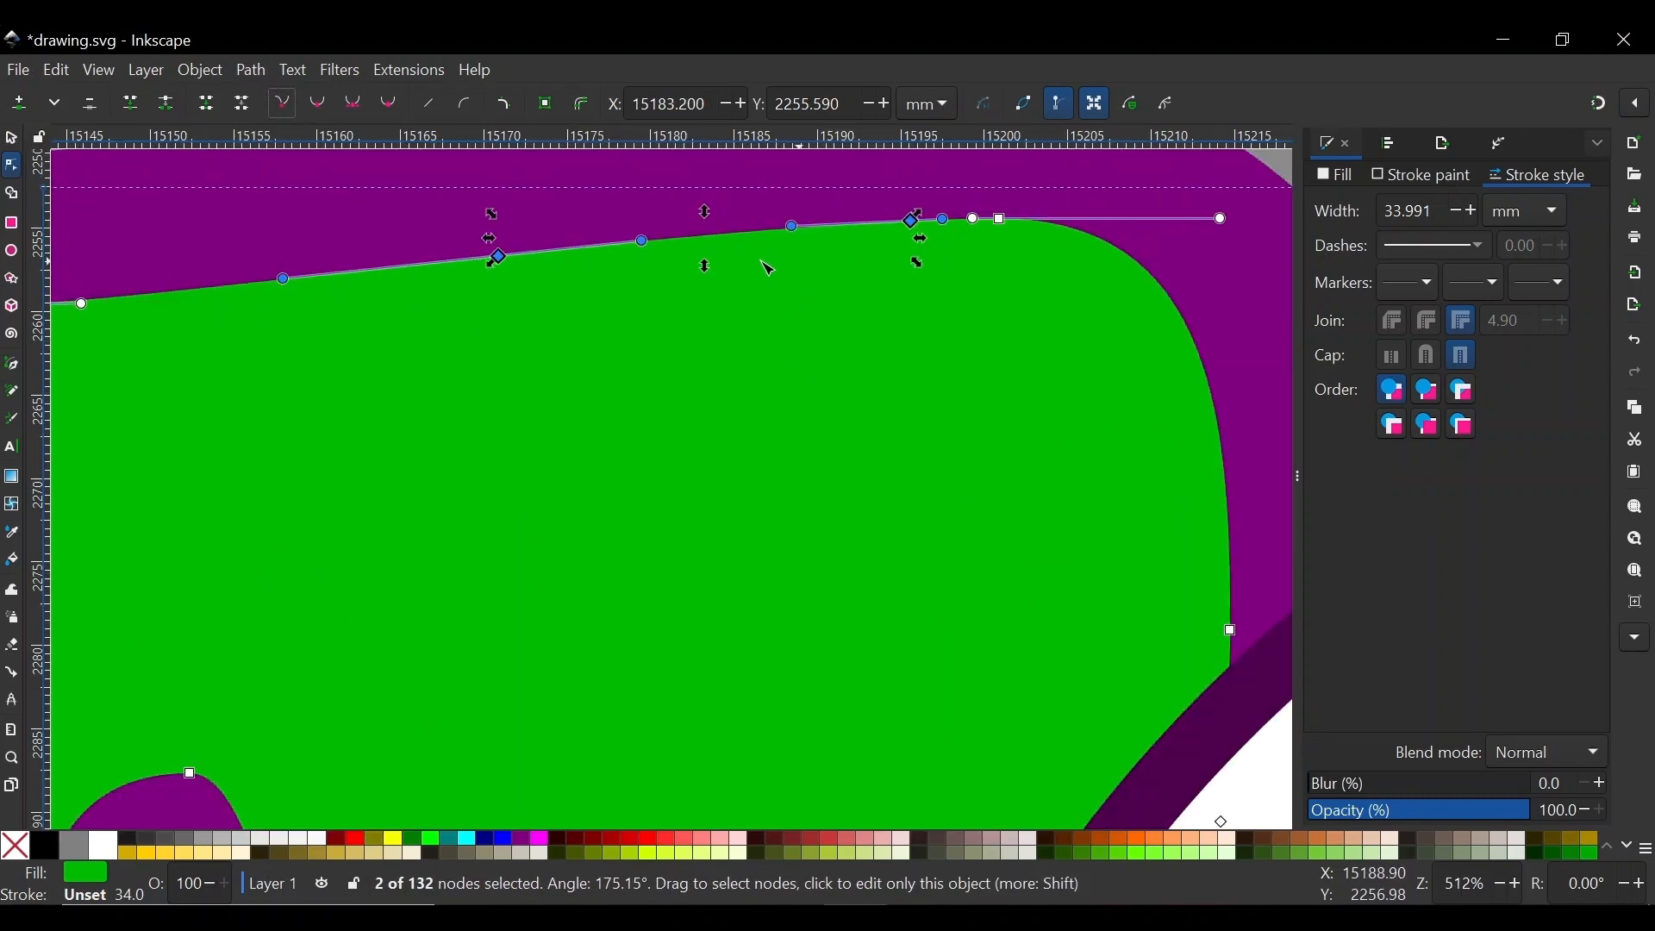
Add three more nodes between the two corner nodes on the green Z's top edge
{"action": "double_click", "coordinate": [553, 252]}
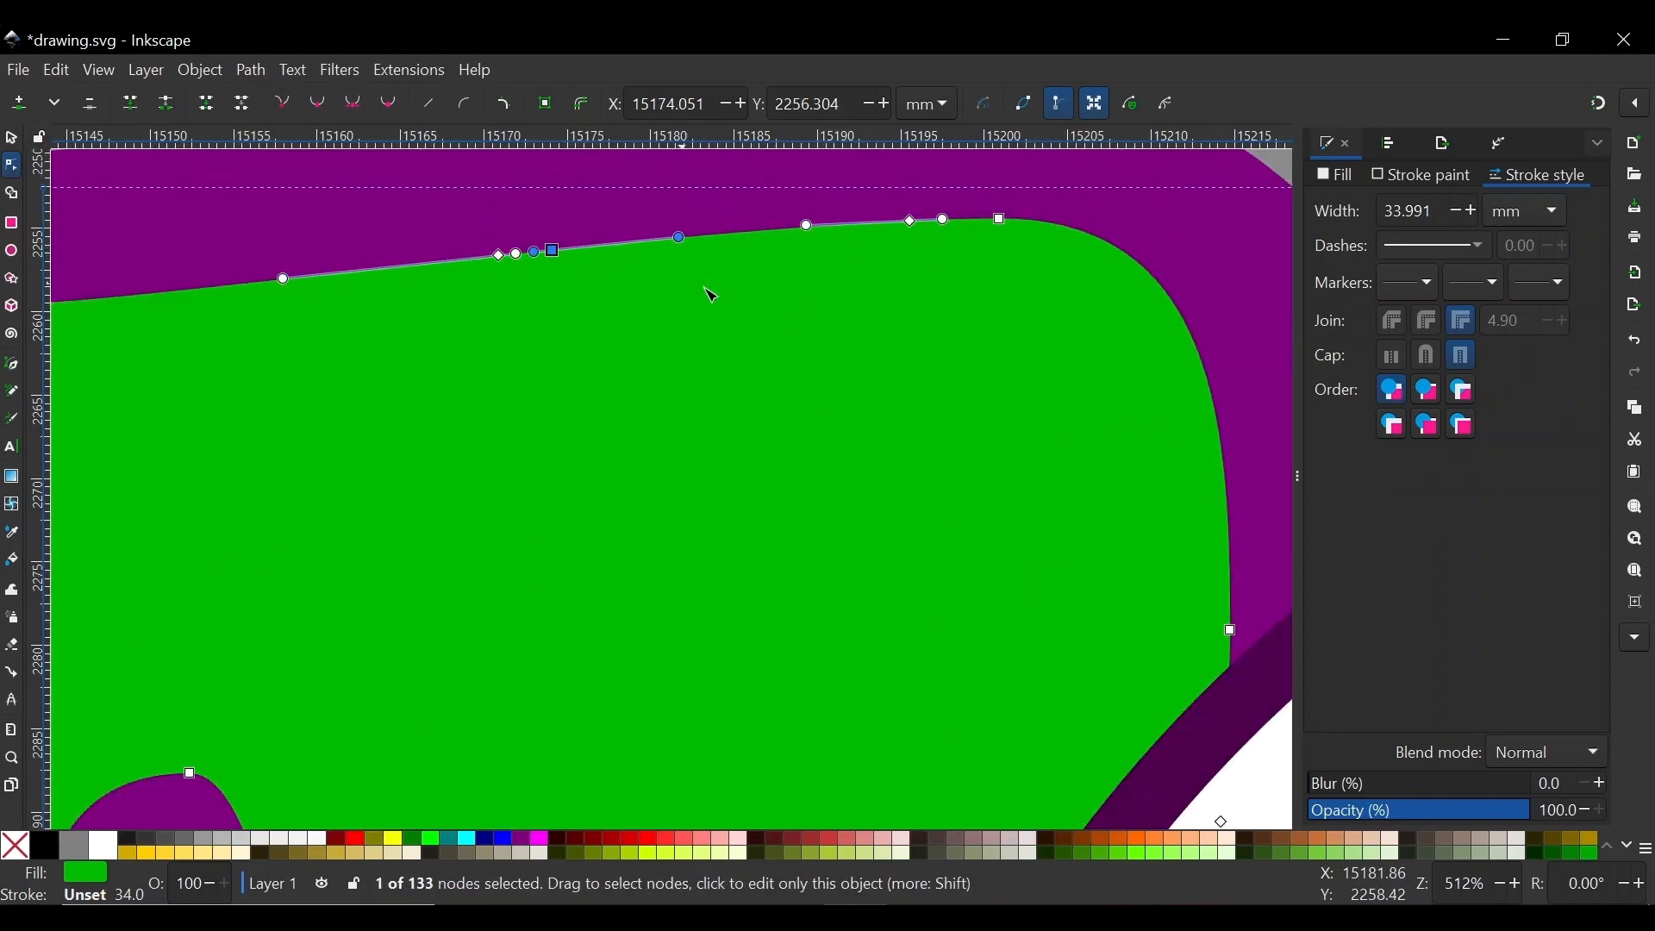
{"action": "double_click", "coordinate": [637, 242]}
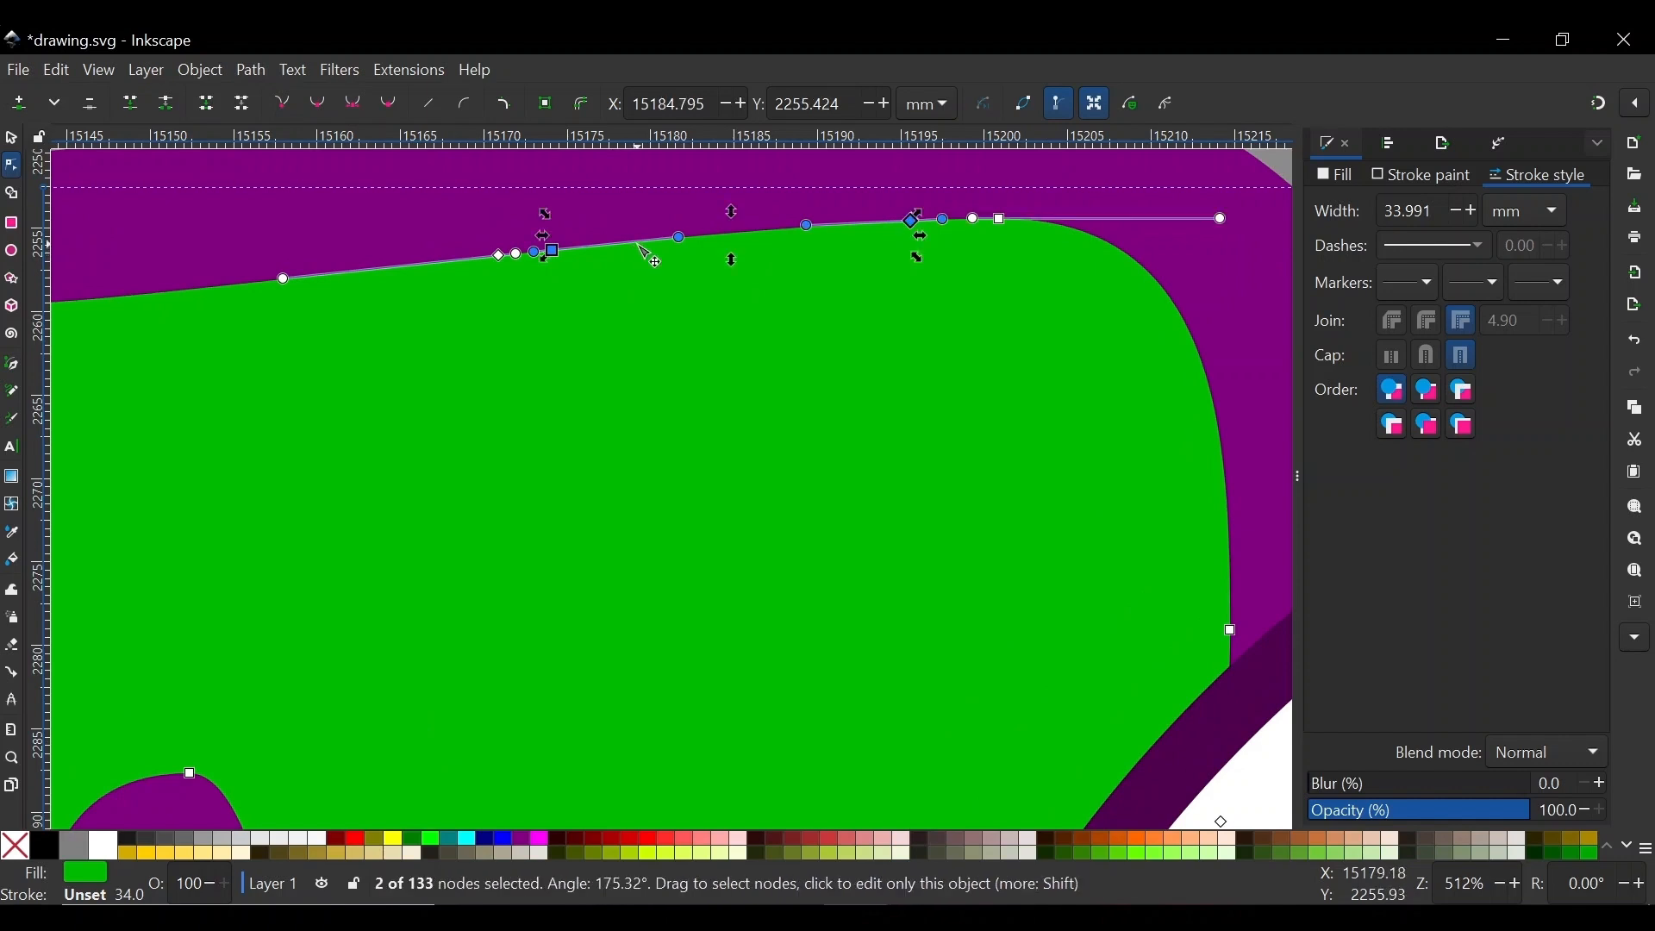
{"action": "left_click", "coordinate": [815, 226]}
{"action": "double_click", "coordinate": [818, 228]}
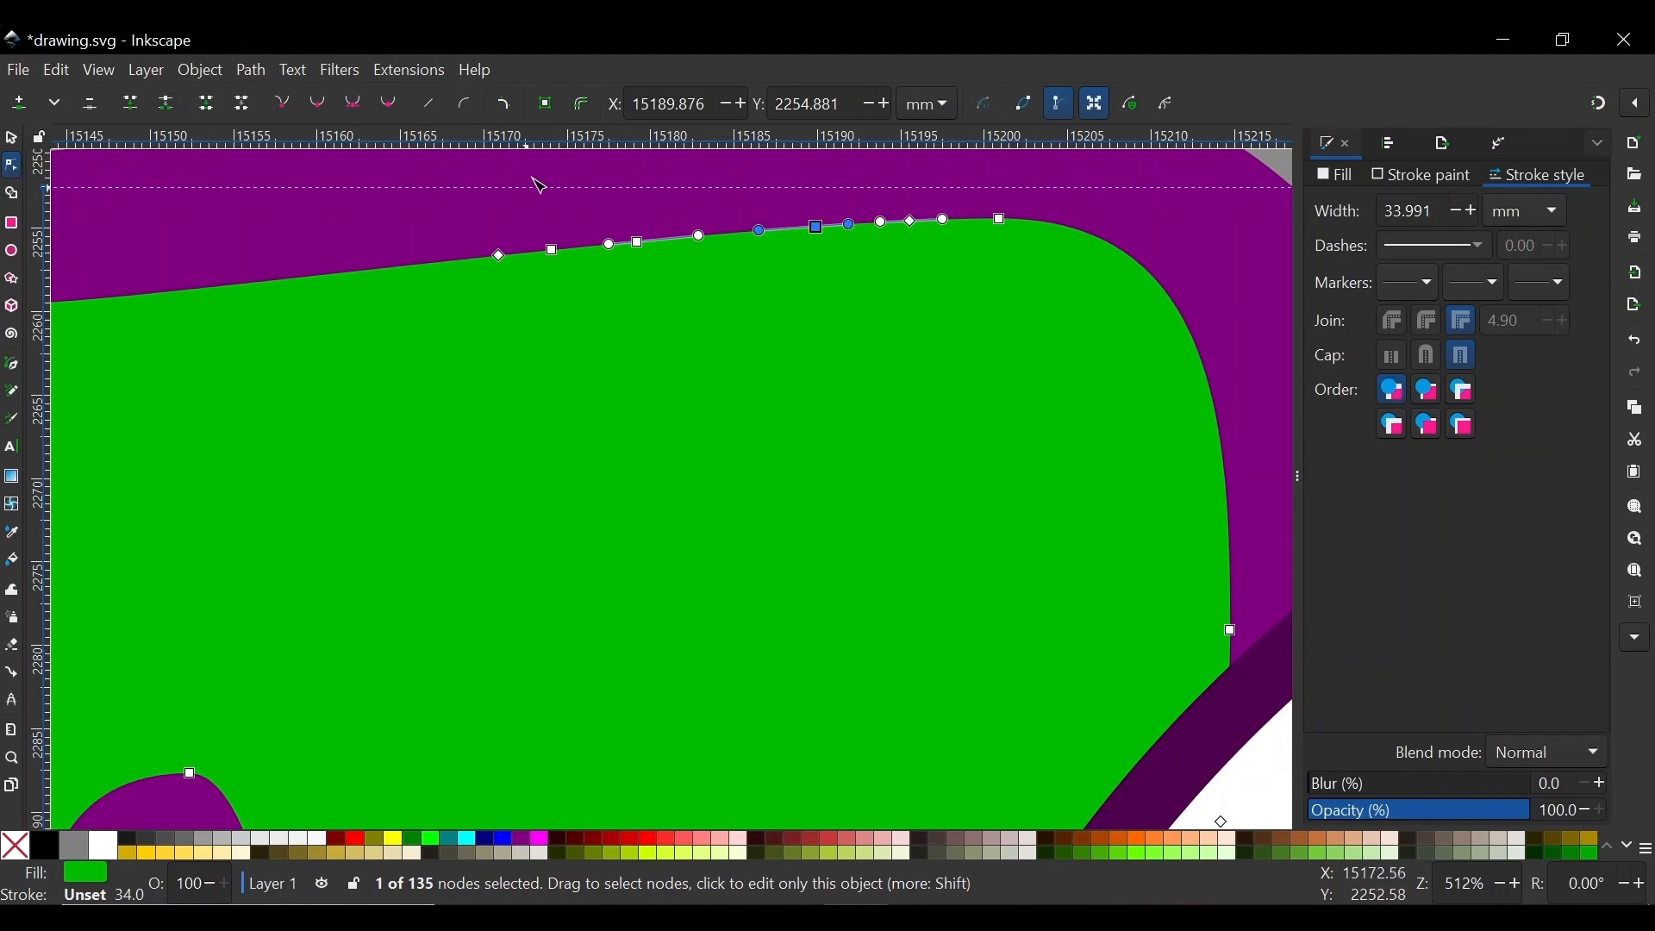
{"action": "left_click_drag", "start_coordinate": [541, 185], "coordinate": [869, 430]}
{"action": "left_click", "coordinate": [1168, 194]}
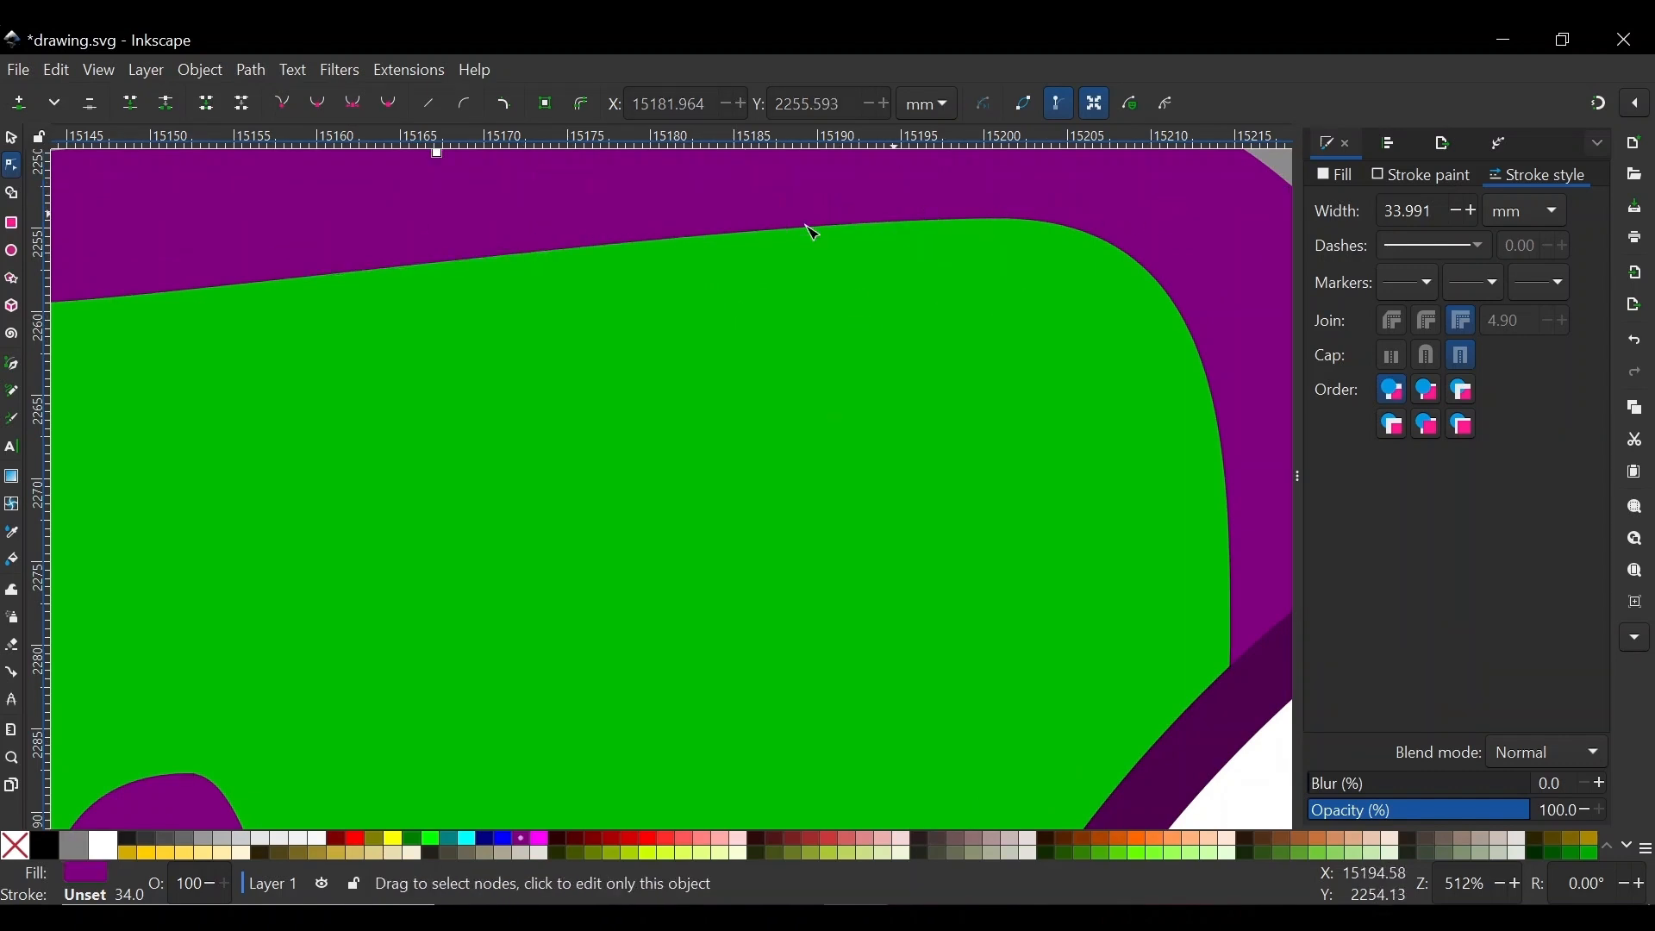
Pull the new nodes on the green Z's top edge downward to shape two purple drip notches
{"action": "left_click", "coordinate": [738, 355]}
{"action": "left_click", "coordinate": [733, 330]}
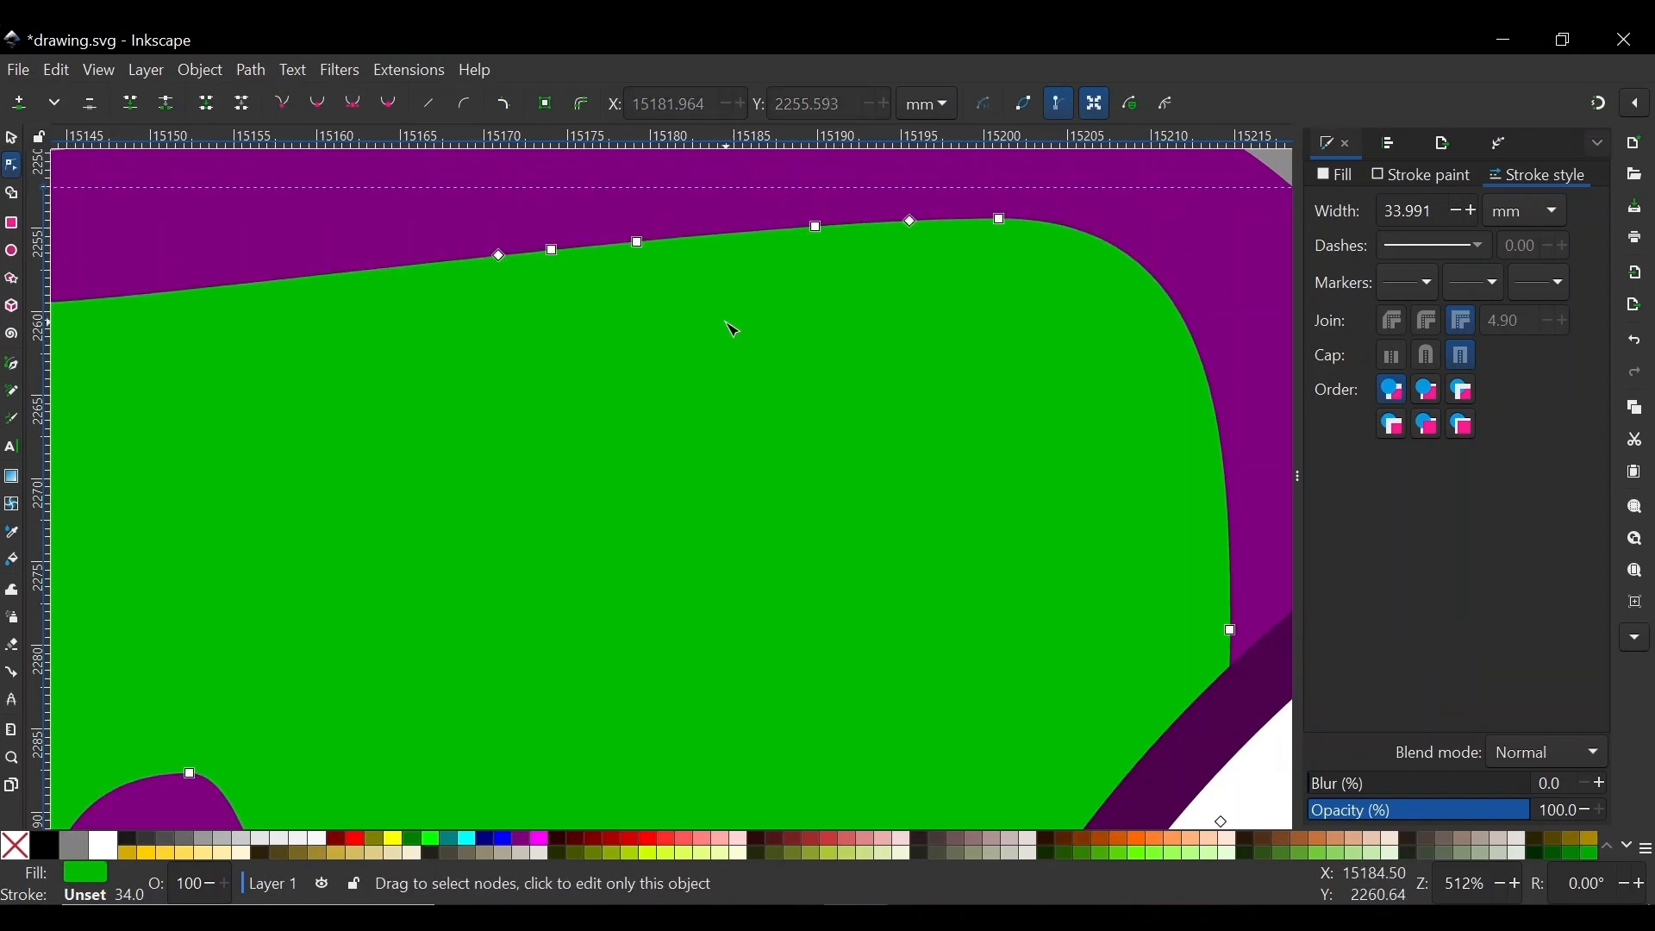
{"action": "left_click_drag", "start_coordinate": [553, 250], "coordinate": [572, 477]}
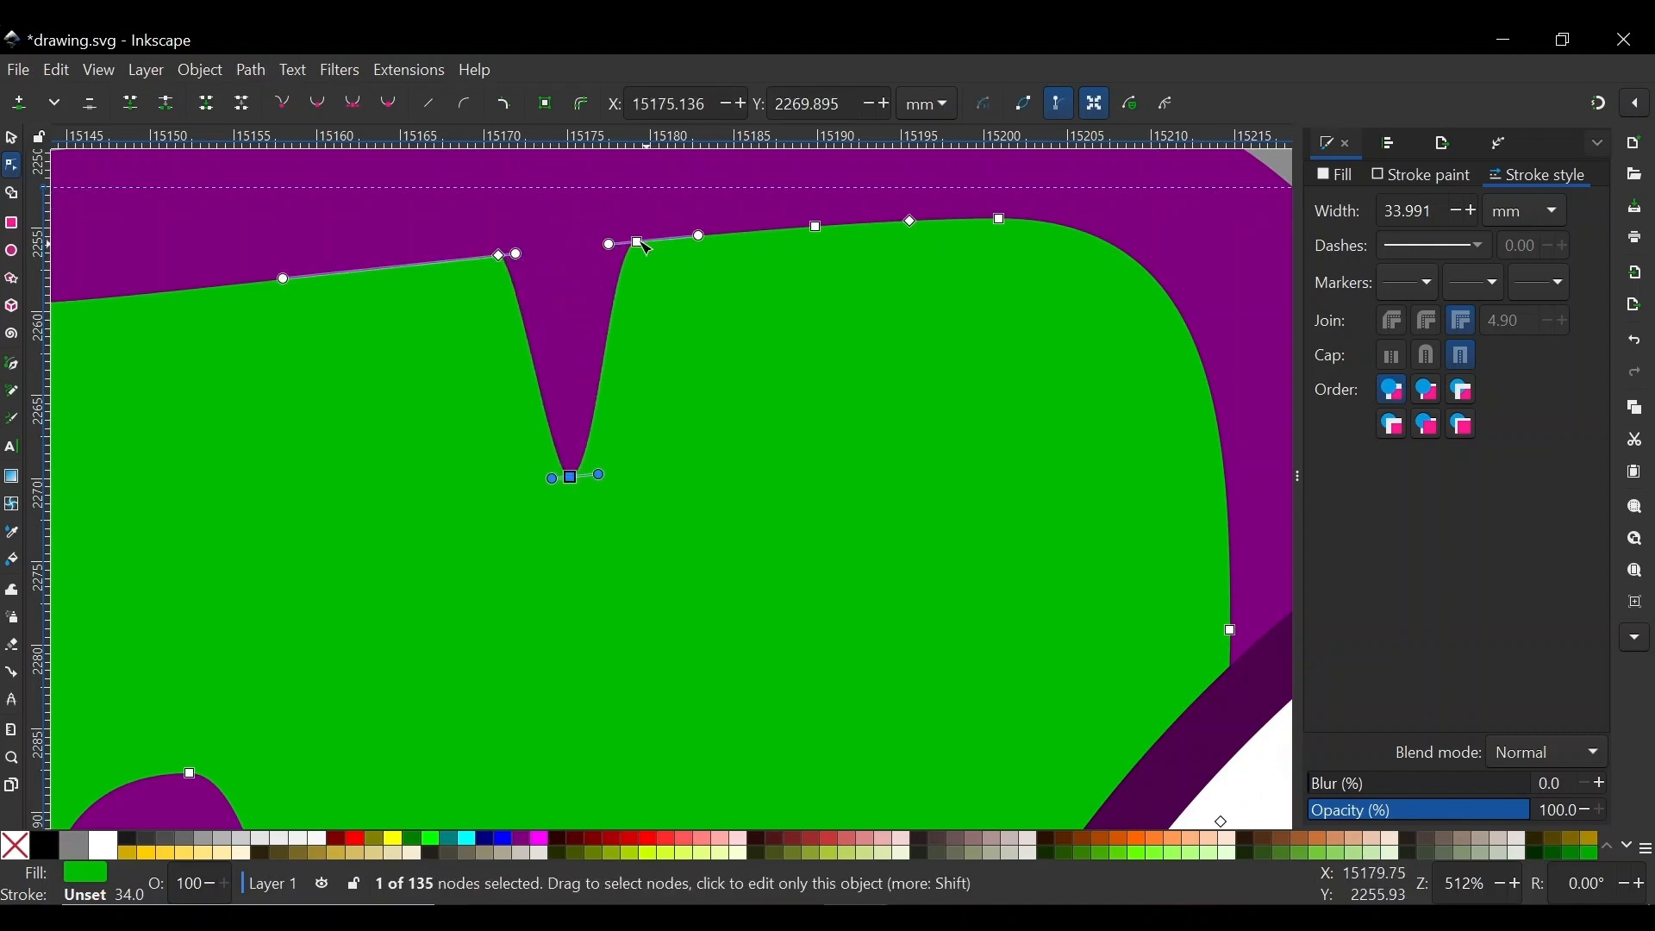
{"action": "left_click_drag", "start_coordinate": [648, 249], "coordinate": [675, 301]}
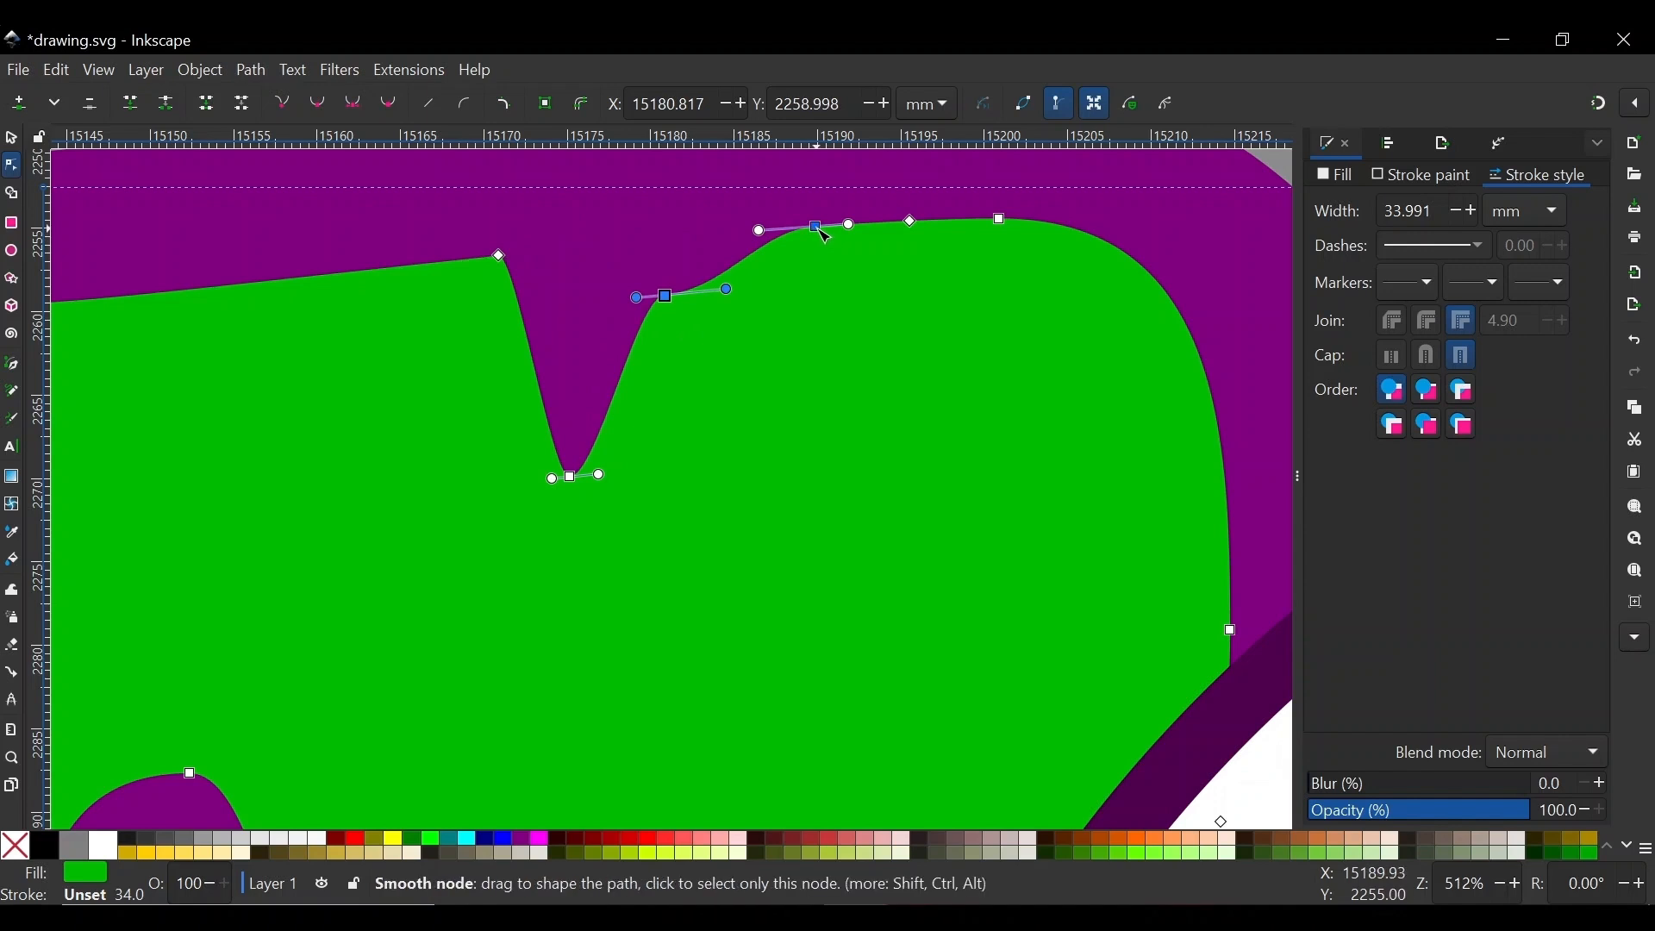
{"action": "left_click_drag", "start_coordinate": [824, 233], "coordinate": [783, 423]}
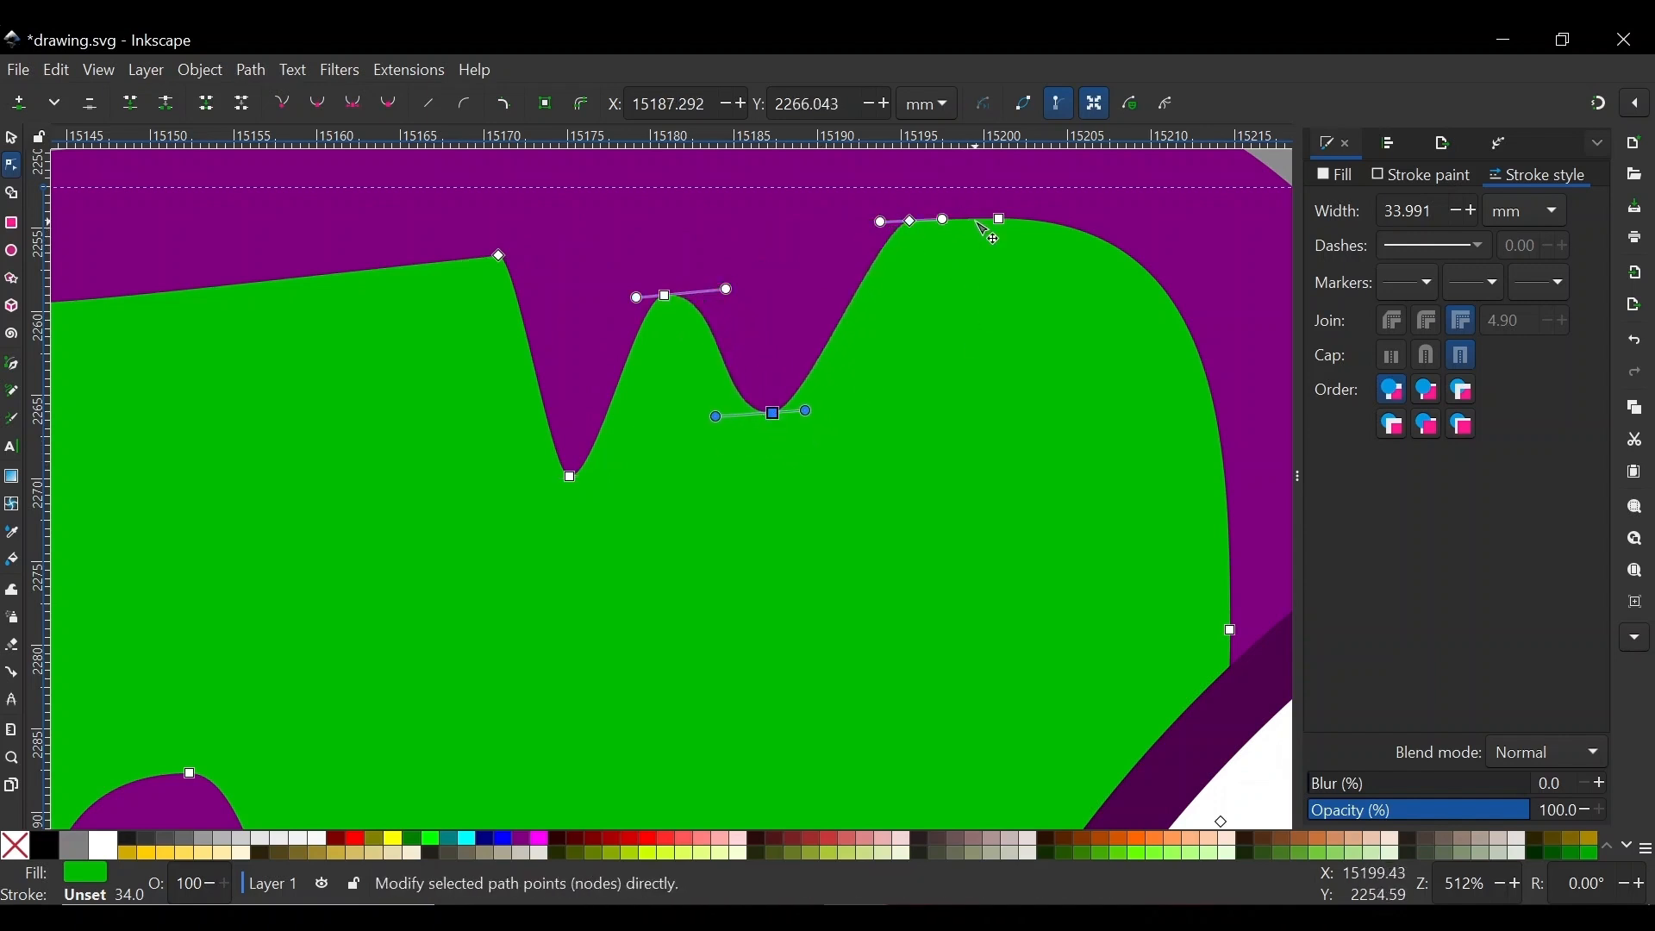
Add a corner node near the Z's upper right corner and convert the neighbouring corner node to smooth
{"action": "left_click", "coordinate": [1002, 219]}
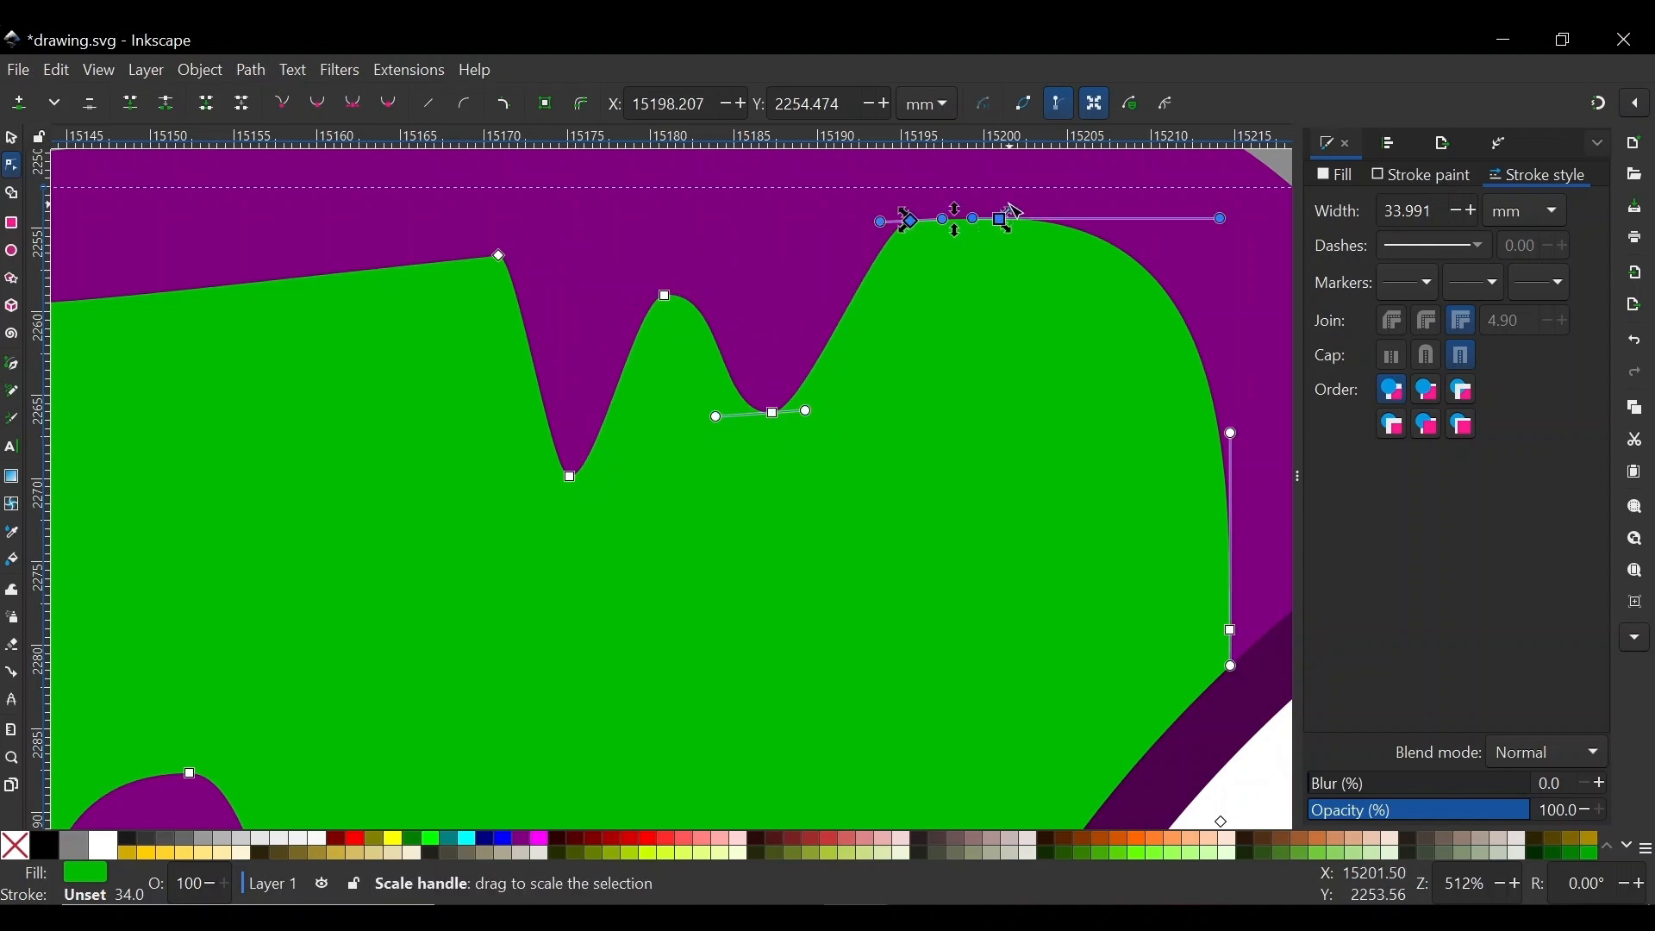
{"action": "scroll", "coordinate": [1015, 212], "scroll_direction": "up", "scroll_amount": 4}
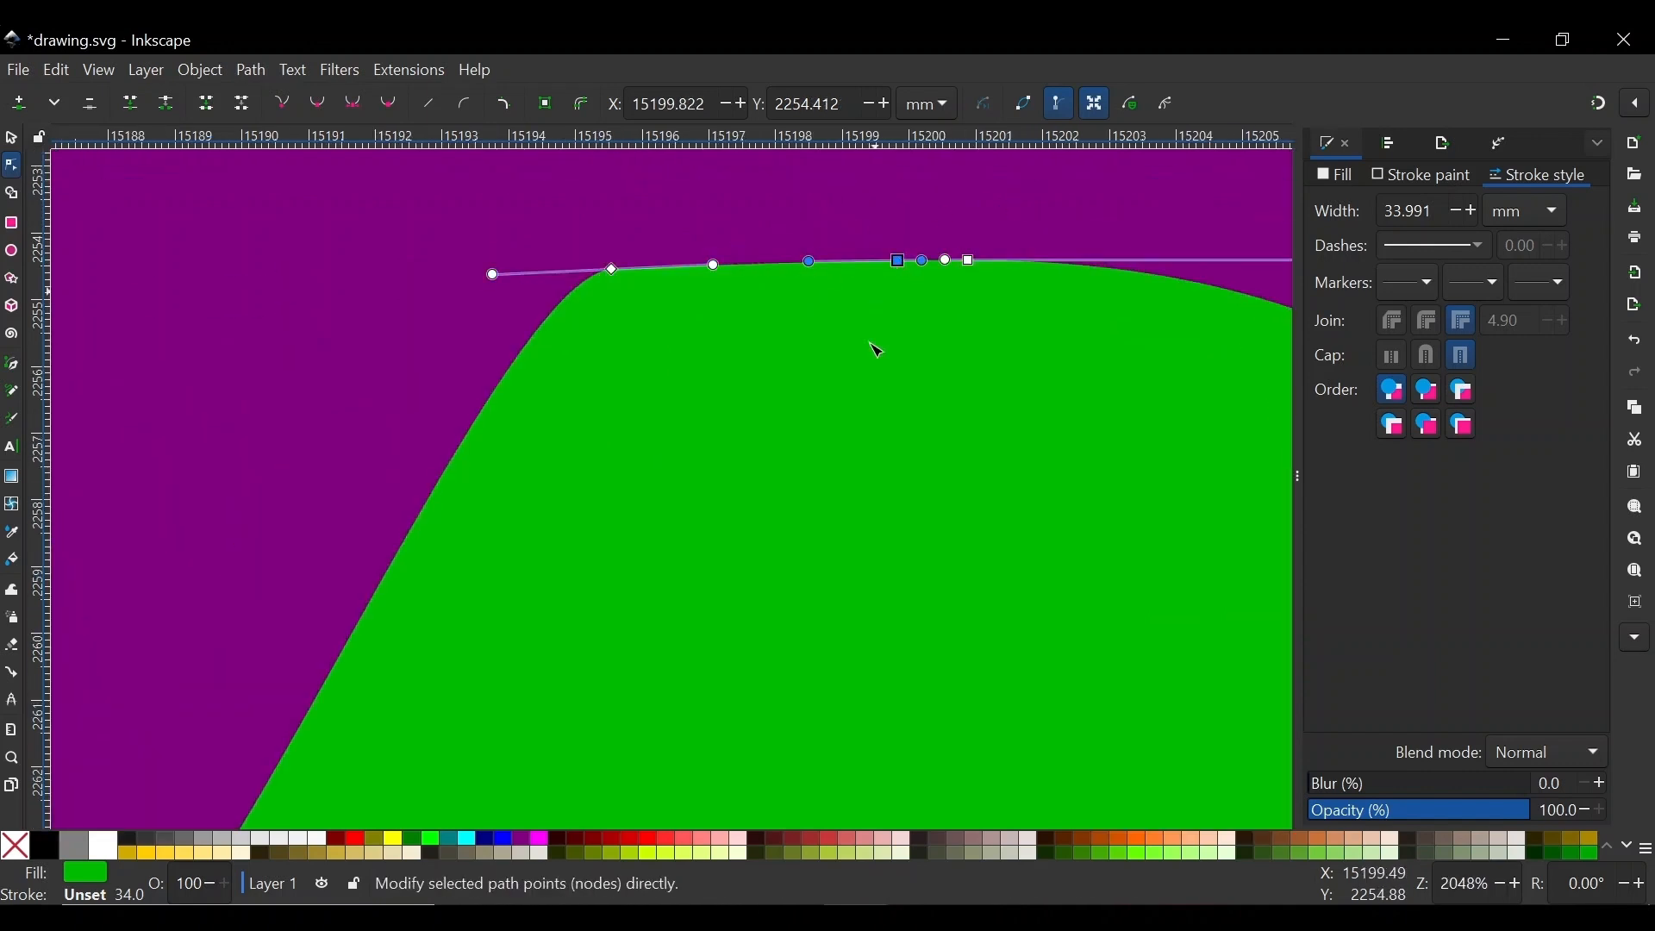
{"action": "double_click", "coordinate": [286, 108]}
{"action": "left_click_drag", "start_coordinate": [498, 214], "coordinate": [792, 437]}
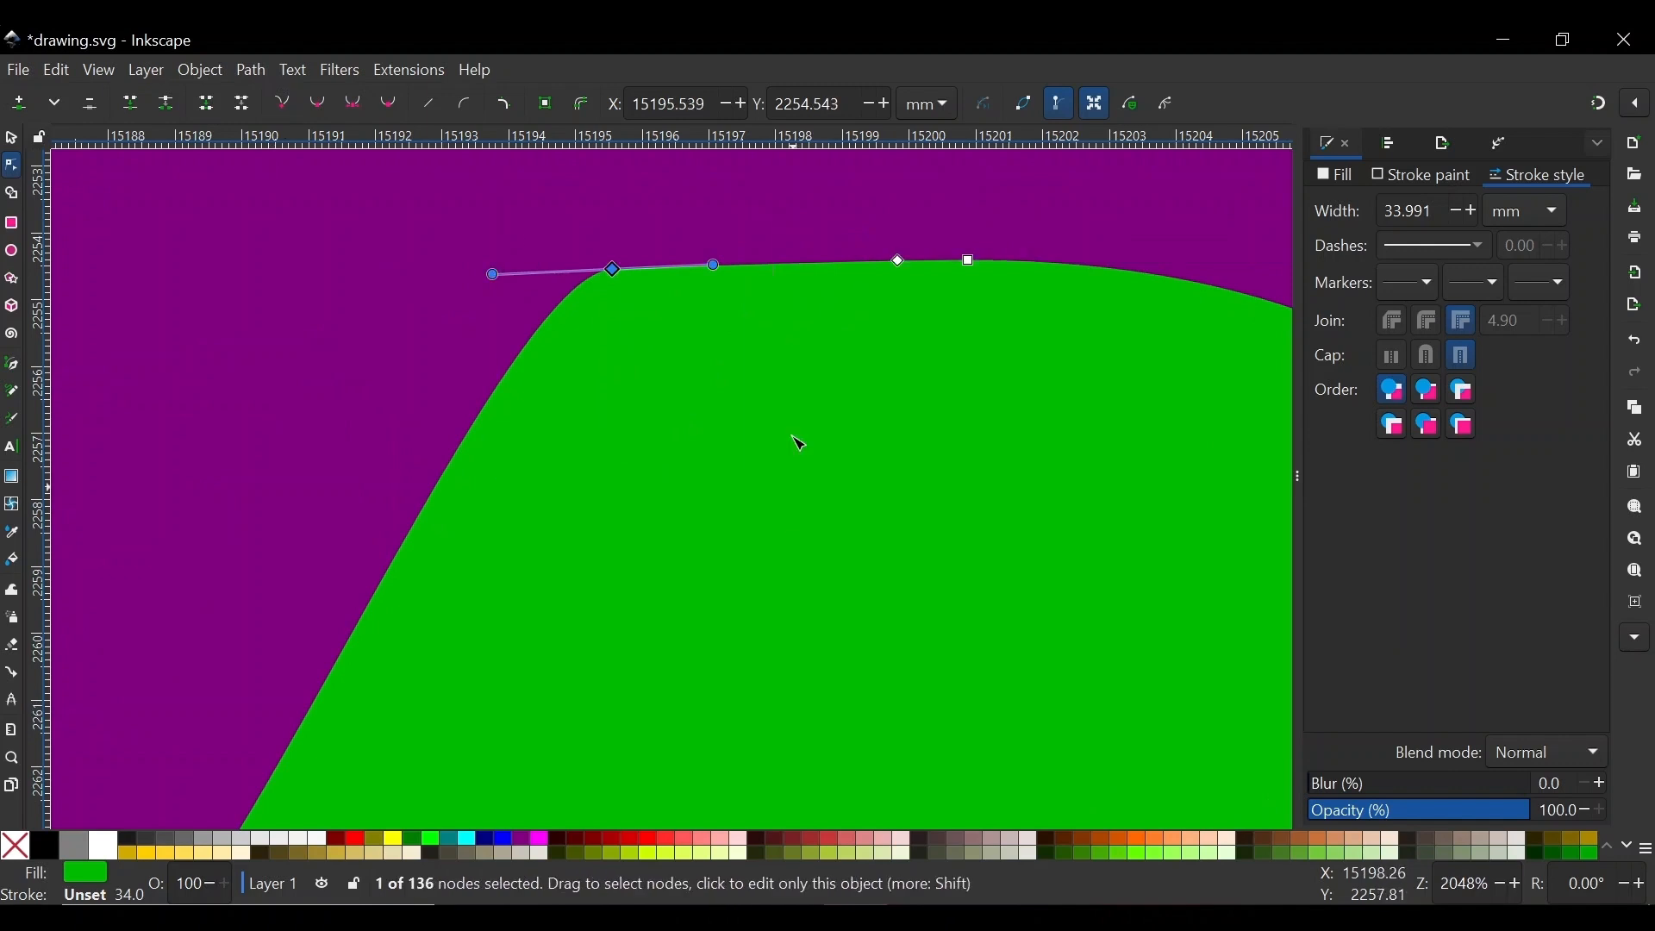
{"action": "scroll", "coordinate": [773, 170], "scroll_direction": "down", "scroll_amount": 2}
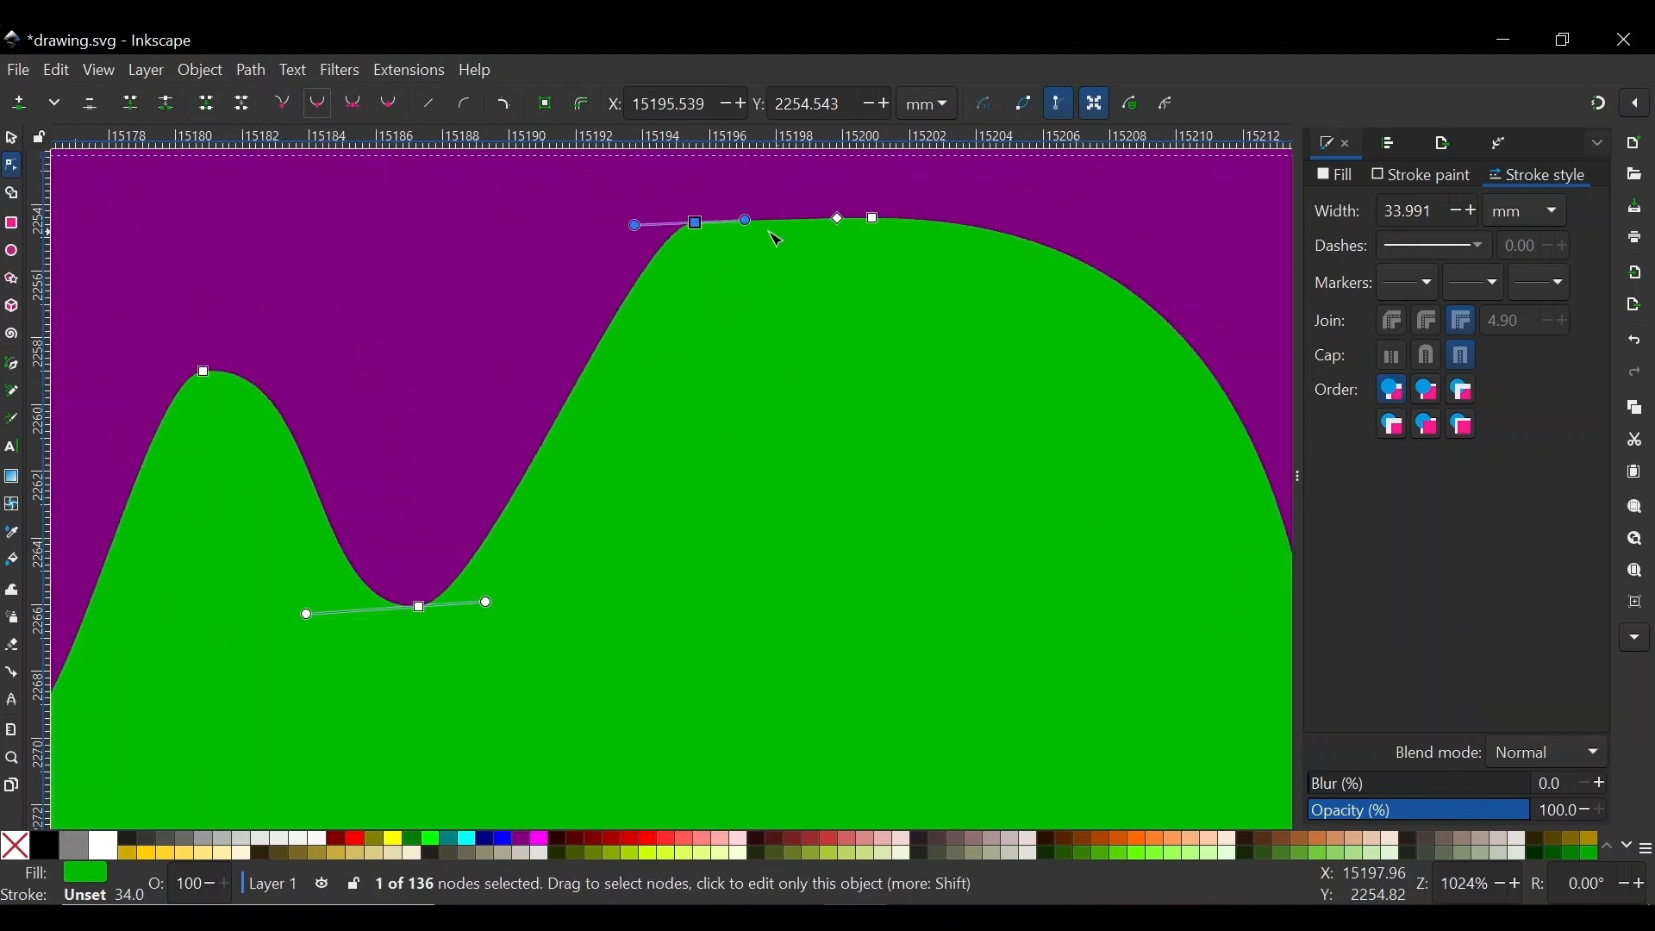
{"action": "left_click_drag", "start_coordinate": [695, 448], "coordinate": [706, 291]}
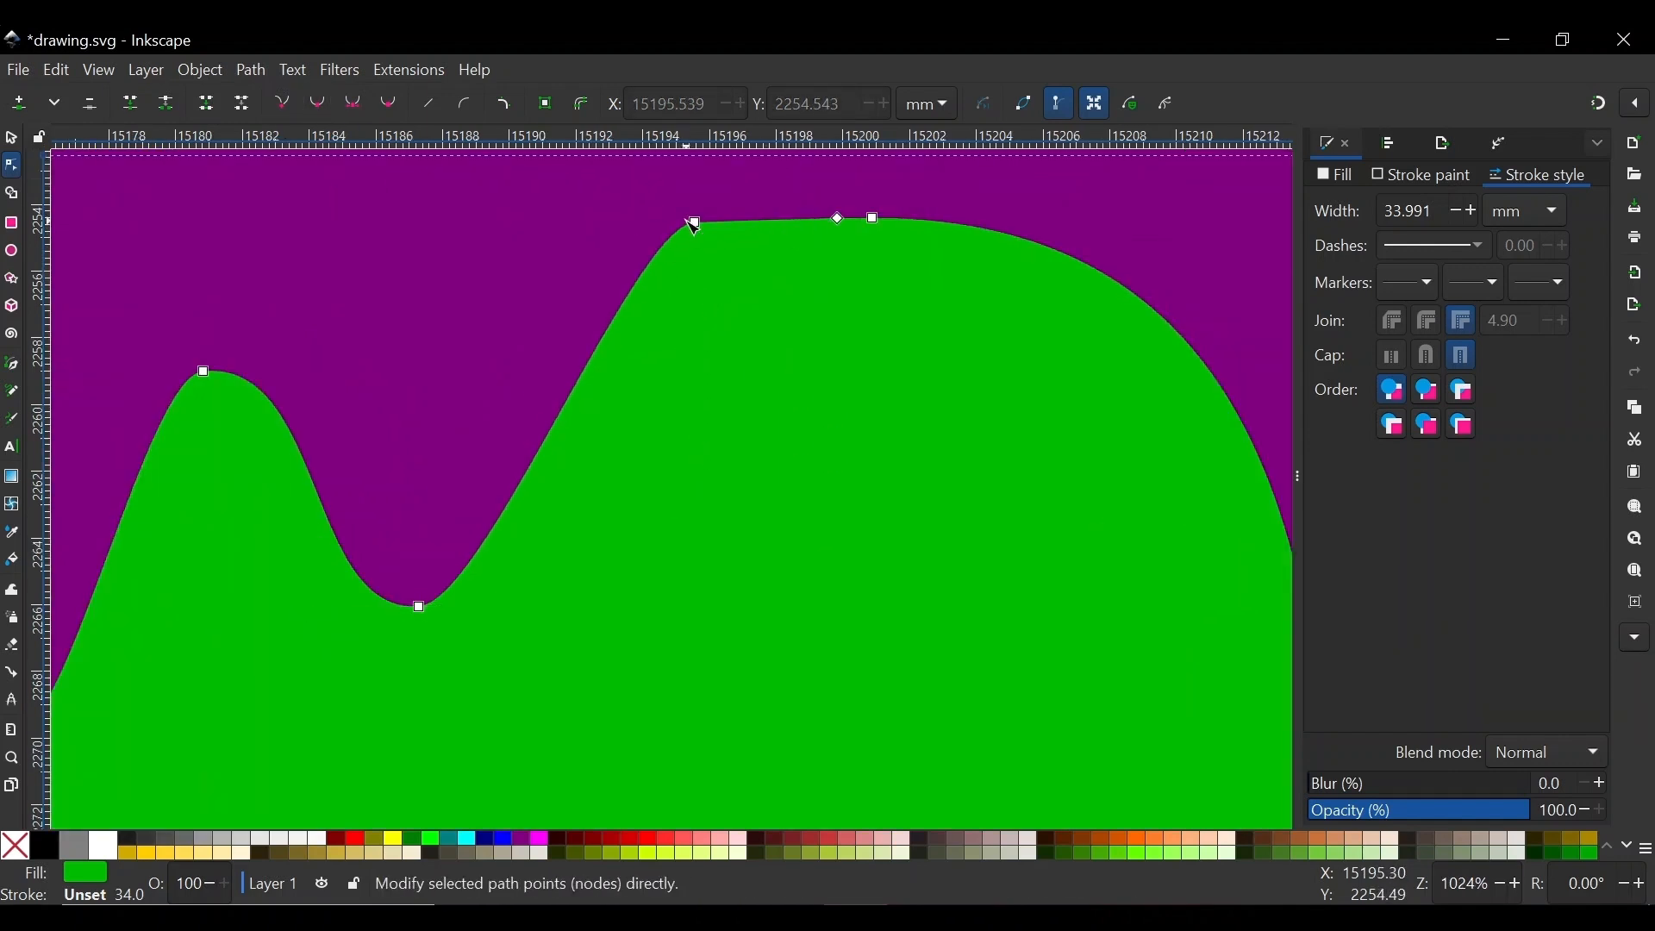
Lower the smoothed node and deepen the first notch in the Z's top edge
{"action": "left_click_drag", "start_coordinate": [695, 226], "coordinate": [648, 573]}
{"action": "scroll", "coordinate": [867, 327], "scroll_direction": "down", "scroll_amount": 4}
{"action": "scroll", "coordinate": [677, 413], "scroll_direction": "up", "scroll_amount": 2}
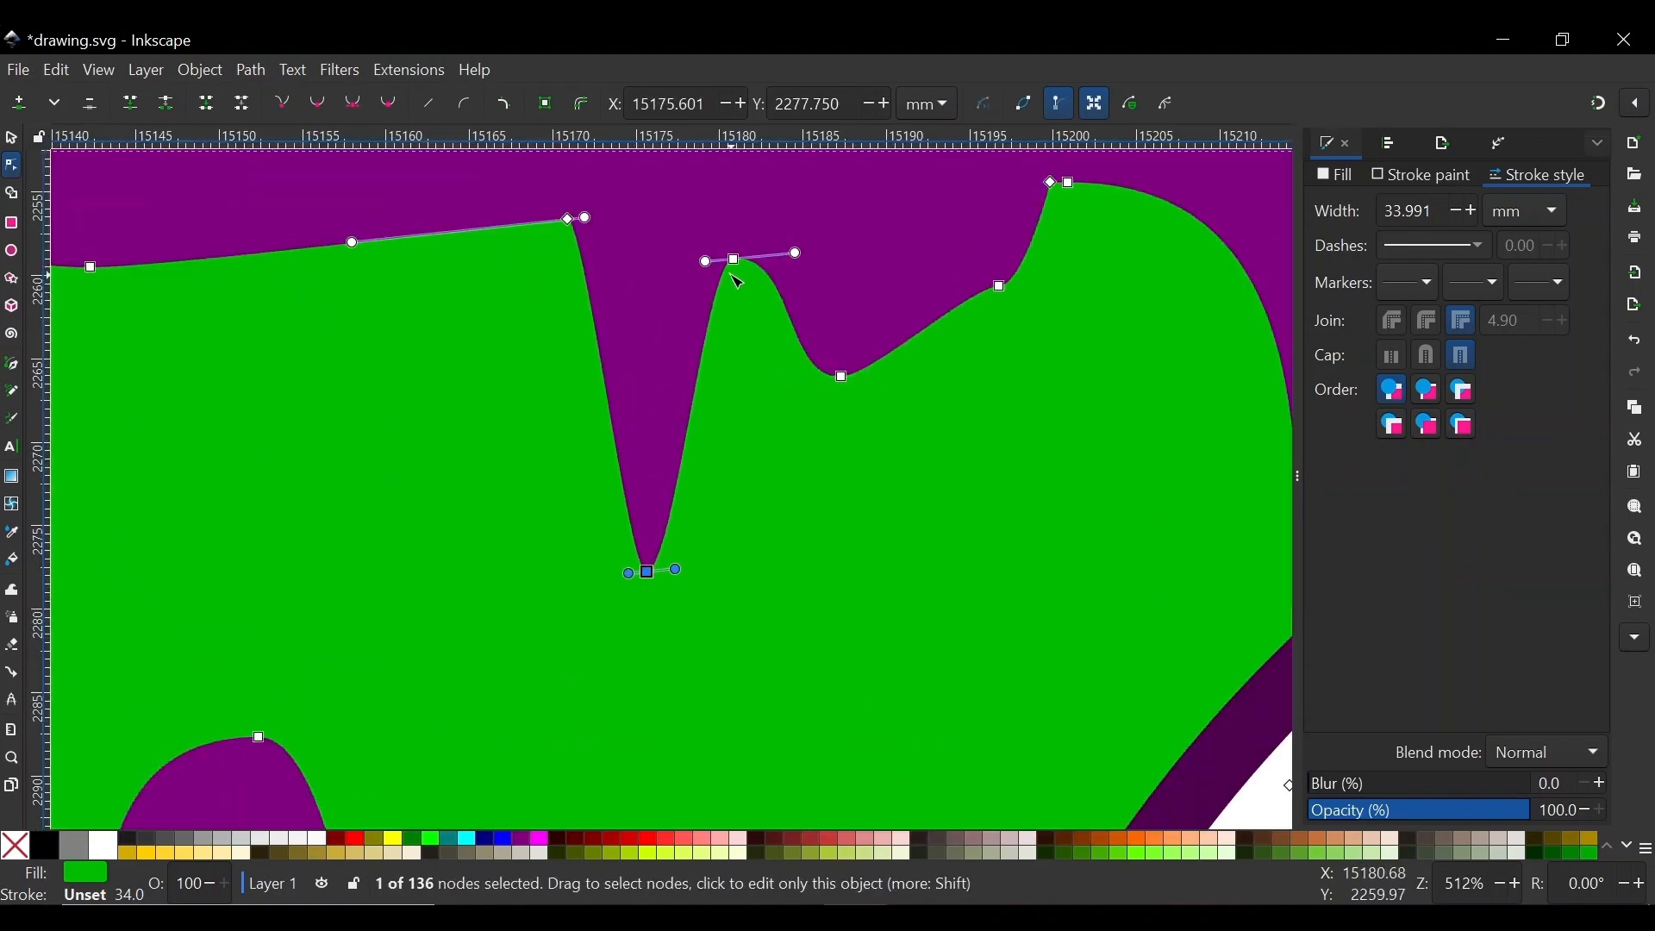
Pull the nodes of the Z's second notch lower and delete the extra node beside the upper right corner
{"action": "left_click_drag", "start_coordinate": [735, 260], "coordinate": [924, 521]}
{"action": "left_click_drag", "start_coordinate": [998, 287], "coordinate": [1010, 412]}
{"action": "left_click_drag", "start_coordinate": [925, 522], "coordinate": [876, 542]}
{"action": "left_click_drag", "start_coordinate": [1033, 411], "coordinate": [1106, 402]}
{"action": "left_click", "coordinate": [1067, 182]}
{"action": "key", "text": "Delete"}
Round the Z's upper right corner and fine-tune the heights of the peak and notch nodes beside it
{"action": "left_click_drag", "start_coordinate": [1050, 183], "coordinate": [1086, 183]}
{"action": "left_click_drag", "start_coordinate": [1004, 150], "coordinate": [995, 179]}
{"action": "left_click_drag", "start_coordinate": [1010, 412], "coordinate": [1016, 399]}
{"action": "left_click_drag", "start_coordinate": [876, 542], "coordinate": [902, 517]}
{"action": "left_click_drag", "start_coordinate": [745, 375], "coordinate": [742, 351]}
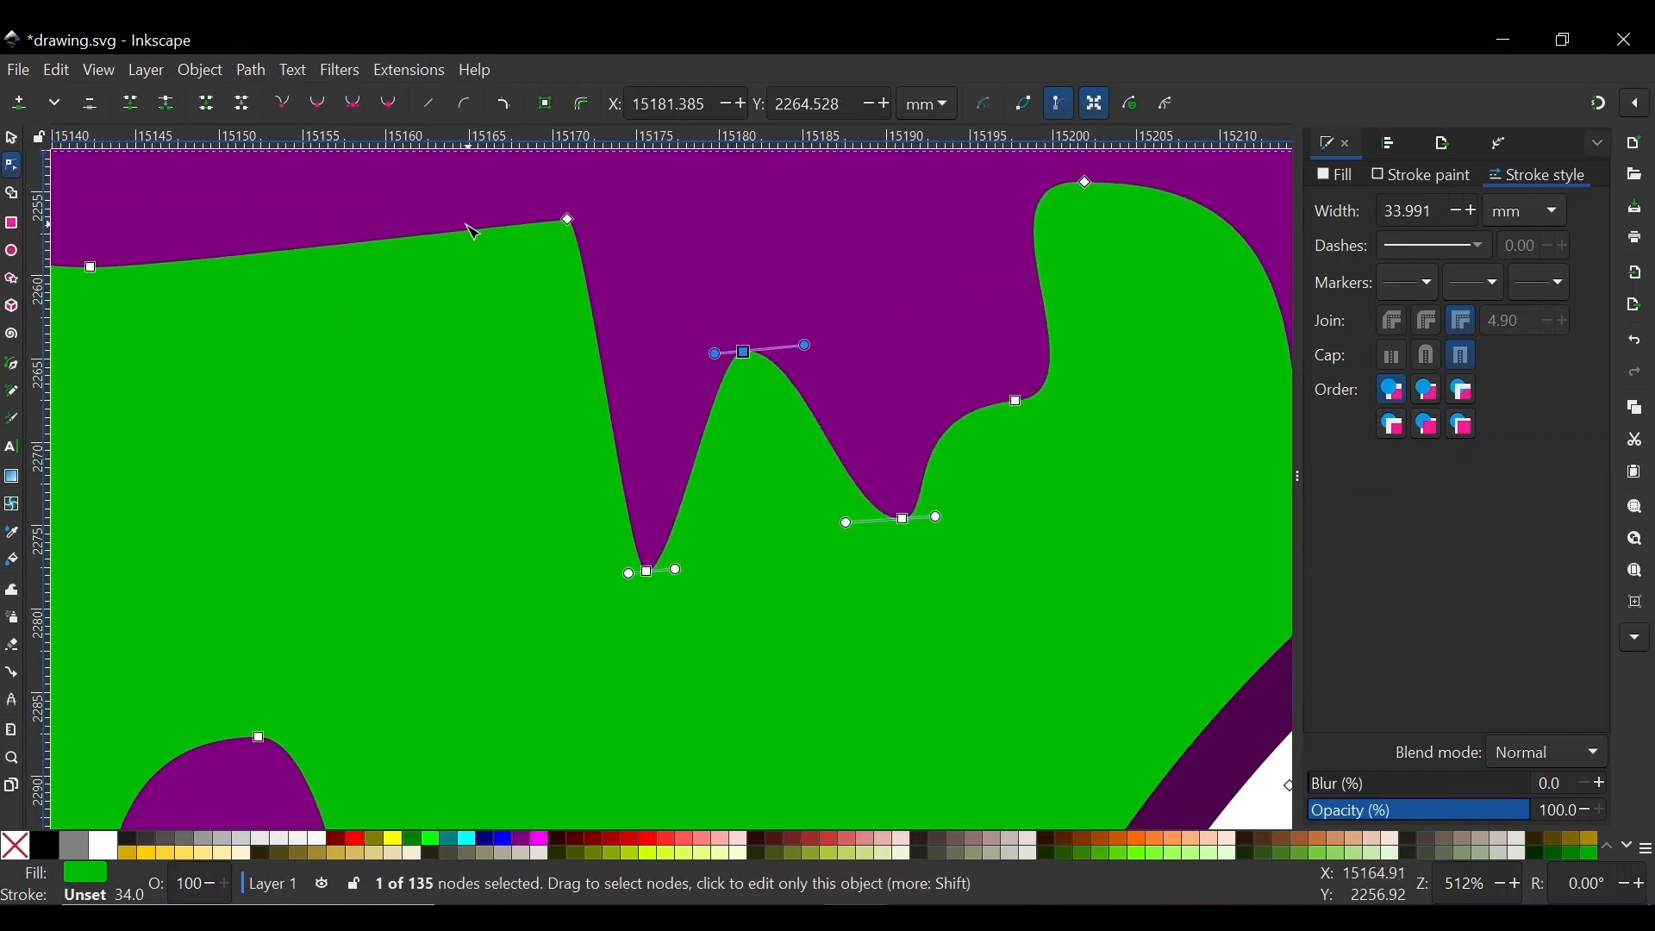
Add nodes along the left part of the Z's top edge and pull one down into a narrow notch
{"action": "double_click", "coordinate": [464, 230]}
{"action": "left_click_drag", "start_coordinate": [710, 568], "coordinate": [732, 571]}
{"action": "left_click_drag", "start_coordinate": [742, 351], "coordinate": [742, 721]}
{"action": "scroll", "coordinate": [298, 342], "scroll_direction": "up", "scroll_amount": 3}
{"action": "left_click", "coordinate": [613, 301]}
{"action": "double_click", "coordinate": [897, 312]}
{"action": "scroll", "coordinate": [736, 439], "scroll_direction": "down", "scroll_amount": 2}
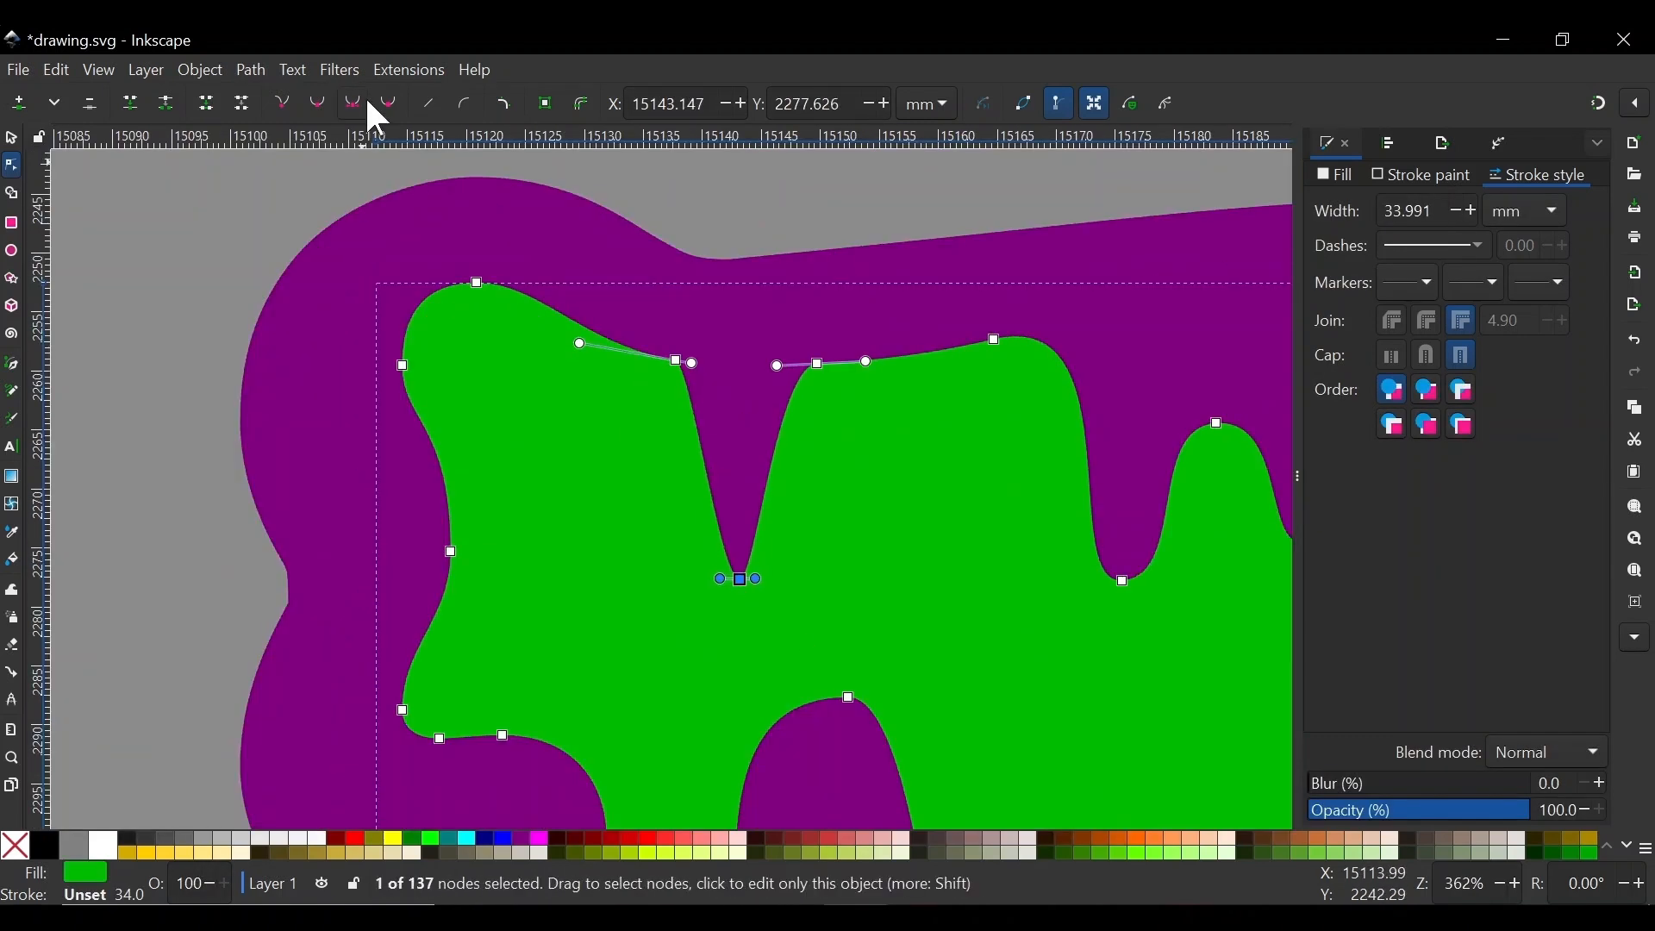
Make the tip node of the Z's left notch symmetric and adjust its shape
{"action": "left_click", "coordinate": [358, 103]}
{"action": "left_click", "coordinate": [12, 192]}
{"action": "left_click", "coordinate": [11, 165]}
{"action": "left_click_drag", "start_coordinate": [697, 587], "coordinate": [671, 619]}
{"action": "scroll", "coordinate": [517, 388], "scroll_direction": "down", "scroll_amount": 5}
{"action": "scroll", "coordinate": [631, 492], "scroll_direction": "up", "scroll_amount": 6}
Add nodes on the upper edge of the Z's lower bar and shape two rounded purple notches with a peak between
{"action": "double_click", "coordinate": [850, 504]}
{"action": "left_click_drag", "start_coordinate": [987, 753], "coordinate": [495, 451]}
{"action": "left_click_drag", "start_coordinate": [783, 462], "coordinate": [785, 507]}
{"action": "left_click_drag", "start_coordinate": [876, 540], "coordinate": [884, 622]}
{"action": "left_click", "coordinate": [523, 355]}
{"action": "left_click_drag", "start_coordinate": [549, 355], "coordinate": [638, 369]}
{"action": "left_click", "coordinate": [984, 317]}
{"action": "left_click_drag", "start_coordinate": [939, 318], "coordinate": [907, 320]}
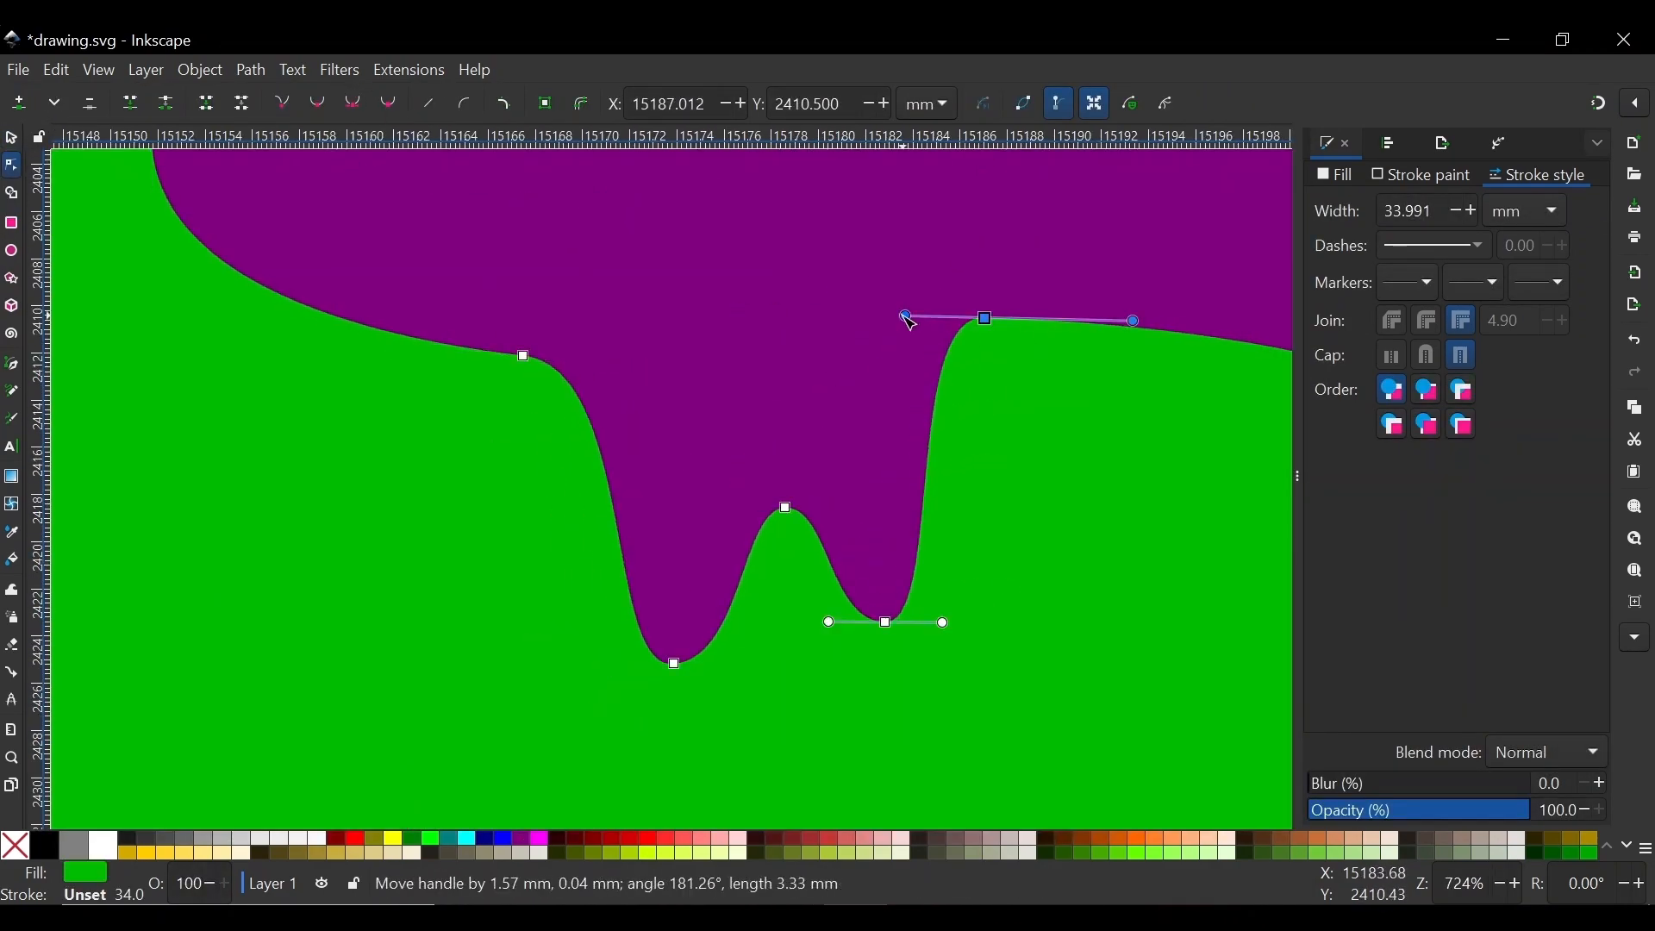
Fine-tune the nodes and handles of the notches in the Z's lower bar and finish editing the path
{"action": "left_click_drag", "start_coordinate": [542, 562], "coordinate": [569, 529]}
{"action": "scroll", "coordinate": [672, 444], "scroll_direction": "down", "scroll_amount": 10}
{"action": "scroll", "coordinate": [673, 444], "scroll_direction": "up", "scroll_amount": 7}
{"action": "left_click_drag", "start_coordinate": [592, 443], "coordinate": [595, 470]}
{"action": "left_click_drag", "start_coordinate": [540, 335], "coordinate": [518, 330]}
{"action": "left_click_drag", "start_coordinate": [704, 321], "coordinate": [733, 323]}
{"action": "left_click", "coordinate": [518, 331]}
{"action": "scroll", "coordinate": [802, 366], "scroll_direction": "down", "scroll_amount": 4}
{"action": "key", "text": "Escape"}
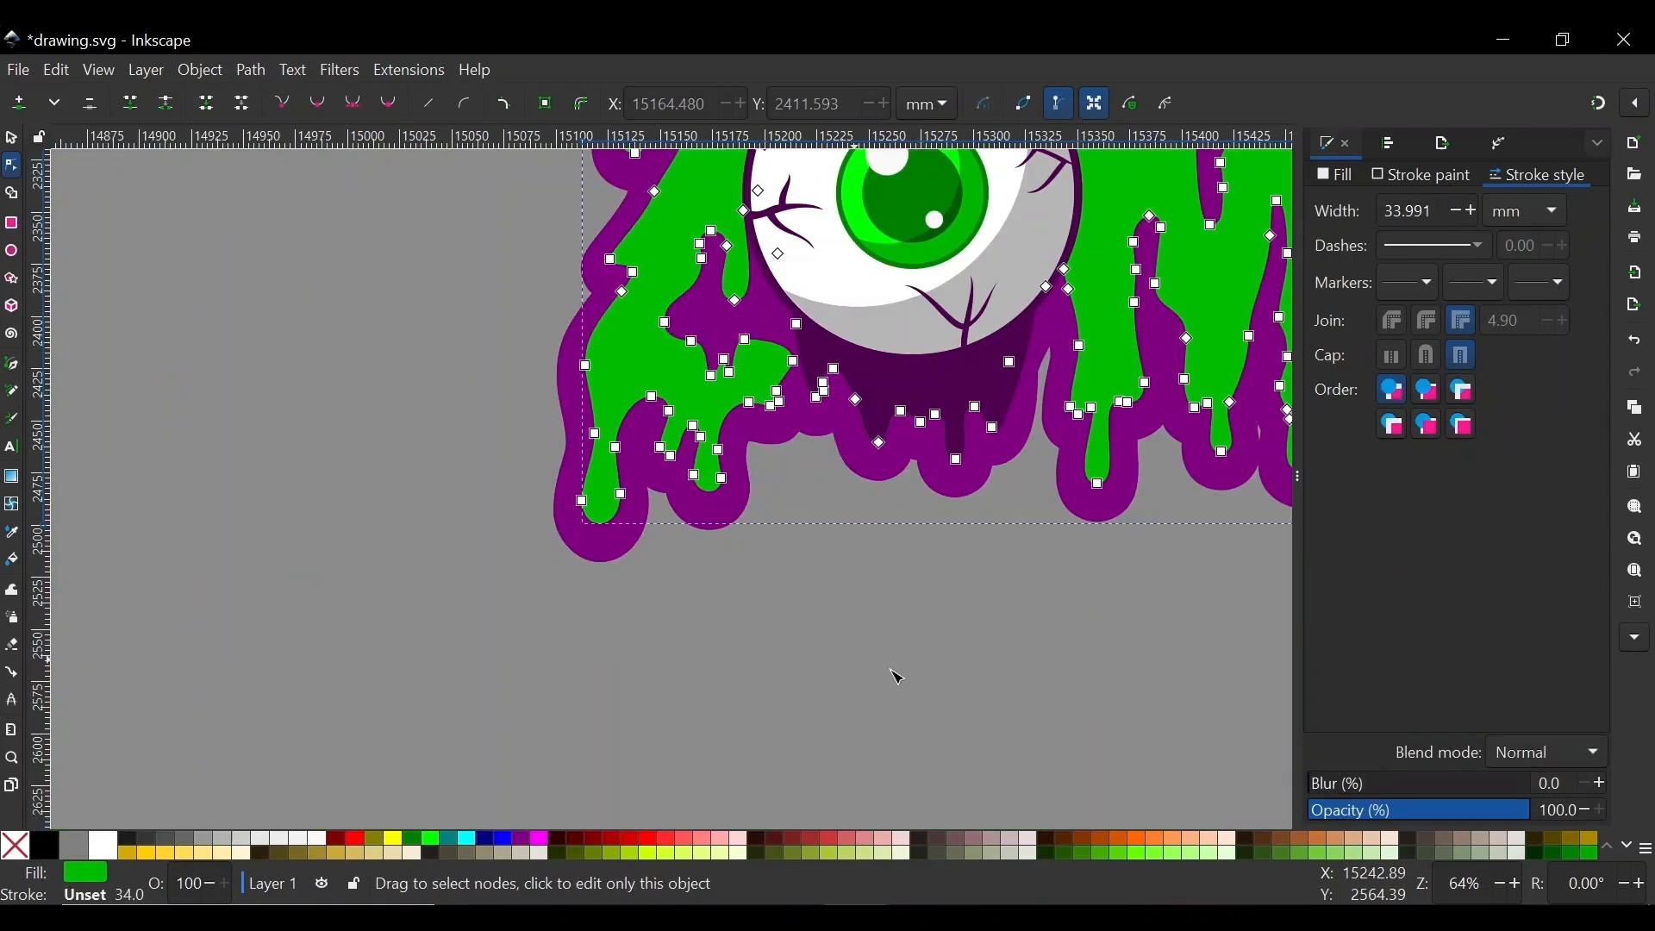
{"action": "scroll", "coordinate": [547, 603], "scroll_direction": "down", "scroll_amount": 1}
{"action": "key", "text": "Escape"}
{"action": "left_click_drag", "start_coordinate": [547, 483], "coordinate": [495, 517]}
{"action": "left_click", "coordinate": [11, 138]}
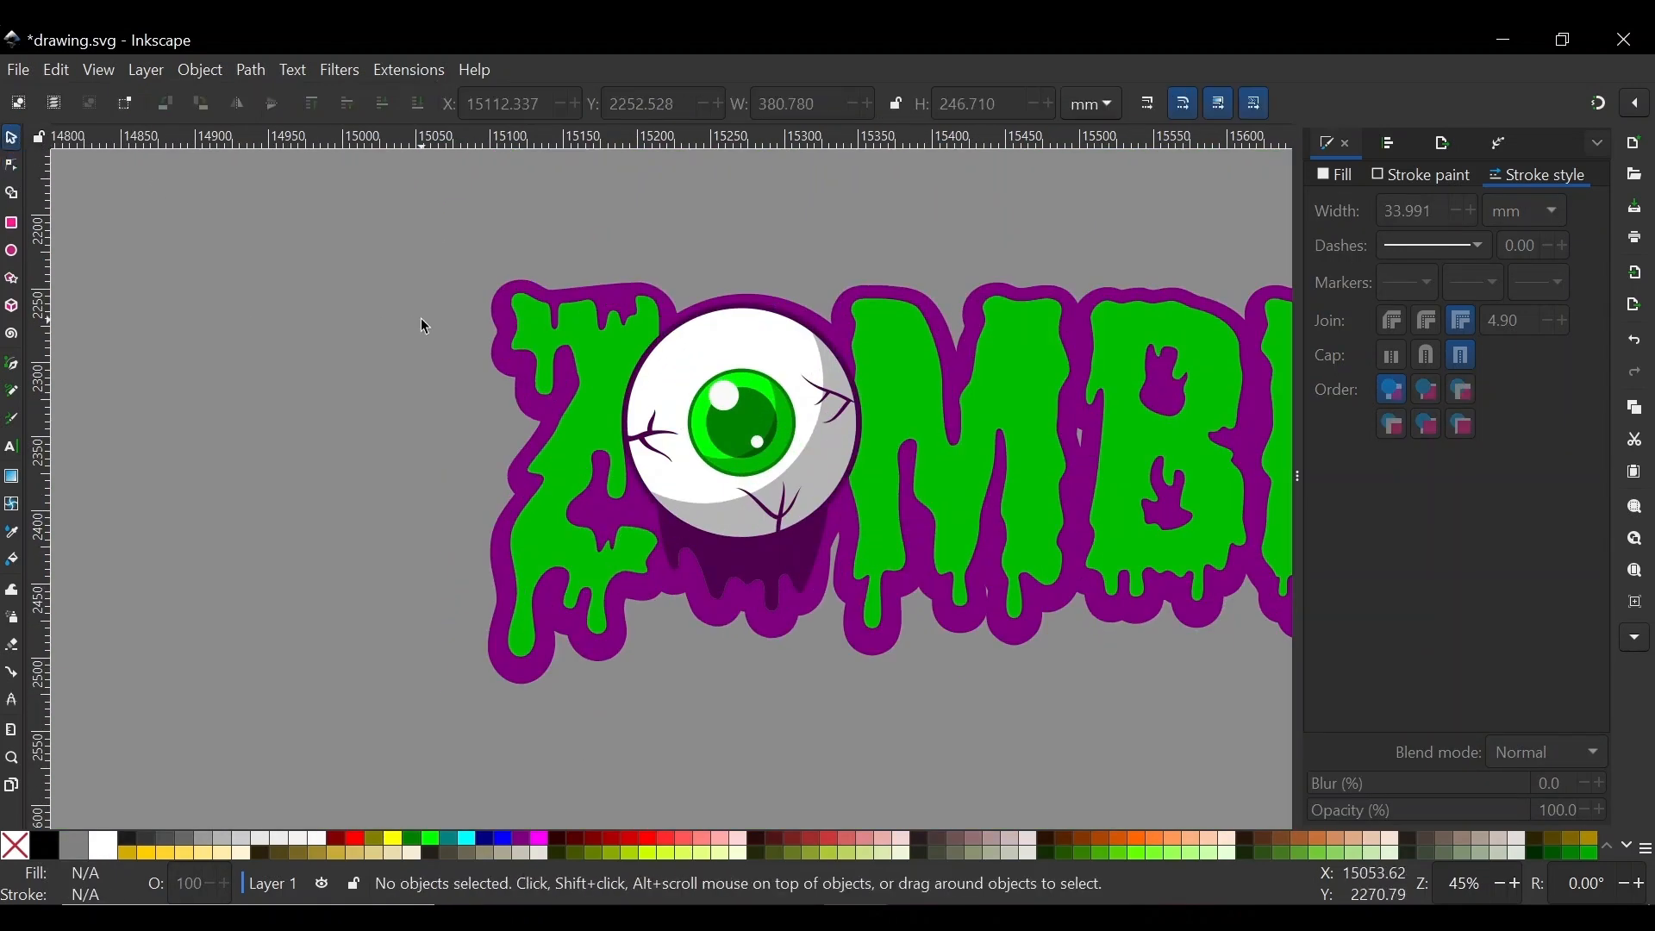
{"action": "scroll", "coordinate": [421, 318], "scroll_direction": "down", "scroll_amount": 4}
{"action": "scroll", "coordinate": [531, 314], "scroll_direction": "up", "scroll_amount": 4}
{"action": "left_click", "coordinate": [727, 510]}
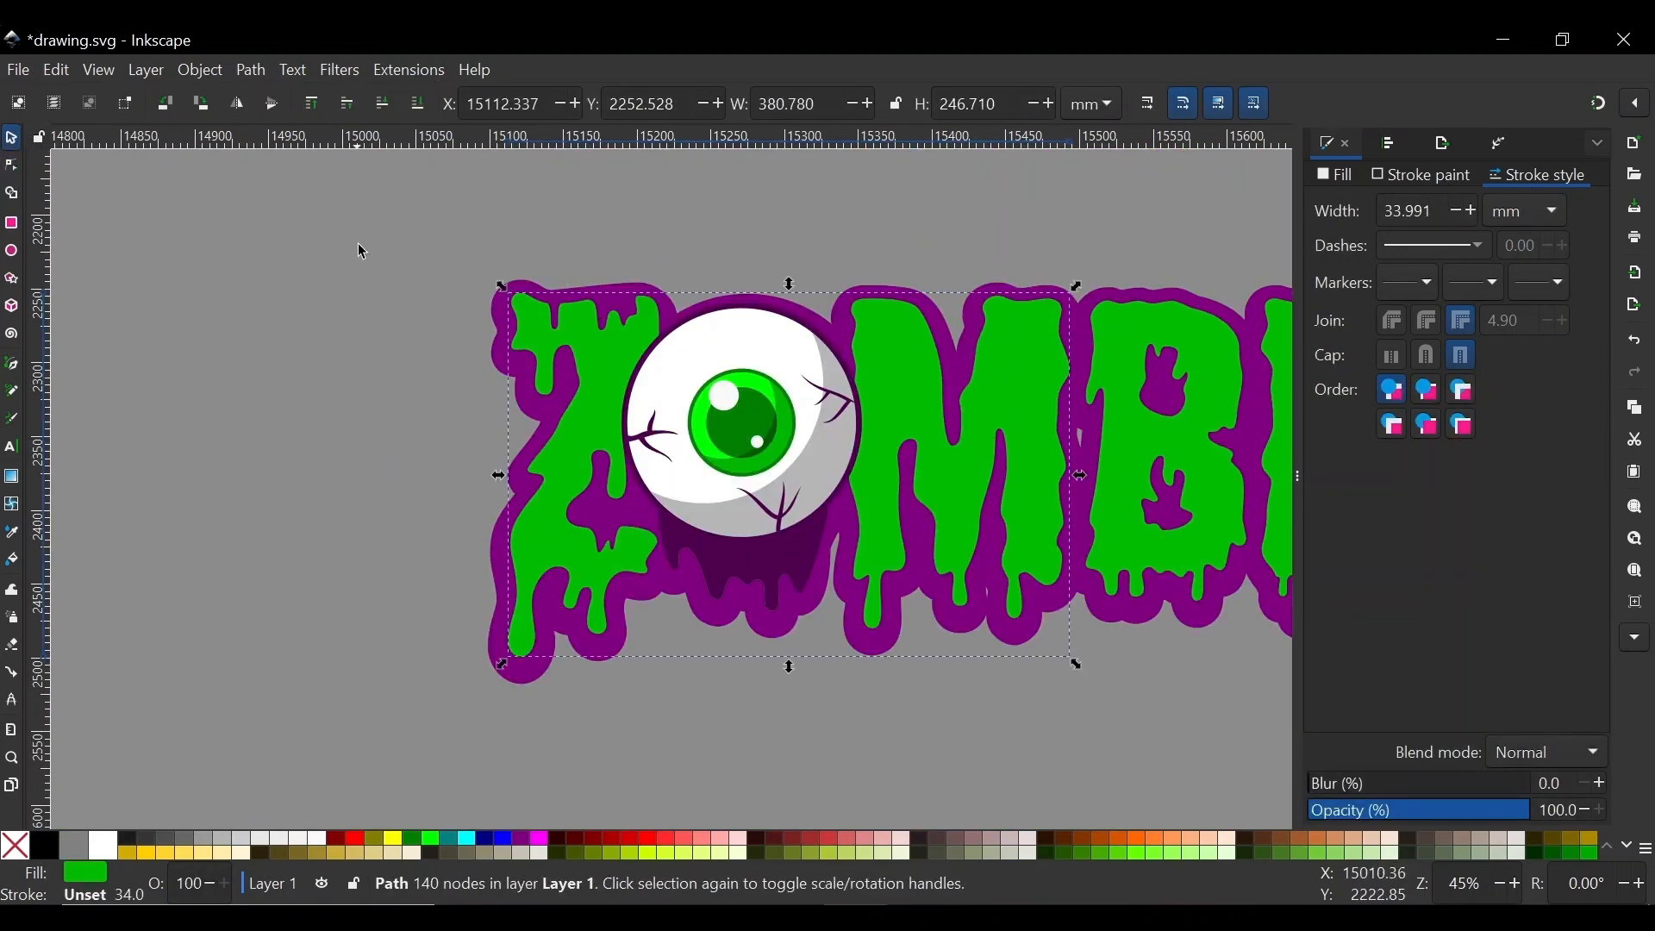
{"action": "left_click_drag", "start_coordinate": [359, 245], "coordinate": [782, 688]}
{"action": "left_click_drag", "start_coordinate": [594, 288], "coordinate": [887, 588]}
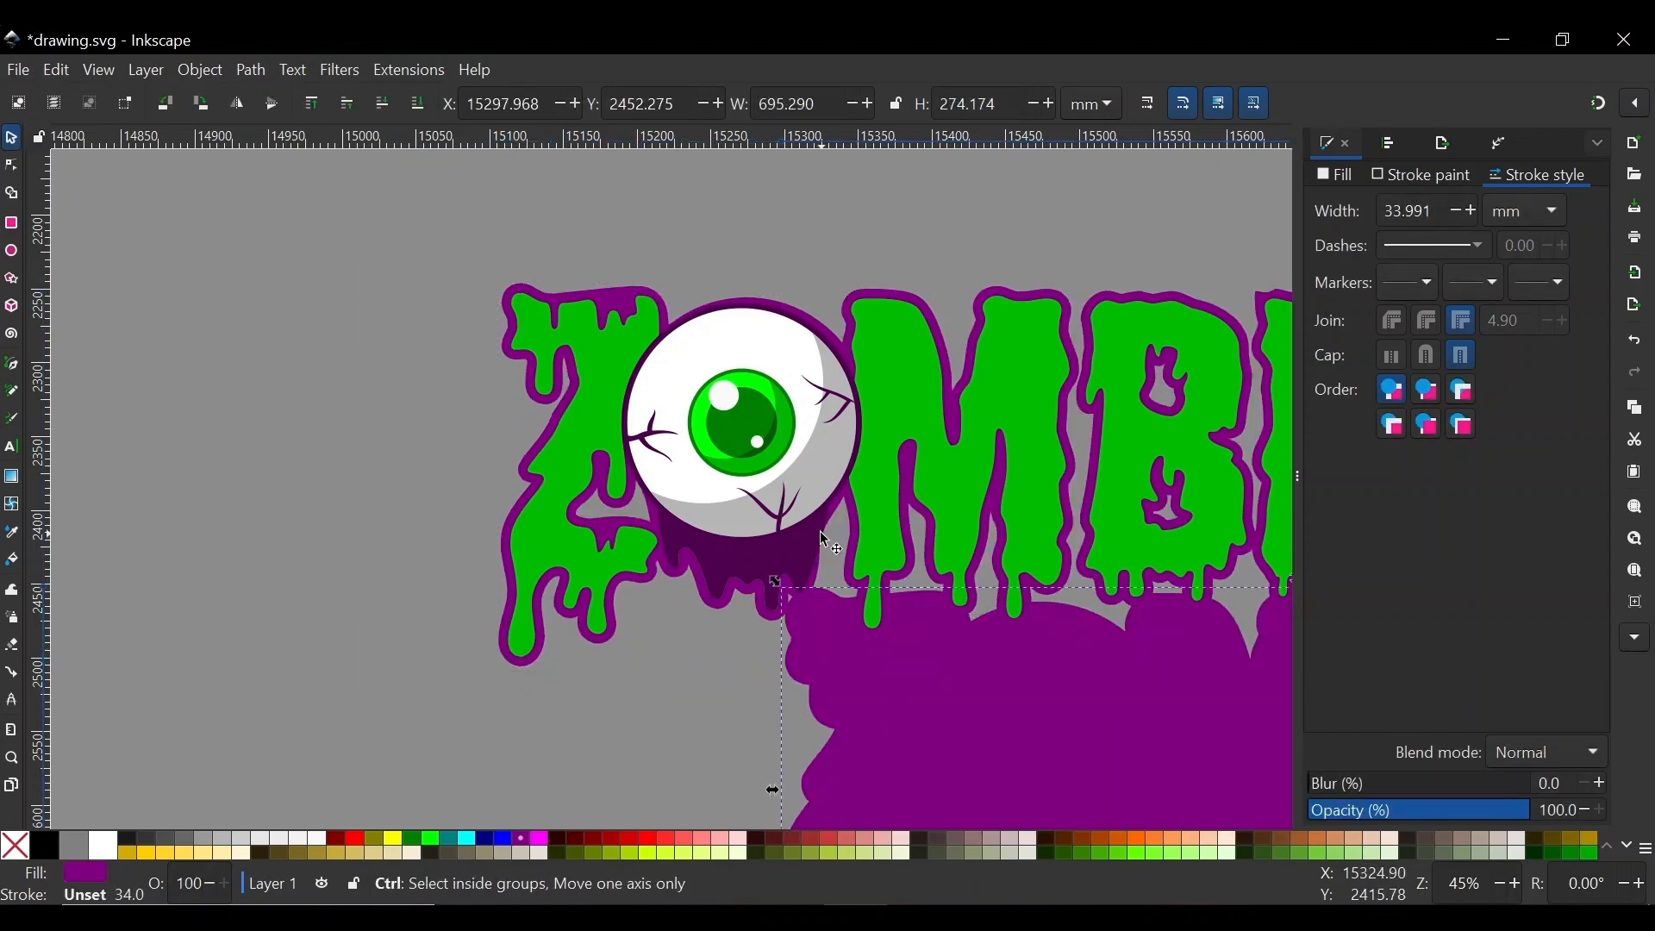
{"action": "left_click_drag", "start_coordinate": [826, 541], "coordinate": [708, 324]}
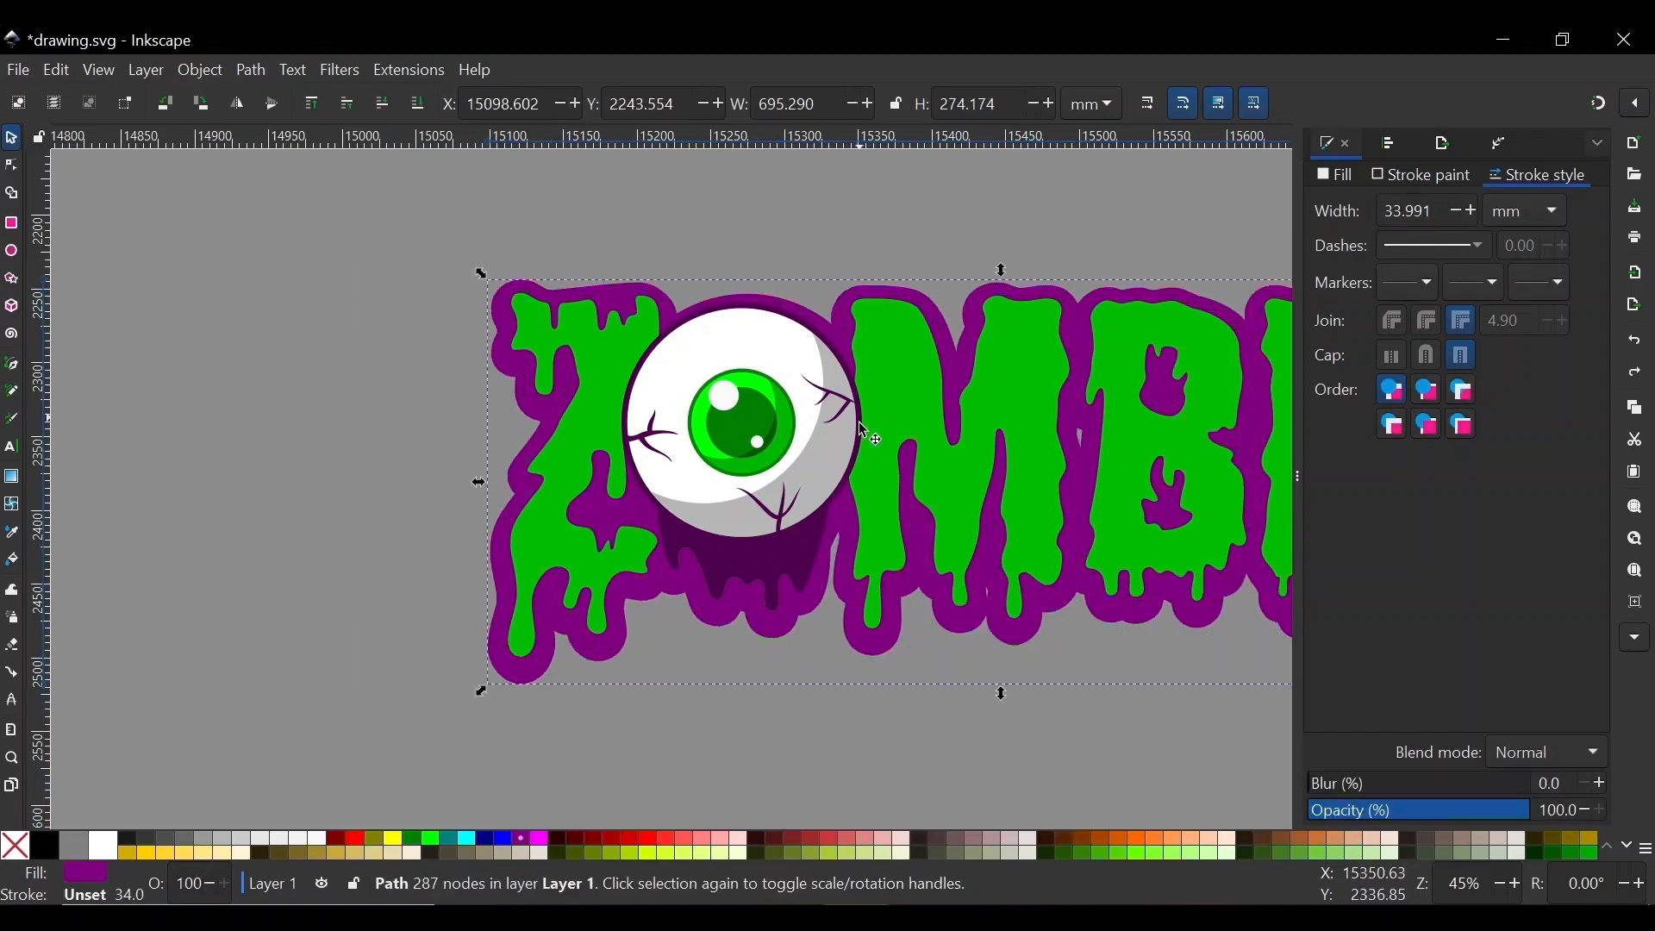
Add nodes to the top edge of the M's left stem and pull them down into a rounded drip notch
{"action": "scroll", "coordinate": [509, 351], "scroll_direction": "down", "scroll_amount": 1}
{"action": "scroll", "coordinate": [777, 322], "scroll_direction": "up", "scroll_amount": 7}
{"action": "double_click", "coordinate": [777, 323]}
{"action": "double_click", "coordinate": [913, 267]}
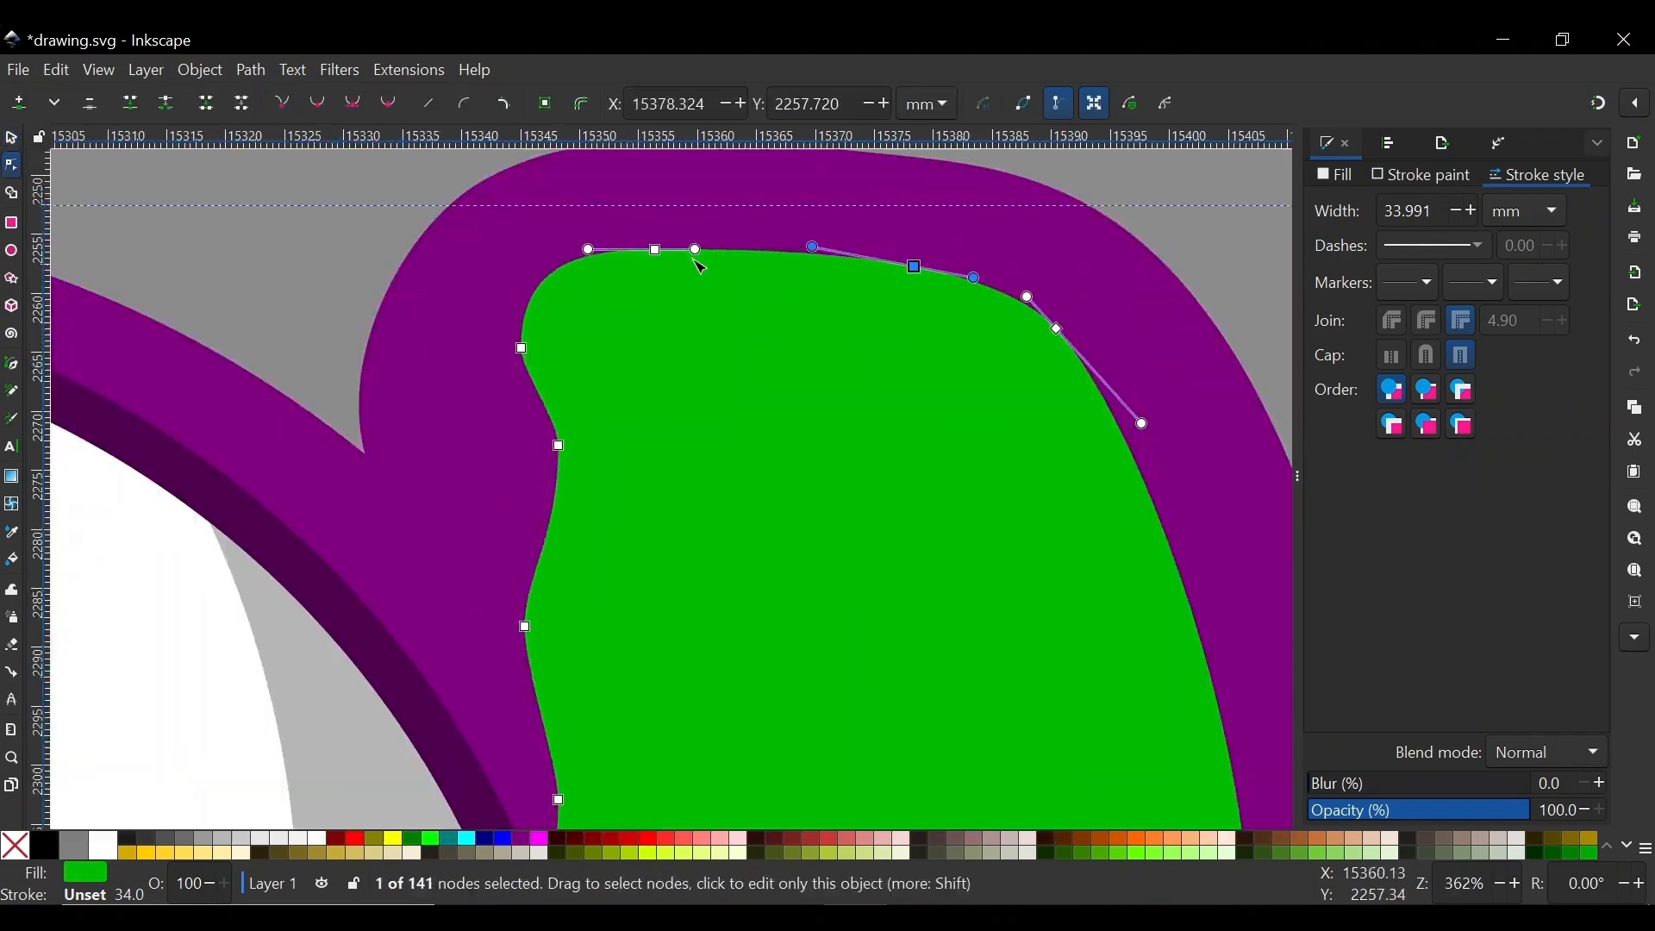
{"action": "double_click", "coordinate": [700, 254]}
{"action": "left_click_drag", "start_coordinate": [699, 253], "coordinate": [713, 528]}
{"action": "left_click_drag", "start_coordinate": [892, 288], "coordinate": [912, 366]}
{"action": "left_click_drag", "start_coordinate": [713, 528], "coordinate": [761, 514]}
Pull nodes on the top edge of the M's right stem down into a rounded notch
{"action": "scroll", "coordinate": [837, 266], "scroll_direction": "down", "scroll_amount": 3}
{"action": "scroll", "coordinate": [788, 215], "scroll_direction": "up", "scroll_amount": 4}
{"action": "left_click_drag", "start_coordinate": [788, 215], "coordinate": [768, 437]}
{"action": "key", "text": "Escape"}
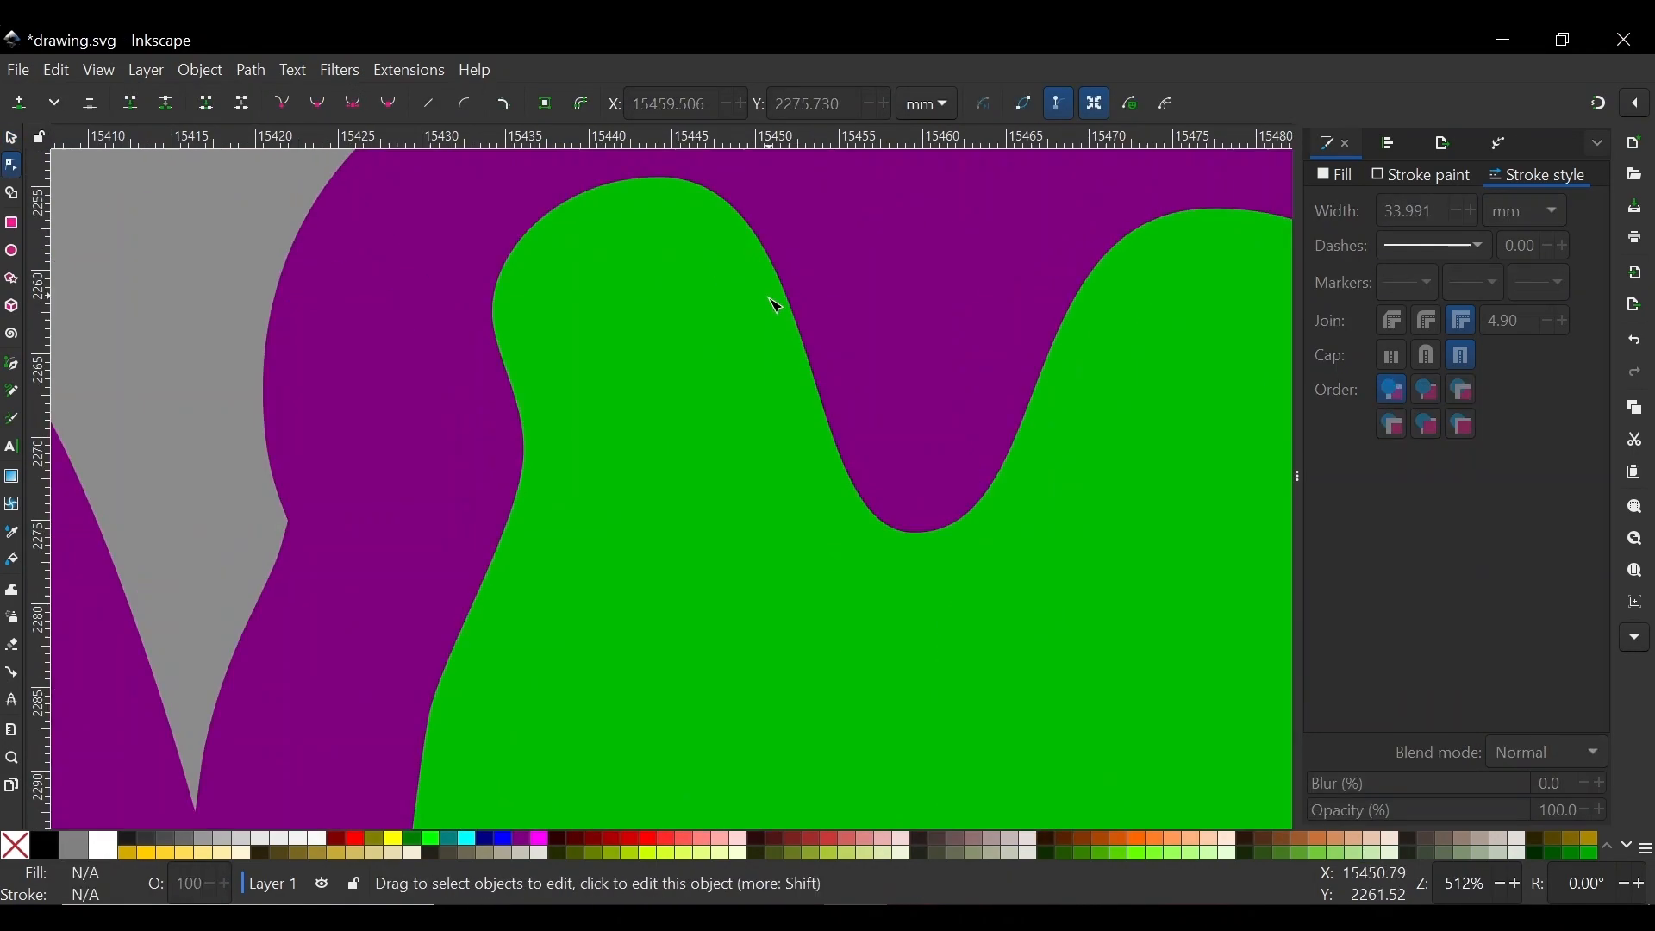
{"action": "left_click", "coordinate": [772, 298]}
{"action": "left_click_drag", "start_coordinate": [759, 250], "coordinate": [794, 473]}
Shape two drip notches of different depths in the green B's top edge and adjust their curve handles
{"action": "scroll", "coordinate": [800, 250], "scroll_direction": "down", "scroll_amount": 3}
{"action": "left_click", "coordinate": [739, 298]}
{"action": "left_click", "coordinate": [739, 320]}
{"action": "scroll", "coordinate": [713, 323], "scroll_direction": "up", "scroll_amount": 3}
{"action": "left_click_drag", "start_coordinate": [697, 259], "coordinate": [794, 554]}
{"action": "left_click_drag", "start_coordinate": [939, 277], "coordinate": [808, 270]}
{"action": "left_click_drag", "start_coordinate": [730, 224], "coordinate": [725, 365]}
{"action": "scroll", "coordinate": [698, 259], "scroll_direction": "down", "scroll_amount": 7}
{"action": "scroll", "coordinate": [683, 257], "scroll_direction": "up", "scroll_amount": 8}
{"action": "left_click_drag", "start_coordinate": [952, 363], "coordinate": [898, 362]}
{"action": "scroll", "coordinate": [898, 362], "scroll_direction": "down", "scroll_amount": 8}
{"action": "scroll", "coordinate": [990, 392], "scroll_direction": "up", "scroll_amount": 6}
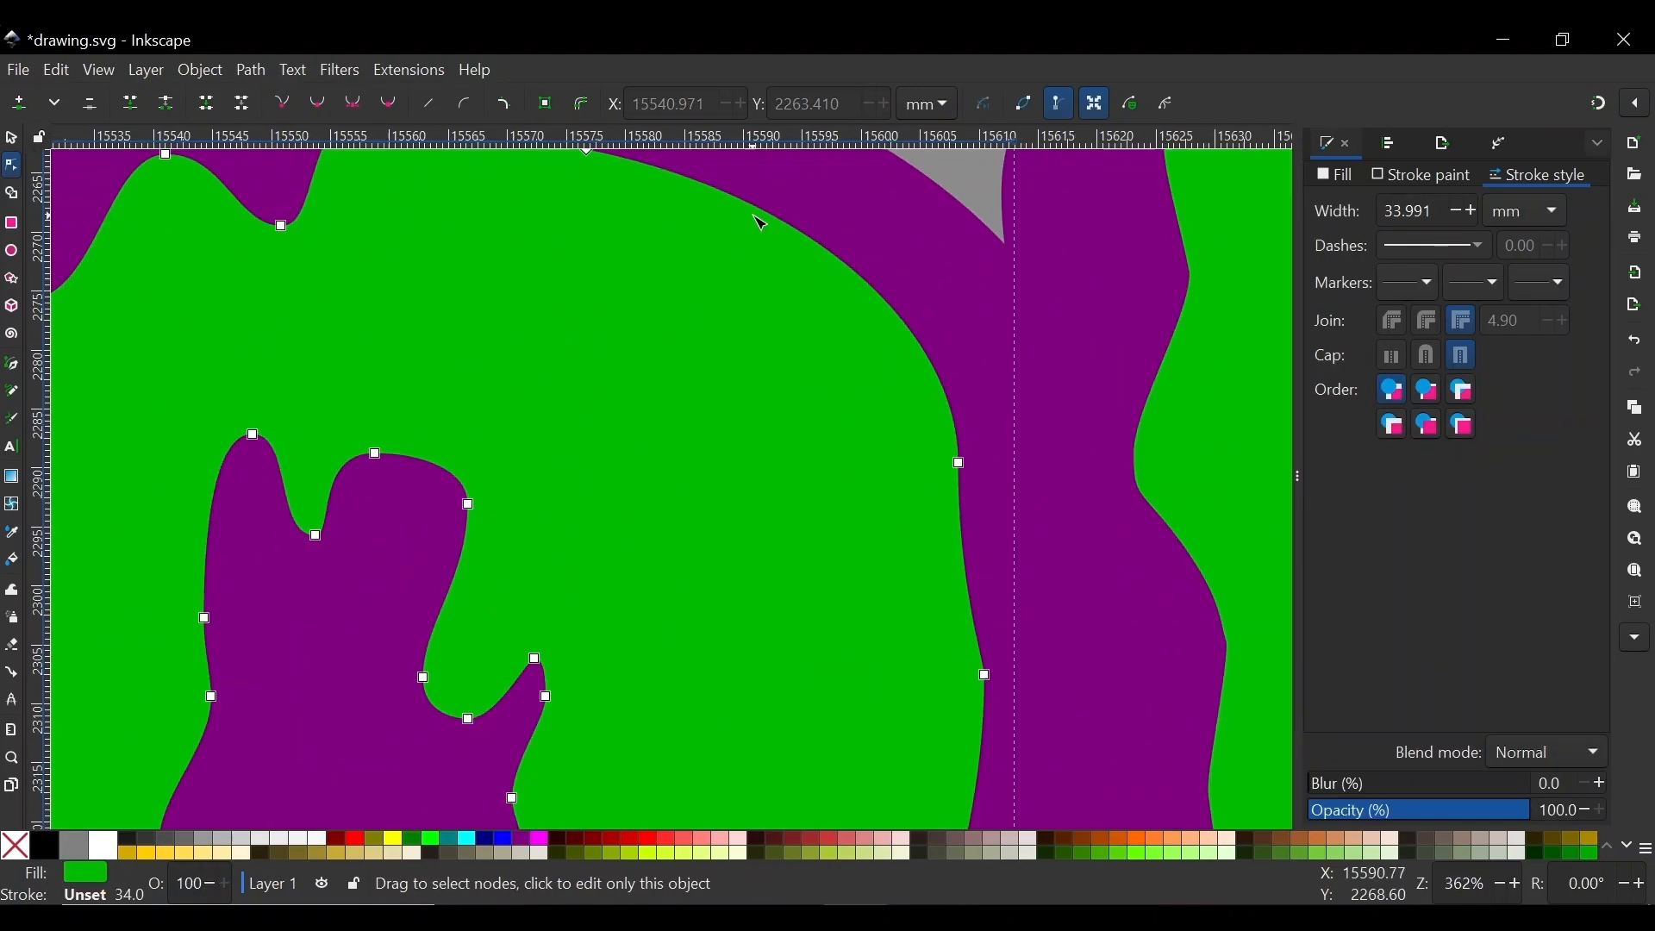
Pull nodes on the B's upper right shoulder down into a long narrow notch
{"action": "left_click_drag", "start_coordinate": [721, 197], "coordinate": [717, 374]}
{"action": "scroll", "coordinate": [724, 257], "scroll_direction": "down", "scroll_amount": 6}
{"action": "left_click", "coordinate": [694, 397]}
{"action": "scroll", "coordinate": [716, 240], "scroll_direction": "up", "scroll_amount": 6}
{"action": "left_click_drag", "start_coordinate": [755, 294], "coordinate": [694, 553]}
Reshape the B's right edge between its two bowls into a dripping purple notch
{"action": "scroll", "coordinate": [700, 322], "scroll_direction": "down", "scroll_amount": 6}
{"action": "left_click", "coordinate": [689, 464]}
{"action": "scroll", "coordinate": [715, 463], "scroll_direction": "up", "scroll_amount": 8}
{"action": "left_click", "coordinate": [762, 325]}
{"action": "left_click_drag", "start_coordinate": [735, 314], "coordinate": [666, 281]}
{"action": "scroll", "coordinate": [642, 289], "scroll_direction": "down", "scroll_amount": 5}
{"action": "scroll", "coordinate": [759, 250], "scroll_direction": "up", "scroll_amount": 5}
{"action": "left_click_drag", "start_coordinate": [578, 366], "coordinate": [680, 265]}
{"action": "left_click_drag", "start_coordinate": [739, 647], "coordinate": [711, 723]}
Add a node to the lower edge of the B's upper counter and pull it down into a drip
{"action": "scroll", "coordinate": [723, 448], "scroll_direction": "down", "scroll_amount": 7}
{"action": "scroll", "coordinate": [681, 400], "scroll_direction": "up", "scroll_amount": 5}
{"action": "double_click", "coordinate": [730, 395]}
{"action": "left_click_drag", "start_coordinate": [730, 395], "coordinate": [728, 561]}
{"action": "left_click_drag", "start_coordinate": [709, 566], "coordinate": [683, 565]}
{"action": "scroll", "coordinate": [673, 371], "scroll_direction": "down", "scroll_amount": 5}
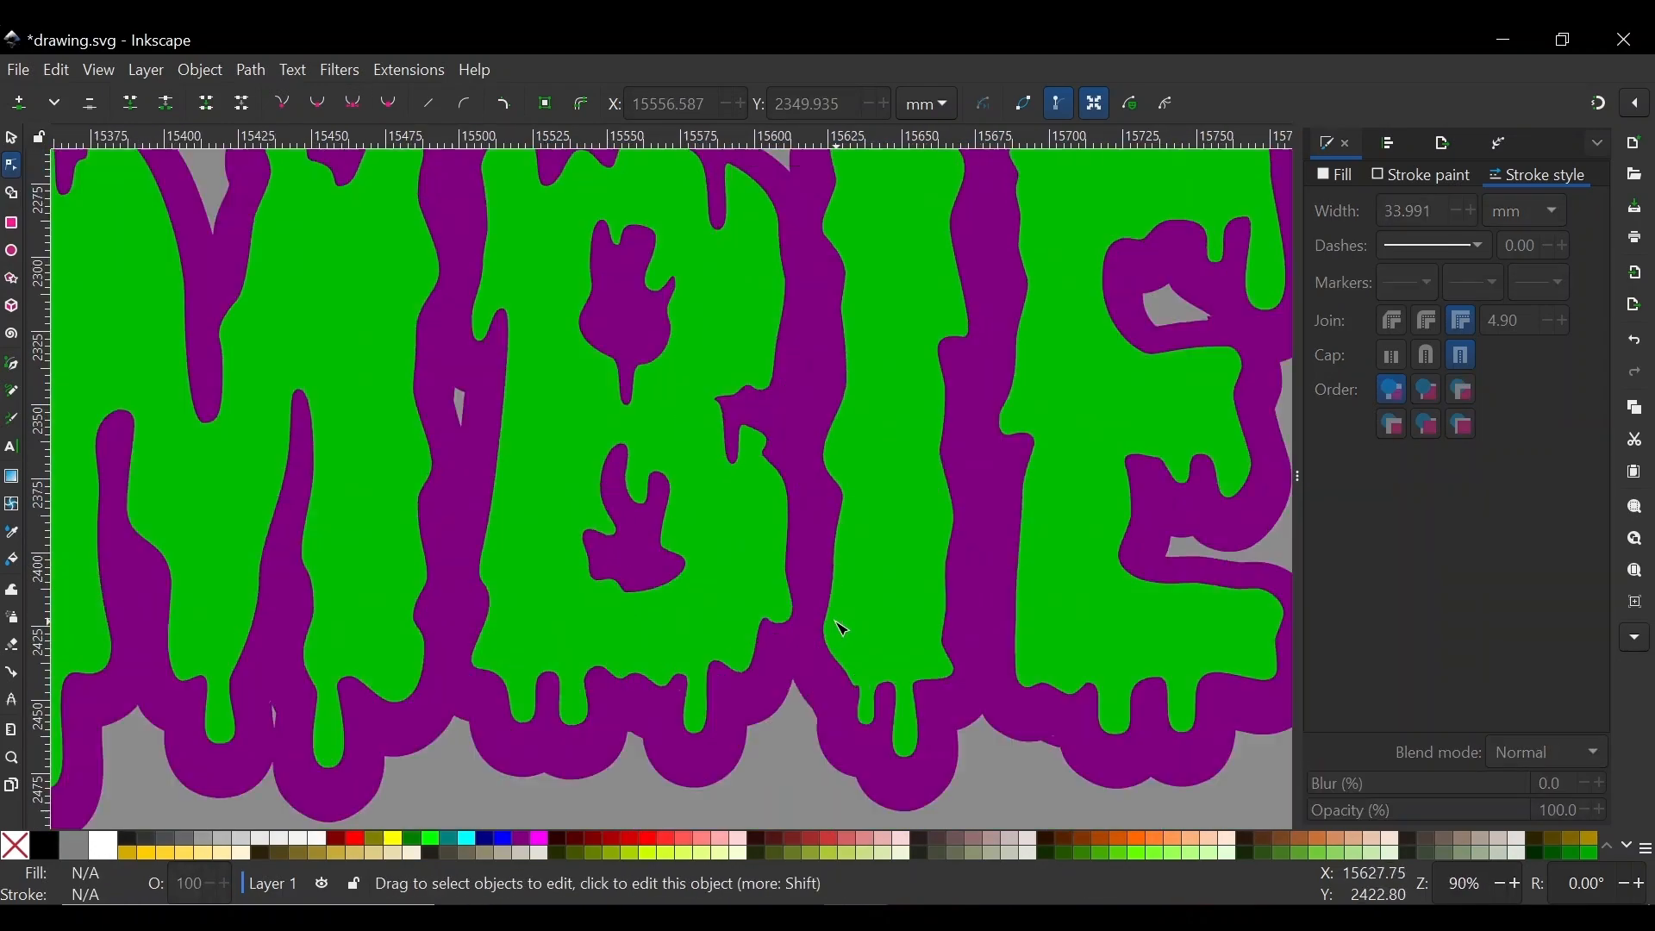
Reshape the edge of the green I with a small drip notch and make its node symmetric
{"action": "left_click", "coordinate": [839, 629]}
{"action": "scroll", "coordinate": [742, 267], "scroll_direction": "up", "scroll_amount": 5}
{"action": "mouse_move", "coordinate": [740, 267]}
{"action": "left_mouse_down"}
{"action": "mouse_move", "coordinate": [742, 455]}
{"action": "mouse_move", "coordinate": [730, 263]}
{"action": "mouse_move", "coordinate": [746, 275]}
{"action": "left_mouse_up"}
{"action": "scroll", "coordinate": [758, 274], "scroll_direction": "down", "scroll_amount": 4}
{"action": "left_click", "coordinate": [756, 274]}
{"action": "scroll", "coordinate": [756, 274], "scroll_direction": "up", "scroll_amount": 6}
{"action": "left_click_drag", "start_coordinate": [707, 379], "coordinate": [724, 414]}
{"action": "left_click", "coordinate": [351, 103]}
Pull nodes on the green E's top edge down to form drip notches
{"action": "scroll", "coordinate": [800, 350], "scroll_direction": "down", "scroll_amount": 10}
{"action": "scroll", "coordinate": [777, 306], "scroll_direction": "up", "scroll_amount": 9}
{"action": "left_click", "coordinate": [776, 306]}
{"action": "left_click_drag", "start_coordinate": [724, 208], "coordinate": [724, 555]}
{"action": "scroll", "coordinate": [710, 288], "scroll_direction": "down", "scroll_amount": 5}
{"action": "left_click_drag", "start_coordinate": [569, 287], "coordinate": [636, 433]}
{"action": "scroll", "coordinate": [573, 259], "scroll_direction": "up", "scroll_amount": 3}
{"action": "scroll", "coordinate": [573, 241], "scroll_direction": "down", "scroll_amount": 4}
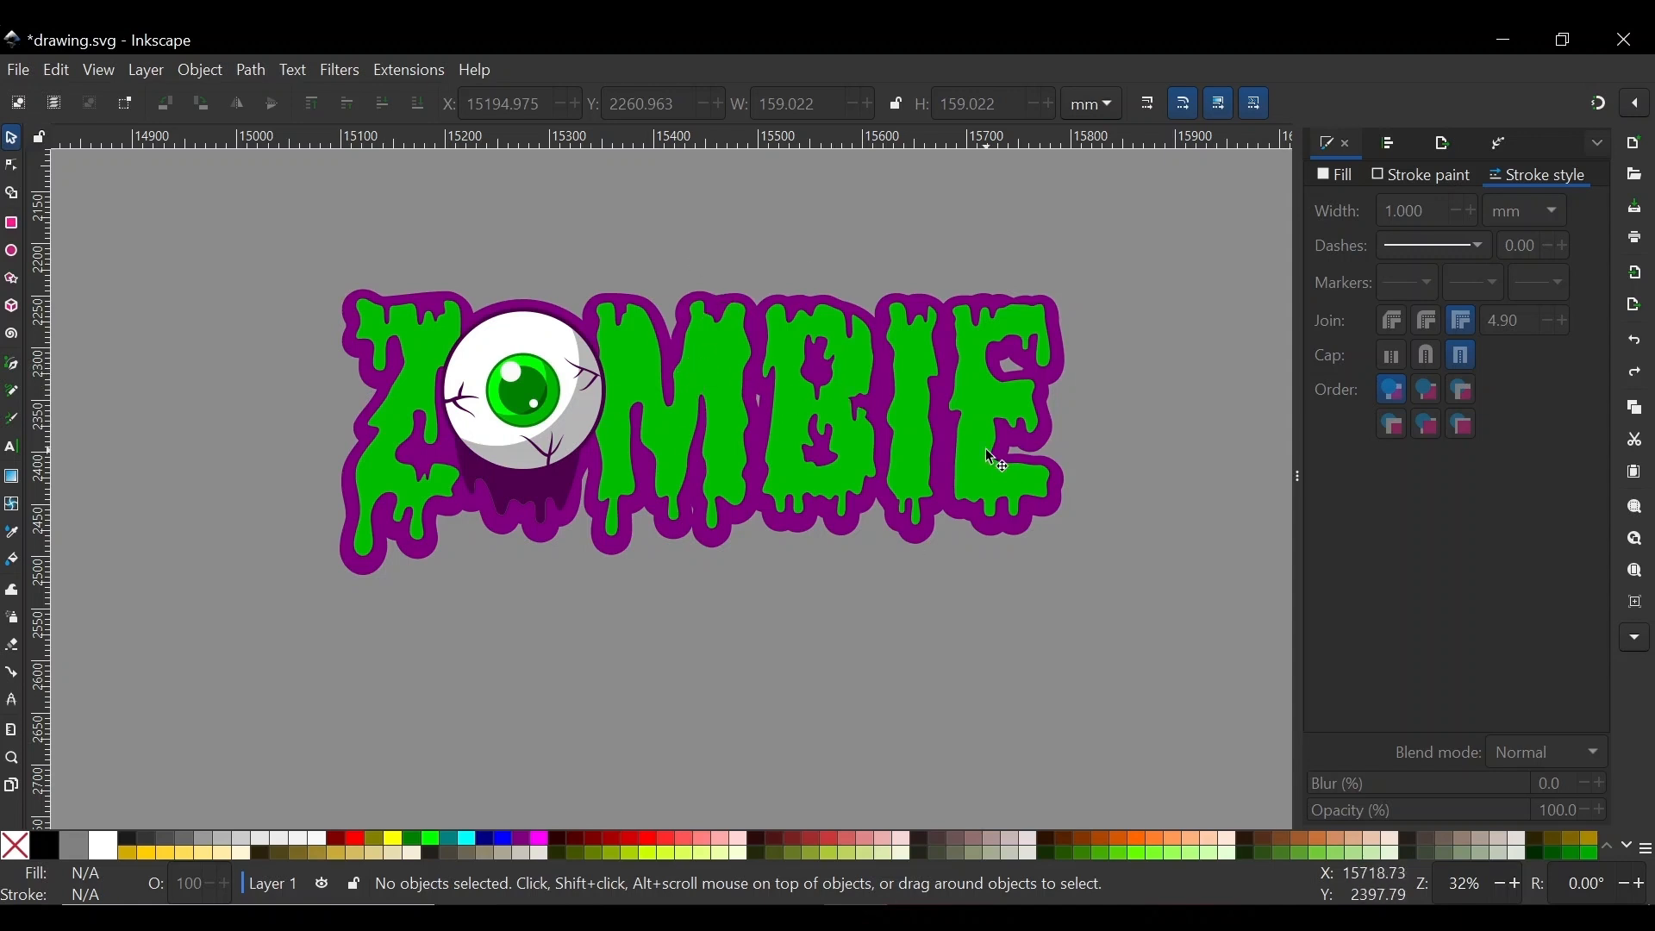
{"action": "left_click_drag", "start_coordinate": [191, 210], "coordinate": [1199, 665]}
{"action": "left_click", "coordinate": [826, 725]}
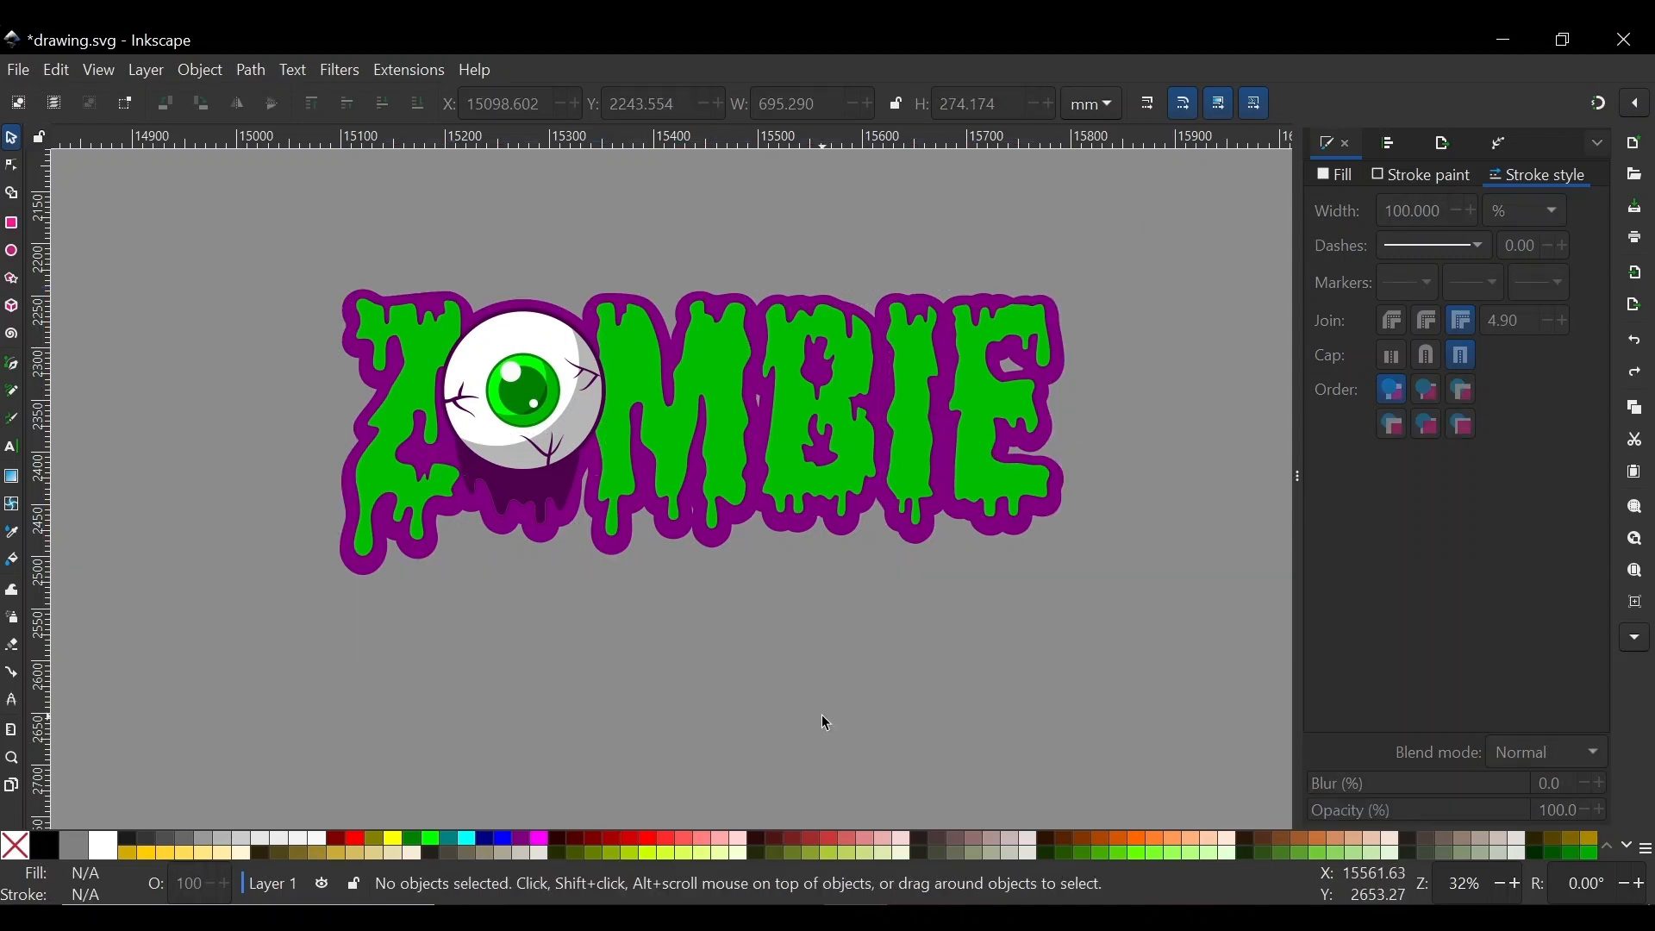